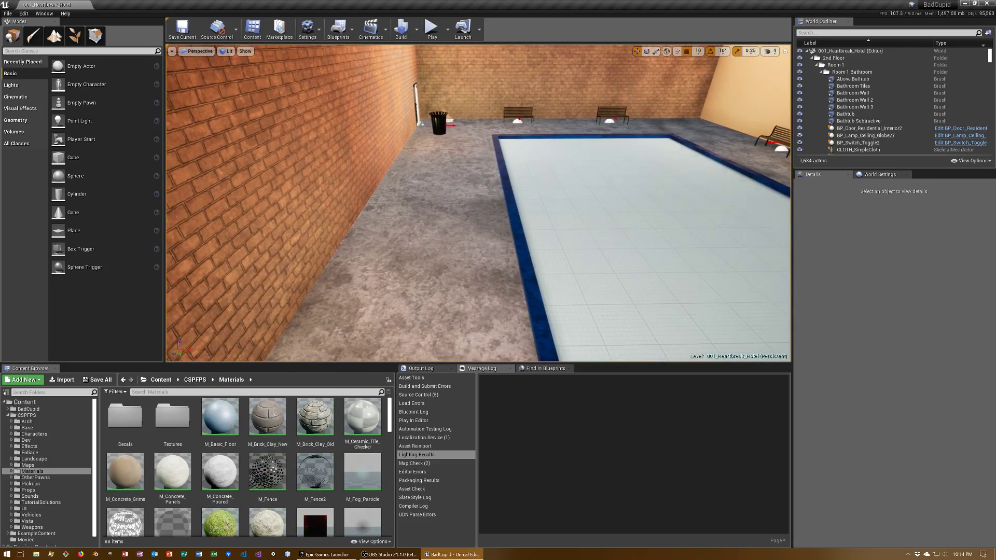
Place a BP_Cupid from BadCupid/Pawns in the pool room and add copies along the room.
{"action": "left_click", "coordinate": [28, 409]}
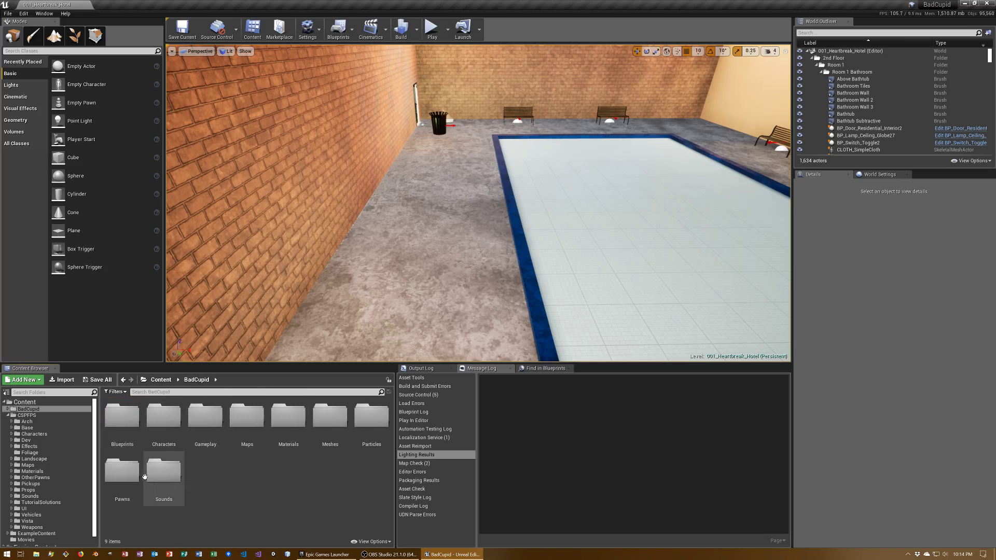
{"action": "double_click", "coordinate": [135, 478]}
{"action": "mouse_move", "coordinate": [122, 421]}
{"action": "left_mouse_down"}
{"action": "mouse_move", "coordinate": [387, 280]}
{"action": "mouse_move", "coordinate": [388, 201]}
{"action": "mouse_move", "coordinate": [358, 205]}
{"action": "mouse_move", "coordinate": [430, 192]}
{"action": "left_mouse_up"}
{"action": "key", "text": "f"}
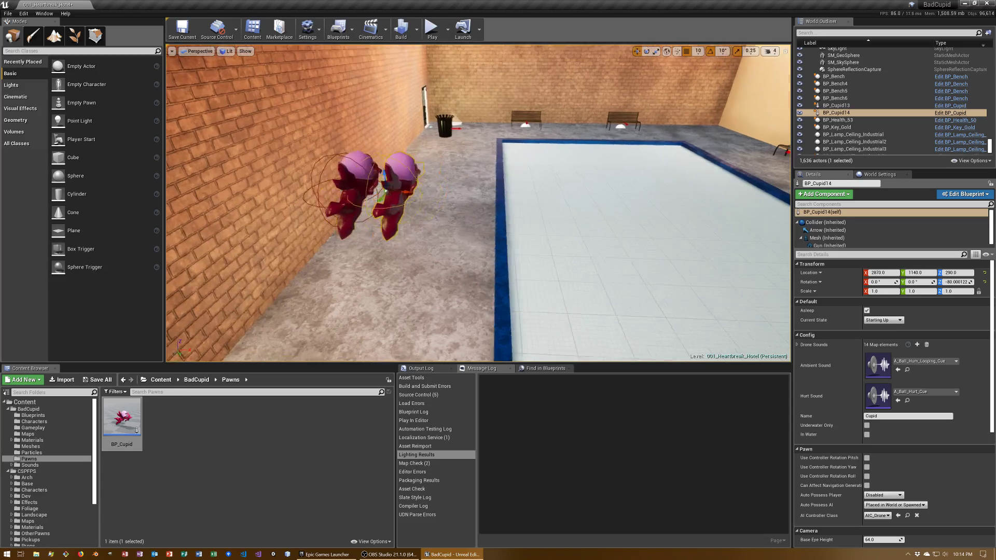
{"action": "mouse_move", "coordinate": [506, 169]}
{"action": "left_mouse_down", "text": "alt"}
{"action": "mouse_move", "coordinate": [426, 178]}
{"action": "mouse_move", "coordinate": [417, 167]}
{"action": "left_mouse_up", "text": "alt"}
{"action": "key", "text": "f"}
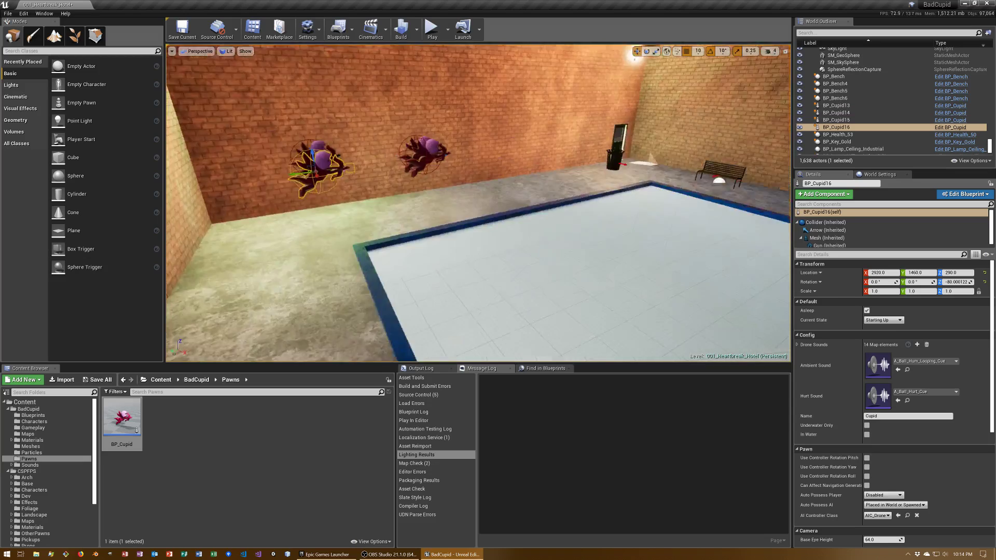
Mount another Cupid on the lamp wall at Z 330, rotated -90° yaw, and save the map.
{"action": "mouse_move", "coordinate": [477, 202]}
{"action": "right_mouse_down"}
{"action": "mouse_move", "coordinate": [446, 202]}
{"action": "mouse_move", "coordinate": [446, 192]}
{"action": "right_mouse_up"}
{"action": "left_click_drag", "start_coordinate": [125, 417], "coordinate": [395, 306]}
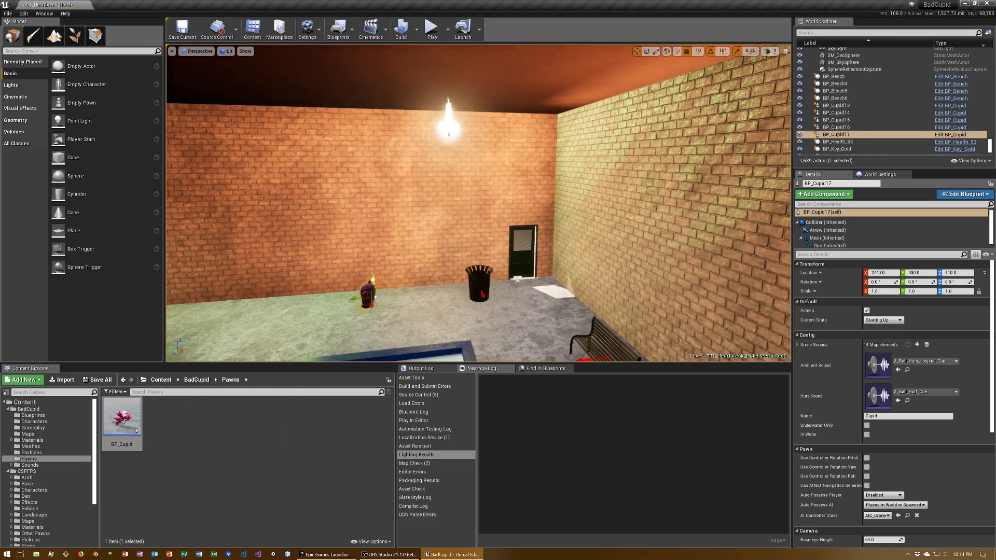
{"action": "mouse_move", "coordinate": [368, 270]}
{"action": "left_mouse_down"}
{"action": "mouse_move", "coordinate": [370, 205]}
{"action": "mouse_move", "coordinate": [413, 239]}
{"action": "left_mouse_up"}
{"action": "key", "text": "e"}
{"action": "key", "text": "w"}
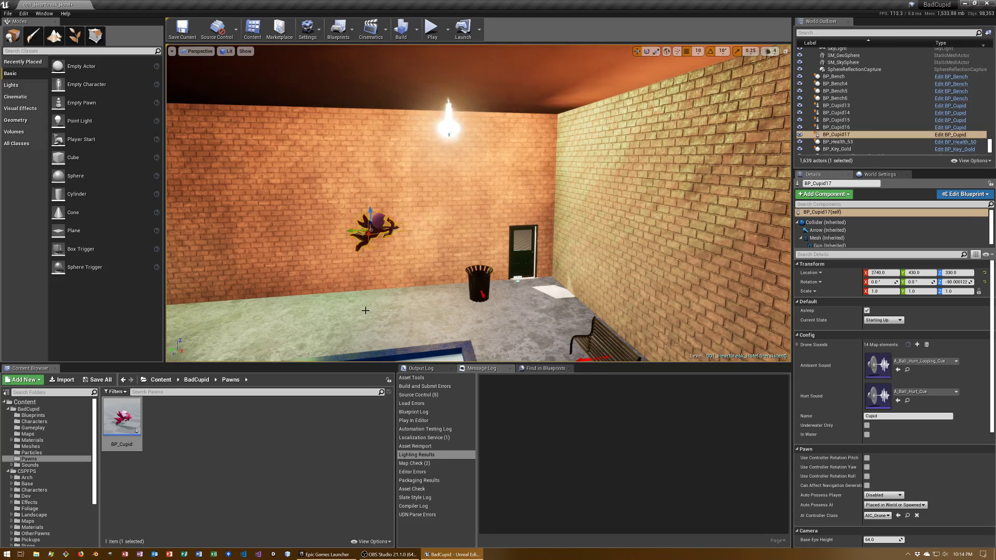
{"action": "key", "text": "ctrl+s"}
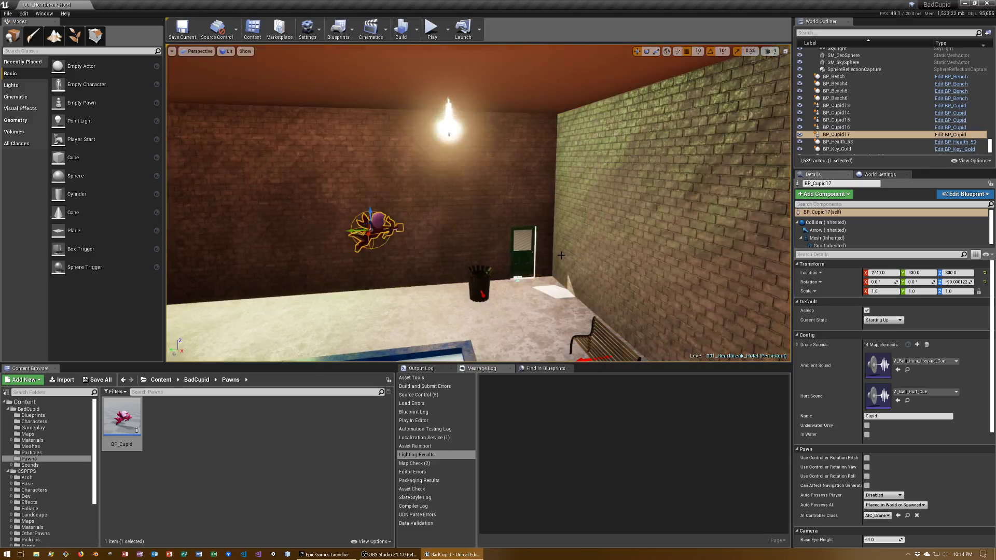
{"action": "right_click_drag", "start_coordinate": [561, 254], "coordinate": [498, 238]}
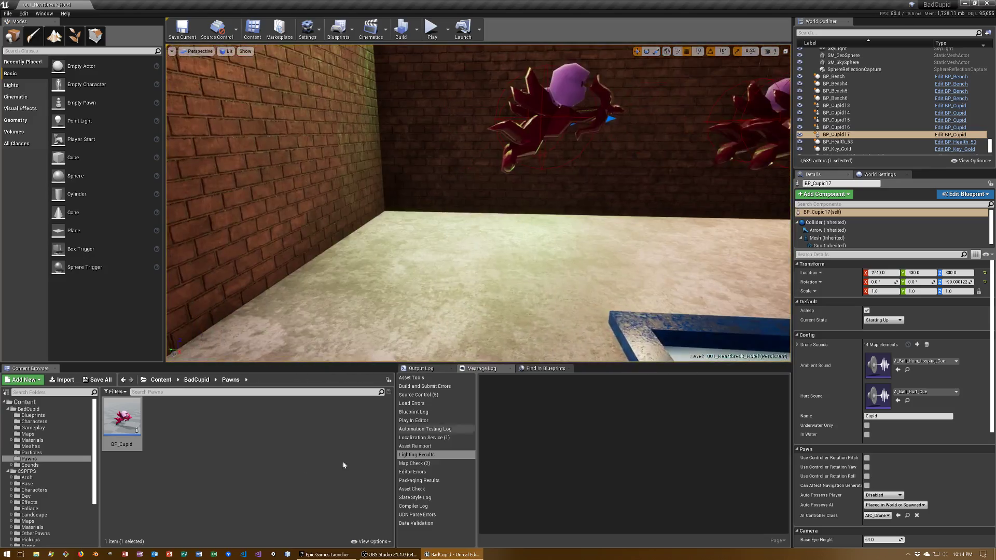
Place a BP_Health_50 pickup from CSPFPS/Pickups/Health on the floor by the wall.
{"action": "left_click", "coordinate": [201, 382]}
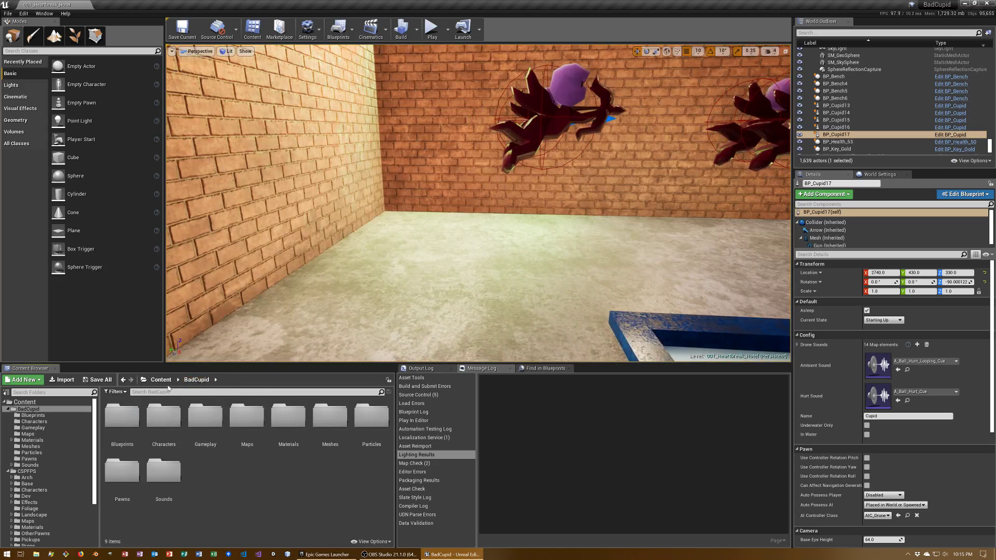
{"action": "left_click", "coordinate": [161, 380]}
{"action": "double_click", "coordinate": [173, 422]}
{"action": "scroll", "coordinate": [304, 509], "scroll_direction": "down", "scroll_amount": 1}
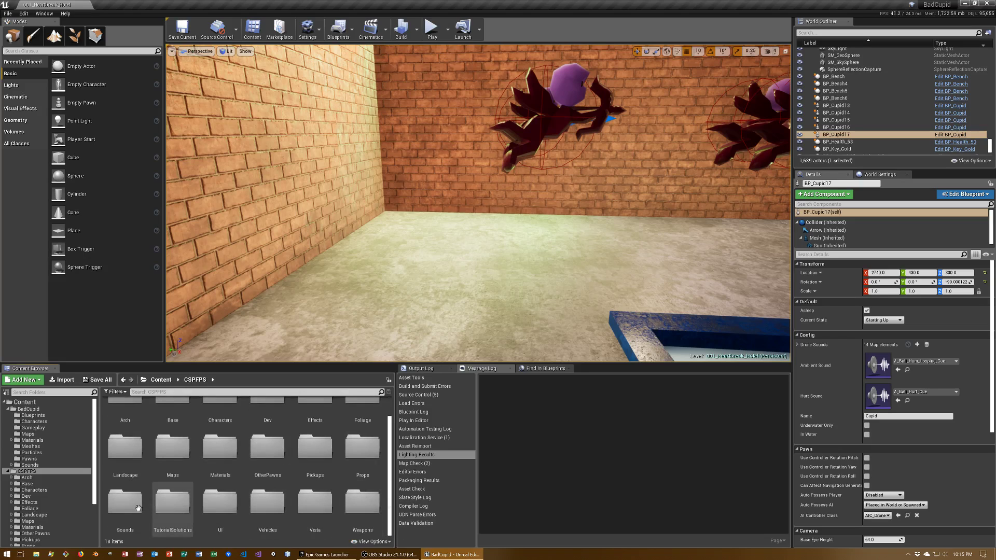
{"action": "double_click", "coordinate": [321, 460]}
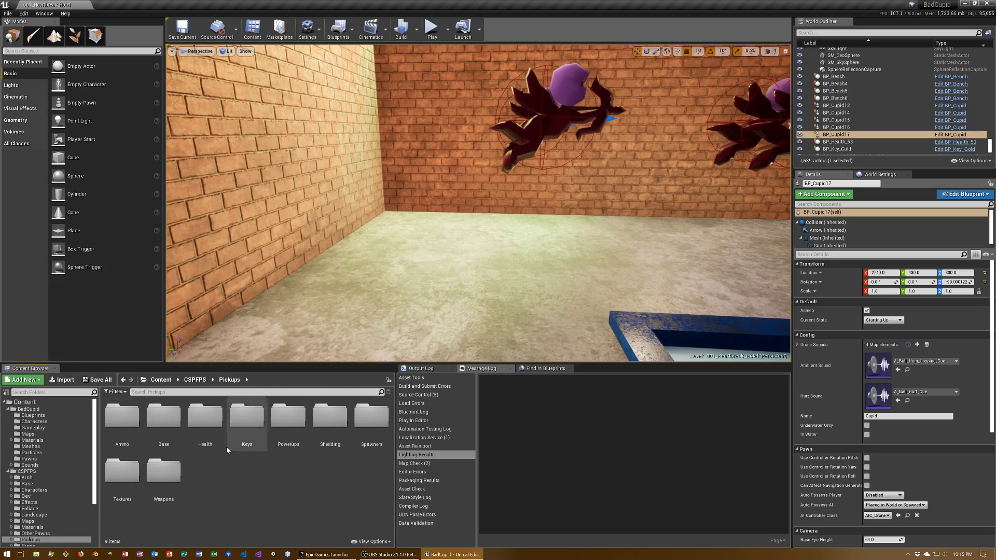
{"action": "double_click", "coordinate": [204, 438]}
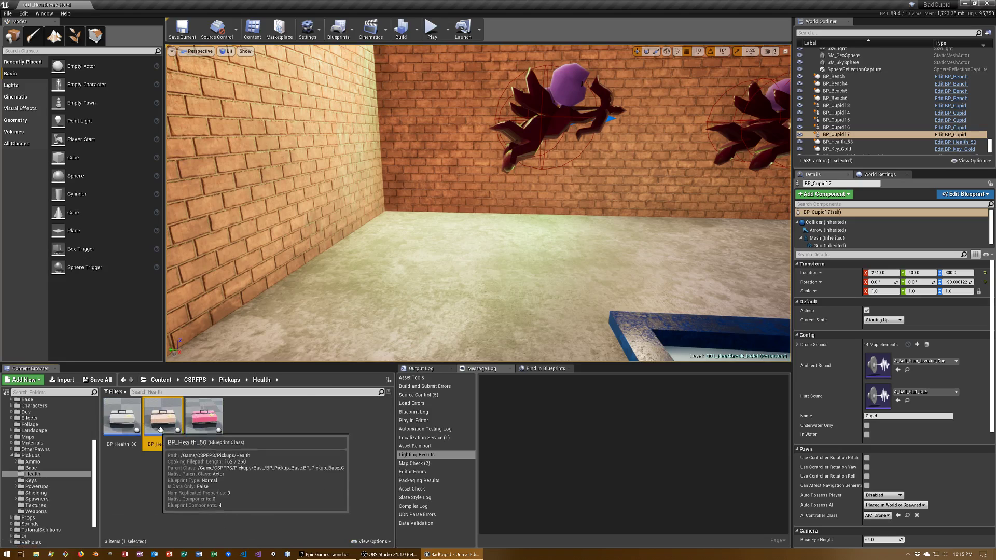
{"action": "left_click_drag", "start_coordinate": [162, 417], "coordinate": [411, 242]}
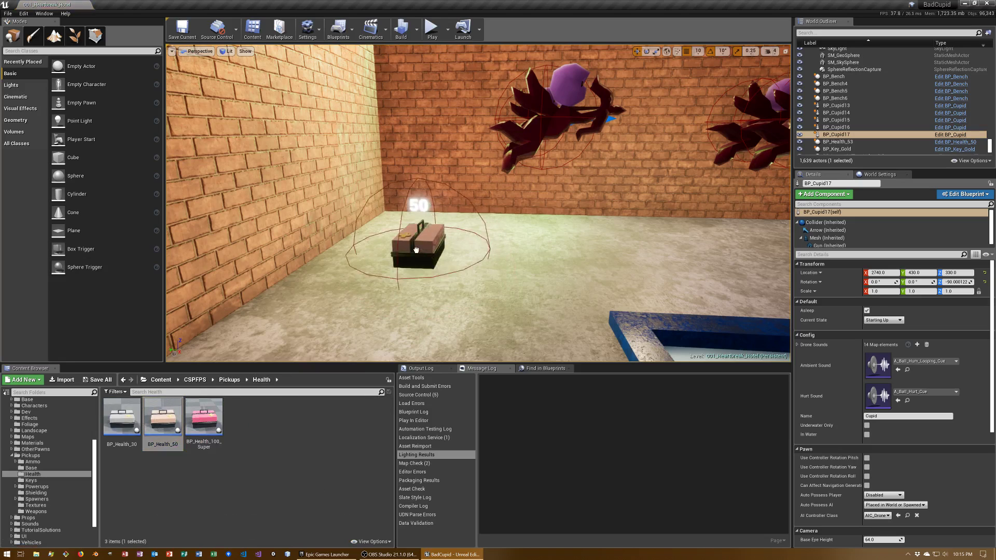
Add a BP_Shield_50 pickup next to the health box and save the map.
{"action": "left_click", "coordinate": [220, 381]}
{"action": "double_click", "coordinate": [318, 448]}
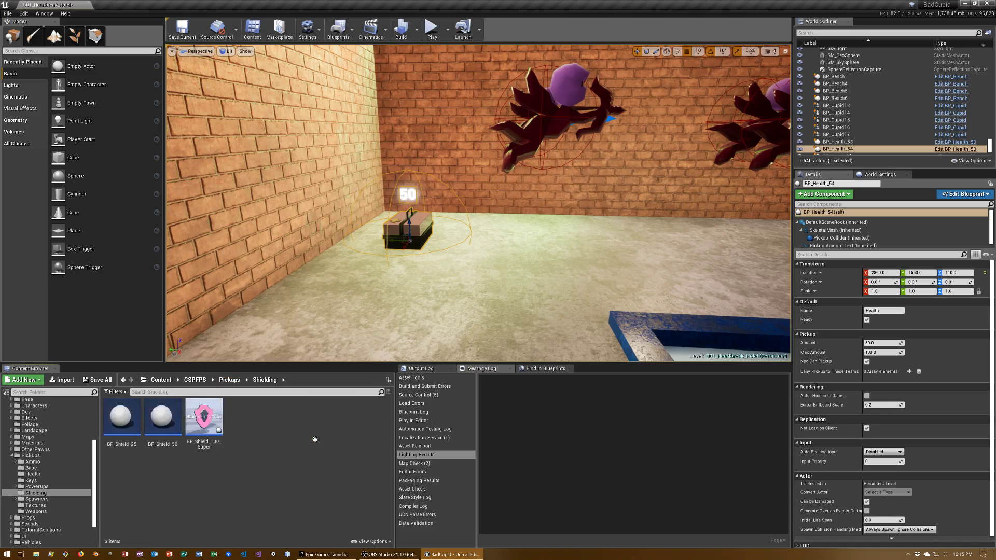
{"action": "mouse_move", "coordinate": [162, 417]}
{"action": "left_mouse_down"}
{"action": "mouse_move", "coordinate": [509, 225]}
{"action": "mouse_move", "coordinate": [500, 241]}
{"action": "left_mouse_up"}
{"action": "key", "text": "ctrl+s"}
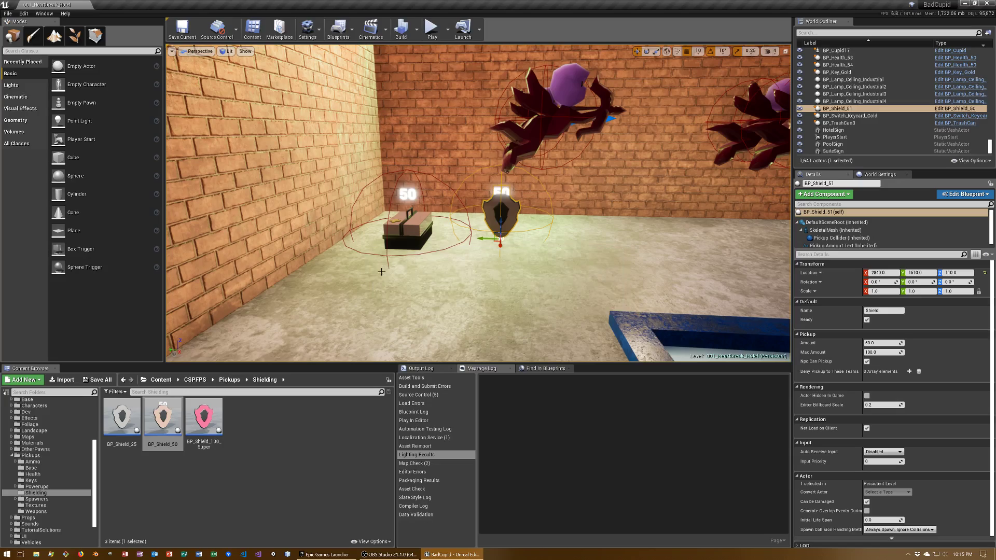
{"action": "mouse_move", "coordinate": [467, 233]}
{"action": "right_mouse_down"}
{"action": "mouse_move", "coordinate": [539, 223]}
{"action": "mouse_move", "coordinate": [518, 244]}
{"action": "mouse_move", "coordinate": [508, 238]}
{"action": "right_mouse_up"}
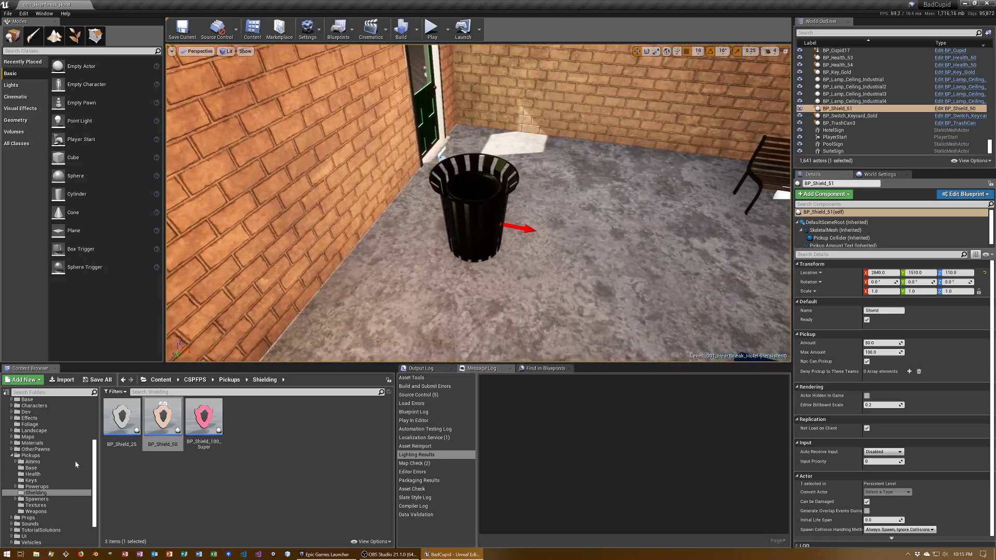
Place BP_Pickup_Gun_Hitscan from Pickups/Weapons beside the trash can and save.
{"action": "left_click", "coordinate": [199, 382]}
{"action": "scroll", "coordinate": [311, 493], "scroll_direction": "down", "scroll_amount": 1}
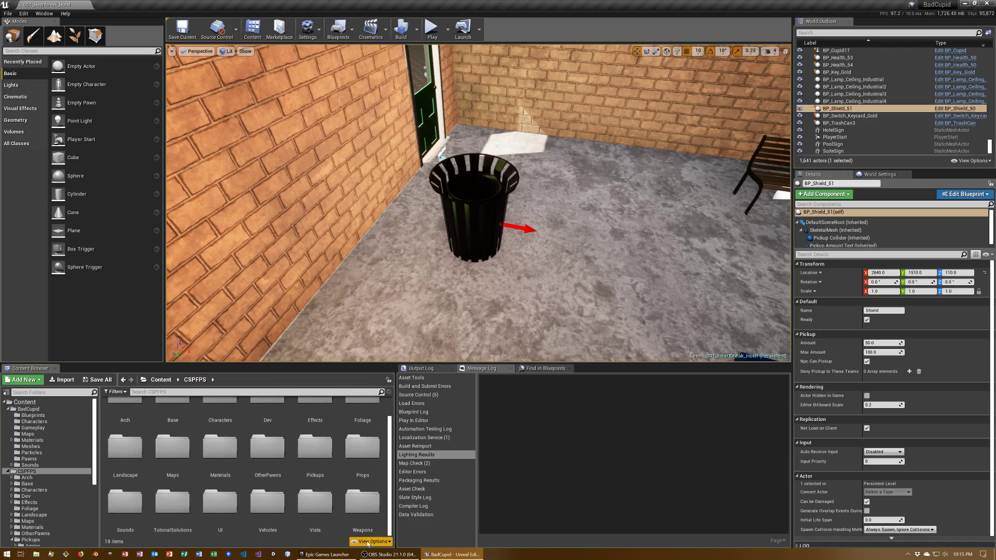
{"action": "double_click", "coordinate": [315, 445]}
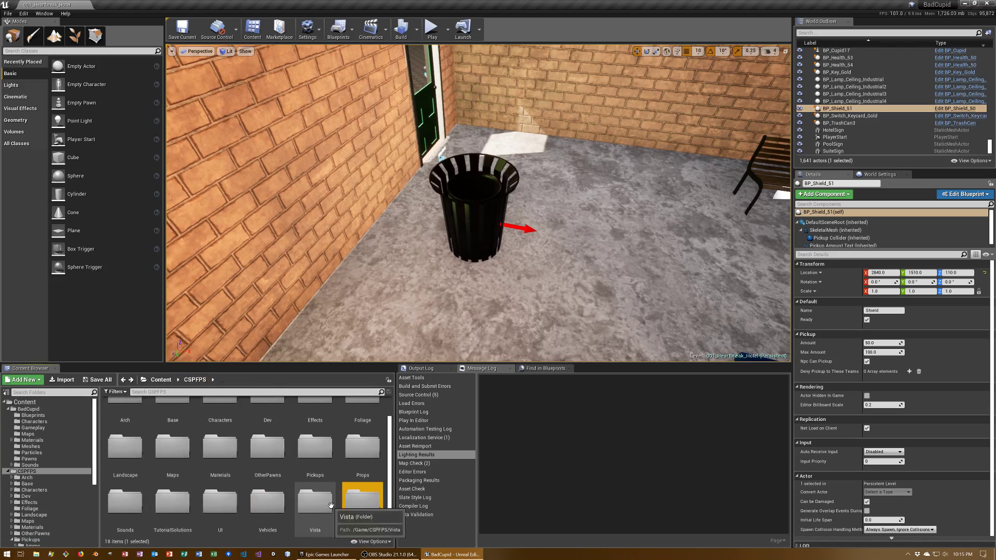
{"action": "double_click", "coordinate": [220, 471]}
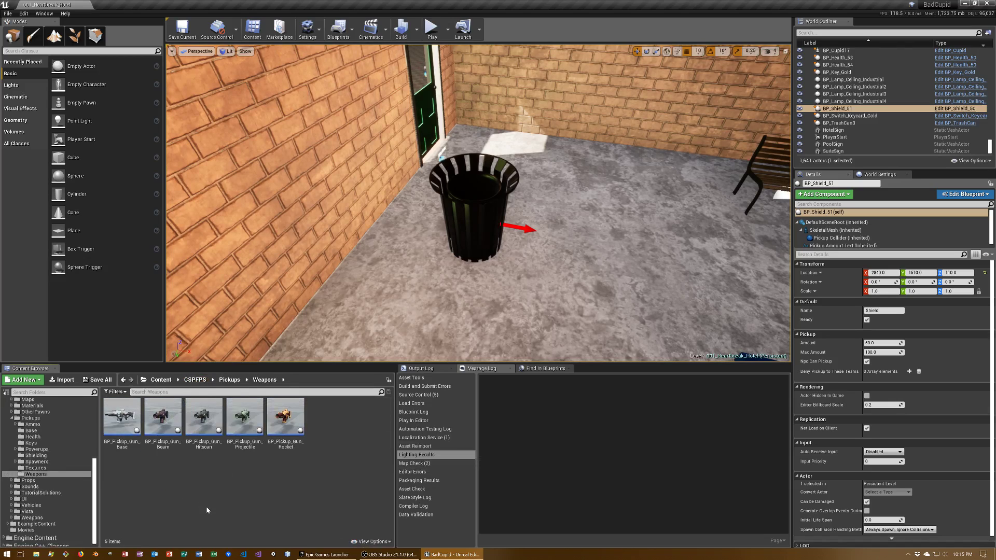
{"action": "mouse_move", "coordinate": [204, 417]}
{"action": "left_mouse_down"}
{"action": "mouse_move", "coordinate": [381, 253]}
{"action": "mouse_move", "coordinate": [397, 223]}
{"action": "left_mouse_up"}
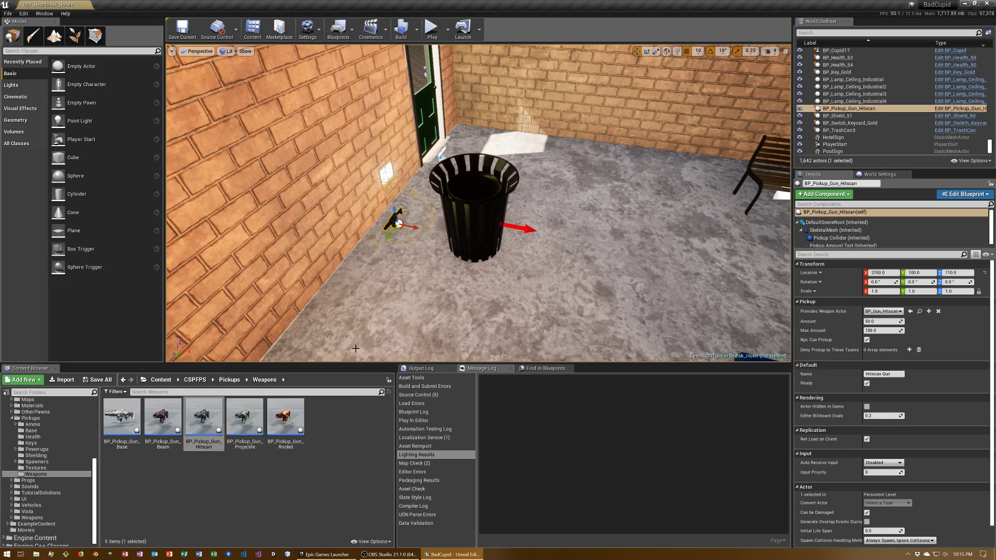
{"action": "key", "text": "ctrl+s"}
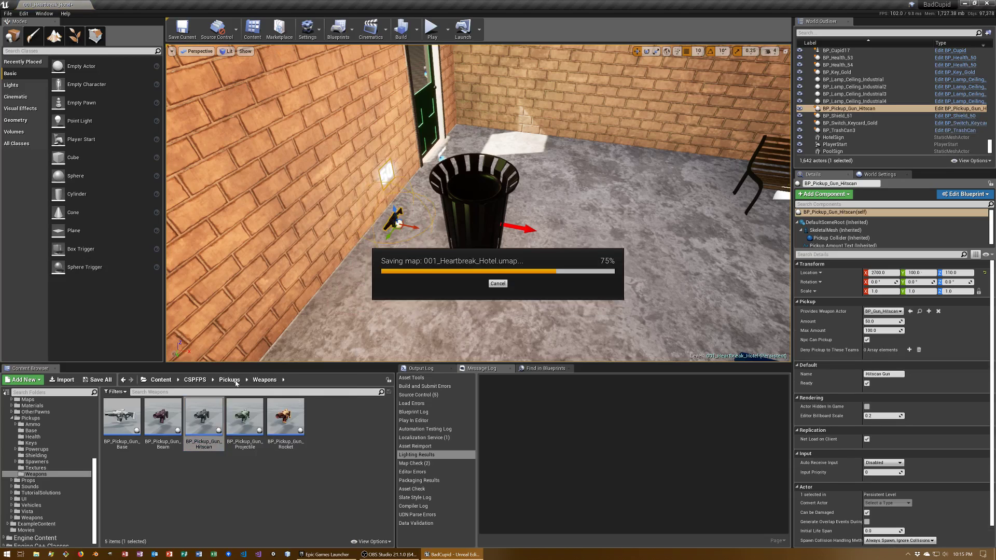
Add Gun_Beam_50 and Gun_Projectile_50 ammo boxes beside the gun and save the map.
{"action": "left_click", "coordinate": [236, 383]}
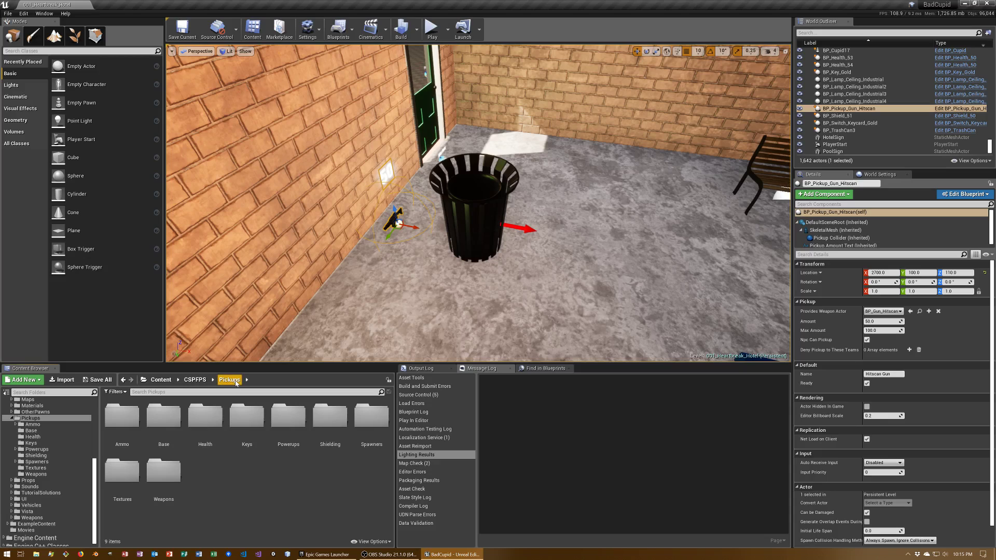
{"action": "double_click", "coordinate": [136, 437]}
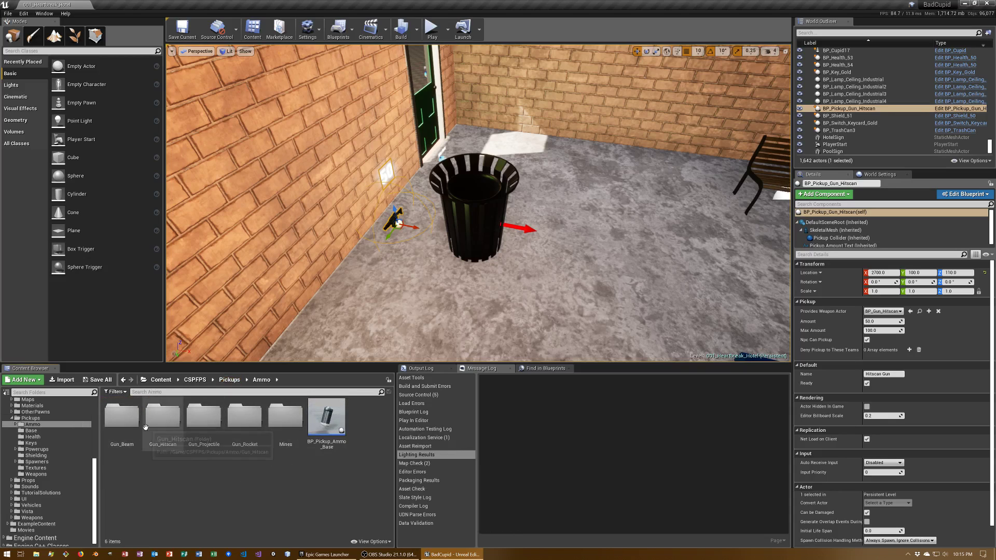
{"action": "left_click", "coordinate": [135, 425]}
{"action": "double_click", "coordinate": [134, 426]}
{"action": "mouse_move", "coordinate": [134, 425]}
{"action": "left_mouse_down"}
{"action": "mouse_move", "coordinate": [176, 401]}
{"action": "mouse_move", "coordinate": [179, 431]}
{"action": "mouse_move", "coordinate": [409, 231]}
{"action": "left_mouse_up"}
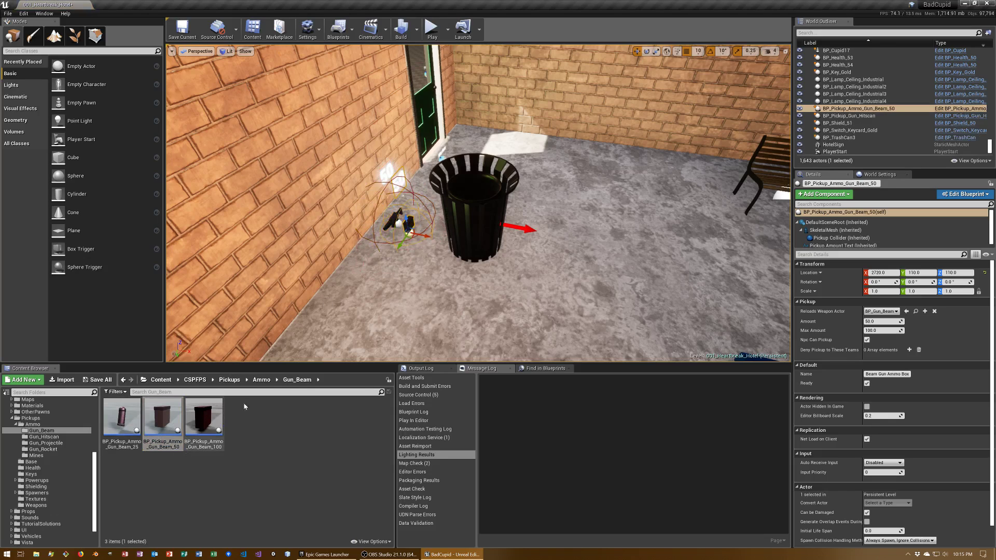
{"action": "key", "text": "alt+Left"}
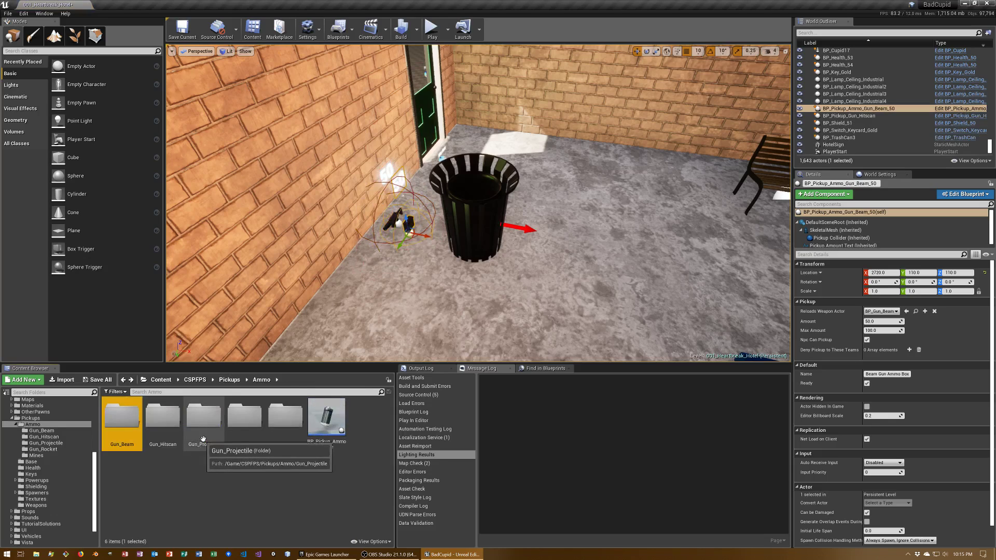
{"action": "double_click", "coordinate": [210, 441]}
{"action": "mouse_move", "coordinate": [162, 417]}
{"action": "left_mouse_down"}
{"action": "mouse_move", "coordinate": [426, 231]}
{"action": "mouse_move", "coordinate": [418, 249]}
{"action": "left_mouse_up"}
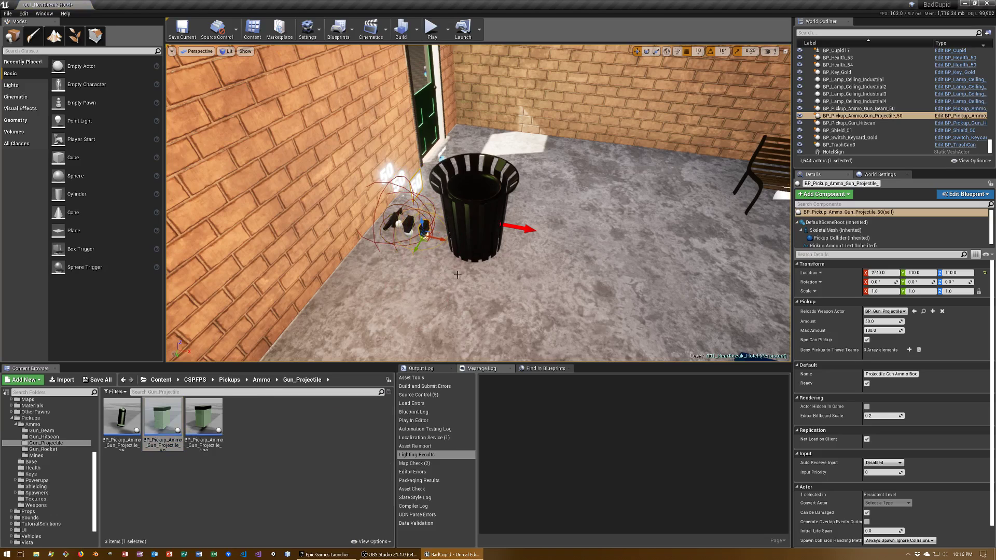
{"action": "key", "text": "ctrl+s"}
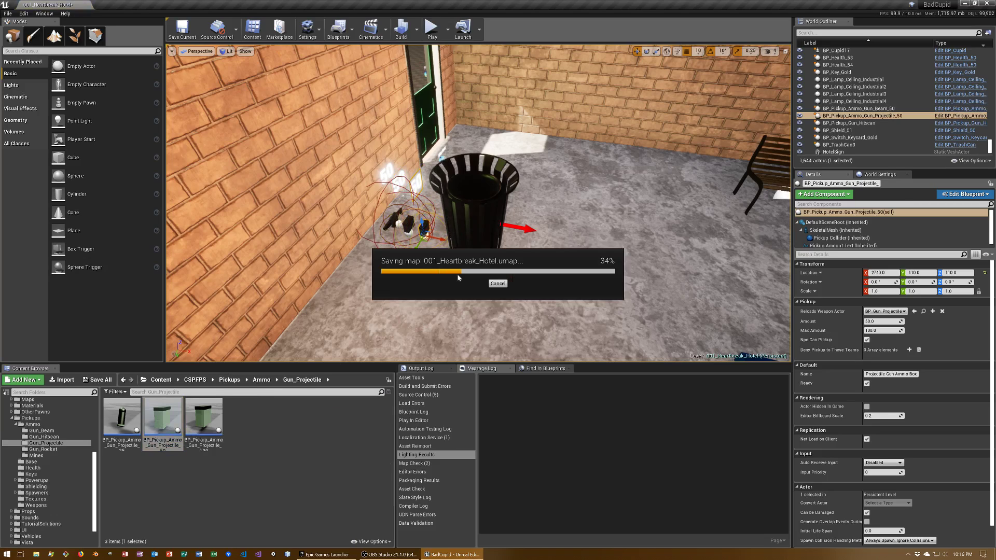
Nudge the trash can toward the pickups, inspect the door and wall Cupid, and save 001_Heartbreak_Hotel.
{"action": "left_click", "coordinate": [468, 218]}
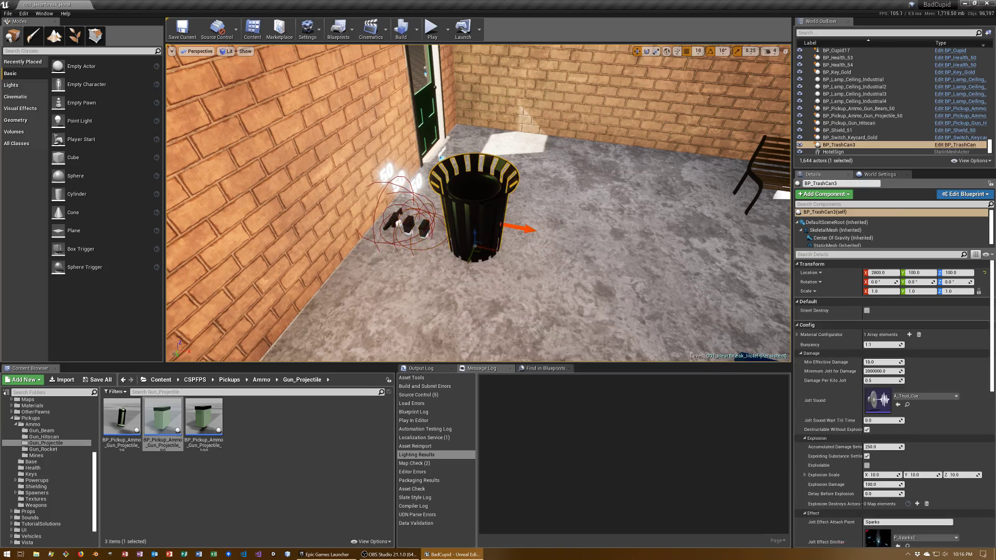
{"action": "left_click_drag", "start_coordinate": [496, 248], "coordinate": [478, 250]}
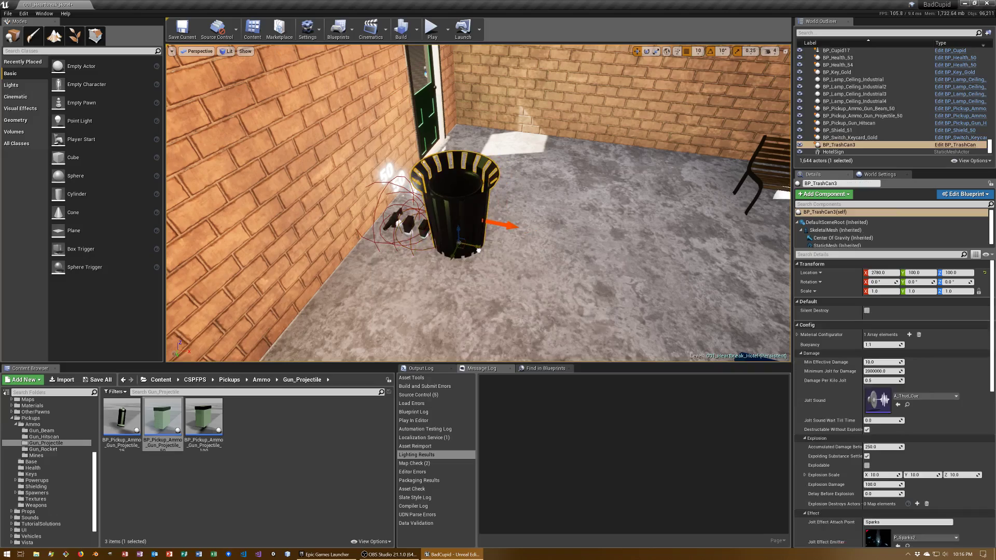
{"action": "right_click_drag", "start_coordinate": [478, 250], "coordinate": [477, 266]}
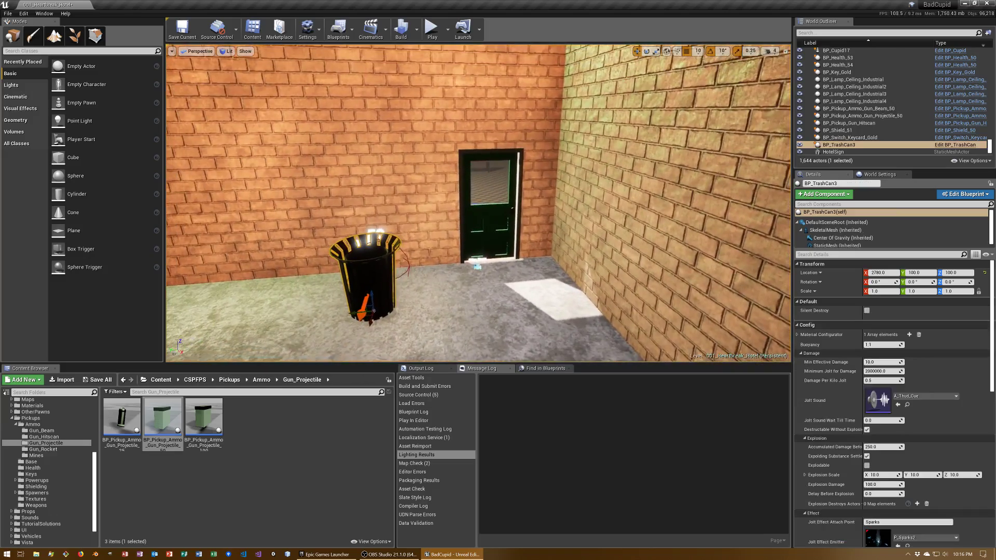
{"action": "right_click_drag", "start_coordinate": [477, 266], "coordinate": [564, 247]}
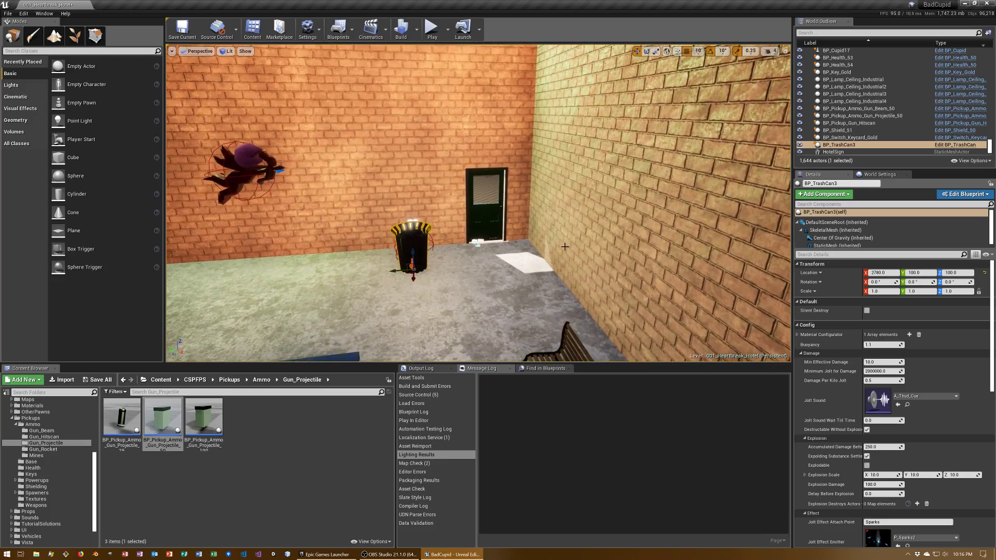
{"action": "right_click_drag", "start_coordinate": [564, 247], "coordinate": [568, 248]}
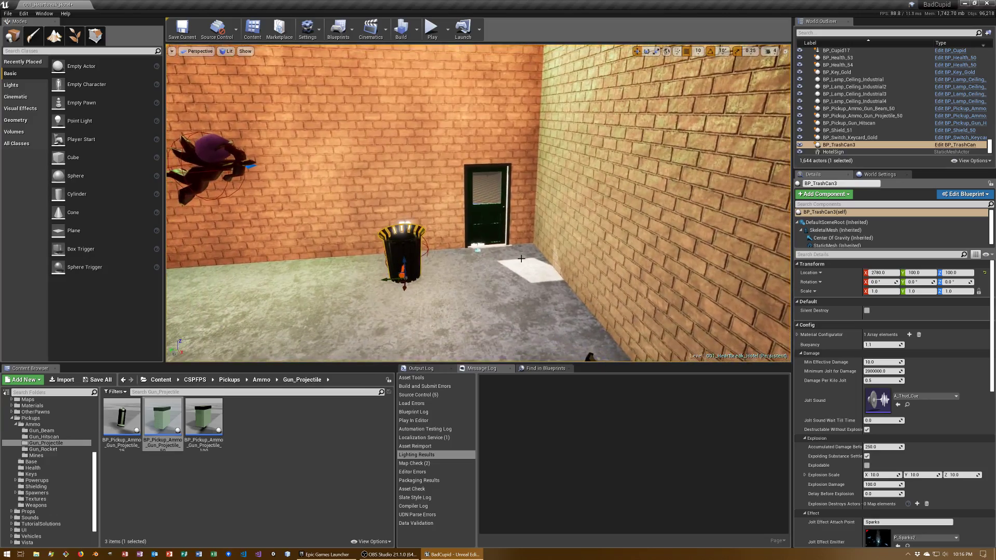
{"action": "right_click_drag", "start_coordinate": [568, 248], "coordinate": [568, 248]}
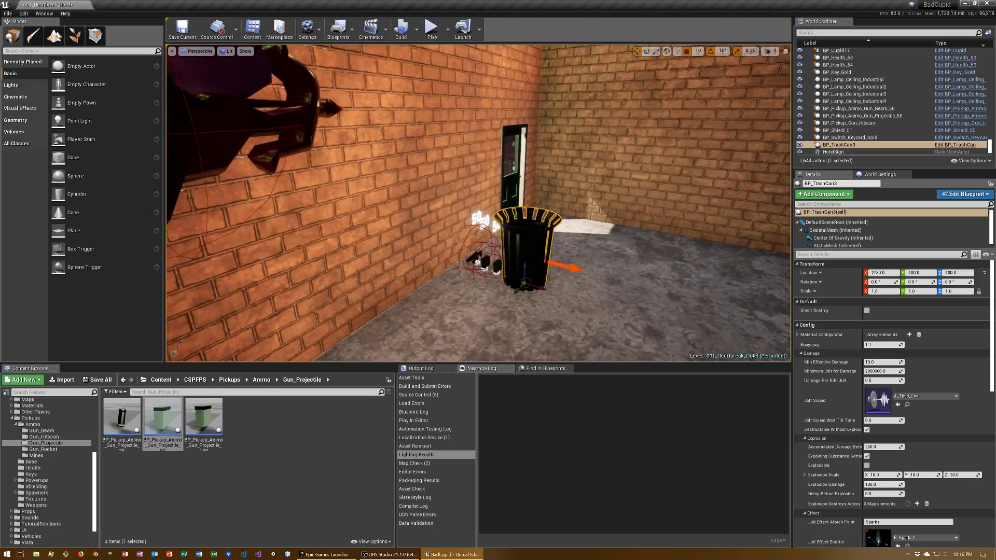
{"action": "right_click_drag", "start_coordinate": [568, 248], "coordinate": [541, 288]}
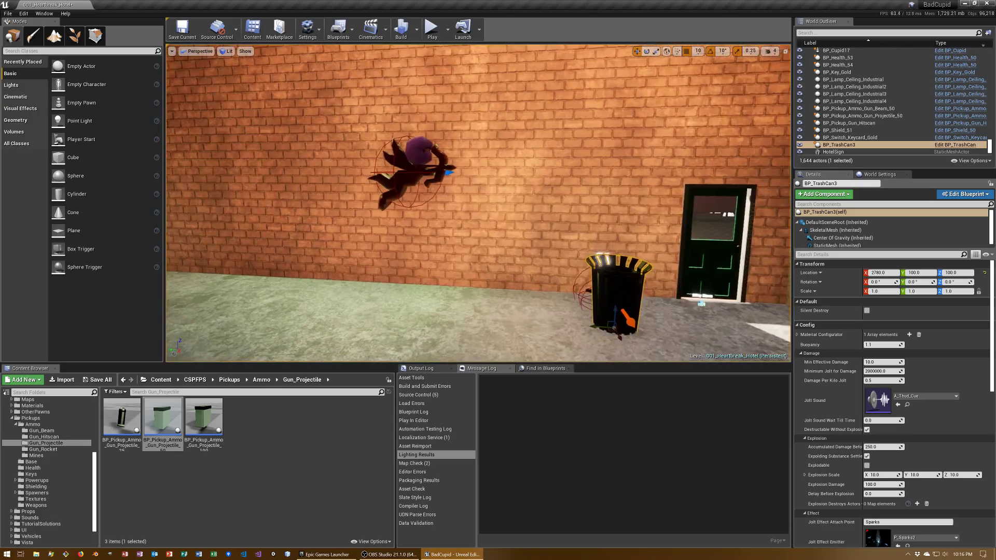
{"action": "key", "text": "ctrl+s"}
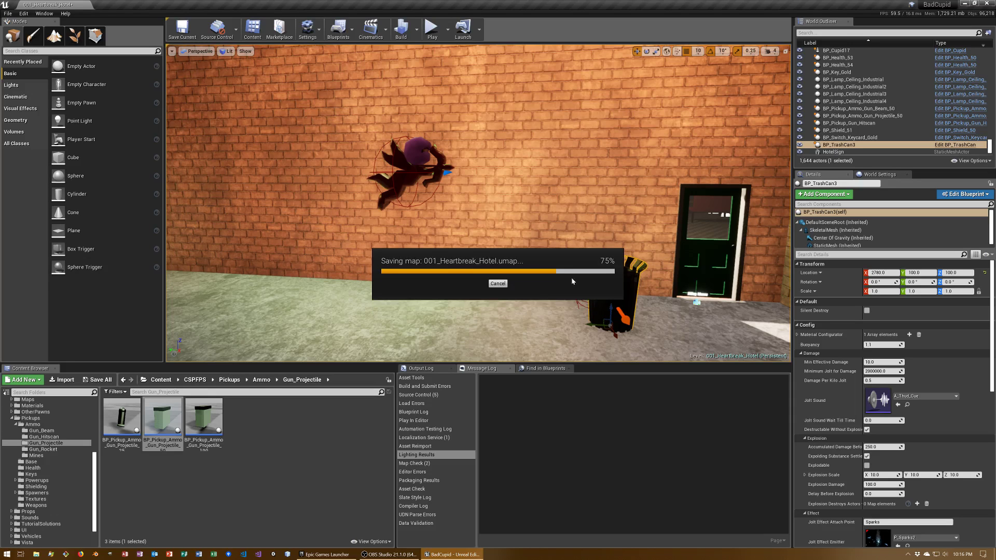
{"action": "mouse_move", "coordinate": [614, 275]}
{"action": "right_mouse_down"}
{"action": "mouse_move", "coordinate": [570, 280]}
{"action": "mouse_move", "coordinate": [531, 260]}
{"action": "right_mouse_up"}
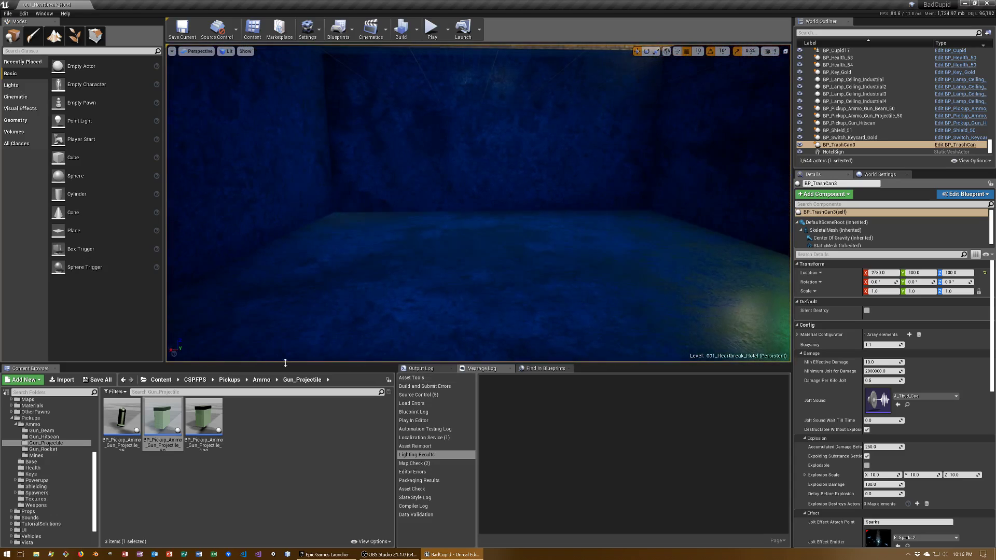
Drag BP_Key_Copper from Pickups/Keys into the empty room.
{"action": "left_click", "coordinate": [232, 380]}
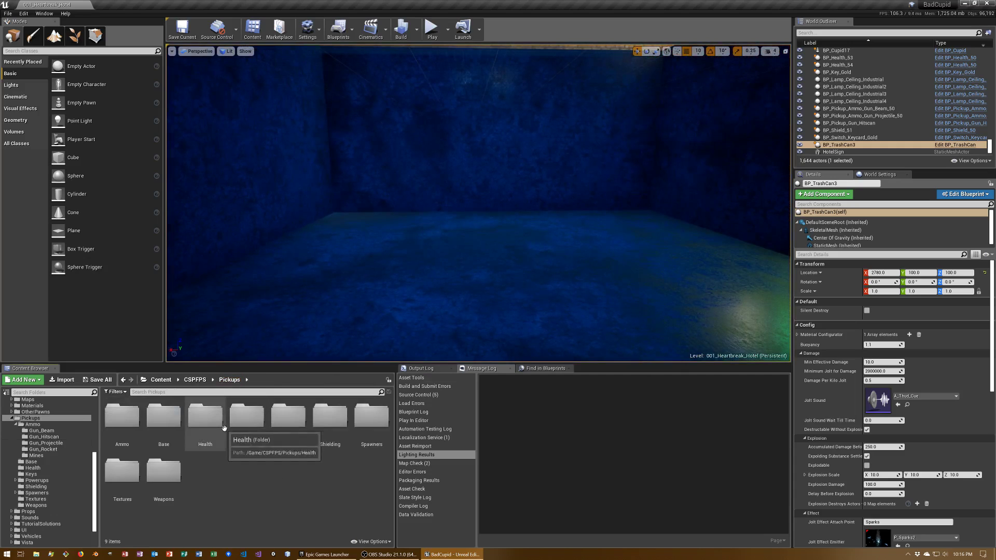
{"action": "double_click", "coordinate": [247, 414]}
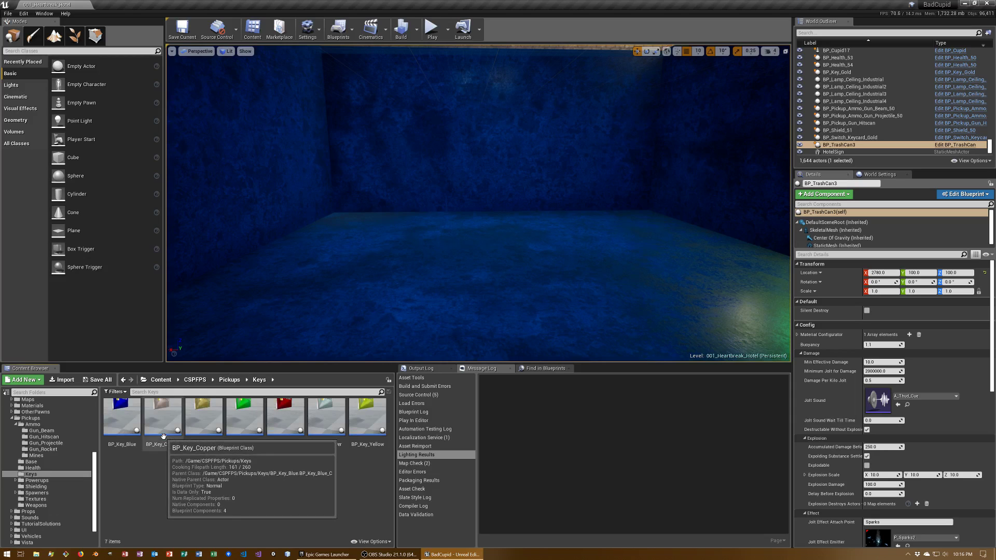
{"action": "mouse_move", "coordinate": [169, 410]}
{"action": "left_mouse_down"}
{"action": "mouse_move", "coordinate": [544, 258]}
{"action": "mouse_move", "coordinate": [510, 285]}
{"action": "left_mouse_up"}
Save the map with the copper key, then fly over and frame the key at 3490, 960, -260.
{"action": "key", "text": "ctrl+s"}
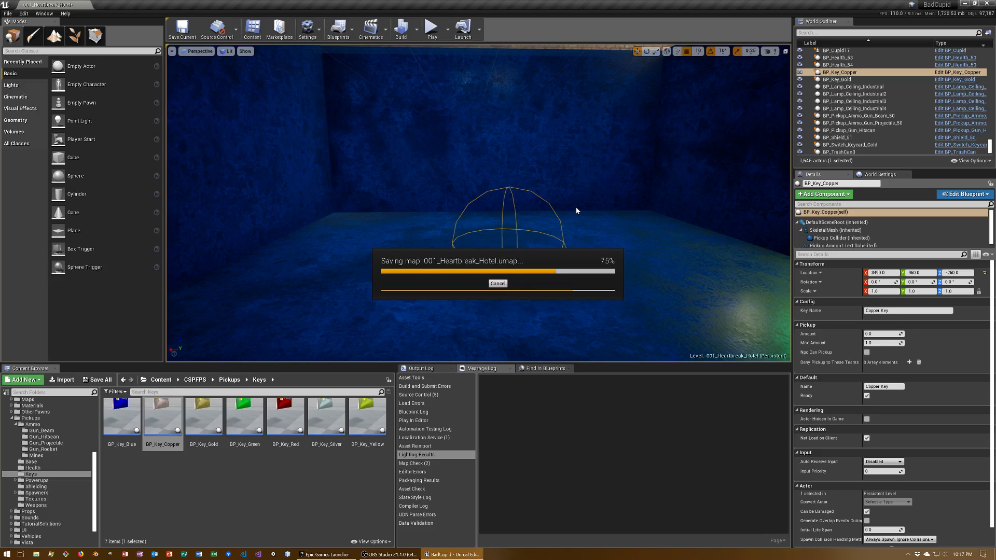
{"action": "right_click_drag", "start_coordinate": [575, 207], "coordinate": [576, 208]}
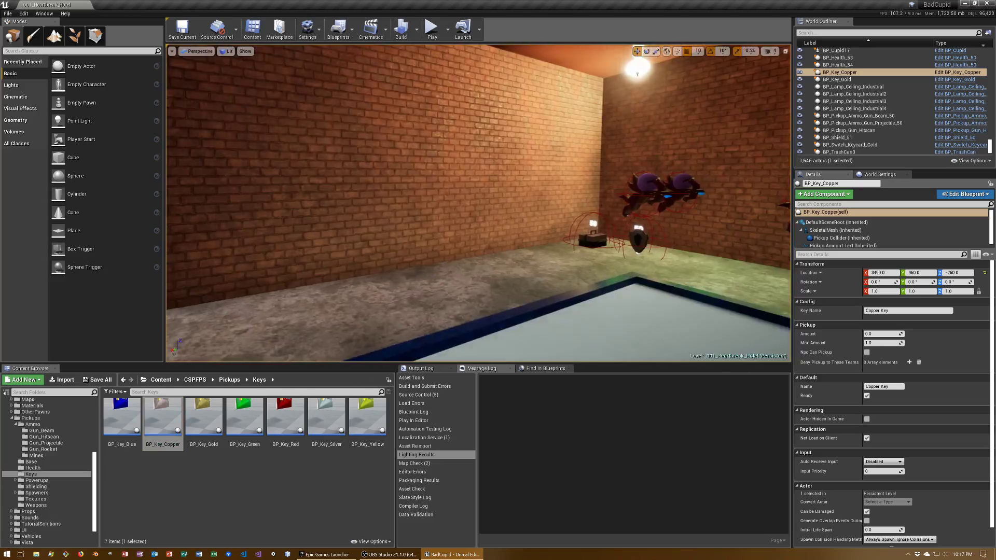
{"action": "right_click_drag", "start_coordinate": [477, 203], "coordinate": [467, 207]}
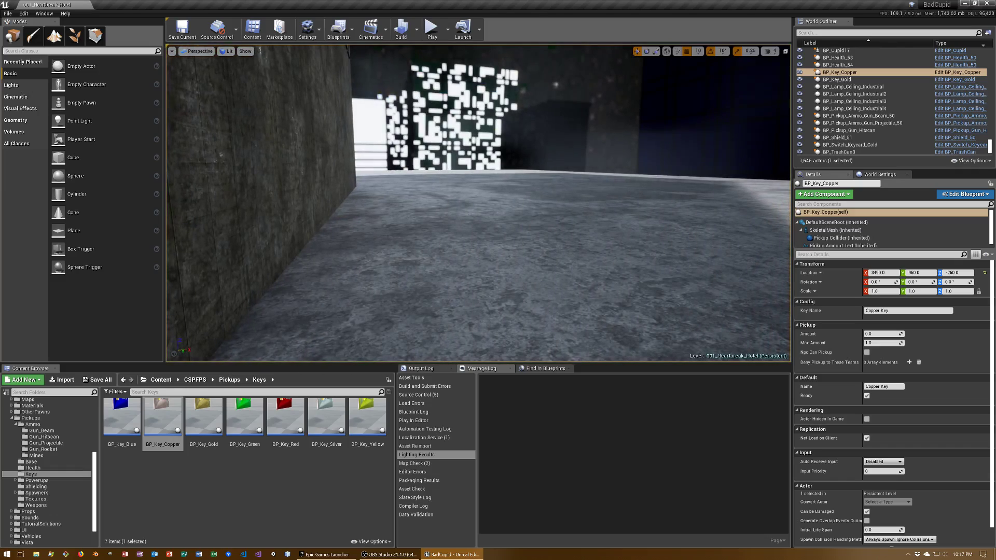
{"action": "key", "text": "f"}
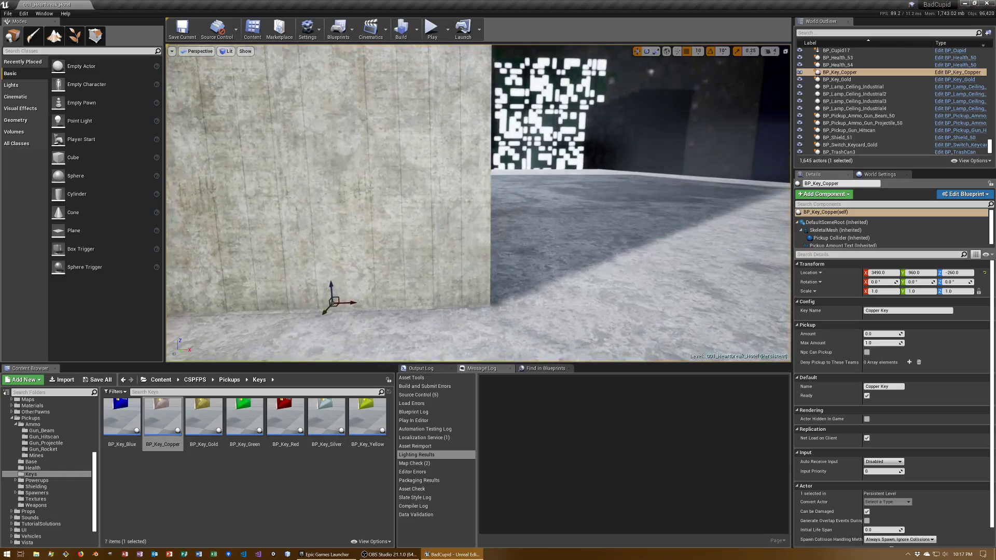
{"action": "scroll", "coordinate": [477, 202], "scroll_direction": "down", "scroll_amount": 5}
{"action": "scroll", "coordinate": [477, 202], "scroll_direction": "down", "scroll_amount": 3}
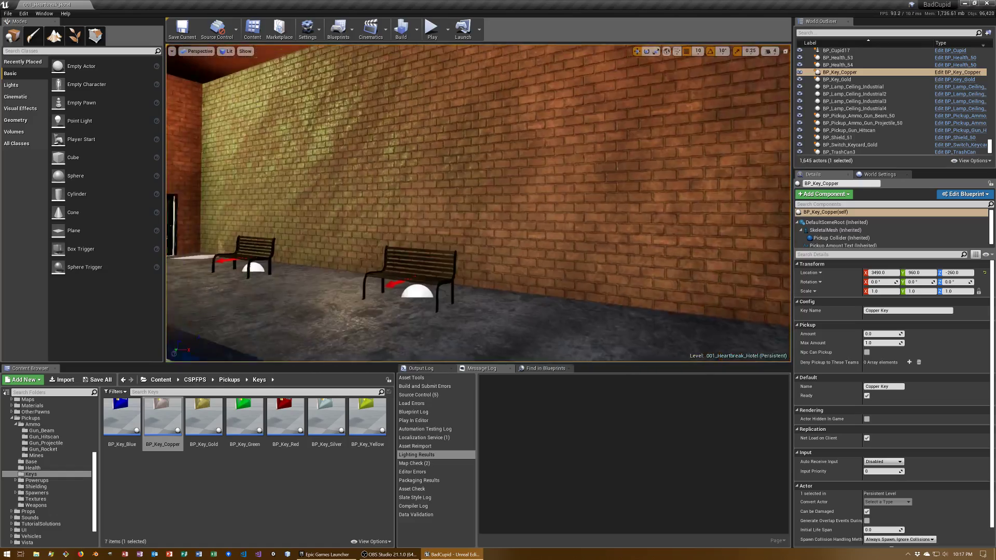
Rename Box Brush2 to Wall in the World Outliner.
{"action": "left_click", "coordinate": [271, 228]}
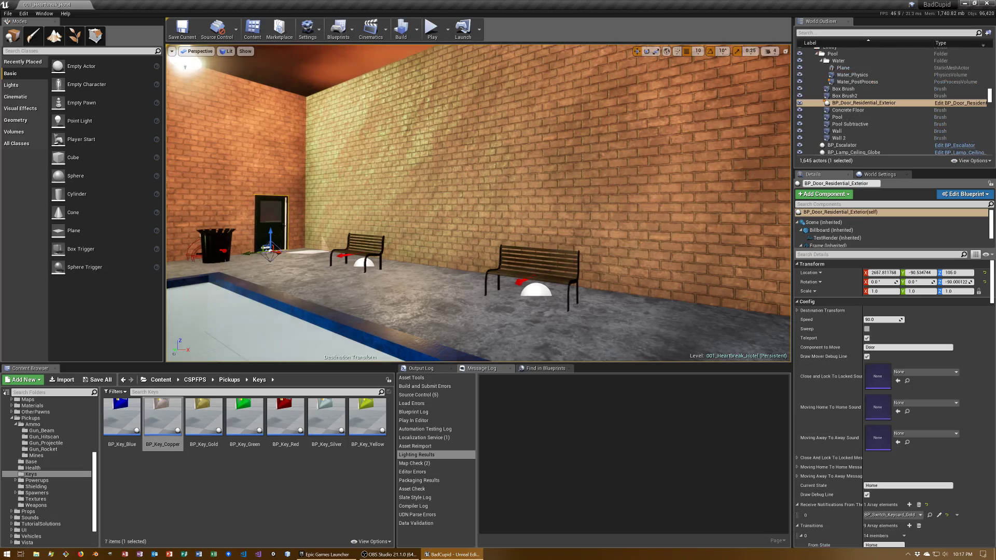
{"action": "key", "text": "Escape"}
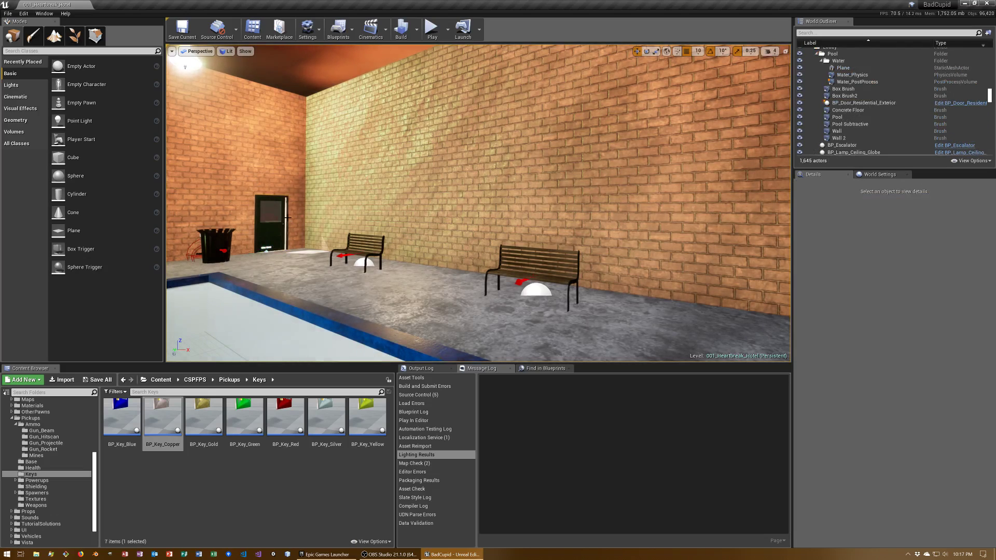
{"action": "left_click", "coordinate": [861, 103]}
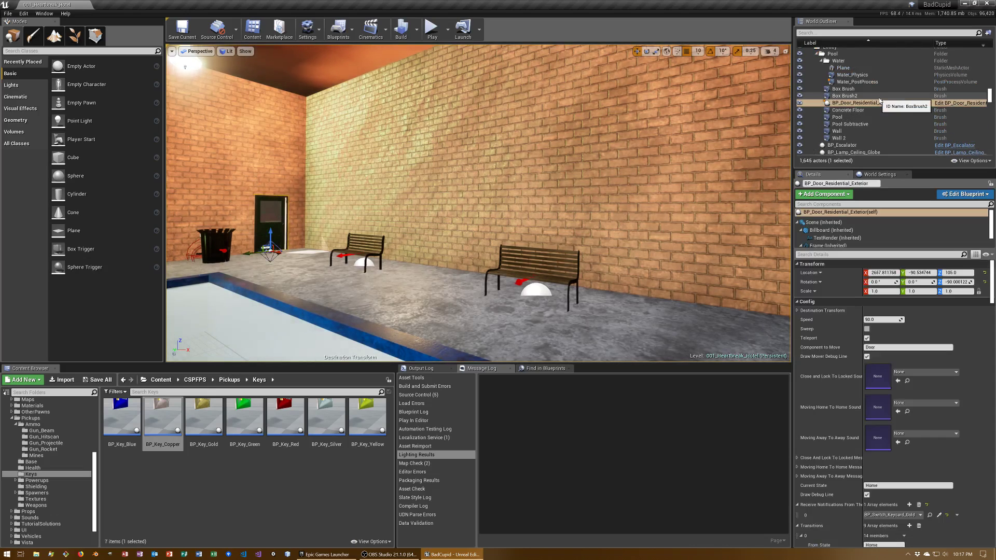
{"action": "left_click", "coordinate": [857, 90]}
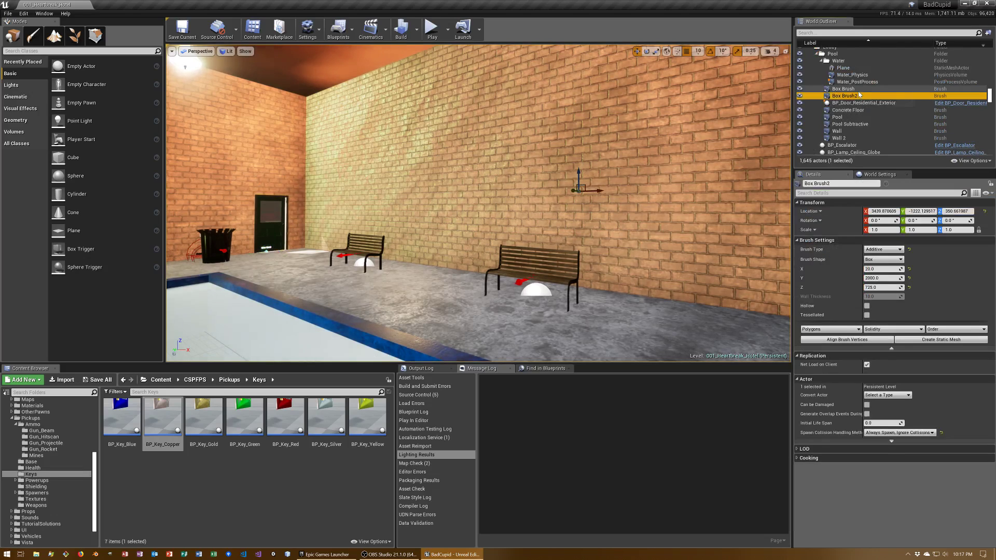
{"action": "left_click", "coordinate": [854, 96]}
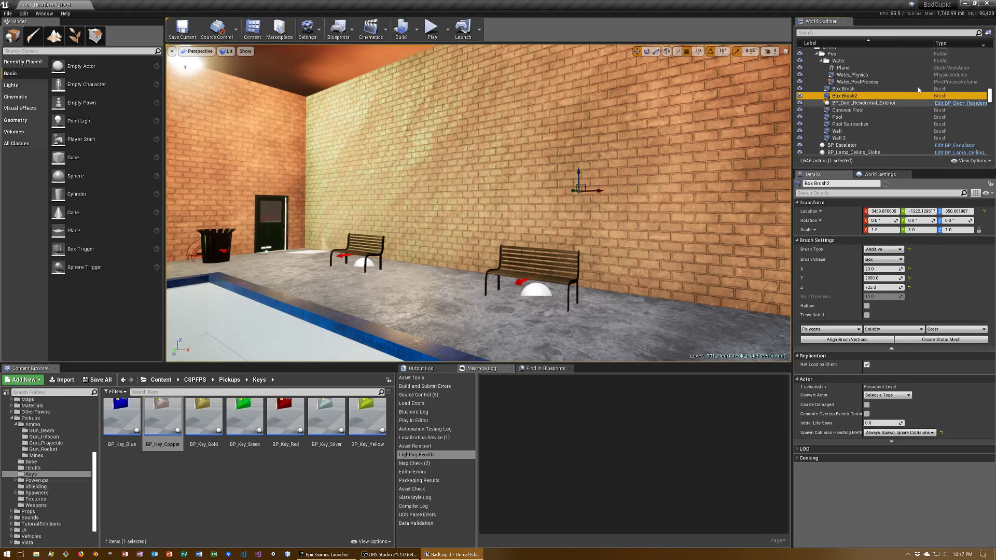
{"action": "key", "text": "F2"}
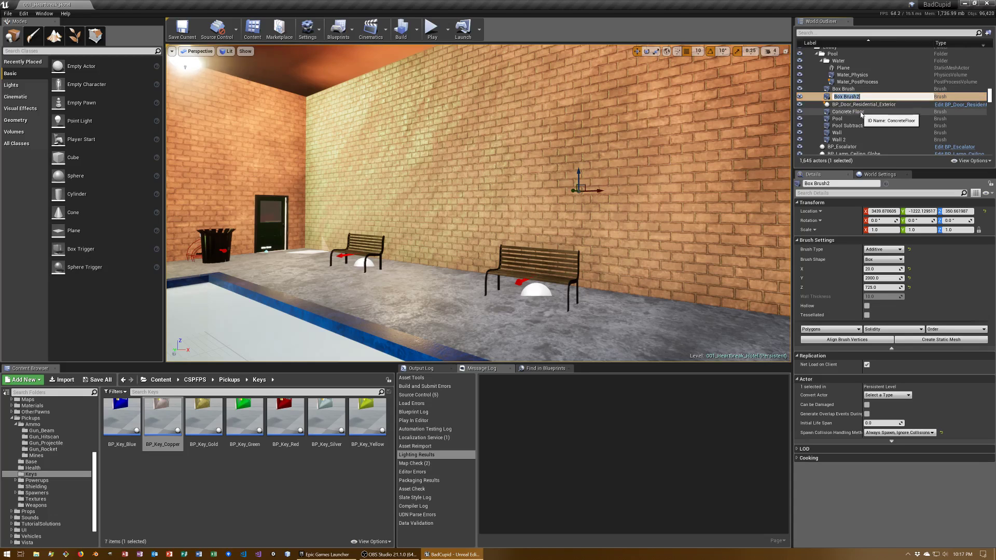
{"action": "type", "text": "Wall"}
{"action": "key", "text": "Return"}
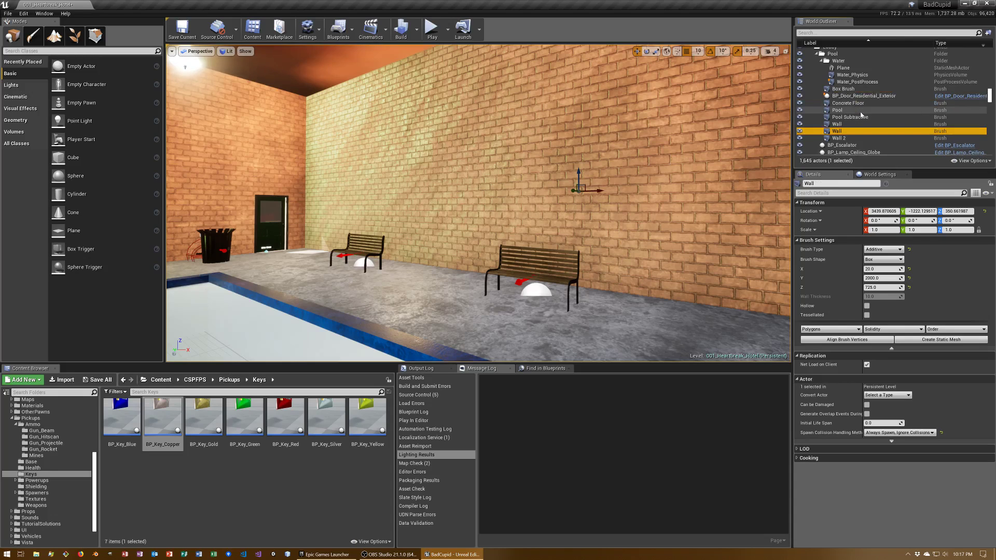
Rename Box Brush to Wall as well, framing it in the viewport.
{"action": "left_click", "coordinate": [842, 97]}
{"action": "left_click", "coordinate": [842, 89]}
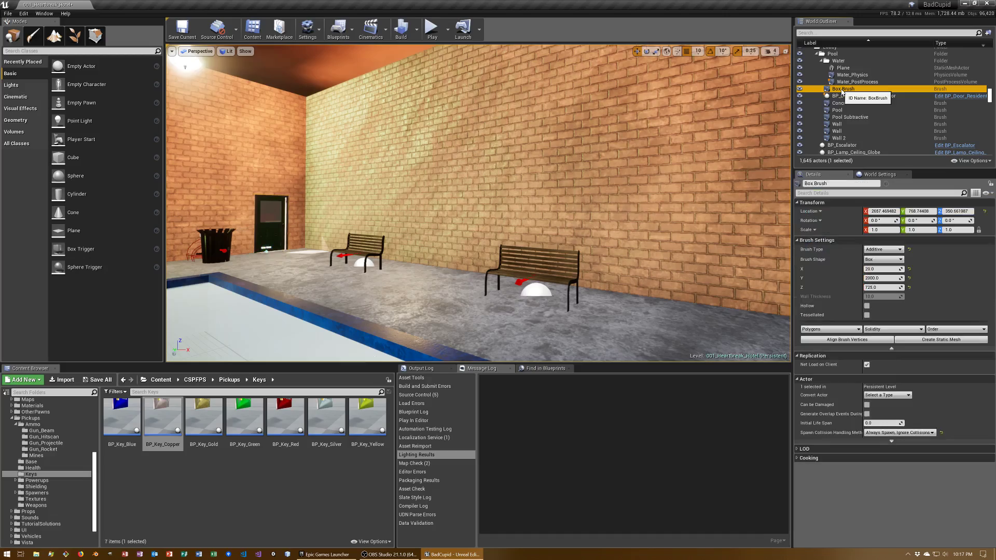
{"action": "key", "text": "f"}
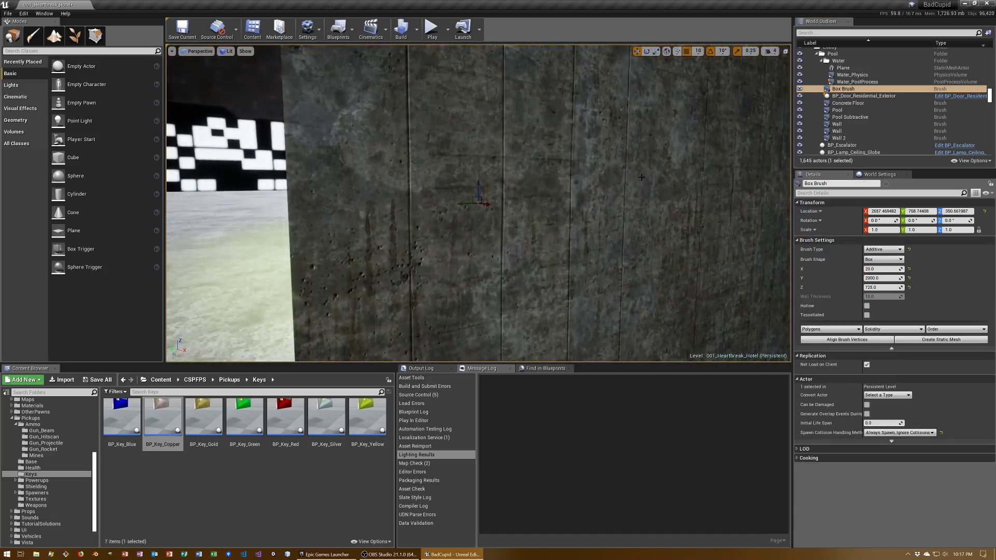
{"action": "mouse_move", "coordinate": [477, 202]}
{"action": "right_mouse_down"}
{"action": "mouse_move", "coordinate": [466, 202]}
{"action": "mouse_move", "coordinate": [477, 204]}
{"action": "right_mouse_up"}
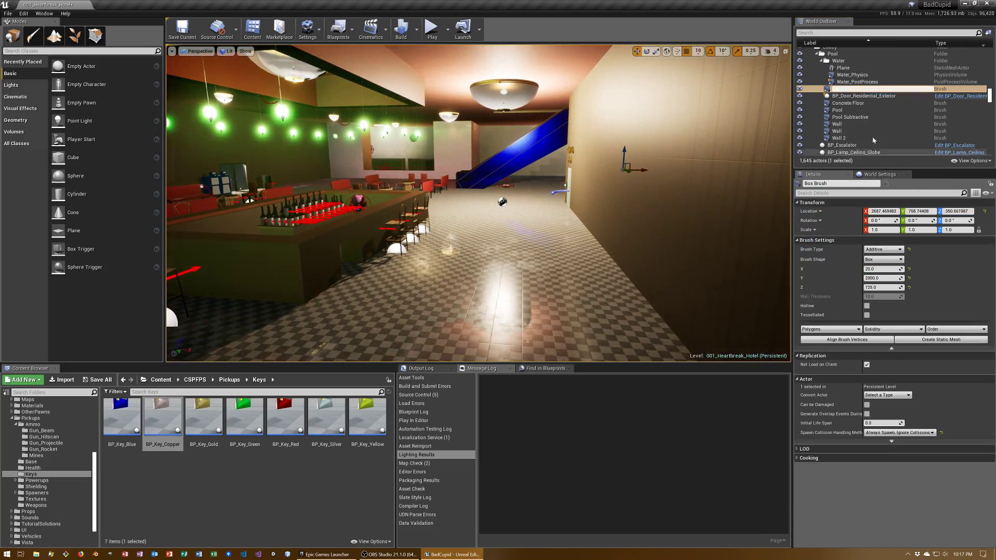
{"action": "type", "text": "Wall"}
{"action": "key", "text": "Return"}
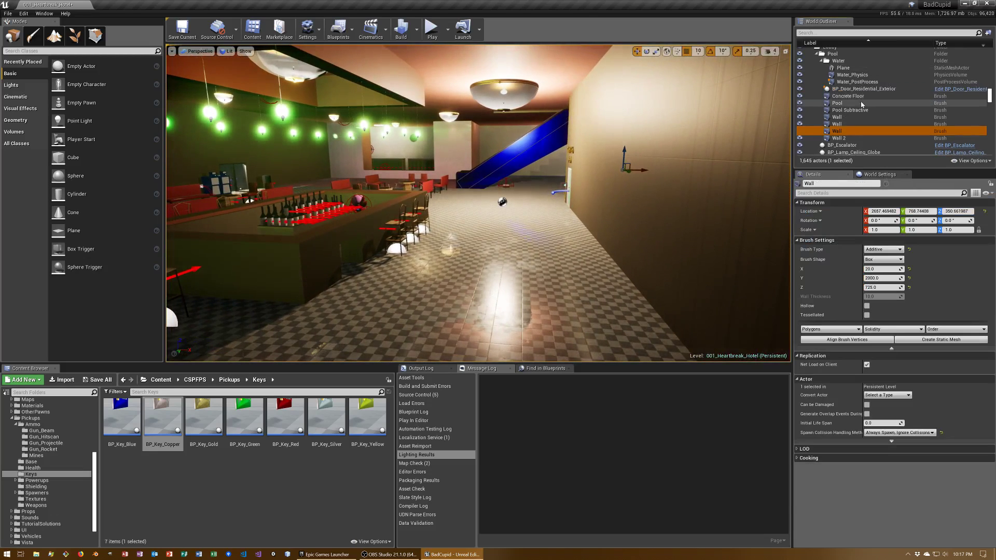
{"action": "mouse_move", "coordinate": [602, 161]}
{"action": "right_mouse_down"}
{"action": "mouse_move", "coordinate": [649, 162]}
{"action": "mouse_move", "coordinate": [652, 202]}
{"action": "right_mouse_up"}
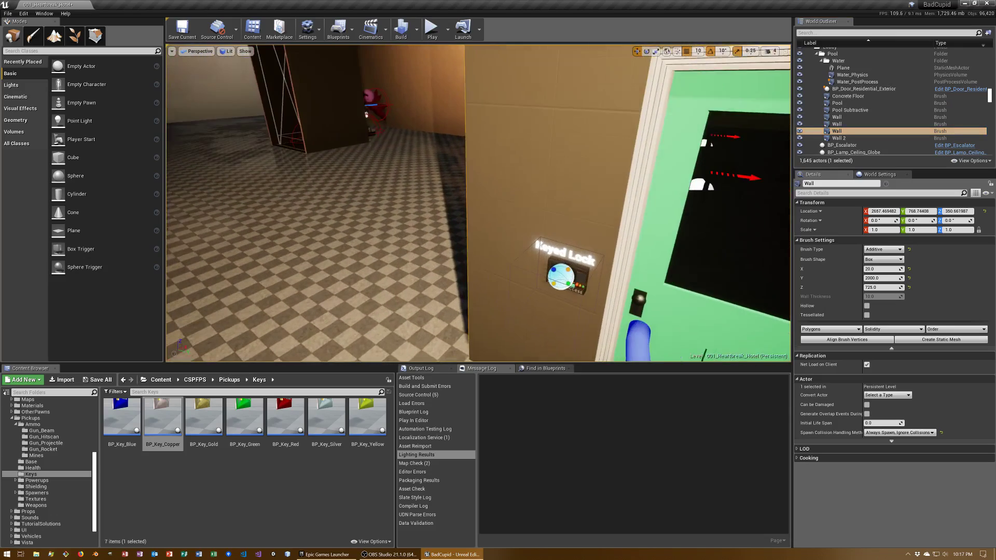
Browse the World Outliner, selecting the exterior door, water Plane and Pool Subtractive brush.
{"action": "left_click", "coordinate": [653, 202]}
{"action": "scroll", "coordinate": [846, 132], "scroll_direction": "down", "scroll_amount": 2}
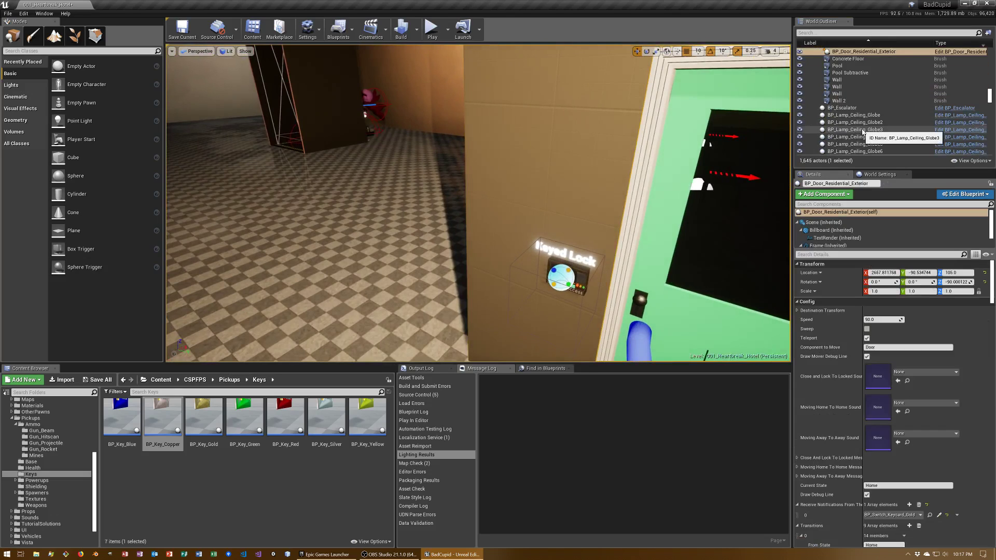
{"action": "scroll", "coordinate": [862, 132], "scroll_direction": "down", "scroll_amount": 5}
{"action": "scroll", "coordinate": [864, 134], "scroll_direction": "down", "scroll_amount": 4}
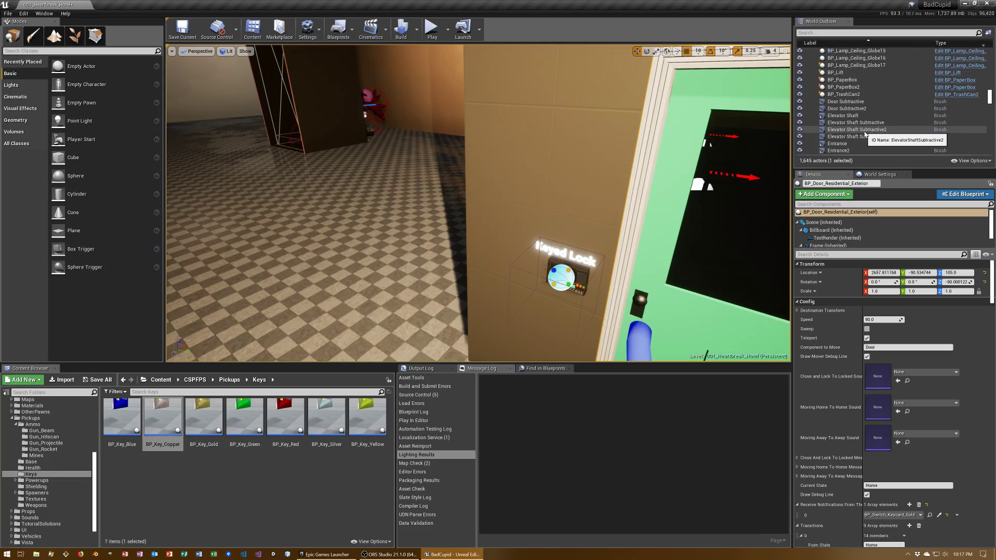
{"action": "scroll", "coordinate": [897, 129], "scroll_direction": "up", "scroll_amount": 6}
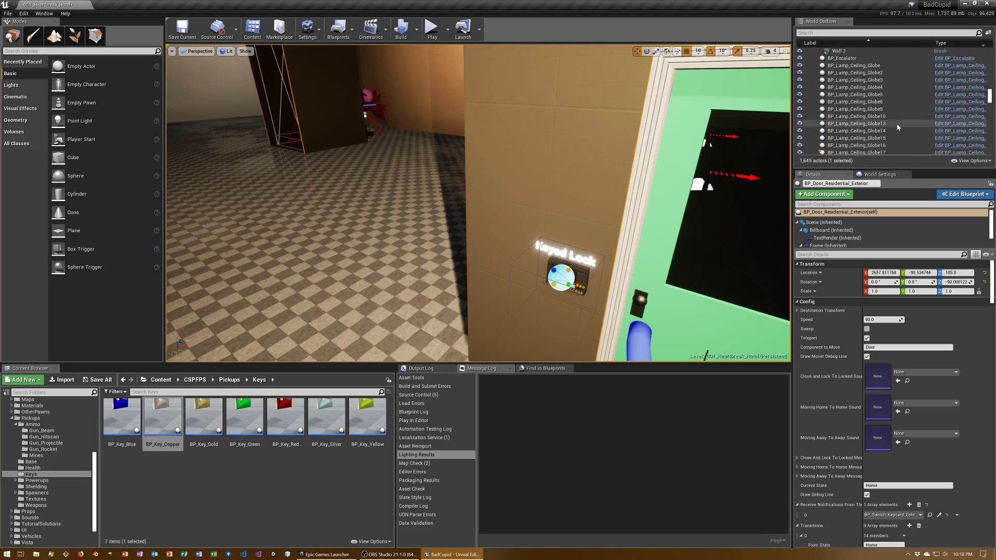
{"action": "scroll", "coordinate": [894, 127], "scroll_direction": "up", "scroll_amount": 5}
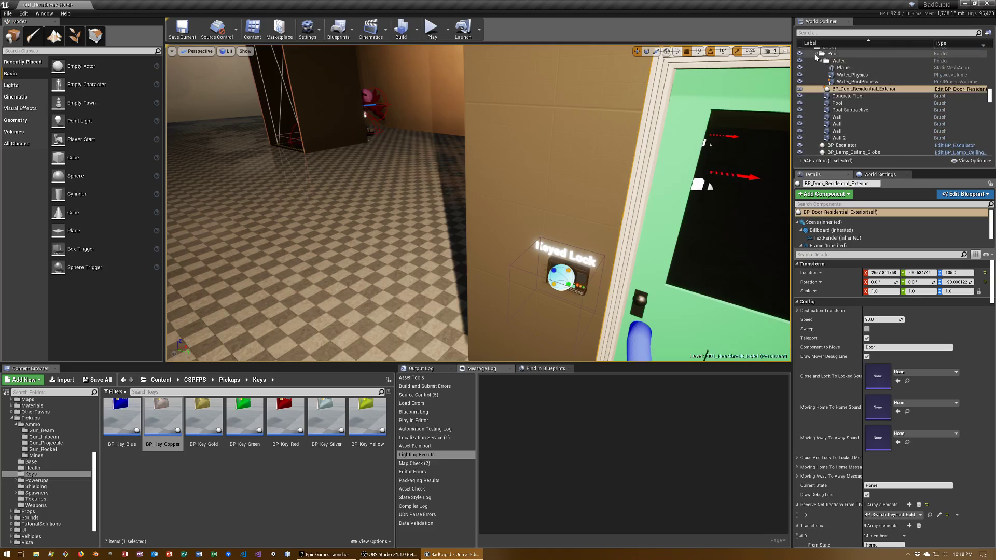
{"action": "left_click", "coordinate": [818, 53]}
{"action": "left_click", "coordinate": [820, 52]}
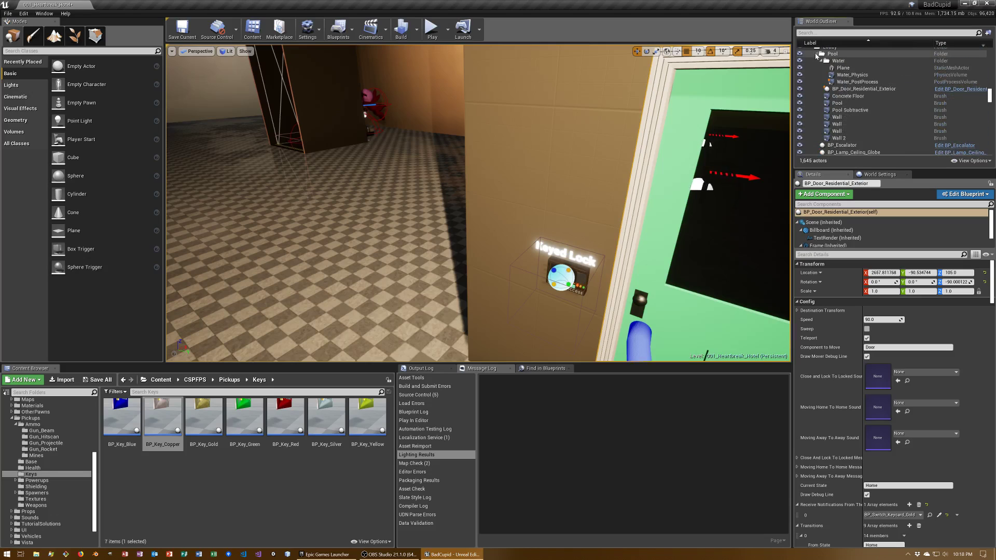
{"action": "left_click", "coordinate": [816, 54]}
{"action": "left_click", "coordinate": [817, 54]}
{"action": "left_click", "coordinate": [843, 68]}
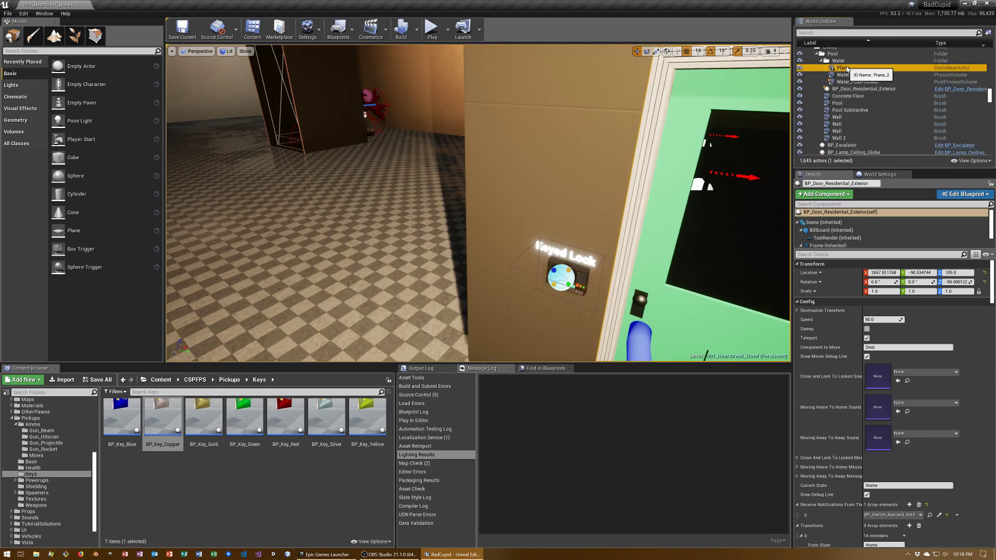
{"action": "left_click", "coordinate": [850, 89]}
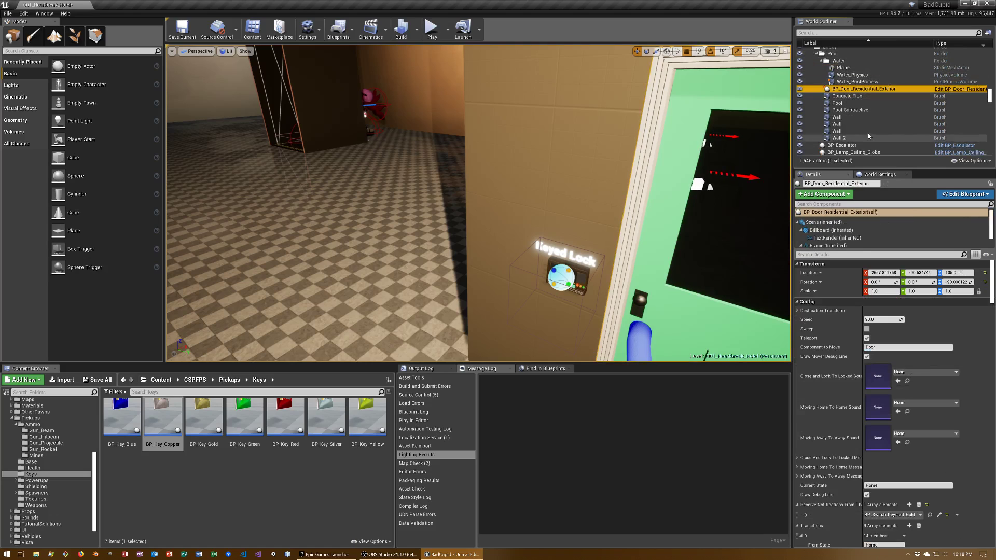
{"action": "left_click", "coordinate": [865, 110]}
Rename the wall brush cutting the door opening to Door Subtractive and add the exterior door to the selection.
{"action": "left_click", "coordinate": [850, 118]}
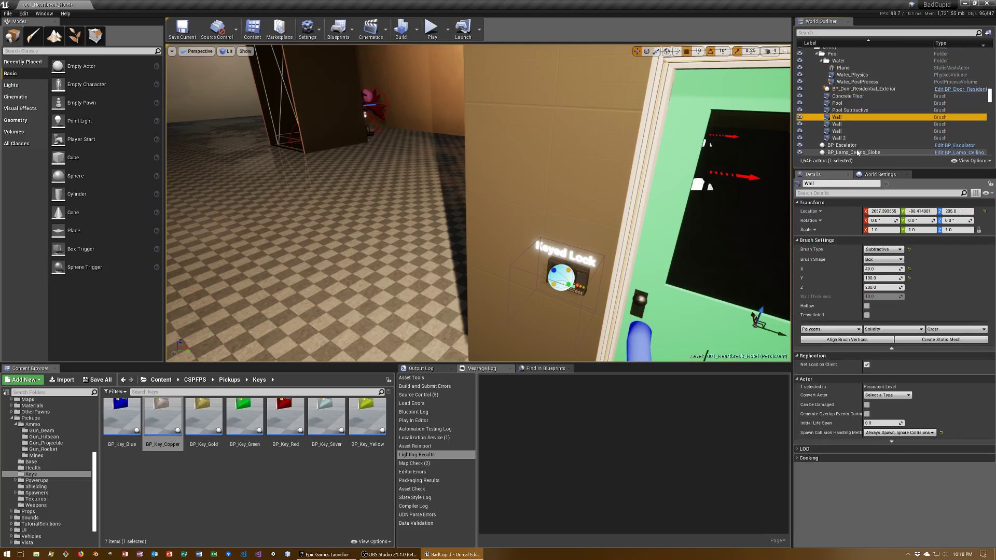
{"action": "right_click_drag", "start_coordinate": [570, 207], "coordinate": [518, 233]}
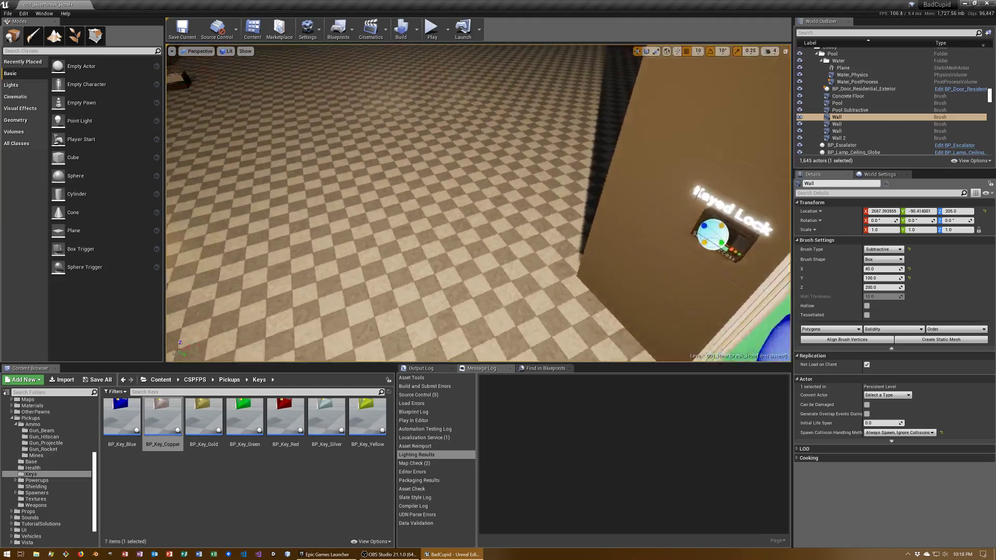
{"action": "key", "text": "f"}
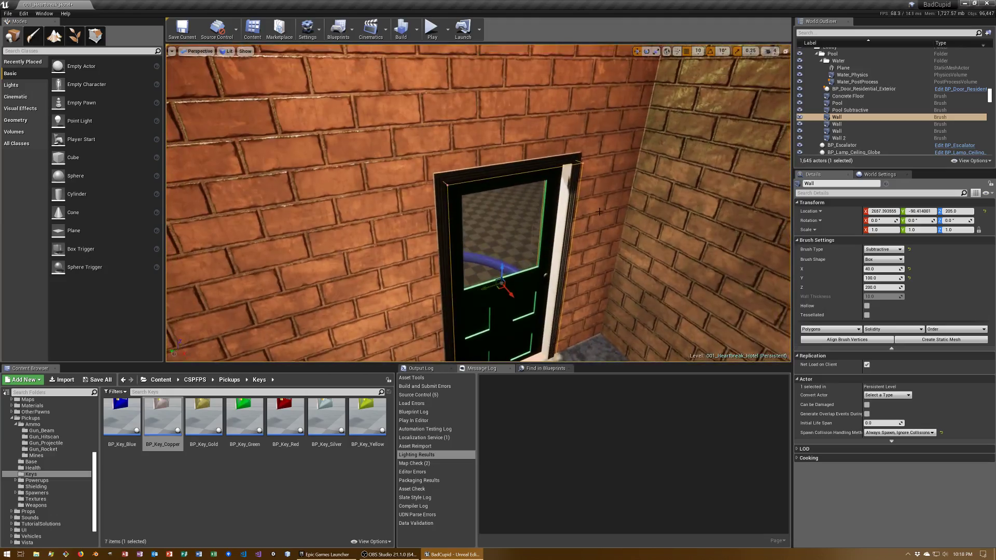
{"action": "key", "text": "F2"}
{"action": "type", "text": "Door Subtractive"}
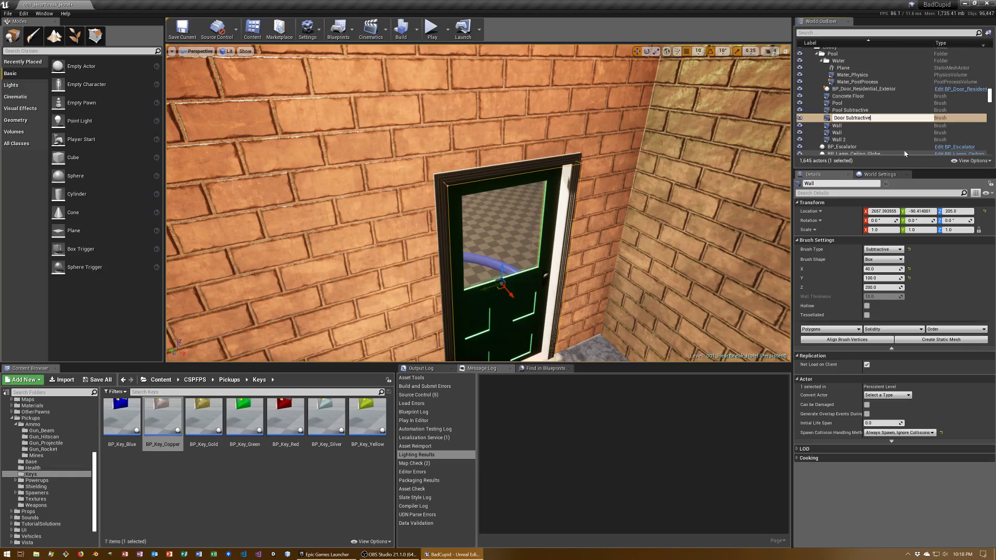
{"action": "key", "text": "Return"}
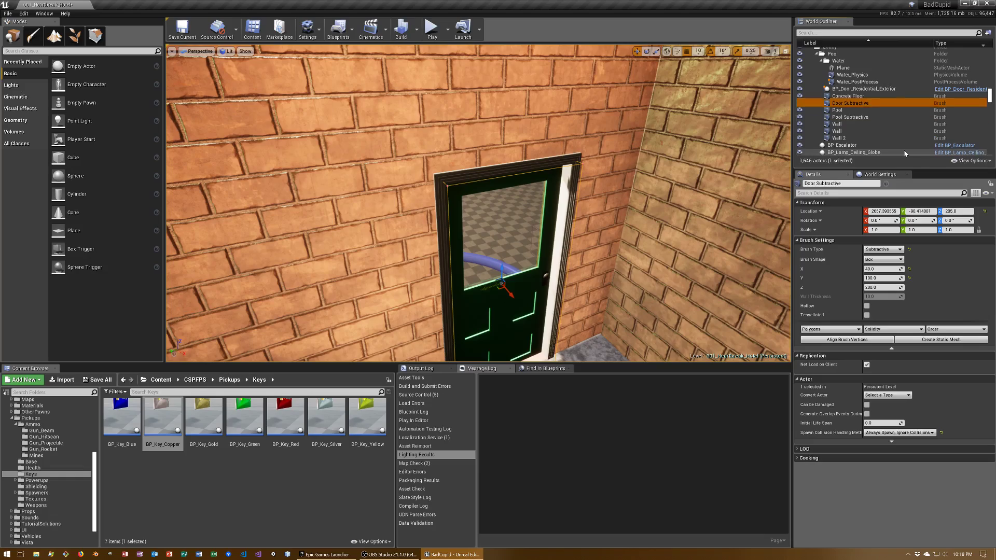
{"action": "left_click", "coordinate": [528, 295], "text": "ctrl"}
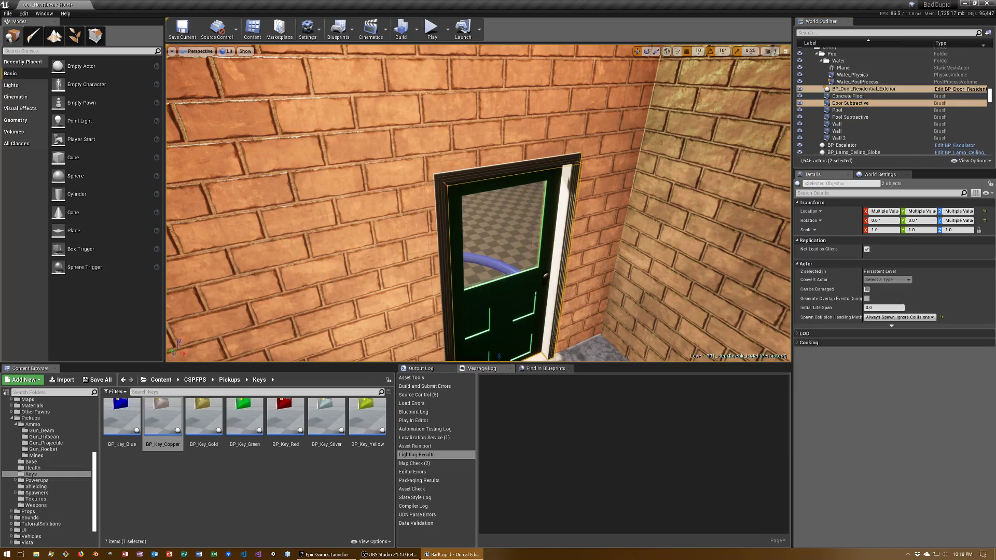
Duplicate the door with its Door Subtractive brush, rotate the copy about 100°, and slide it into the brick wall.
{"action": "mouse_move", "coordinate": [477, 207]}
{"action": "right_mouse_down"}
{"action": "mouse_move", "coordinate": [519, 218]}
{"action": "mouse_move", "coordinate": [456, 208]}
{"action": "right_mouse_up"}
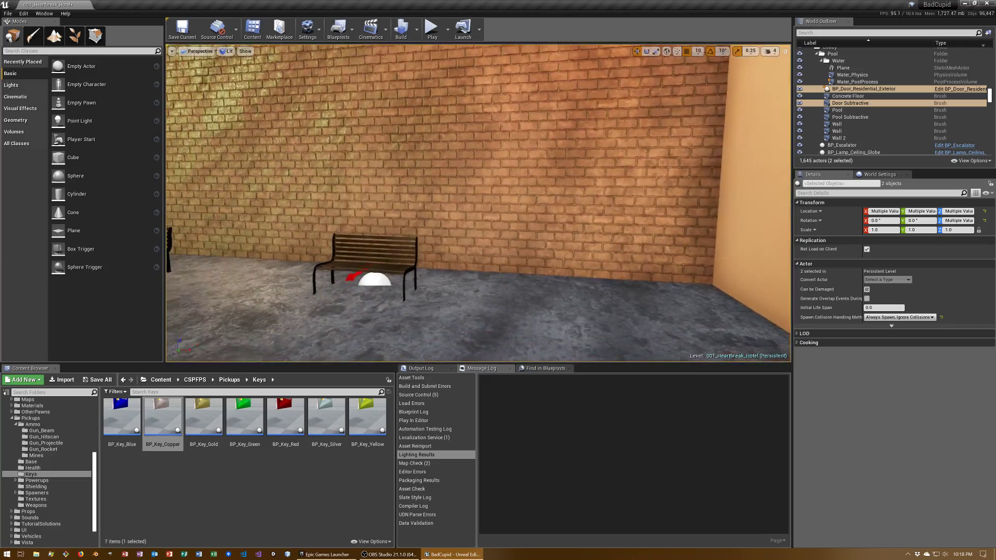
{"action": "right_click_drag", "start_coordinate": [456, 208], "coordinate": [303, 196]}
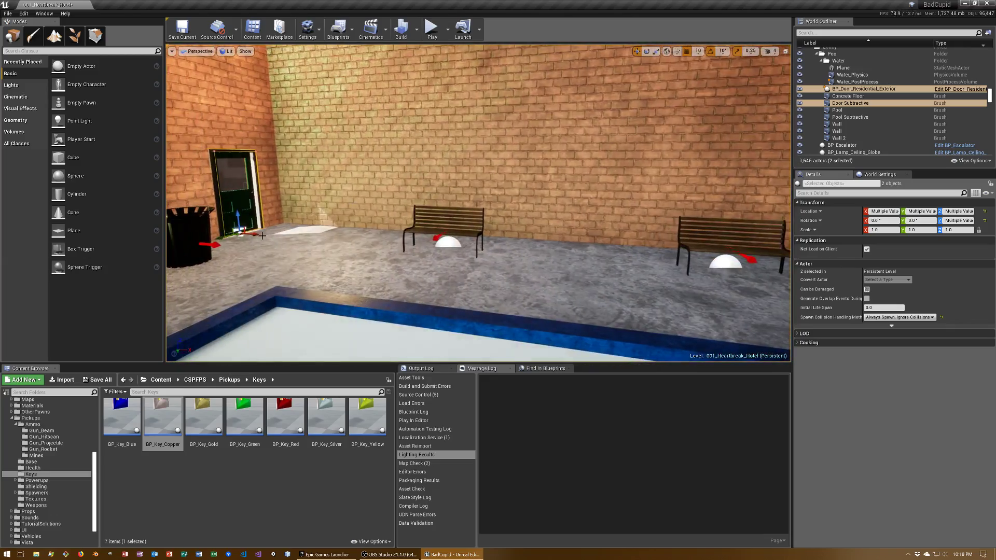
{"action": "left_click_drag", "start_coordinate": [240, 231], "coordinate": [697, 345], "text": "alt"}
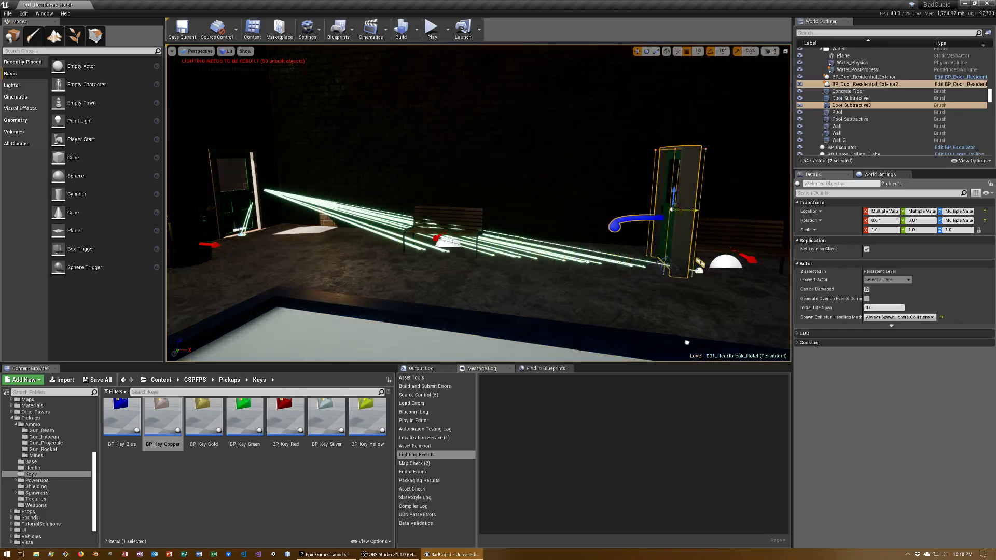
{"action": "right_click_drag", "start_coordinate": [697, 345], "coordinate": [726, 342]}
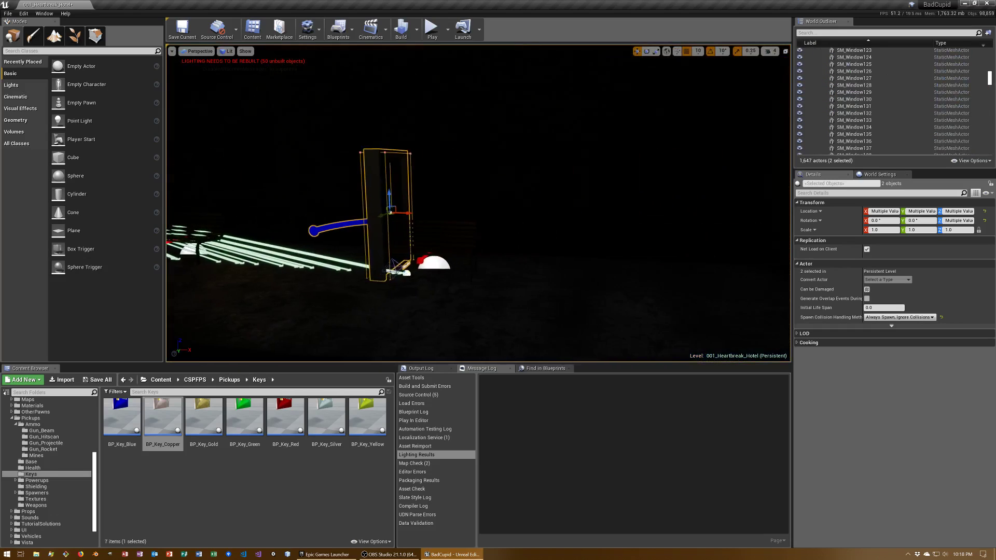
{"action": "right_click_drag", "start_coordinate": [393, 216], "coordinate": [363, 218]}
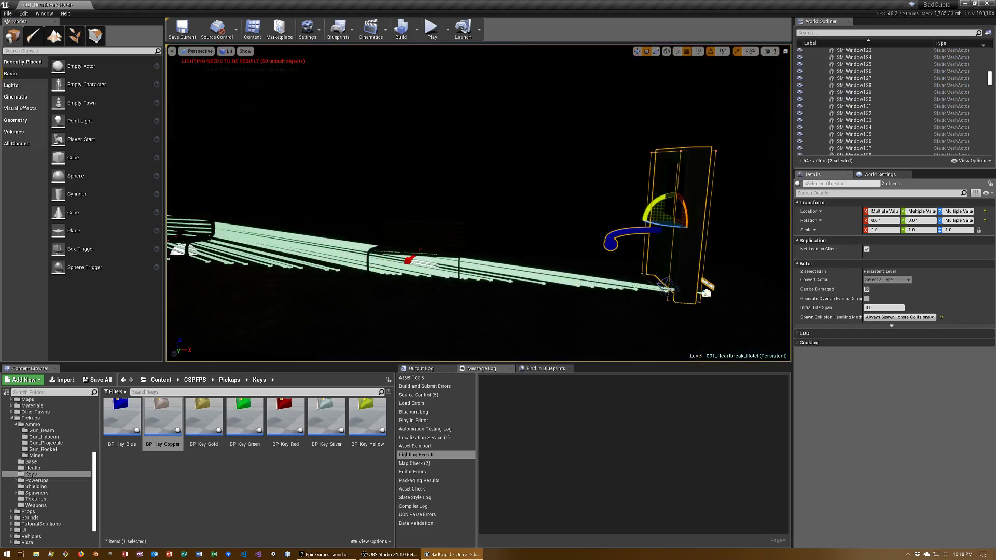
{"action": "left_click_drag", "start_coordinate": [666, 229], "coordinate": [614, 229]}
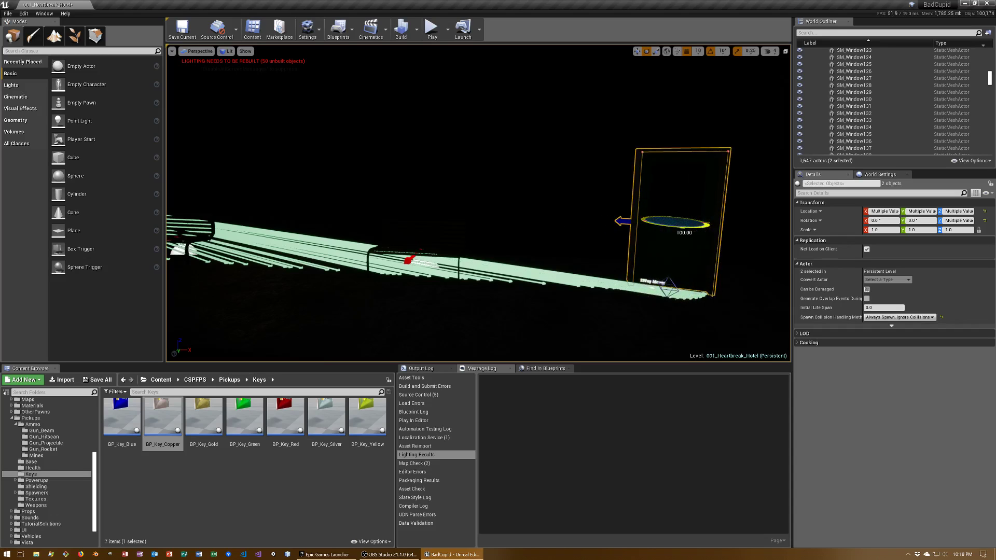
{"action": "key", "text": "f"}
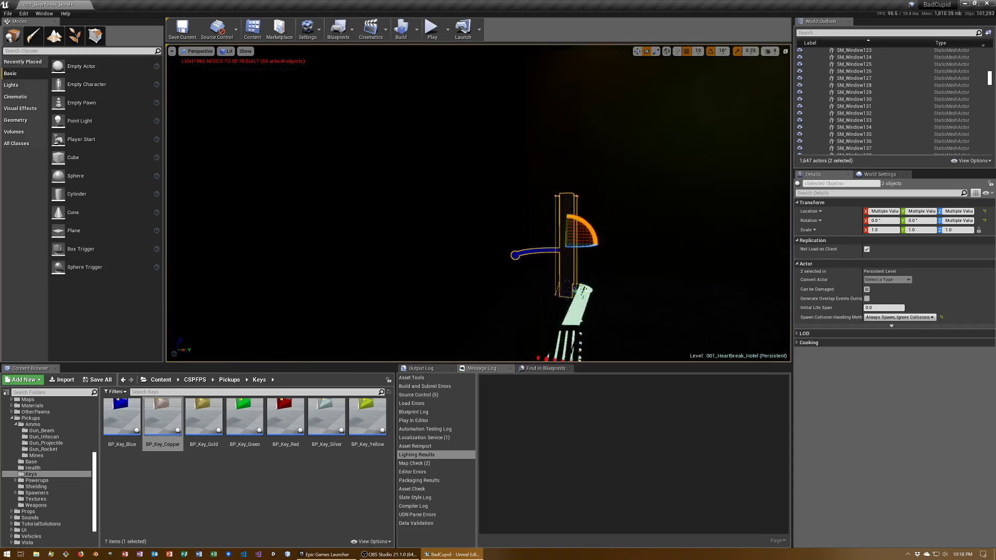
{"action": "key", "text": "w"}
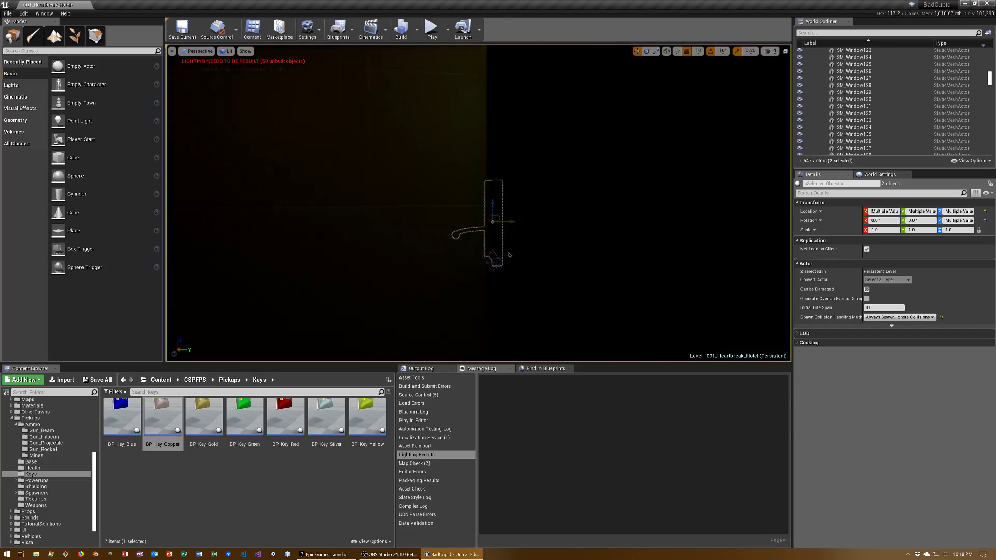
{"action": "left_click_drag", "start_coordinate": [477, 228], "coordinate": [402, 232]}
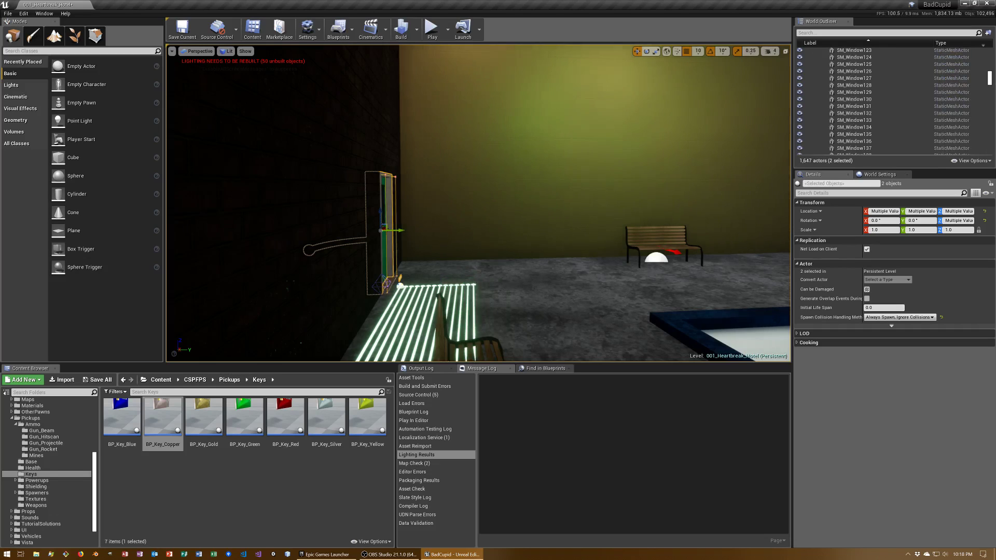
{"action": "key", "text": "f"}
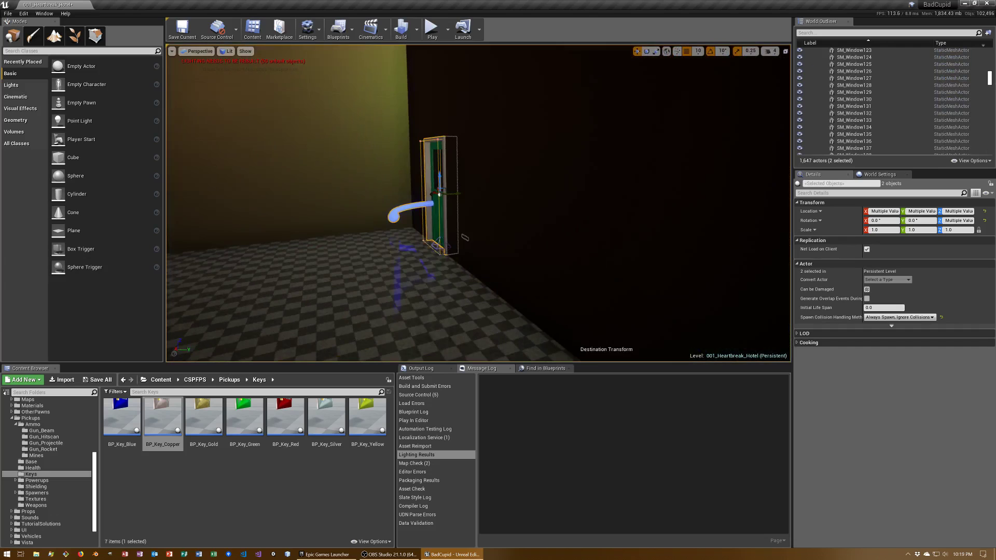
{"action": "key", "text": "f"}
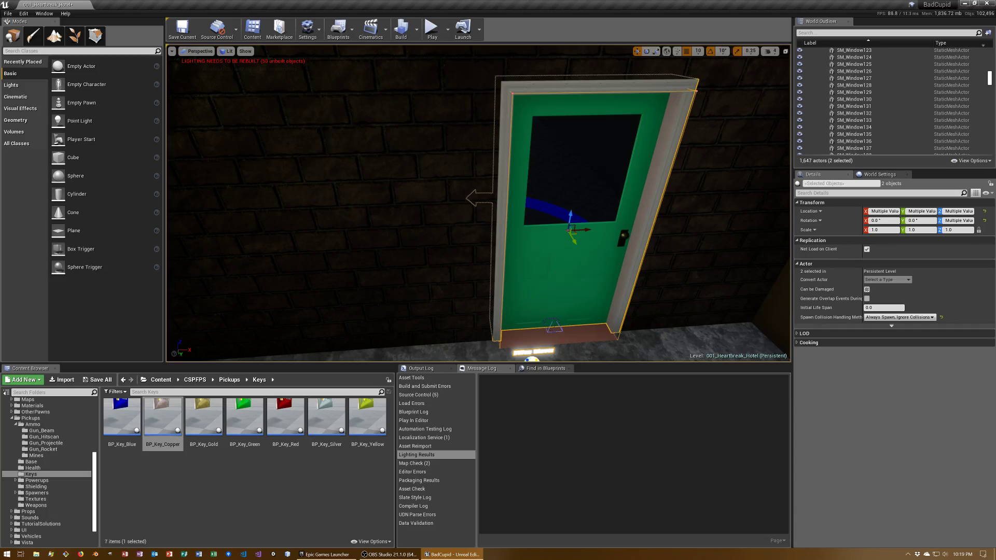
Replace the new doorway floor's MI_Plaster_Peach with M_Ceramic_Tile_Checker.
{"action": "left_click", "coordinate": [587, 334]}
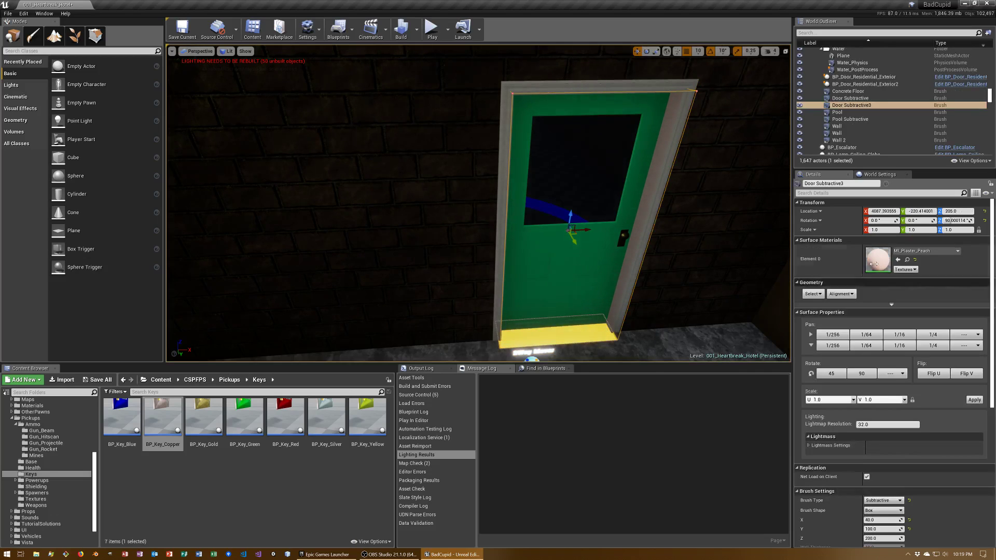
{"action": "left_click", "coordinate": [923, 252]}
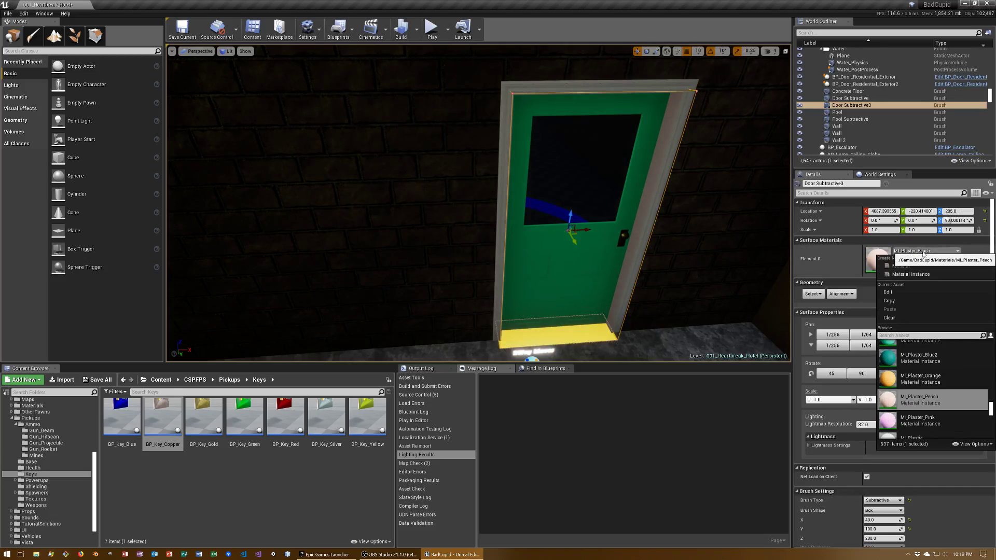
{"action": "mouse_move", "coordinate": [518, 207]}
{"action": "right_mouse_down"}
{"action": "mouse_move", "coordinate": [394, 234]}
{"action": "mouse_move", "coordinate": [446, 228]}
{"action": "right_mouse_up"}
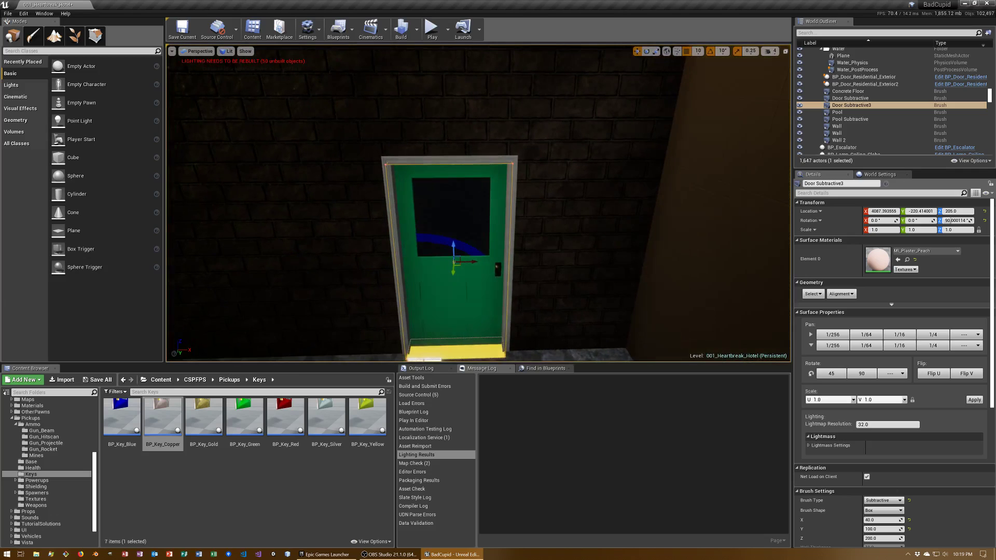
{"action": "left_click", "coordinate": [943, 254]}
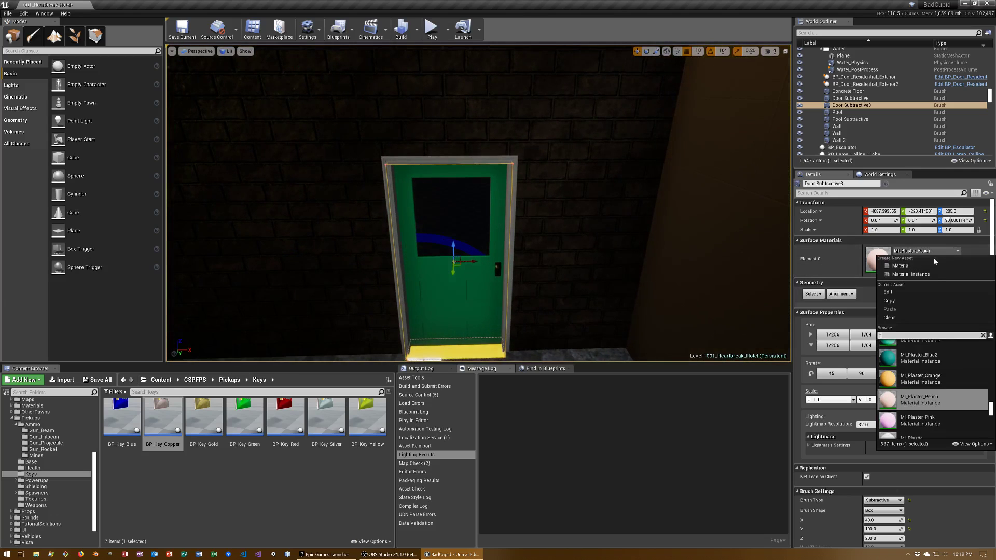
{"action": "left_click", "coordinate": [901, 352]}
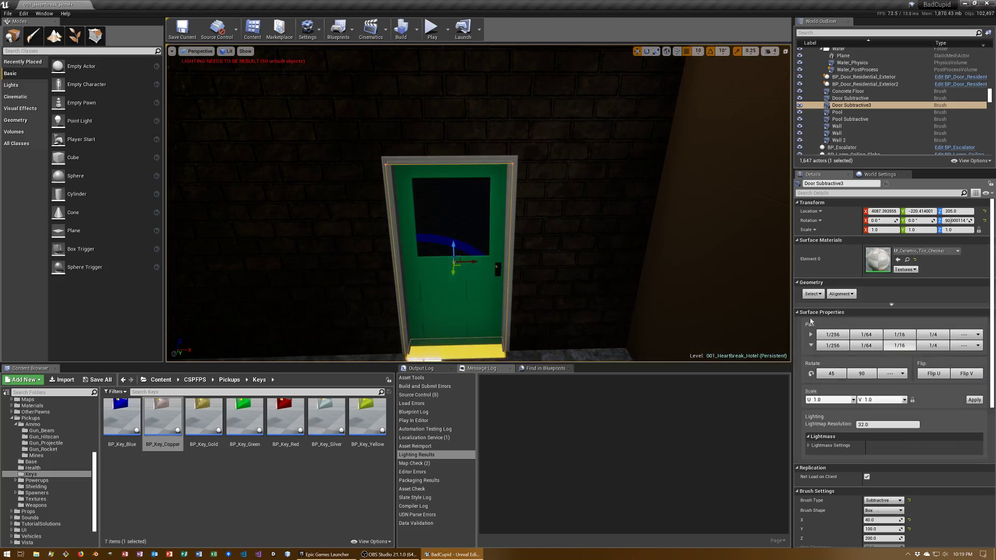
{"action": "mouse_move", "coordinate": [466, 208]}
{"action": "right_mouse_down"}
{"action": "mouse_move", "coordinate": [446, 207]}
{"action": "mouse_move", "coordinate": [487, 208]}
{"action": "right_mouse_up"}
{"action": "key", "text": "Escape"}
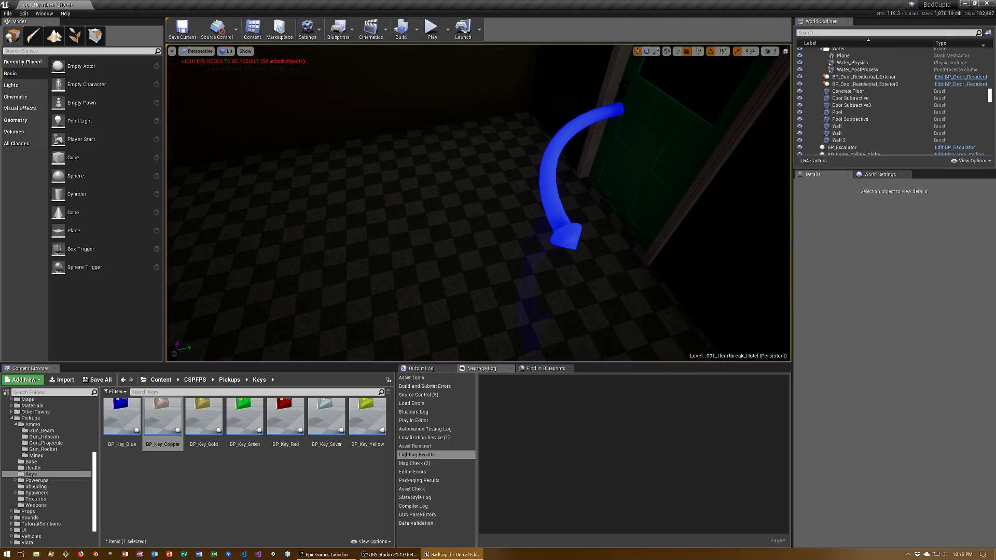
Re-select the doorway floor and align its tile texture flat to the floor.
{"action": "left_click", "coordinate": [620, 222]}
{"action": "left_click", "coordinate": [840, 294]}
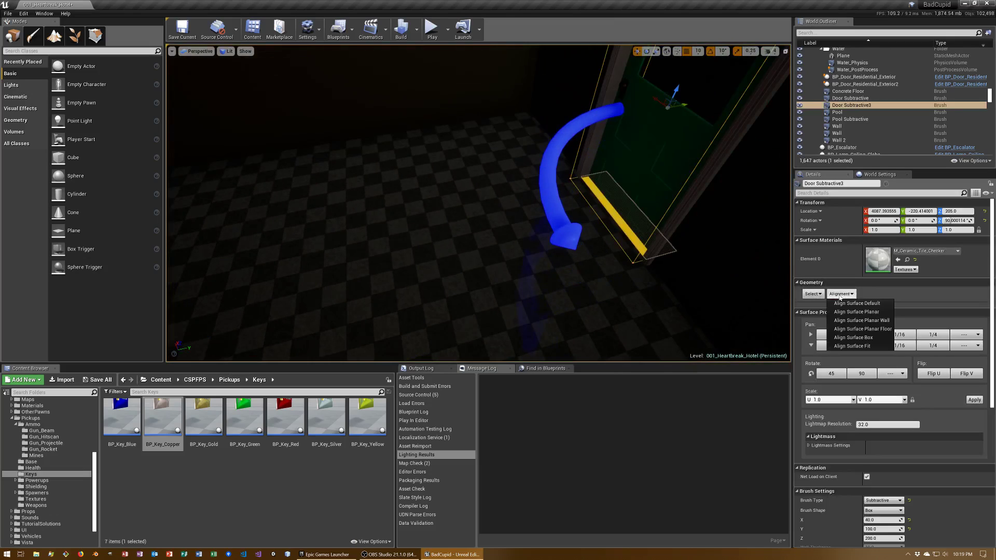
{"action": "left_click", "coordinate": [874, 329]}
{"action": "right_click_drag", "start_coordinate": [477, 207], "coordinate": [498, 208]}
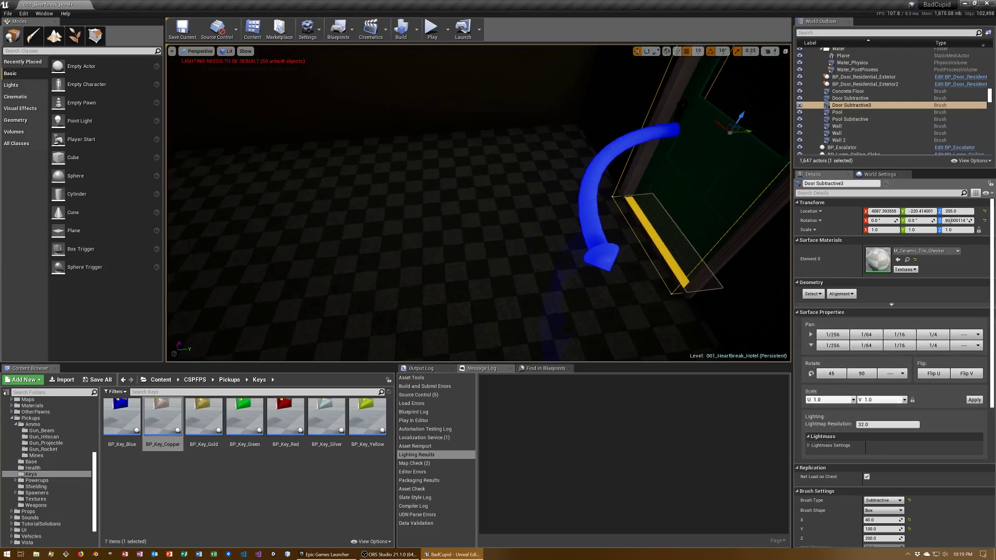
{"action": "key", "text": "Escape"}
Save the level, turn the view back toward the green door, and save 001_Heartbreak_Hotel again.
{"action": "key", "text": "ctrl+s"}
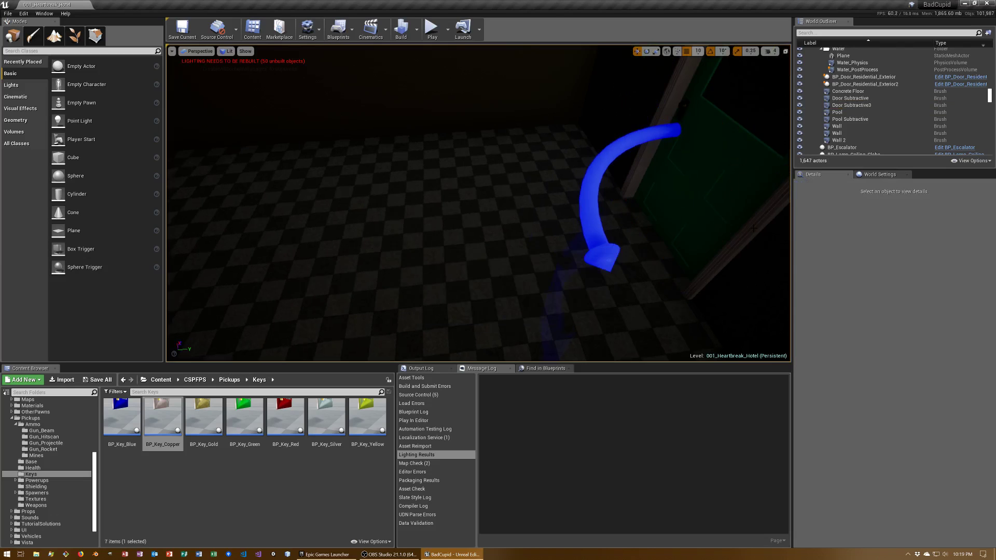
{"action": "right_click_drag", "start_coordinate": [738, 286], "coordinate": [738, 286]}
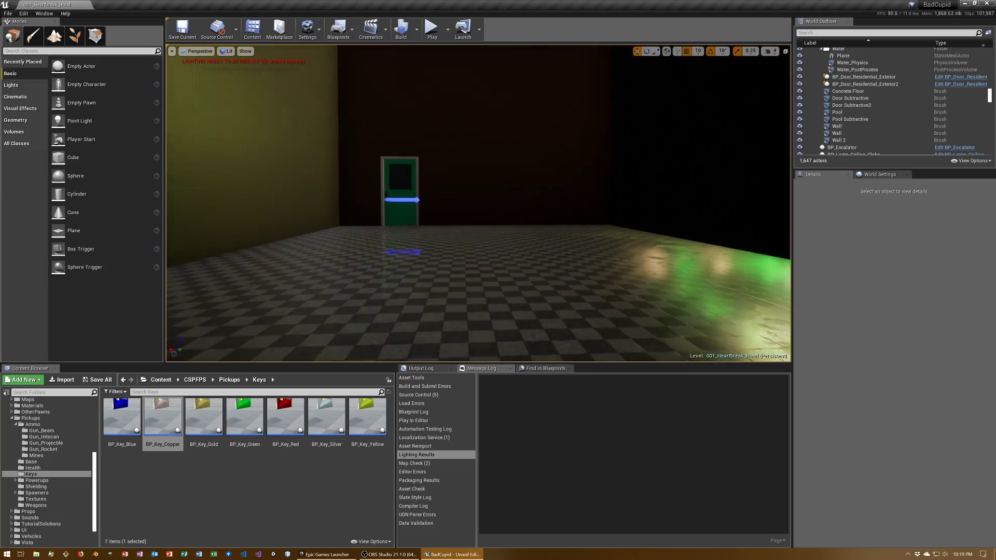
{"action": "right_click_drag", "start_coordinate": [751, 226], "coordinate": [751, 226]}
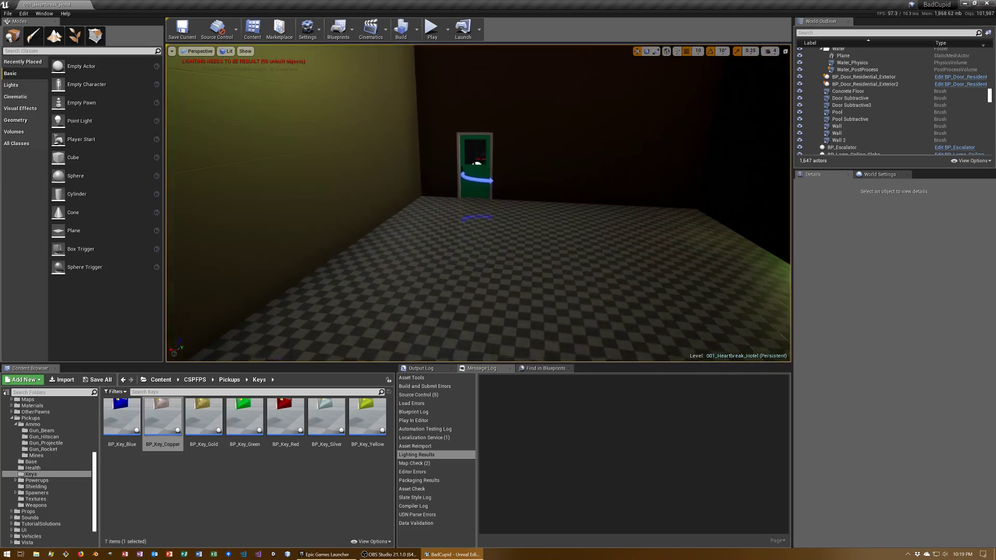
{"action": "key", "text": "ctrl+s"}
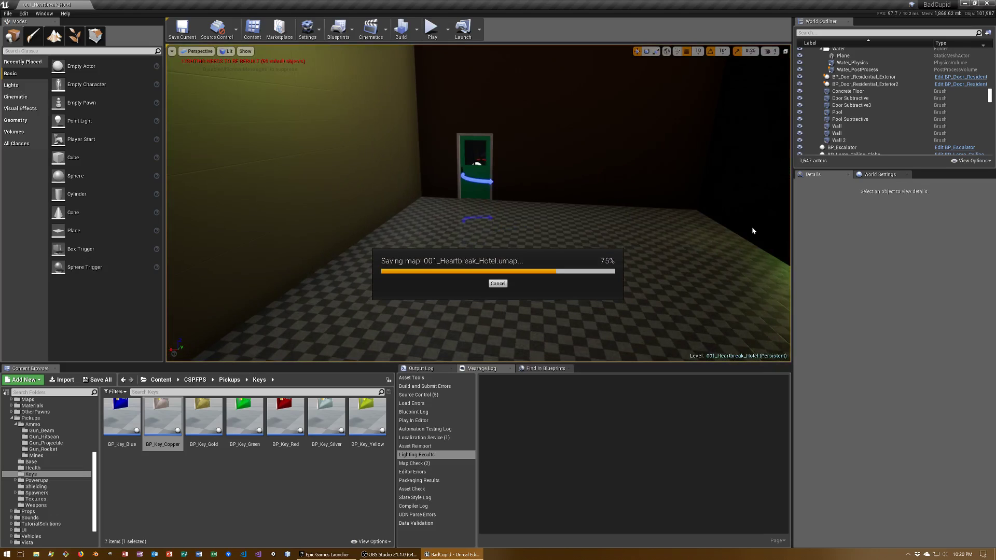
{"action": "right_click_drag", "start_coordinate": [751, 226], "coordinate": [752, 226]}
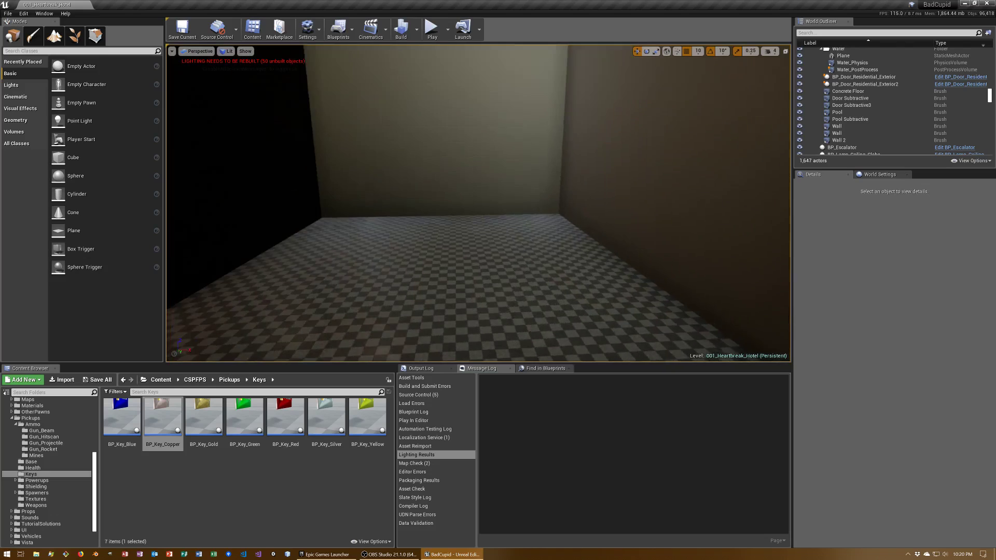
{"action": "left_click", "coordinate": [560, 129]}
{"action": "right_click_drag", "start_coordinate": [560, 129], "coordinate": [560, 128]}
{"action": "key", "text": "Escape"}
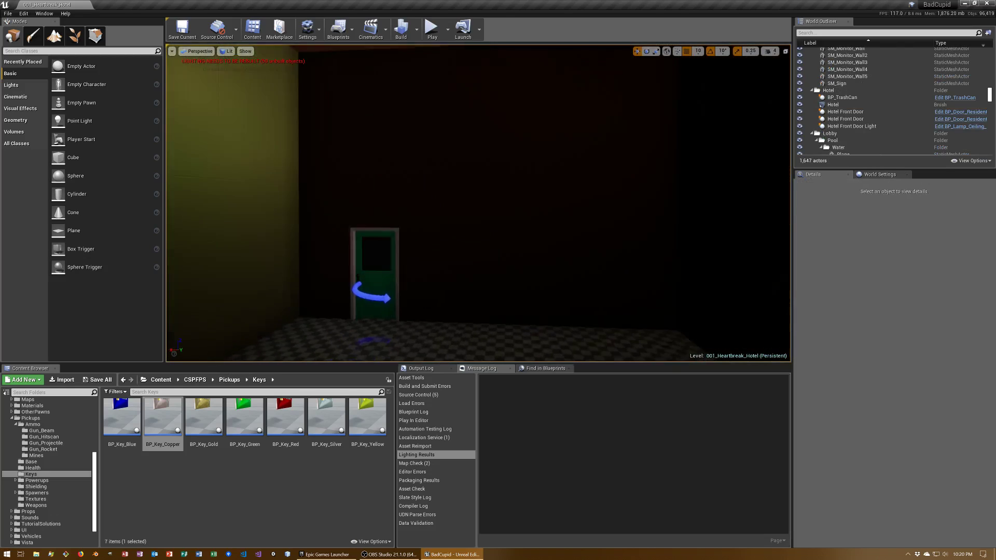
{"action": "right_click_drag", "start_coordinate": [468, 243], "coordinate": [469, 243]}
{"action": "left_click", "coordinate": [469, 243]}
{"action": "key", "text": "Escape"}
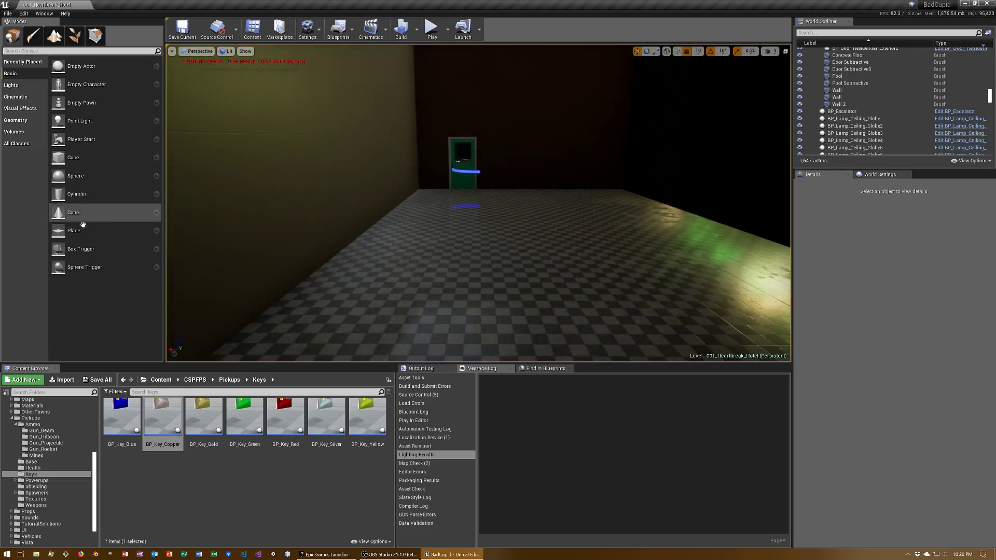
Drop a 200-unit Box brush into the room by the door and file it in a new Level Exit folder.
{"action": "left_click", "coordinate": [16, 120]}
{"action": "mouse_move", "coordinate": [70, 65]}
{"action": "left_mouse_down"}
{"action": "mouse_move", "coordinate": [444, 245]}
{"action": "mouse_move", "coordinate": [498, 244]}
{"action": "left_mouse_up"}
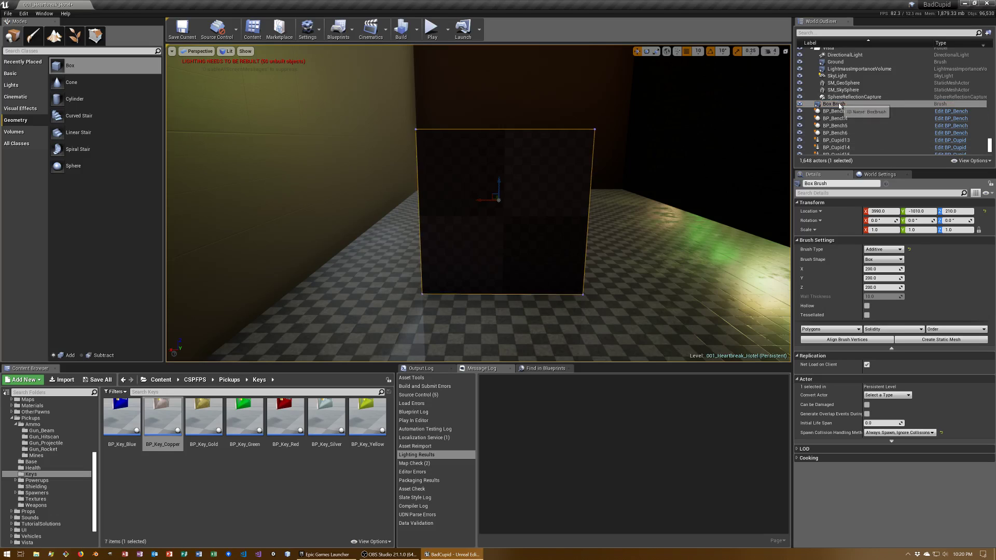
{"action": "right_click", "coordinate": [839, 105]}
{"action": "mouse_move", "coordinate": [863, 280]}
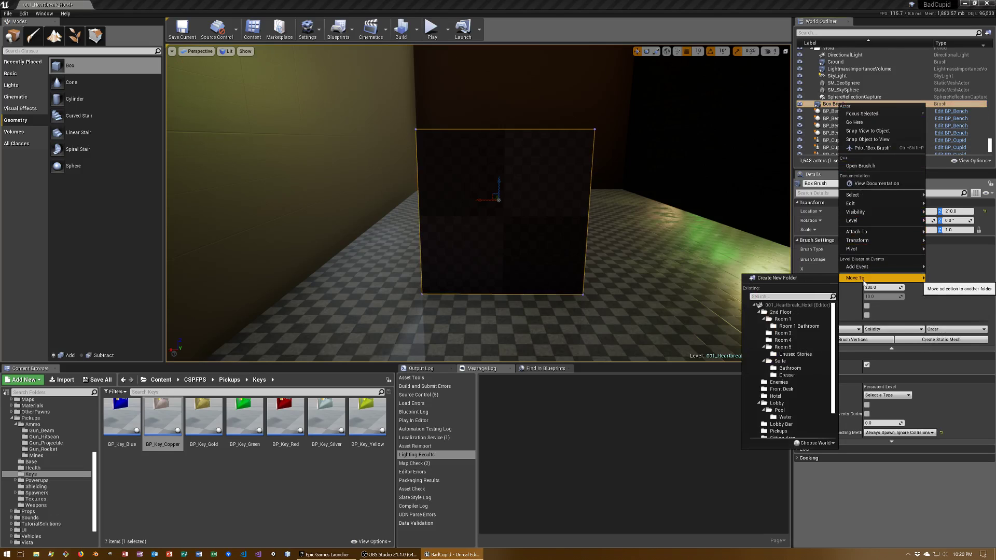
{"action": "left_click", "coordinate": [777, 278]}
{"action": "type", "text": "Level E"}
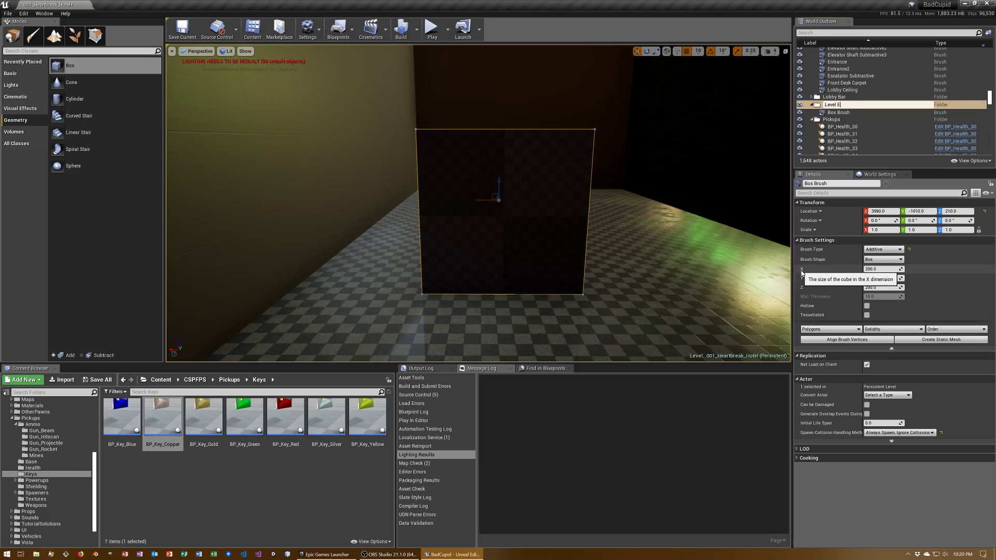
{"action": "key", "text": "Return"}
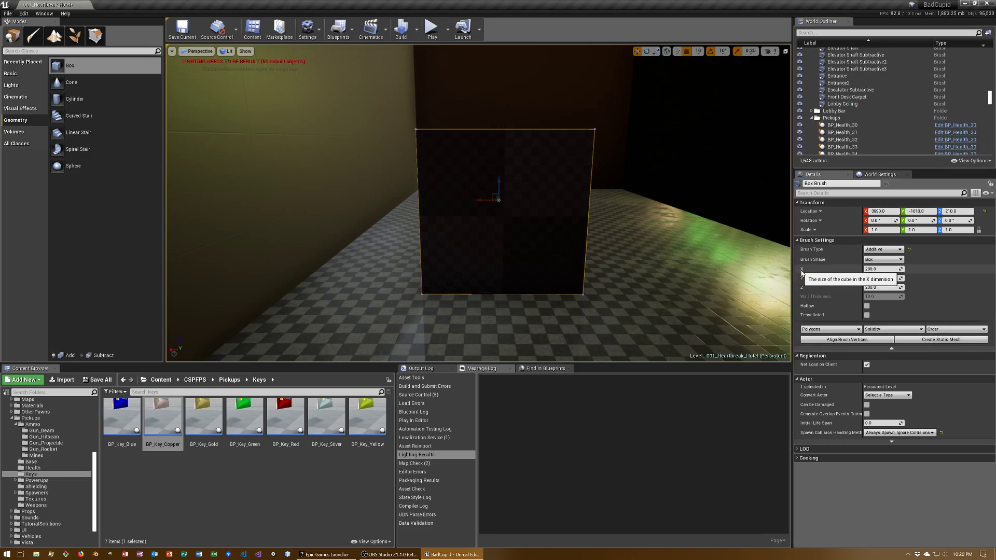
Collapse the Hotel, Pickups and Vista folders in the World Outliner.
{"action": "scroll", "coordinate": [910, 95], "scroll_direction": "up", "scroll_amount": 5}
{"action": "scroll", "coordinate": [910, 95], "scroll_direction": "up", "scroll_amount": 5}
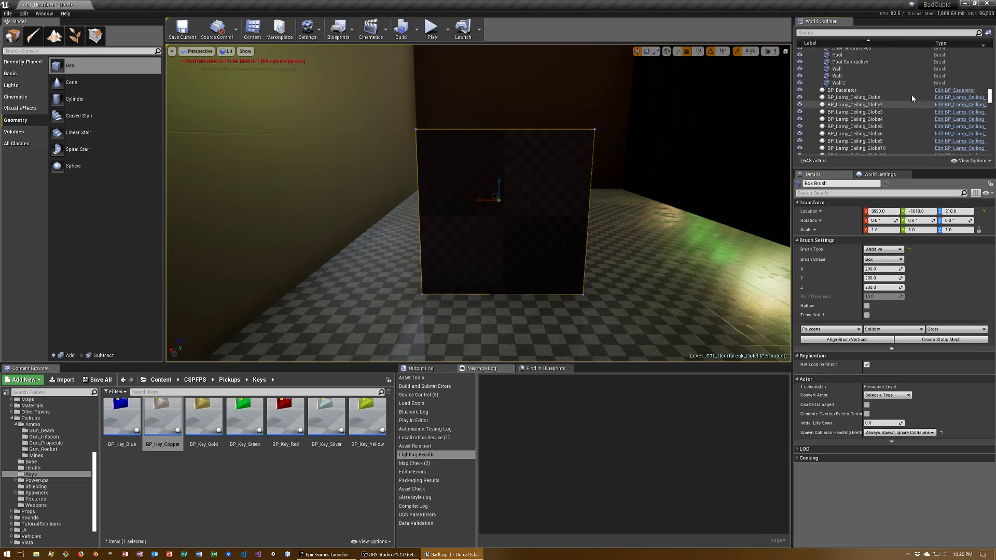
{"action": "scroll", "coordinate": [911, 95], "scroll_direction": "up", "scroll_amount": 5}
{"action": "scroll", "coordinate": [910, 95], "scroll_direction": "down", "scroll_amount": 5}
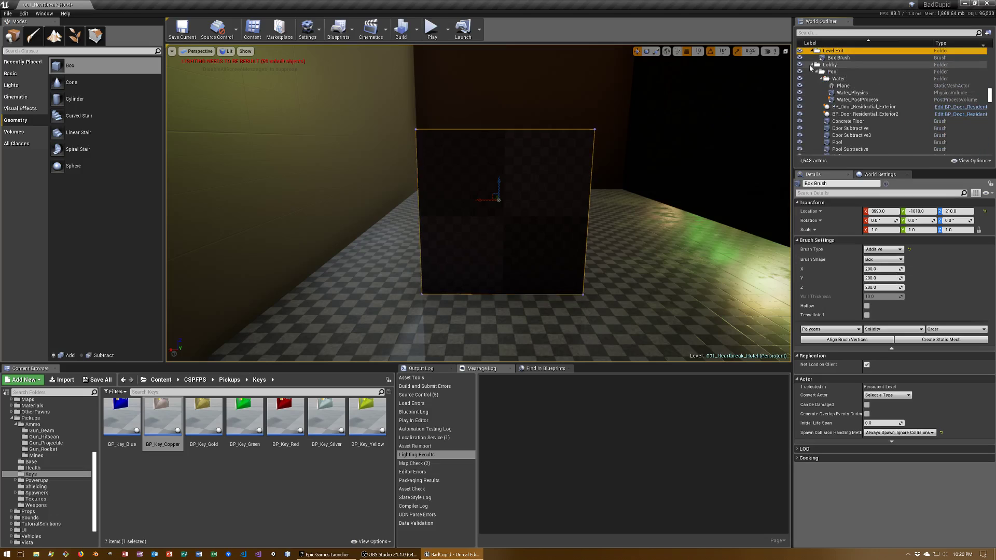
{"action": "scroll", "coordinate": [812, 67], "scroll_direction": "up", "scroll_amount": 3}
{"action": "scroll", "coordinate": [816, 93], "scroll_direction": "up", "scroll_amount": 3}
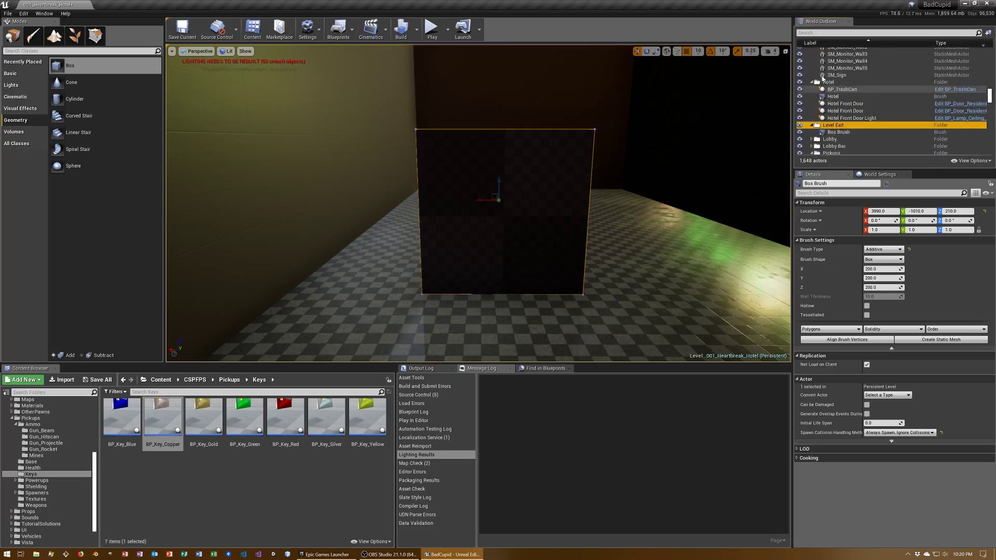
{"action": "left_click", "coordinate": [813, 94]}
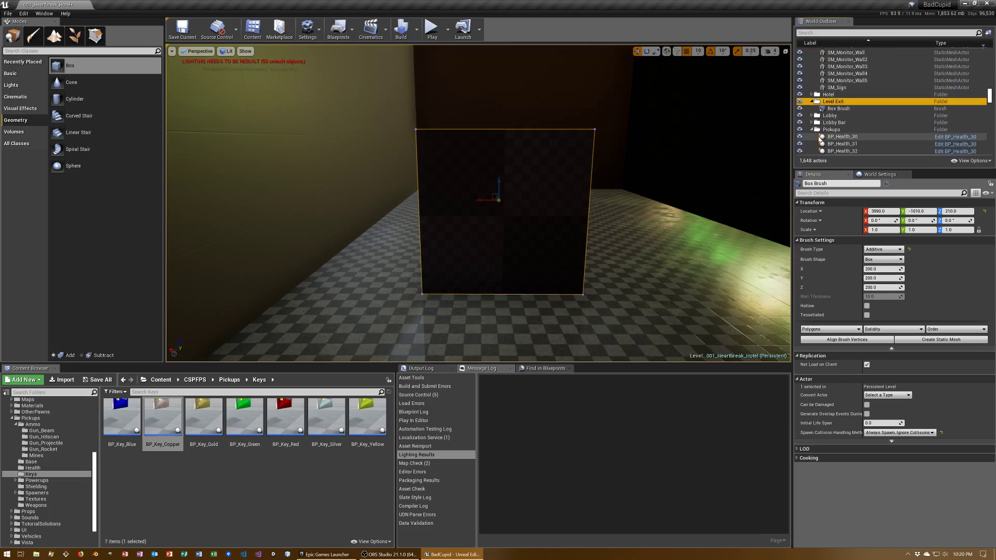
{"action": "left_click", "coordinate": [812, 129]}
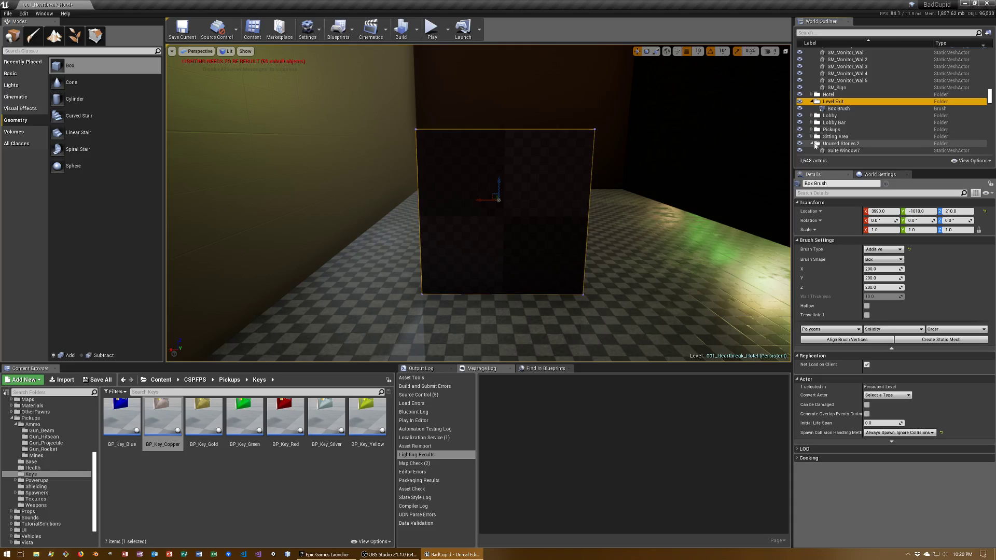
{"action": "left_click", "coordinate": [815, 145]}
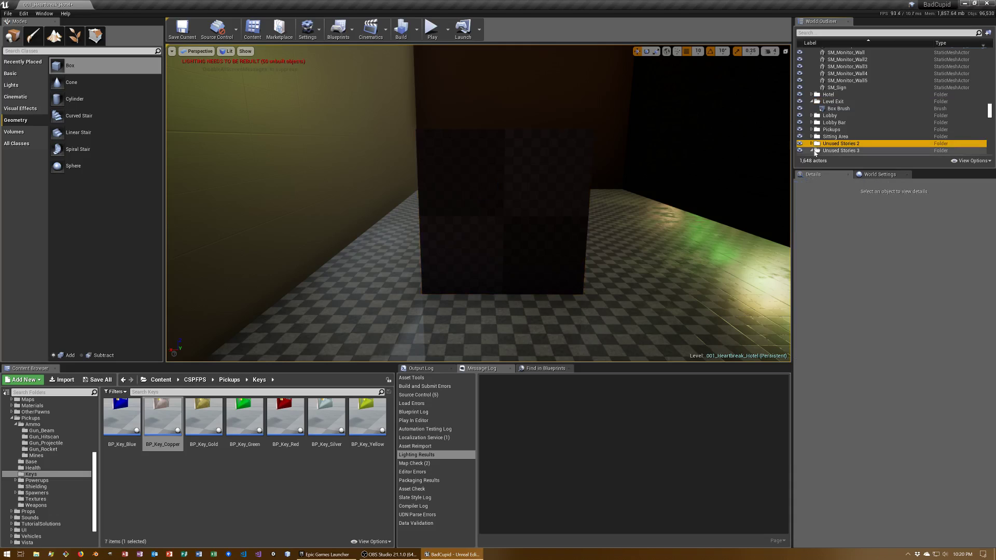
{"action": "scroll", "coordinate": [812, 148], "scroll_direction": "down", "scroll_amount": 3}
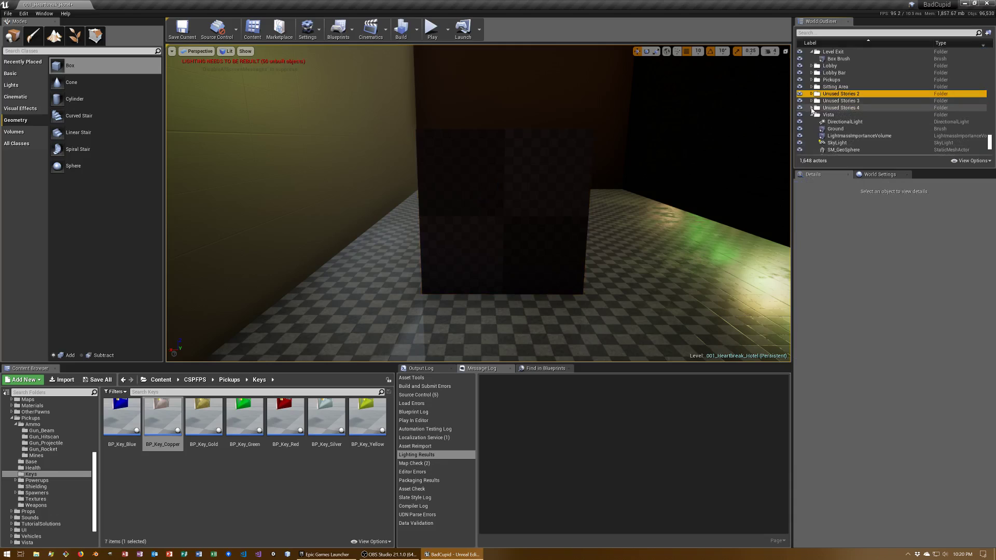
{"action": "left_click", "coordinate": [815, 116]}
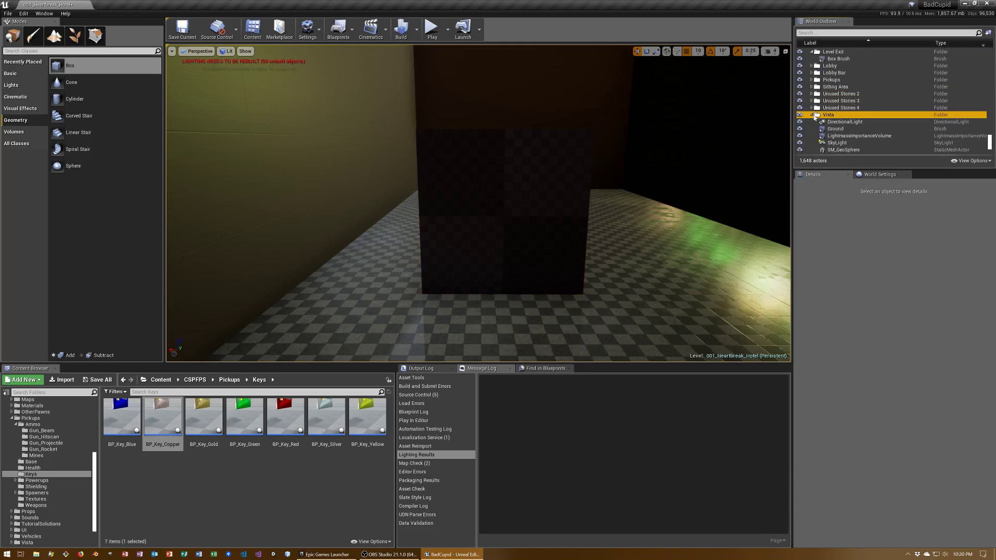
{"action": "left_click", "coordinate": [812, 116]}
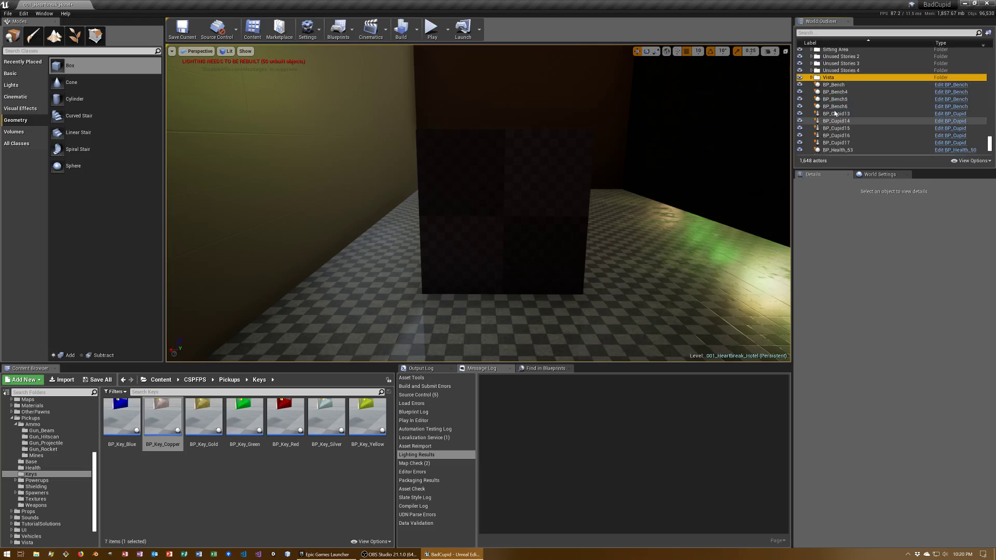
Select BP_Bench, the first unfiled actor, and scroll through the loose actors below it.
{"action": "left_click", "coordinate": [850, 85]}
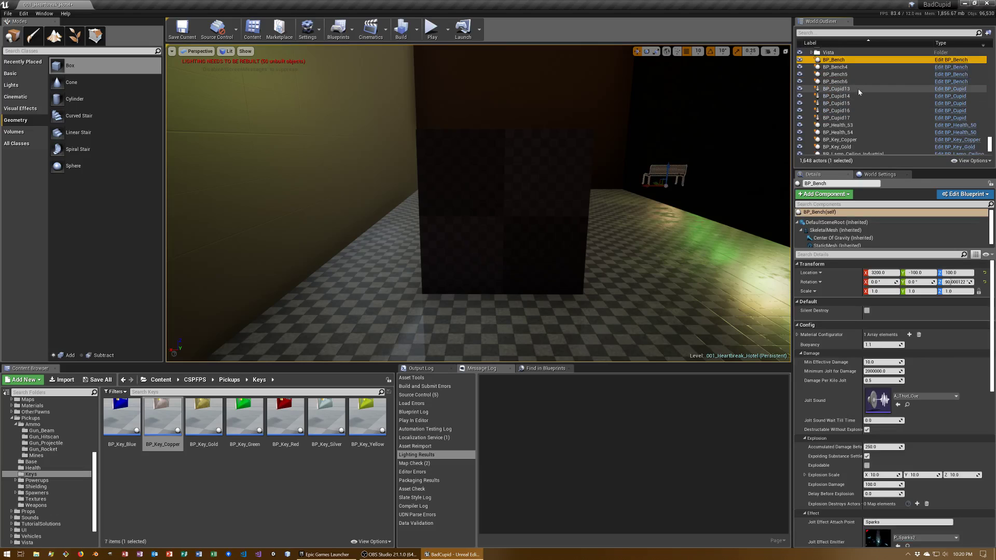
{"action": "scroll", "coordinate": [858, 90], "scroll_direction": "down", "scroll_amount": 1}
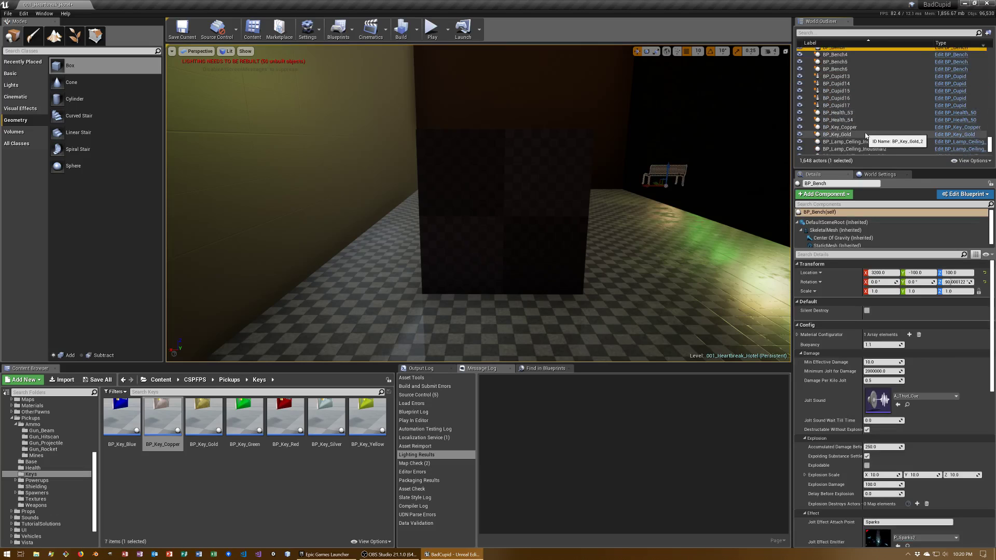
{"action": "scroll", "coordinate": [875, 140], "scroll_direction": "down", "scroll_amount": 2}
{"action": "scroll", "coordinate": [876, 131], "scroll_direction": "down", "scroll_amount": 2}
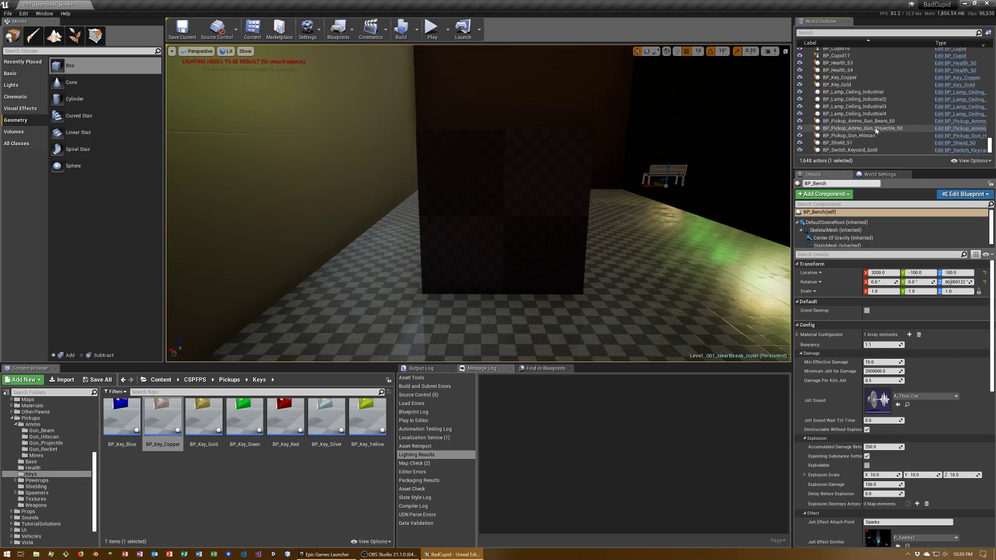
{"action": "scroll", "coordinate": [876, 130], "scroll_direction": "down", "scroll_amount": 1}
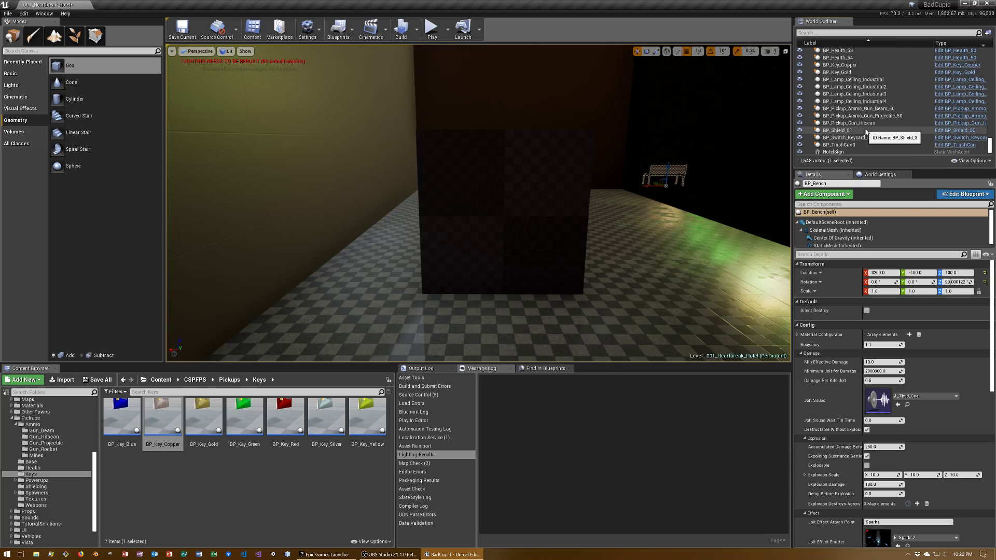
Move the 21 unfiled actors from BP_Bench to BP_Shield_51 into the Level Exit folder.
{"action": "left_click", "coordinate": [865, 131], "text": "shift"}
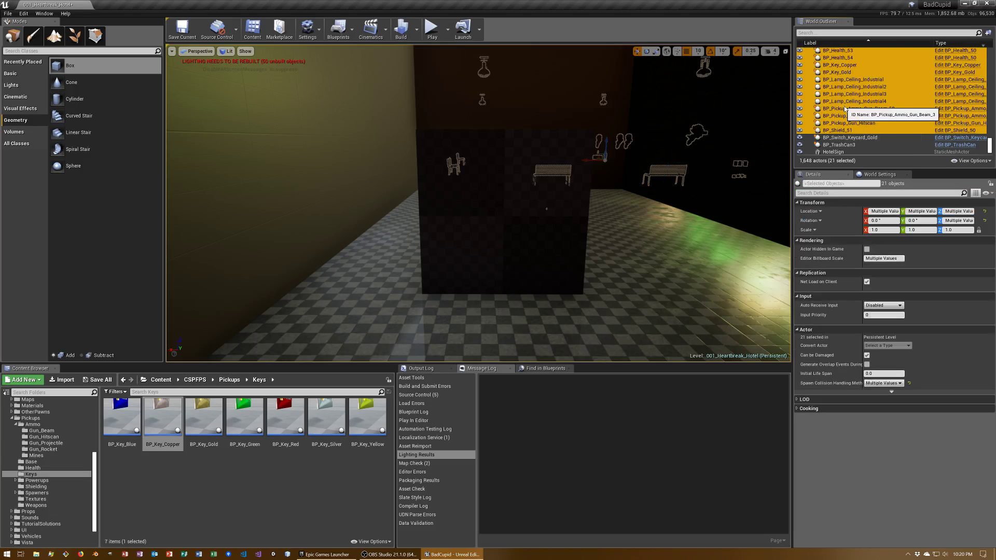
{"action": "right_click", "coordinate": [845, 108]}
{"action": "mouse_move", "coordinate": [858, 289]}
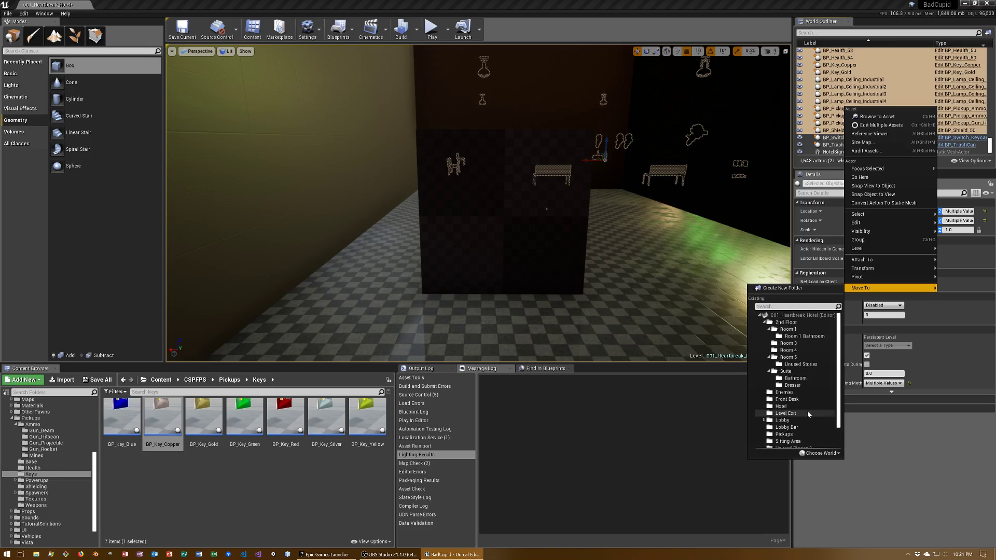
{"action": "scroll", "coordinate": [807, 410], "scroll_direction": "down", "scroll_amount": 2}
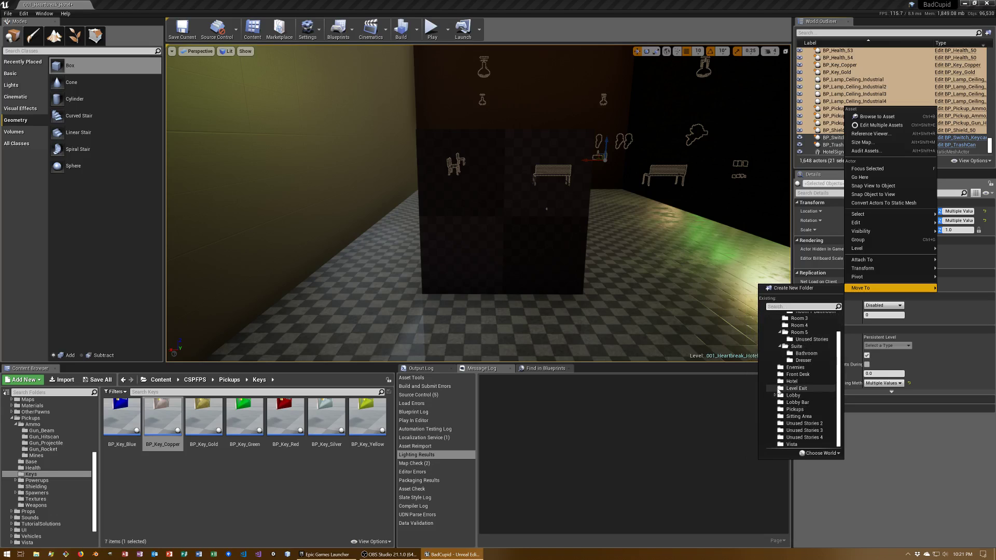
{"action": "left_click", "coordinate": [795, 402]}
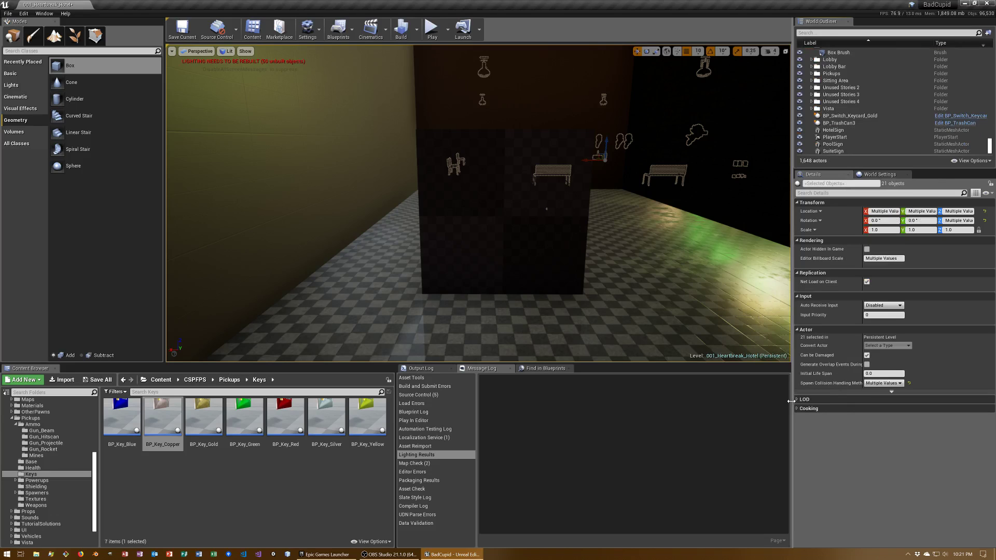
Frame the BP_Switch_Keycard_Gold actor and file it into a folder.
{"action": "left_click", "coordinate": [849, 116]}
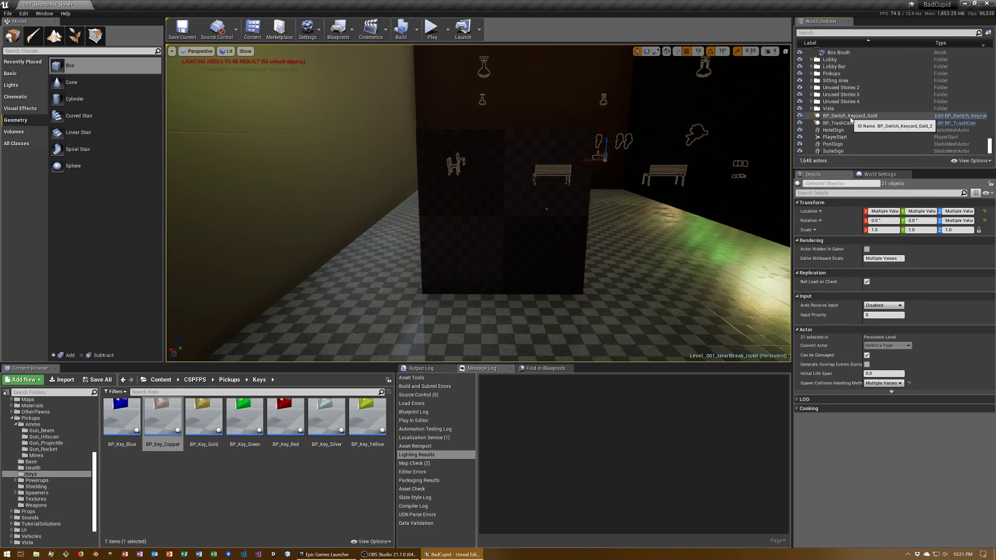
{"action": "key", "text": "f"}
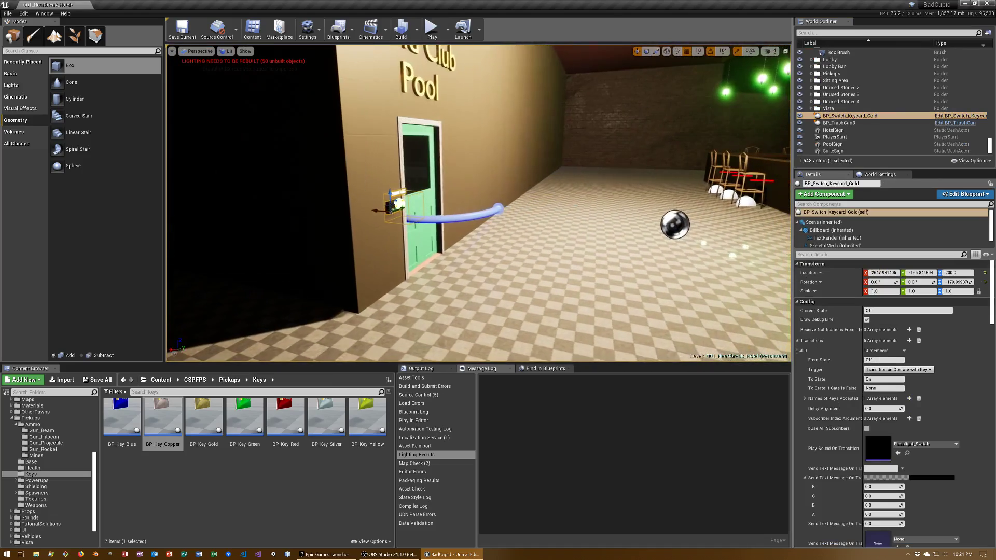
{"action": "right_click", "coordinate": [836, 116]}
{"action": "mouse_move", "coordinate": [882, 315]}
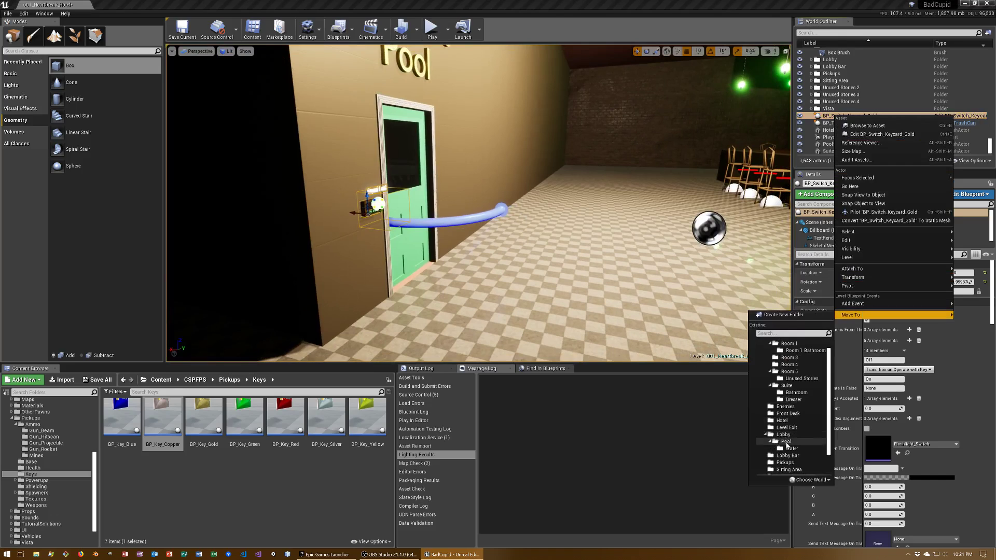
{"action": "left_click", "coordinate": [786, 441]}
File BP_TrashCan3 into the Pool folder and the PoolSign into its folder.
{"action": "left_click", "coordinate": [856, 124]}
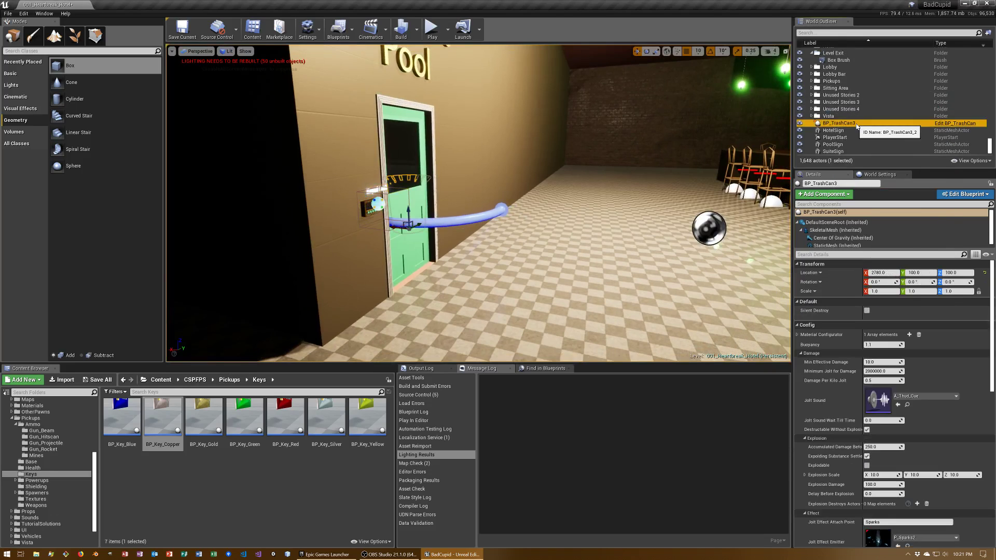
{"action": "right_click", "coordinate": [856, 125]}
{"action": "mouse_move", "coordinate": [892, 323]}
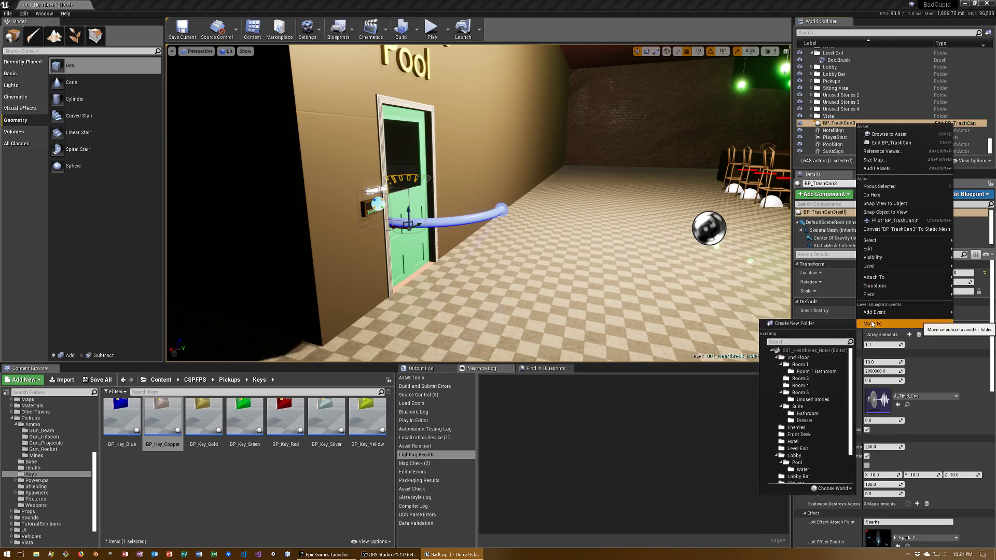
{"action": "left_click", "coordinate": [797, 462]}
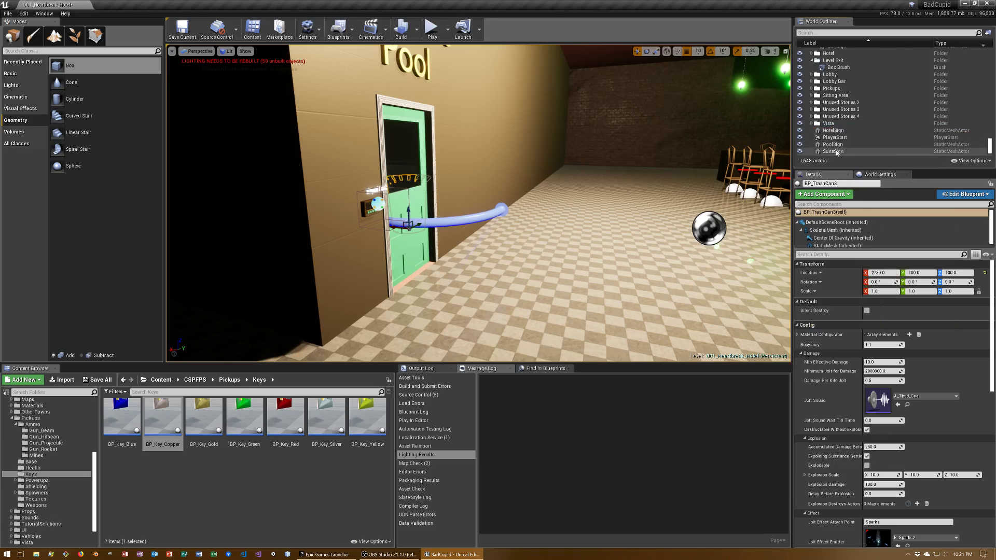
{"action": "left_click", "coordinate": [835, 146]}
{"action": "right_click", "coordinate": [835, 150]}
{"action": "mouse_move", "coordinate": [882, 383]}
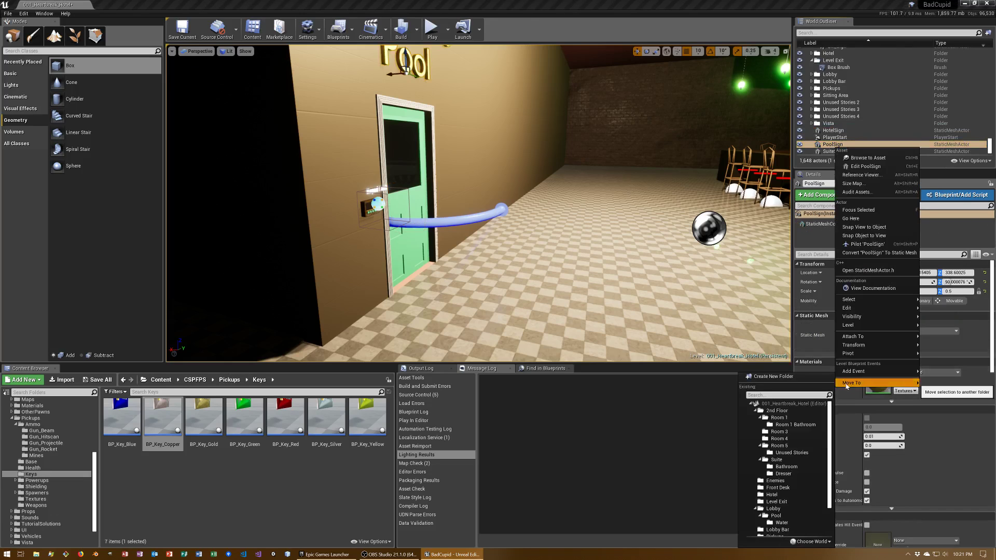
{"action": "left_click", "coordinate": [788, 515]}
File the SuiteSign into a folder and the HotelSign into the Hotel folder.
{"action": "left_click", "coordinate": [833, 151]}
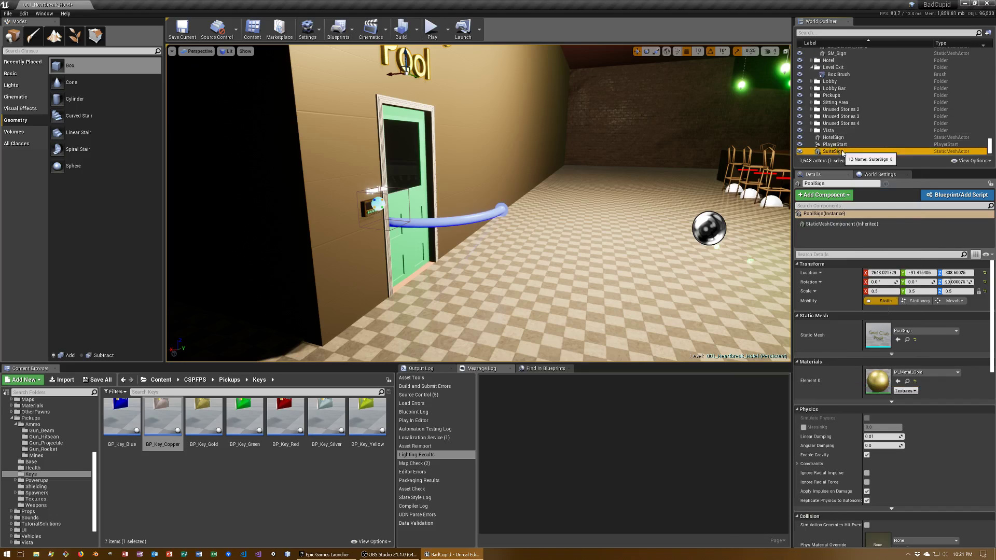
{"action": "right_click", "coordinate": [835, 152]}
{"action": "mouse_move", "coordinate": [881, 384]}
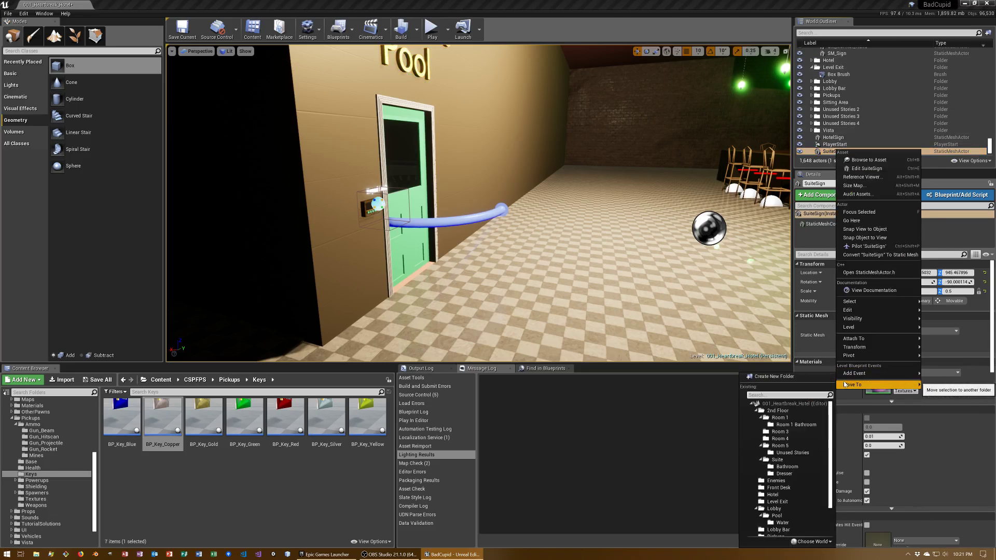
{"action": "left_click", "coordinate": [791, 413]}
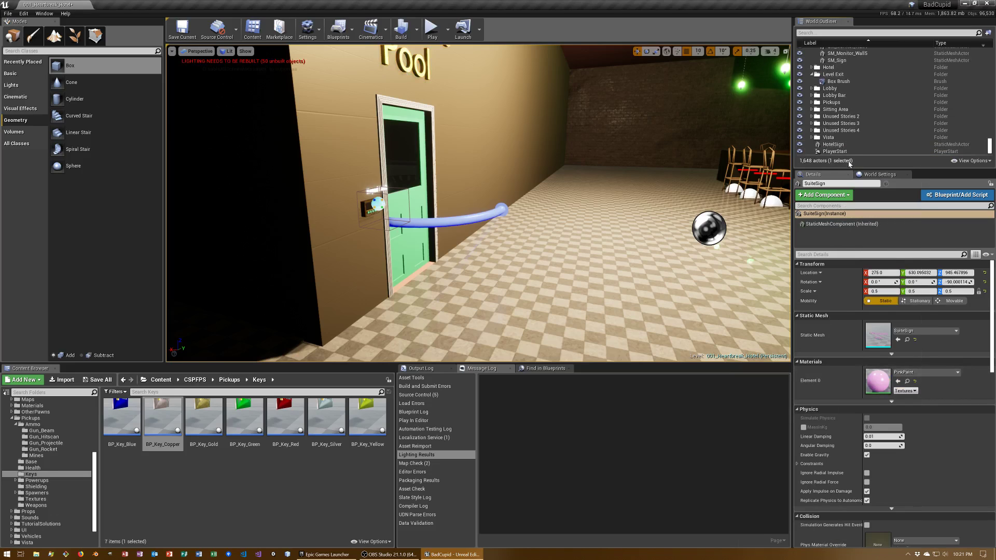
{"action": "left_click", "coordinate": [835, 145]}
{"action": "right_click", "coordinate": [837, 145]}
{"action": "mouse_move", "coordinate": [865, 381]}
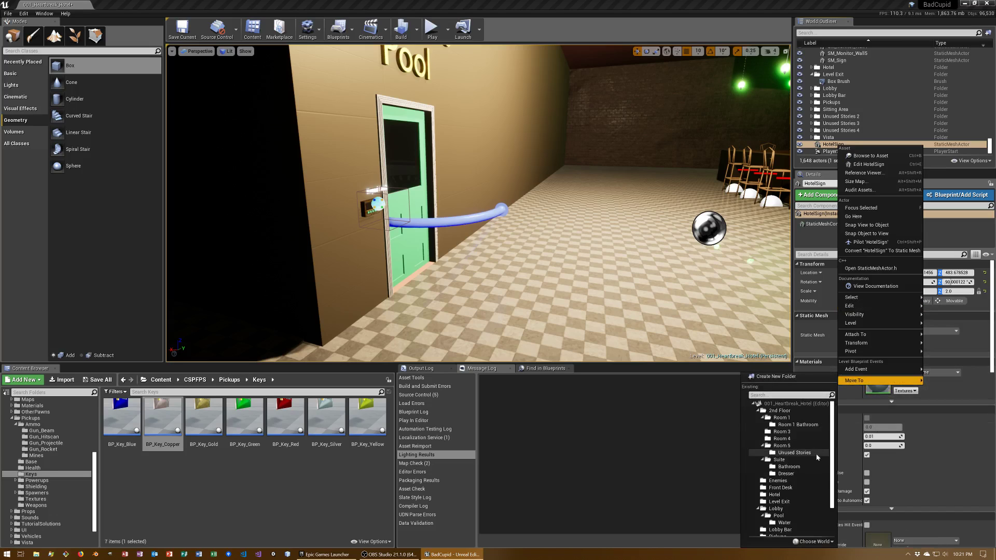
{"action": "scroll", "coordinate": [816, 457], "scroll_direction": "down", "scroll_amount": 1}
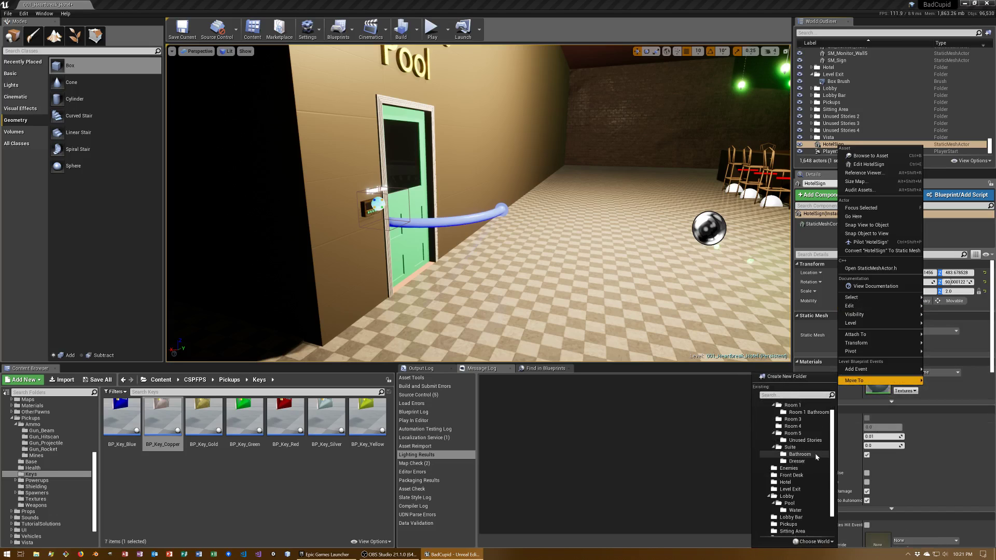
{"action": "left_click", "coordinate": [791, 483]}
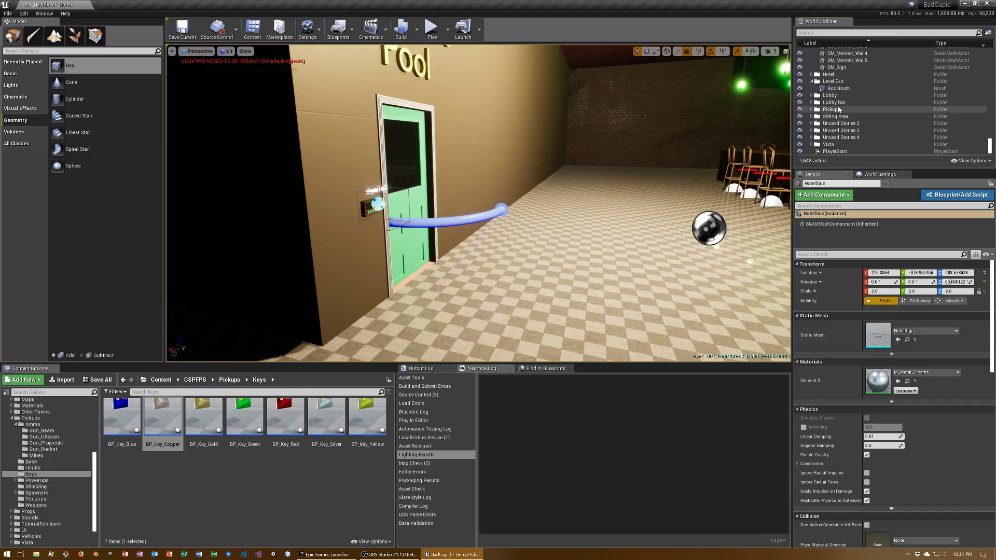
Select the yellow box brush, save the map, and rename the brush to Wall.
{"action": "key", "text": "f"}
{"action": "mouse_move", "coordinate": [666, 288]}
{"action": "right_mouse_down"}
{"action": "mouse_move", "coordinate": [734, 334]}
{"action": "mouse_move", "coordinate": [830, 332]}
{"action": "mouse_move", "coordinate": [715, 319]}
{"action": "right_mouse_up"}
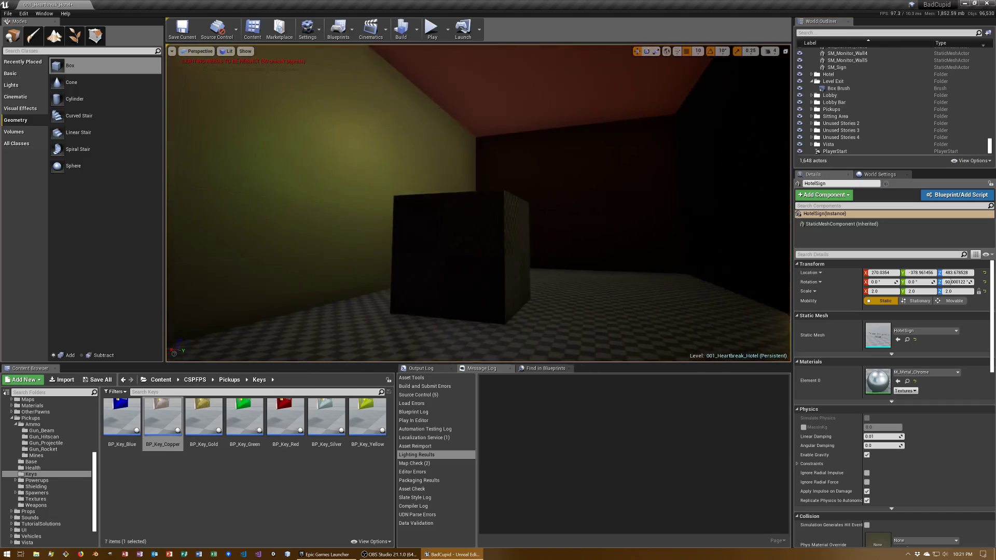
{"action": "left_click", "coordinate": [474, 272]}
{"action": "key", "text": "ctrl+s"}
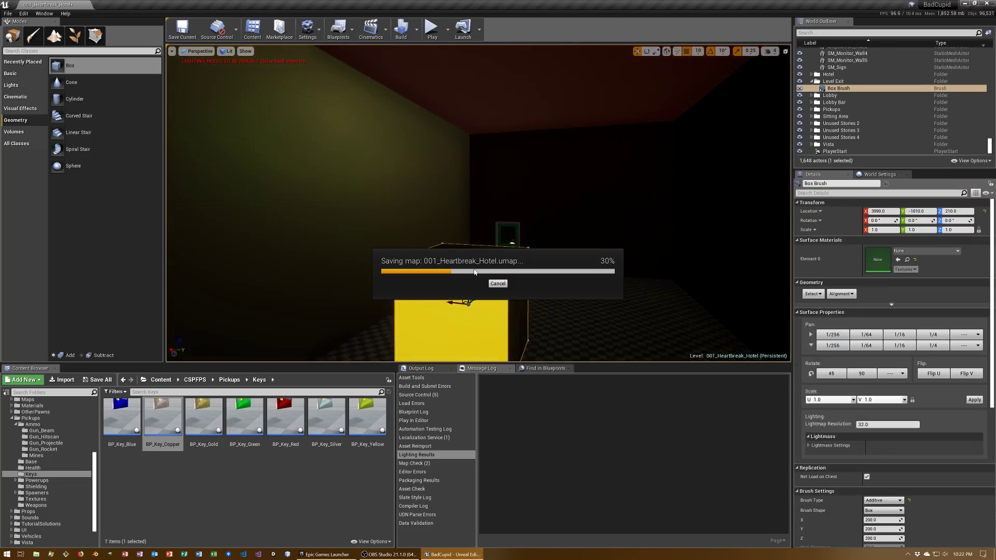
{"action": "left_click", "coordinate": [838, 91]}
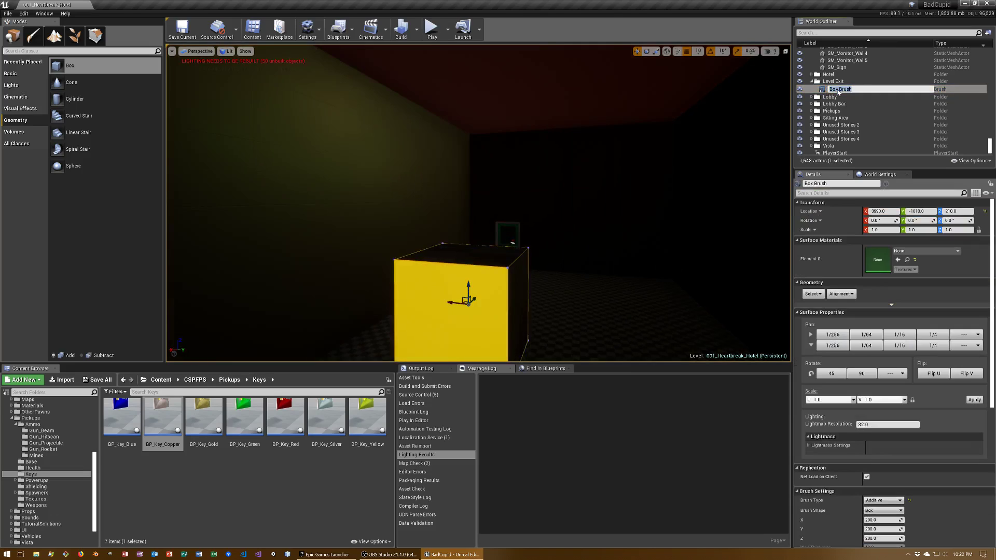
{"action": "type", "text": "Wall"}
{"action": "key", "text": "Return"}
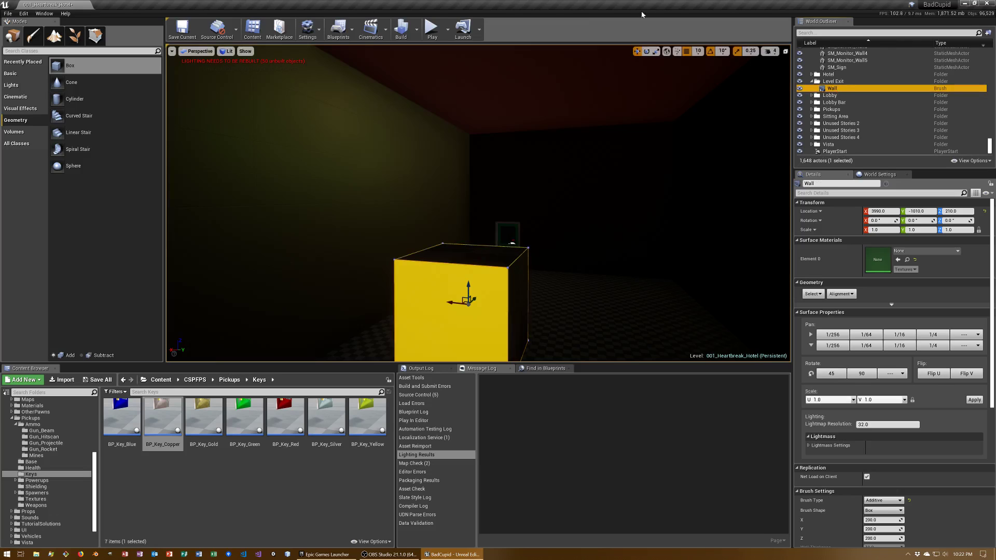
Shift the Wall brush along X and try X sizes of 1200, then 800 units.
{"action": "key", "text": "f"}
{"action": "key", "text": "f"}
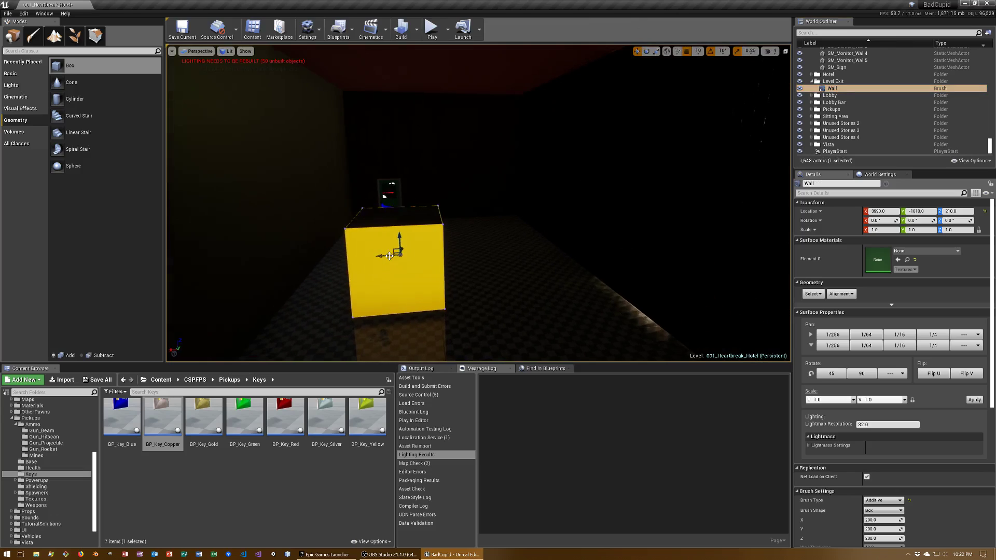
{"action": "left_click_drag", "start_coordinate": [454, 253], "coordinate": [436, 259]}
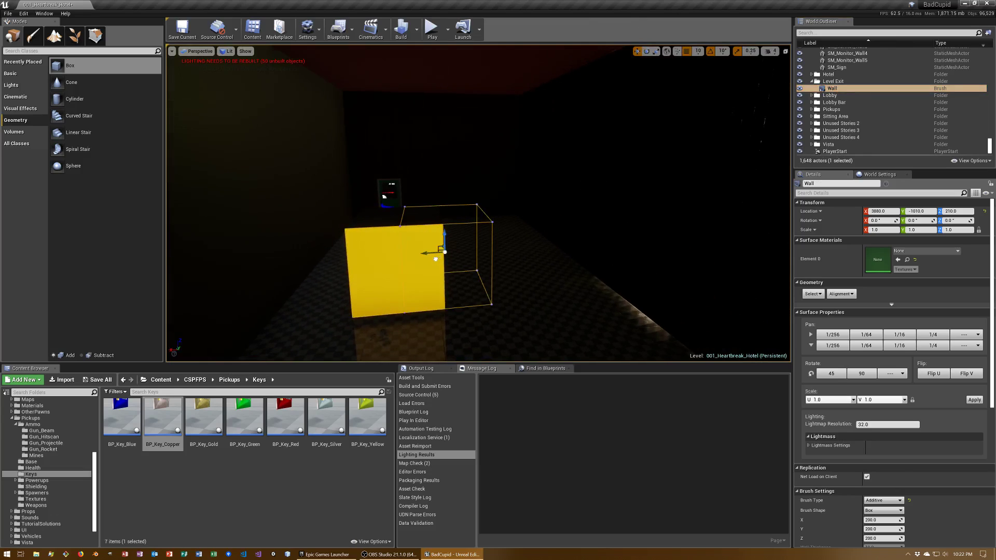
{"action": "right_click_drag", "start_coordinate": [570, 311], "coordinate": [519, 234]}
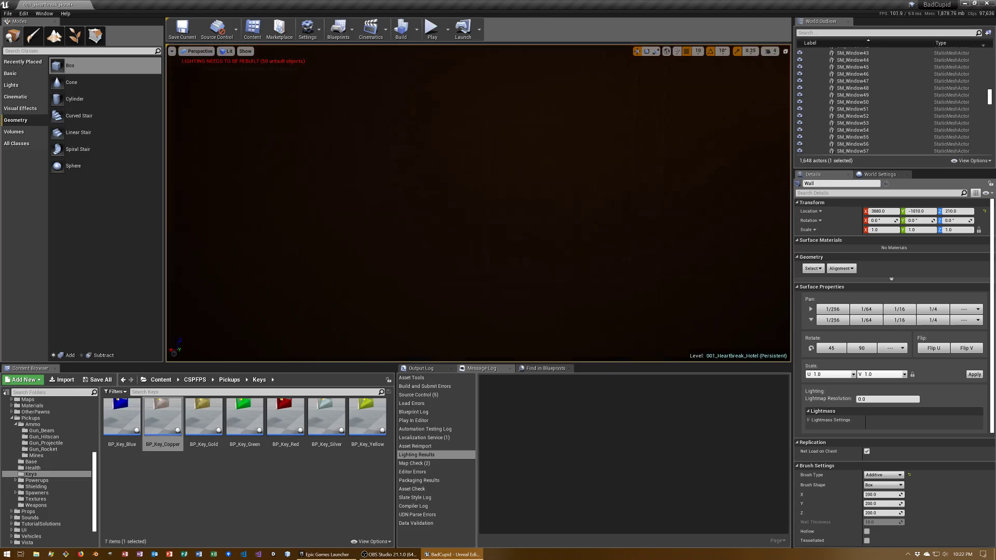
{"action": "right_click_drag", "start_coordinate": [477, 203], "coordinate": [467, 223]}
{"action": "type", "text": "1200"}
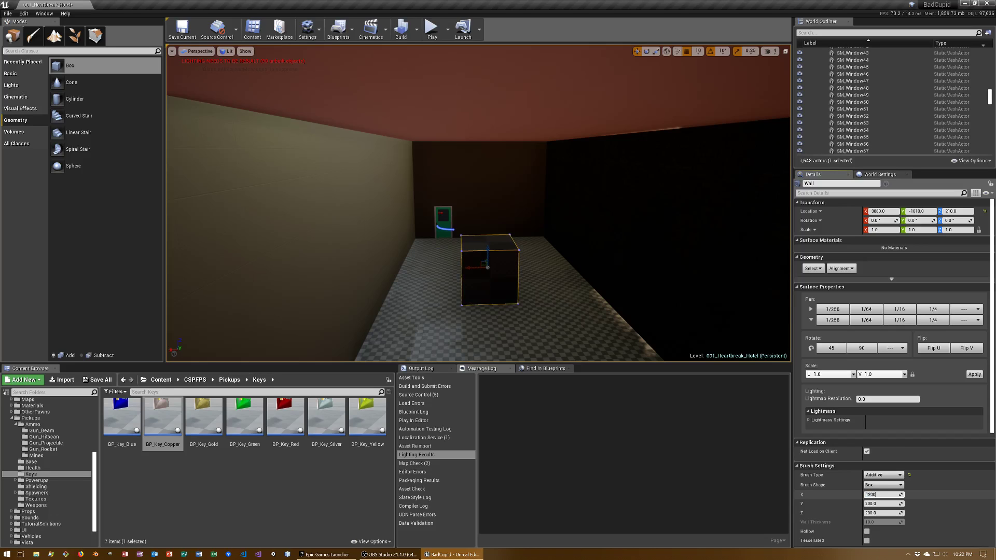
{"action": "key", "text": "Return"}
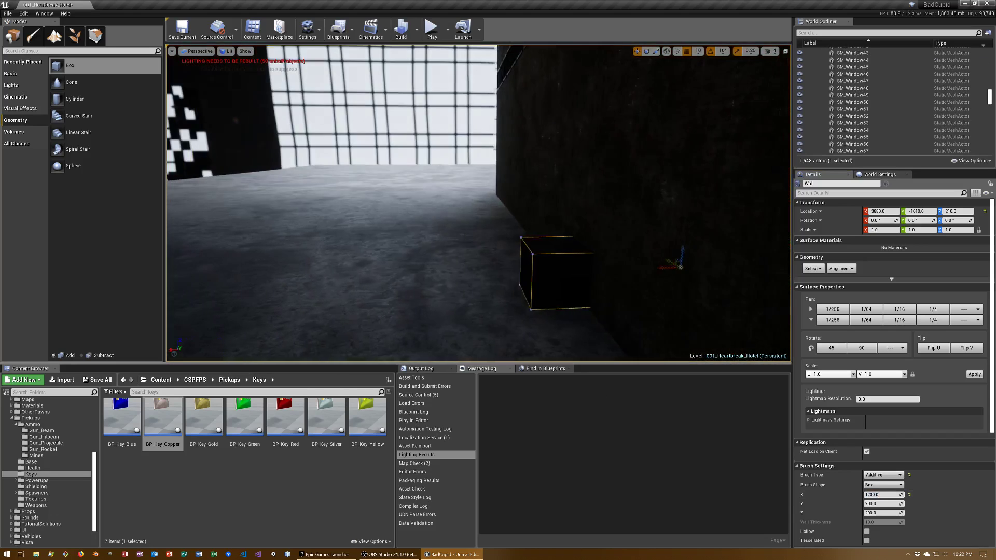
{"action": "left_click", "coordinate": [881, 495]}
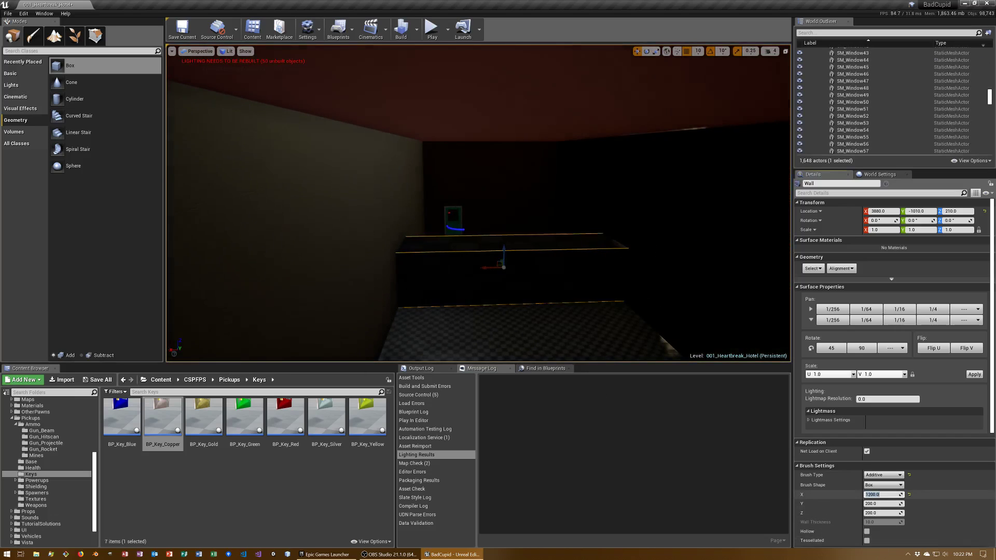
{"action": "type", "text": "800"}
{"action": "key", "text": "Return"}
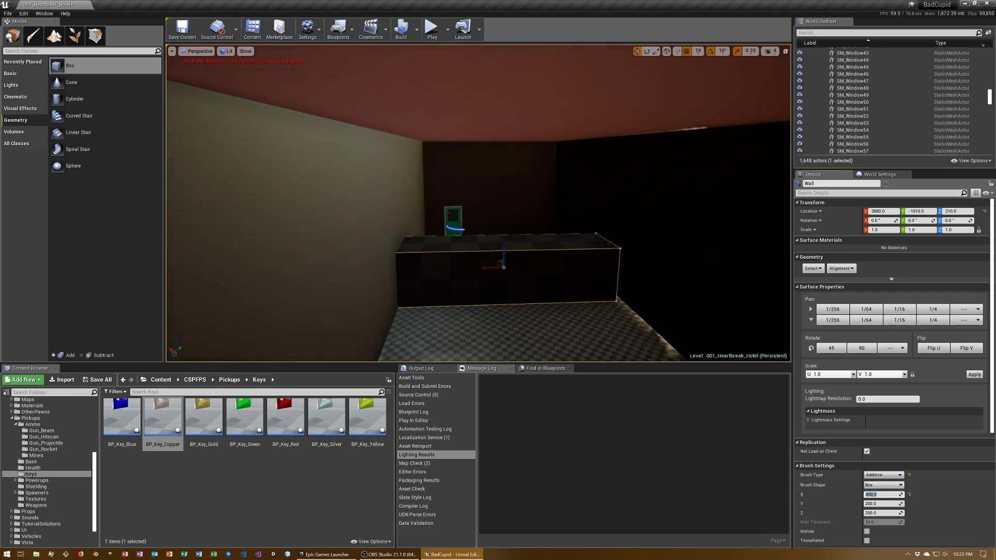
{"action": "left_click_drag", "start_coordinate": [485, 267], "coordinate": [492, 274]}
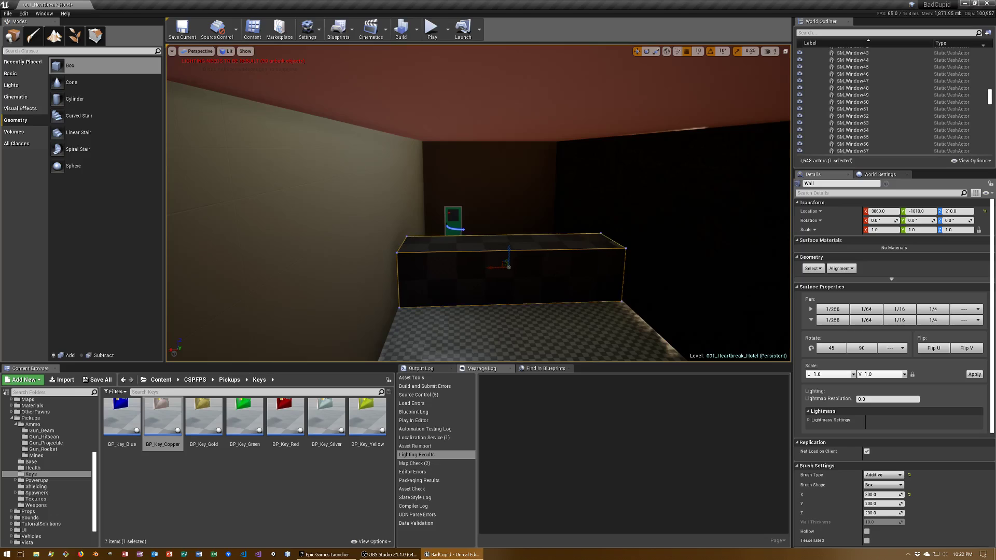
{"action": "right_click_drag", "start_coordinate": [508, 267], "coordinate": [467, 260]}
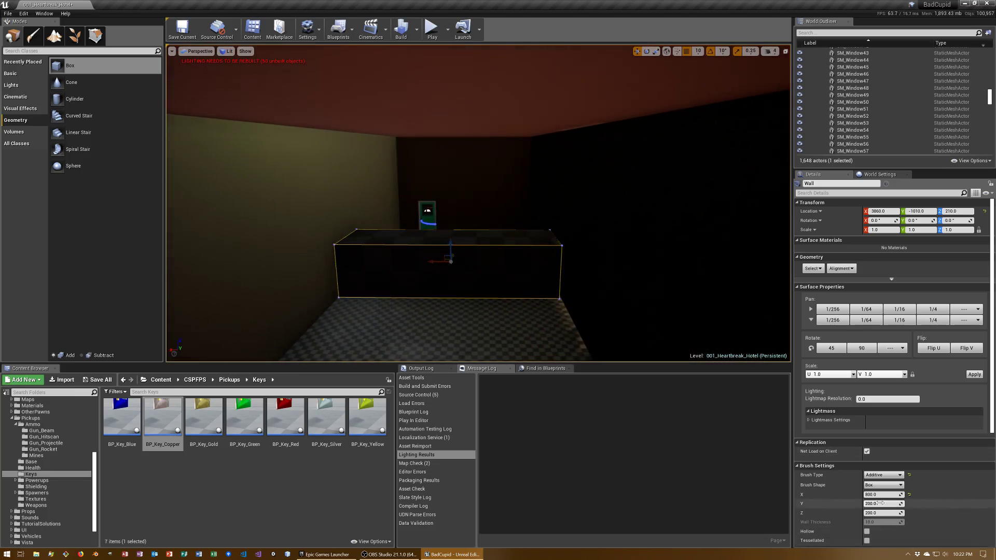
Resize the Wall brush to 100 deep and 600 tall, and set it at Z 400.
{"action": "left_click", "coordinate": [878, 495]}
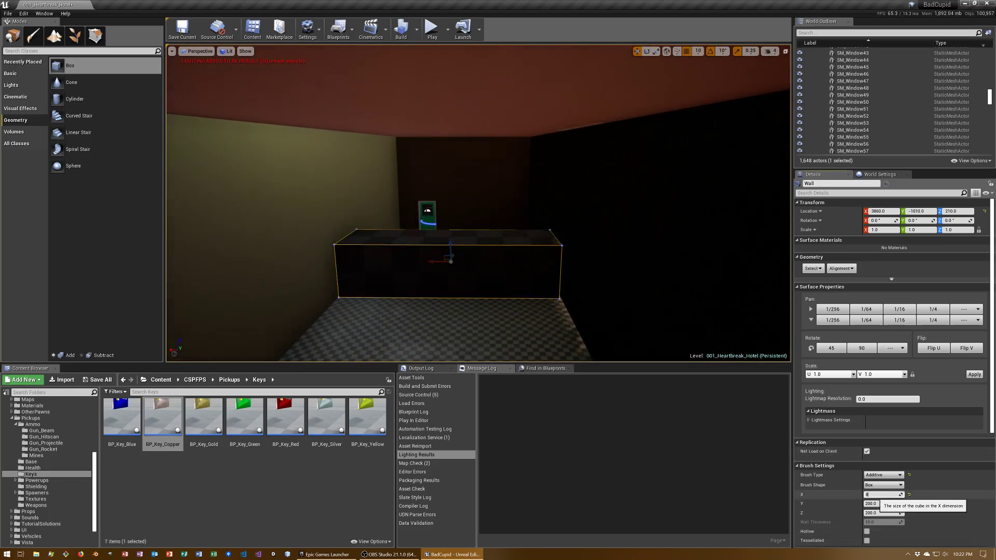
{"action": "key", "text": "Return"}
{"action": "left_click", "coordinate": [884, 504]}
{"action": "type", "text": "600"}
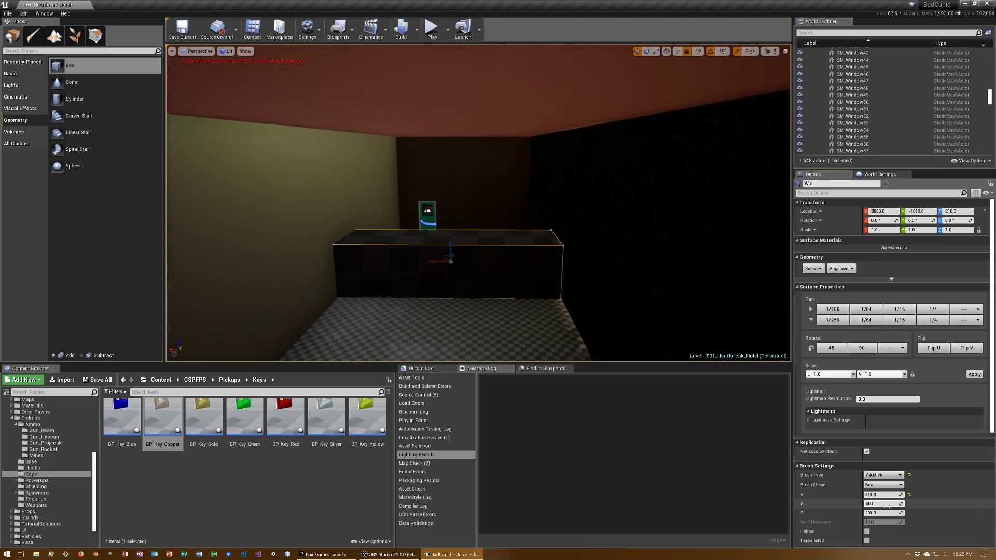
{"action": "key", "text": "Return"}
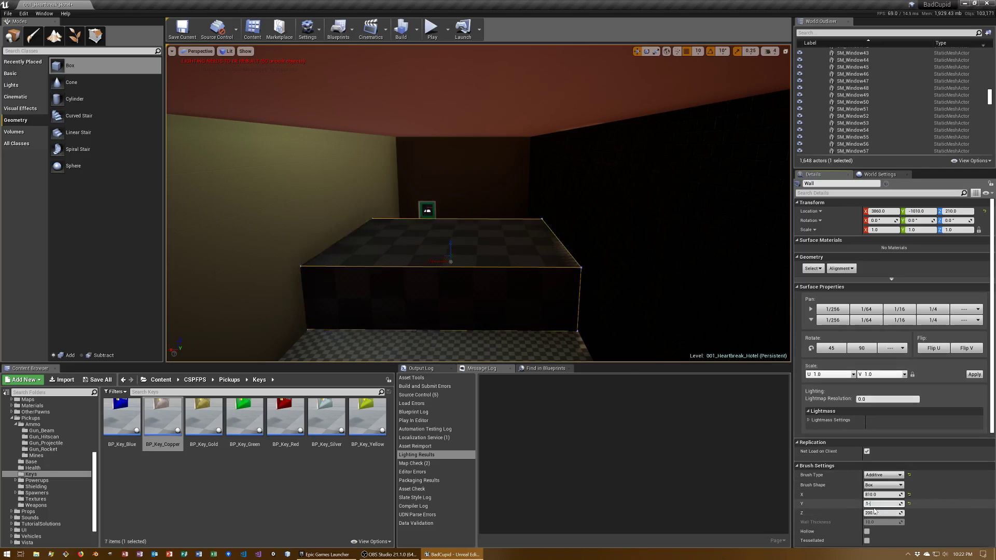
{"action": "key", "text": "Return"}
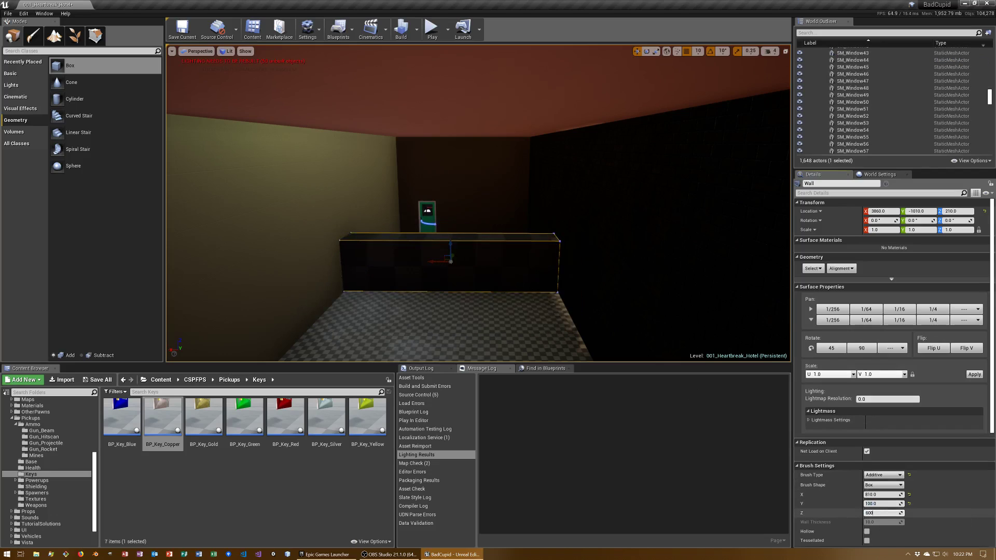
{"action": "key", "text": "Return"}
{"action": "left_click_drag", "start_coordinate": [450, 240], "coordinate": [450, 190]}
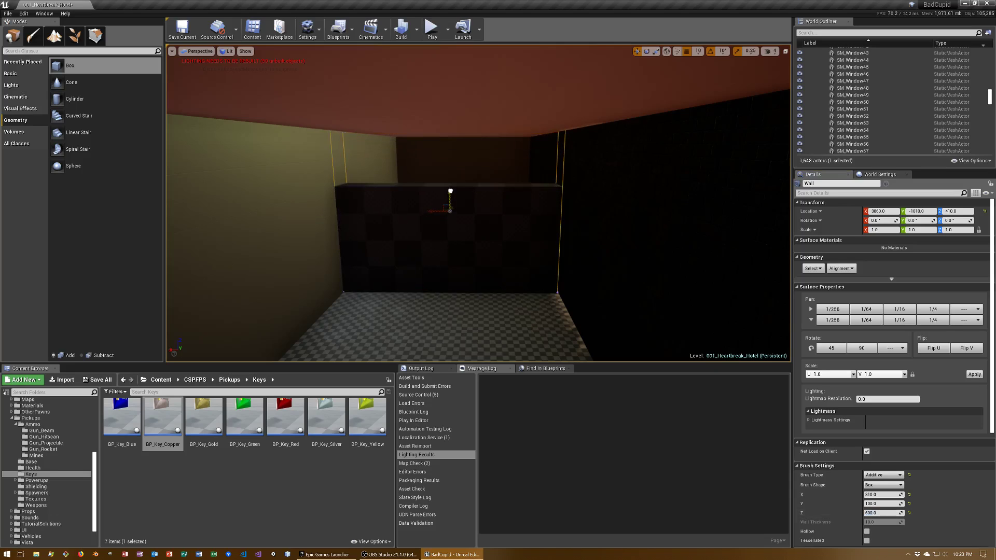
{"action": "left_click_drag", "start_coordinate": [450, 191], "coordinate": [449, 192]}
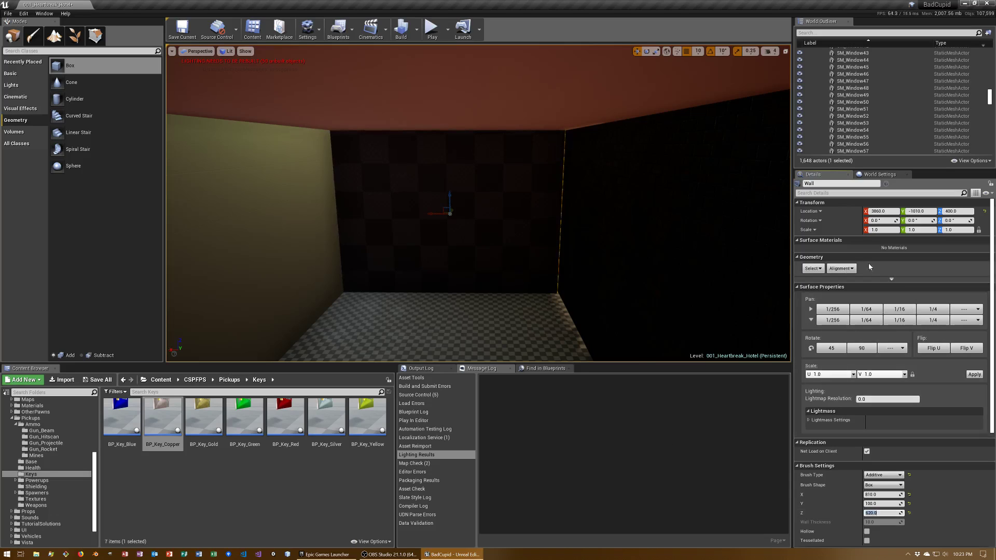
Select all surfaces of the Wall brush and apply the M_Wall_Hotel material to them.
{"action": "left_click", "coordinate": [812, 268]}
{"action": "left_click", "coordinate": [821, 278]}
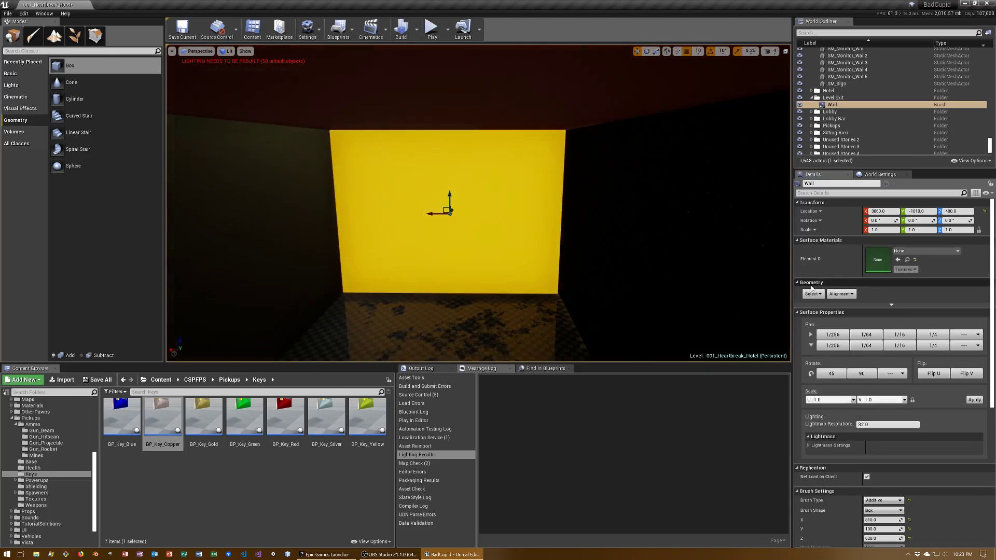
{"action": "left_click", "coordinate": [812, 294]}
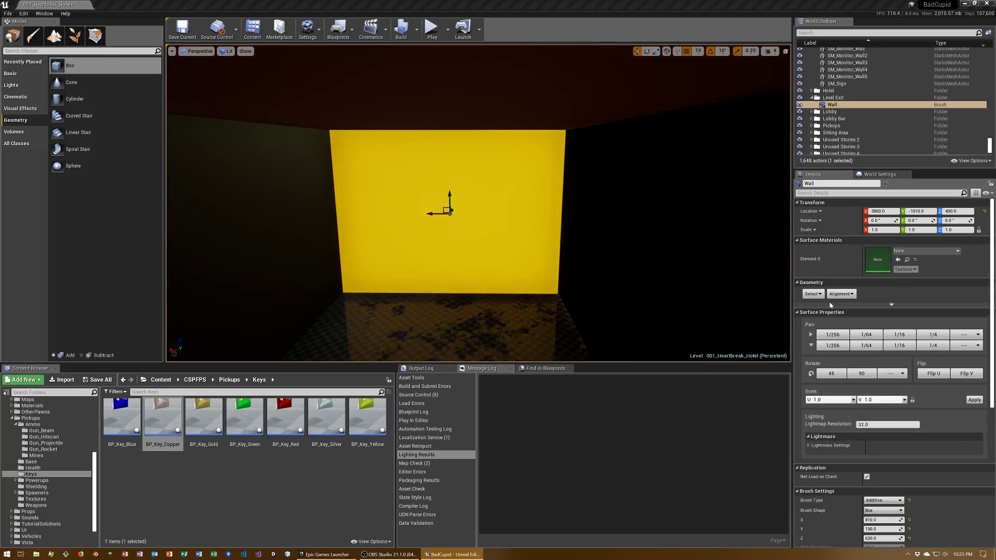
{"action": "mouse_move", "coordinate": [467, 217]}
{"action": "right_mouse_down"}
{"action": "mouse_move", "coordinate": [394, 223]}
{"action": "mouse_move", "coordinate": [469, 217]}
{"action": "right_mouse_up"}
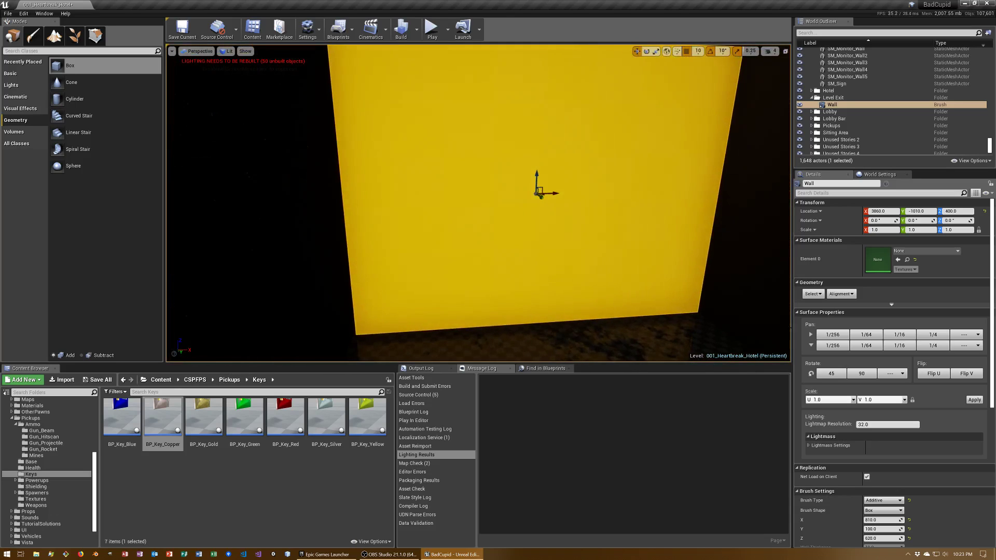
{"action": "left_click", "coordinate": [932, 252]}
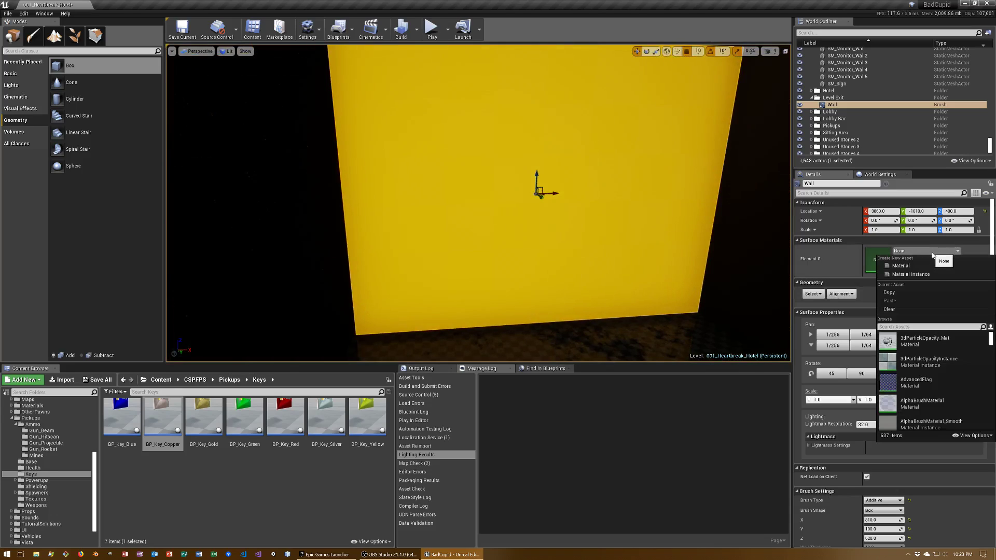
{"action": "type", "text": "hot"}
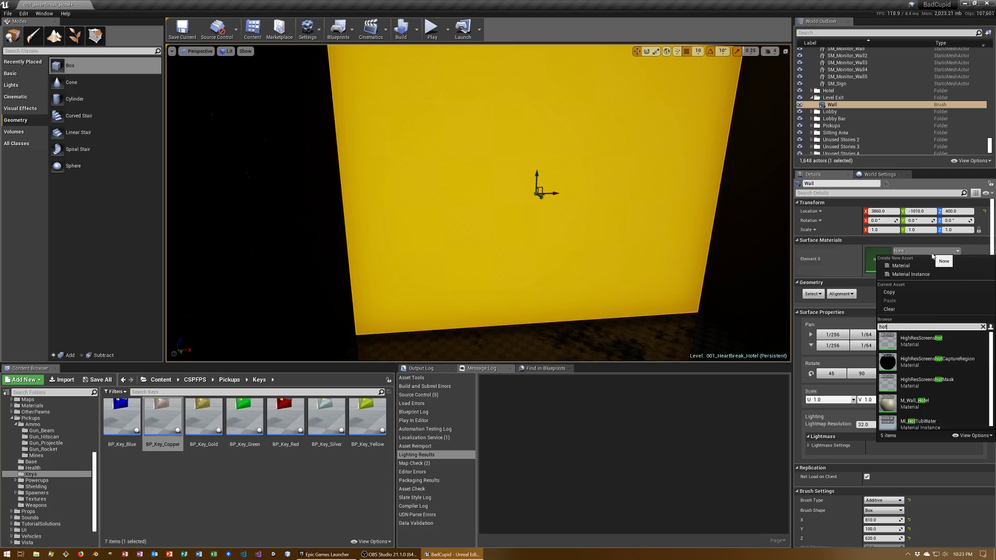
{"action": "left_click", "coordinate": [917, 403]}
Deselect the wall, fly back to view the room and green door, then save 001_Heartbreak_Hotel.
{"action": "key", "text": "Up"}
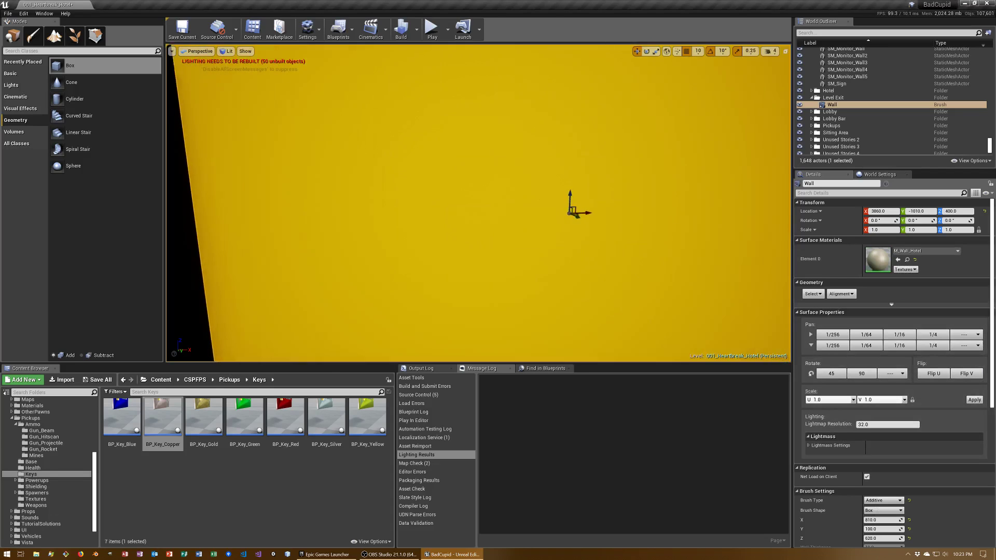
{"action": "key", "text": "Down"}
{"action": "key", "text": "Down"}
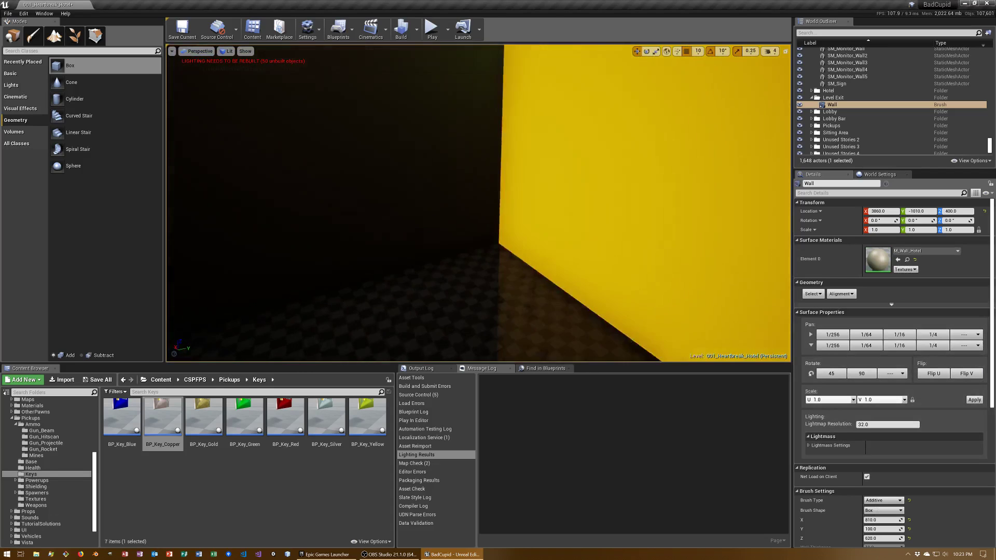
{"action": "key", "text": "Escape"}
{"action": "key", "text": "Down"}
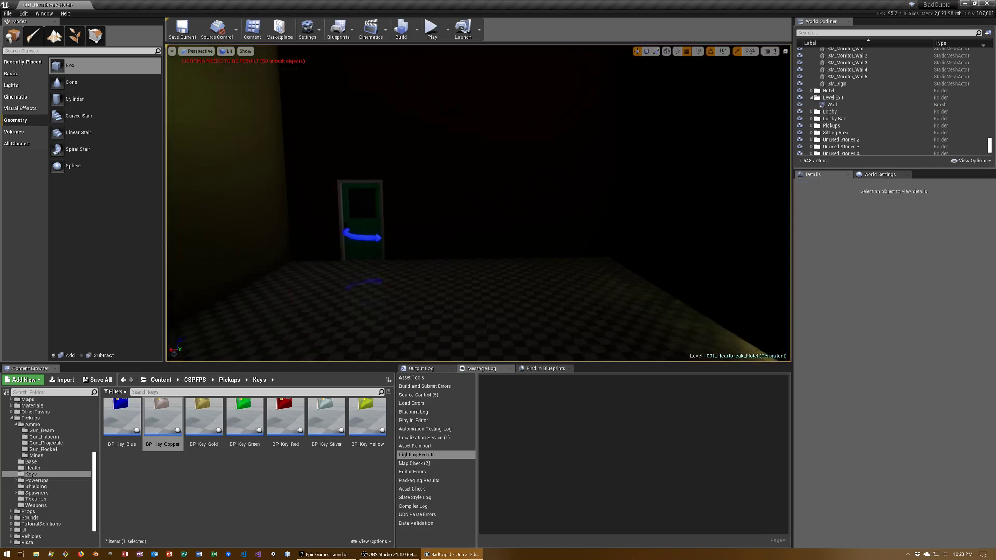
{"action": "key", "text": "Left"}
{"action": "key", "text": "Left"}
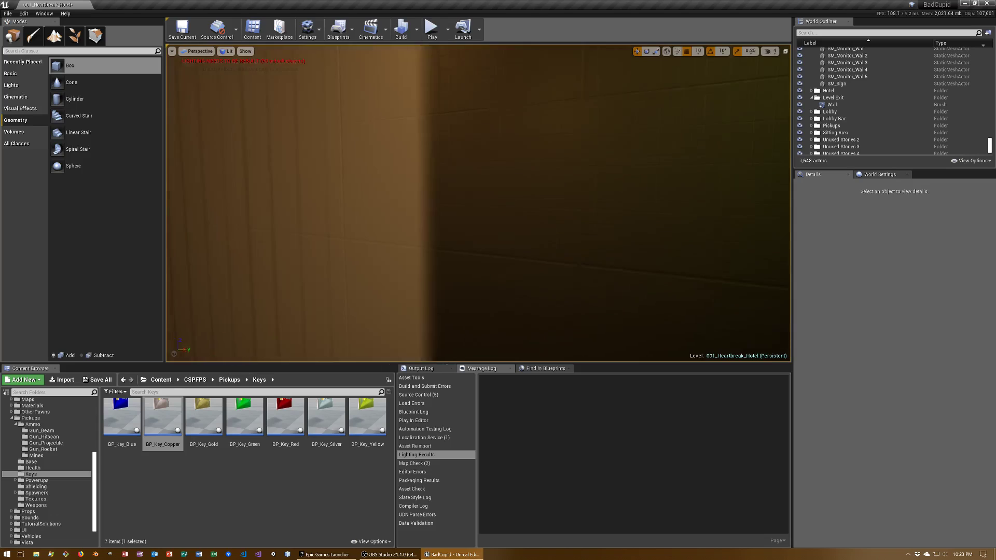
{"action": "key", "text": "Left"}
{"action": "key", "text": "Down"}
{"action": "key", "text": "Down"}
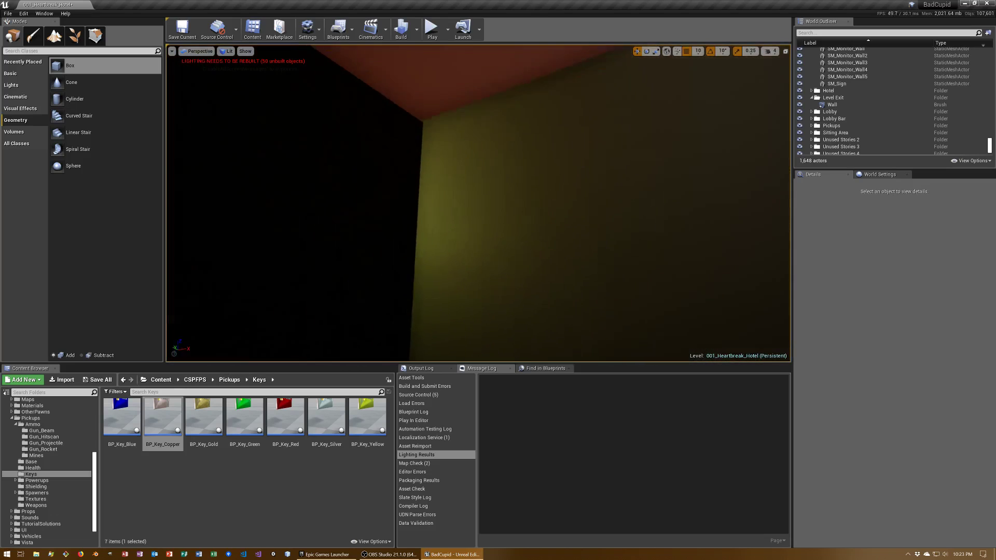
{"action": "right_click_drag", "start_coordinate": [635, 294], "coordinate": [634, 293]}
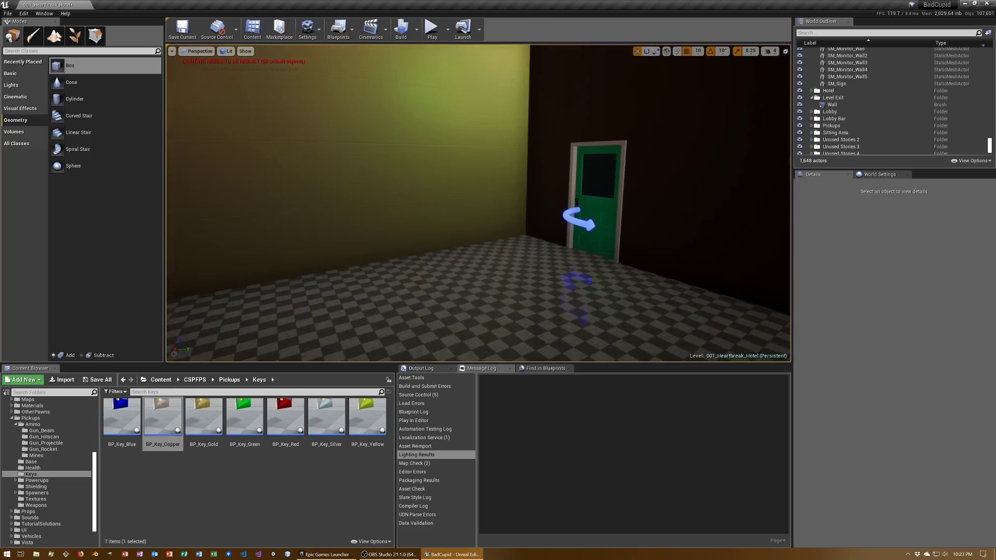
{"action": "key", "text": "ctrl+s"}
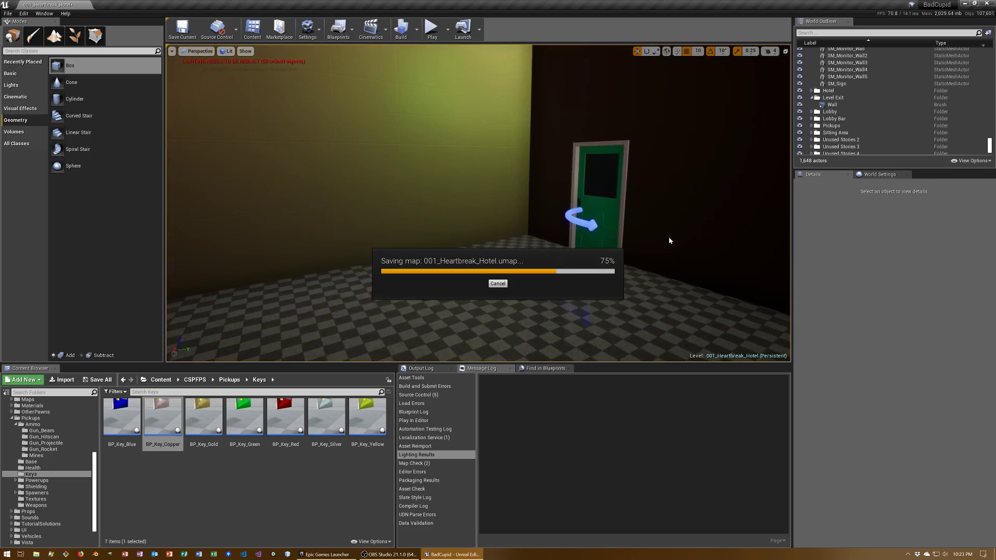
Place a BP_Lamp_Ceiling_Industrial from the CSPFPS folder in the room, sliding it toward the wall.
{"action": "left_click", "coordinate": [196, 380]}
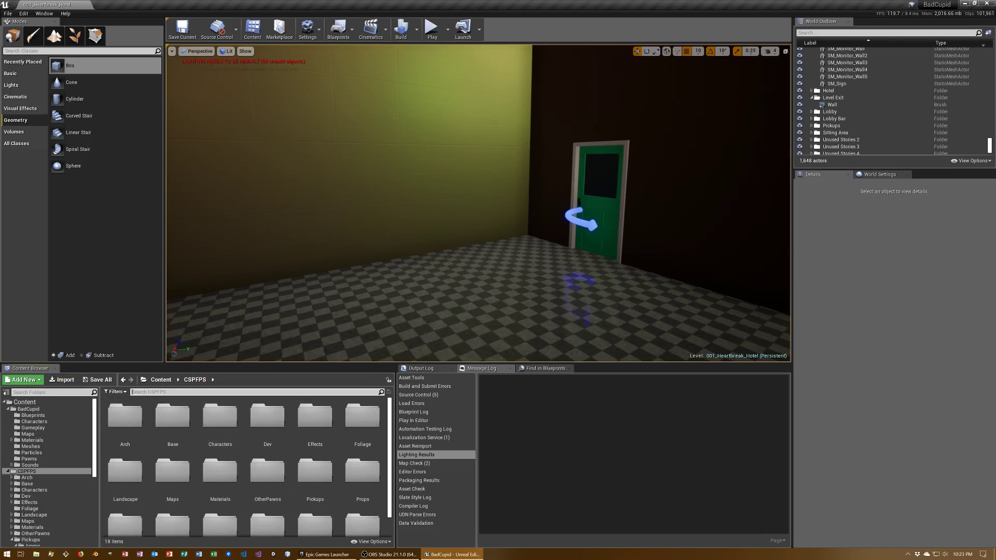
{"action": "type", "text": "ind"}
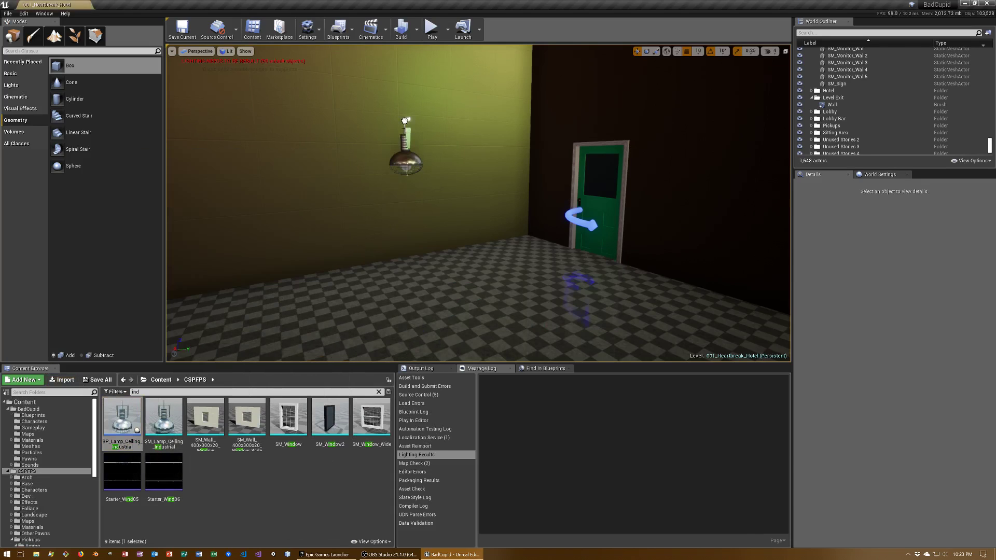
{"action": "left_click_drag", "start_coordinate": [124, 412], "coordinate": [406, 140]}
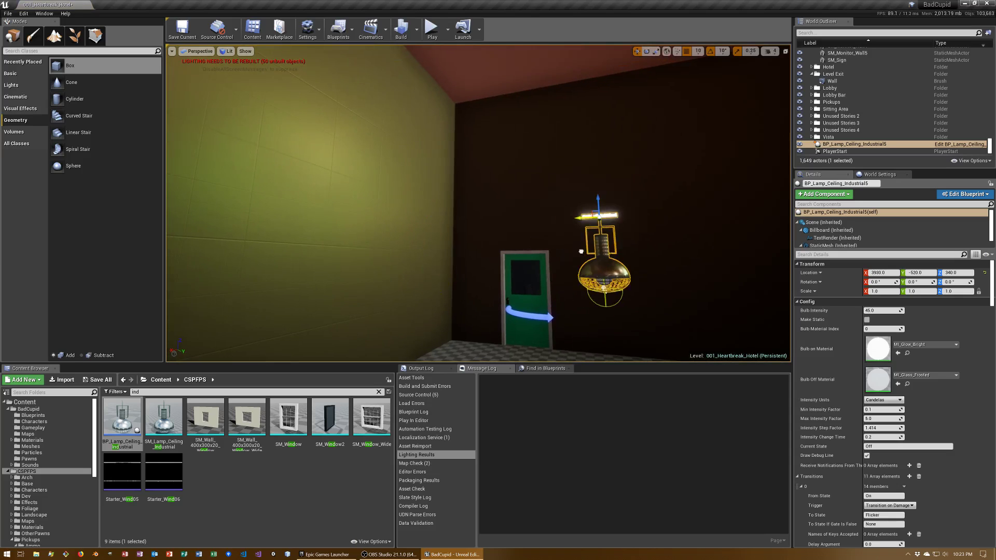
{"action": "left_click_drag", "start_coordinate": [363, 227], "coordinate": [684, 229]}
{"action": "key", "text": "f"}
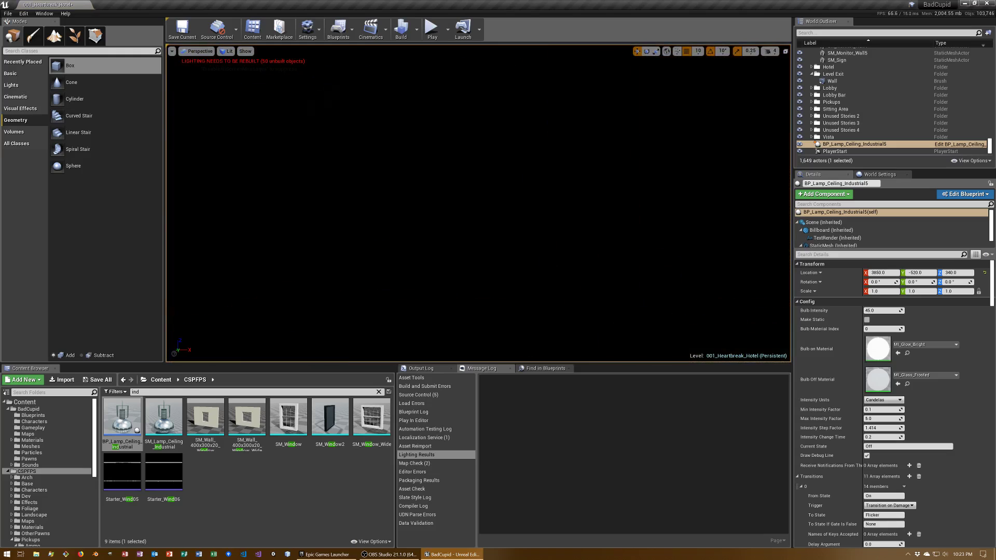
Check the wall's X location of 3860 and reselect the ceiling lamp to line it up.
{"action": "left_click", "coordinate": [594, 198]}
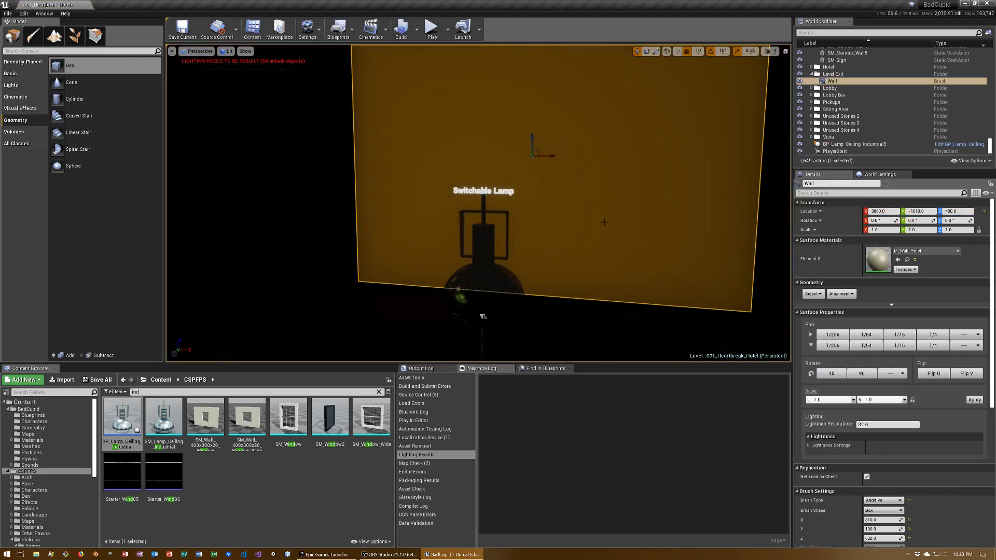
{"action": "left_click", "coordinate": [878, 211]}
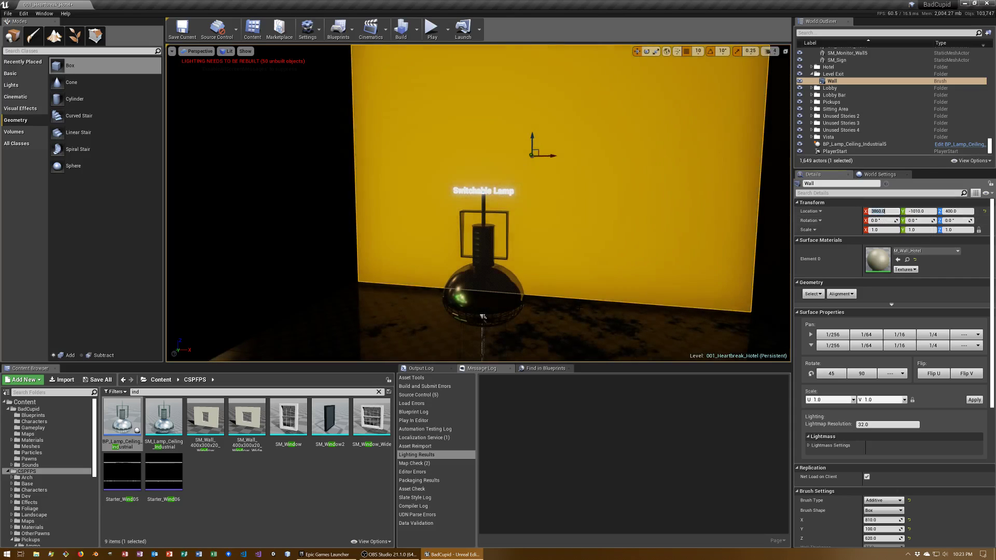
{"action": "left_click", "coordinate": [482, 316]}
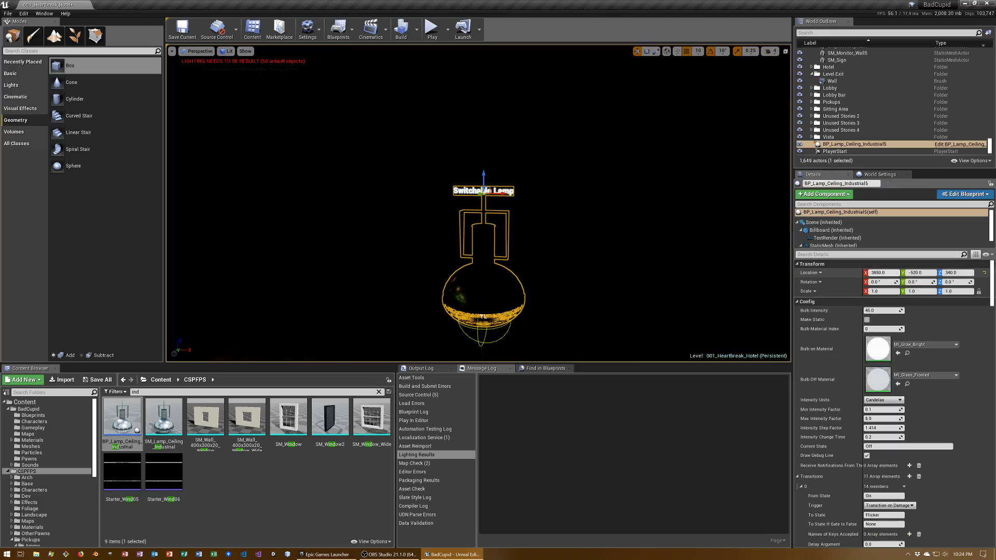
{"action": "left_click", "coordinate": [586, 286]}
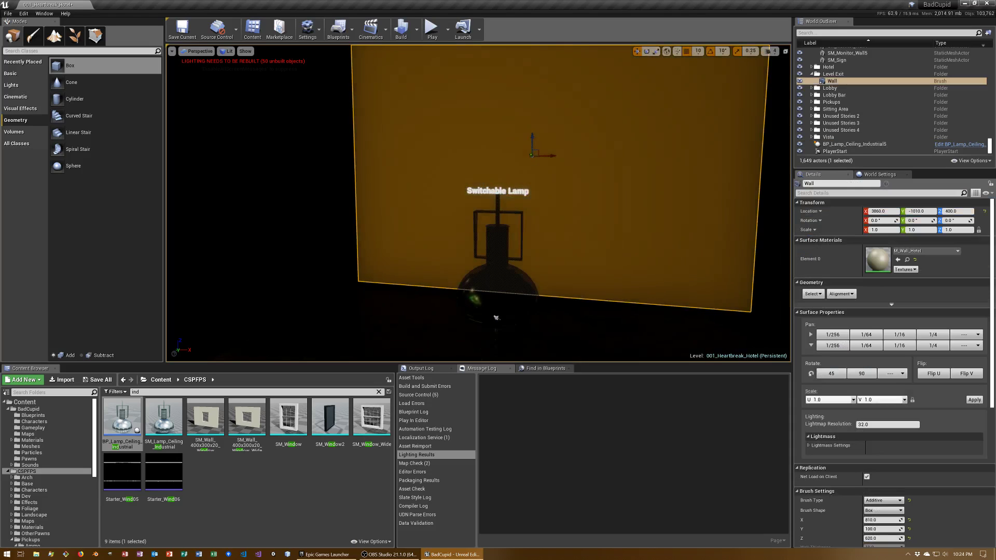
{"action": "left_click_drag", "start_coordinate": [496, 317], "coordinate": [440, 327]}
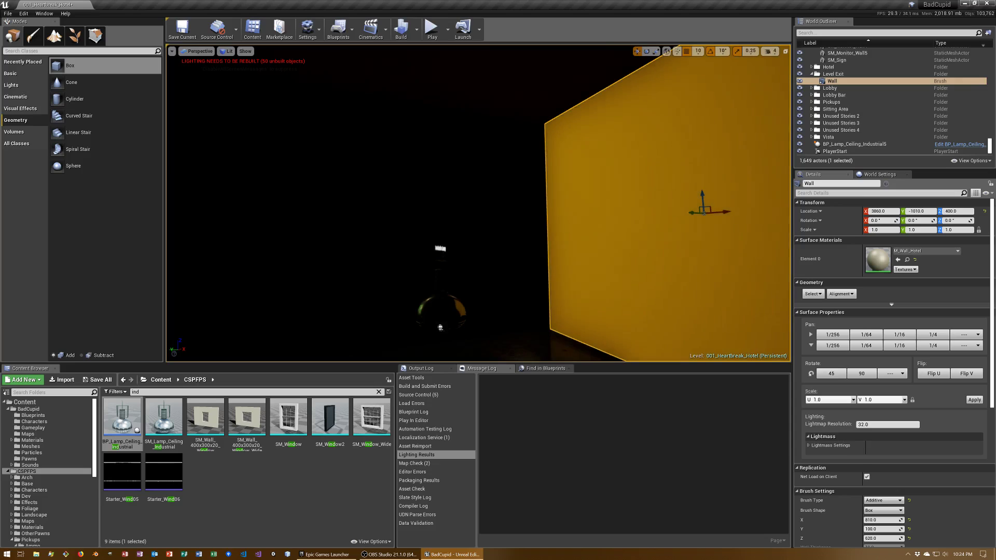
{"action": "left_click", "coordinate": [441, 327]}
{"action": "mouse_move", "coordinate": [440, 328]}
{"action": "right_mouse_down"}
{"action": "mouse_move", "coordinate": [425, 331]}
{"action": "mouse_move", "coordinate": [469, 244]}
{"action": "mouse_move", "coordinate": [456, 249]}
{"action": "right_mouse_up"}
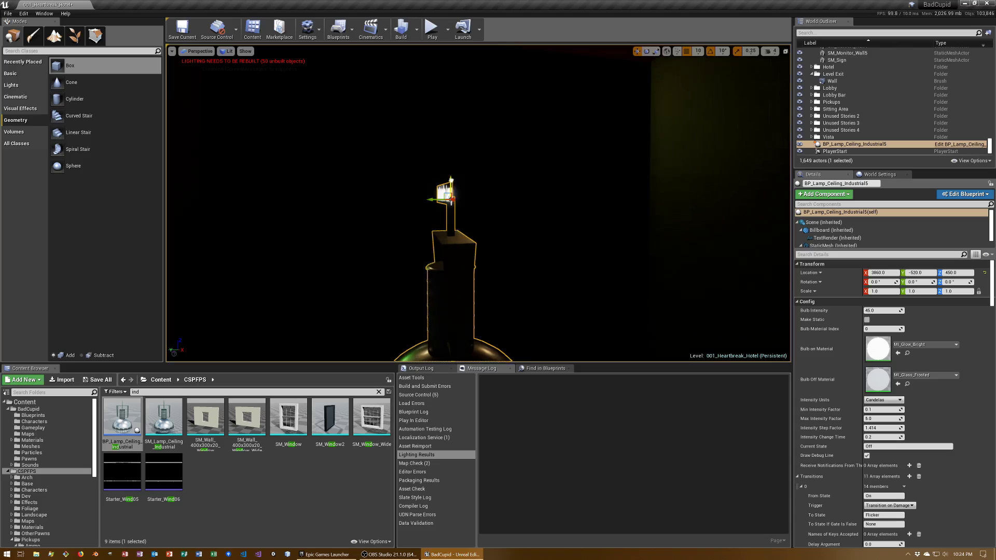
Raise the ceiling lamp to Z 710, make it static, and edit its Current State.
{"action": "left_click_drag", "start_coordinate": [450, 182], "coordinate": [450, 156]}
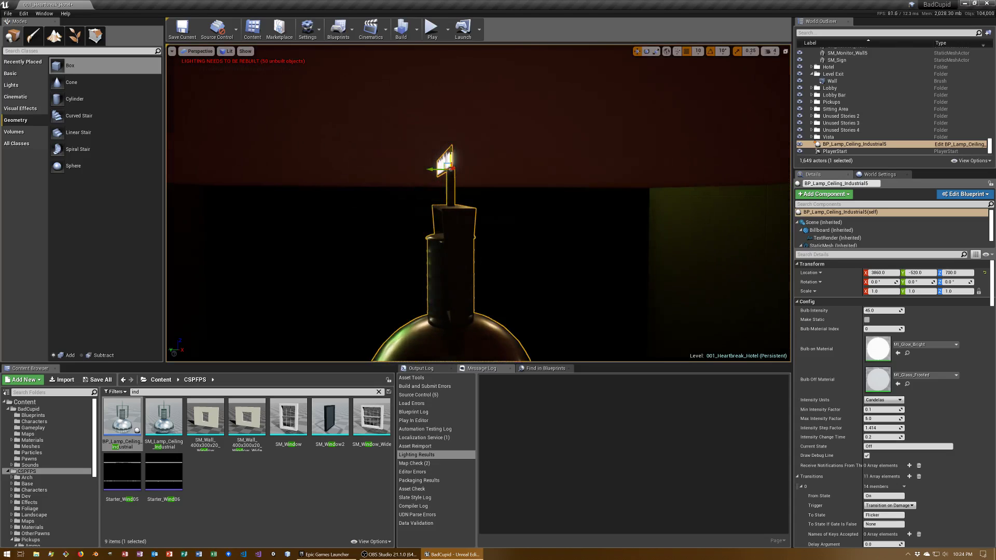
{"action": "left_click_drag", "start_coordinate": [449, 146], "coordinate": [448, 135]}
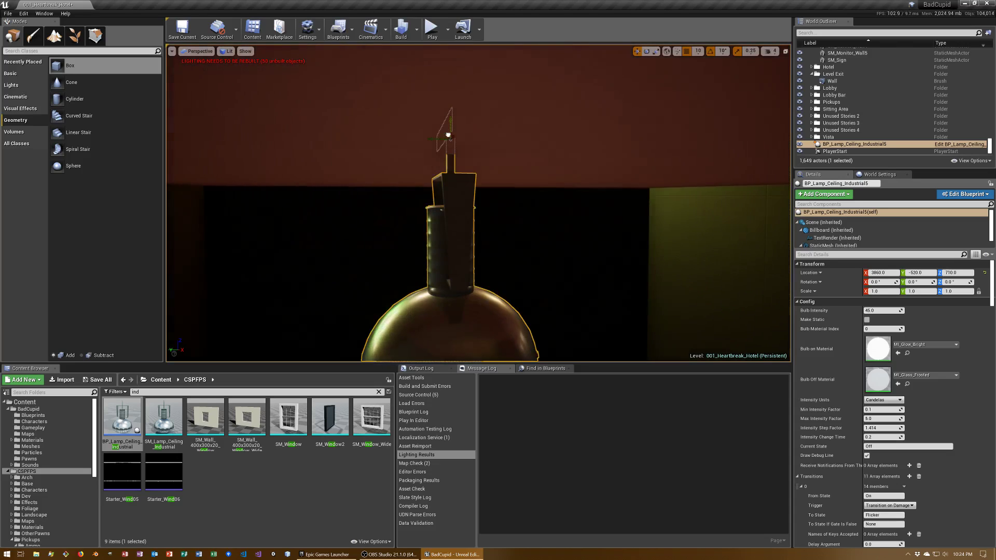
{"action": "right_click_drag", "start_coordinate": [448, 135], "coordinate": [485, 190]}
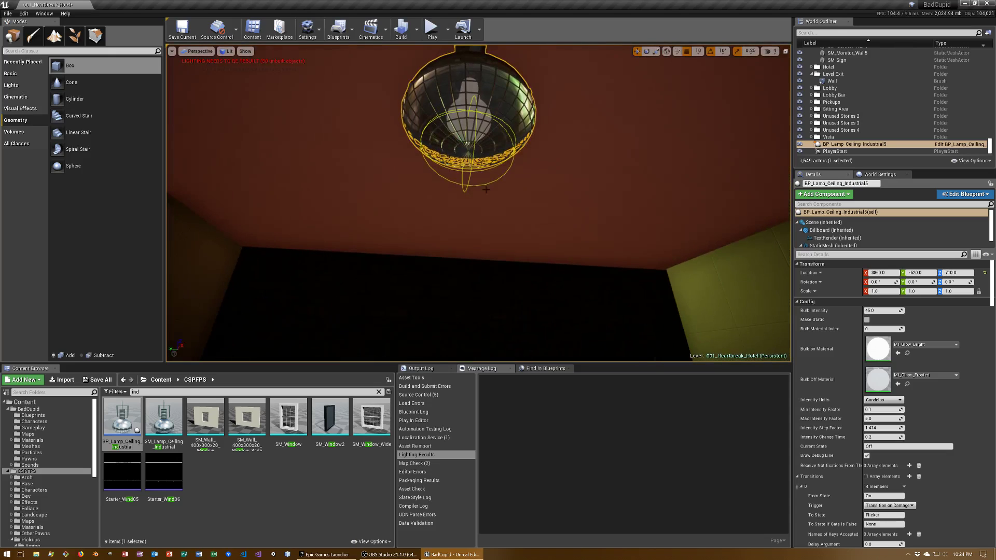
{"action": "left_click", "coordinate": [866, 319]}
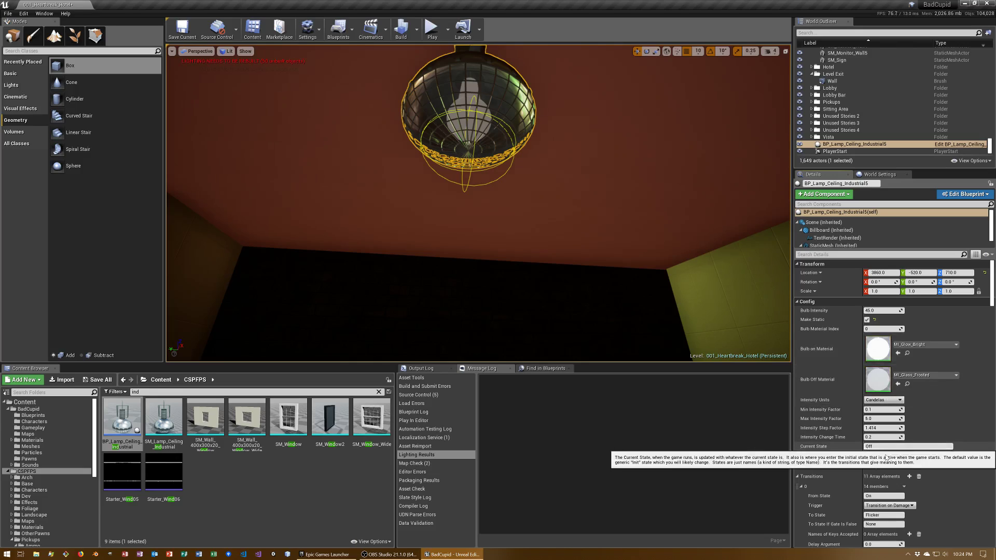
{"action": "left_click", "coordinate": [882, 446]}
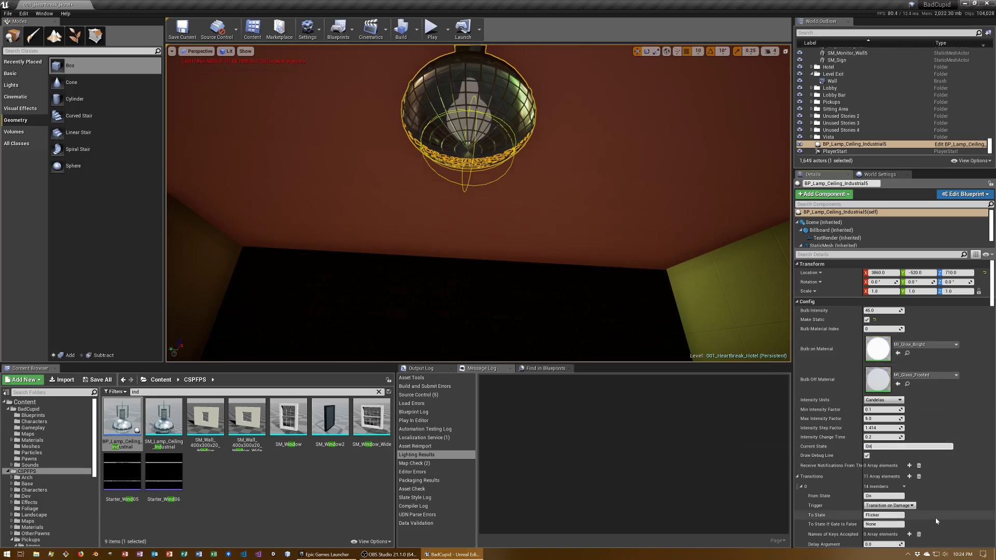
{"action": "type", "text": "On"}
Save the level, turn the view from the lamp to the green door, and save again.
{"action": "key", "text": "ctrl+s"}
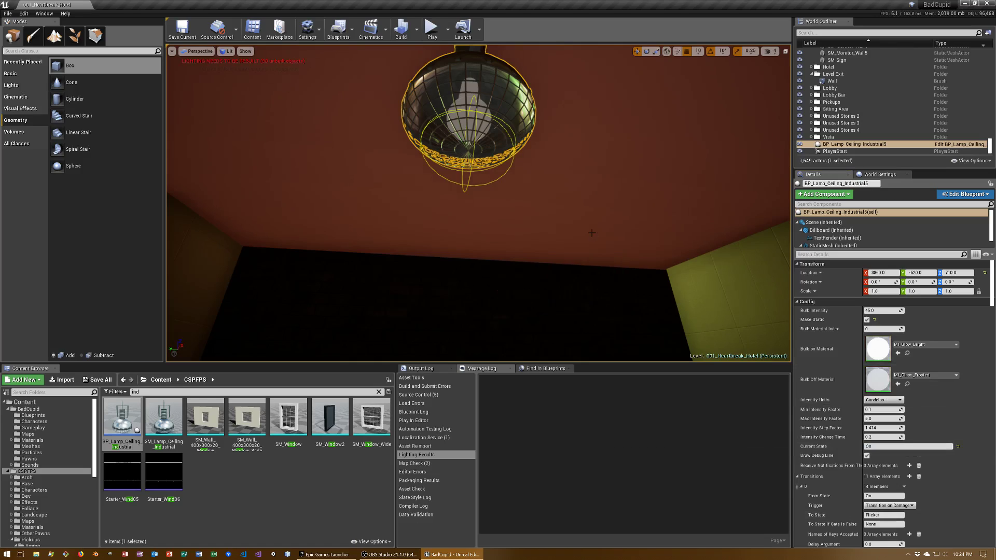
{"action": "right_click_drag", "start_coordinate": [591, 232], "coordinate": [591, 232]}
{"action": "key", "text": "ctrl+s"}
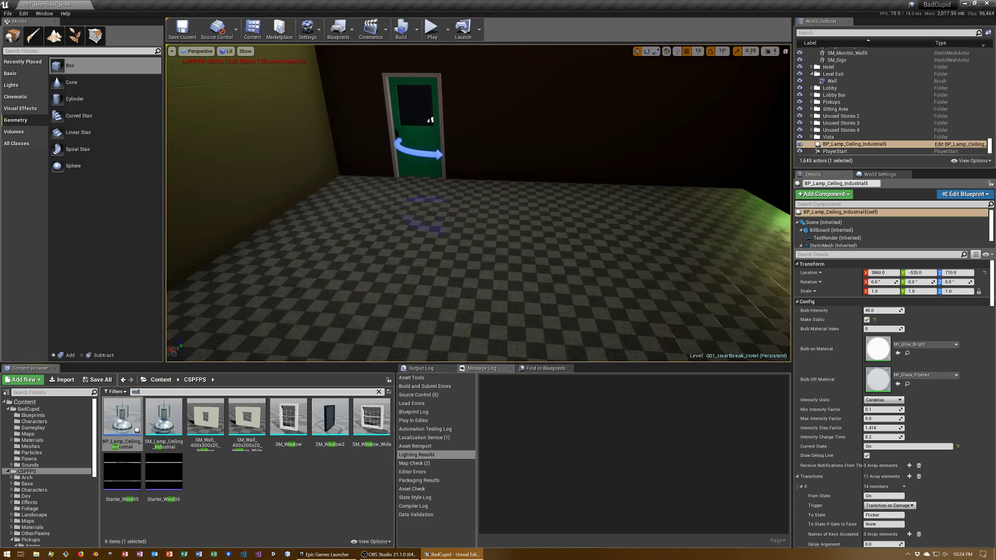
Find BP_EndOfLevel with a 'level' search and drop it on the floor under the lamp.
{"action": "type", "text": "level"}
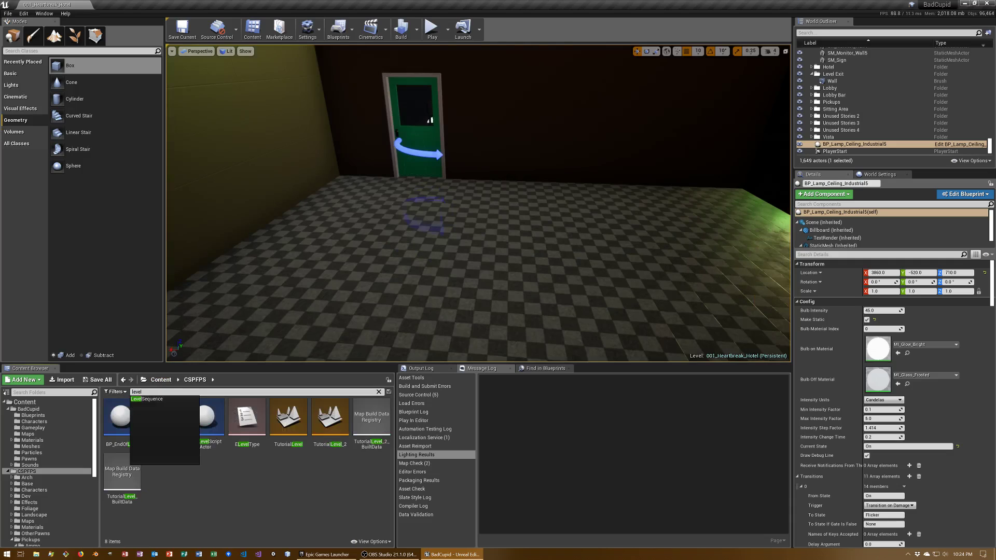
{"action": "key", "text": "Return"}
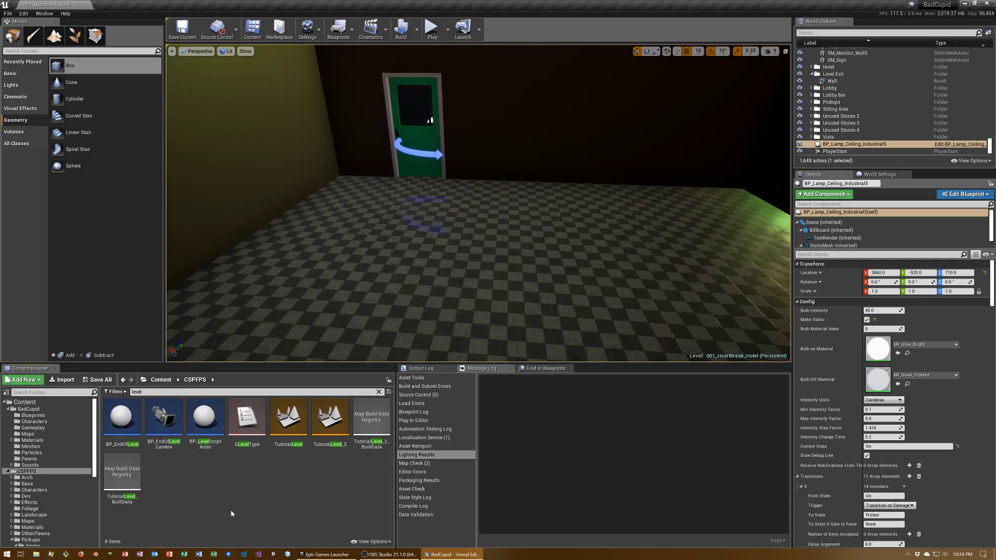
{"action": "left_click_drag", "start_coordinate": [138, 404], "coordinate": [506, 320]}
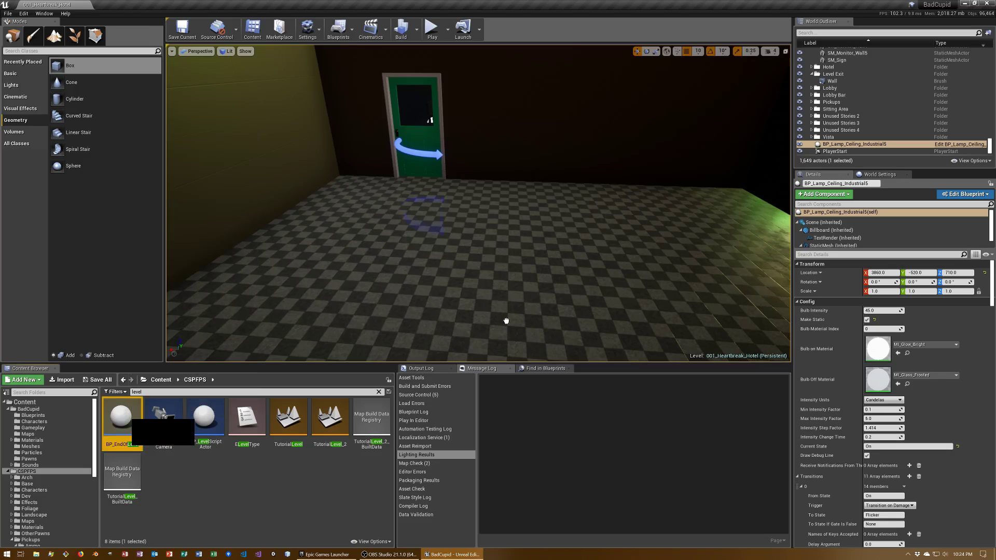
{"action": "left_click_drag", "start_coordinate": [506, 321], "coordinate": [527, 280]}
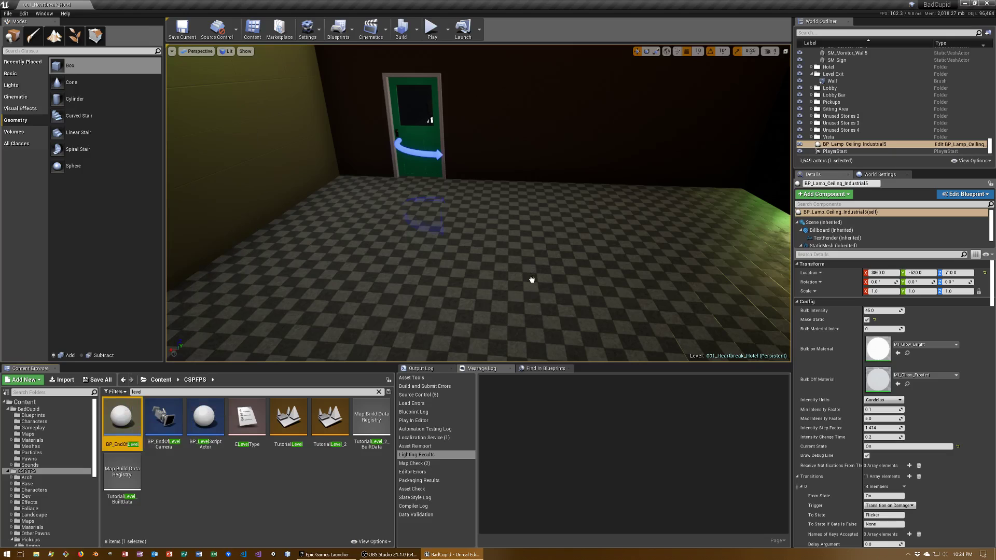
{"action": "left_click_drag", "start_coordinate": [531, 280], "coordinate": [531, 280]}
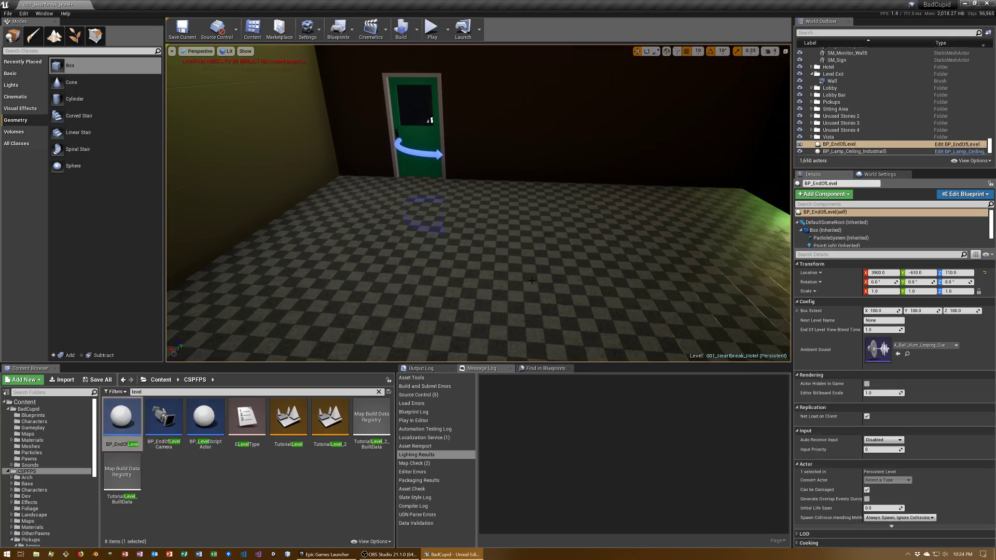
{"action": "key", "text": "f"}
{"action": "right_click_drag", "start_coordinate": [521, 280], "coordinate": [521, 280]}
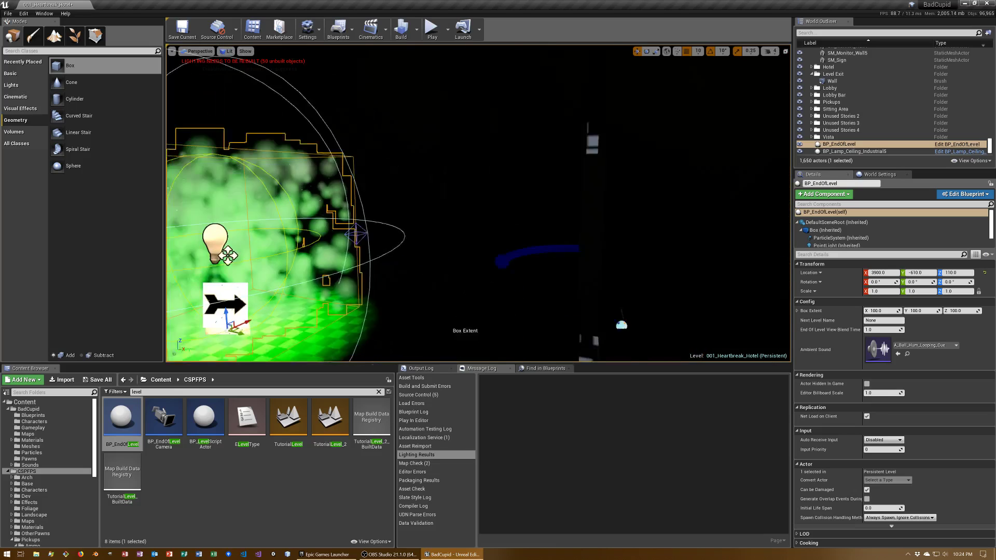
{"action": "right_click_drag", "start_coordinate": [466, 206], "coordinate": [467, 206]}
{"action": "key", "text": "f"}
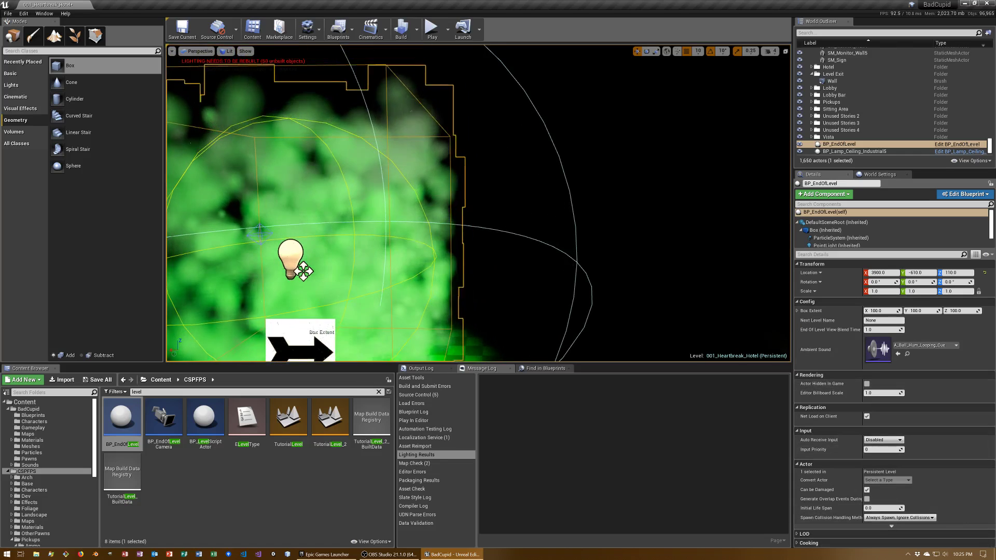
Set the trigger's Box component extent to X 300 and Y 300.
{"action": "left_click", "coordinate": [824, 229]}
{"action": "left_click", "coordinate": [877, 324]}
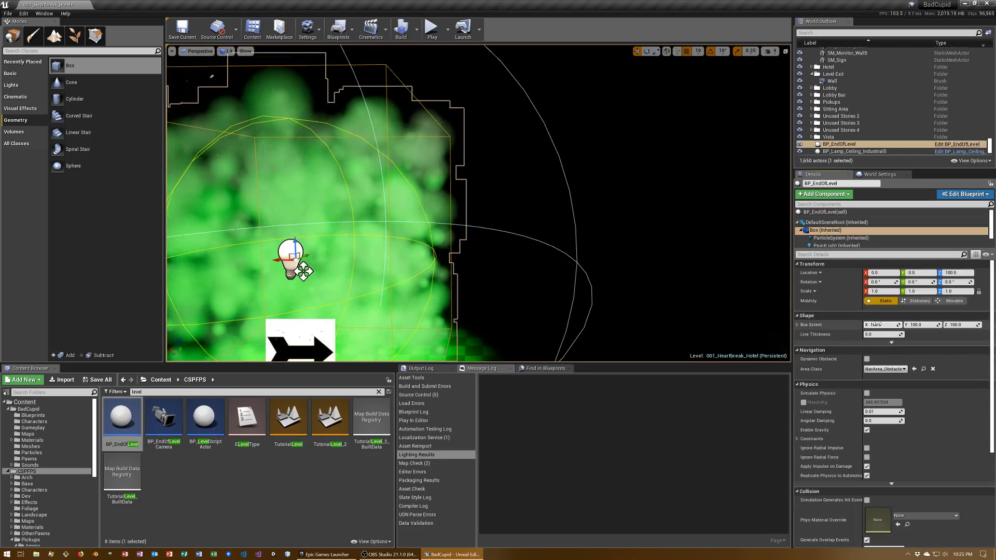
{"action": "type", "text": "500"}
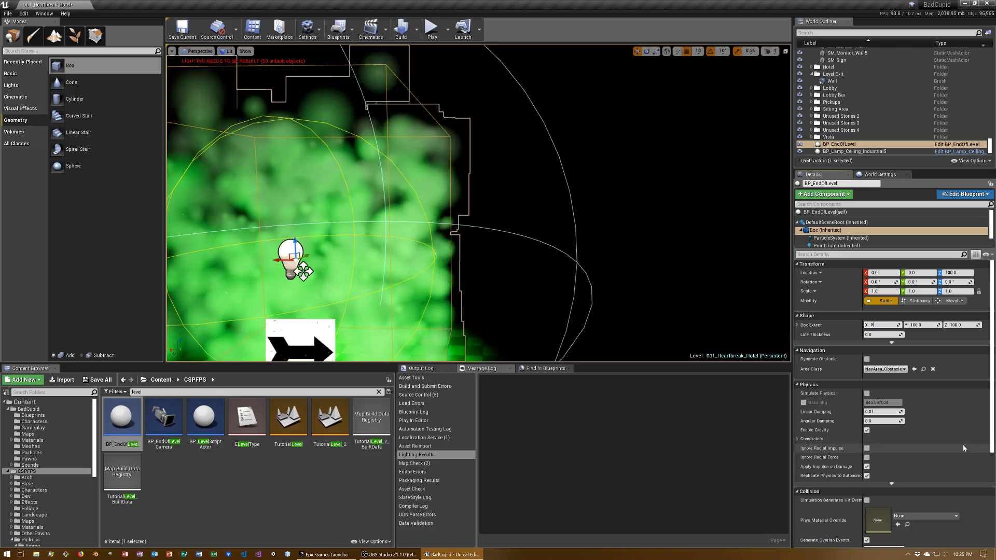
{"action": "key", "text": "Return"}
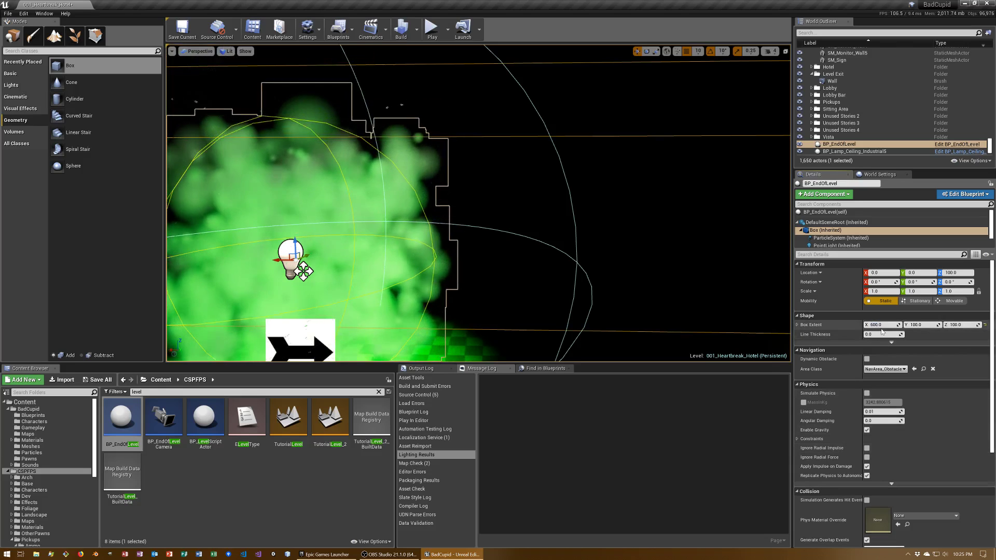
{"action": "left_click", "coordinate": [879, 324]}
{"action": "type", "text": "300"}
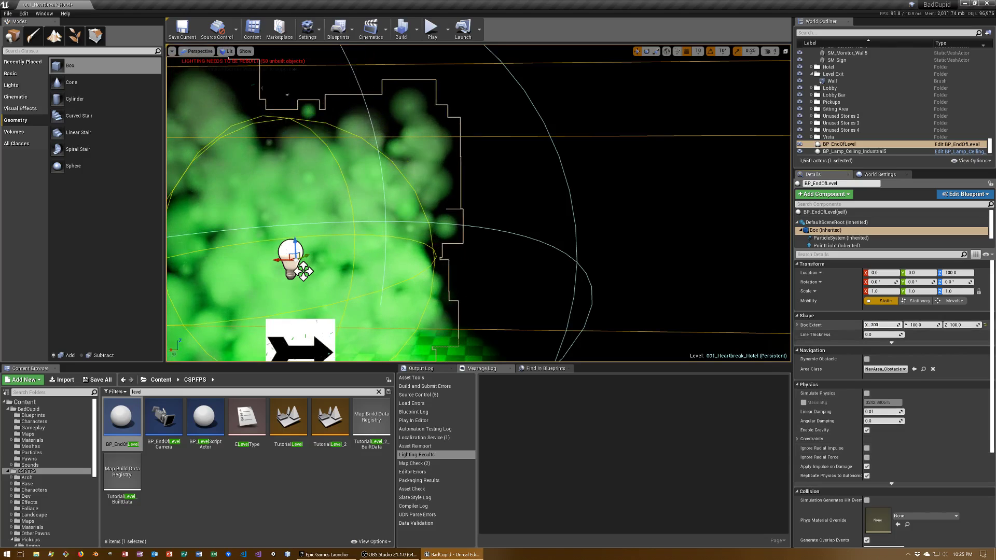
{"action": "key", "text": "Return"}
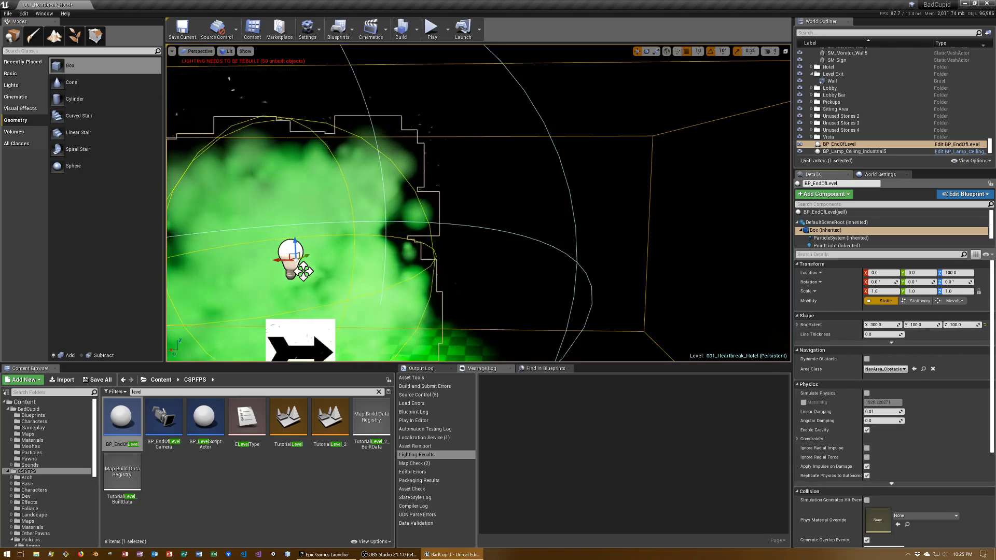
{"action": "key", "text": "Tab"}
{"action": "type", "text": "3"}
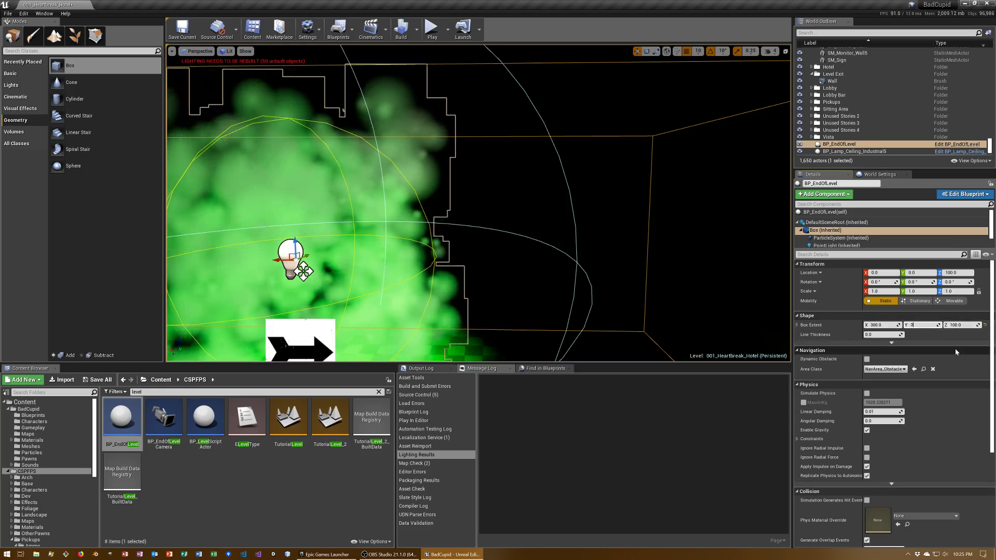
{"action": "type", "text": "00"}
{"action": "key", "text": "Return"}
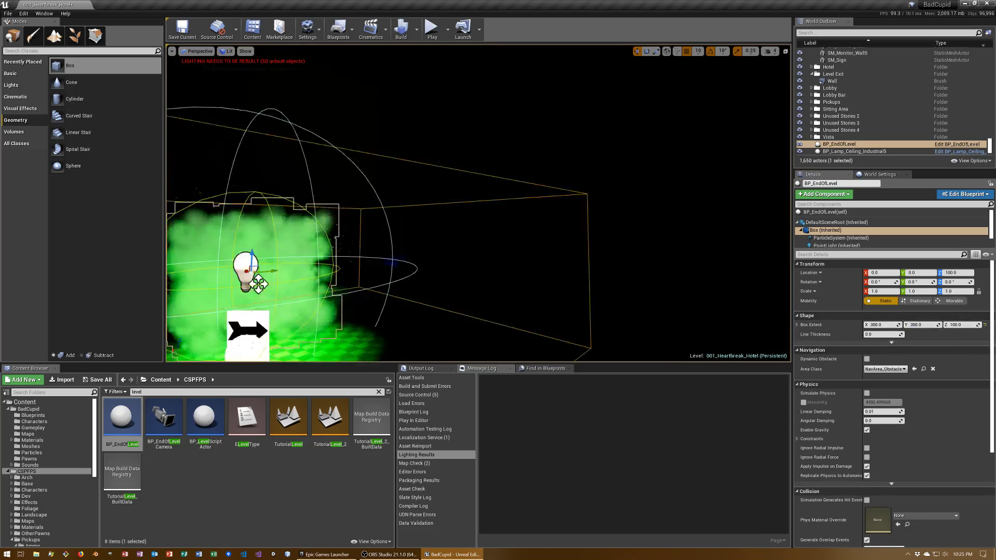
{"action": "key", "text": "f"}
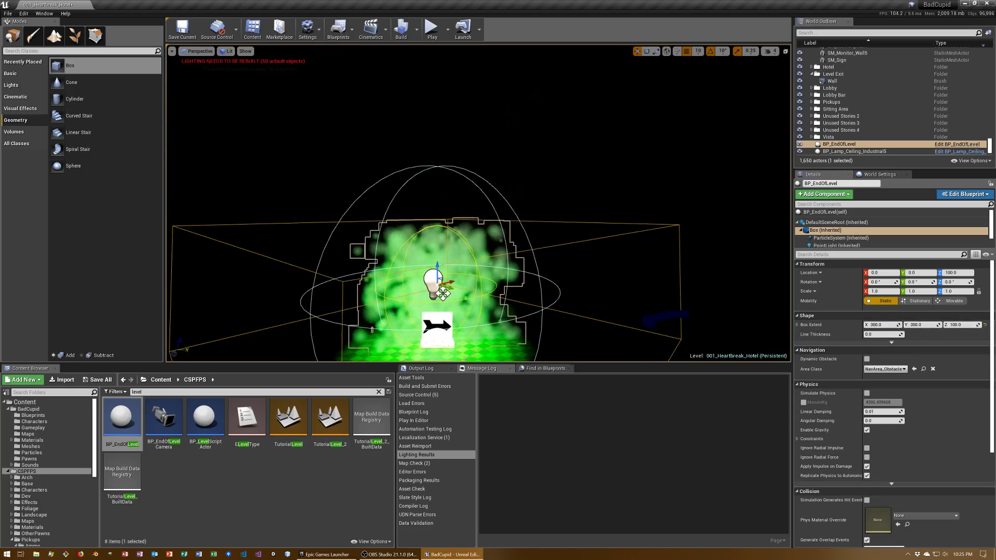
Shift the trigger box 140 units along Y, then select and frame the ceiling lamp.
{"action": "left_click_drag", "start_coordinate": [447, 283], "coordinate": [397, 252]}
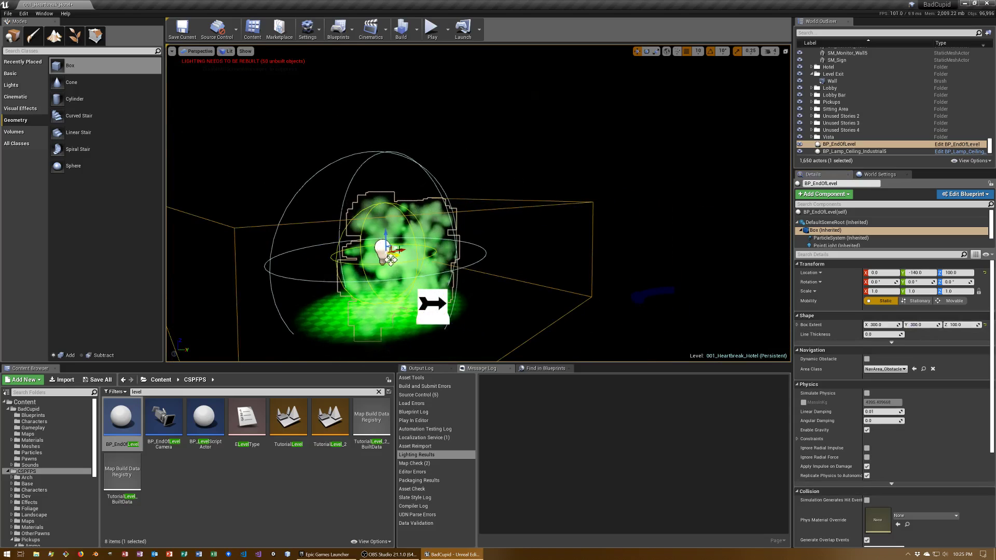
{"action": "scroll", "coordinate": [478, 202], "scroll_direction": "up", "scroll_amount": 8}
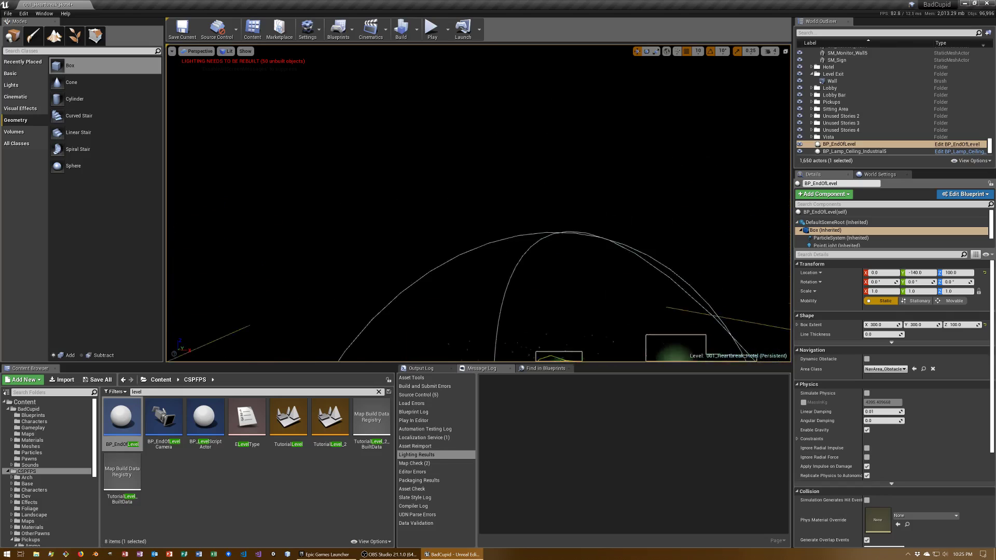
{"action": "scroll", "coordinate": [478, 202], "scroll_direction": "up", "scroll_amount": 3}
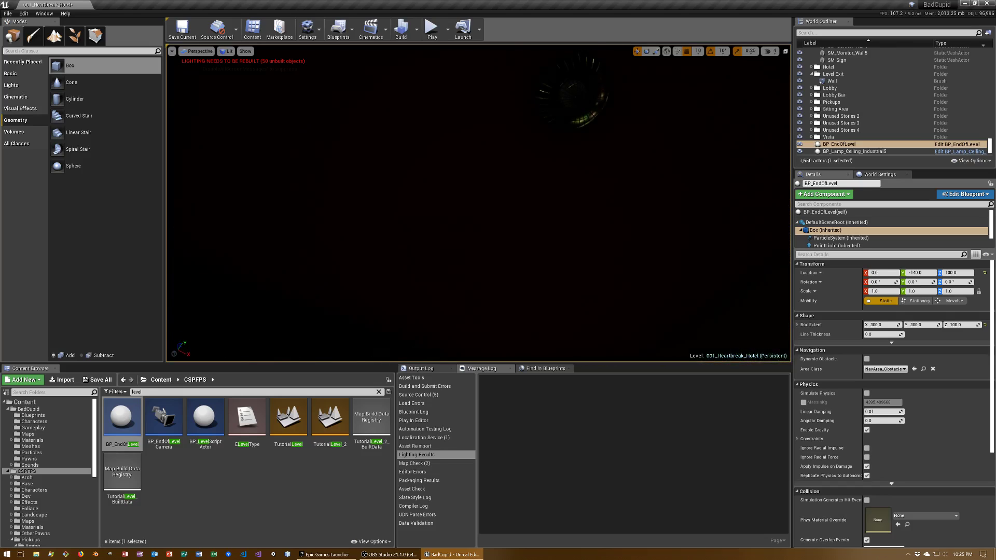
{"action": "left_click", "coordinate": [573, 94]}
{"action": "key", "text": "f"}
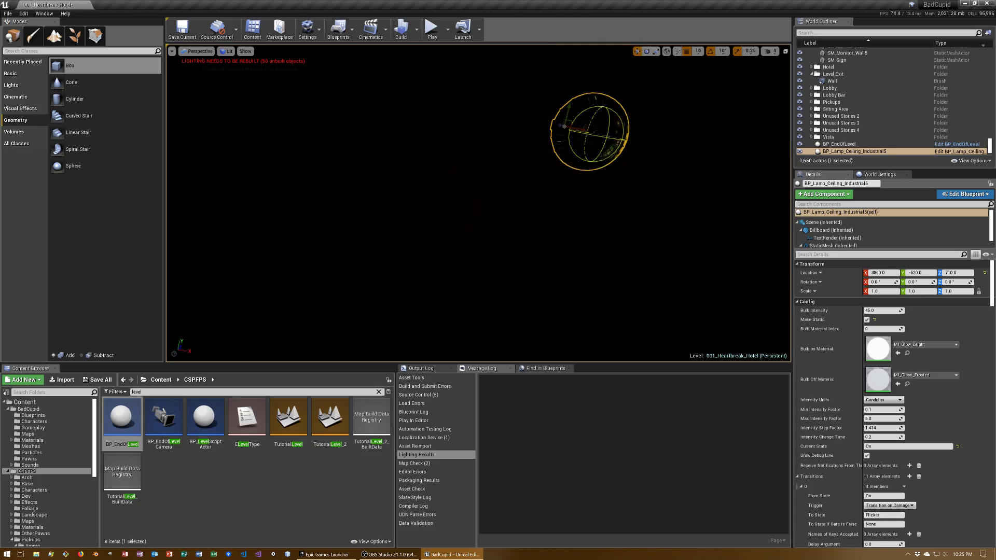
{"action": "key", "text": "ctrl+a"}
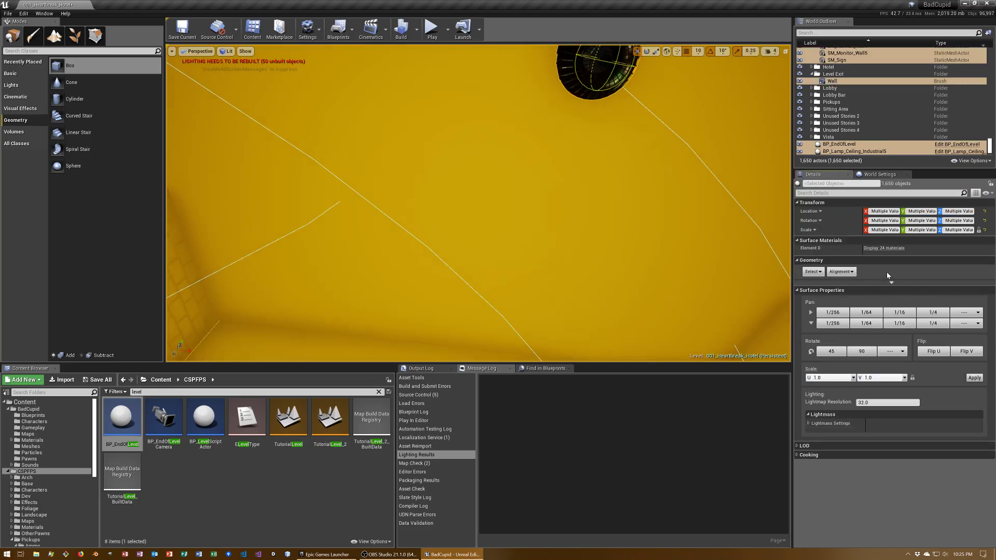
{"action": "key", "text": "ctrl+z"}
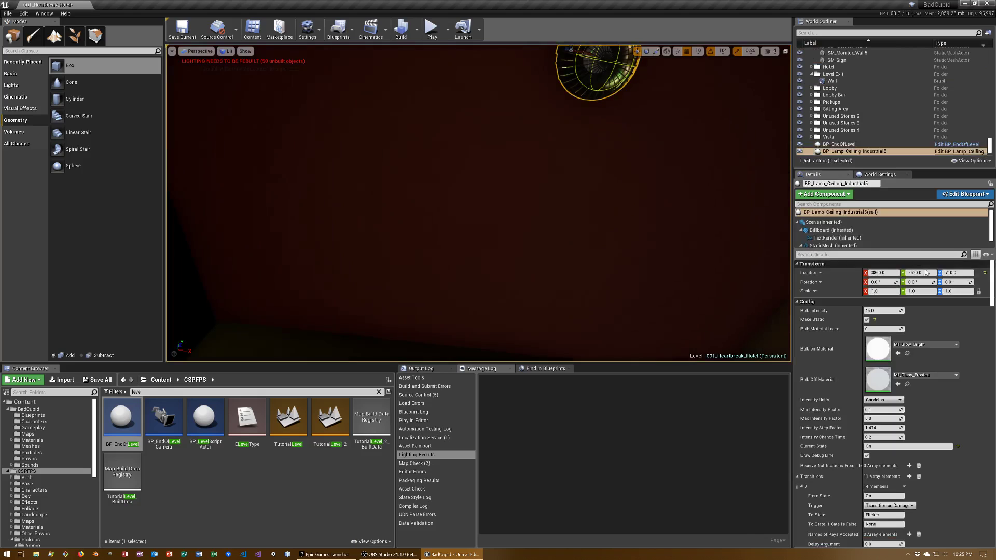
Select the exit-area wall brush, move it to Y -1230, and fly to the green door.
{"action": "key", "text": "f"}
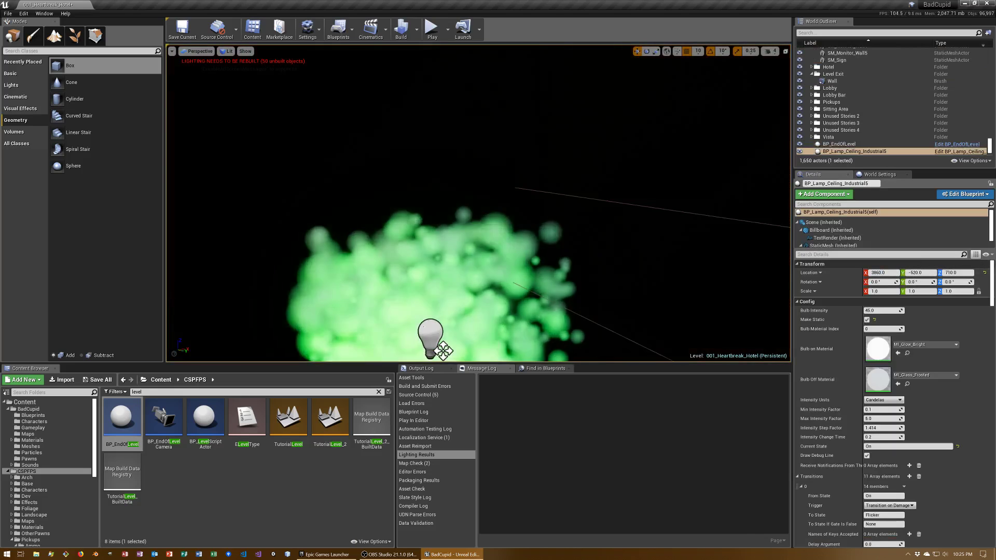
{"action": "left_click", "coordinate": [839, 143]}
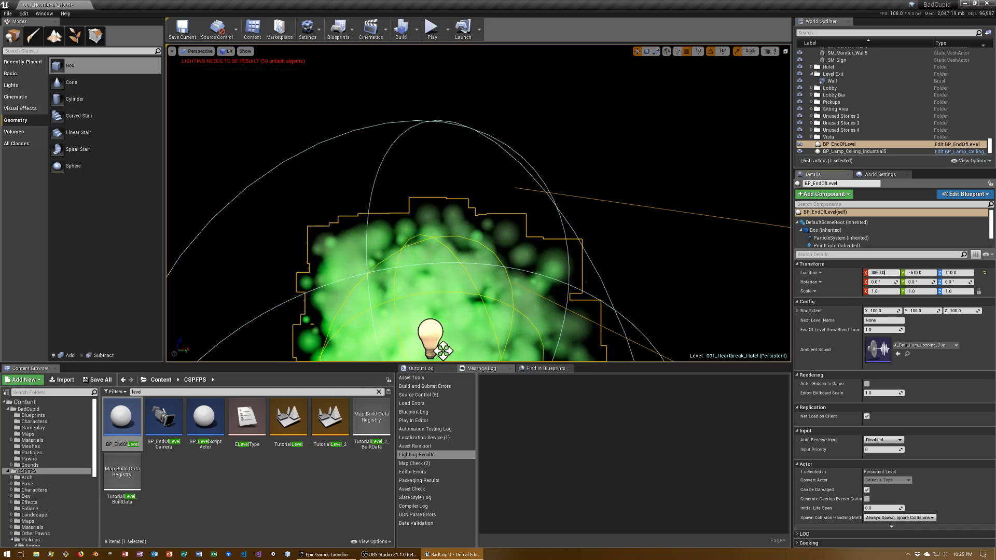
{"action": "right_click", "coordinate": [338, 193]}
{"action": "right_click_drag", "start_coordinate": [337, 193], "coordinate": [433, 327]}
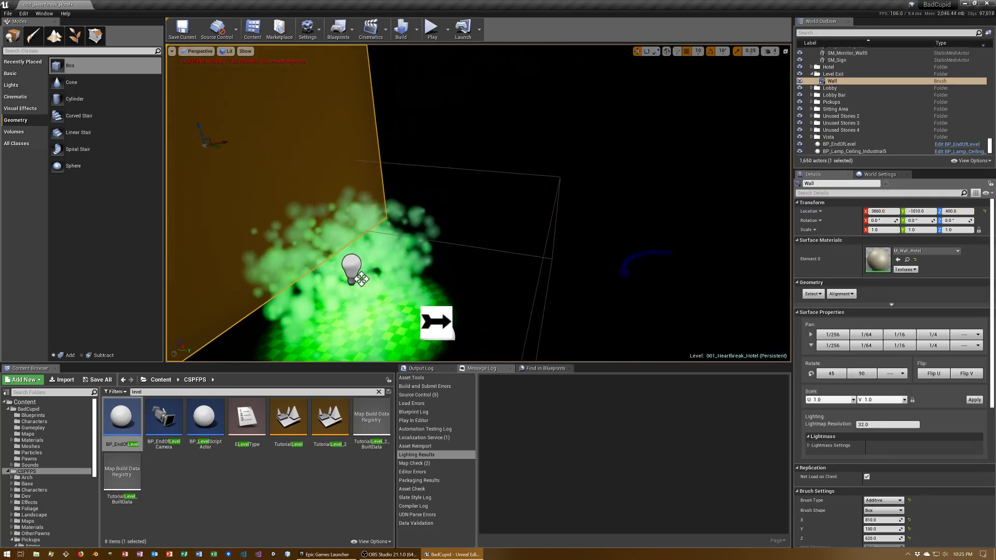
{"action": "right_click_drag", "start_coordinate": [399, 161], "coordinate": [399, 161]}
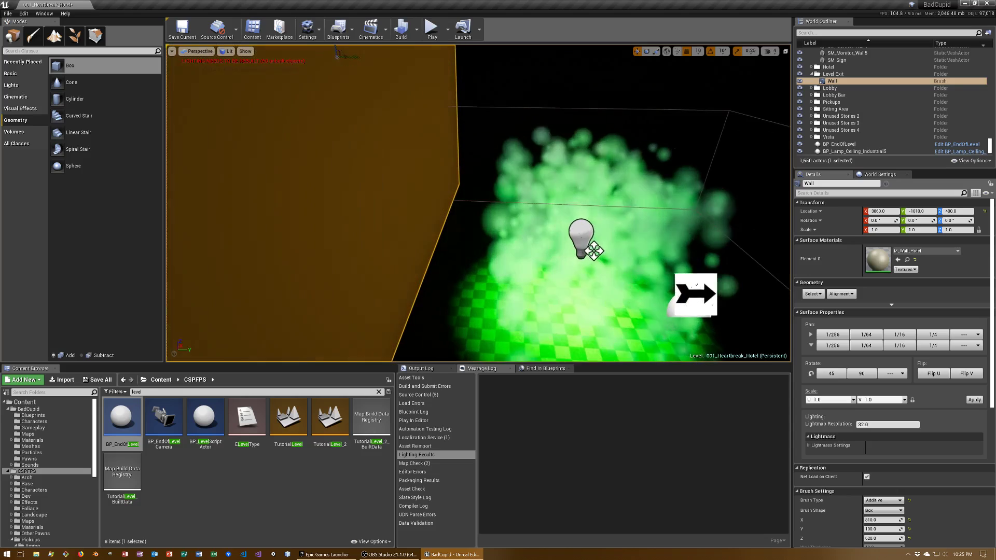
{"action": "right_click_drag", "start_coordinate": [400, 161], "coordinate": [399, 161]}
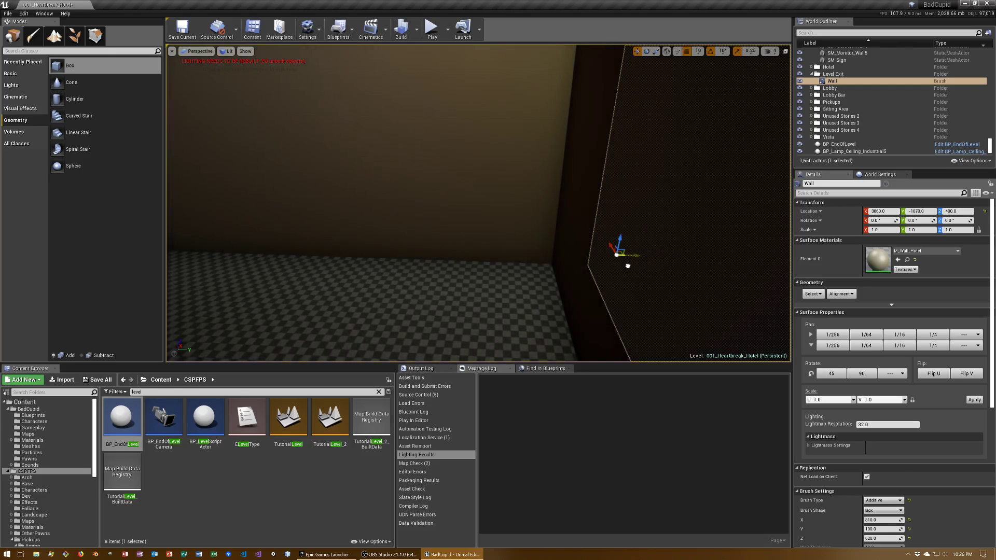
{"action": "right_click_drag", "start_coordinate": [564, 222], "coordinate": [596, 218]}
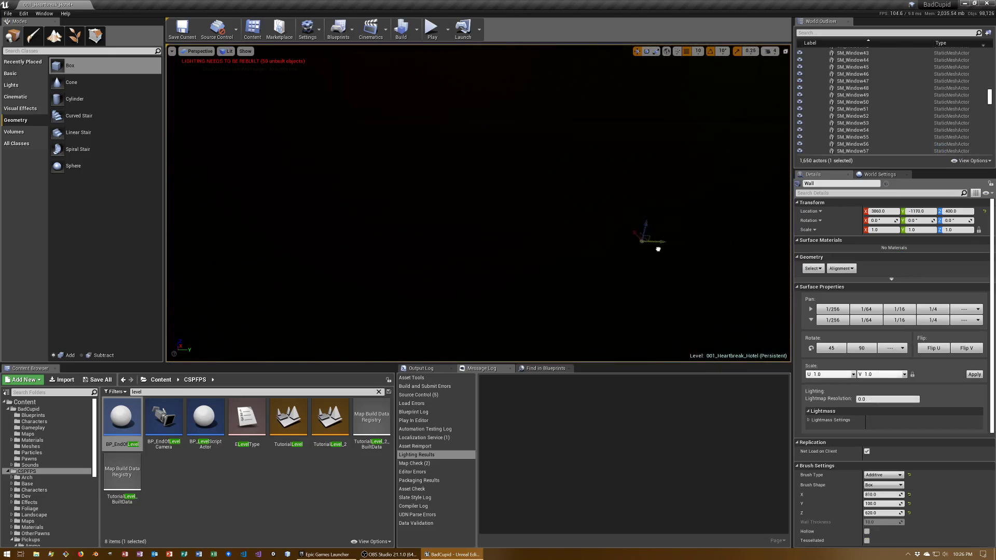
{"action": "right_click_drag", "start_coordinate": [615, 253], "coordinate": [612, 258]}
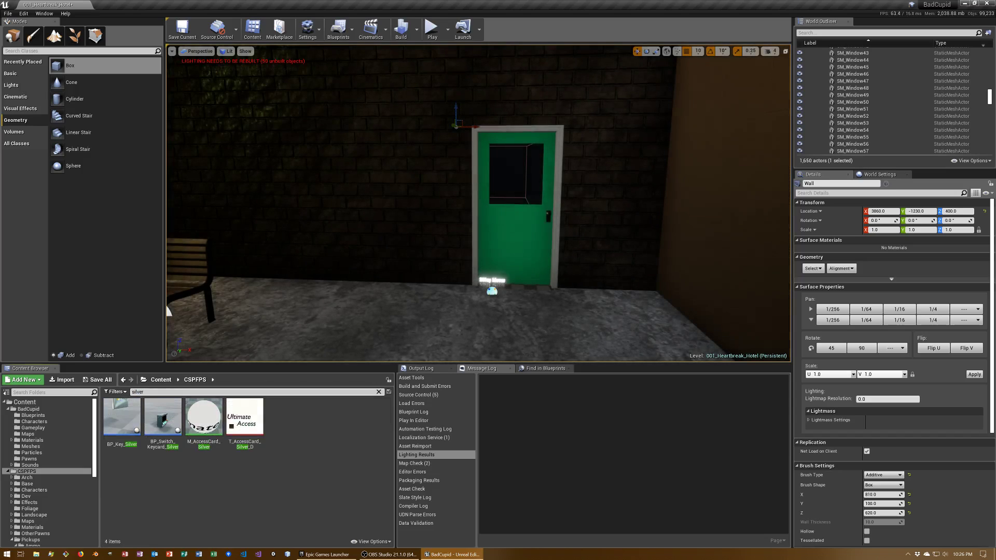
Mount BP_Switch_Keycard_Silver on the wall beside the green door, rotated 90° to sit flat.
{"action": "left_click_drag", "start_coordinate": [162, 417], "coordinate": [417, 255]}
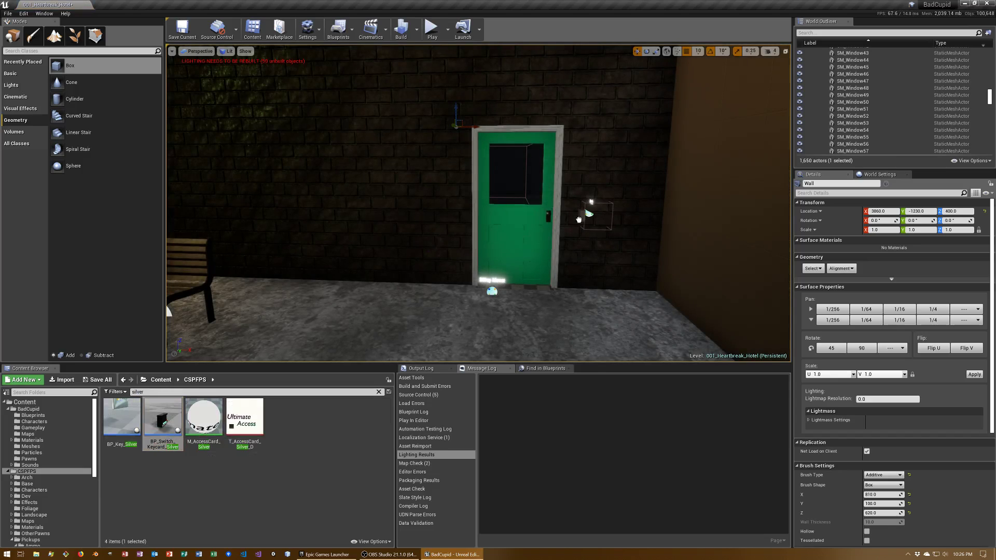
{"action": "left_click_drag", "start_coordinate": [578, 220], "coordinate": [582, 225]}
{"action": "key", "text": "e"}
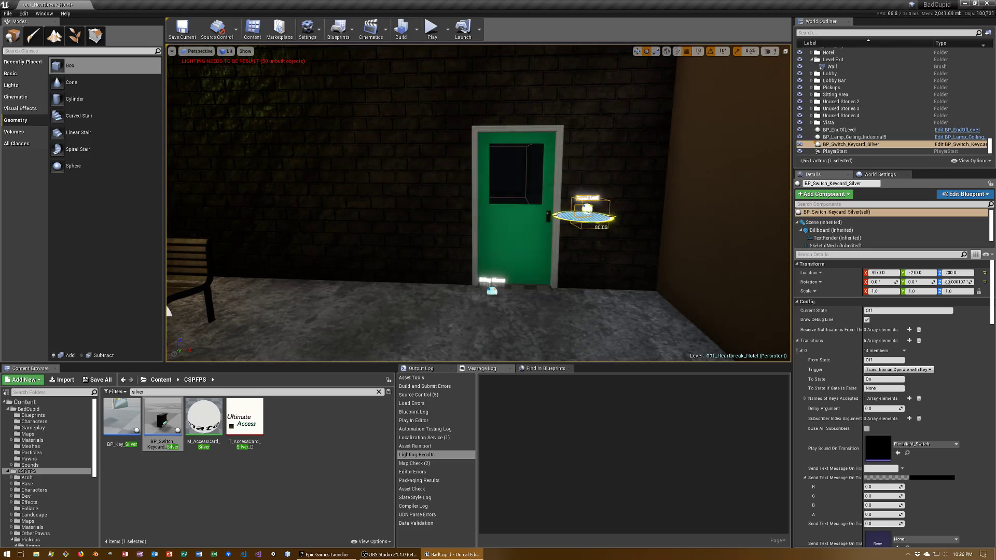
{"action": "left_click_drag", "start_coordinate": [581, 225], "coordinate": [593, 239]}
{"action": "scroll", "coordinate": [593, 239], "scroll_direction": "up", "scroll_amount": 5}
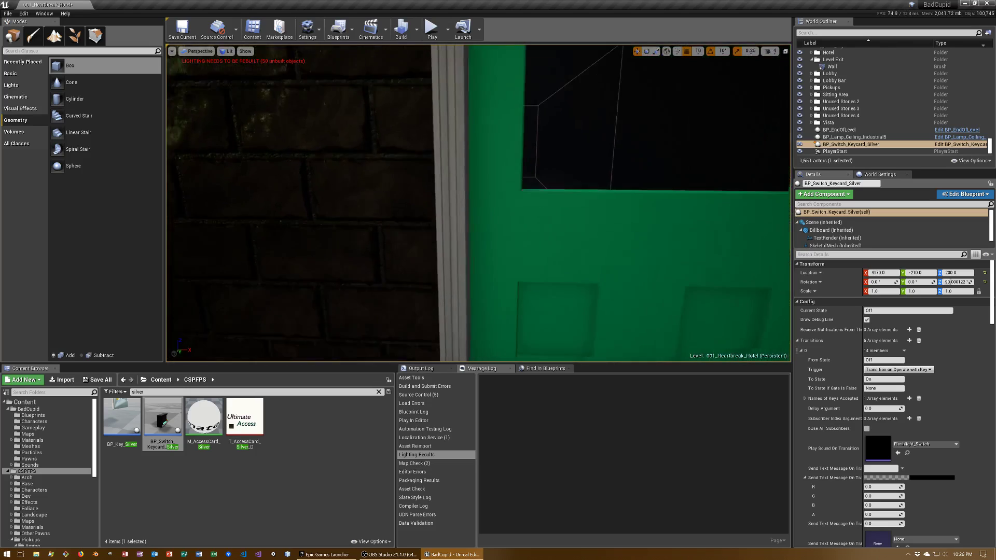
{"action": "scroll", "coordinate": [593, 239], "scroll_direction": "down", "scroll_amount": 3}
{"action": "left_click", "coordinate": [593, 239]}
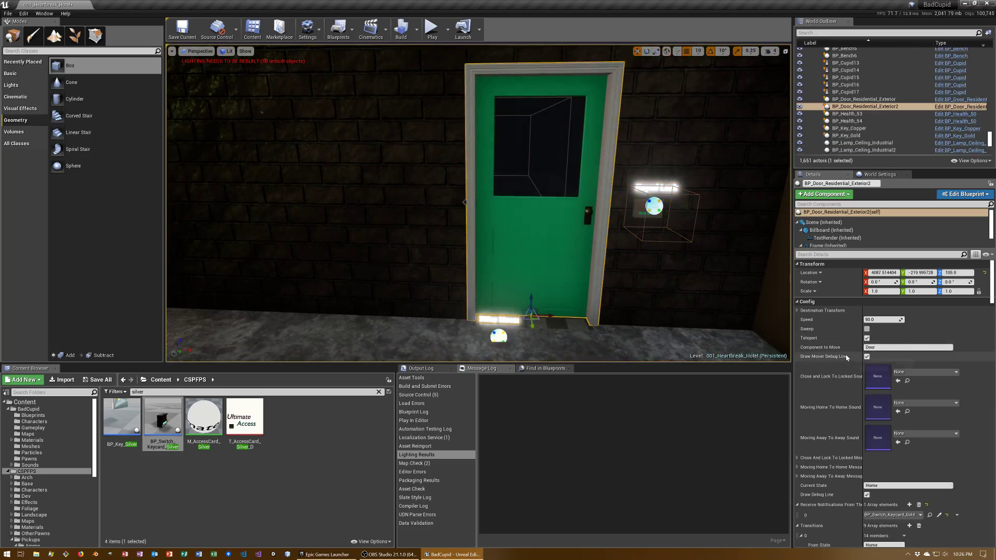
Point the green door's Receive Notifications at BP_Switch_Keycard_Silver and save 001_Heartbreak_Hotel.
{"action": "scroll", "coordinate": [846, 359], "scroll_direction": "down", "scroll_amount": 1}
{"action": "scroll", "coordinate": [847, 359], "scroll_direction": "down", "scroll_amount": 1}
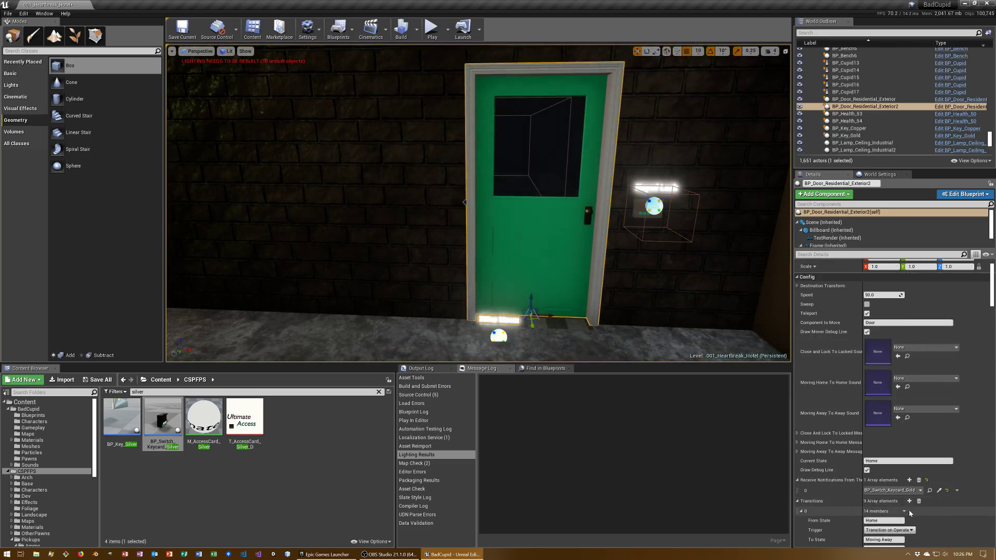
{"action": "left_click", "coordinate": [937, 491]}
{"action": "left_click", "coordinate": [652, 207]}
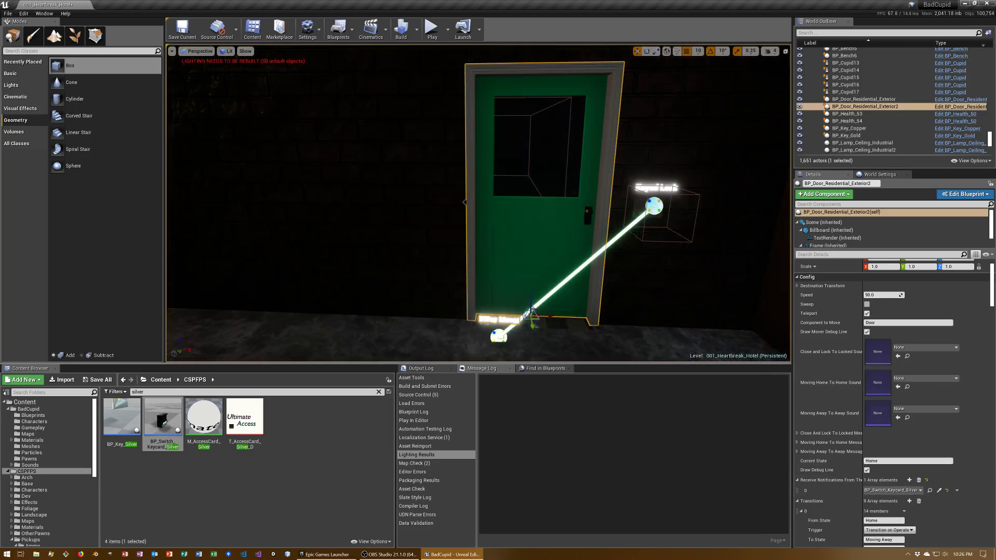
{"action": "left_click", "coordinate": [614, 284]}
{"action": "key", "text": "ctrl+s"}
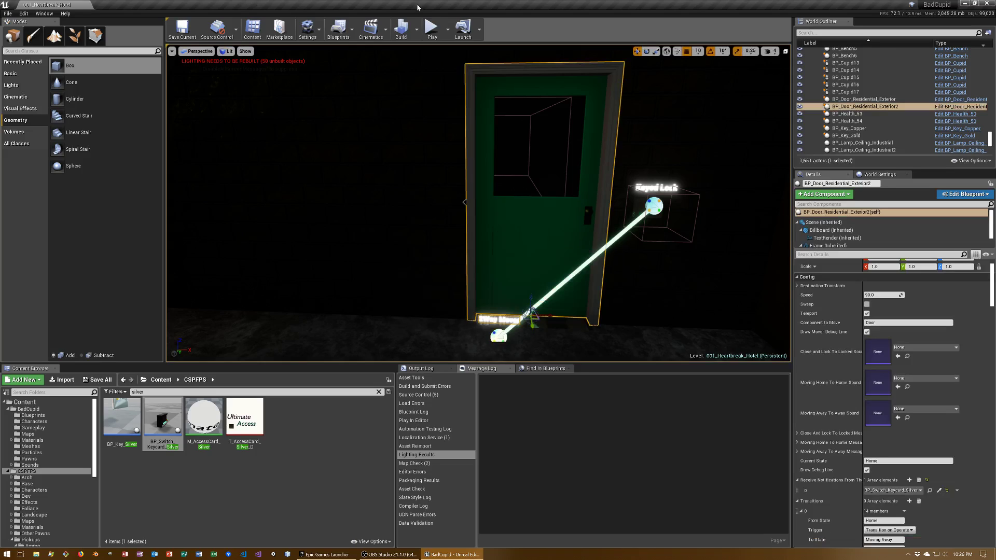
Build the level's lighting and navigation, then clear the 'silver' Content Browser filter.
{"action": "left_click", "coordinate": [401, 29]}
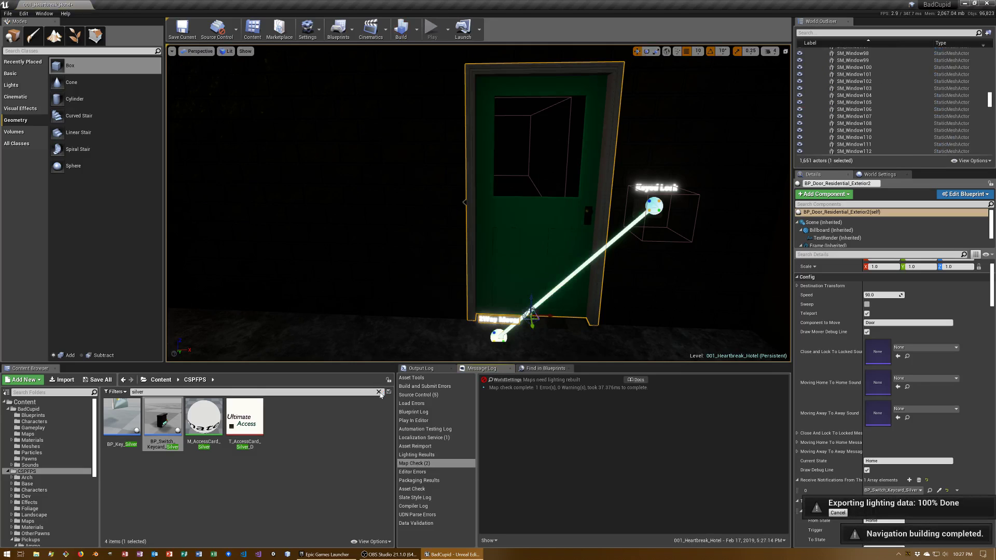
{"action": "left_click", "coordinate": [379, 392]}
Save the map while the lighting build completes.
{"action": "key", "text": "ctrl+s"}
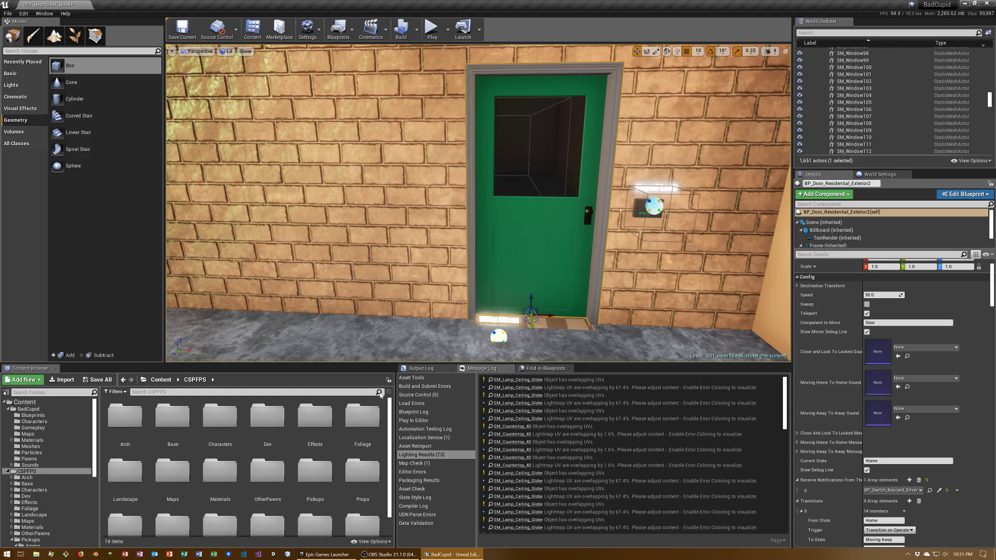
Save 001_Heartbreak_Hotel and look toward the bar's lit green pendant lamps.
{"action": "key", "text": "ctrl+s"}
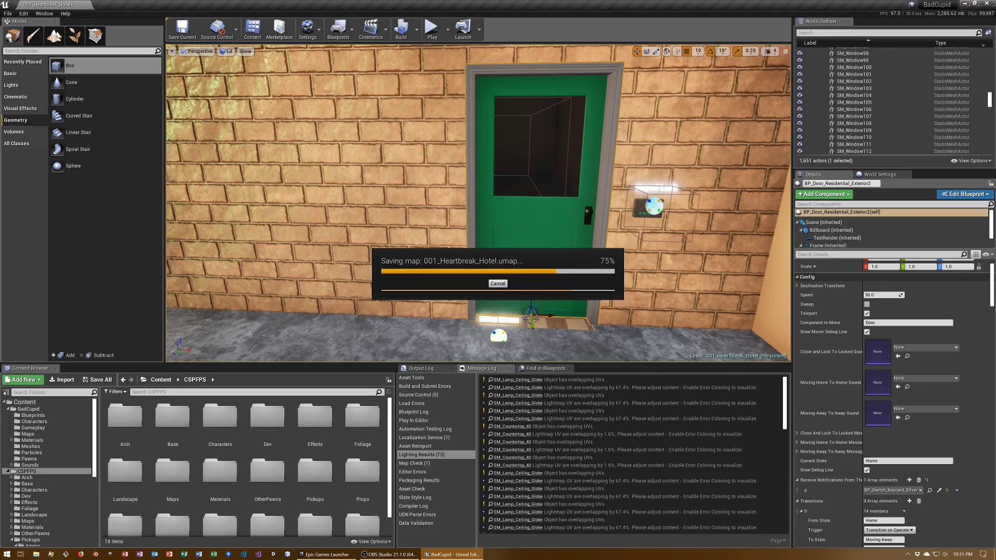
{"action": "right_click_drag", "start_coordinate": [565, 231], "coordinate": [519, 228]}
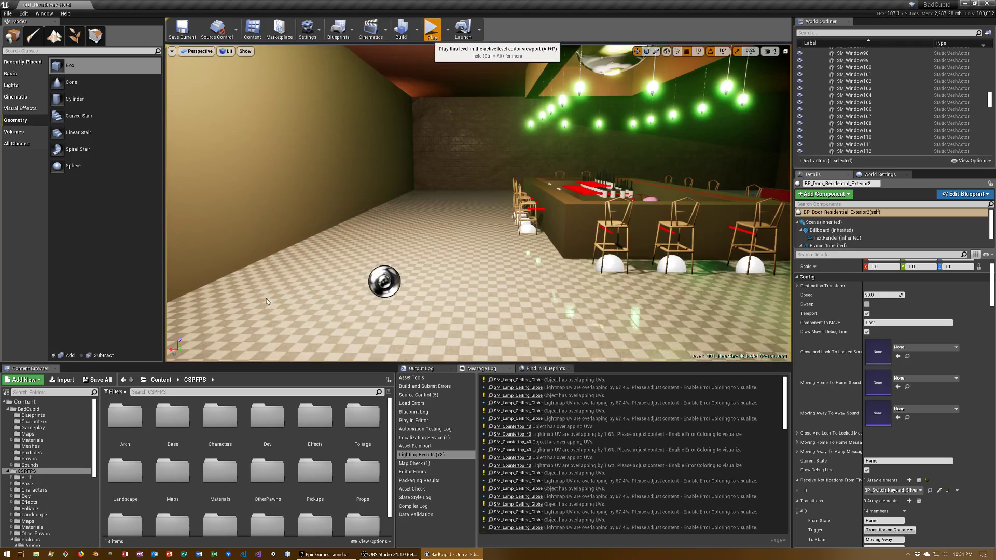
Start Play-in-Editor, walk through the lobby into the bar room, and kill the blue enemy.
{"action": "key", "text": "alt+p"}
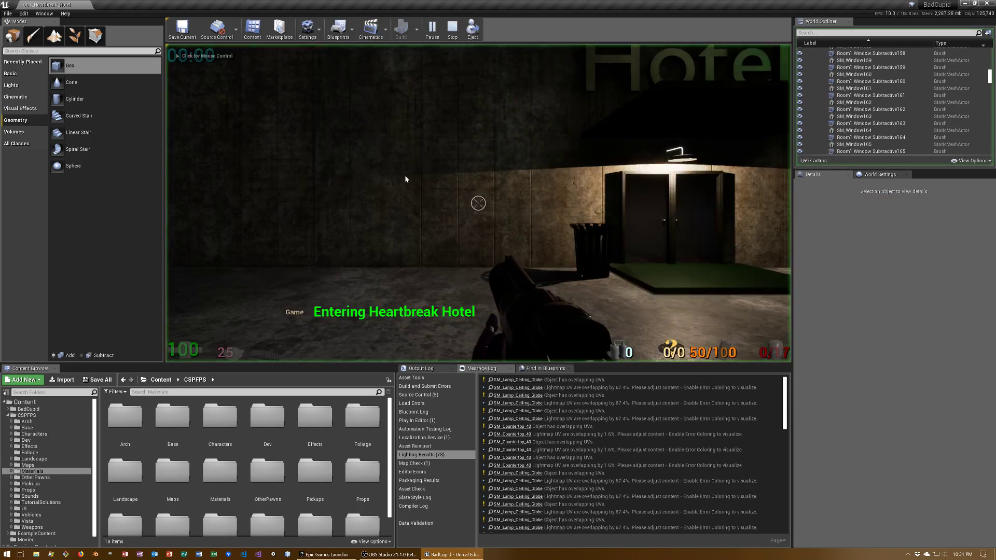
{"action": "key", "text": "w"}
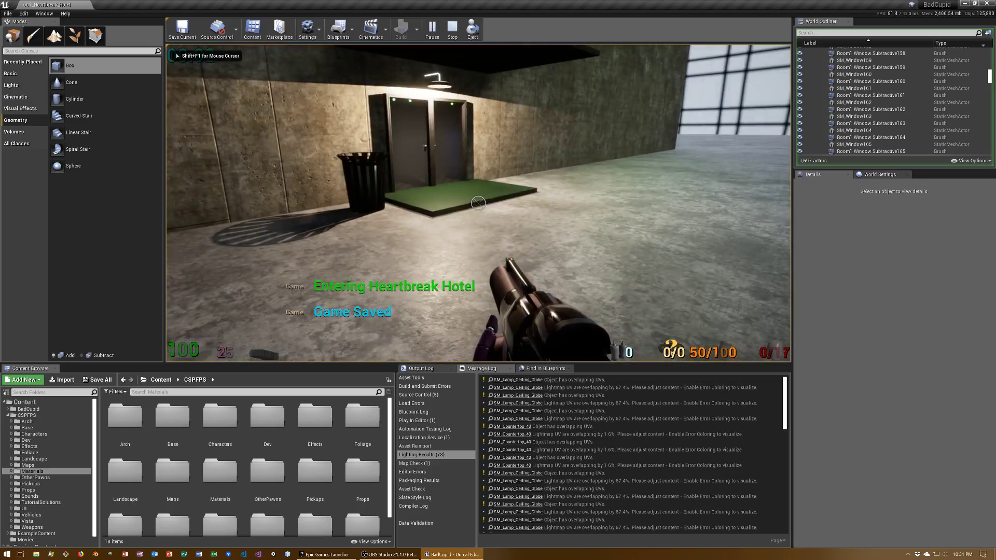
{"action": "key", "text": "w"}
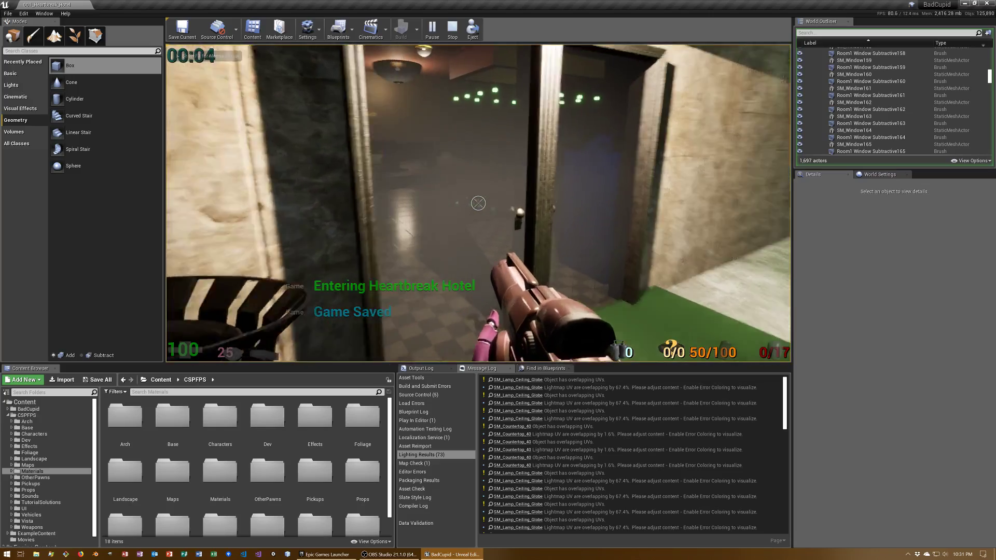
{"action": "key", "text": "w"}
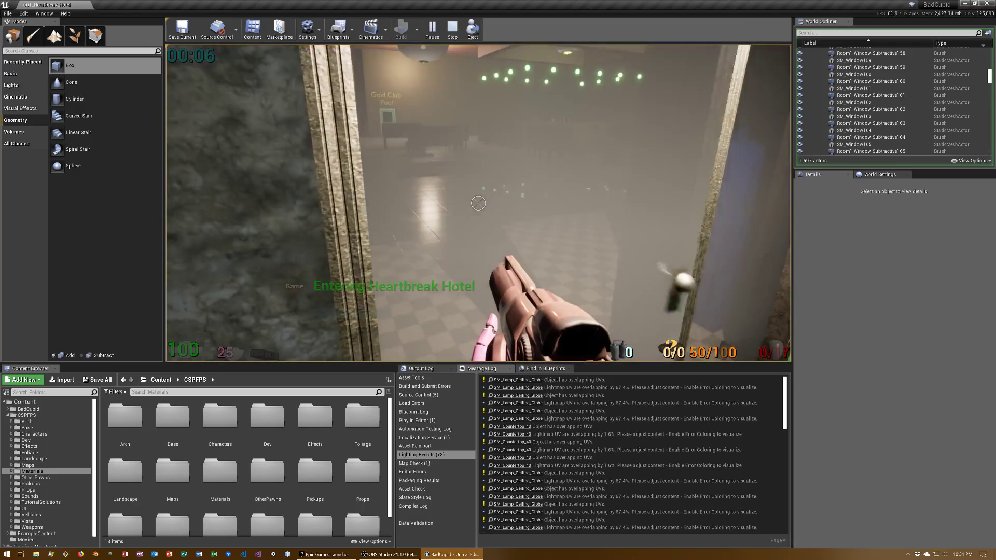
{"action": "key", "text": "w"}
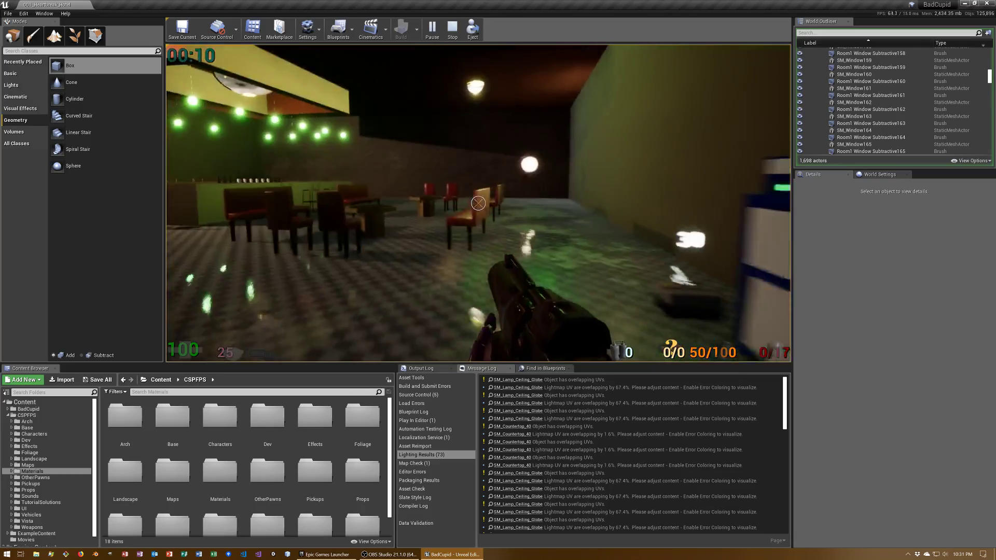
{"action": "left_click", "coordinate": [477, 203]}
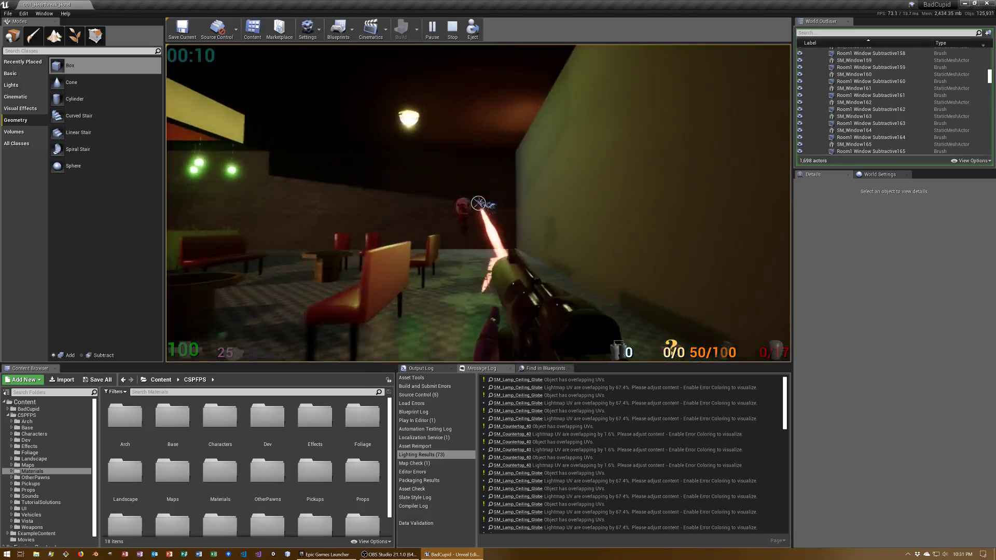
{"action": "left_click", "coordinate": [478, 202]}
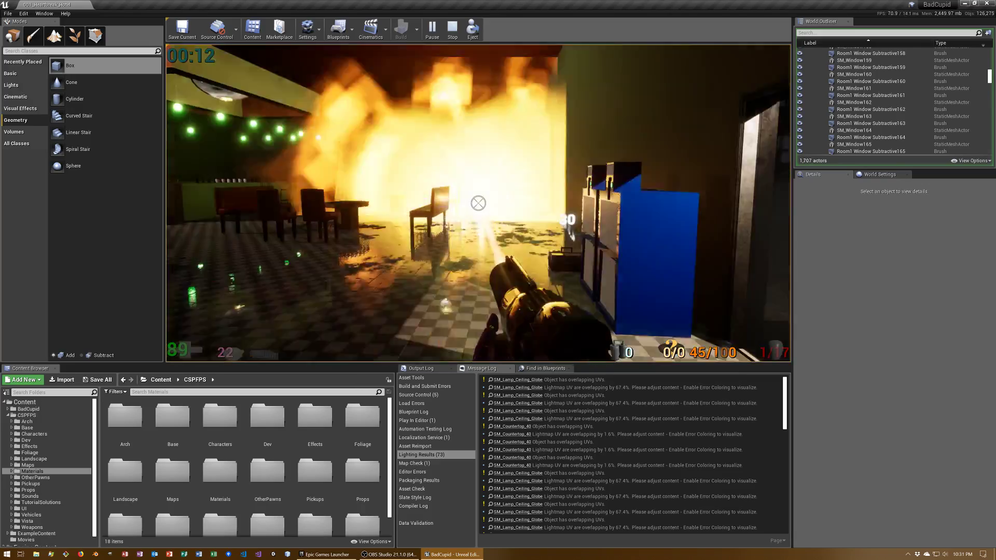
{"action": "key", "text": "w"}
Fight through the bar toward the staircase, firing into the dark room and pink corridor.
{"action": "key", "text": "w"}
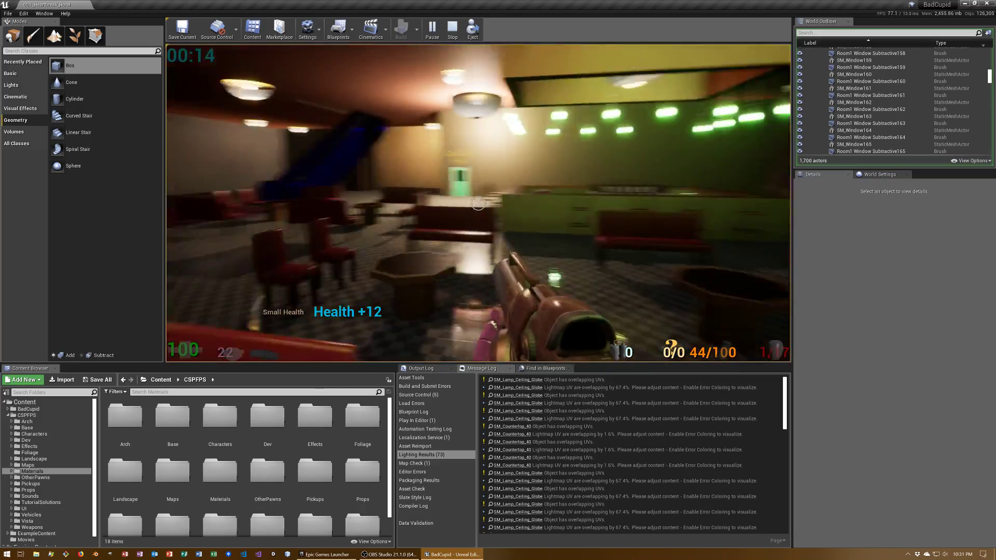
{"action": "left_click", "coordinate": [477, 202]}
{"action": "key", "text": "w"}
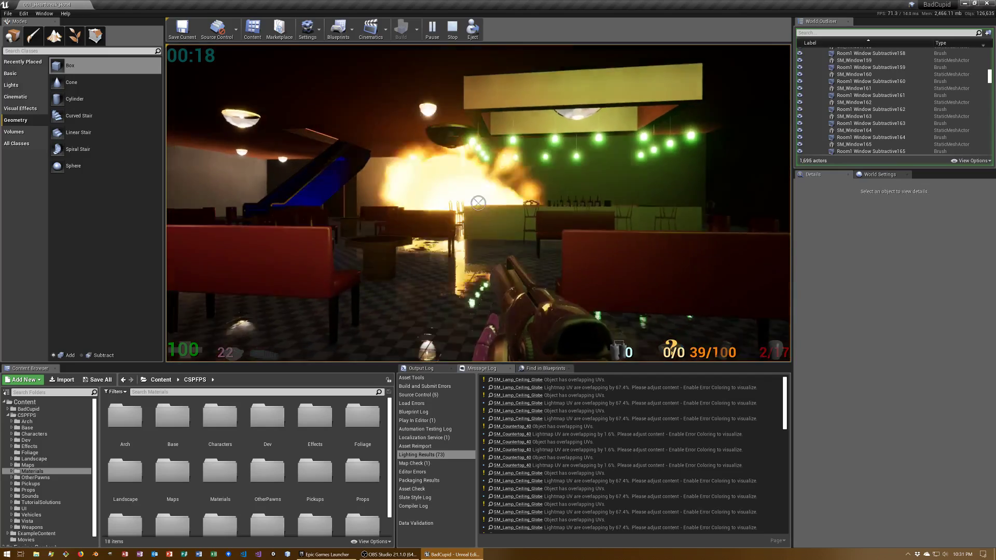
{"action": "key", "text": "w"}
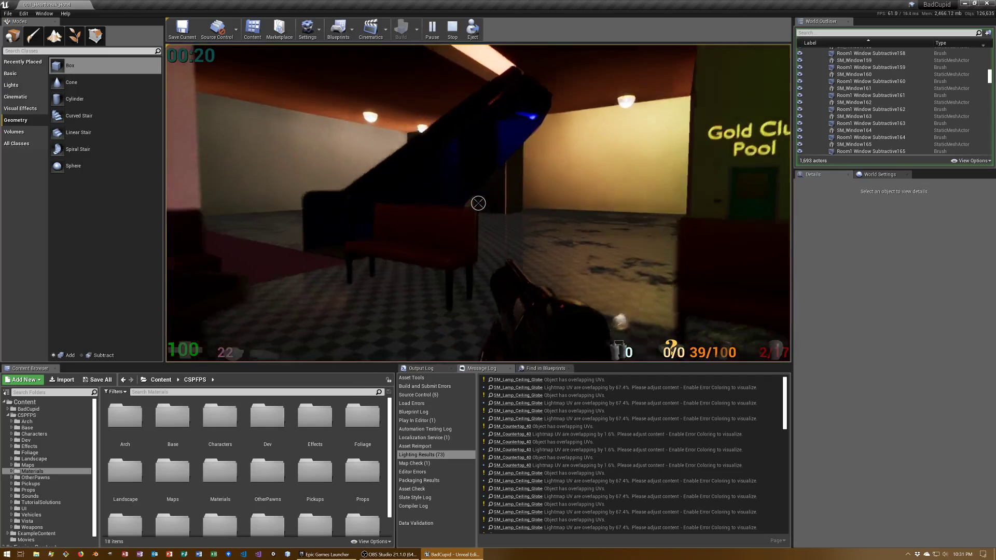
{"action": "key", "text": "w"}
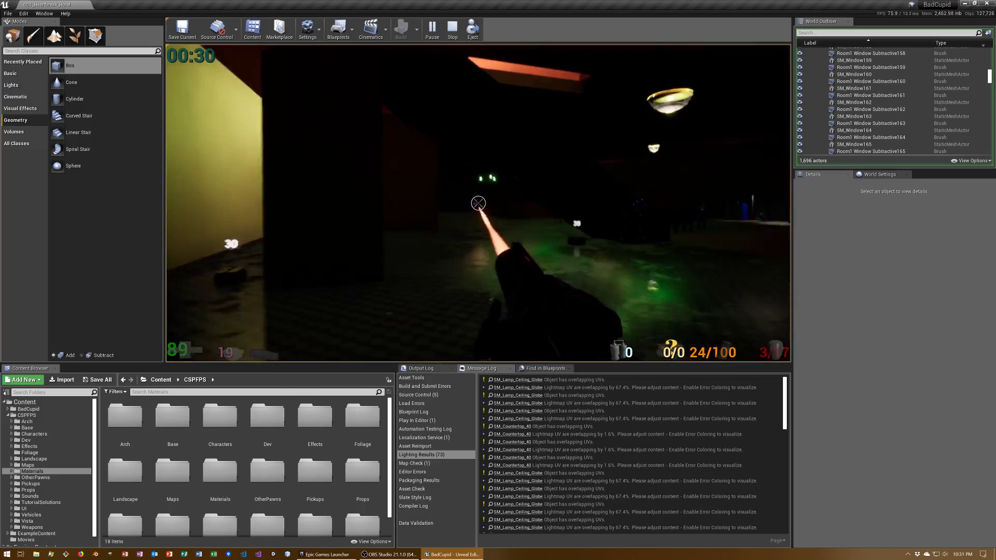
{"action": "left_click", "coordinate": [478, 203]}
{"action": "key", "text": "w"}
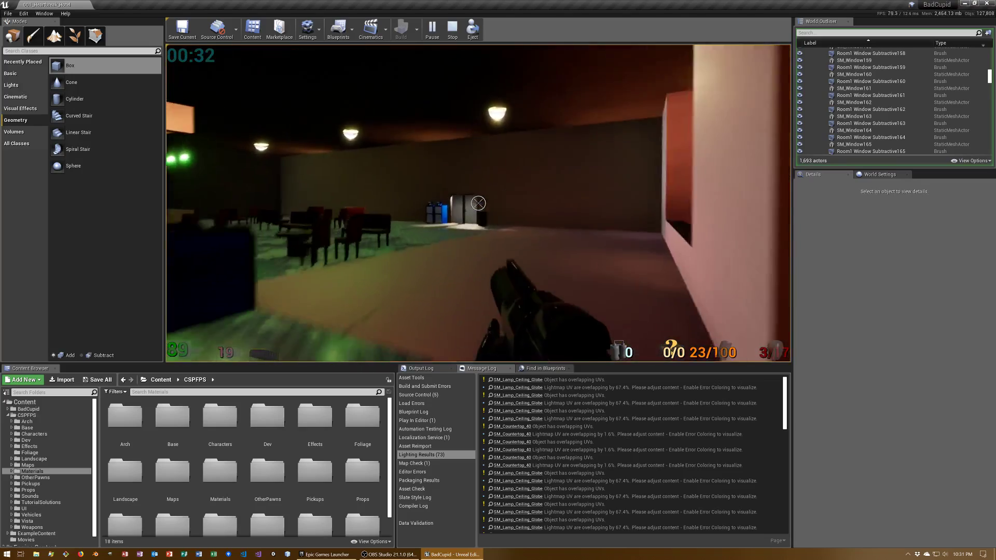
{"action": "left_click", "coordinate": [478, 203]}
{"action": "left_click", "coordinate": [478, 203]}
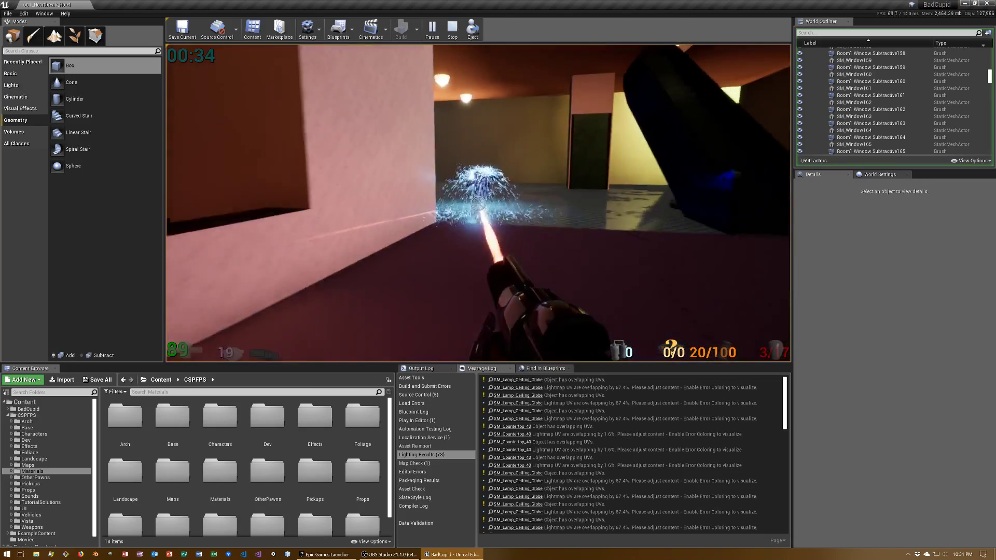
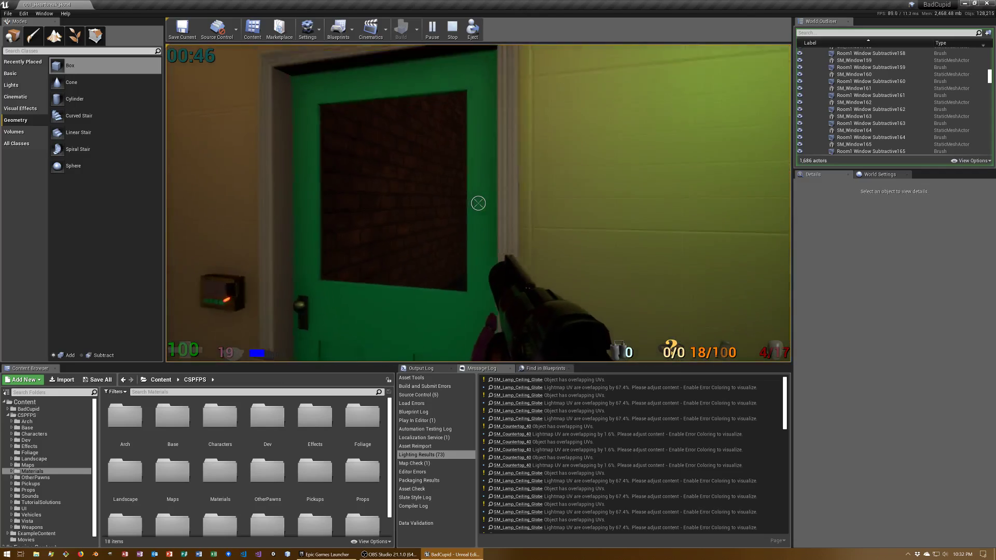
Check the keycard switch beside the green door and shoot the enemies in the room.
{"action": "key", "text": "e"}
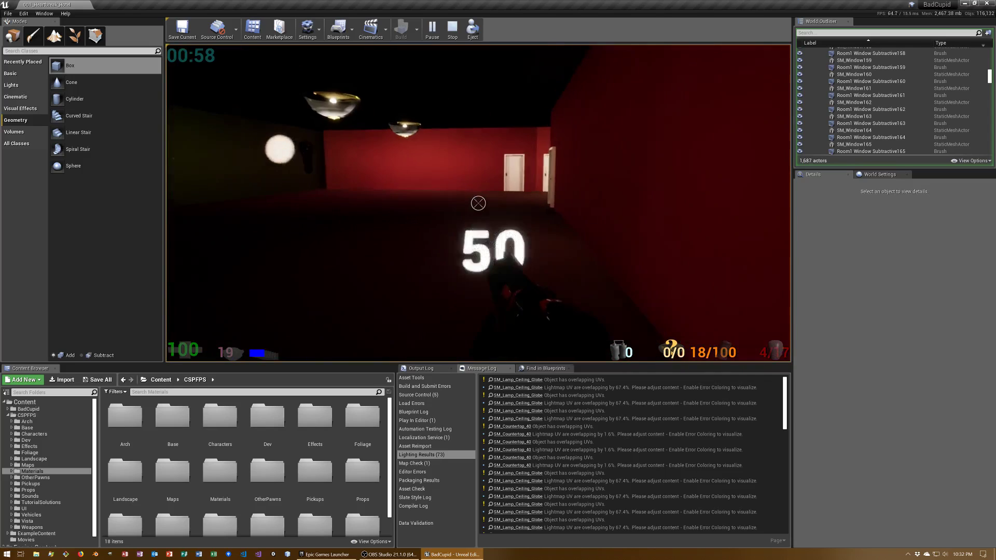
{"action": "left_click", "coordinate": [478, 203]}
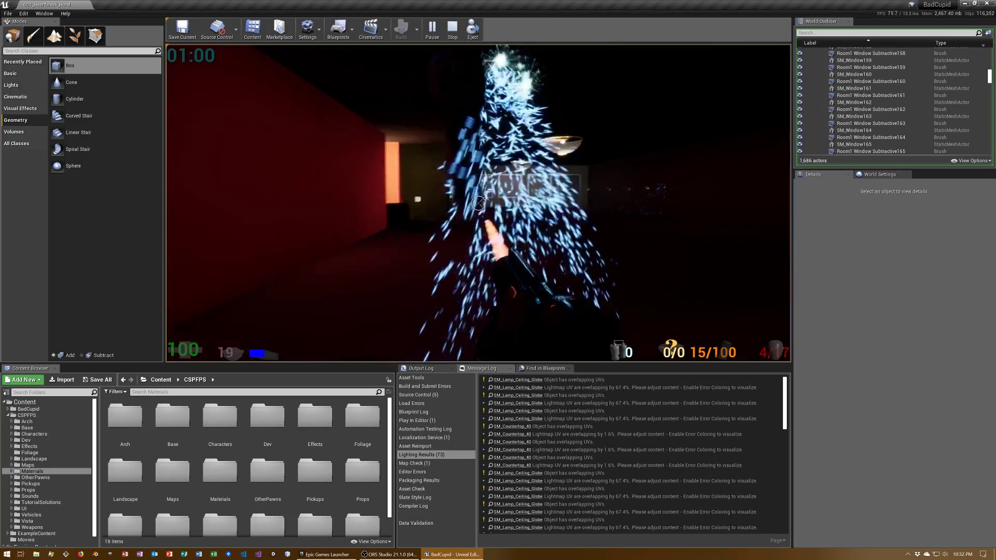
{"action": "left_click", "coordinate": [478, 203]}
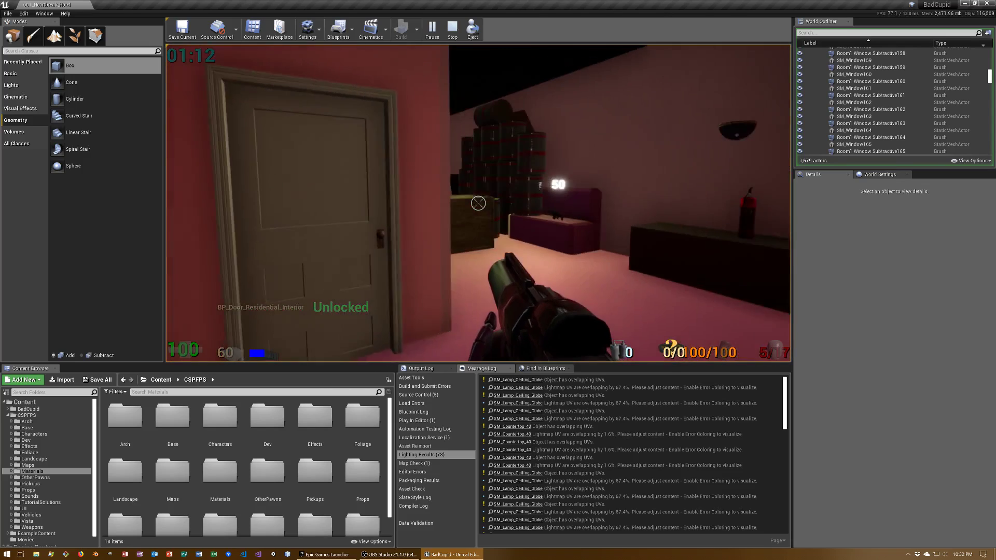
{"action": "left_click", "coordinate": [478, 203]}
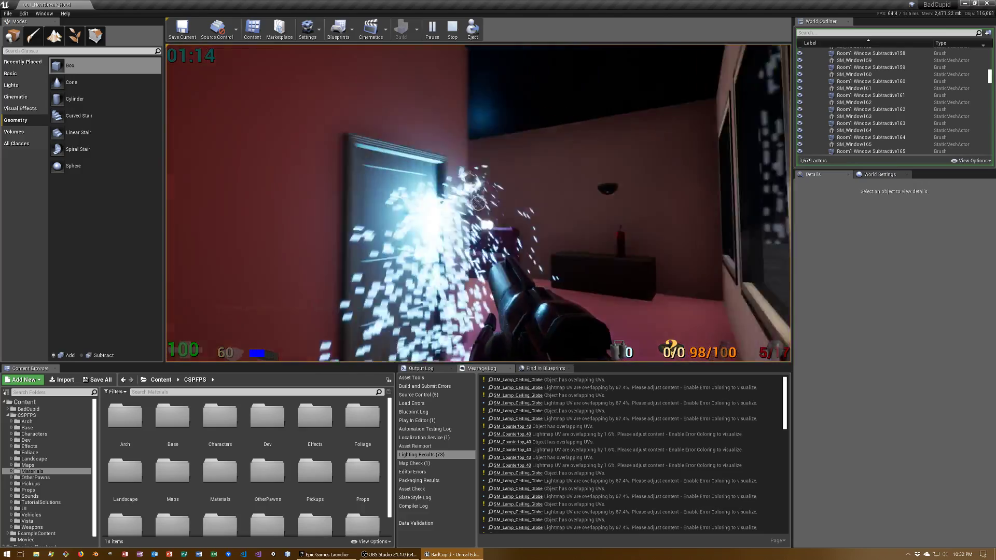
{"action": "left_click", "coordinate": [477, 203]}
{"action": "left_click", "coordinate": [477, 203]}
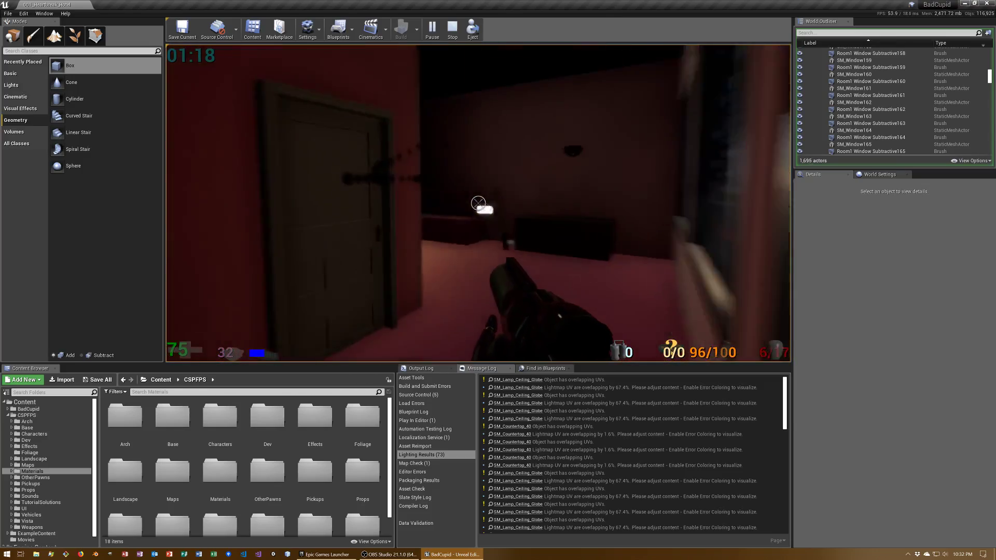
Cross the checkered room over the health pickup and shoot the target in the dark room.
{"action": "key", "text": "w"}
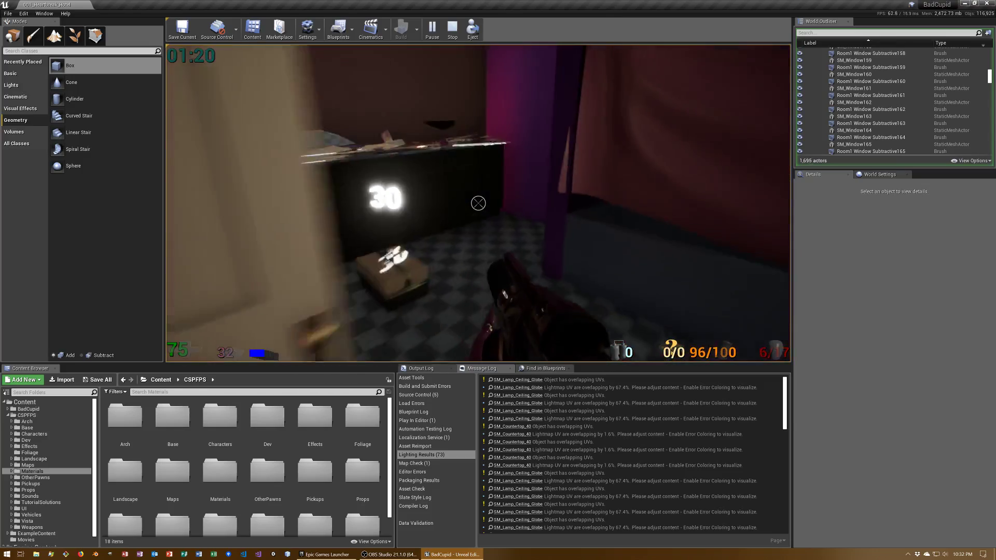
{"action": "key", "text": "w"}
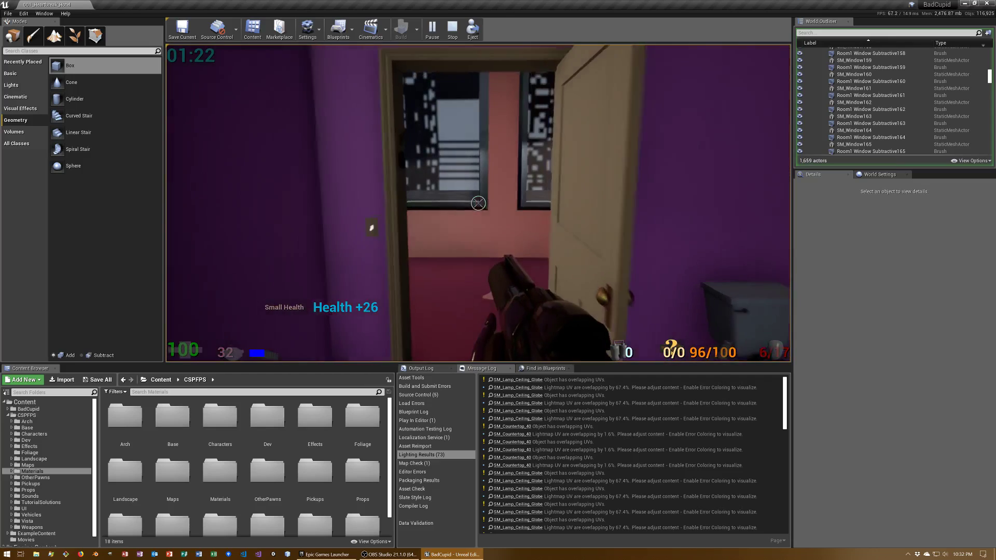
{"action": "key", "text": "w"}
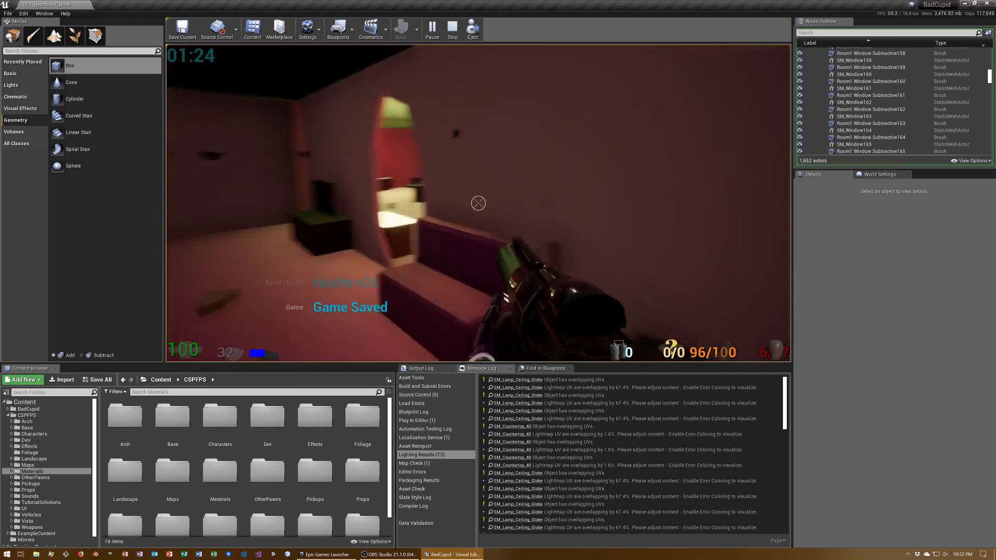
{"action": "left_click", "coordinate": [478, 203]}
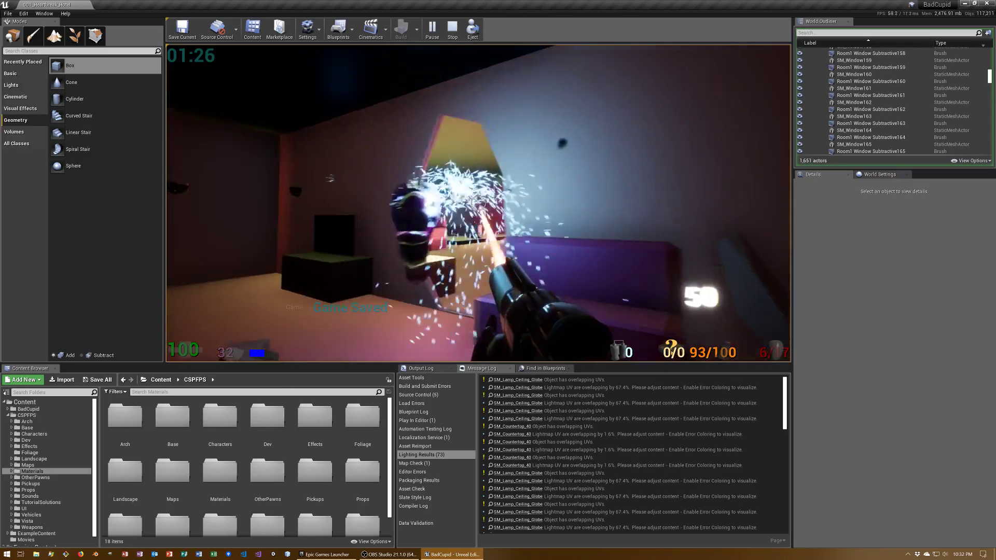
{"action": "left_click", "coordinate": [478, 203]}
{"action": "left_click", "coordinate": [478, 203]}
{"action": "left_click", "coordinate": [478, 202]}
{"action": "left_click", "coordinate": [478, 202]}
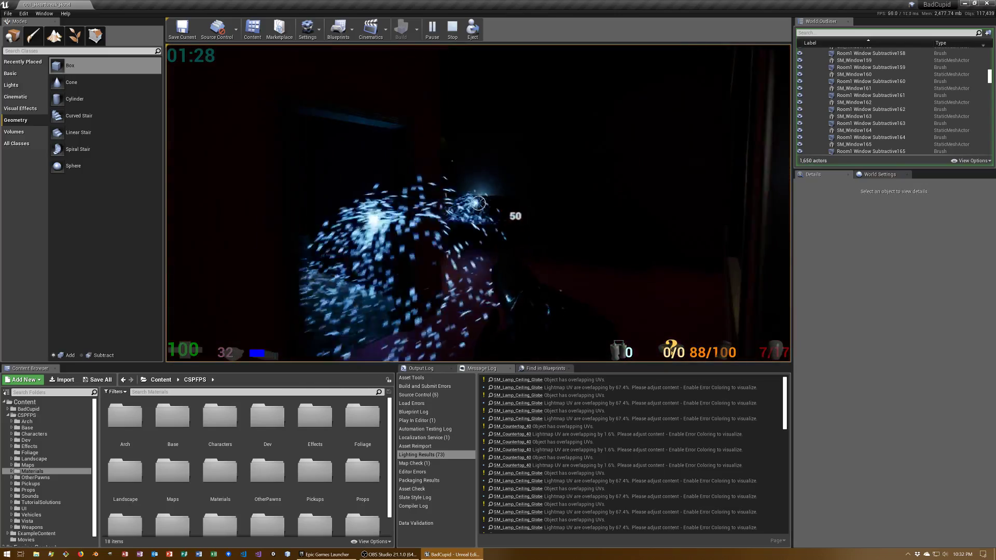
Grab the Projectile Gun and walk through the wall hole into the next room.
{"action": "key", "text": "w"}
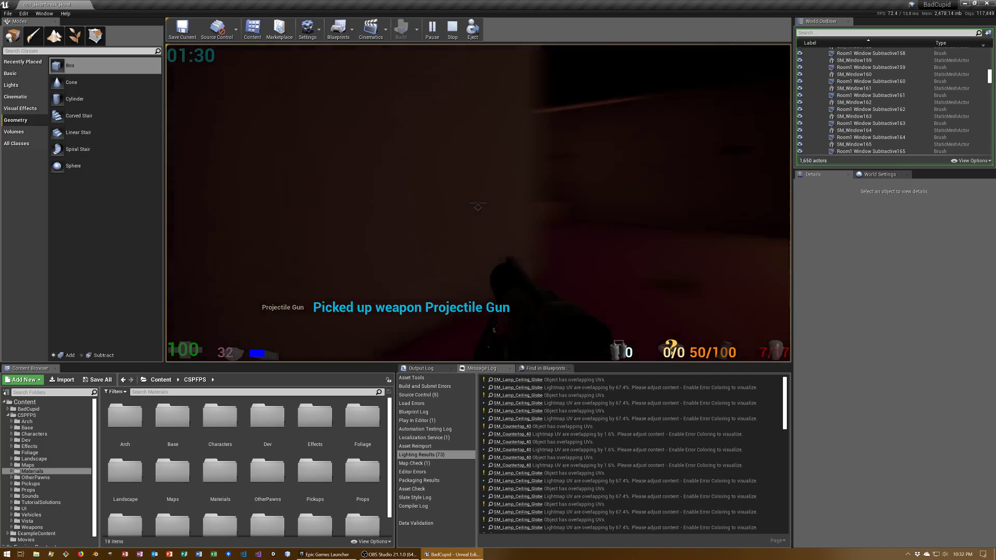
{"action": "key", "text": "w"}
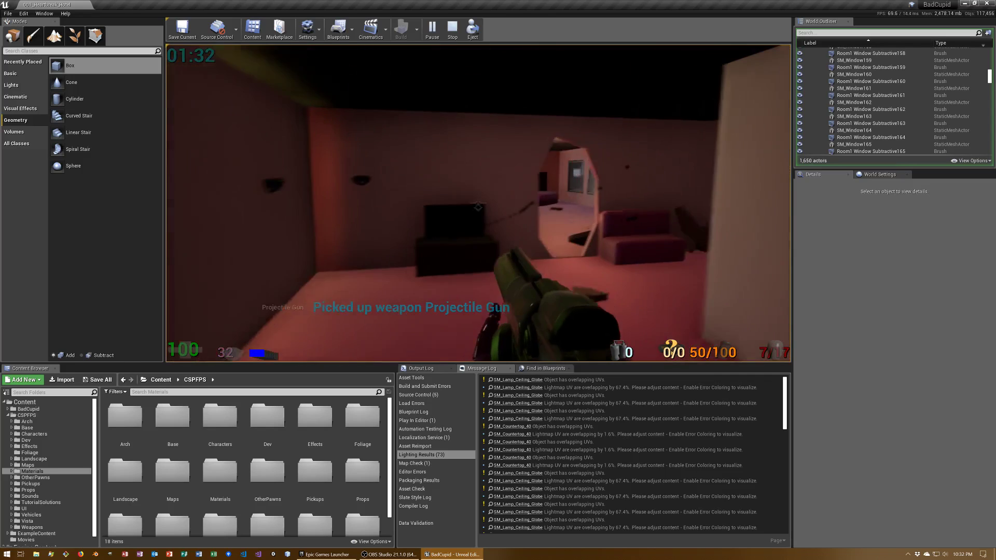
{"action": "key", "text": "w"}
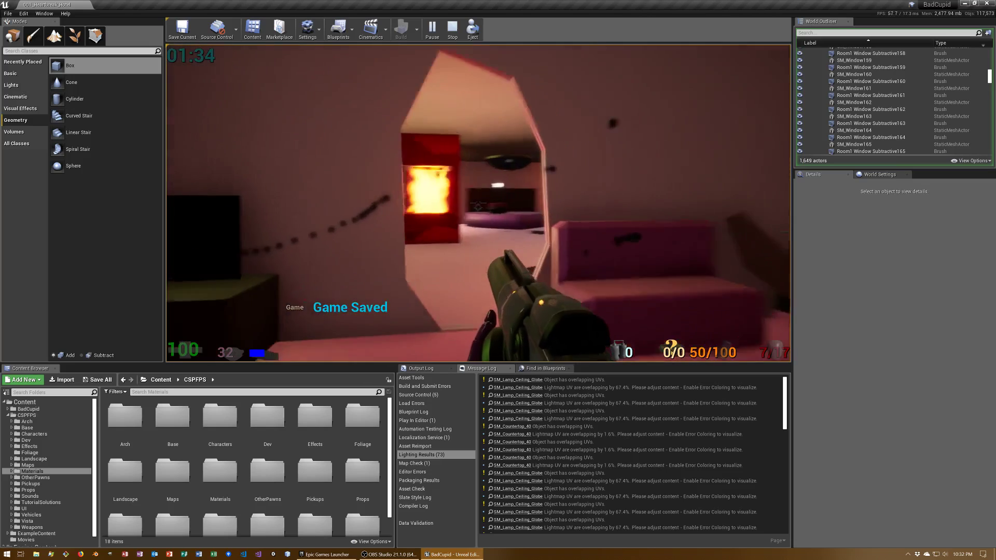
{"action": "key", "text": "w"}
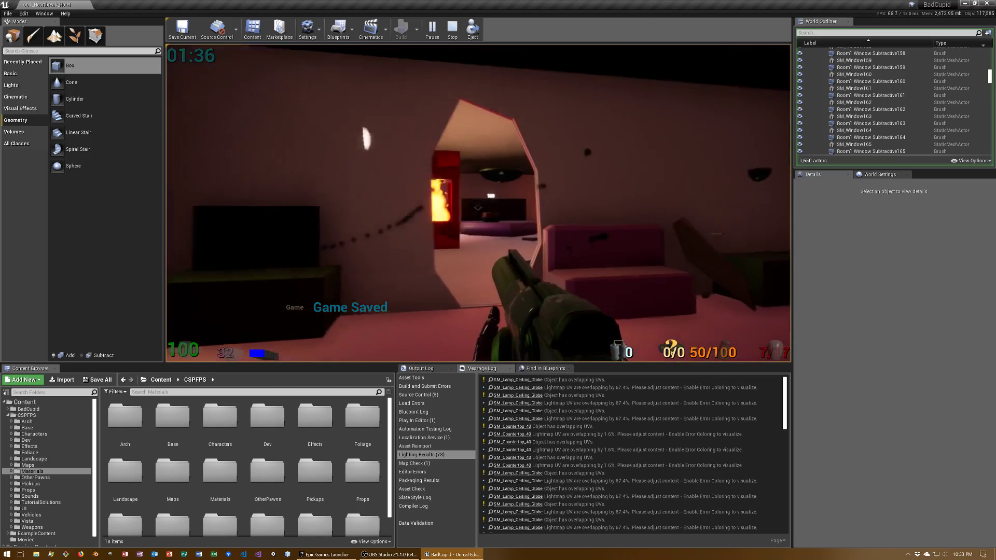
{"action": "key", "text": "w"}
Fire at the enemies by the purple doorway and walk down the hallway.
{"action": "left_click", "coordinate": [477, 206]}
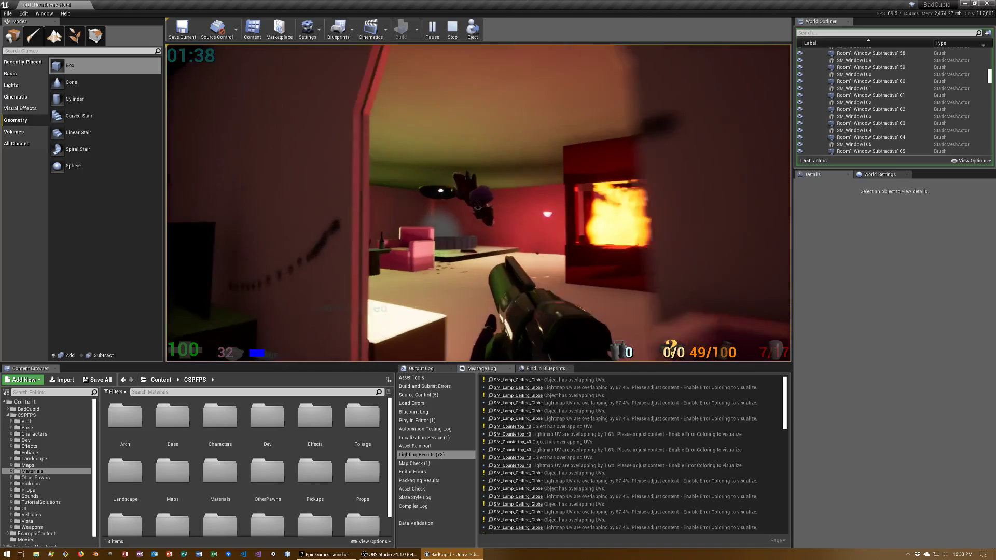
{"action": "left_click", "coordinate": [478, 206]}
{"action": "left_click", "coordinate": [477, 206]}
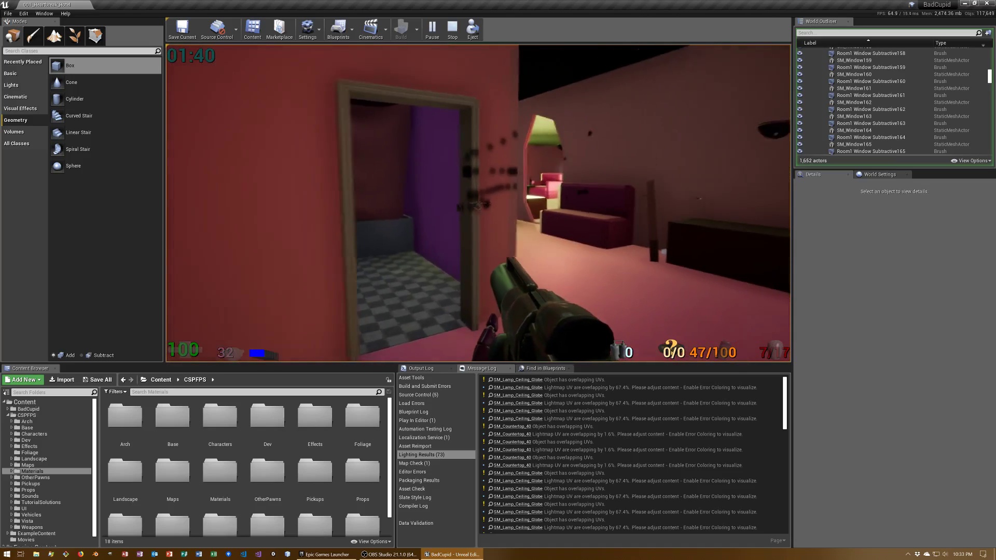
{"action": "left_click", "coordinate": [478, 207]}
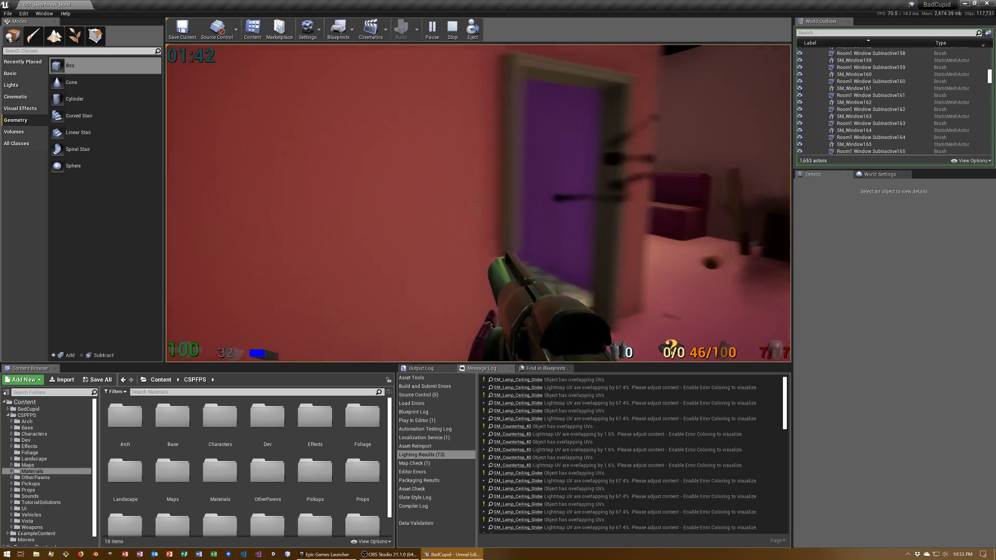
{"action": "key", "text": "w"}
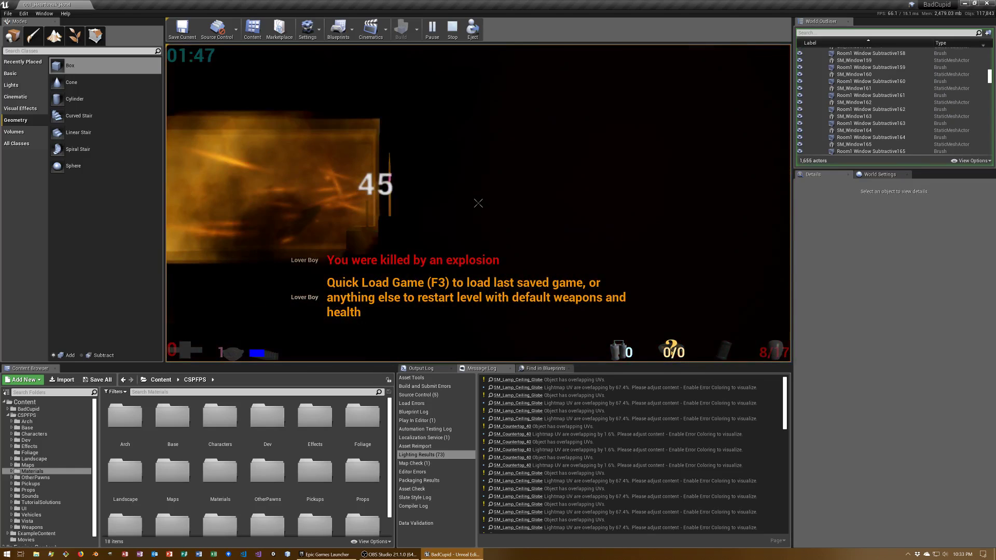
Reload the last save with F3 and shoot the dark enemy in the next room.
{"action": "key", "text": "F3"}
{"action": "left_click", "coordinate": [478, 204]}
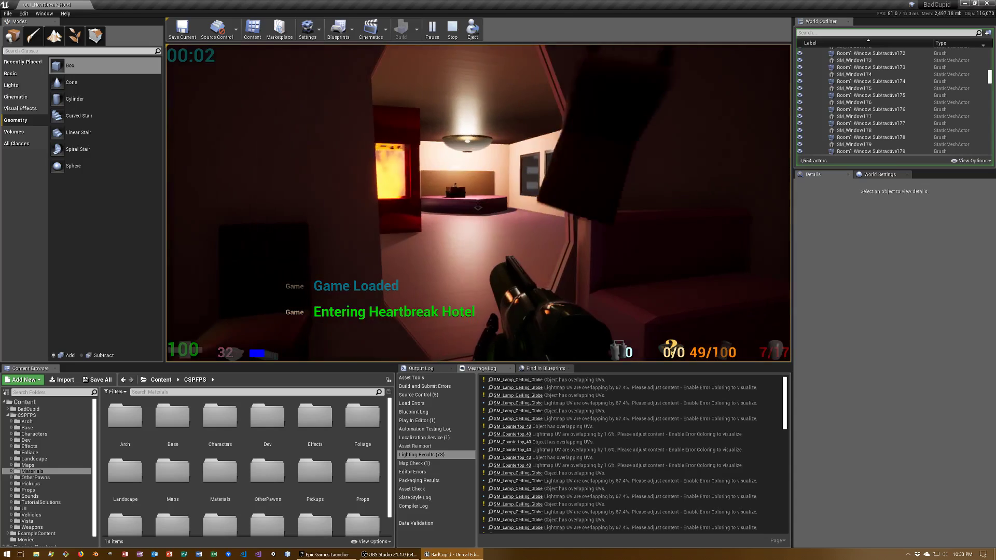
{"action": "key", "text": "w"}
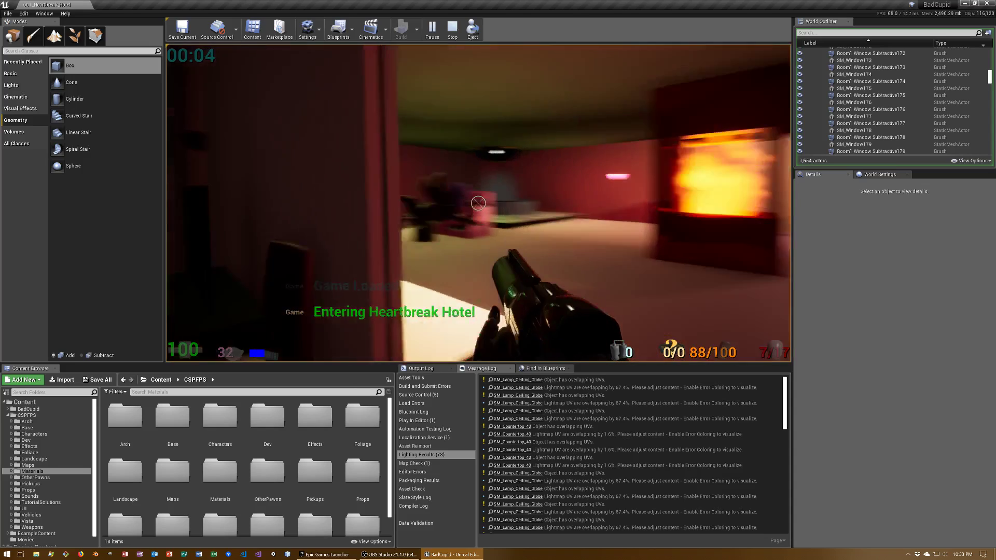
{"action": "left_click", "coordinate": [478, 204]}
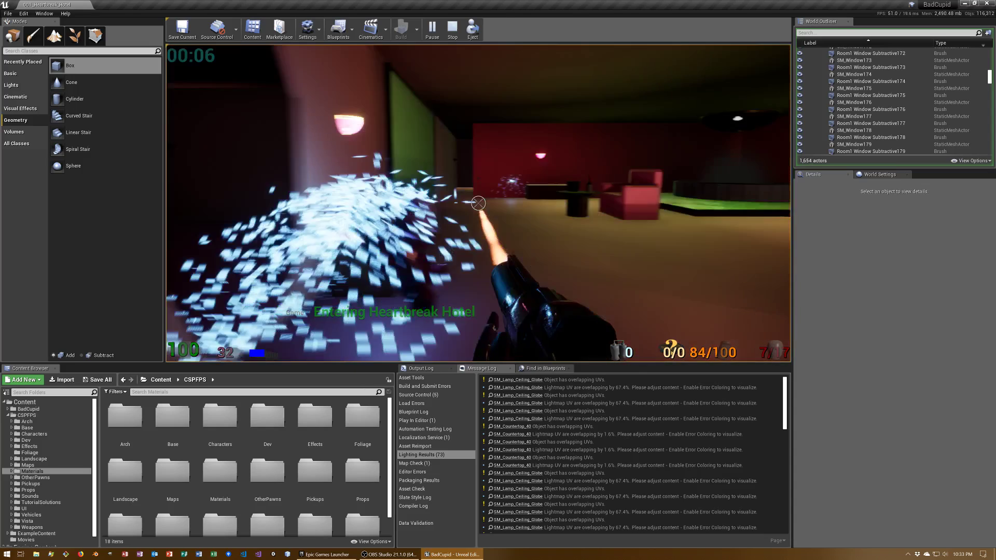
{"action": "left_click", "coordinate": [478, 203]}
{"action": "left_click", "coordinate": [478, 203]}
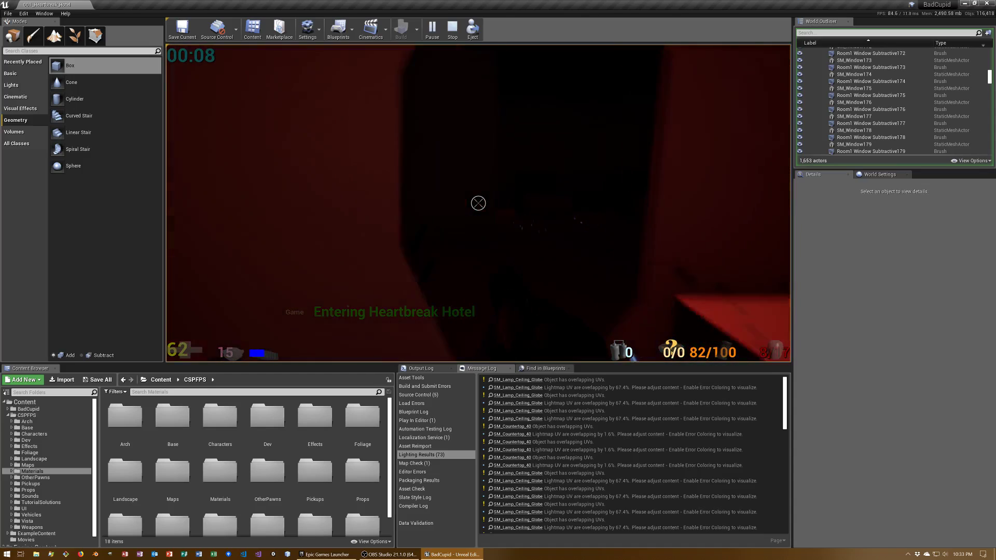
Walk through the fireplace and fountain rooms, grabbing health, up to the red wall's switch.
{"action": "key", "text": "w"}
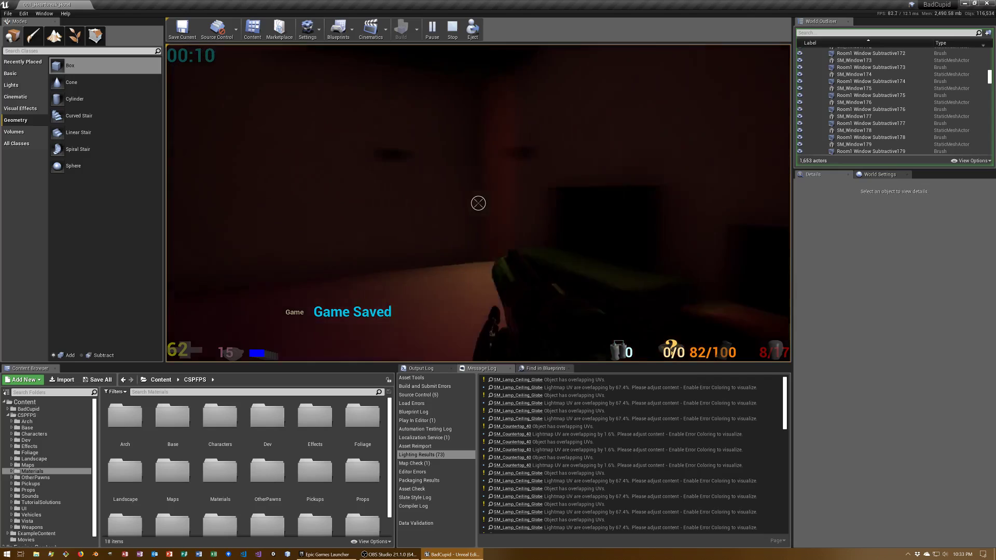
{"action": "key", "text": "w"}
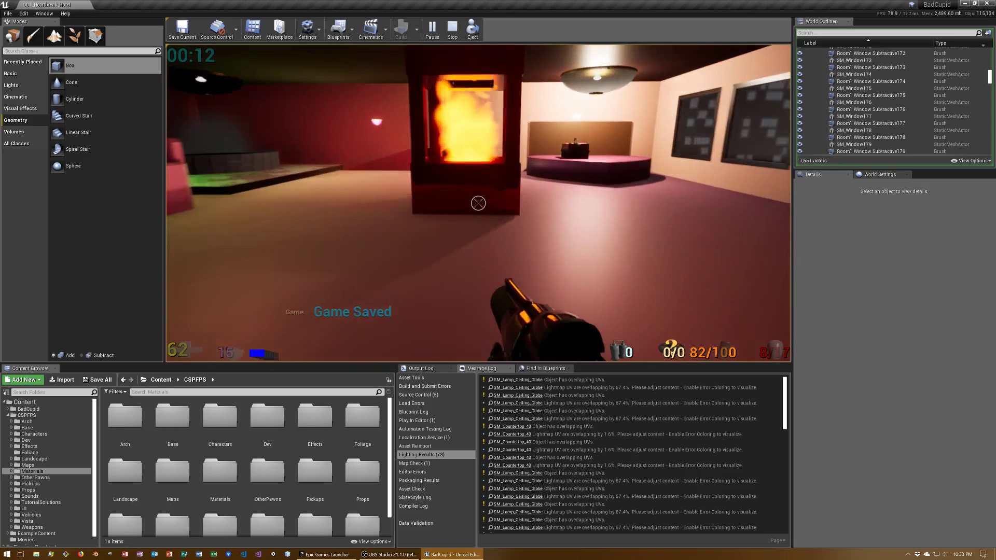
{"action": "key", "text": "w"}
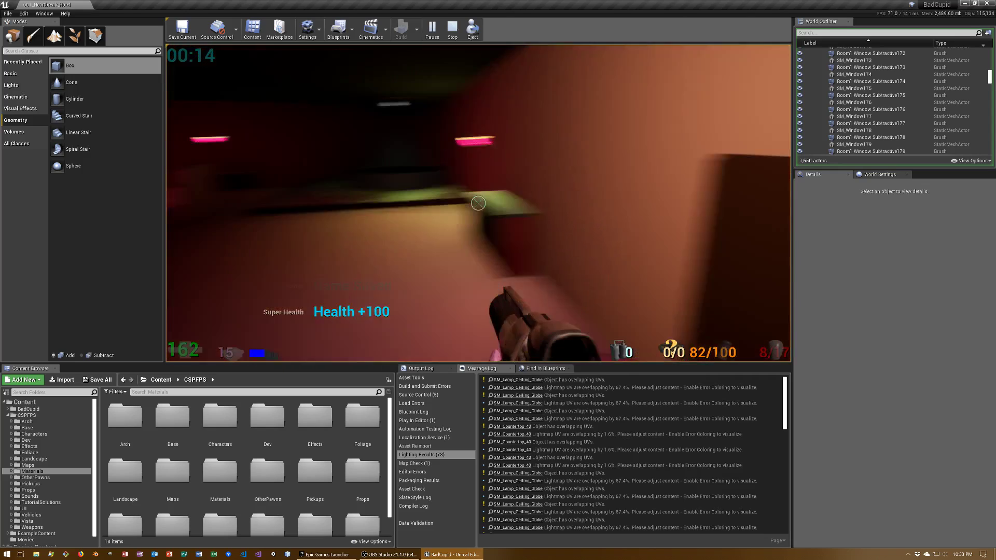
{"action": "key", "text": "w"}
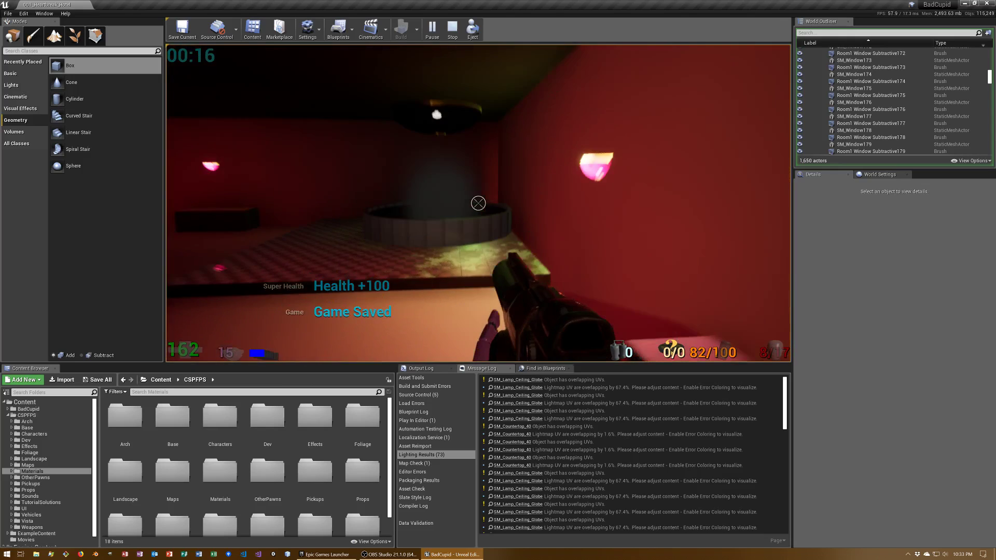
{"action": "key", "text": "w"}
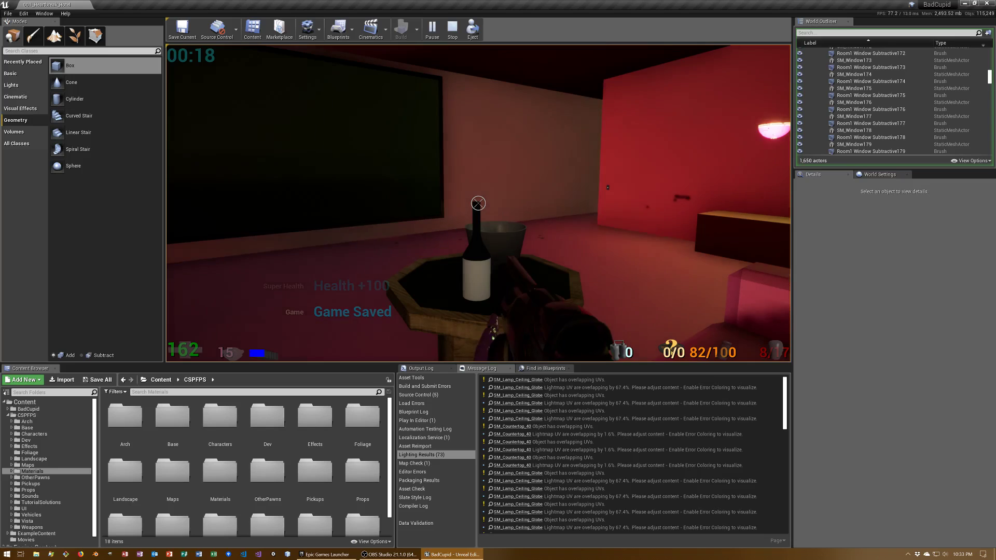
{"action": "key", "text": "w"}
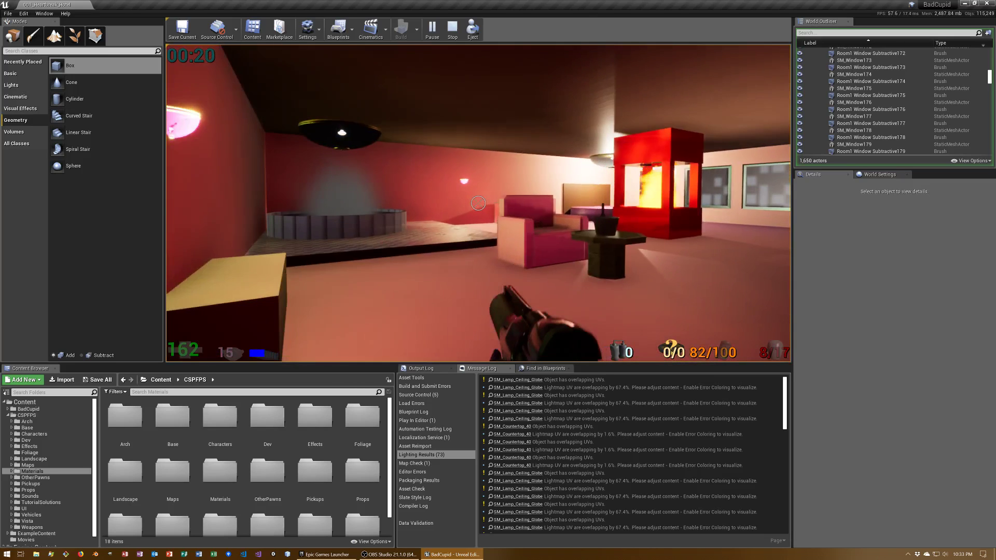
{"action": "key", "text": "w"}
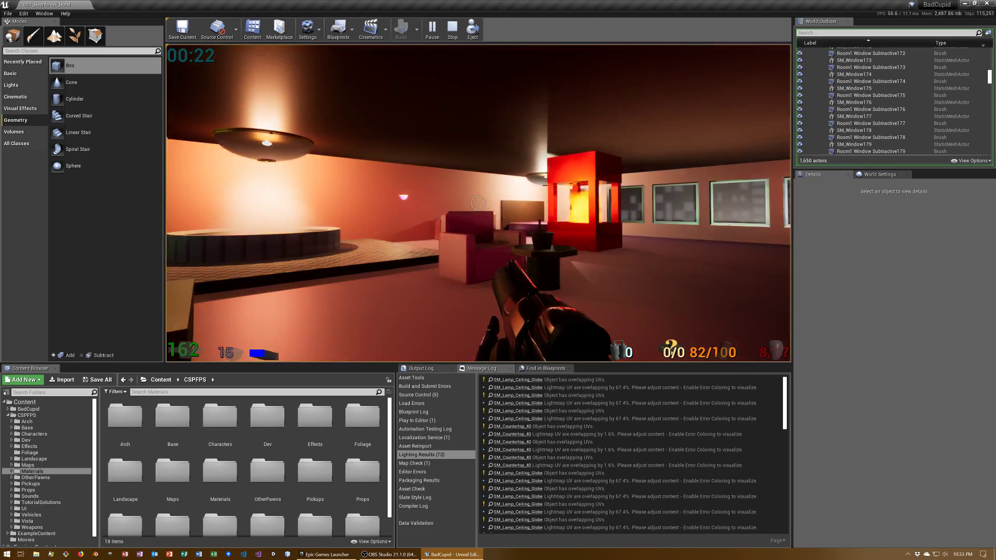
Shoot the enemy in the corridor until it is dead.
{"action": "left_click", "coordinate": [478, 203]}
{"action": "left_click", "coordinate": [477, 203]}
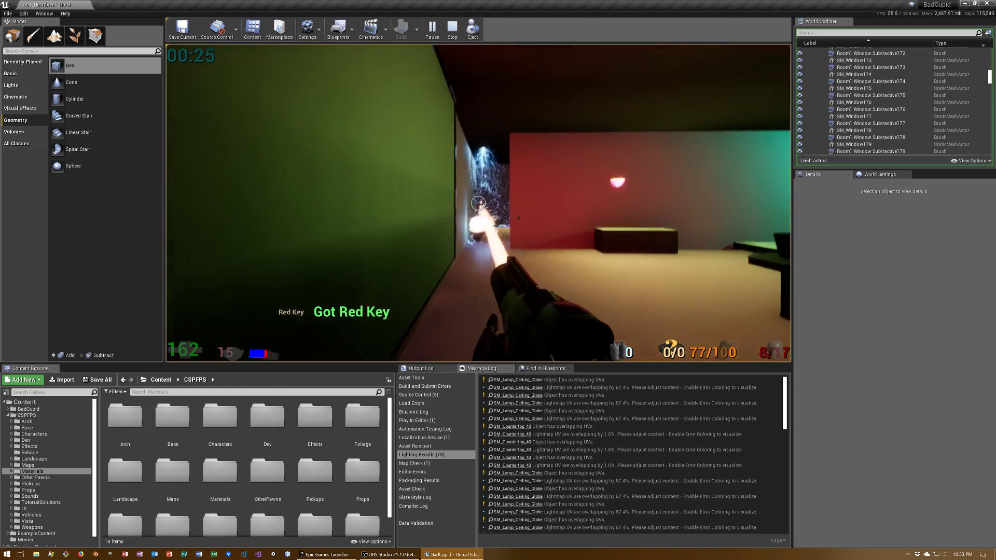
{"action": "left_click", "coordinate": [477, 203]}
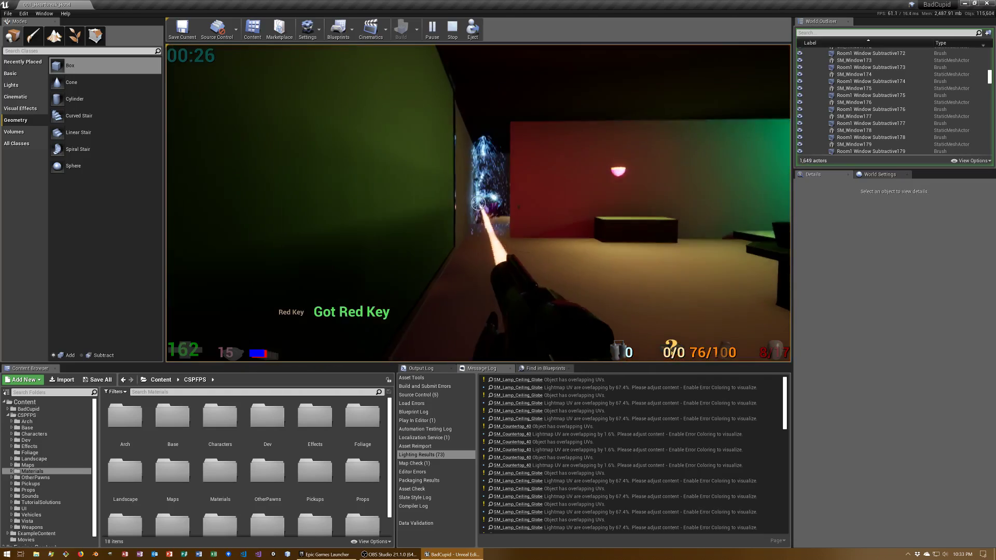
{"action": "left_click", "coordinate": [477, 202]}
{"action": "left_click", "coordinate": [478, 203]}
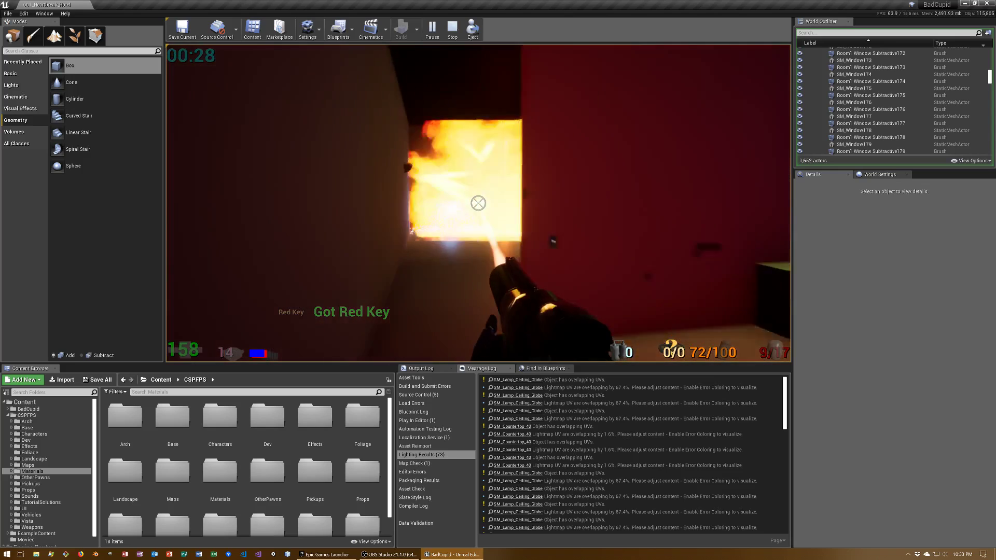
Pick up the Gold Key, unlock the red room's door, and go through the white door.
{"action": "key", "text": "w"}
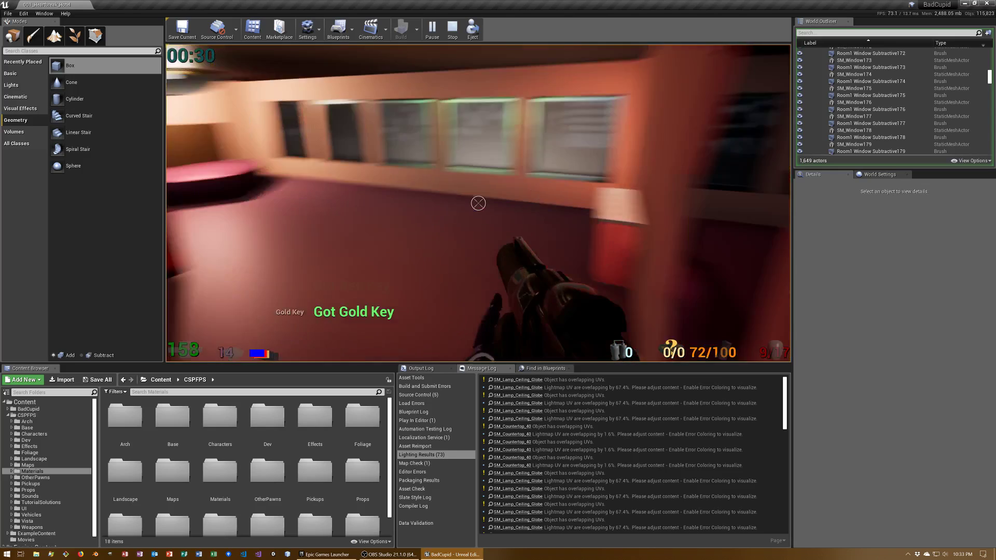
{"action": "key", "text": "w"}
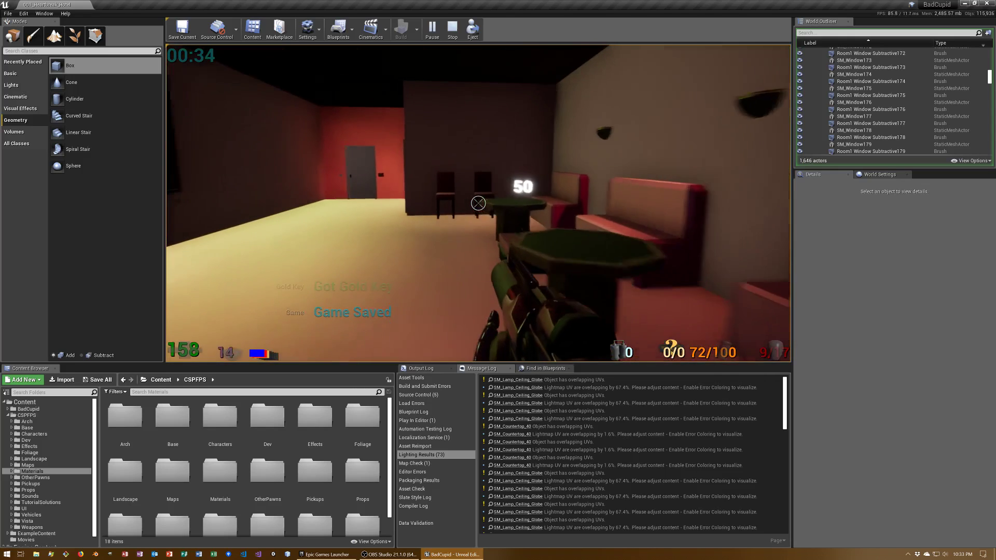
{"action": "key", "text": "w"}
{"action": "key", "text": "w"}
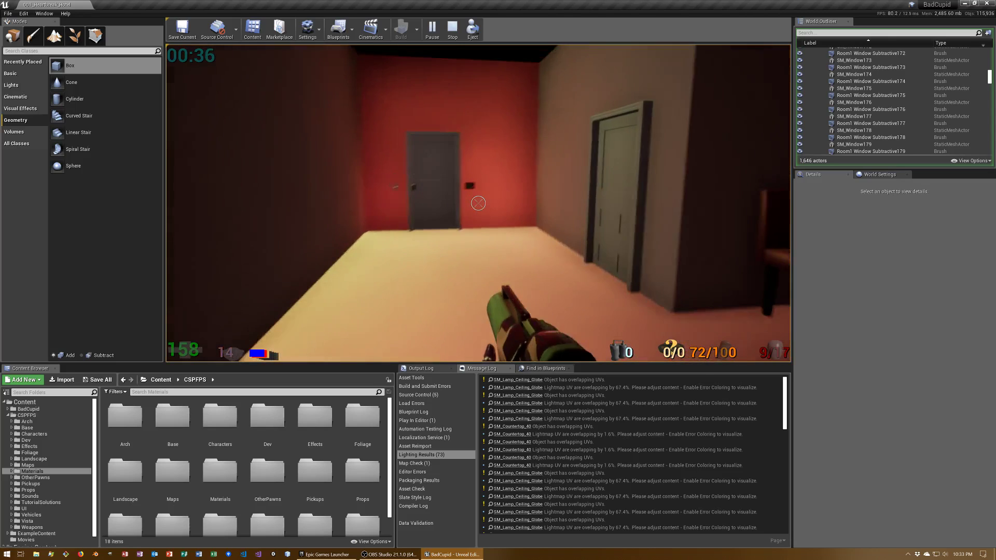
{"action": "key", "text": "w"}
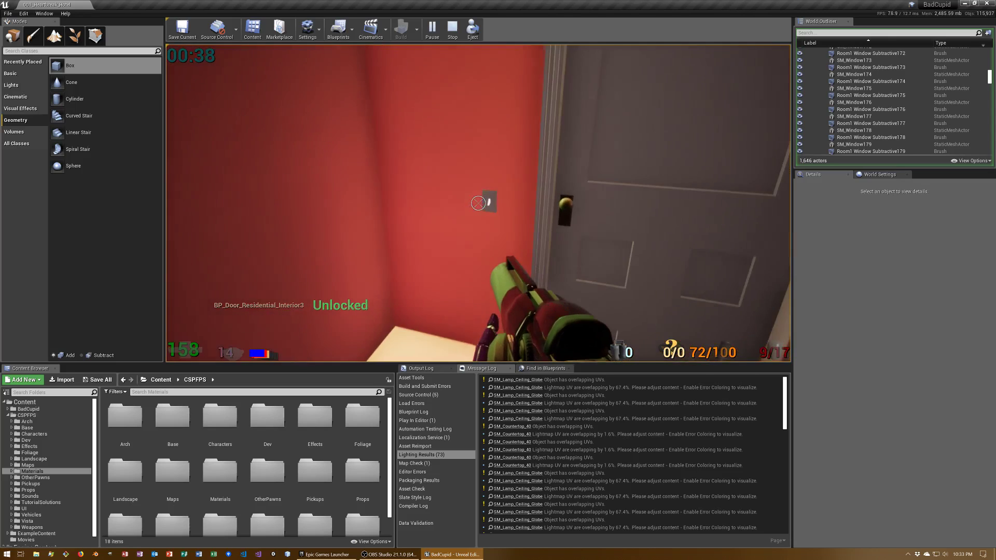
{"action": "key", "text": "w"}
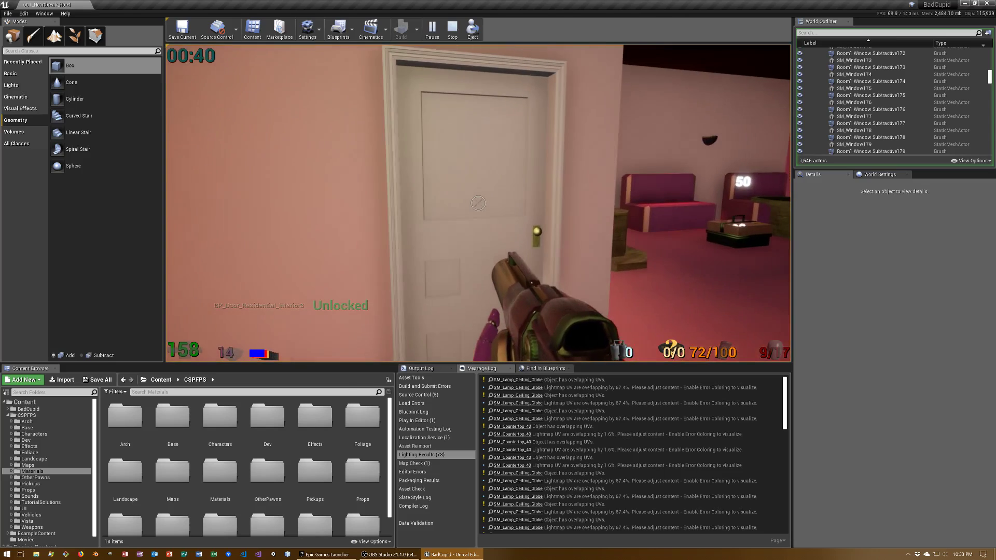
{"action": "key", "text": "w"}
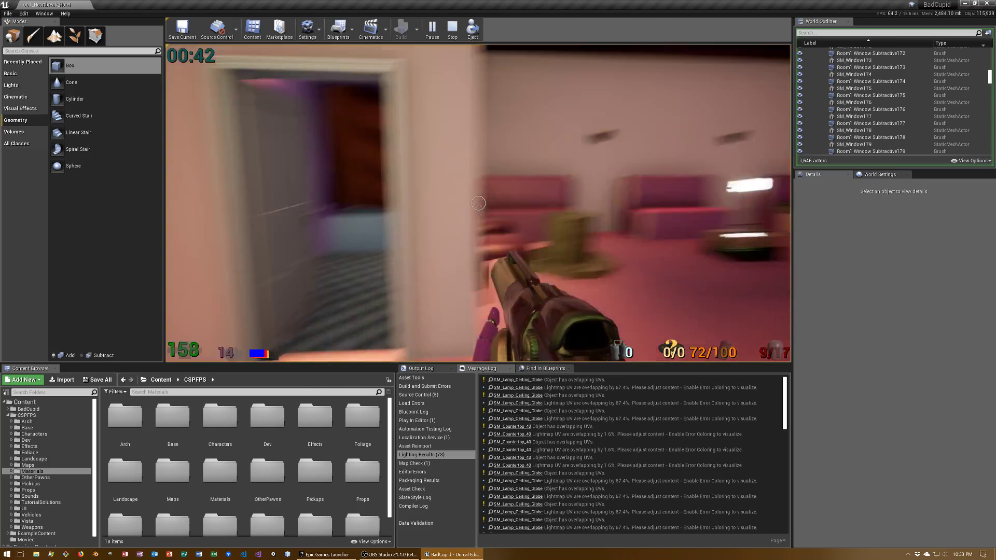
{"action": "key", "text": "w"}
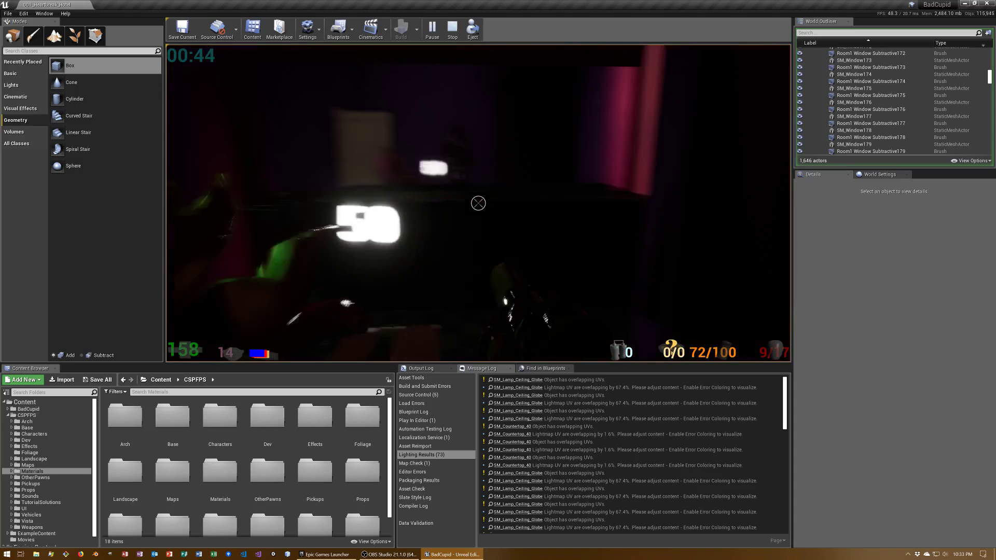
Kill the enemy in the dark room, grab the health item, and head to the red wall.
{"action": "left_click", "coordinate": [477, 203]}
{"action": "left_click", "coordinate": [478, 202]}
{"action": "left_click", "coordinate": [477, 203]}
{"action": "left_click", "coordinate": [478, 203]}
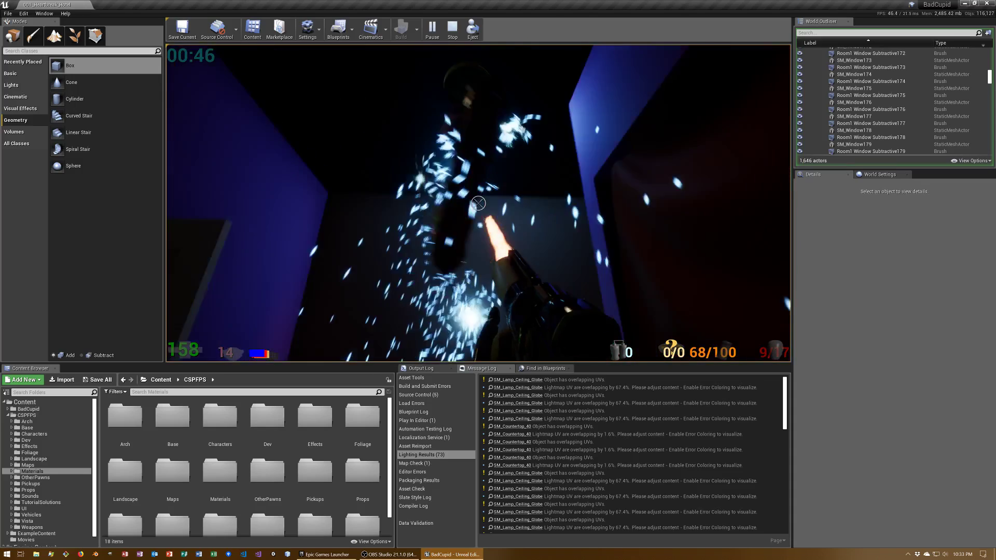
{"action": "left_click", "coordinate": [477, 203]}
{"action": "left_click", "coordinate": [477, 202]}
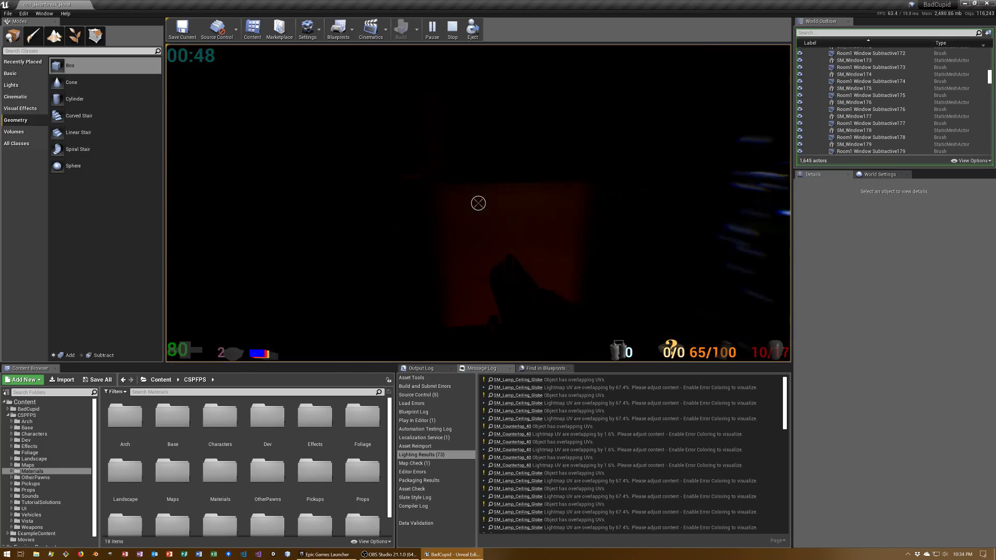
{"action": "key", "text": "w"}
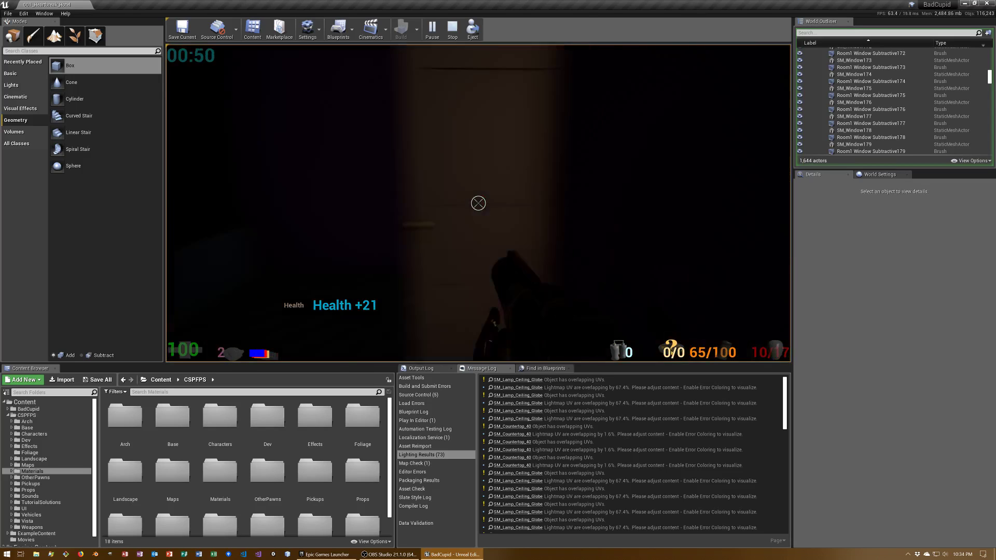
{"action": "key", "text": "w"}
{"action": "key", "text": "w"}
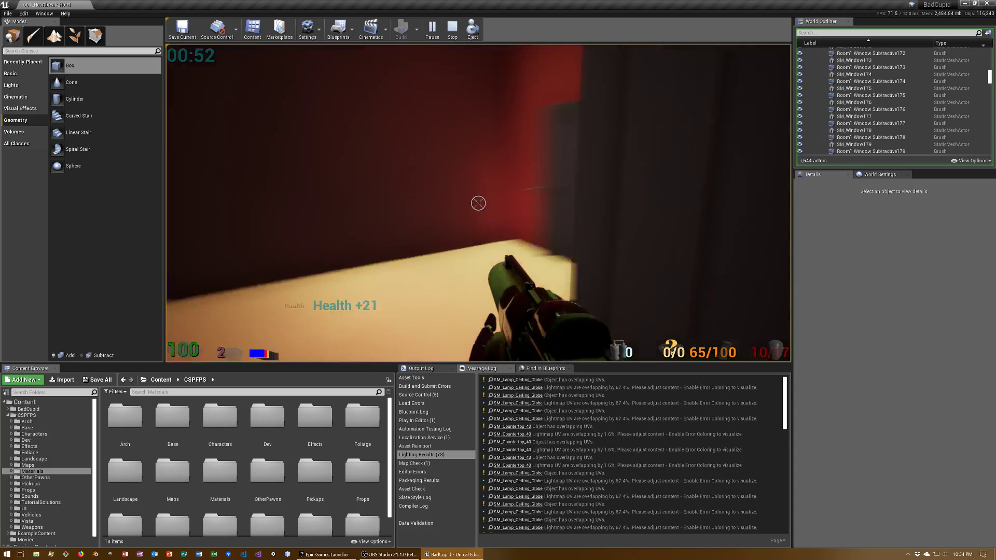
{"action": "key", "text": "w"}
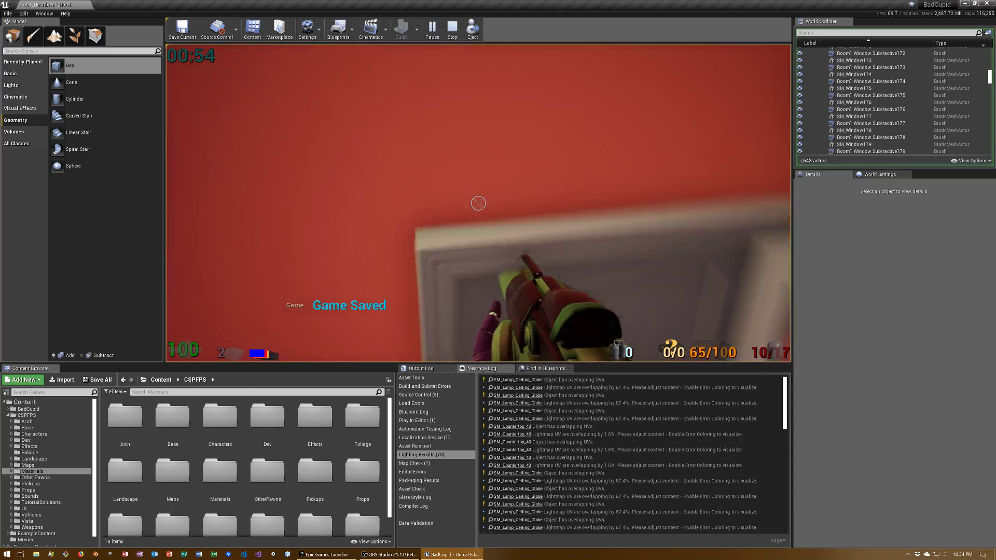
Shoot the enemy down the red corridor and go through the doorway into the pink room.
{"action": "left_click", "coordinate": [478, 203]}
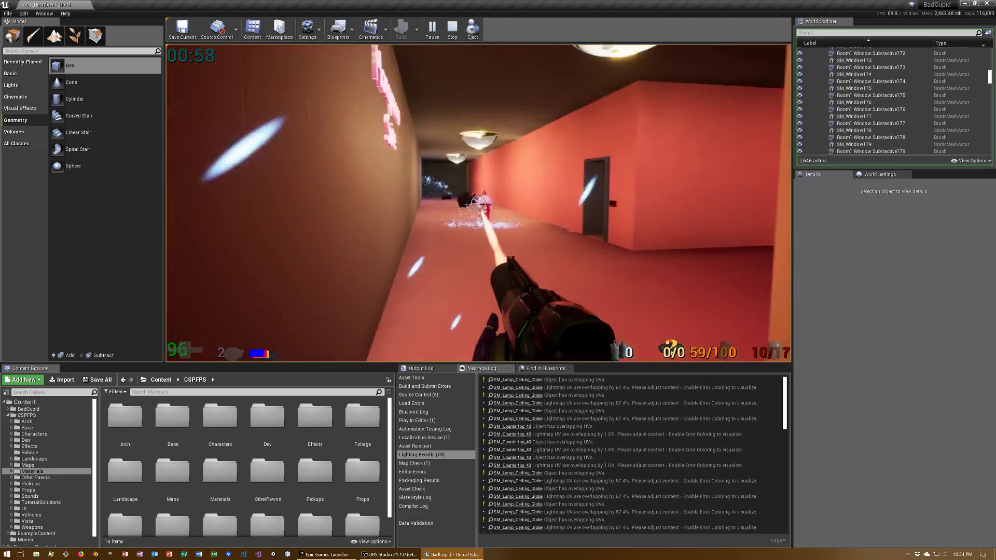
{"action": "left_click", "coordinate": [477, 203]}
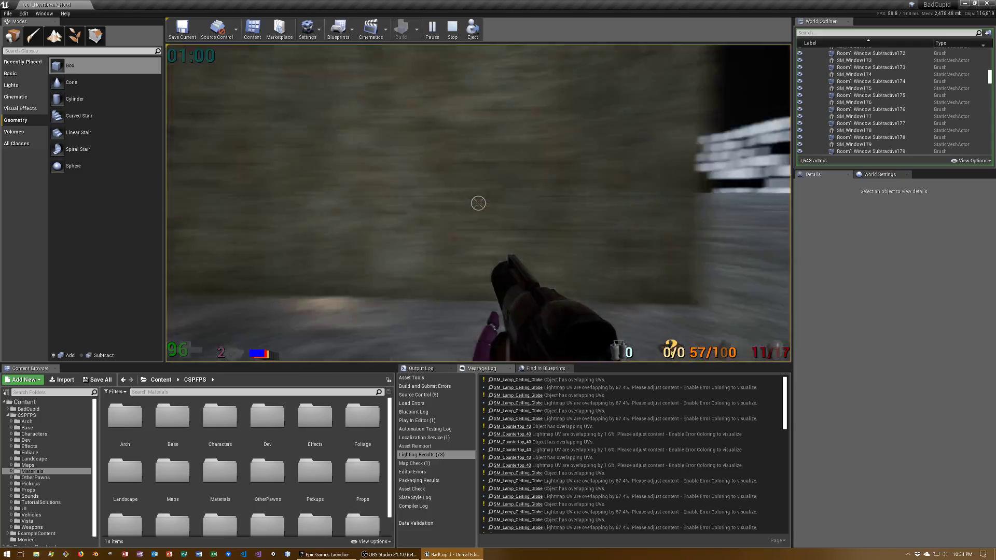
{"action": "key", "text": "w"}
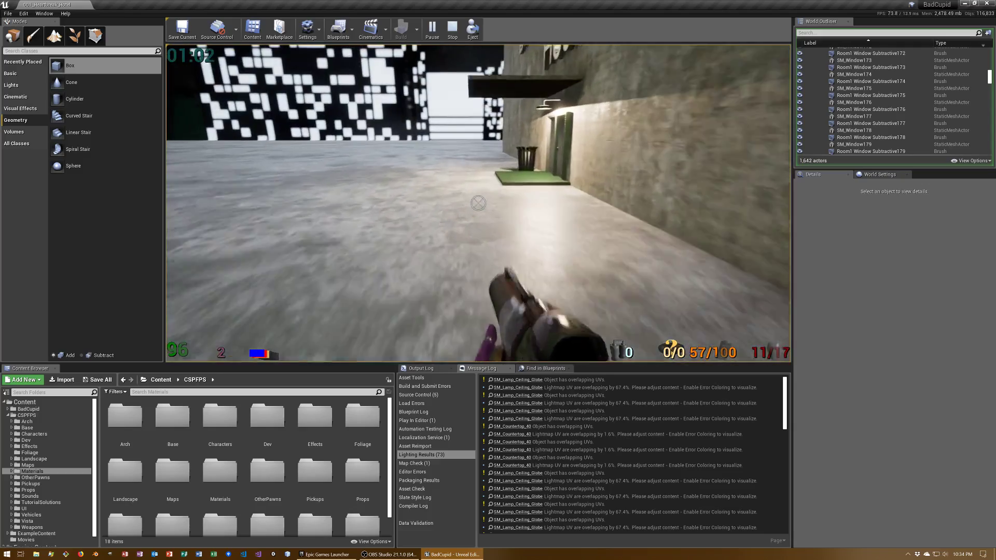
{"action": "key", "text": "w"}
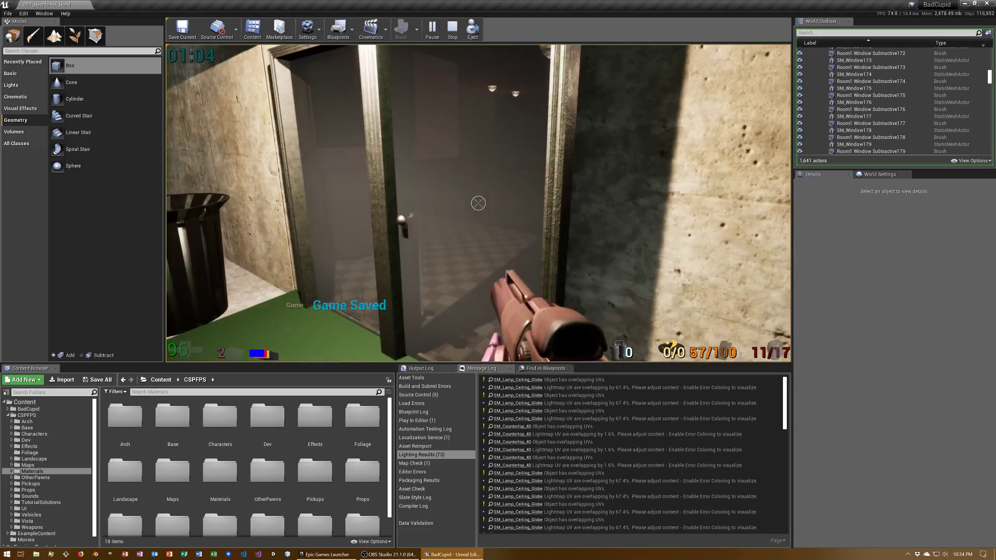
{"action": "key", "text": "w"}
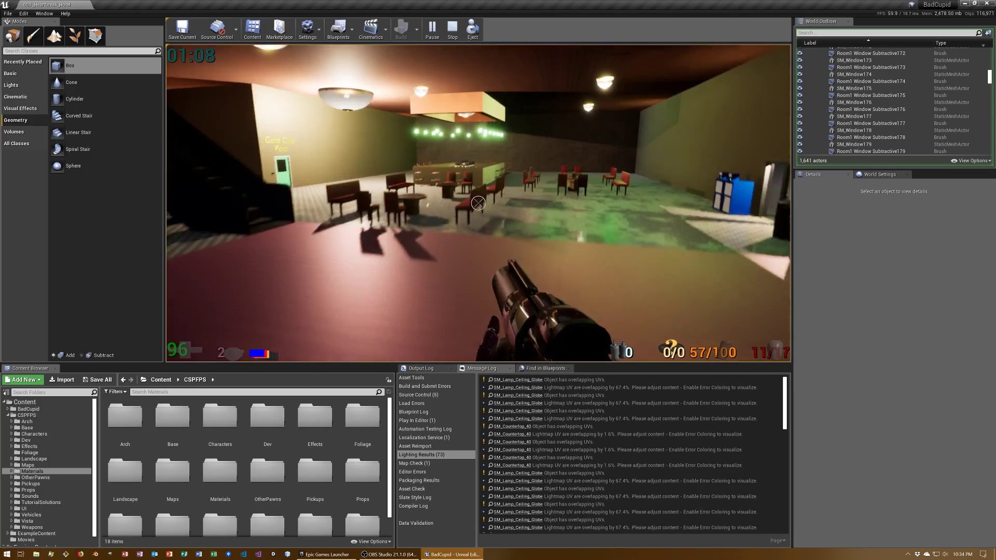
Unlock the Gold Club Pool door at its keypad and shoot the enemies in the doorway.
{"action": "key", "text": "w"}
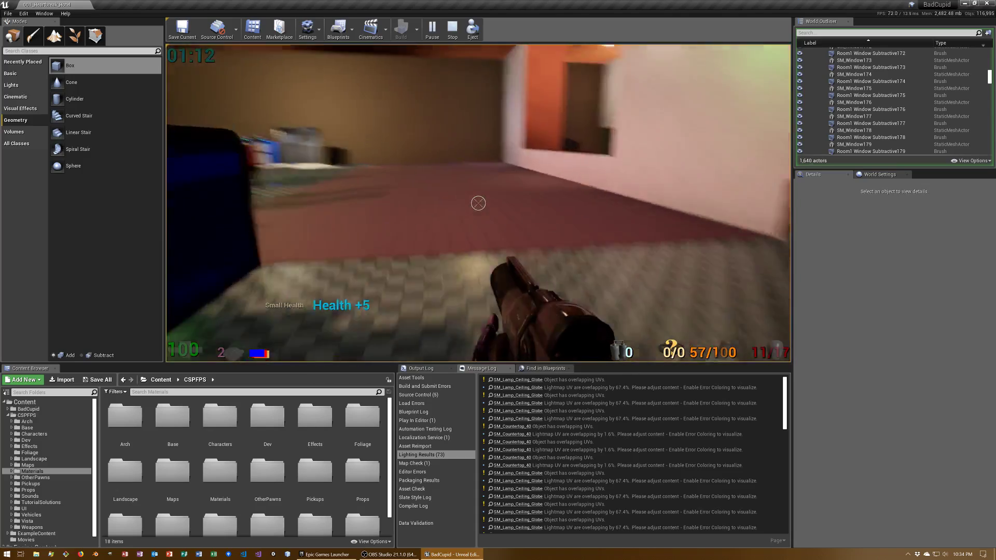
{"action": "key", "text": "w"}
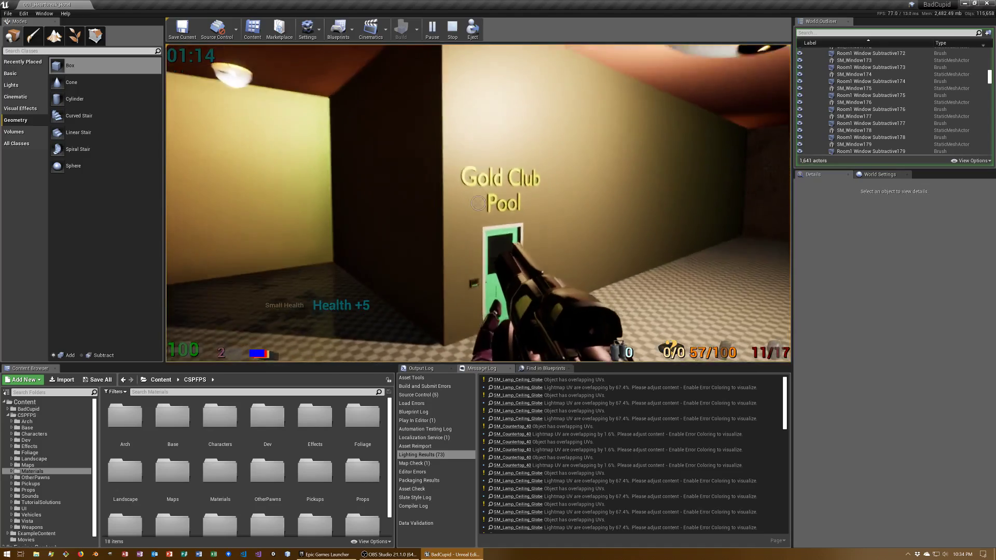
{"action": "key", "text": "w"}
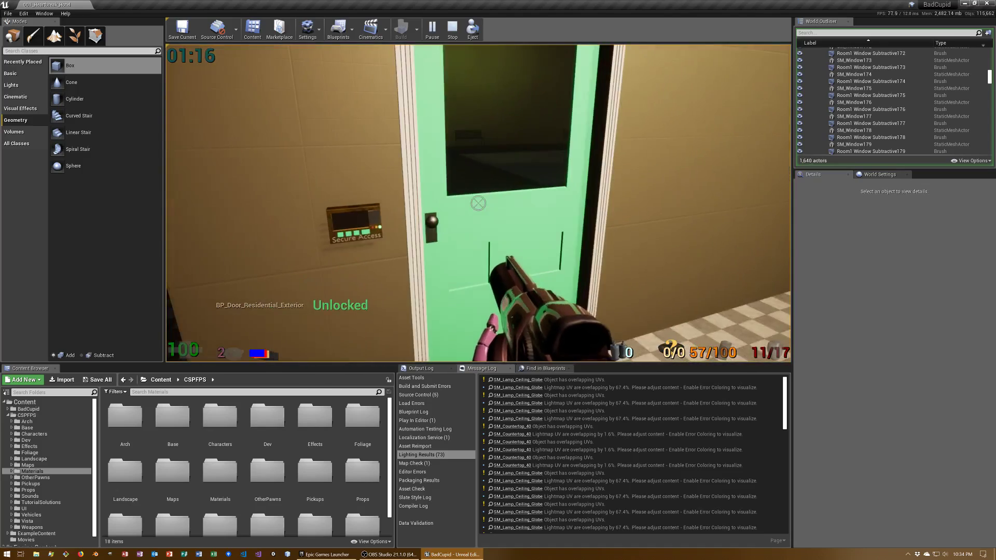
{"action": "key", "text": "w"}
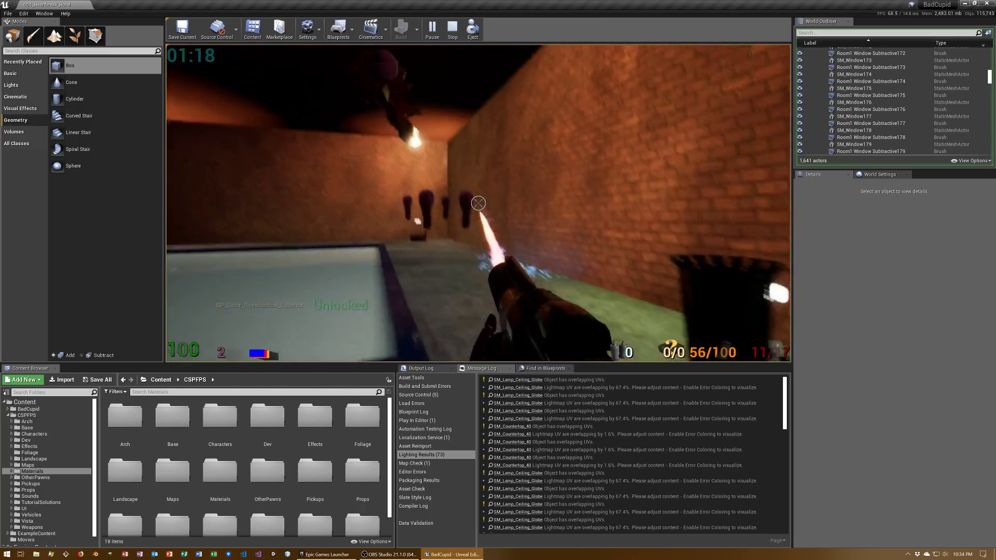
{"action": "left_click", "coordinate": [478, 202]}
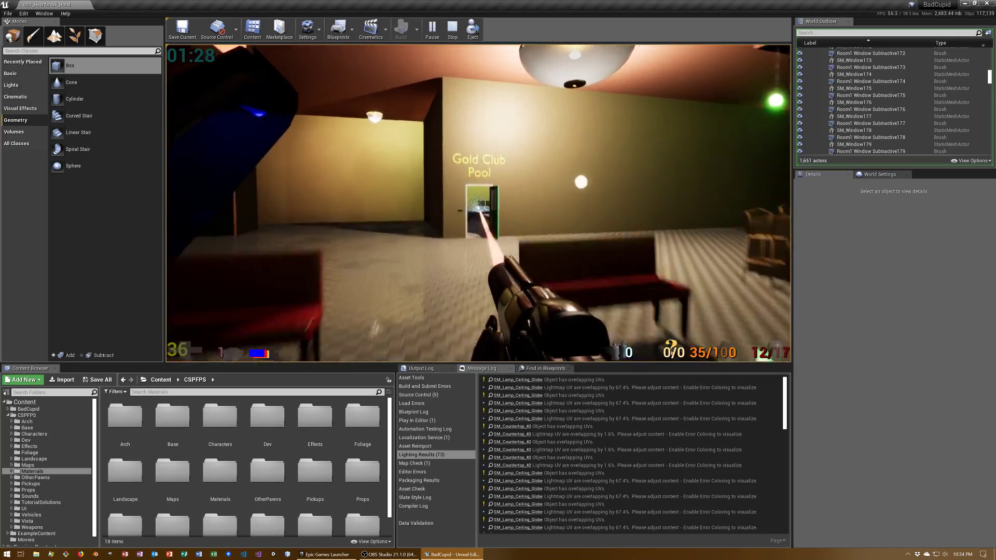
Shoot toward the Pool door, pick up the health, and cross the lobby.
{"action": "left_click", "coordinate": [477, 203]}
{"action": "key", "text": "w"}
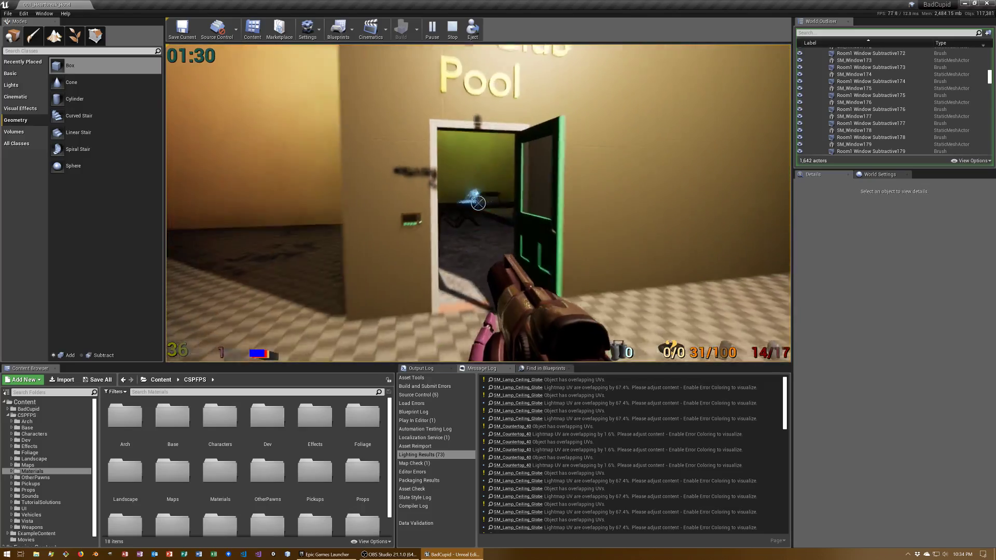
{"action": "key", "text": "w"}
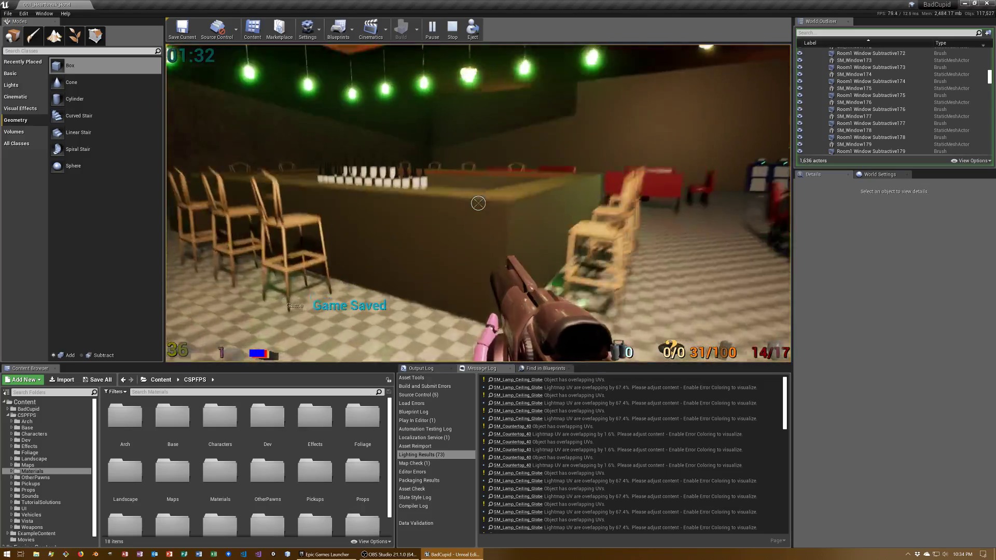
{"action": "key", "text": "w"}
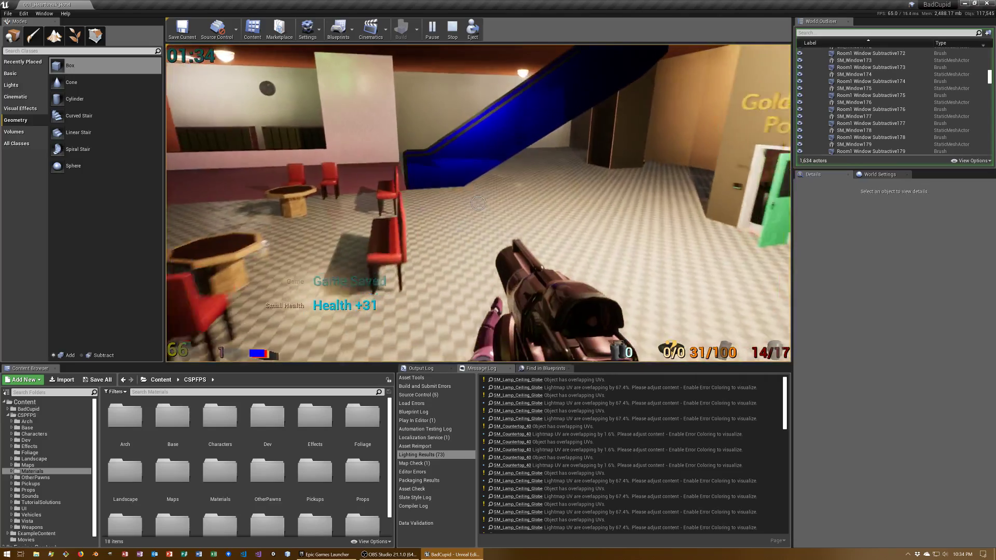
{"action": "key", "text": "w"}
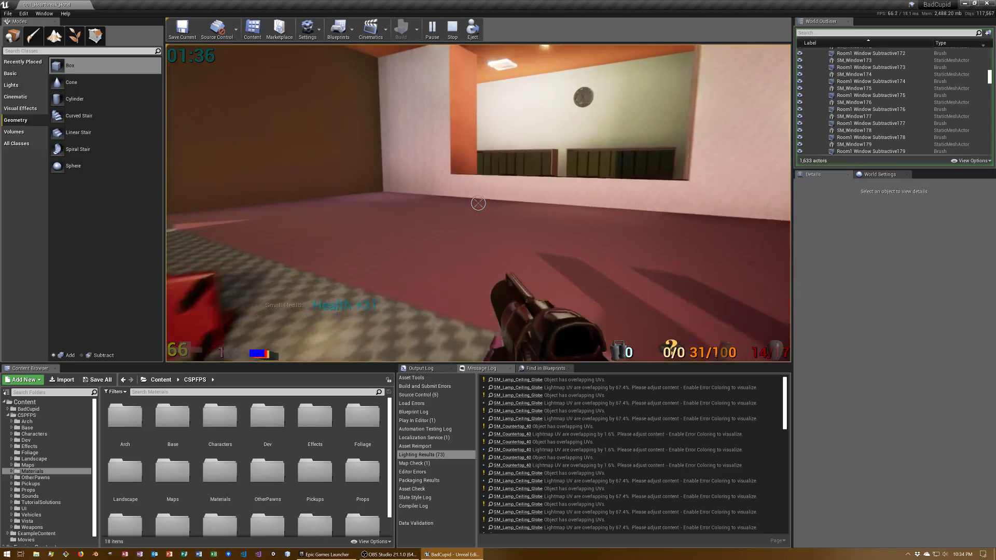
Jump over the pink office counter and walk past the yellow wall to the open green door.
{"action": "key", "text": "w"}
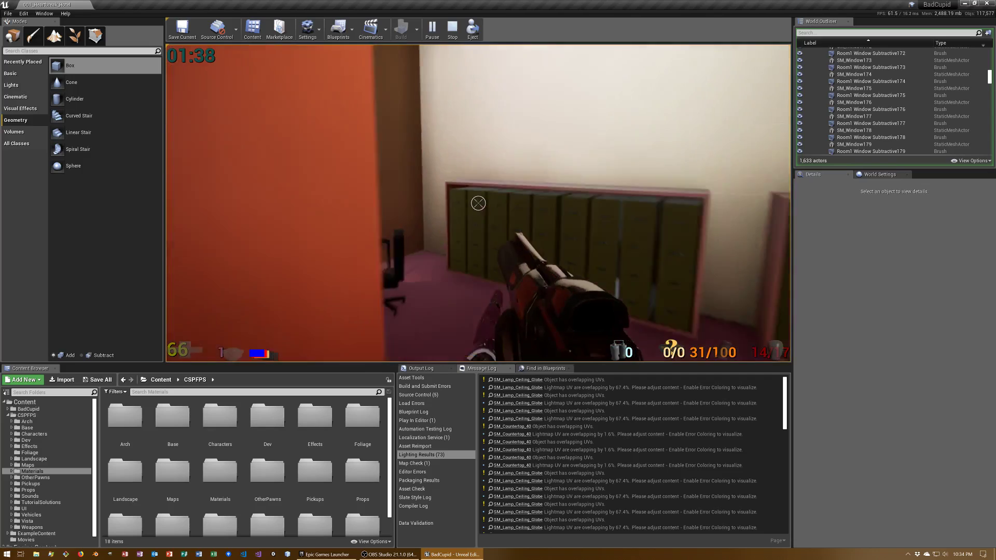
{"action": "key", "text": "w"}
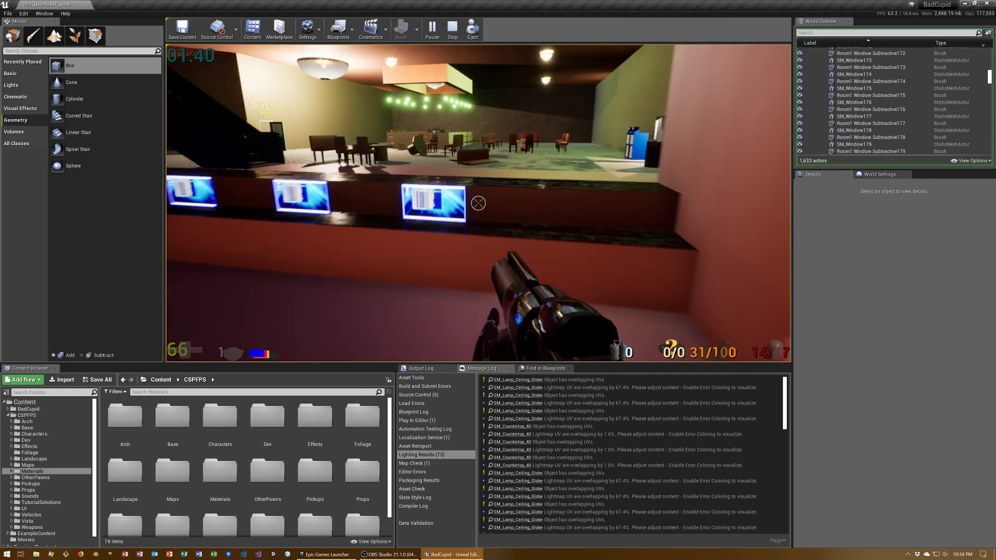
{"action": "key", "text": "space"}
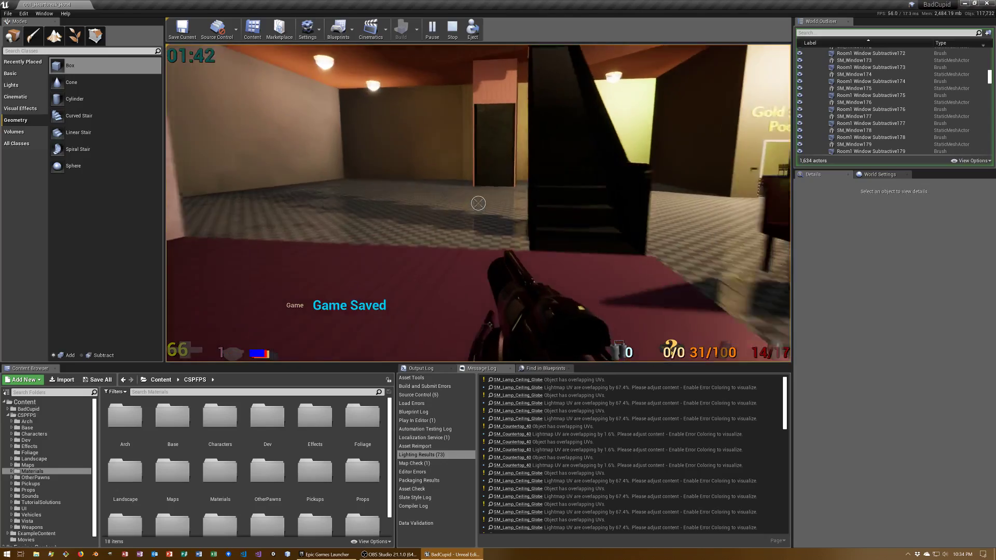
{"action": "key", "text": "w"}
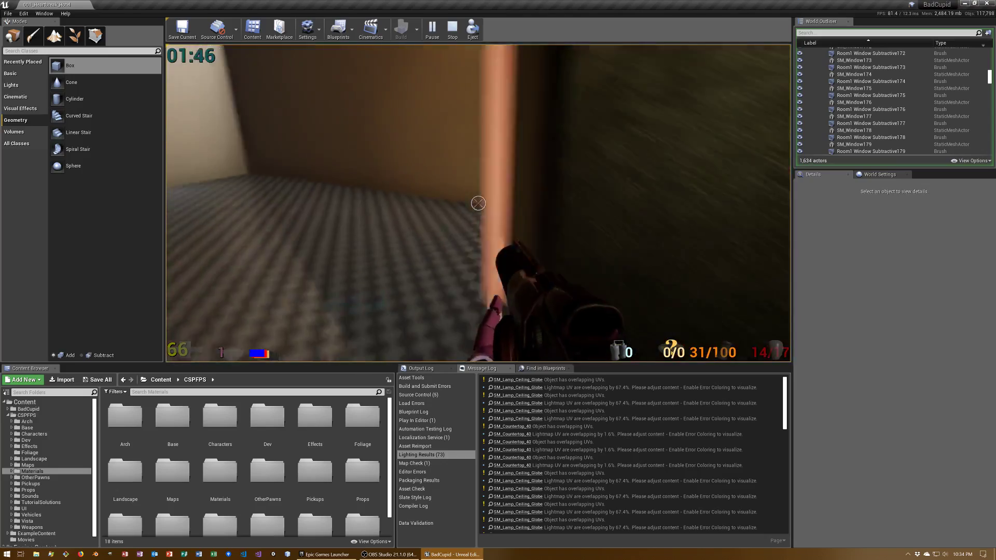
{"action": "key", "text": "w"}
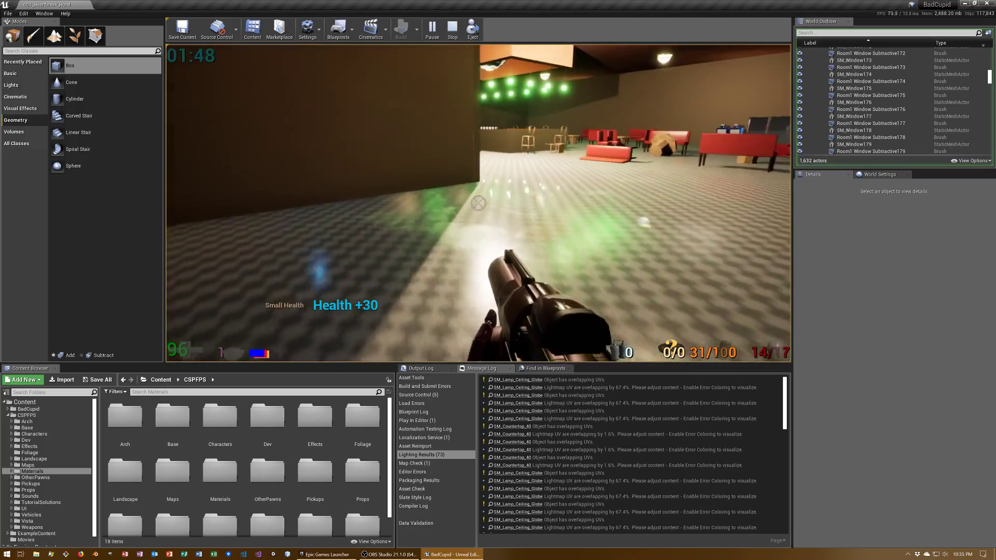
{"action": "key", "text": "w"}
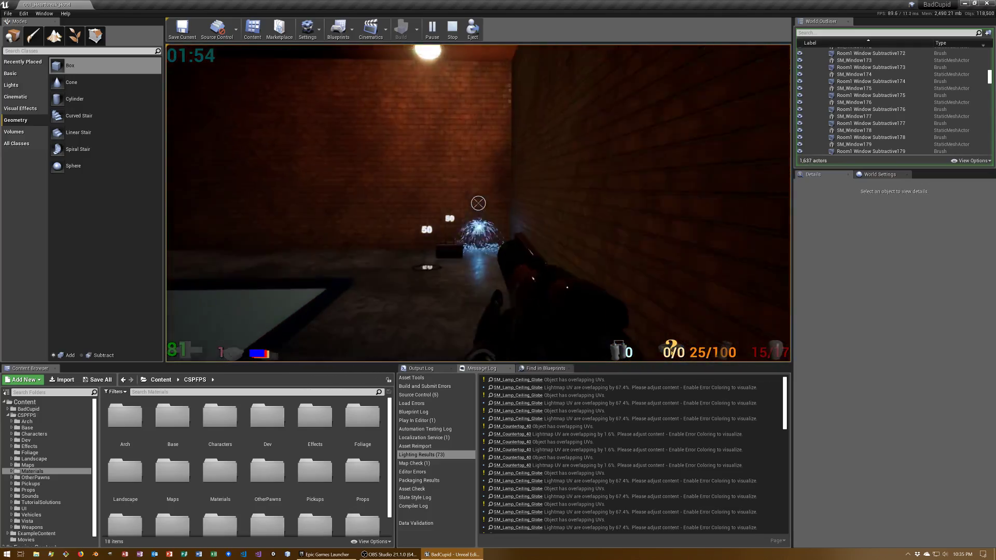
Circle the pool collecting the Beam and Projectile Gun ammo (+50 each).
{"action": "key", "text": "w"}
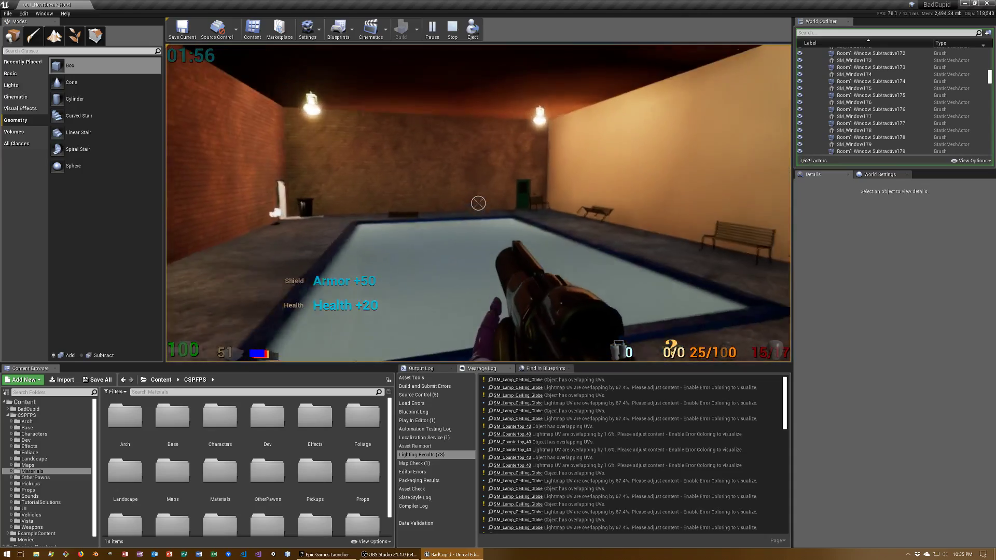
{"action": "key", "text": "w"}
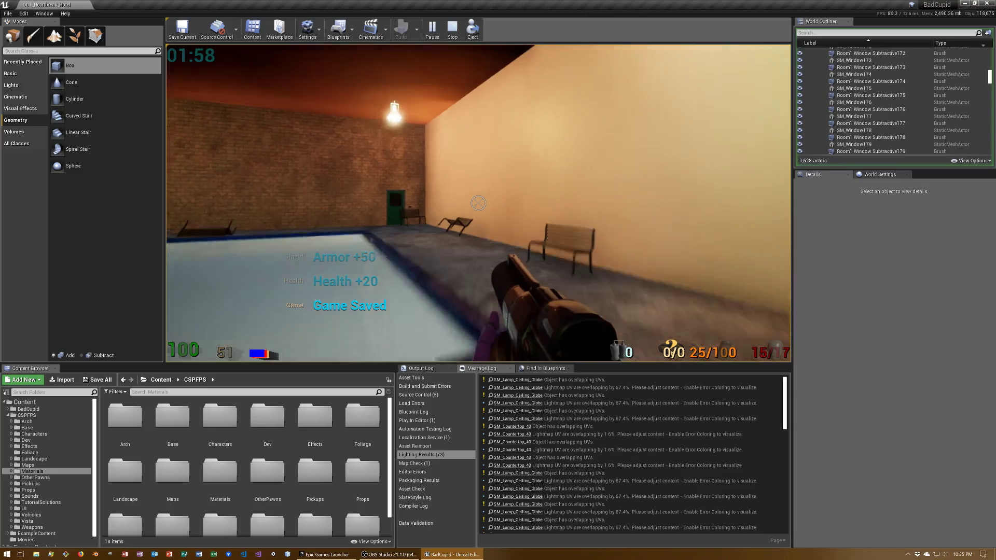
{"action": "key", "text": "w"}
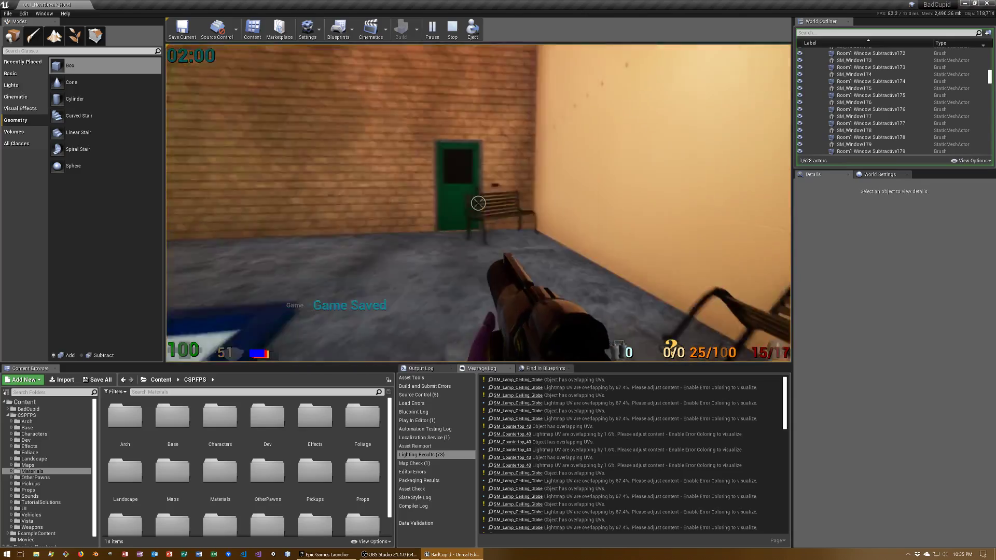
{"action": "key", "text": "w"}
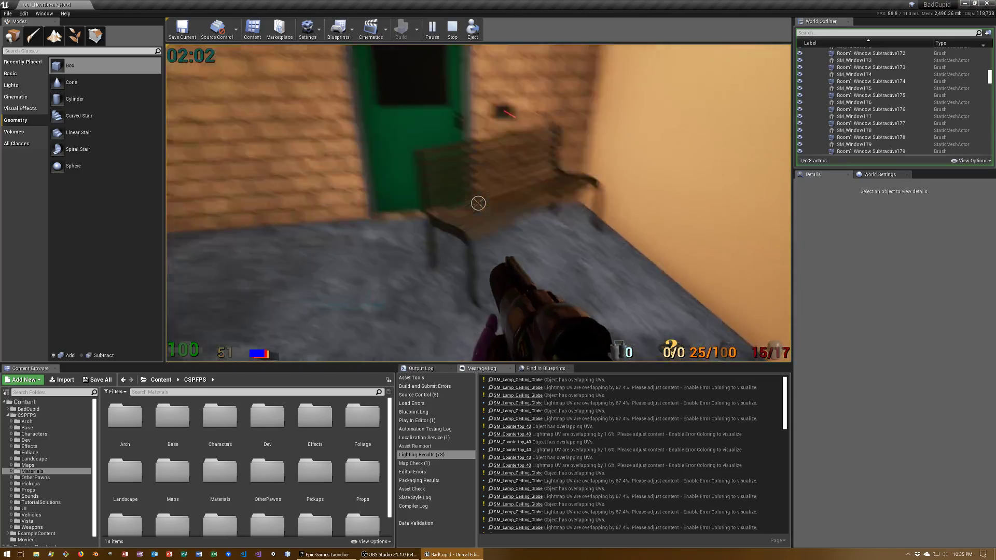
{"action": "key", "text": "w"}
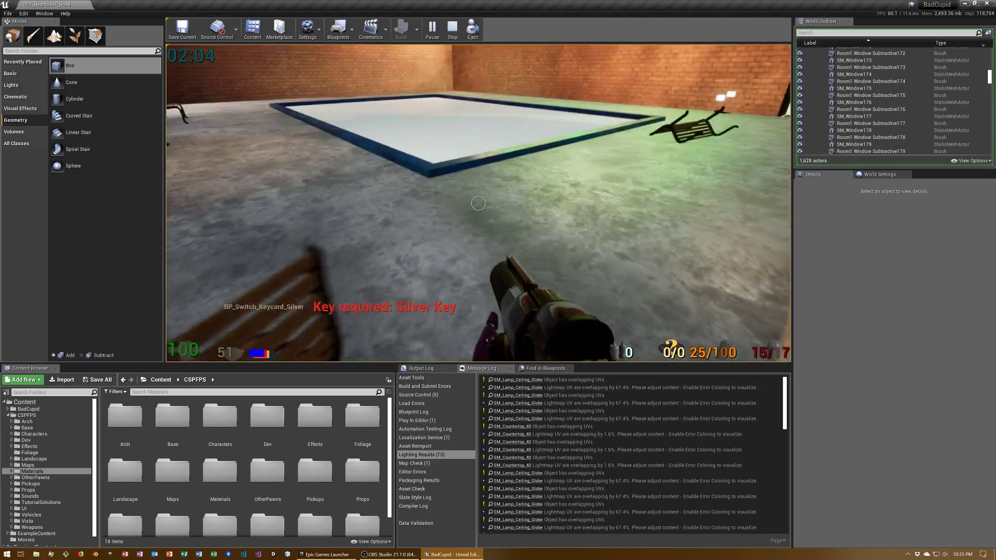
{"action": "key", "text": "w"}
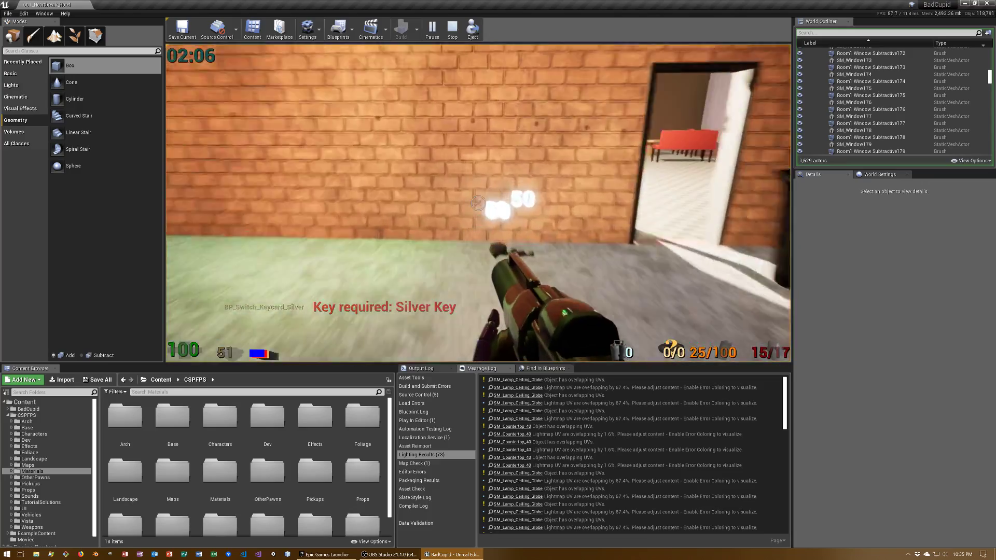
Pick up the Hitscan Gun in the hallway and drop into the dark blue area.
{"action": "key", "text": "w"}
{"action": "key", "text": "w"}
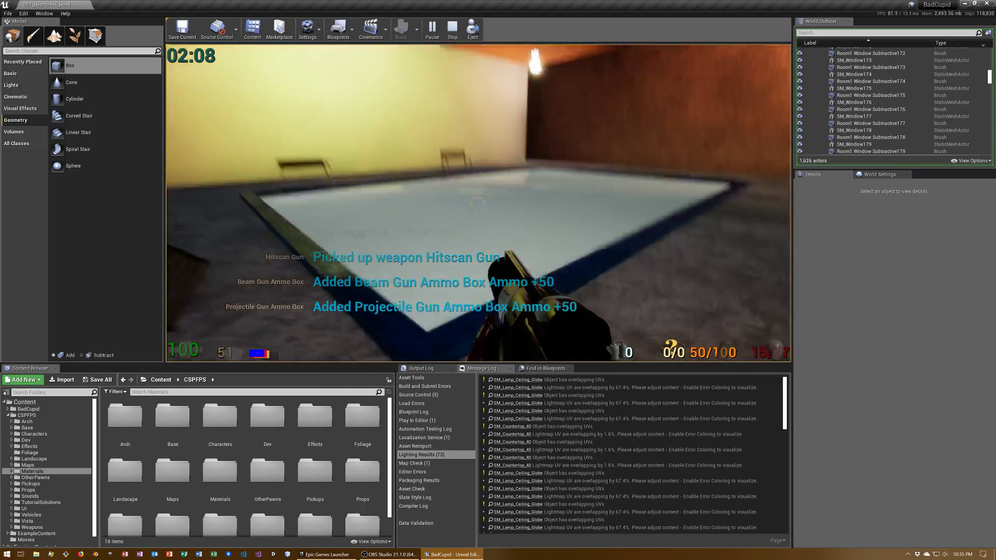
{"action": "key", "text": "w"}
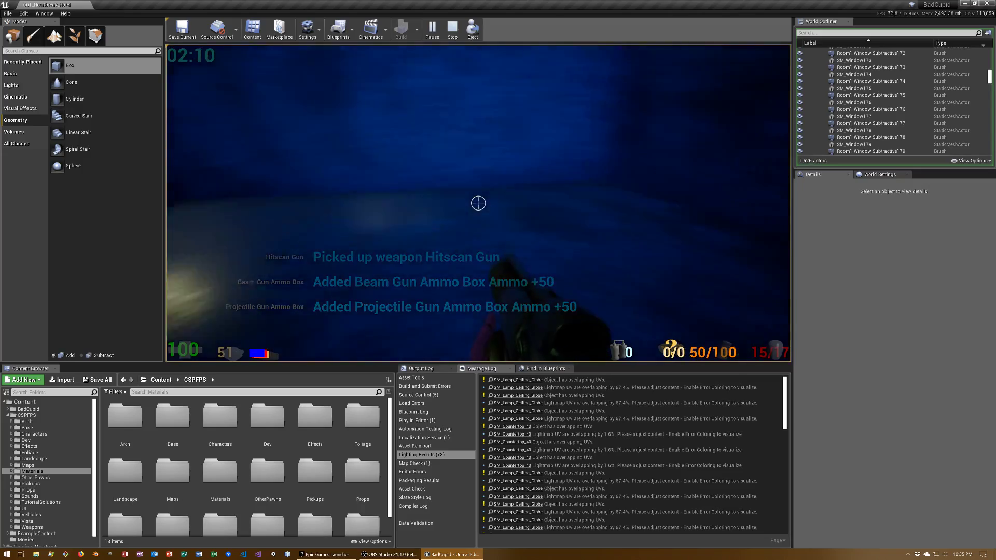
{"action": "key", "text": "w"}
Shoot the enemy, then walk back through the brick room and pool room to the green door.
{"action": "left_click", "coordinate": [478, 203]}
{"action": "left_click", "coordinate": [478, 203]}
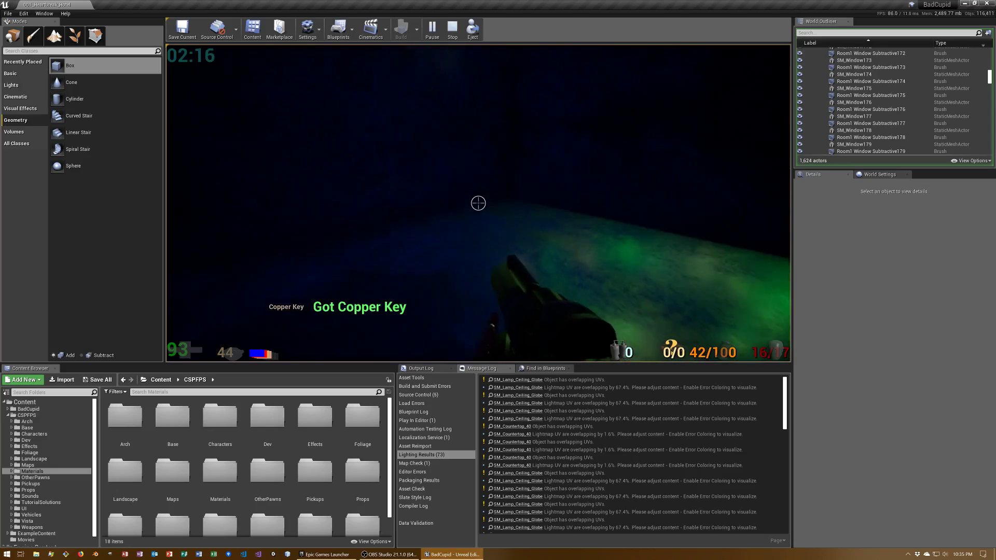
{"action": "key", "text": "w"}
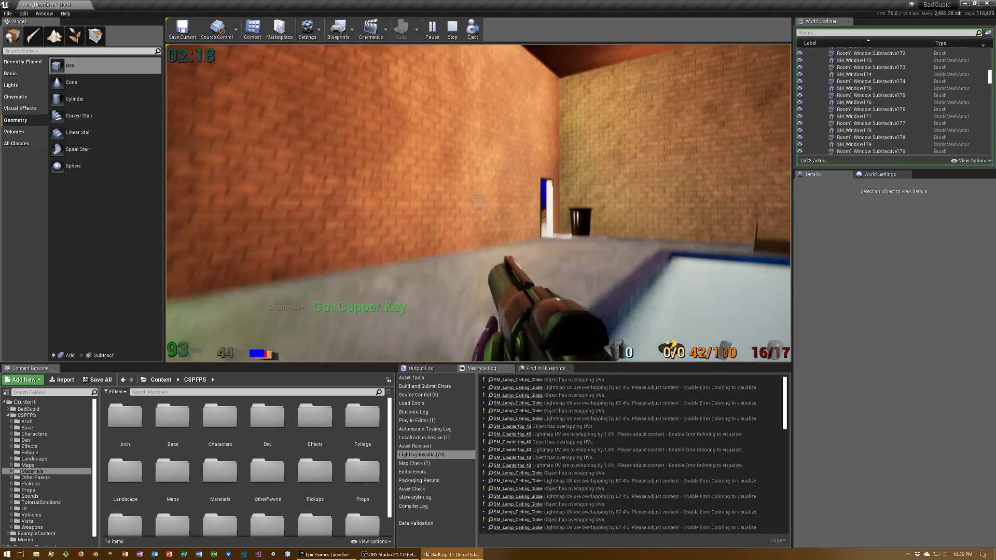
{"action": "key", "text": "w"}
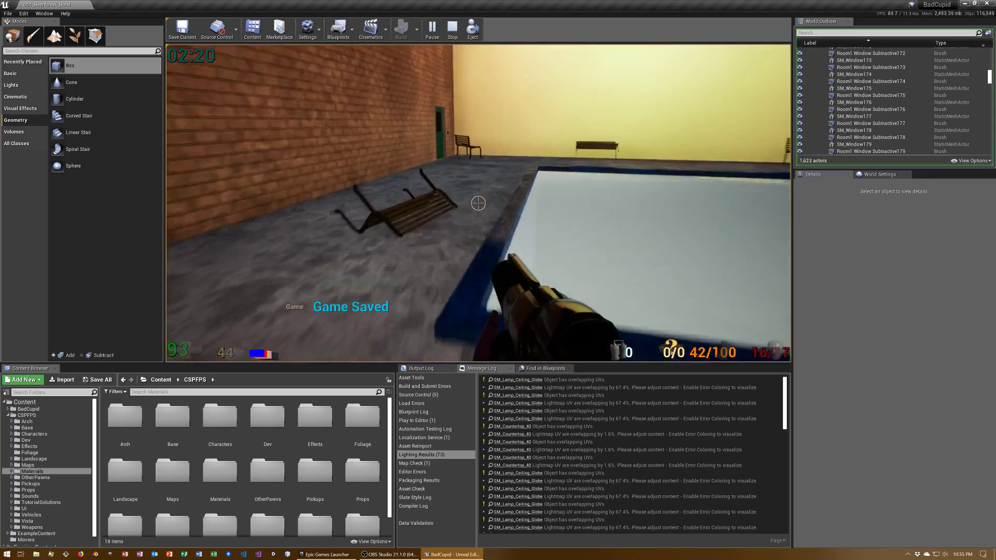
{"action": "key", "text": "w"}
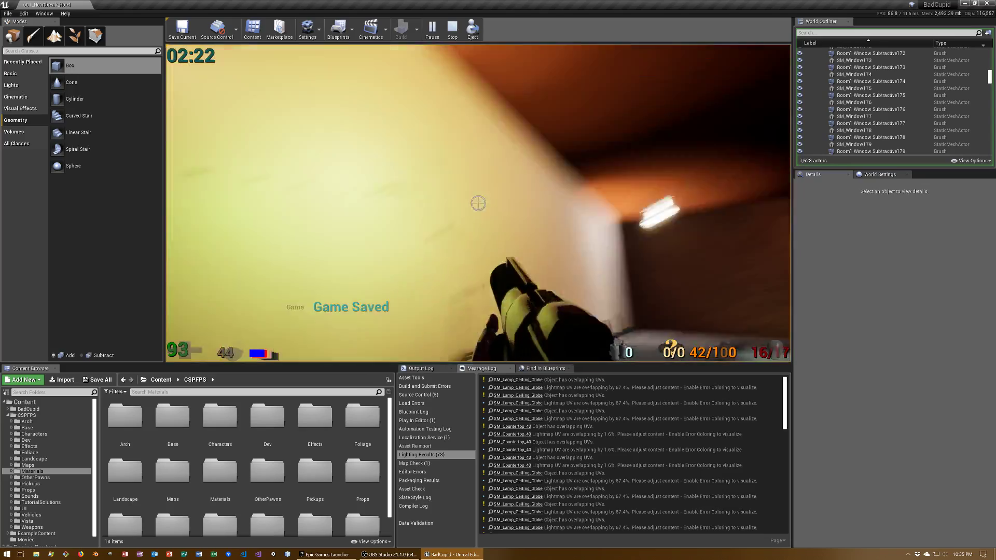
{"action": "key", "text": "w"}
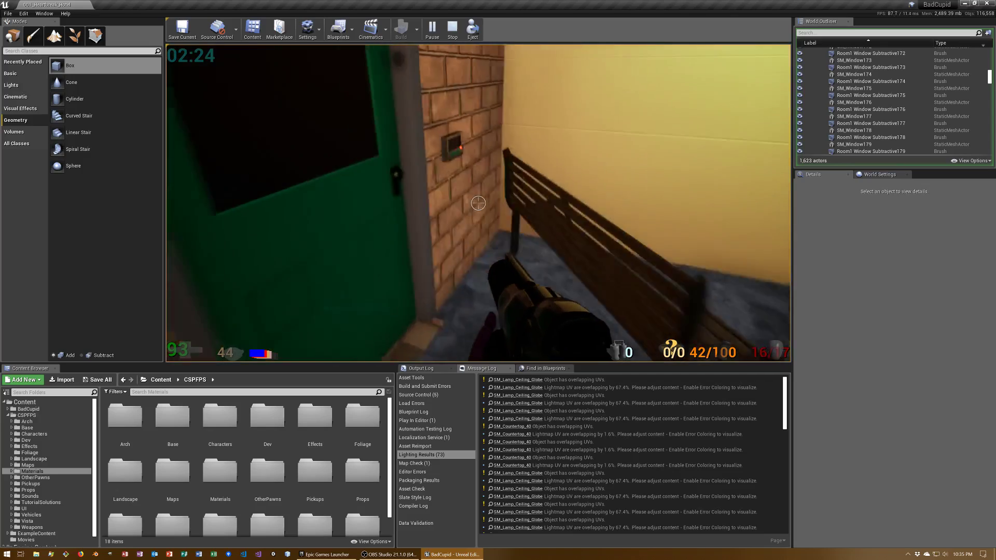
Try the green door's keycard reader, which needs the Silver Key, then return to the pool and stop the playtest.
{"action": "key", "text": "e"}
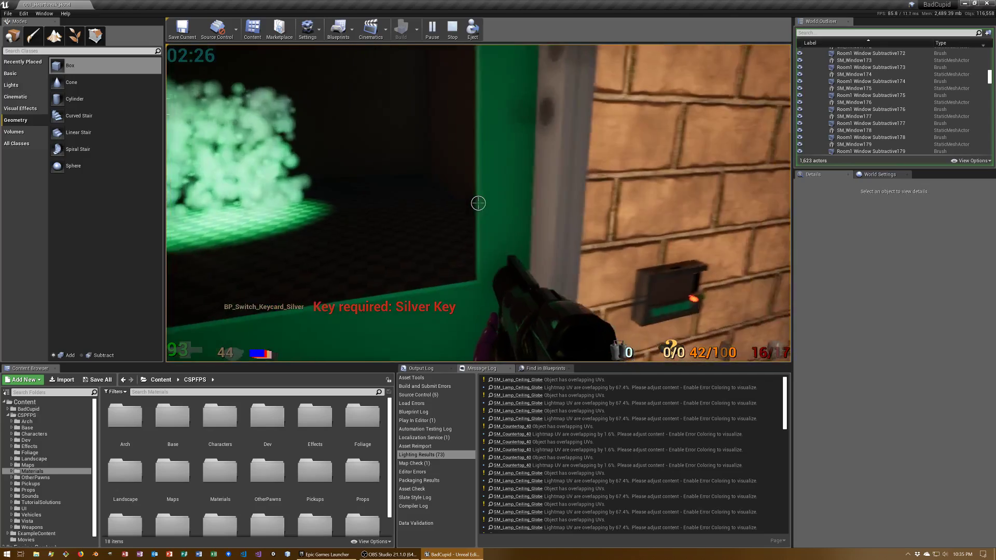
{"action": "key", "text": "s"}
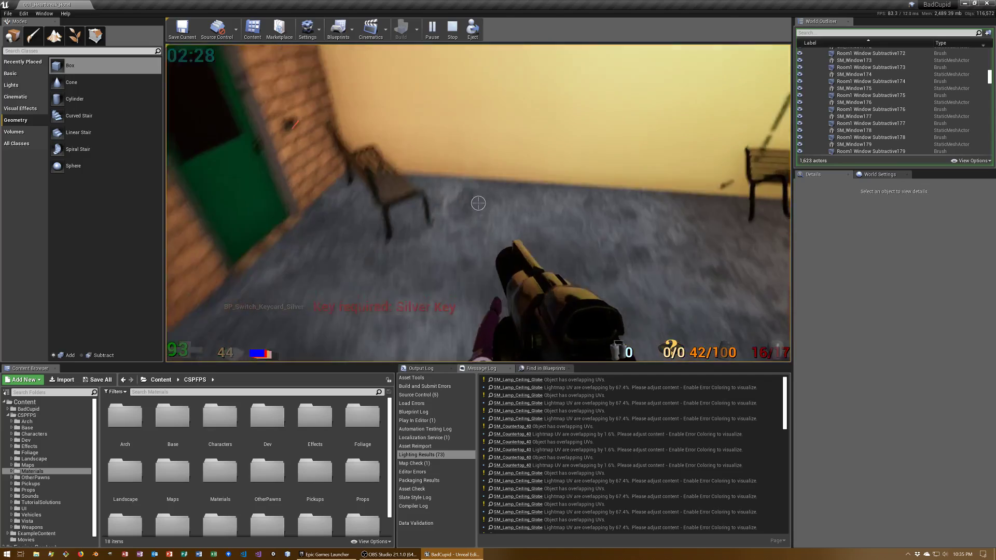
{"action": "key", "text": "w"}
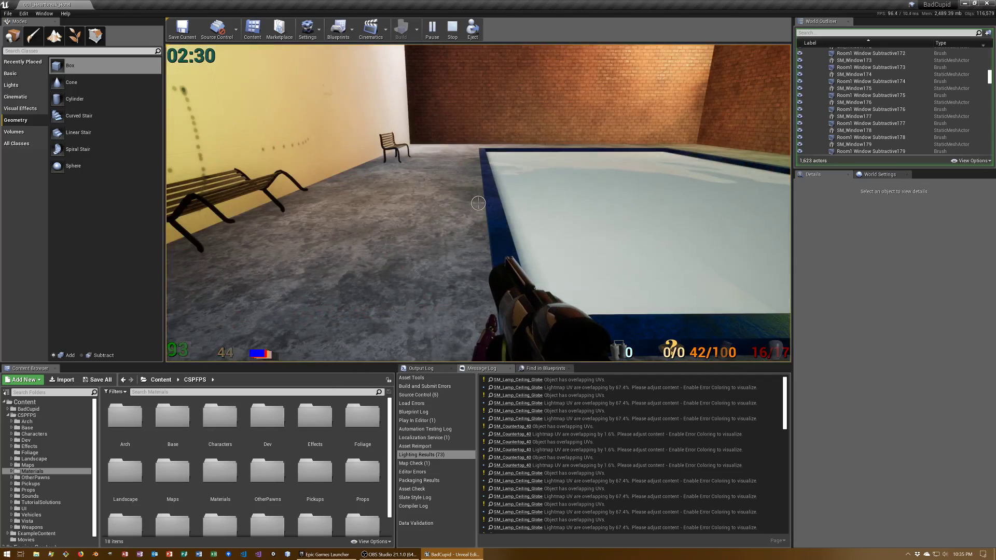
{"action": "key", "text": "Escape"}
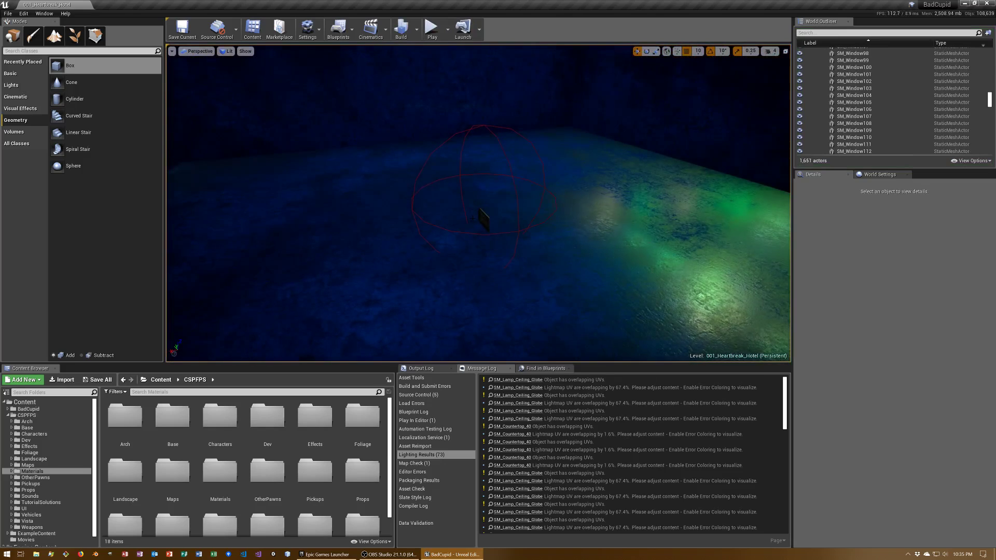
Replace the Copper Key in the level with a Silver Key from the Pickups/Keys folder.
{"action": "left_click", "coordinate": [482, 219]}
{"action": "key", "text": "Delete"}
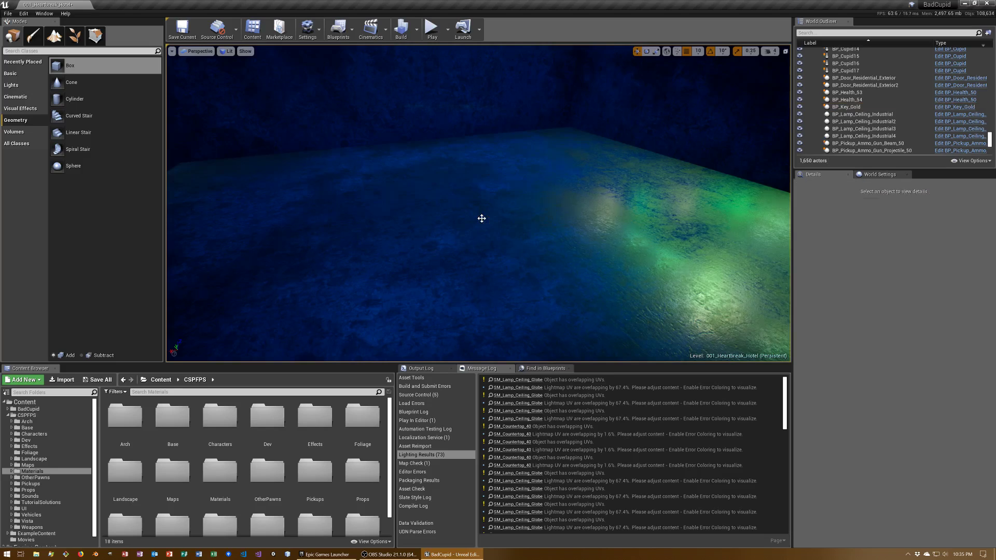
{"action": "scroll", "coordinate": [321, 456], "scroll_direction": "down", "scroll_amount": 1}
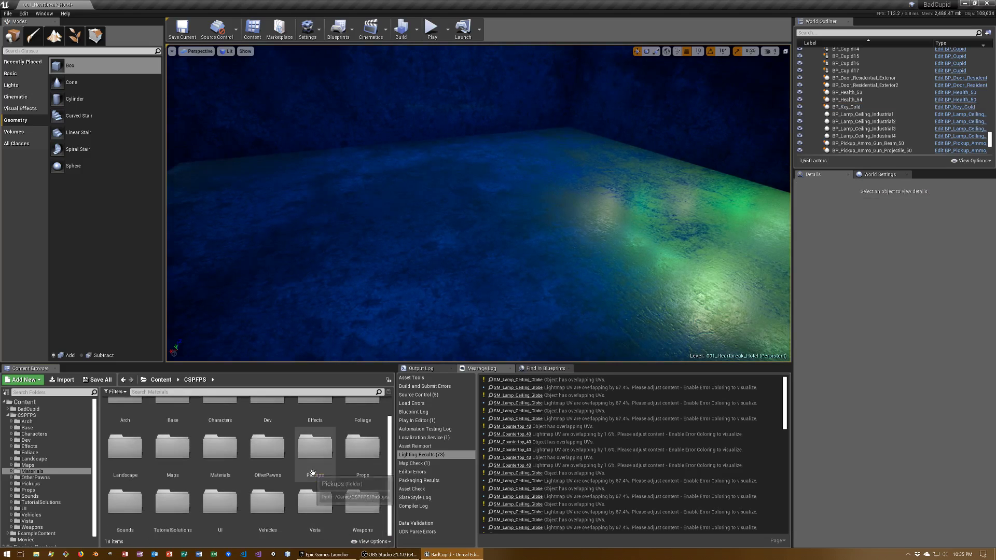
{"action": "double_click", "coordinate": [313, 469]}
{"action": "double_click", "coordinate": [247, 415]}
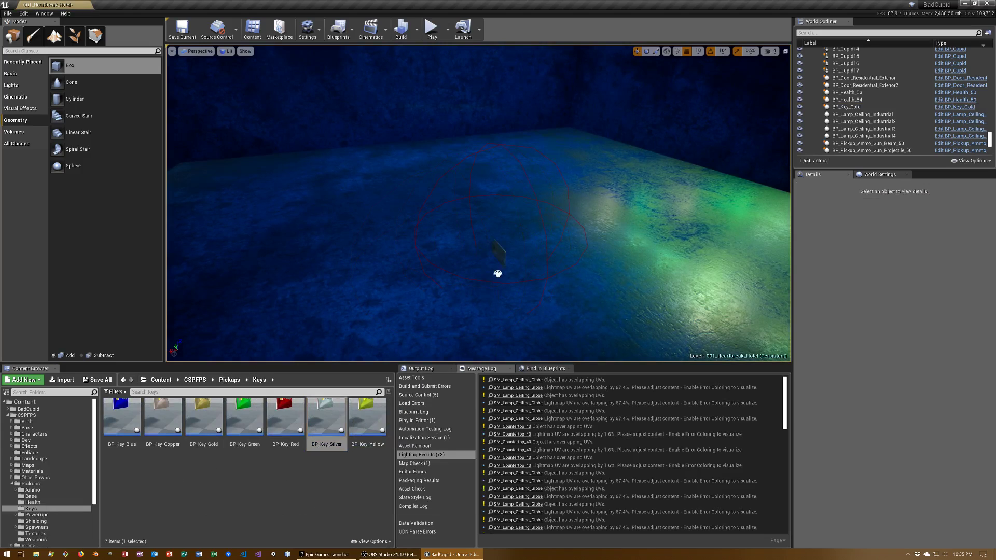
{"action": "left_click_drag", "start_coordinate": [313, 427], "coordinate": [496, 272]}
{"action": "right_click_drag", "start_coordinate": [496, 272], "coordinate": [497, 271]}
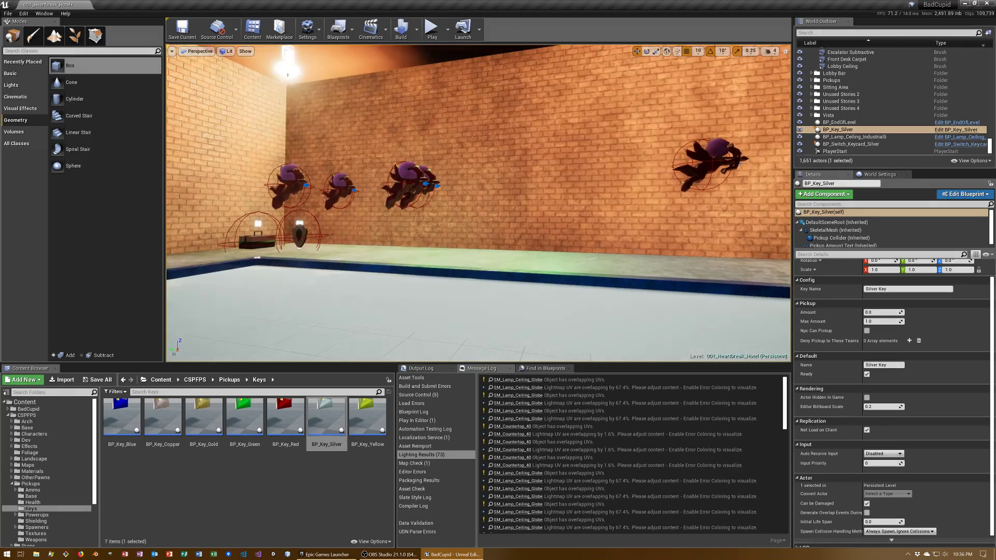
Reposition the two Cupid enemies on the brick wall, then deselect and save 001_Heartbreak_Hotel.
{"action": "left_click", "coordinate": [474, 207]}
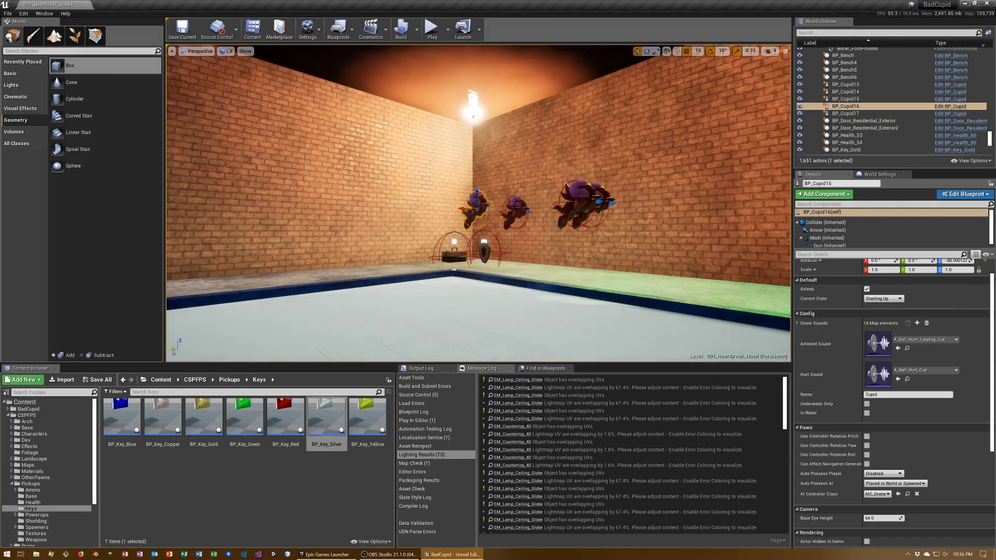
{"action": "left_click", "coordinate": [515, 207], "text": "ctrl"}
{"action": "right_click_drag", "start_coordinate": [564, 211], "coordinate": [564, 211]}
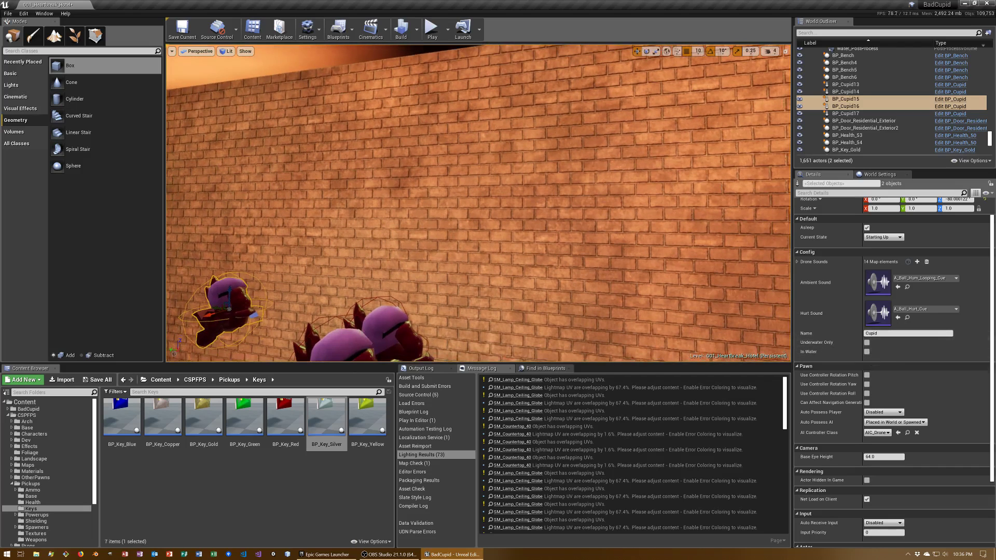
{"action": "left_click", "coordinate": [507, 285]}
{"action": "key", "text": "ctrl+s"}
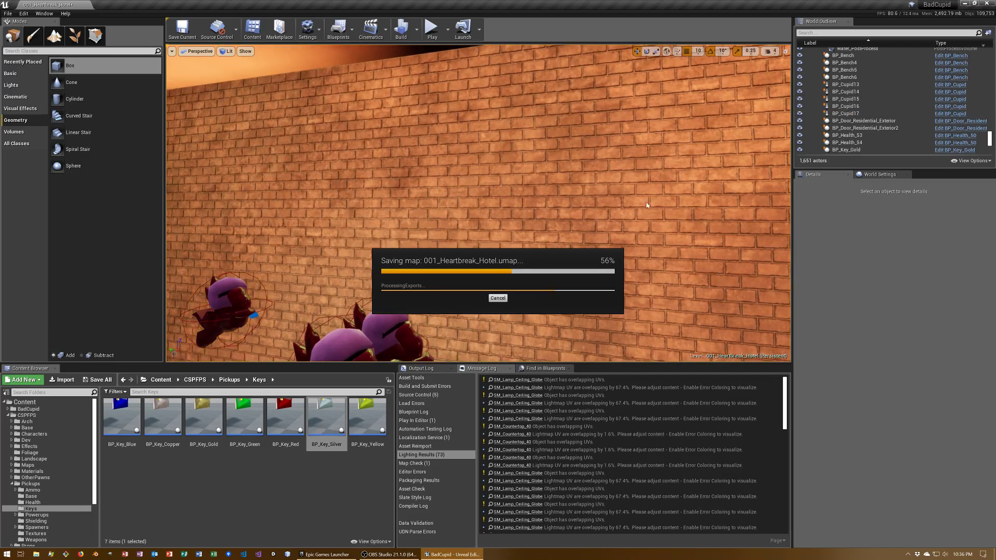
Open the BP_Cupid blueprint, then the BP_Drone blueprint.
{"action": "left_click", "coordinate": [963, 93]}
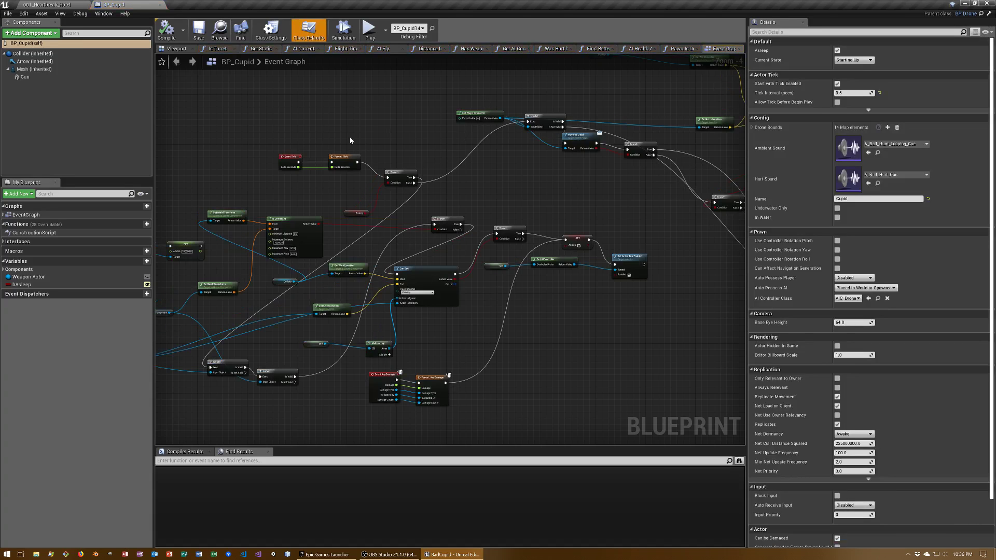
{"action": "left_click", "coordinate": [980, 13]}
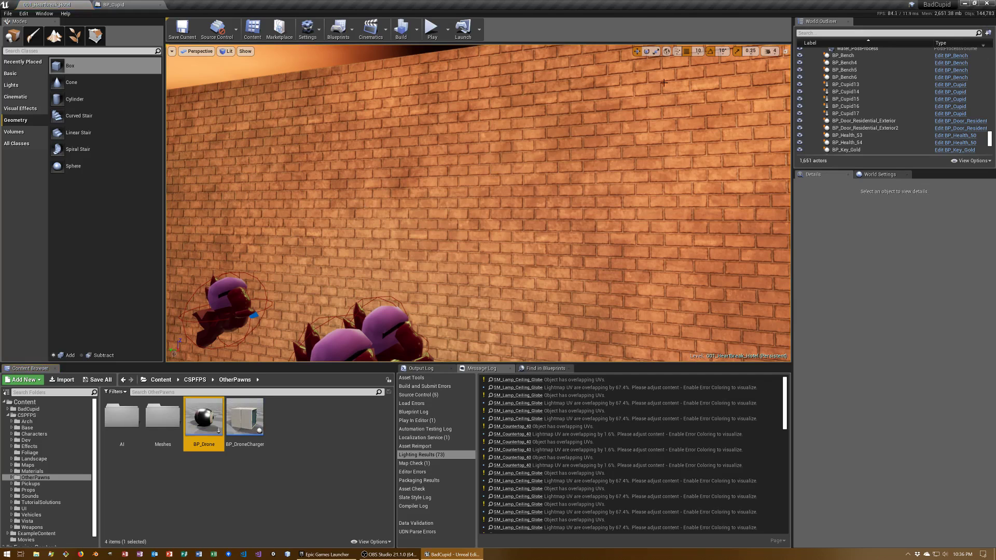
{"action": "double_click", "coordinate": [204, 418]}
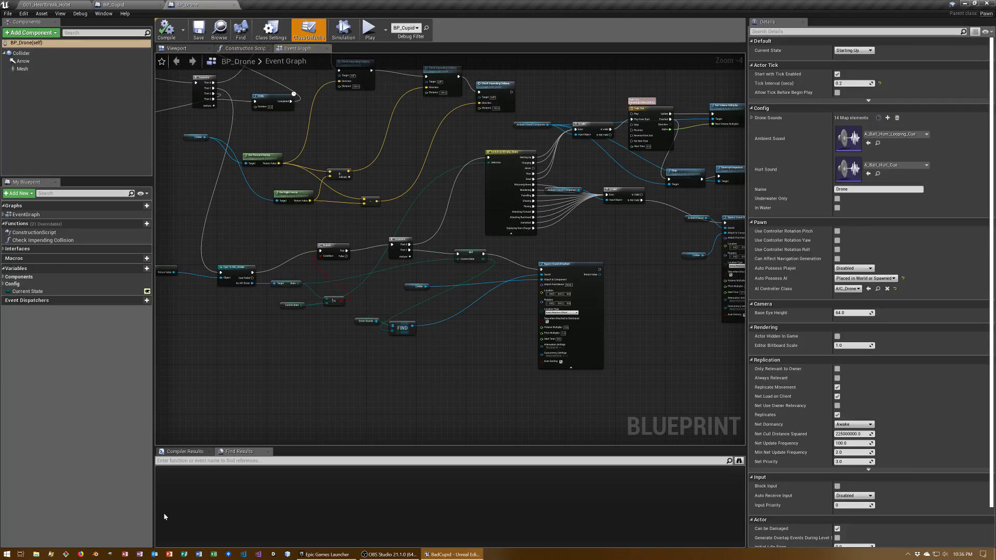
Search BP_Drone for 'water' and jump to the Set bInWater node.
{"action": "type", "text": "water"}
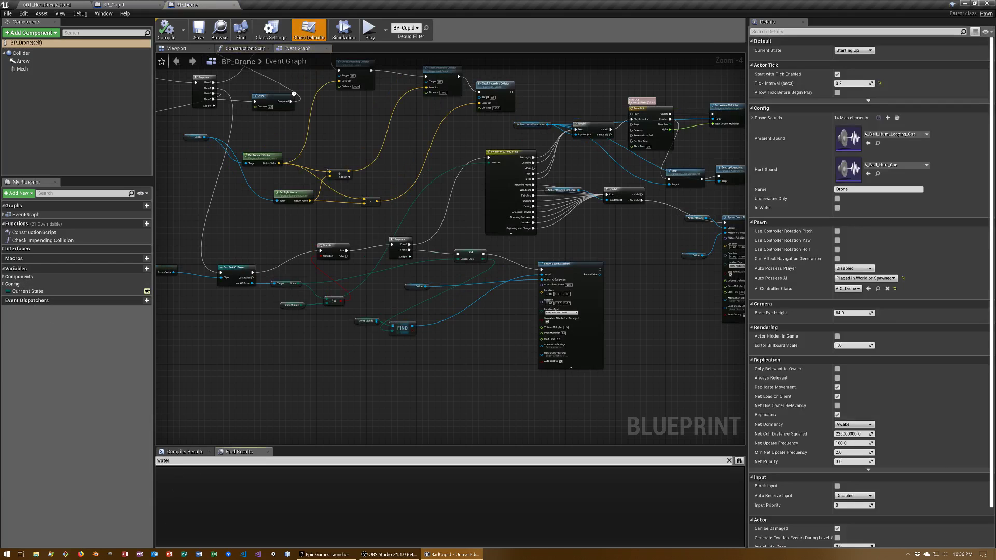
{"action": "key", "text": "Return"}
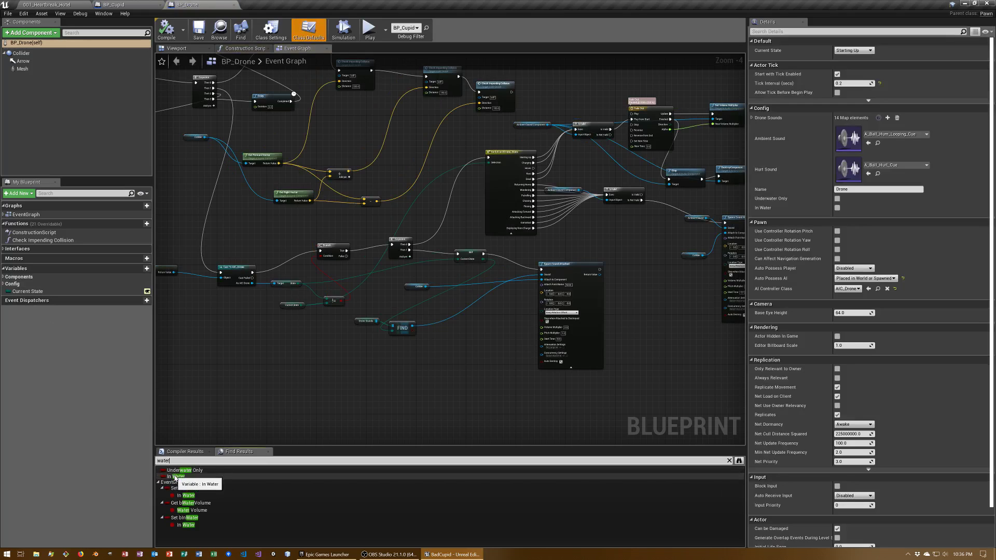
{"action": "left_click", "coordinate": [175, 477]}
{"action": "right_click", "coordinate": [175, 477]}
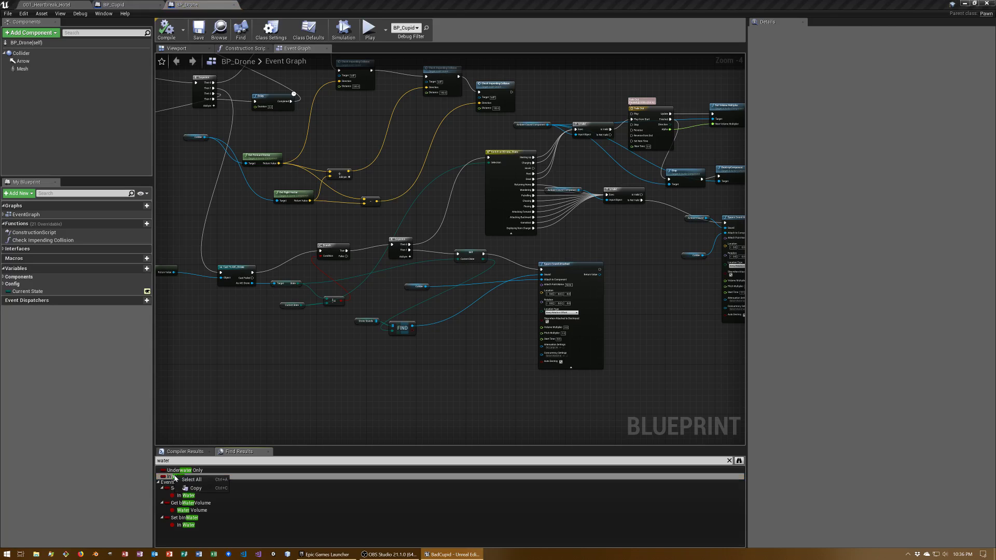
{"action": "left_click", "coordinate": [244, 496]}
{"action": "left_click", "coordinate": [244, 496]}
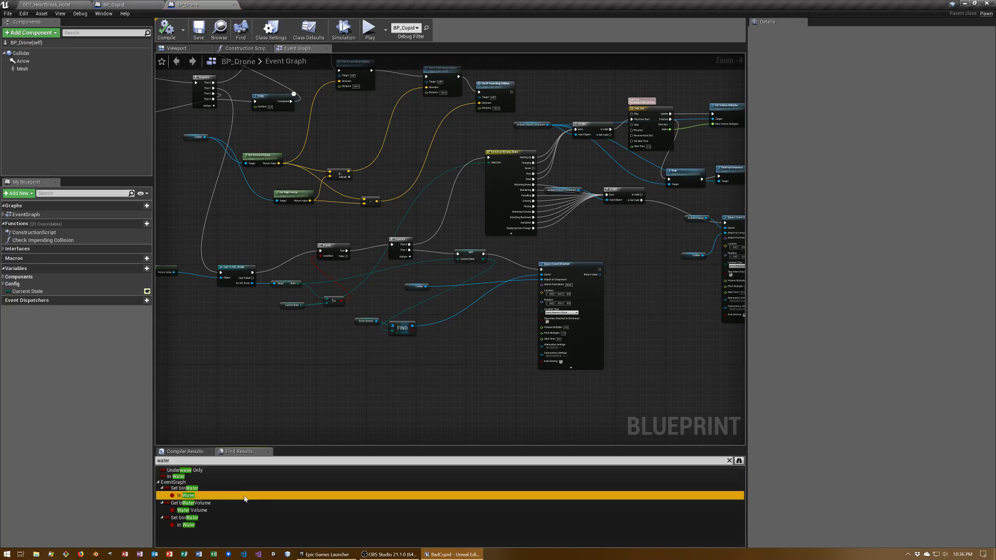
{"action": "double_click", "coordinate": [198, 494]}
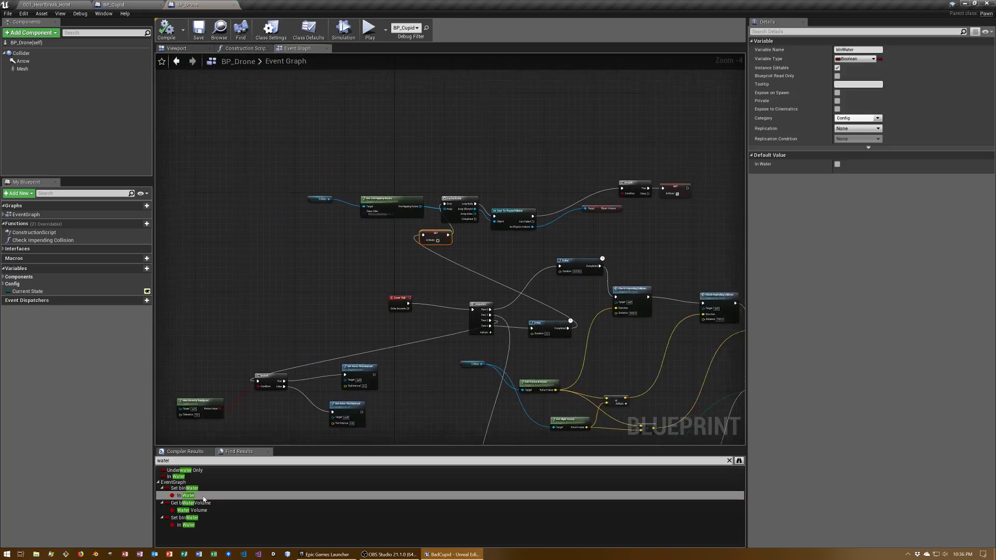
Pan the graph from the SET In Water node to the Branch and Sequence nodes, then close BP_Drone.
{"action": "scroll", "coordinate": [484, 284], "scroll_direction": "down", "scroll_amount": 1}
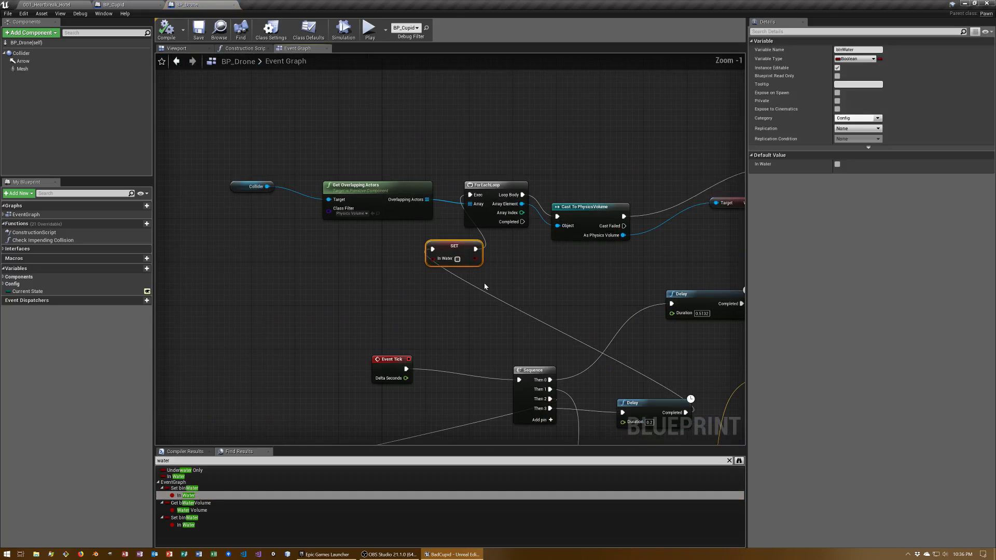
{"action": "right_click_drag", "start_coordinate": [484, 285], "coordinate": [437, 225]}
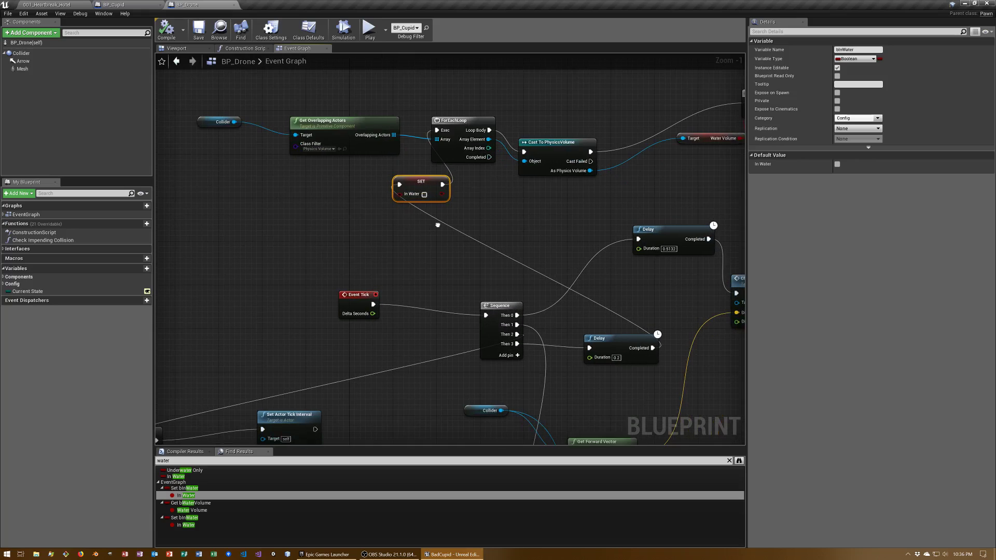
{"action": "scroll", "coordinate": [437, 225], "scroll_direction": "down", "scroll_amount": 1}
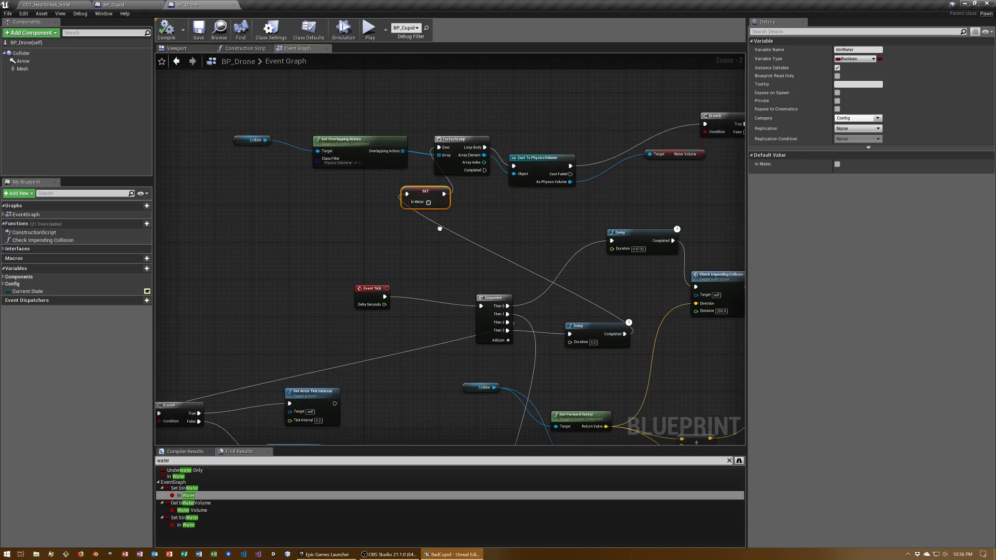
{"action": "mouse_move", "coordinate": [439, 228]}
{"action": "right_mouse_down"}
{"action": "mouse_move", "coordinate": [201, 234]}
{"action": "mouse_move", "coordinate": [185, 109]}
{"action": "mouse_move", "coordinate": [104, 152]}
{"action": "right_mouse_up"}
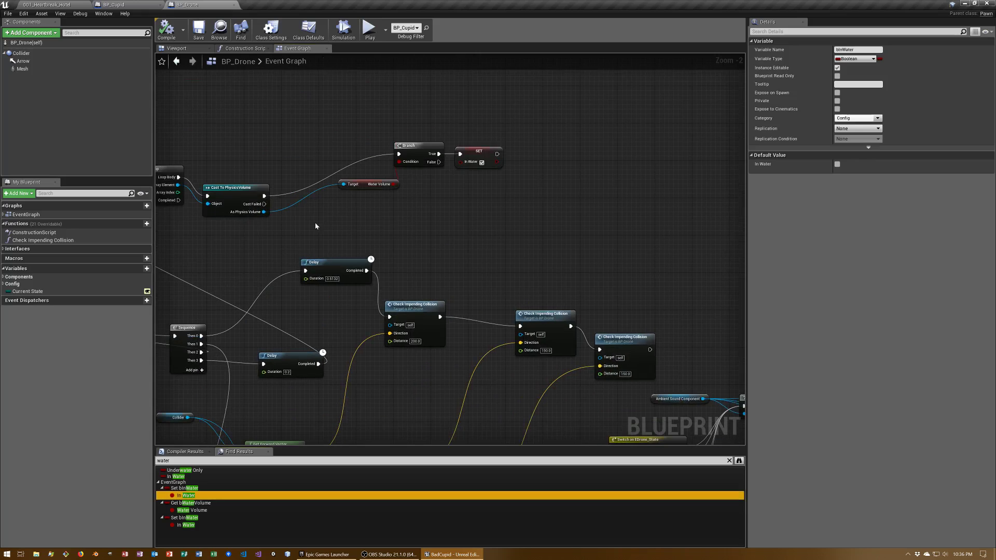
{"action": "right_click_drag", "start_coordinate": [316, 226], "coordinate": [461, 198]}
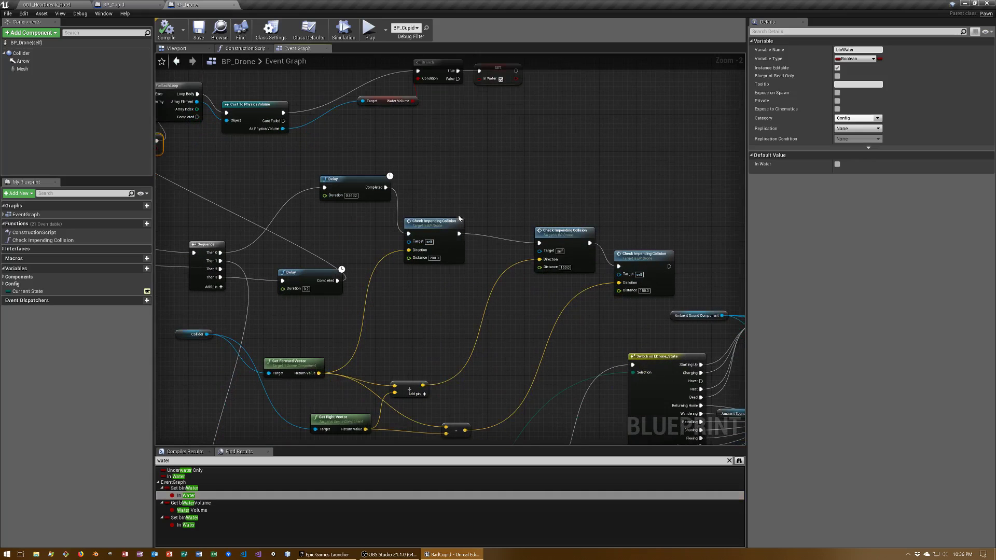
{"action": "right_click_drag", "start_coordinate": [422, 325], "coordinate": [402, 229]}
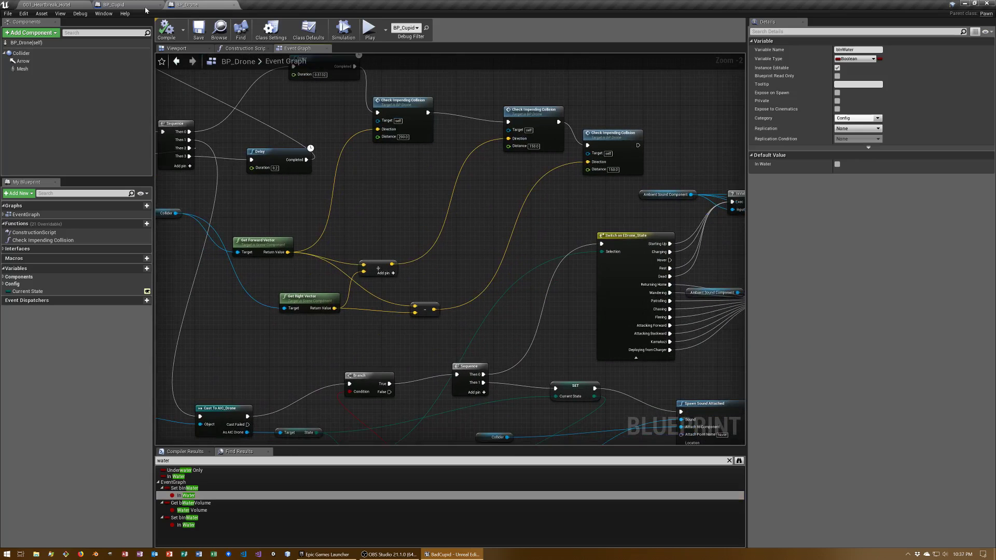
{"action": "left_click", "coordinate": [234, 5]}
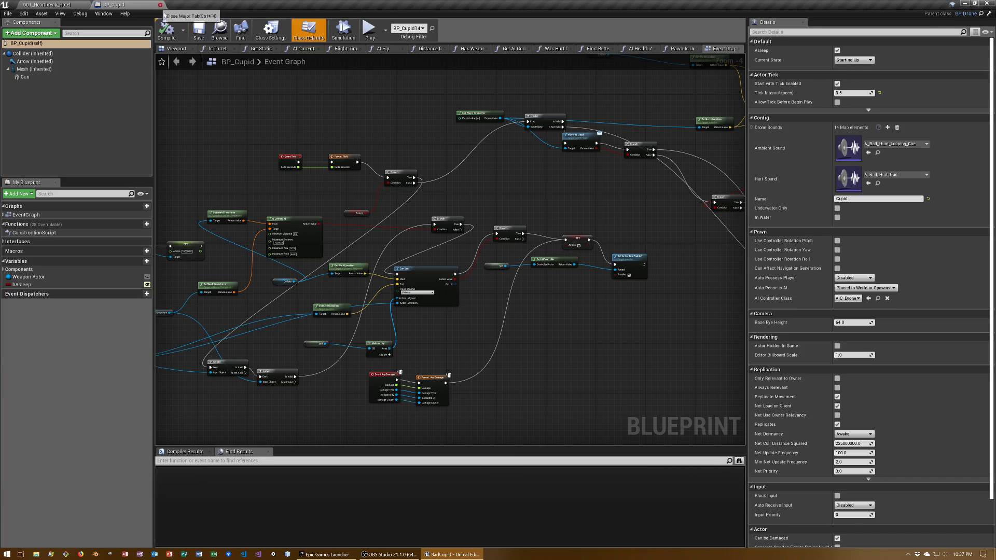
Return to the level and Play From Here on the concrete floor of the pool room.
{"action": "left_click", "coordinate": [159, 4]}
{"action": "right_click_drag", "start_coordinate": [477, 202], "coordinate": [477, 203]}
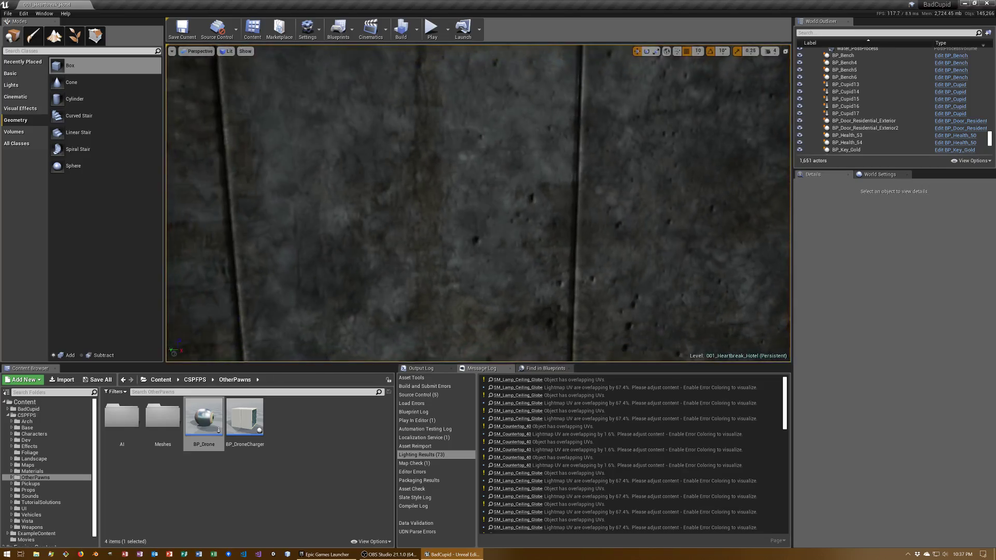
{"action": "right_click_drag", "start_coordinate": [299, 288], "coordinate": [299, 287]}
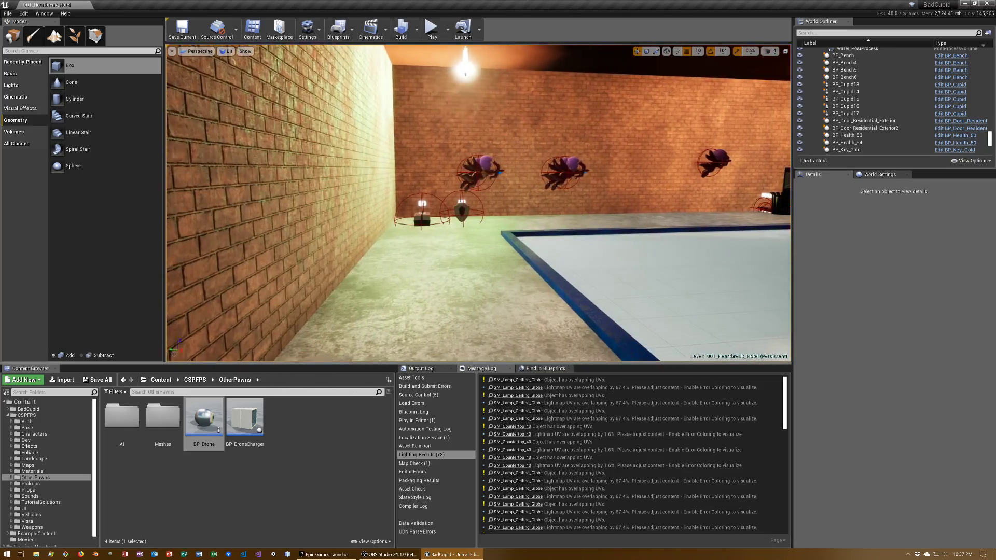
{"action": "right_click", "coordinate": [409, 290]}
{"action": "left_click", "coordinate": [429, 321]}
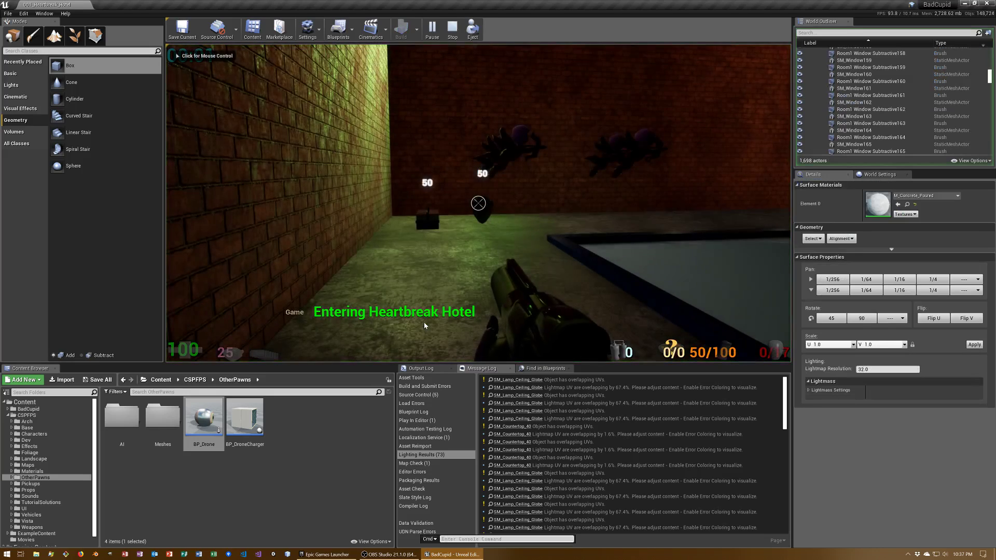
Run the KillAllEnemies cheat, then walk past the pool into the blue room for the Silver Key.
{"action": "type", "text": "KillAllEnemies"}
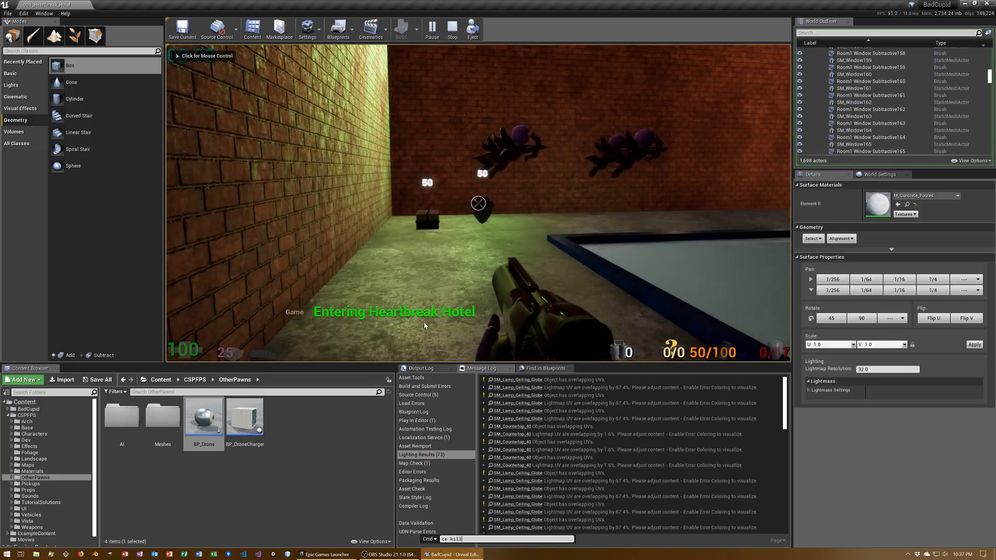
{"action": "key", "text": "Return"}
{"action": "left_click", "coordinate": [424, 325]}
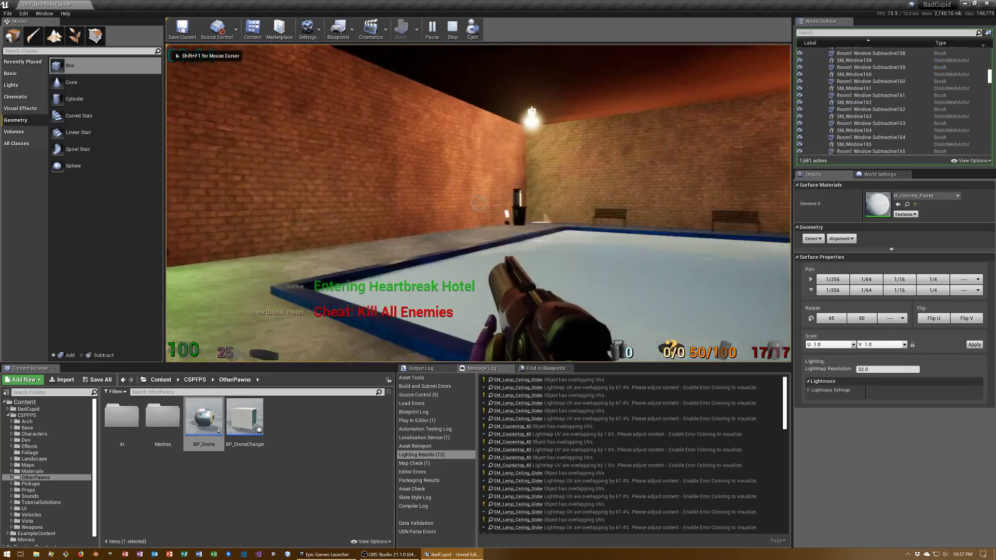
{"action": "key", "text": "w"}
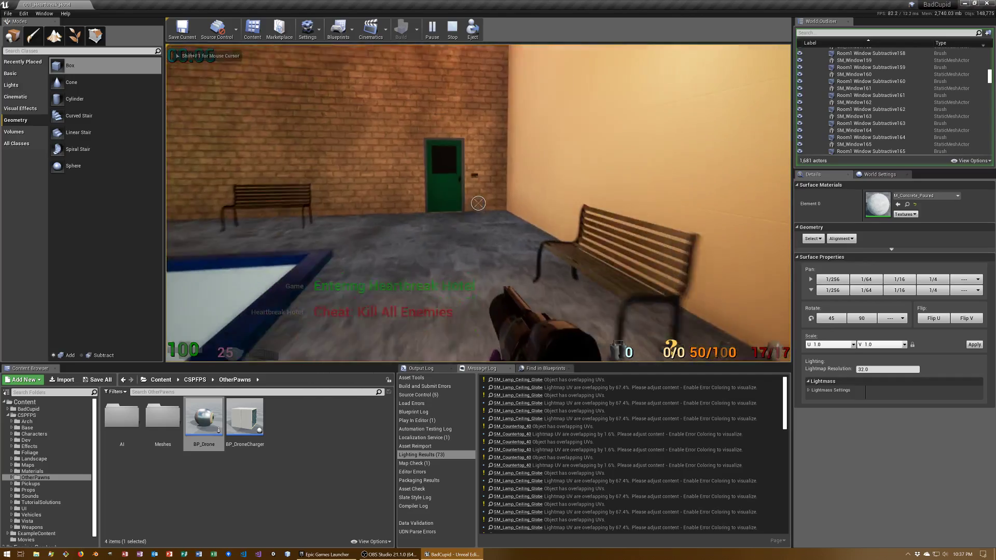
{"action": "key", "text": "w"}
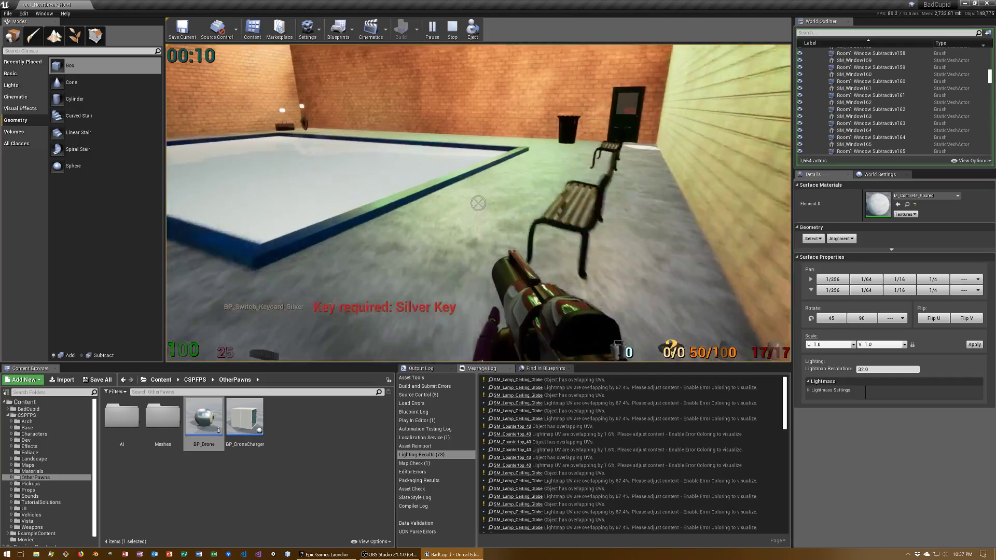
{"action": "key", "text": "w"}
{"action": "key", "text": "w"}
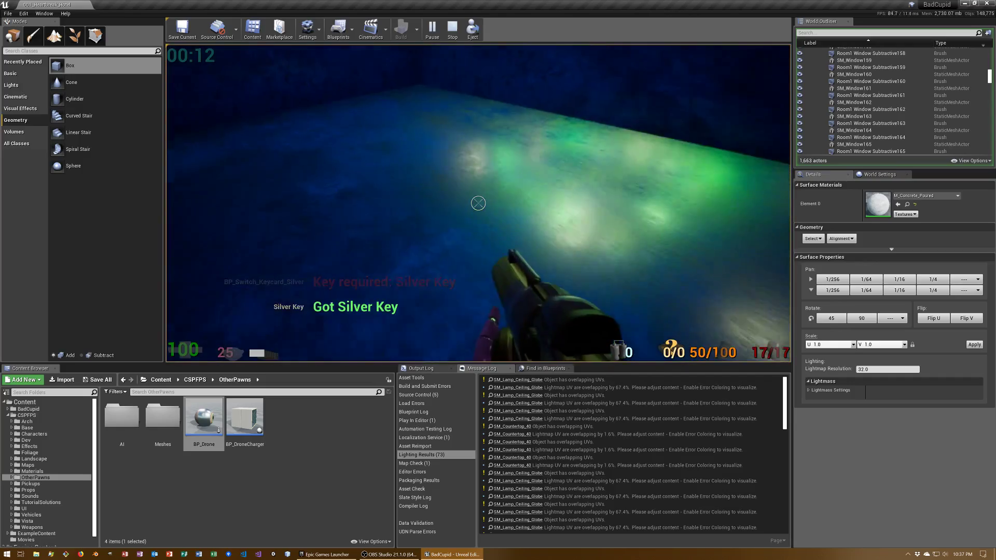
{"action": "key", "text": "w"}
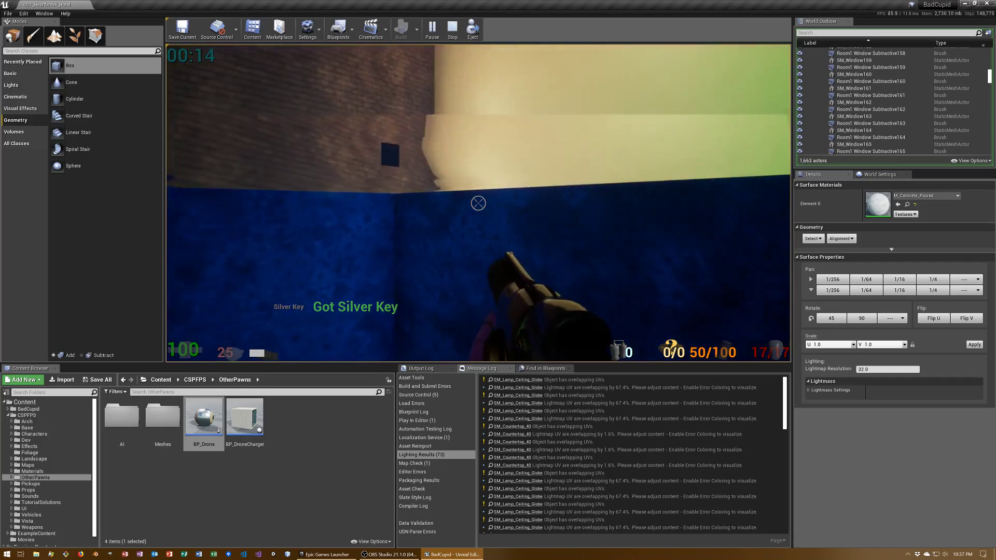
{"action": "key", "text": "w"}
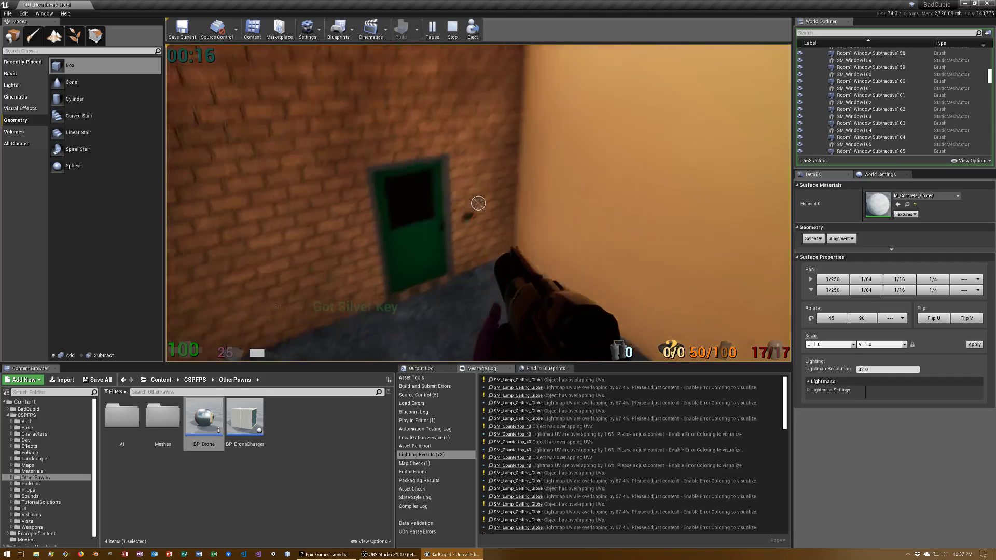
Unlock the green door and walk through it out of Heartbreak Hotel.
{"action": "key", "text": "s"}
{"action": "key", "text": "e"}
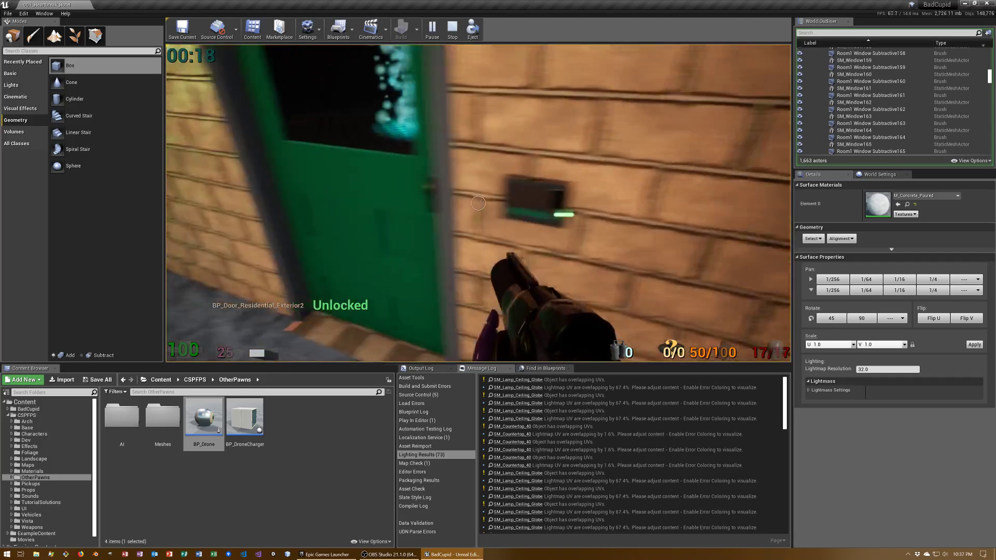
{"action": "key", "text": "w"}
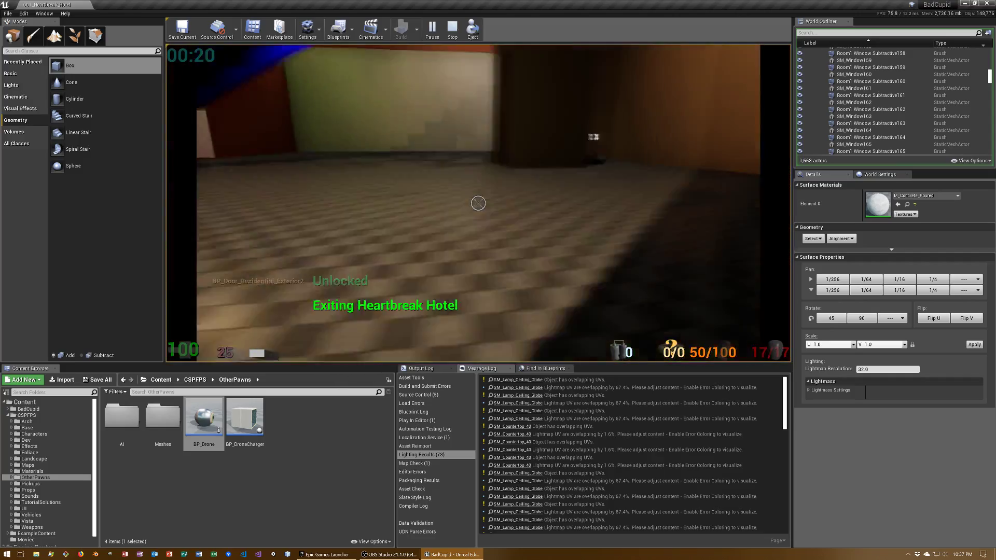
{"action": "key", "text": "w"}
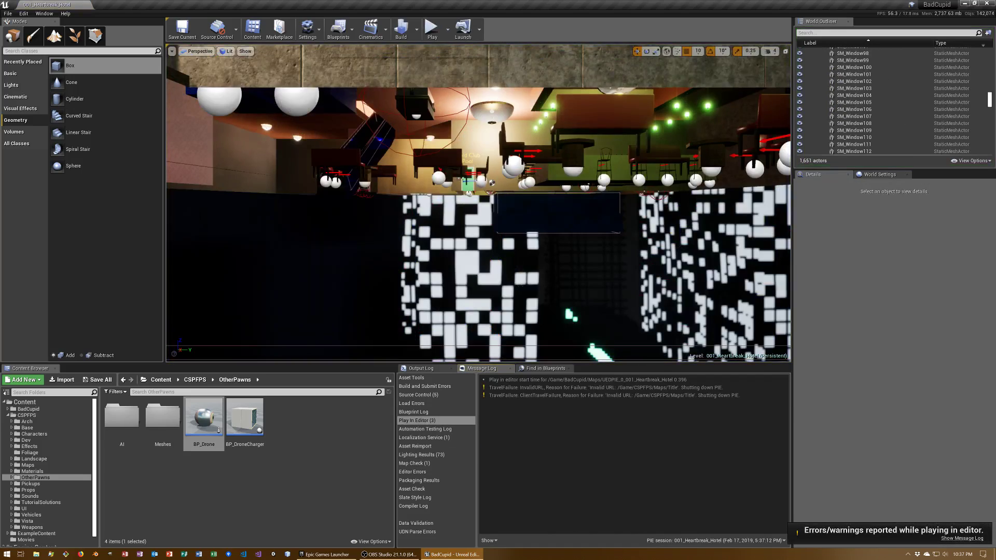
Fly the viewport to the green smoke and select the BP_EndOfLevel trigger.
{"action": "key", "text": "e"}
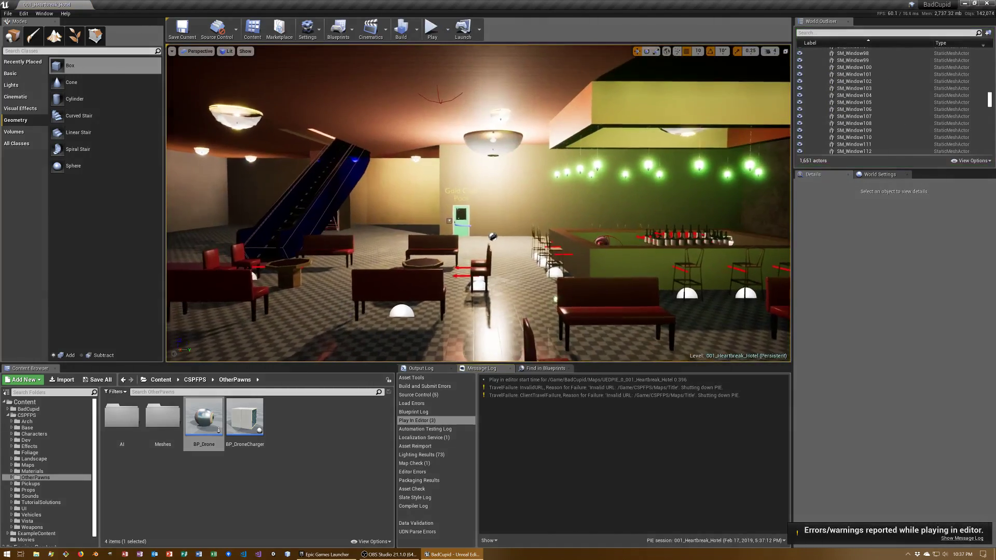
{"action": "key", "text": "w"}
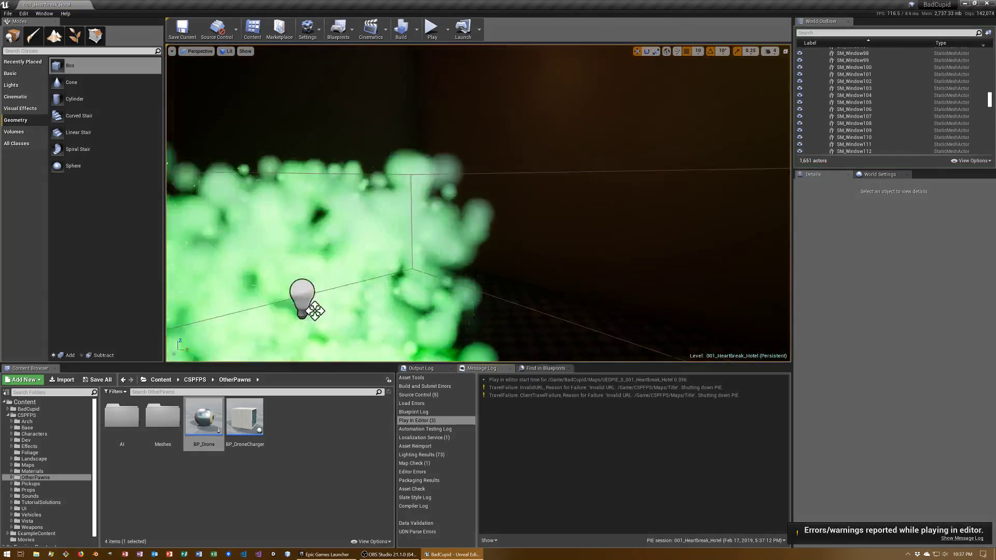
{"action": "mouse_move", "coordinate": [651, 266]}
{"action": "right_mouse_down"}
{"action": "mouse_move", "coordinate": [411, 347]}
{"action": "mouse_move", "coordinate": [435, 166]}
{"action": "right_mouse_up"}
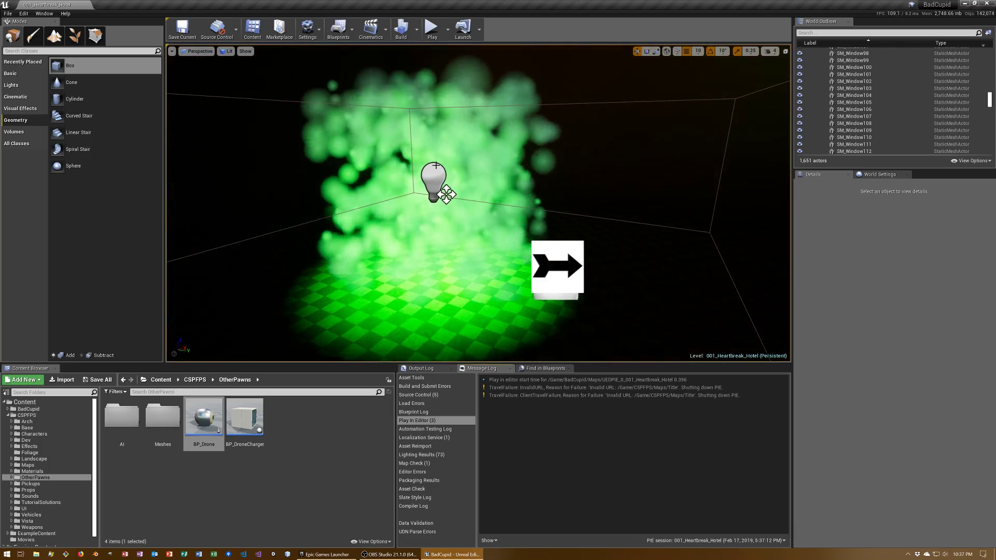
{"action": "left_click", "coordinate": [436, 166]}
Save the hotel map and start editing BP_EndOfLevel's Next Level Name field.
{"action": "key", "text": "ctrl+s"}
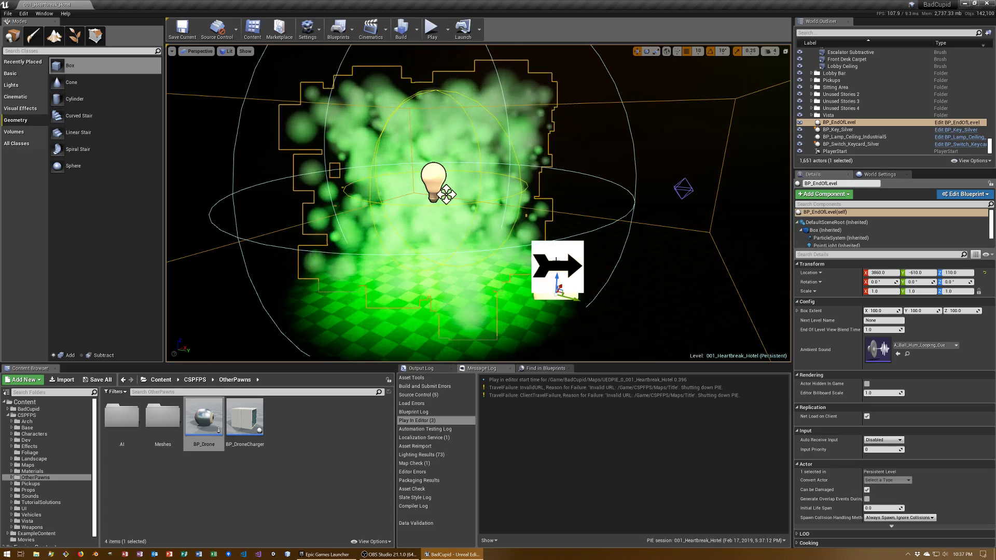
{"action": "key", "text": "ctrl+s"}
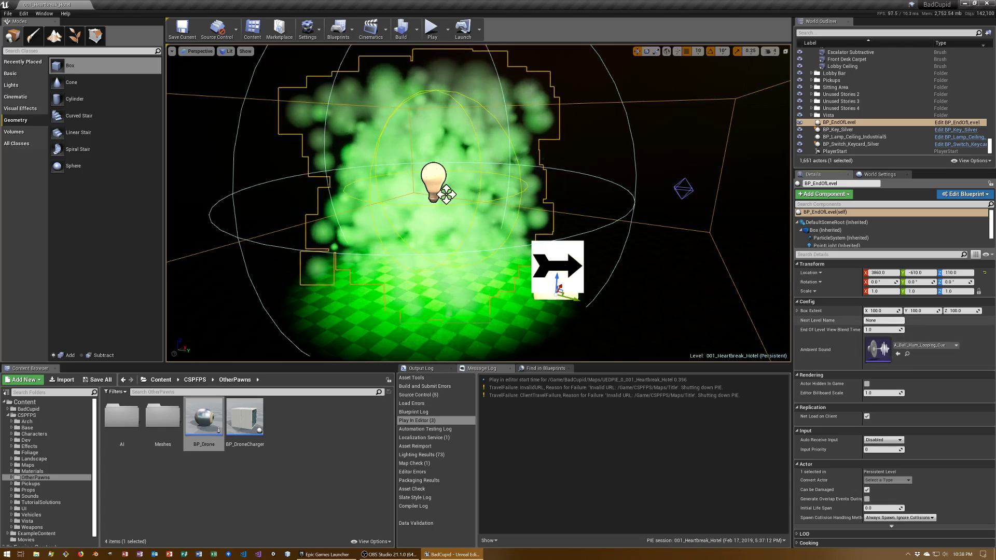
{"action": "left_click", "coordinate": [881, 321]}
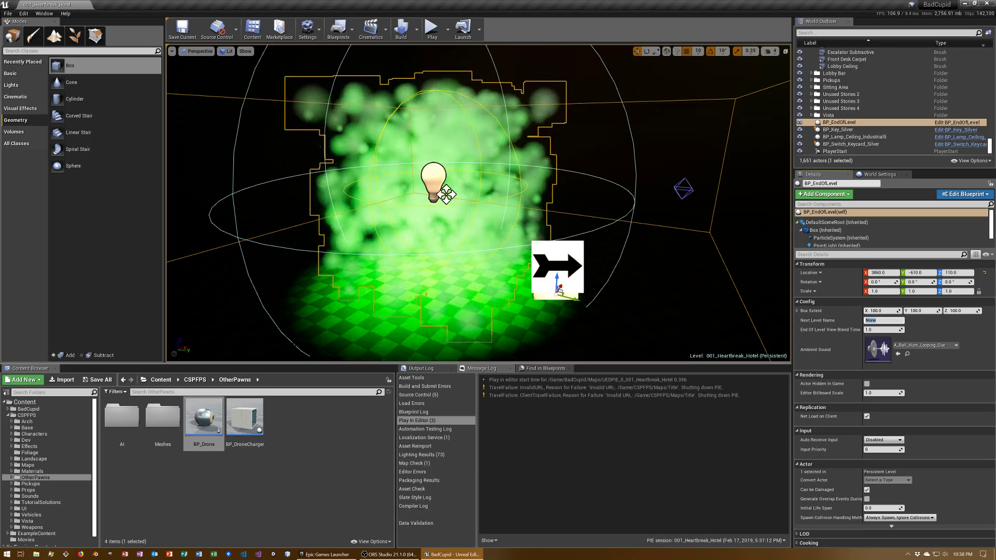
Show the CSPFPS Base folder and create a camera at a view facing the hotel front.
{"action": "left_click", "coordinate": [194, 379]}
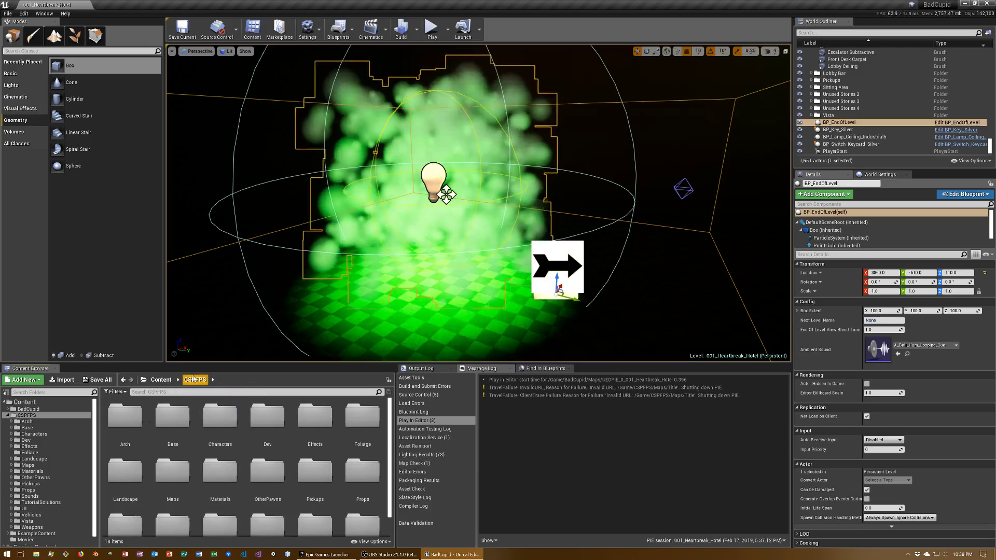
{"action": "double_click", "coordinate": [171, 418]}
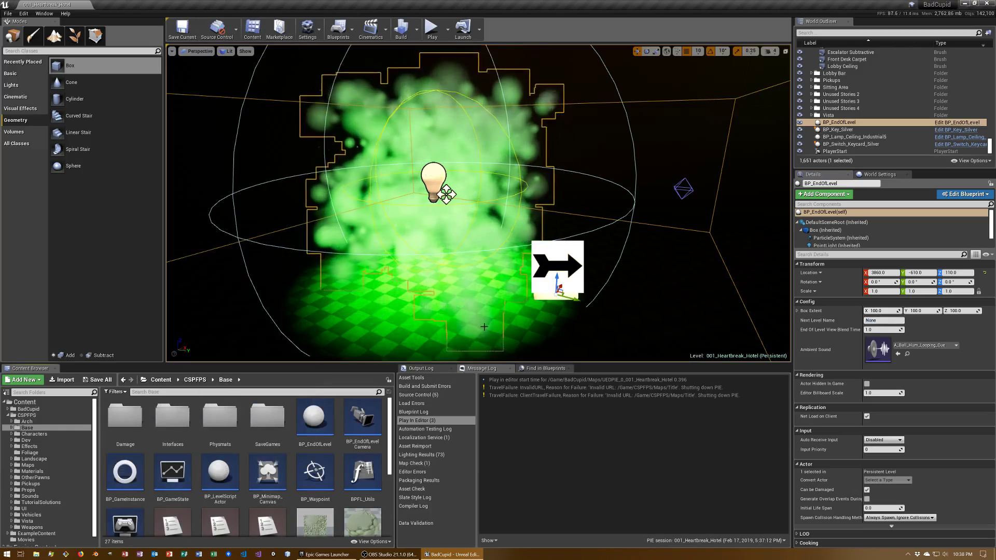
{"action": "mouse_move", "coordinate": [477, 203]}
{"action": "right_mouse_down"}
{"action": "mouse_move", "coordinate": [497, 197]}
{"action": "mouse_move", "coordinate": [456, 197]}
{"action": "mouse_move", "coordinate": [508, 205]}
{"action": "right_mouse_up"}
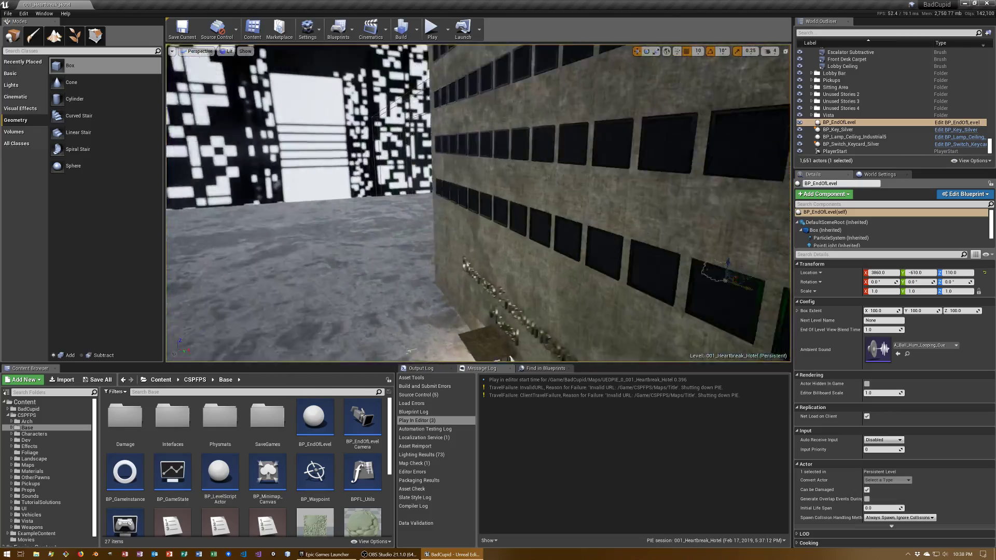
{"action": "right_click_drag", "start_coordinate": [382, 251], "coordinate": [373, 230]}
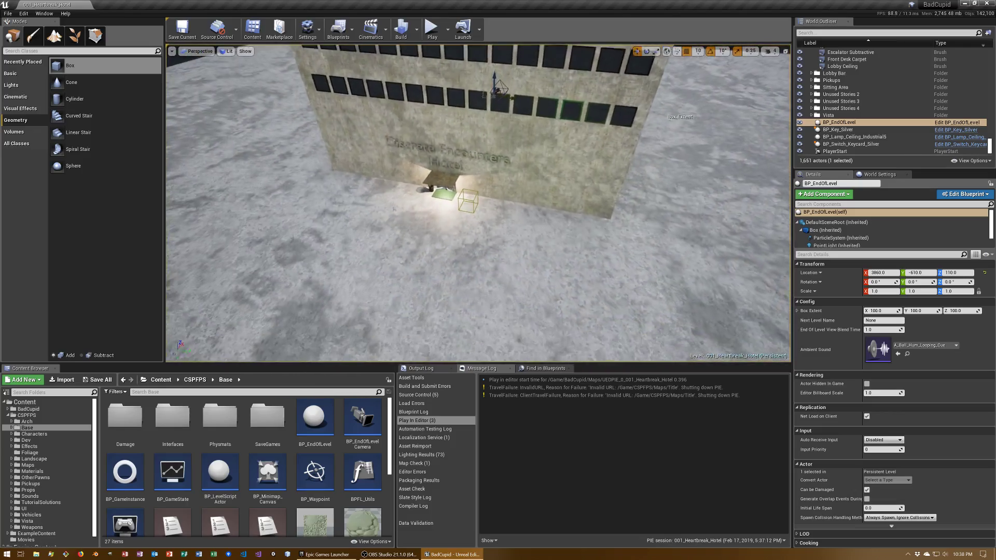
{"action": "left_click", "coordinate": [479, 324]}
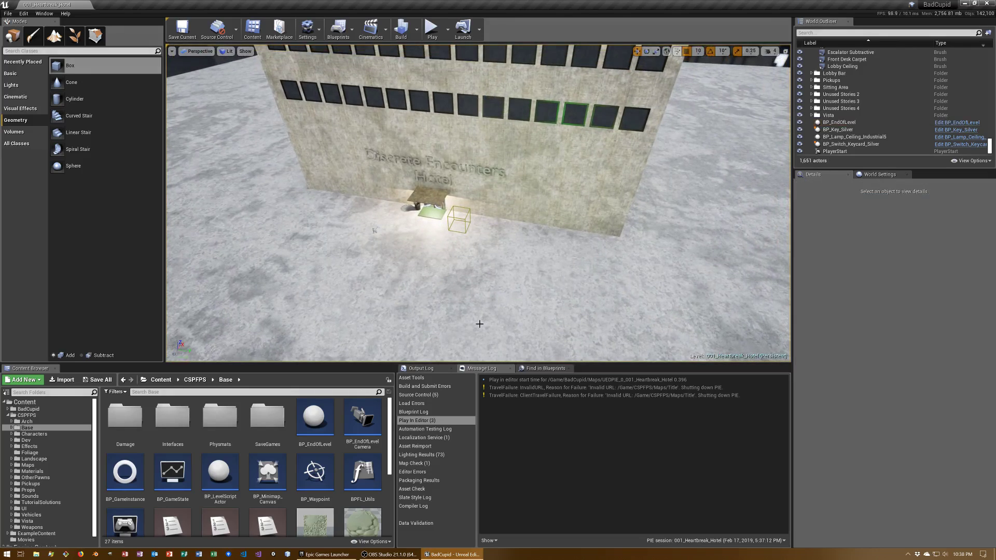
{"action": "left_click", "coordinate": [172, 51]}
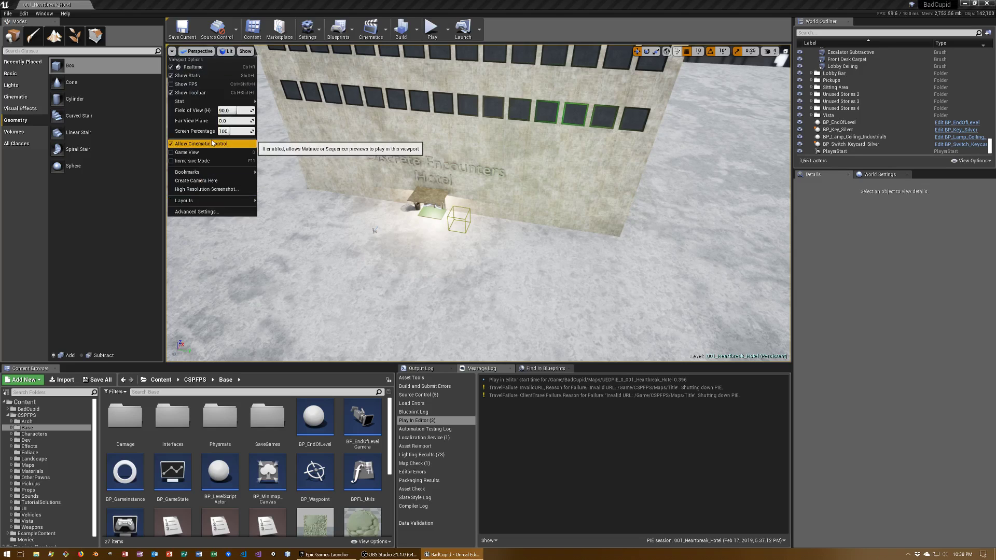
{"action": "left_click", "coordinate": [210, 180]}
{"action": "key", "text": "f"}
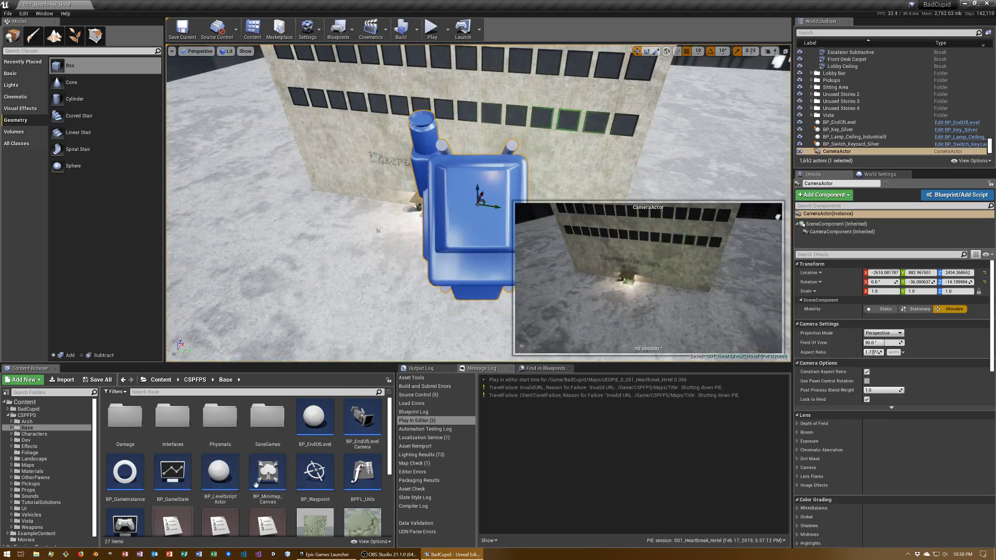
Replace the new camera with BP_EndOfLevelCamera and save the map.
{"action": "left_click", "coordinate": [362, 421]}
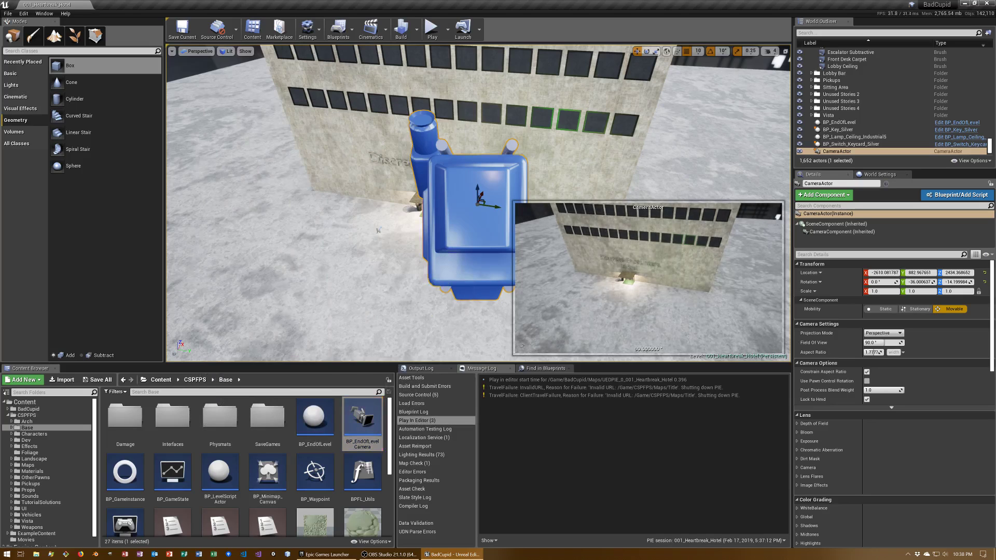
{"action": "right_click", "coordinate": [453, 238]}
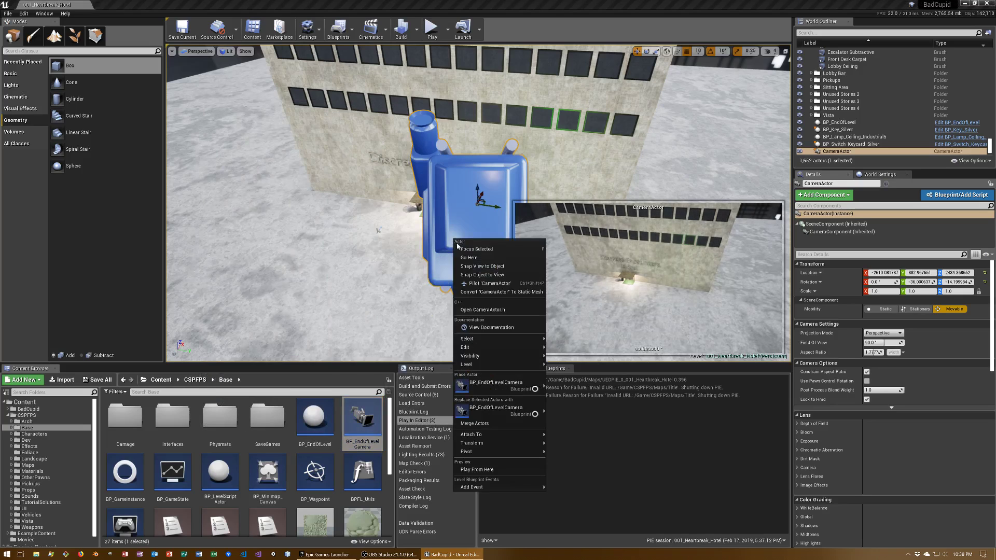
{"action": "left_click", "coordinate": [495, 410]}
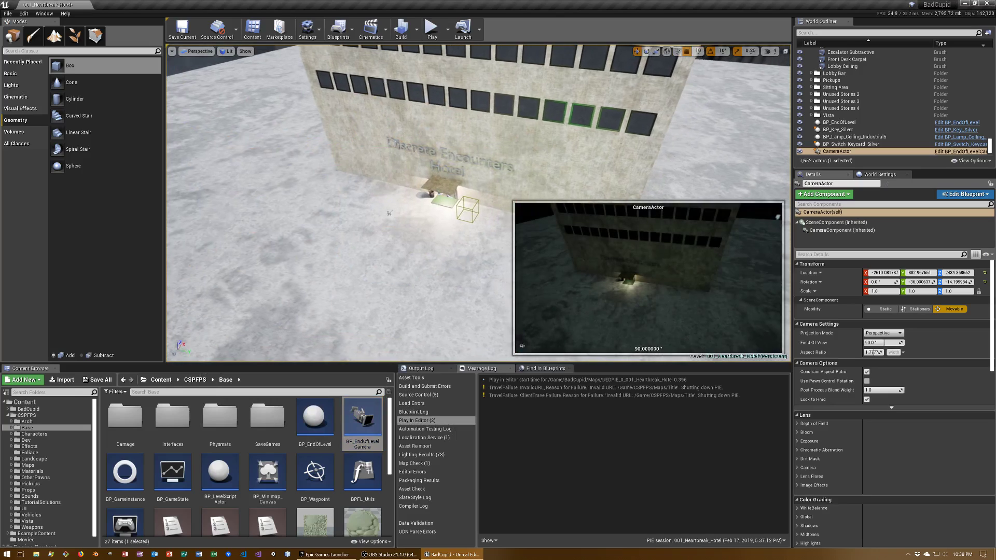
{"action": "key", "text": "Escape"}
{"action": "key", "text": "ctrl+s"}
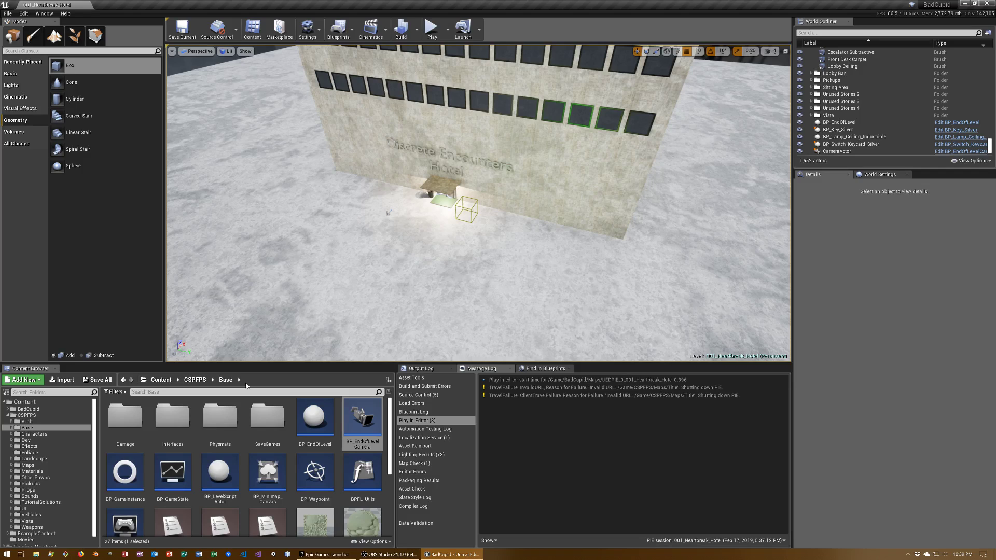
Select BP_EndOfLevel in the green smoke and set its Next Level Name to CheatinSide.
{"action": "key", "text": "ctrl+s"}
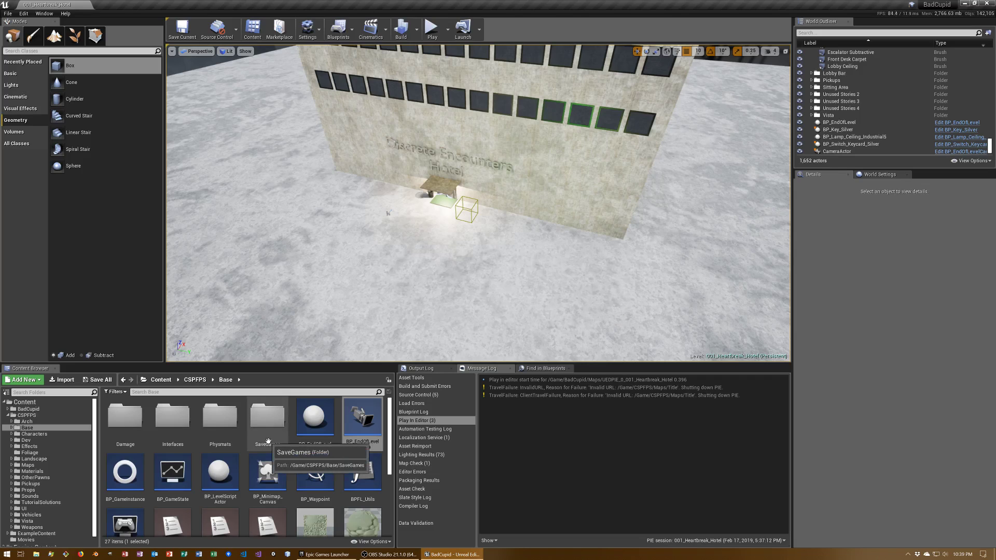
{"action": "left_click_drag", "start_coordinate": [467, 233], "coordinate": [466, 78]}
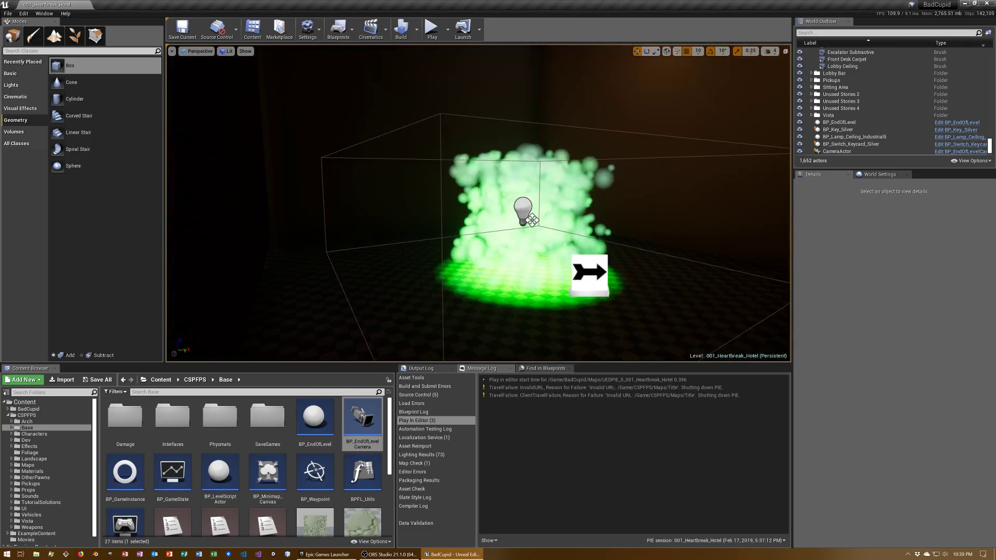
{"action": "left_click_drag", "start_coordinate": [534, 149], "coordinate": [534, 149]}
{"action": "left_click", "coordinate": [490, 169]}
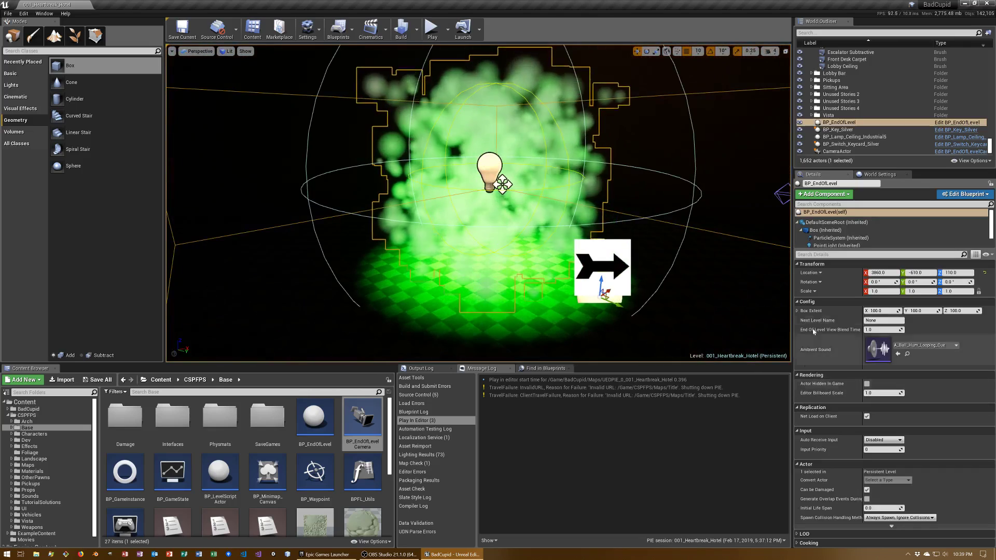
{"action": "left_click", "coordinate": [884, 320]}
{"action": "type", "text": "CheatinSid"}
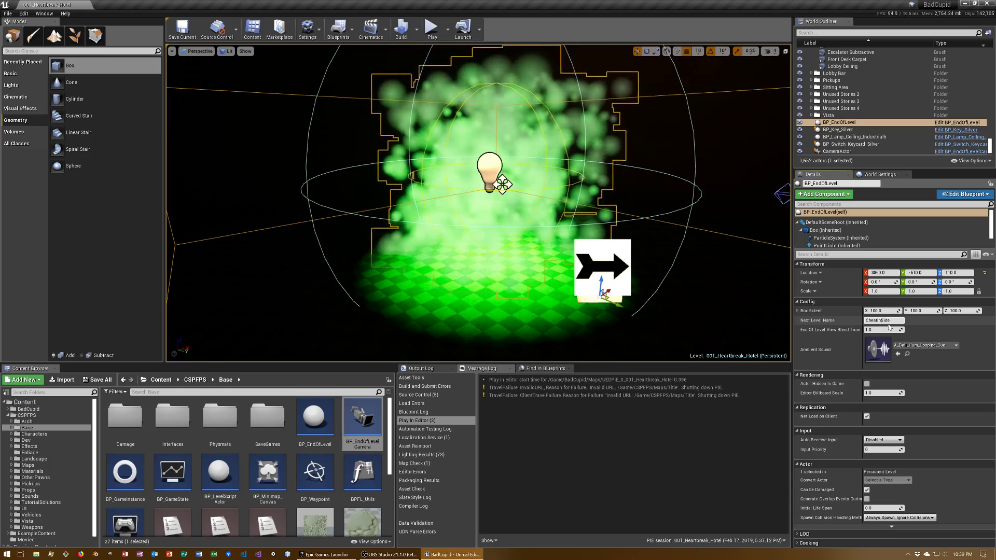
{"action": "key", "text": "Return"}
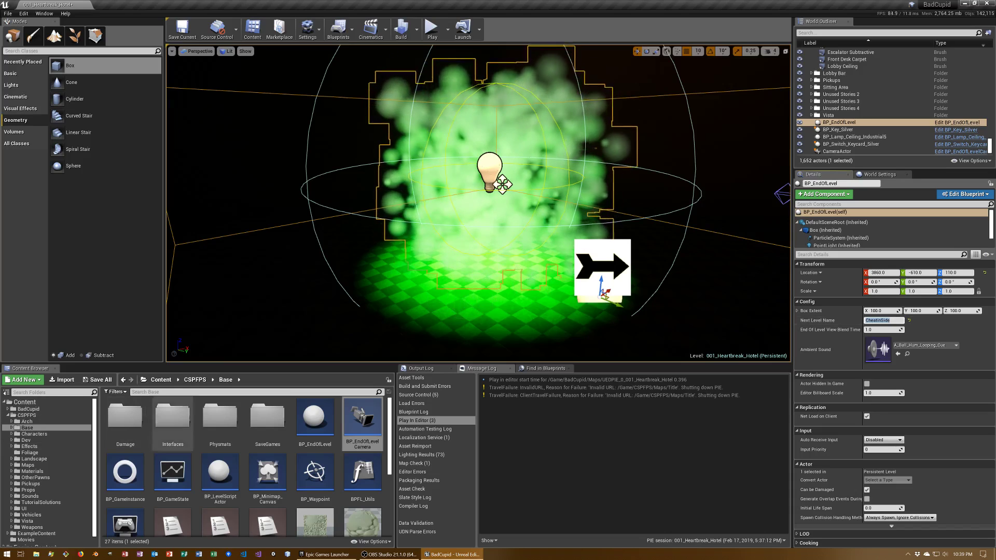
Browse the Content Browser from CSPFPS up to Content, then into BadCupid > Maps.
{"action": "left_click", "coordinate": [195, 379]}
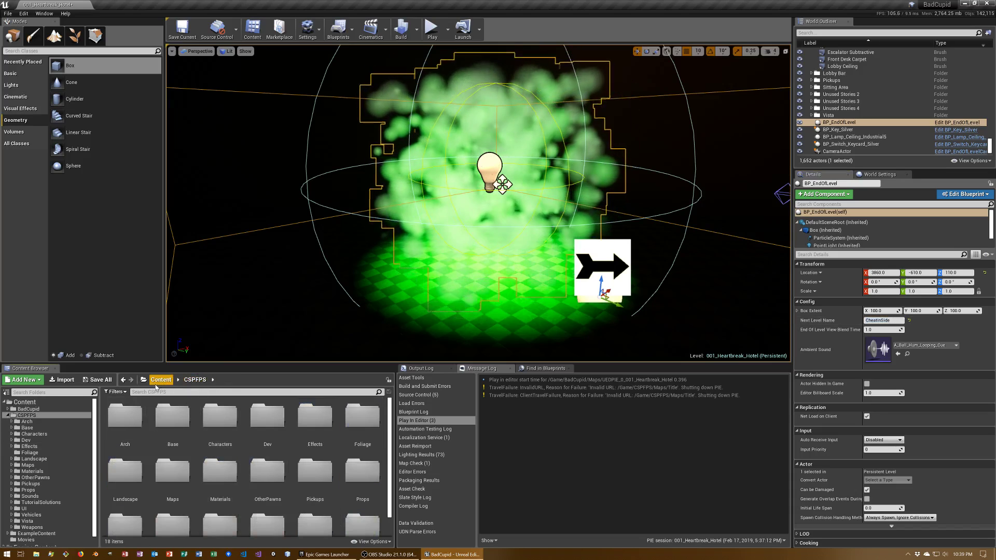
{"action": "left_click", "coordinate": [161, 379]}
{"action": "double_click", "coordinate": [121, 417]}
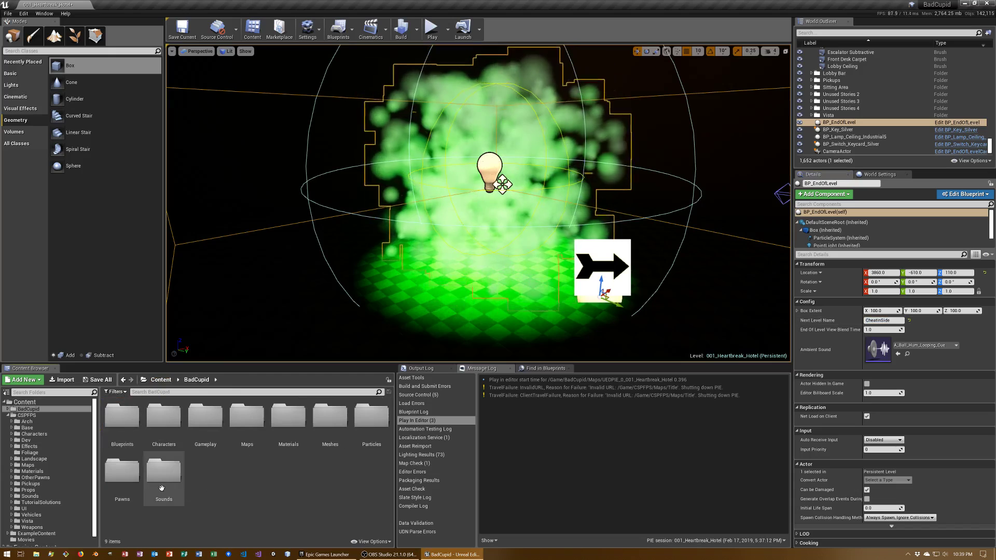
{"action": "double_click", "coordinate": [245, 420]}
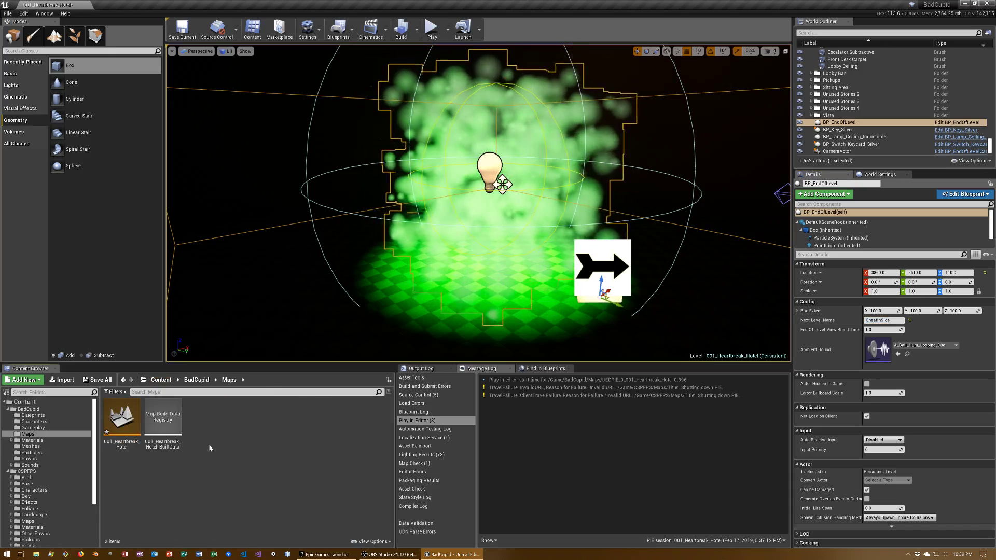
Create a new Empty Level and save it as CheatinSide in BadCupid/Maps.
{"action": "key", "text": "ctrl+s"}
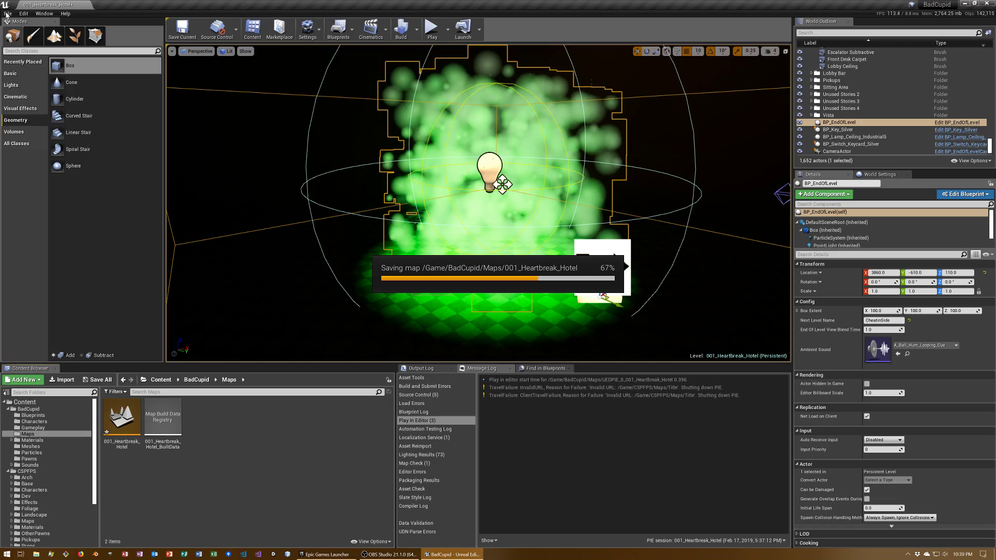
{"action": "left_click", "coordinate": [8, 14]}
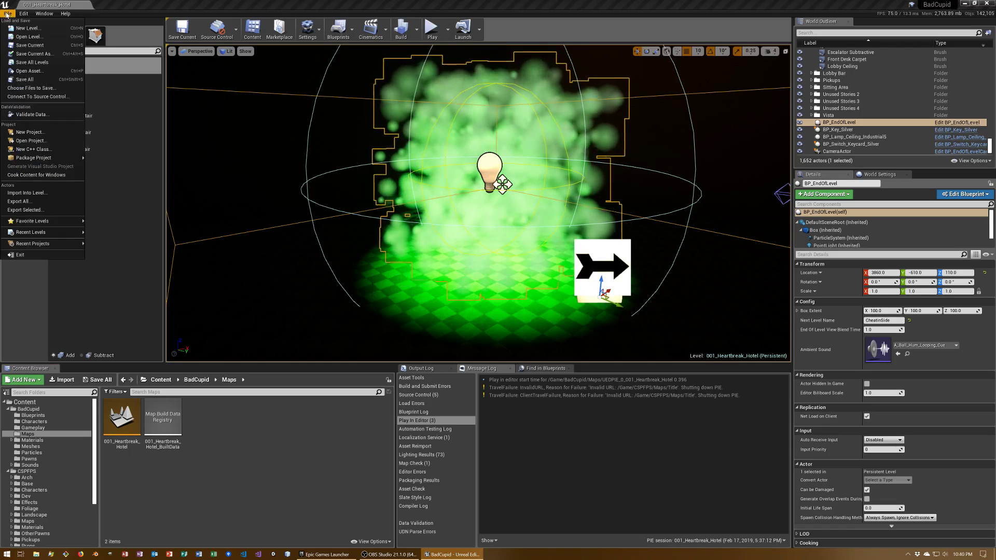
{"action": "left_click", "coordinate": [33, 27]}
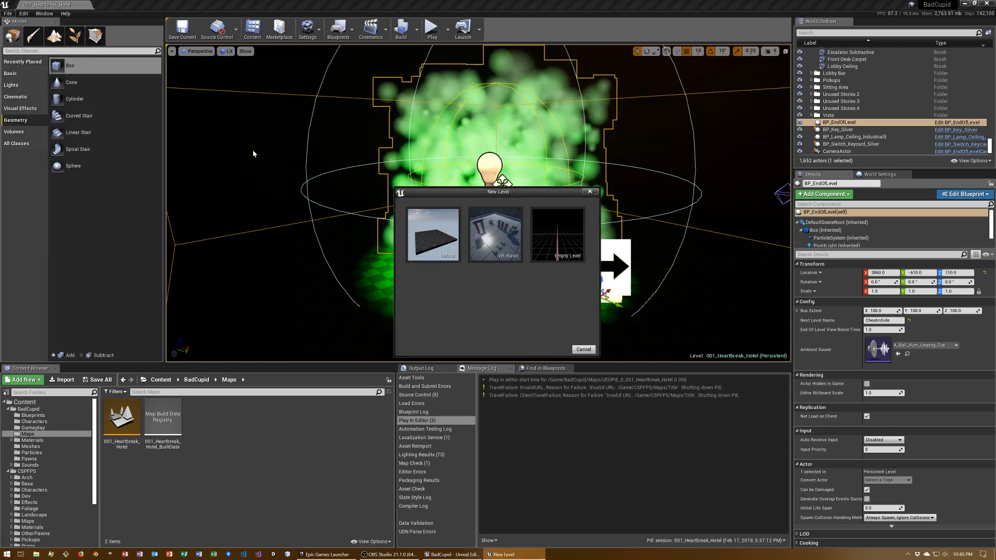
{"action": "left_click", "coordinate": [547, 236]}
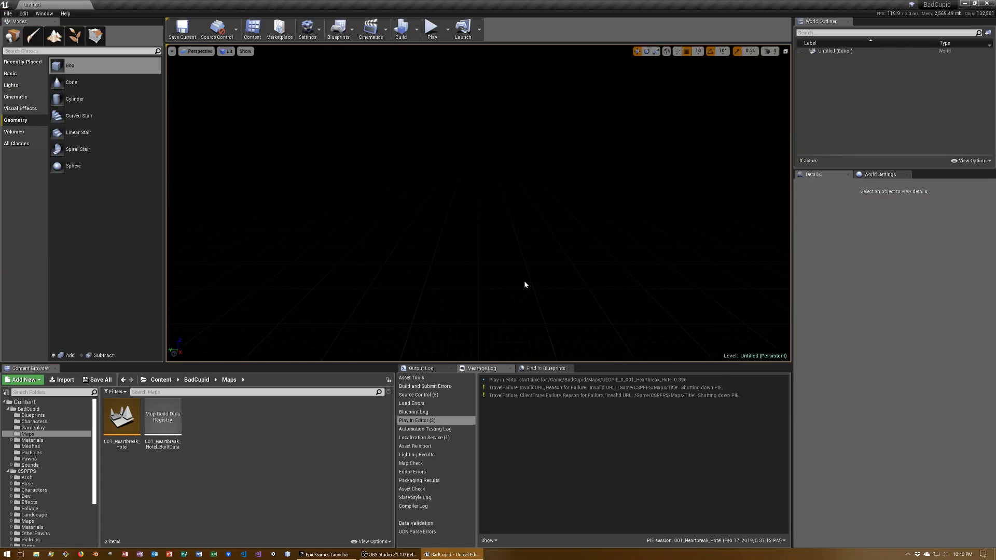
{"action": "key", "text": "ctrl+s"}
{"action": "type", "text": "CheatinSide"}
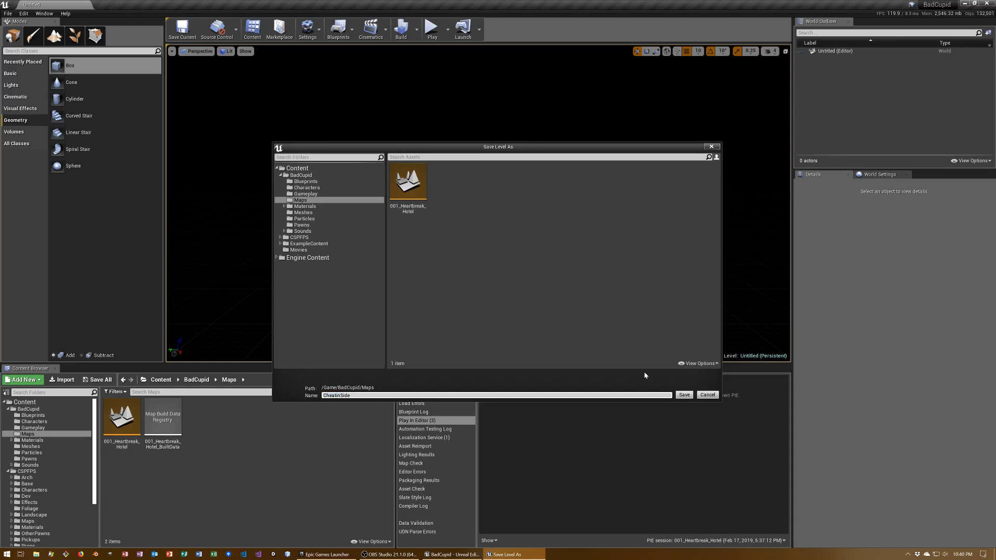
{"action": "left_click", "coordinate": [684, 396]}
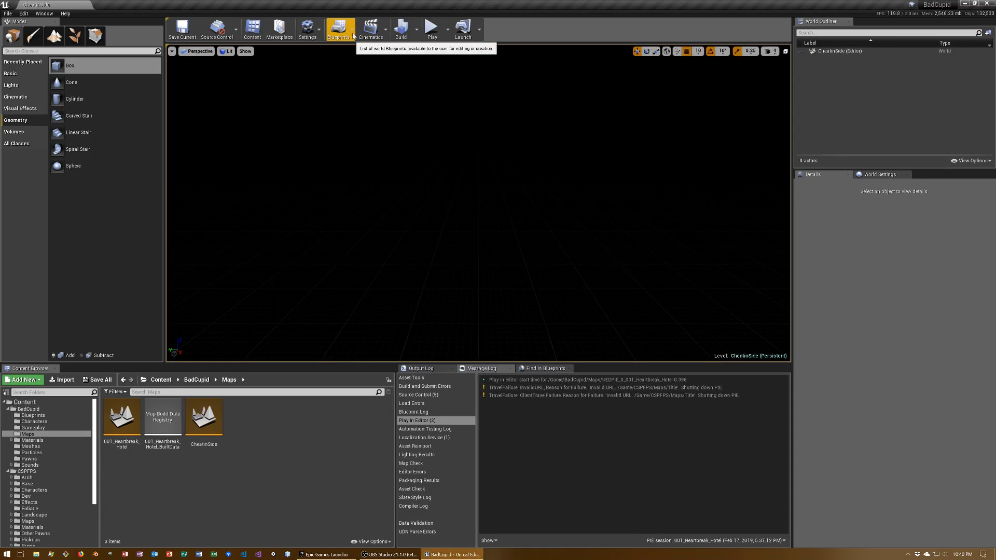
In the Level Blueprint, set User Friendly Level Name to "Cheatin' Side of Town" and close it.
{"action": "left_click", "coordinate": [338, 29]}
{"action": "left_click", "coordinate": [389, 98]}
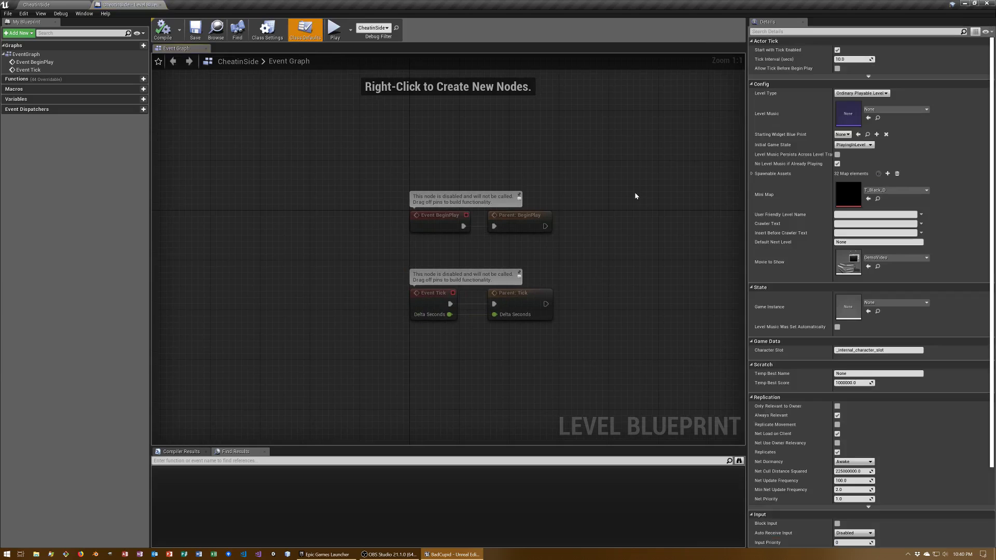
{"action": "left_click", "coordinate": [861, 214]}
{"action": "type", "text": "Cheatin' Side of To"}
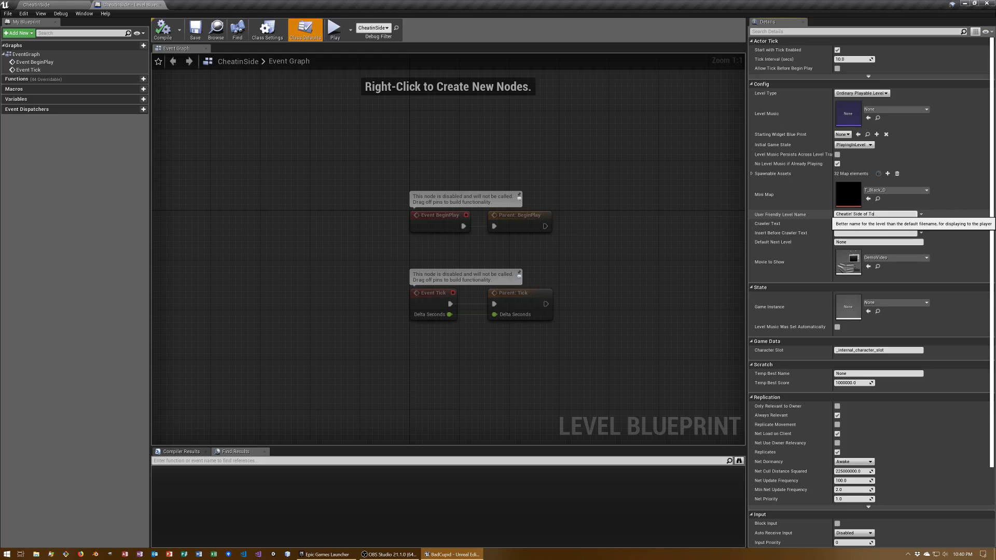
{"action": "type", "text": "wn"}
{"action": "key", "text": "ctrl+s"}
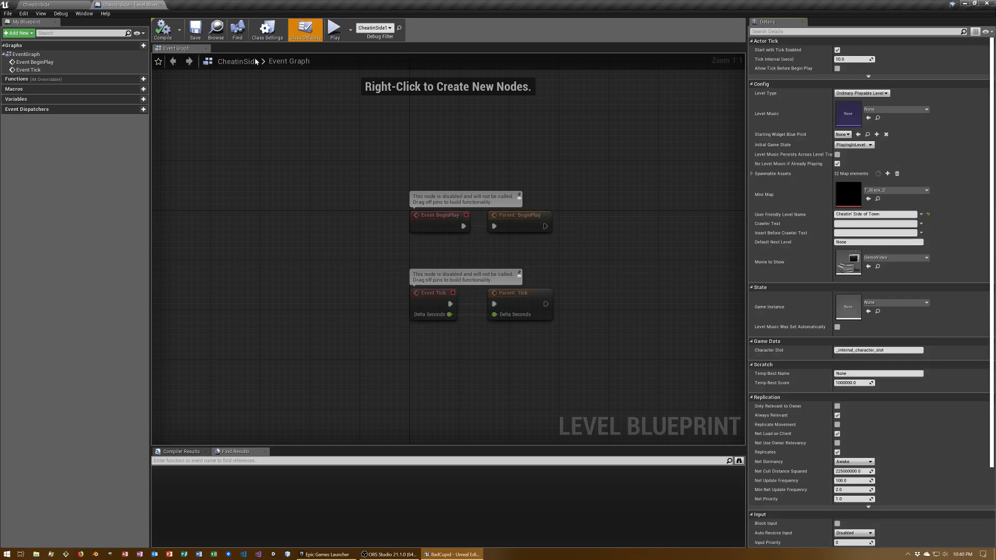
{"action": "left_click", "coordinate": [159, 5]}
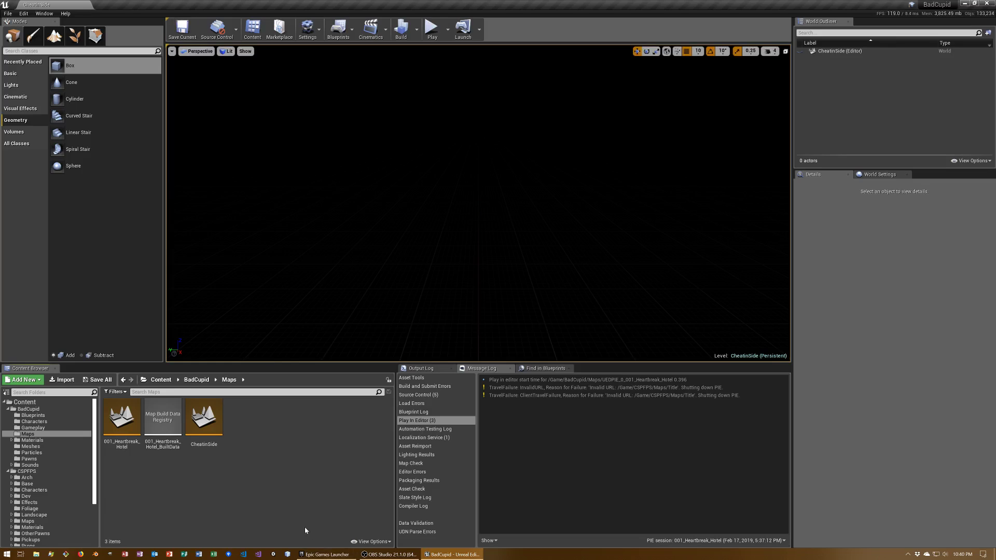
Open BadCupid_Gamemode from Gameplay and check episode What Goes in Vegas starts at 001_Heartbreak_Hotel.
{"action": "left_click", "coordinate": [195, 381]}
{"action": "double_click", "coordinate": [207, 436]}
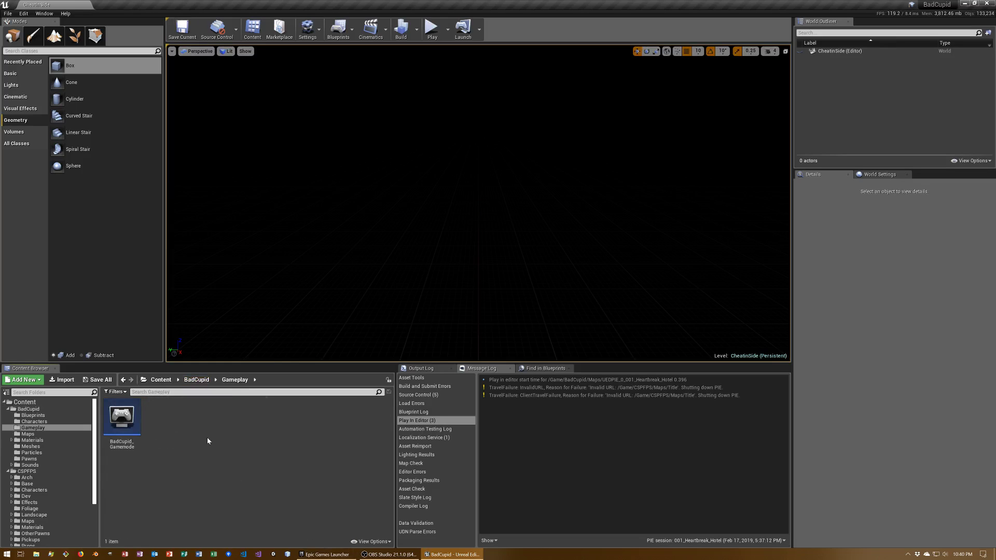
{"action": "double_click", "coordinate": [122, 420]}
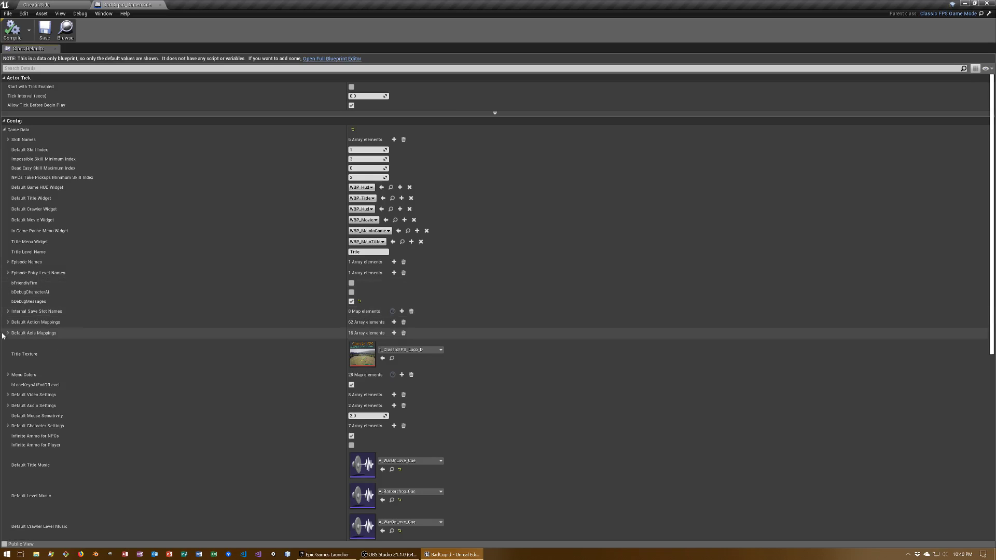
{"action": "scroll", "coordinate": [7, 334], "scroll_direction": "down", "scroll_amount": 1}
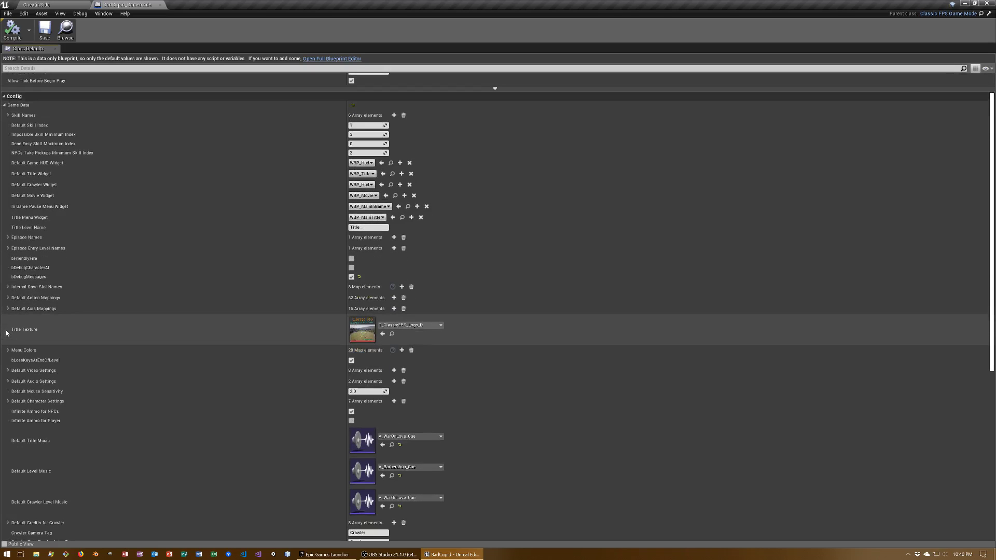
{"action": "scroll", "coordinate": [31, 366], "scroll_direction": "down", "scroll_amount": 1}
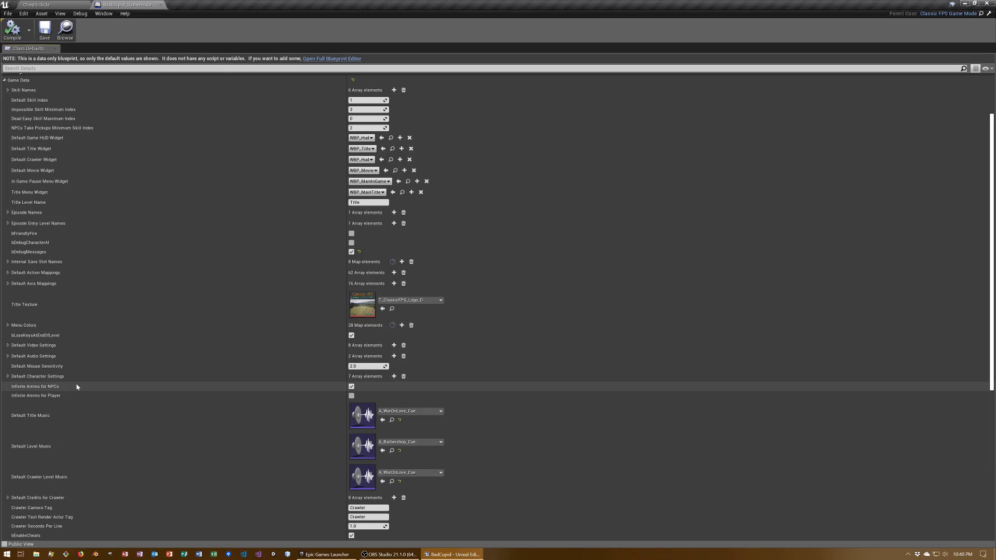
{"action": "scroll", "coordinate": [76, 386], "scroll_direction": "down", "scroll_amount": 1}
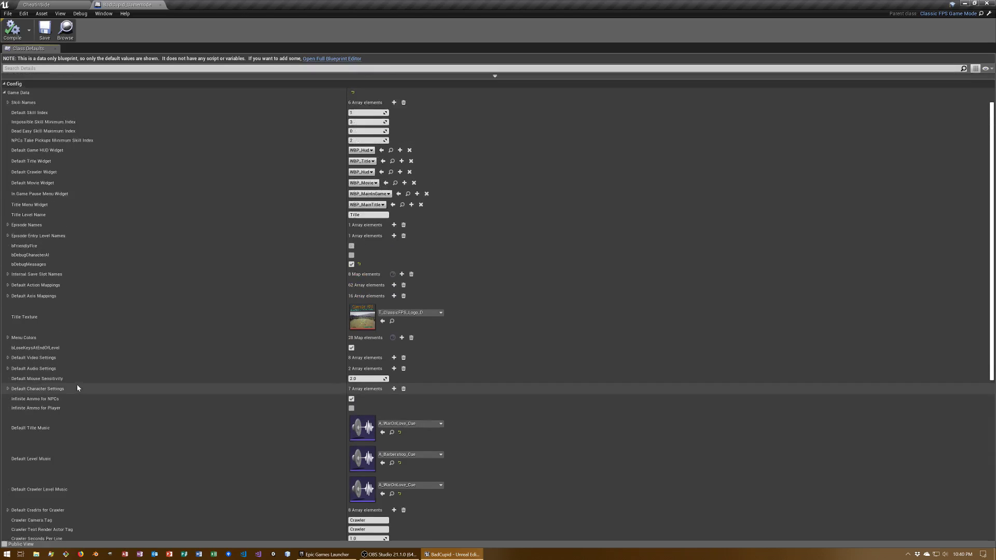
{"action": "scroll", "coordinate": [78, 388], "scroll_direction": "up", "scroll_amount": 2}
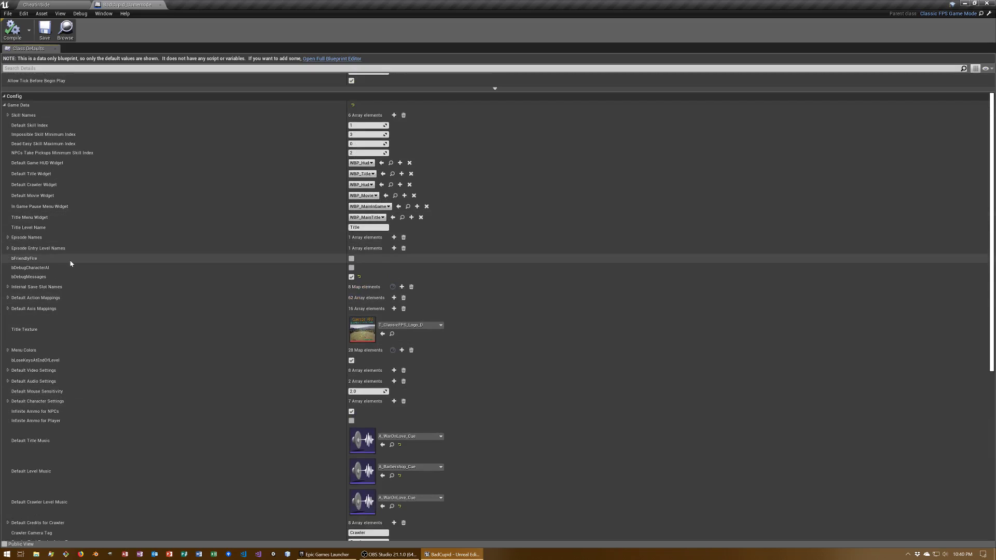
{"action": "left_click", "coordinate": [8, 237]}
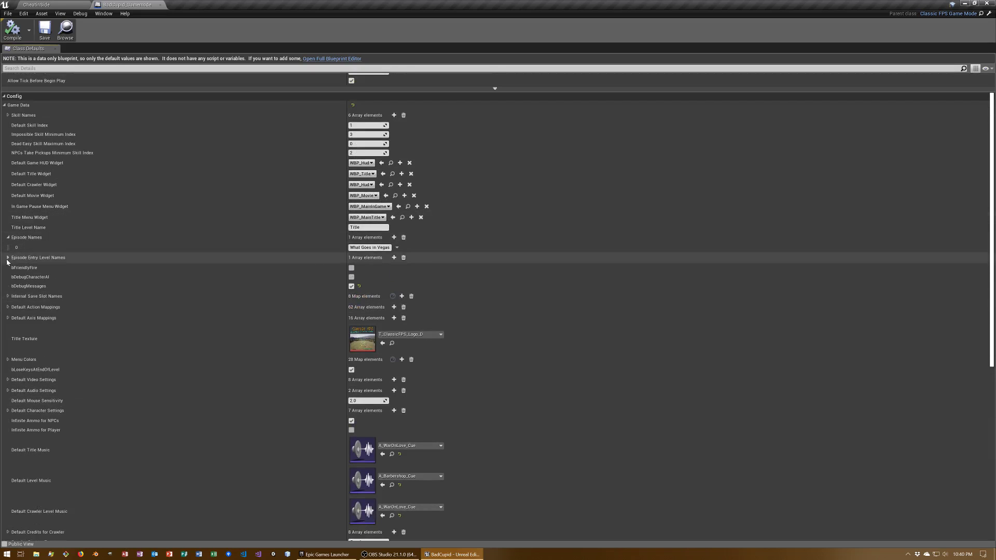
{"action": "left_click", "coordinate": [8, 258]}
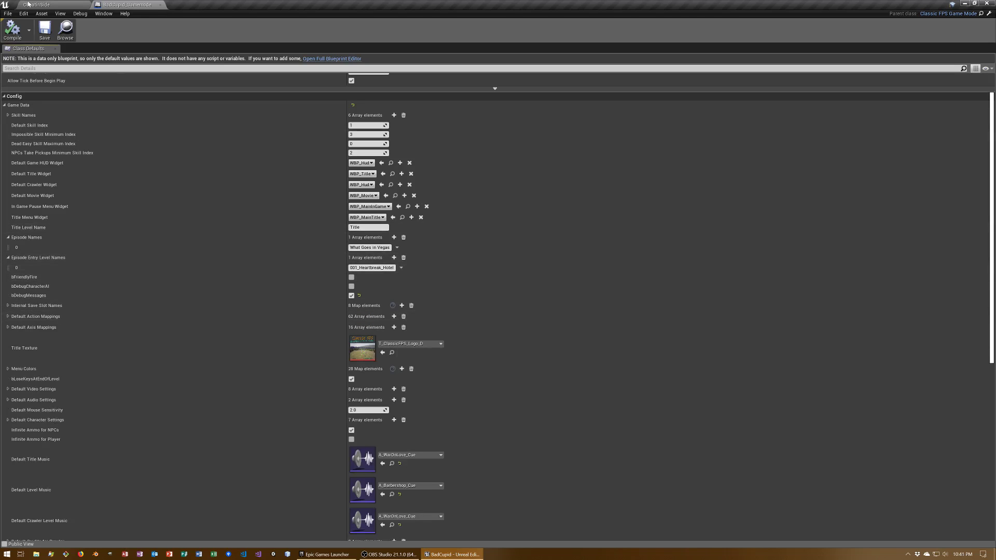
{"action": "left_click", "coordinate": [46, 4]}
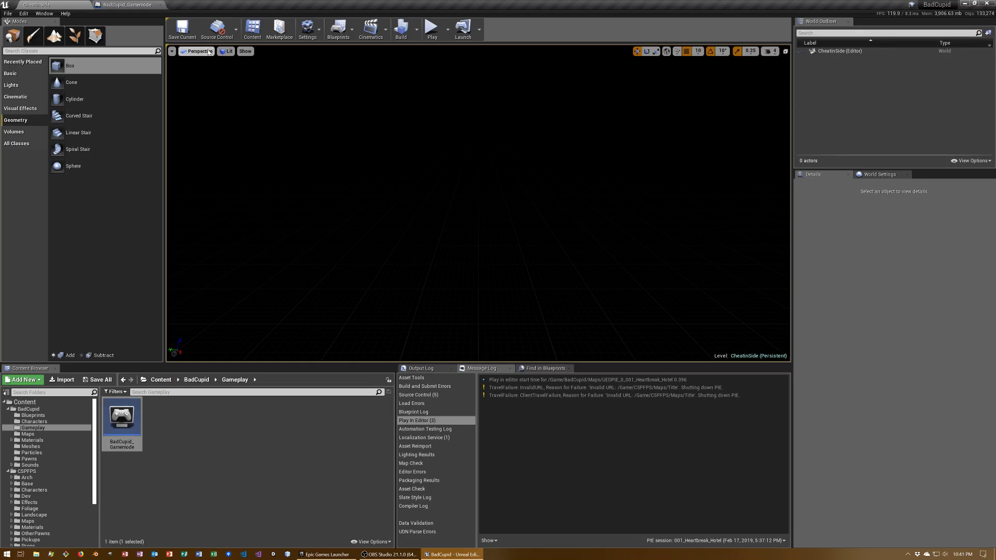
Rename the CheatinSide map in BadCupid/Maps to 002_CheatinSide, save, and close BadCupid_Gamemode.
{"action": "left_click", "coordinate": [196, 379]}
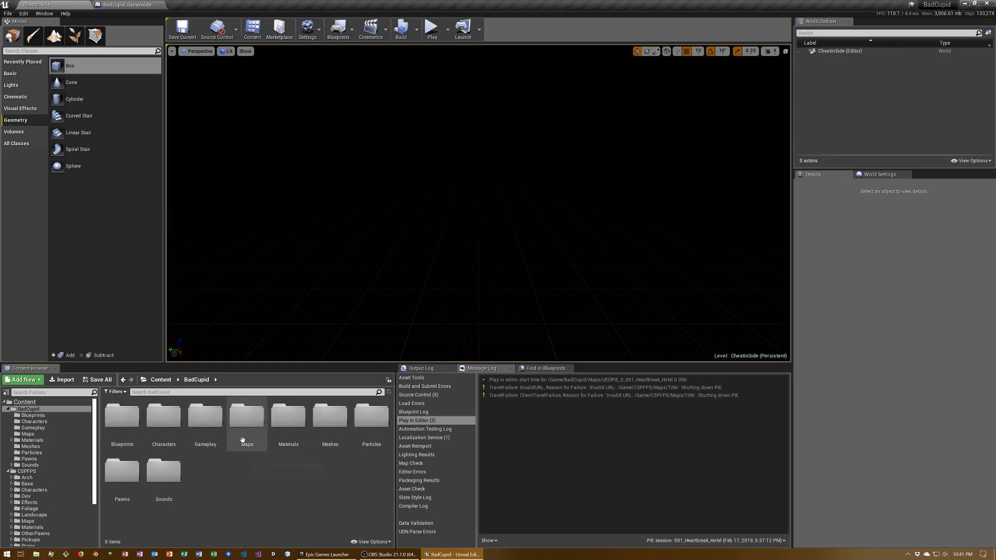
{"action": "double_click", "coordinate": [247, 418]}
{"action": "left_click", "coordinate": [208, 428]}
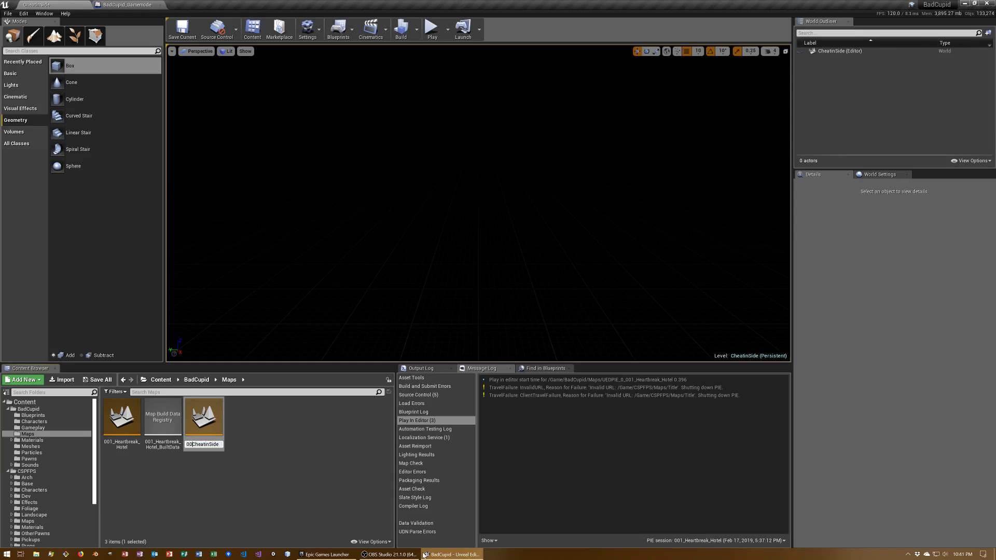
{"action": "type", "text": "2_"}
{"action": "key", "text": "Return"}
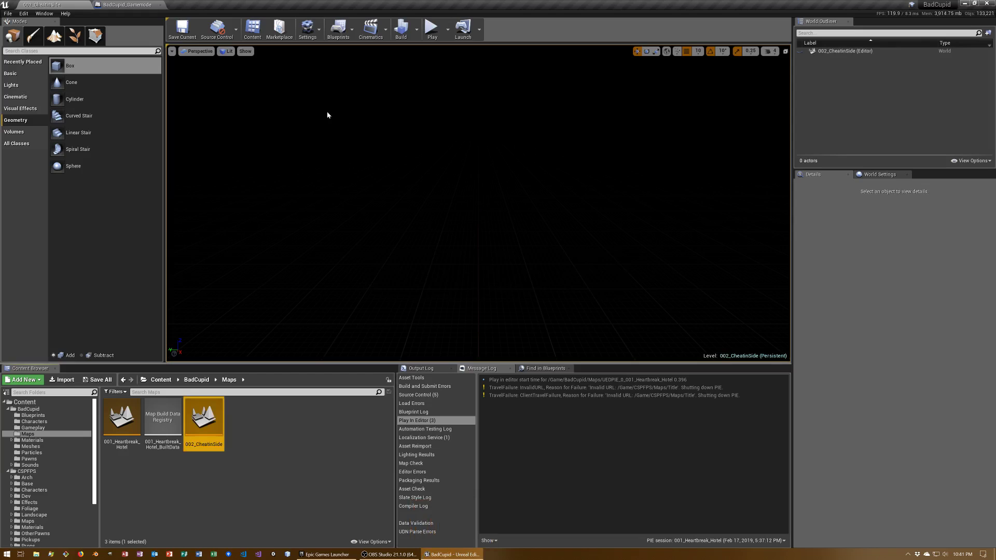
{"action": "key", "text": "ctrl+s"}
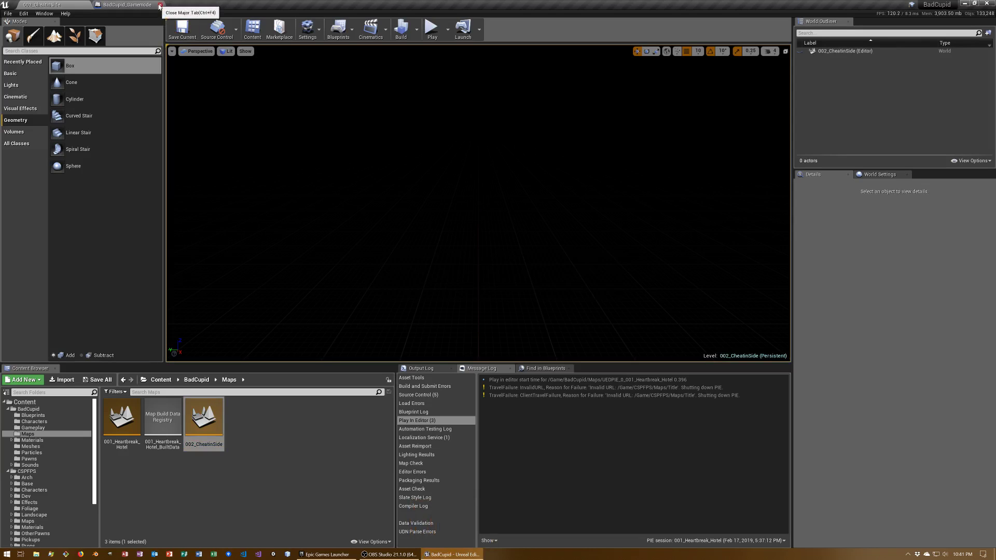
{"action": "left_click", "coordinate": [154, 5]}
{"action": "left_click", "coordinate": [161, 5]}
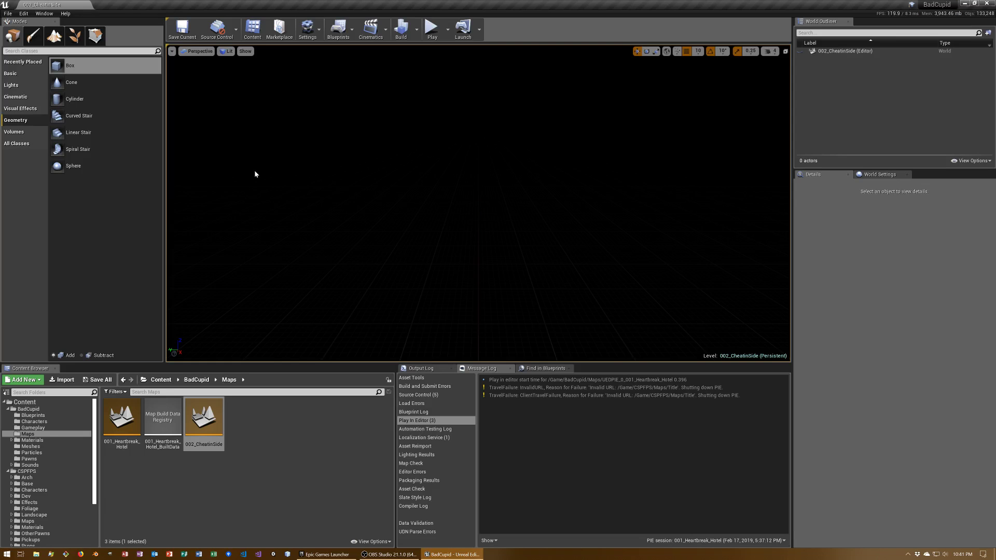
Open 001_Heartbreak_Hotel, set BP_EndOfLevel's Next Level Name to 002_CheatinSide, and save.
{"action": "double_click", "coordinate": [122, 417]}
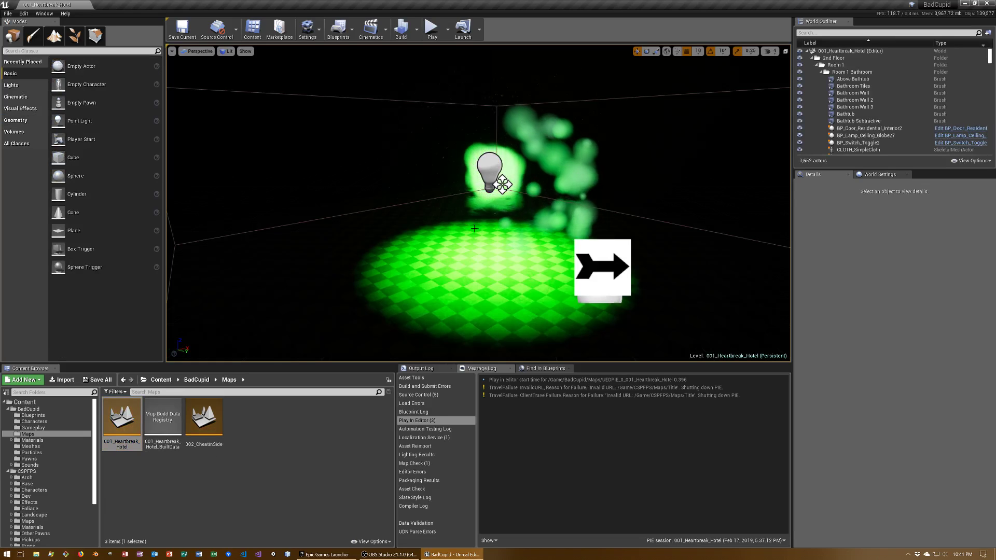
{"action": "left_click", "coordinate": [484, 173]}
{"action": "left_click", "coordinate": [895, 320]}
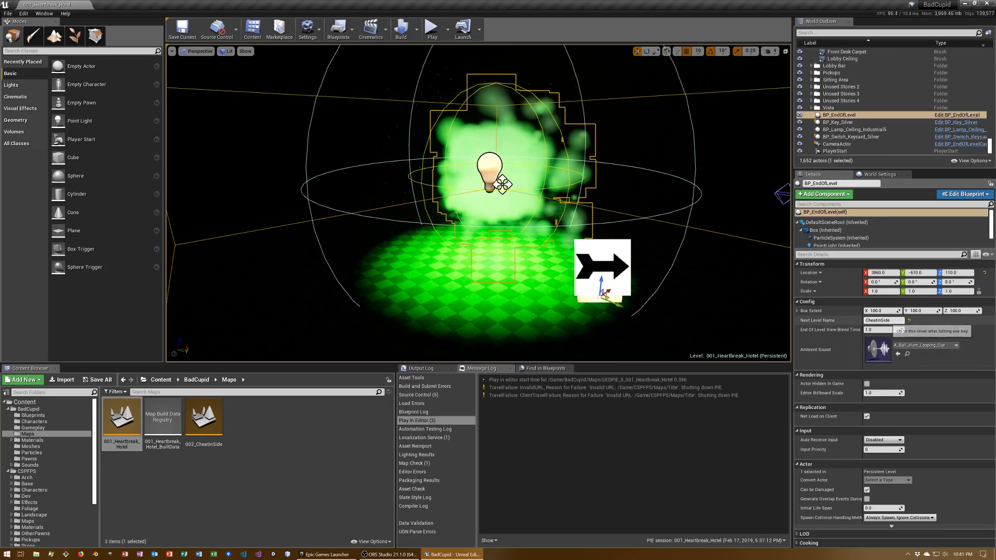
{"action": "type", "text": "002_CheatinSide"}
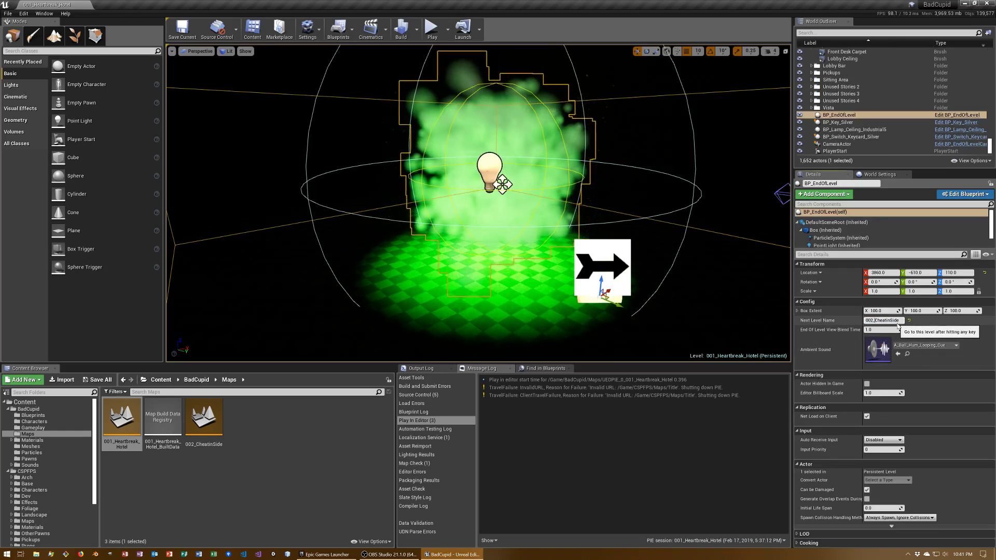
{"action": "key", "text": "ctrl+s"}
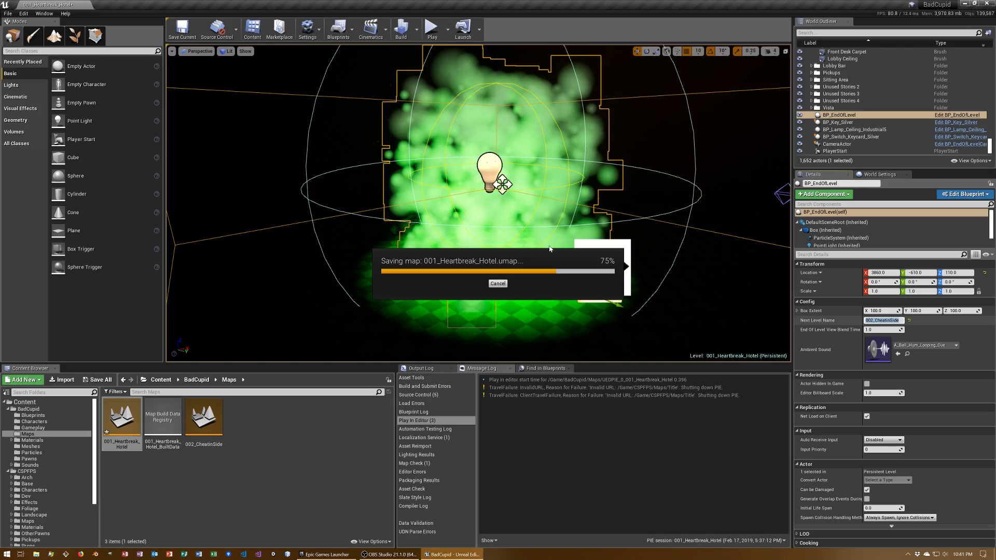
{"action": "right_click_drag", "start_coordinate": [548, 245], "coordinate": [513, 231]}
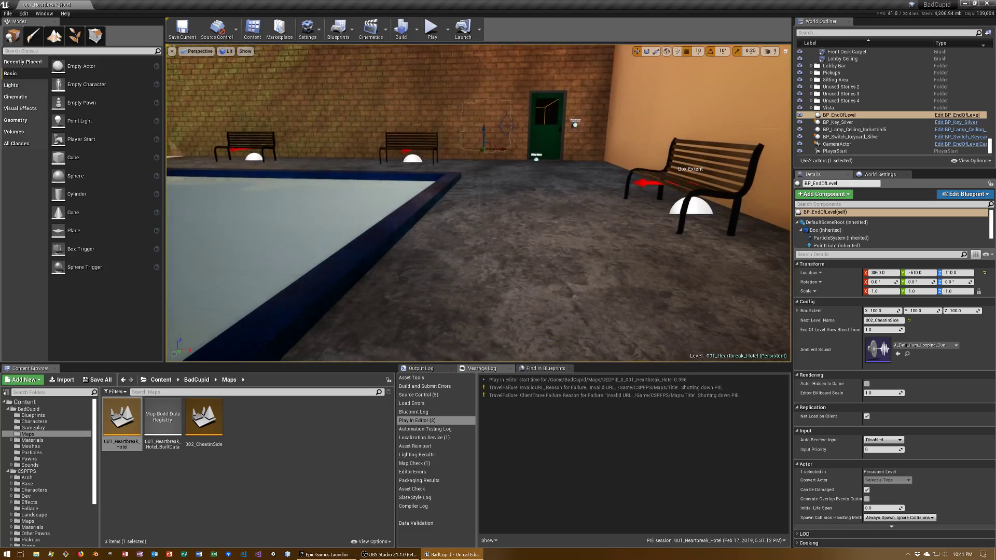
{"action": "right_click_drag", "start_coordinate": [513, 231], "coordinate": [606, 349]}
Playtest from the pool floor: get the Silver Key, unlock the green door, and exit the hotel.
{"action": "right_click", "coordinate": [581, 329]}
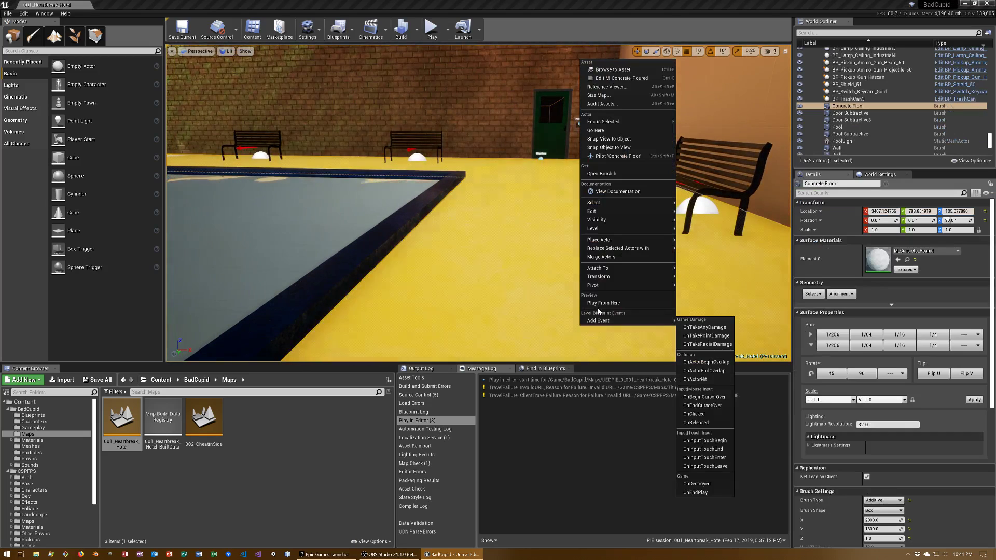
{"action": "left_click", "coordinate": [598, 306]}
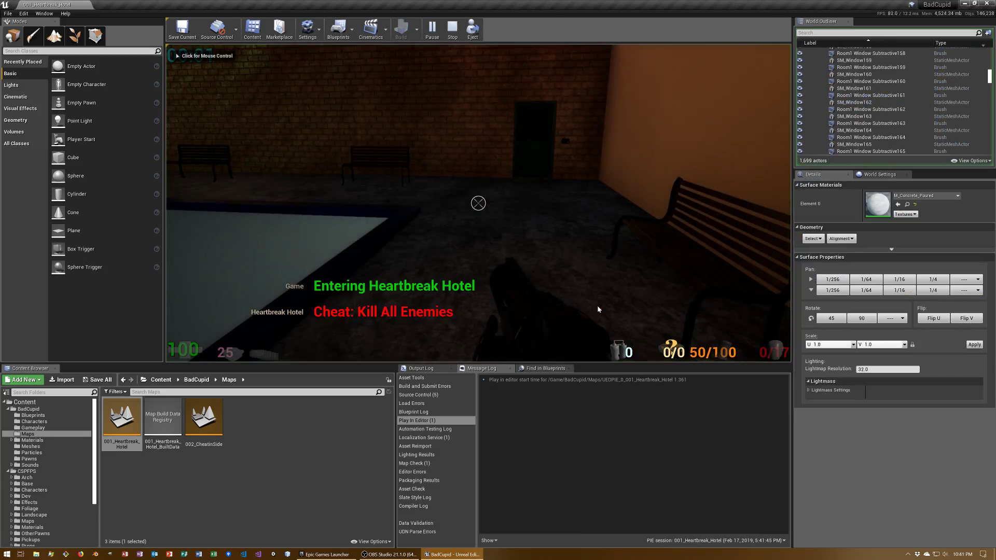
{"action": "left_click", "coordinate": [597, 309]}
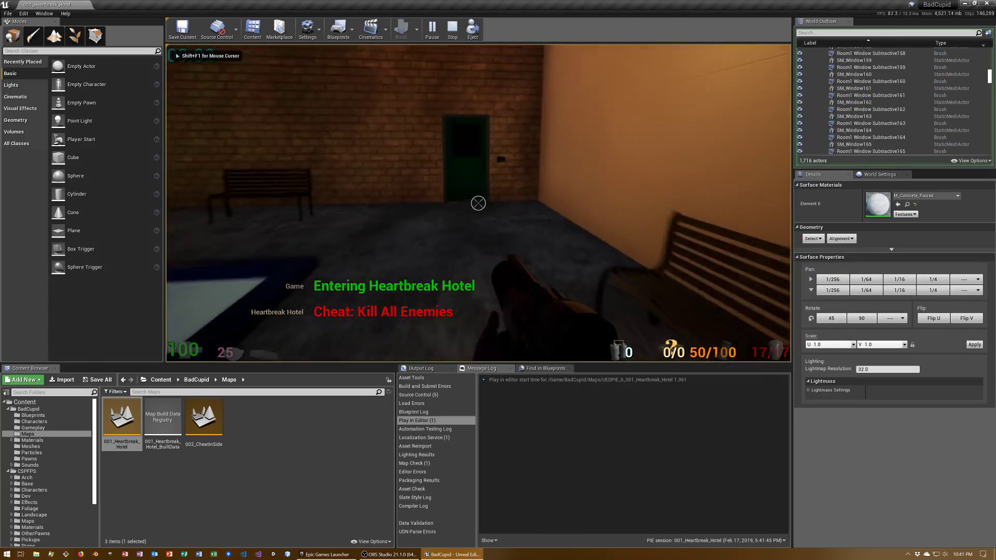
{"action": "key", "text": "w"}
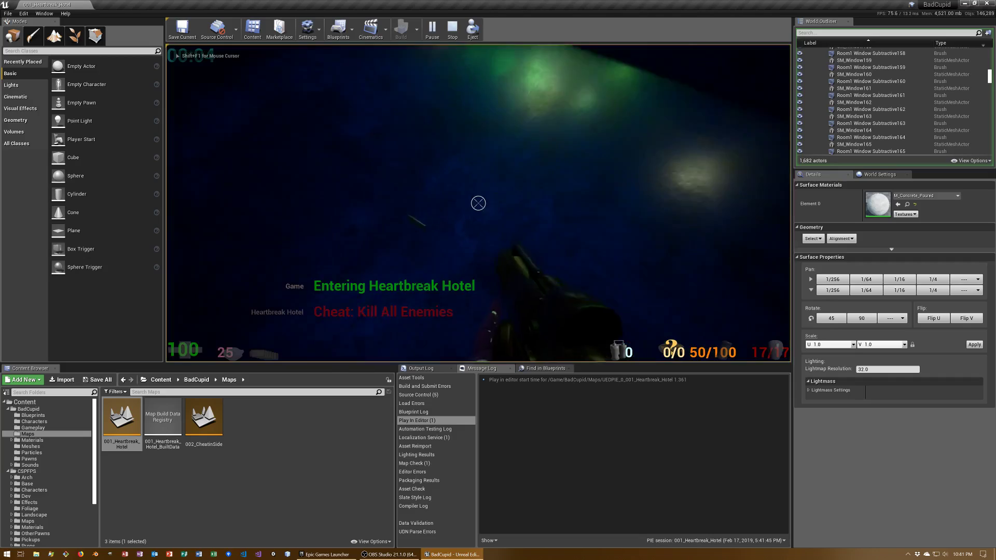
{"action": "key", "text": "w"}
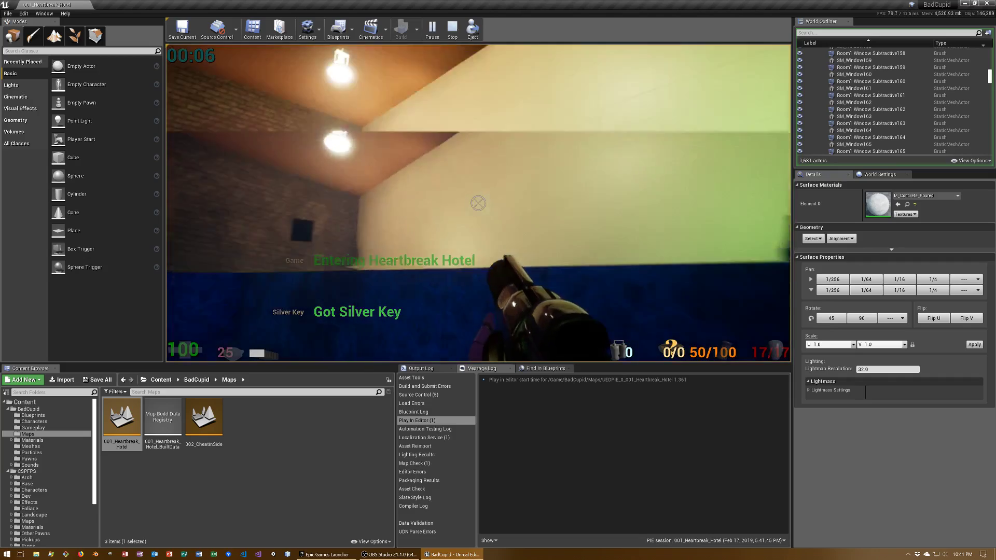
{"action": "key", "text": "w"}
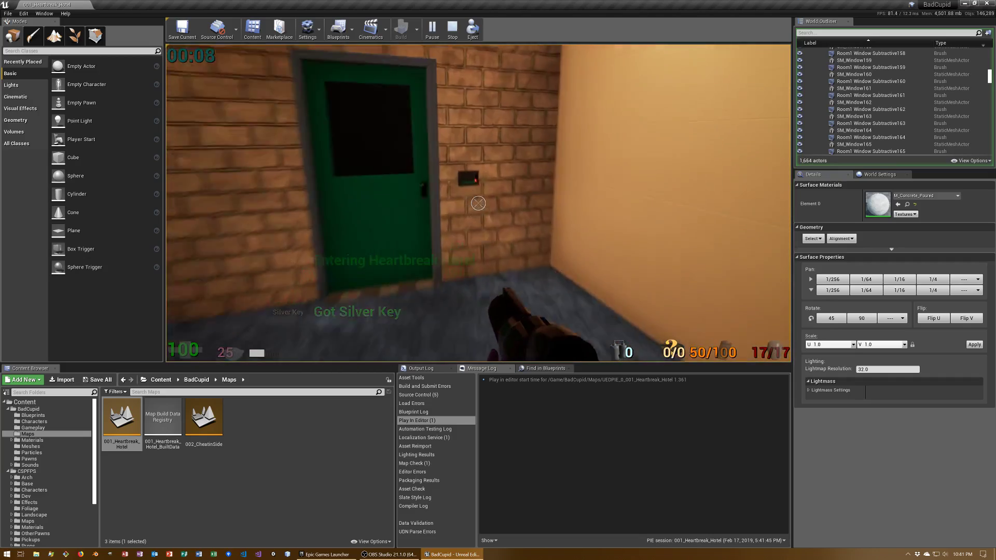
{"action": "key", "text": "w"}
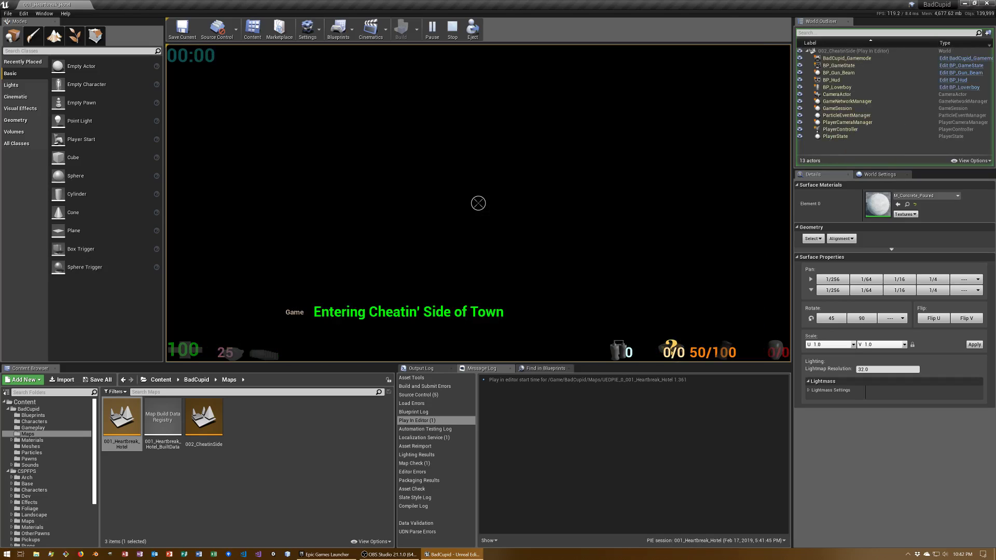
Stop the playtest, briefly restart and stop it, then save 001_Heartbreak_Hotel.
{"action": "key", "text": "Escape"}
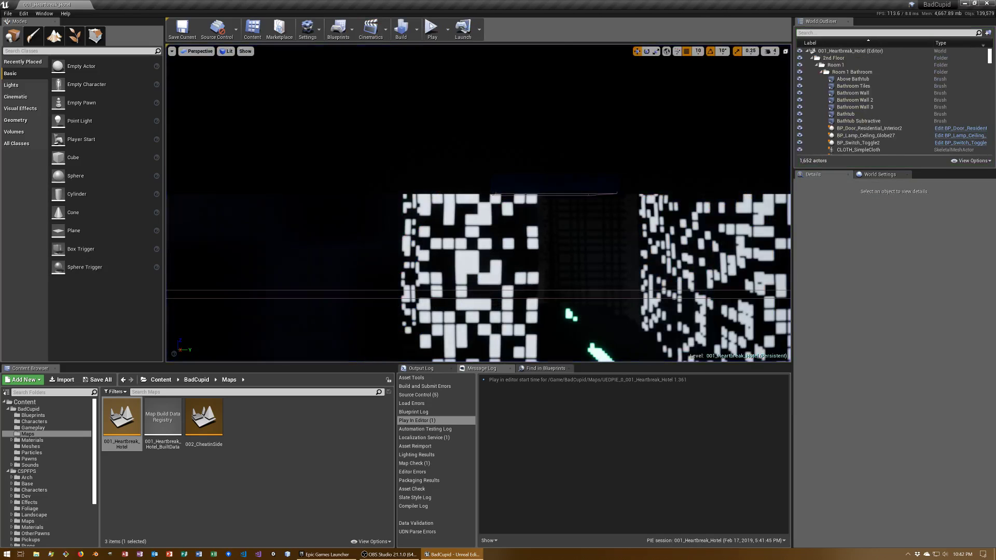
{"action": "key", "text": "alt+p"}
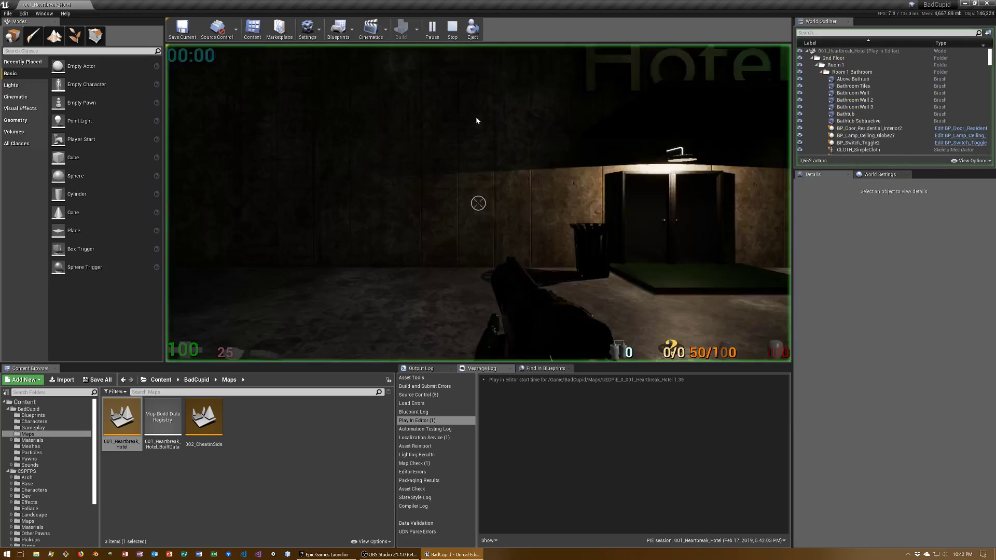
{"action": "key", "text": "Escape"}
{"action": "key", "text": "ctrl+s"}
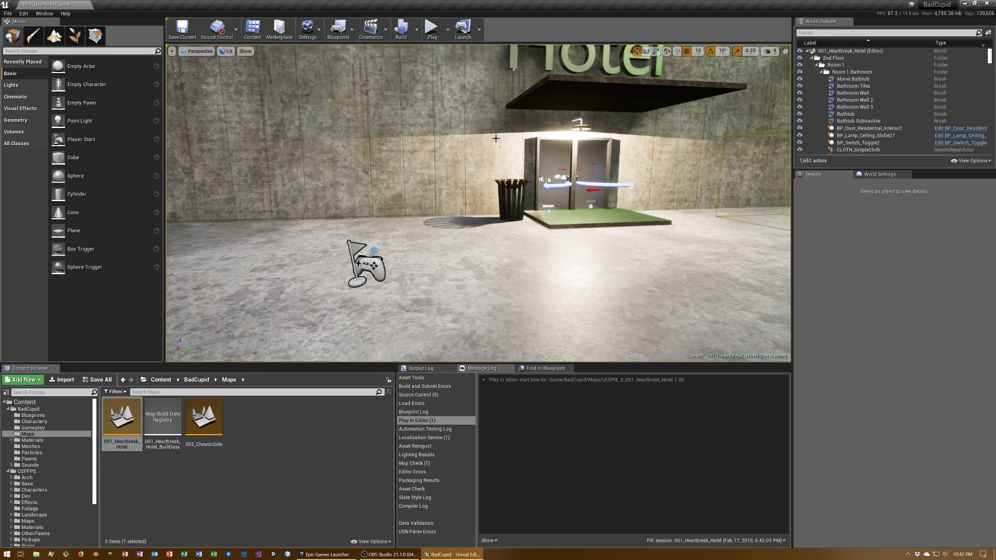
{"action": "key", "text": "ctrl+s"}
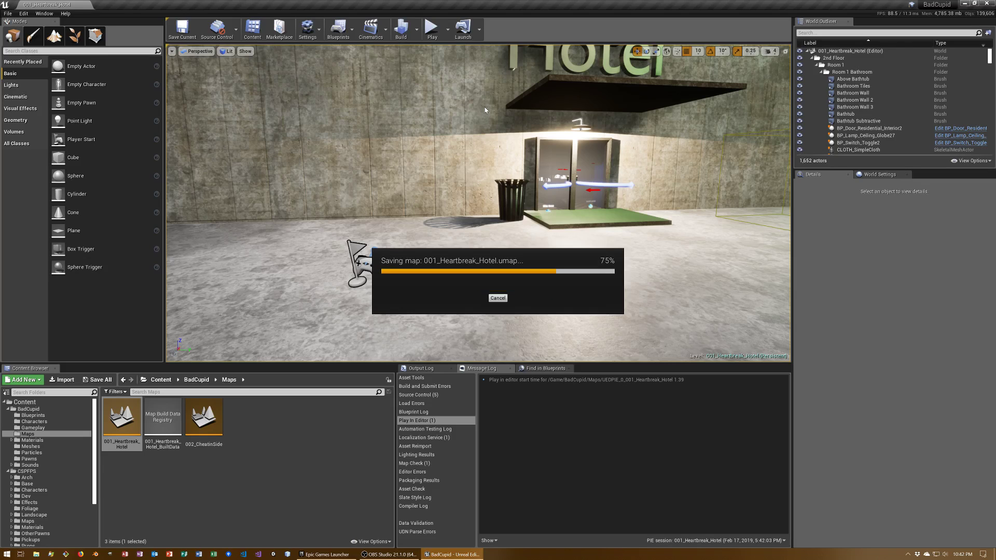
Select the Hotel building brush and Ctrl-add a window mesh to the selection.
{"action": "left_click", "coordinate": [430, 151]}
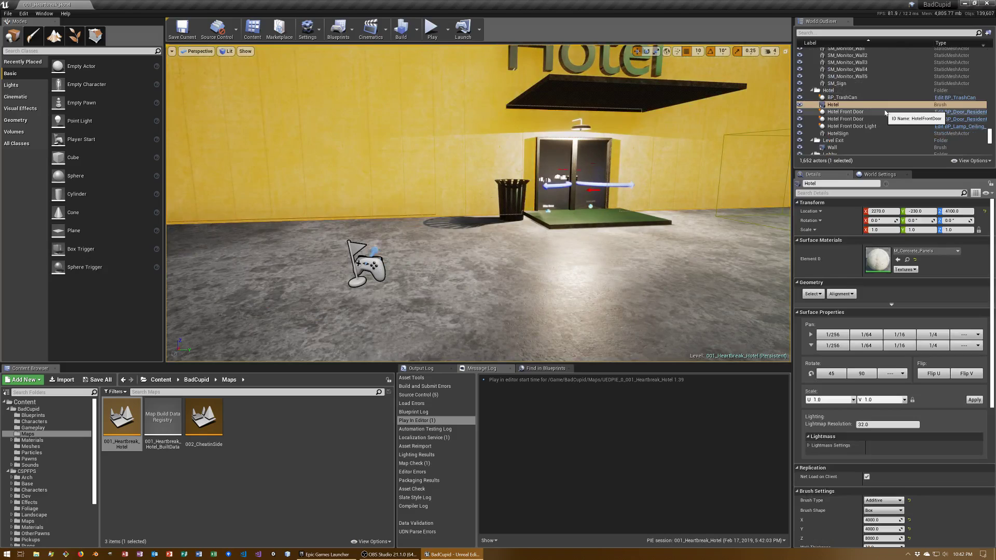
{"action": "right_click_drag", "start_coordinate": [679, 166], "coordinate": [679, 165]}
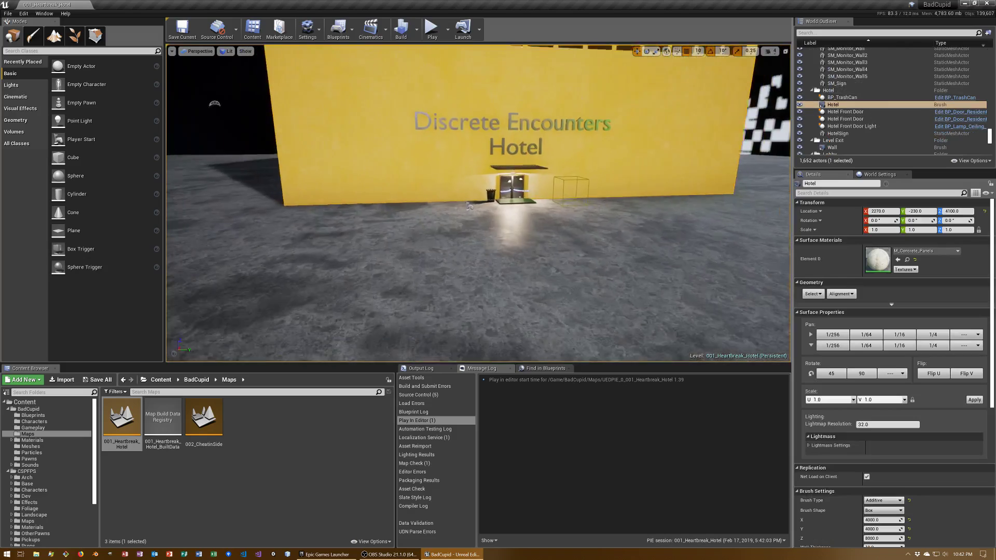
{"action": "right_click_drag", "start_coordinate": [478, 203], "coordinate": [478, 204]}
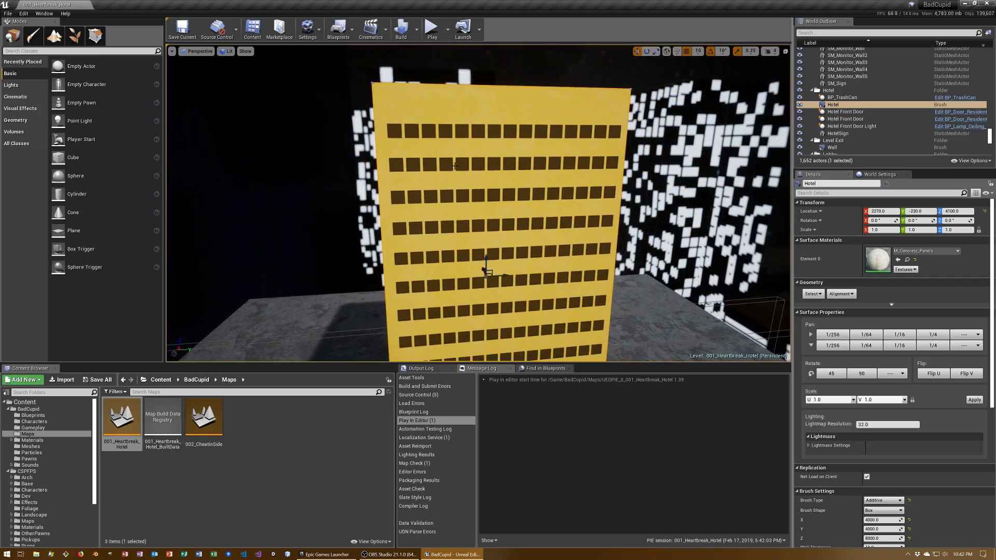
{"action": "left_click", "coordinate": [394, 131], "text": "ctrl"}
{"action": "scroll", "coordinate": [891, 119], "scroll_direction": "down", "scroll_amount": 5}
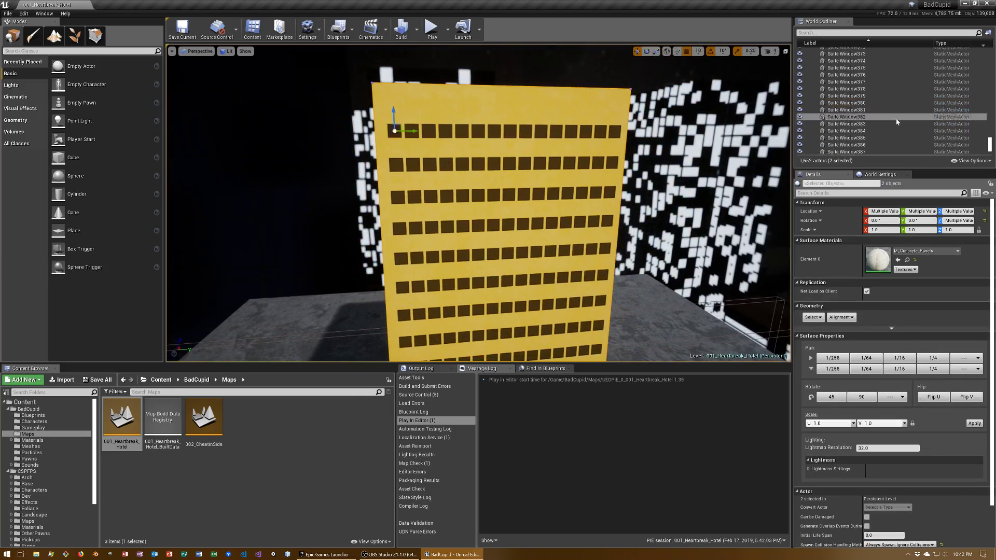
{"action": "scroll", "coordinate": [891, 118], "scroll_direction": "up", "scroll_amount": 5}
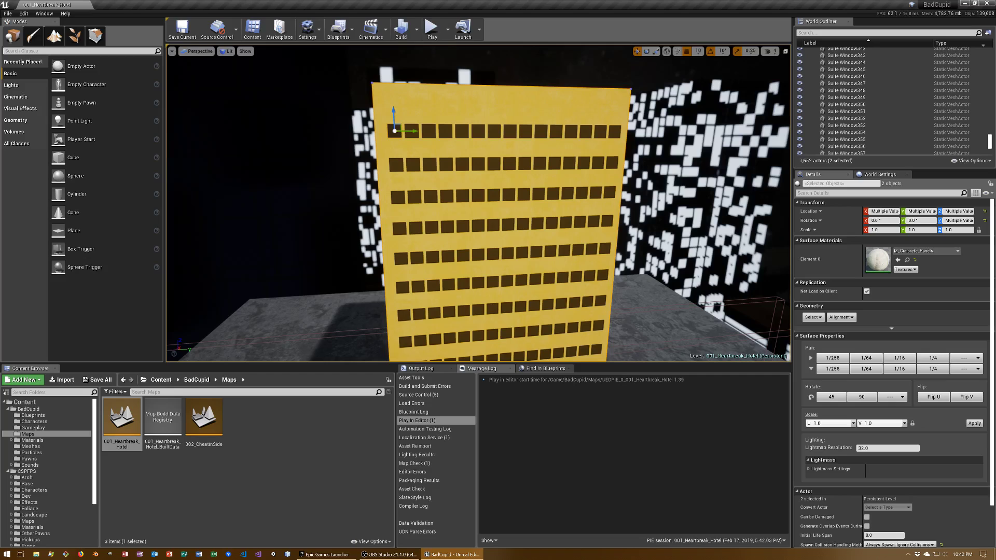
{"action": "mouse_move", "coordinate": [988, 139]}
{"action": "left_mouse_down"}
{"action": "mouse_move", "coordinate": [981, 116]}
{"action": "mouse_move", "coordinate": [981, 128]}
{"action": "left_mouse_up"}
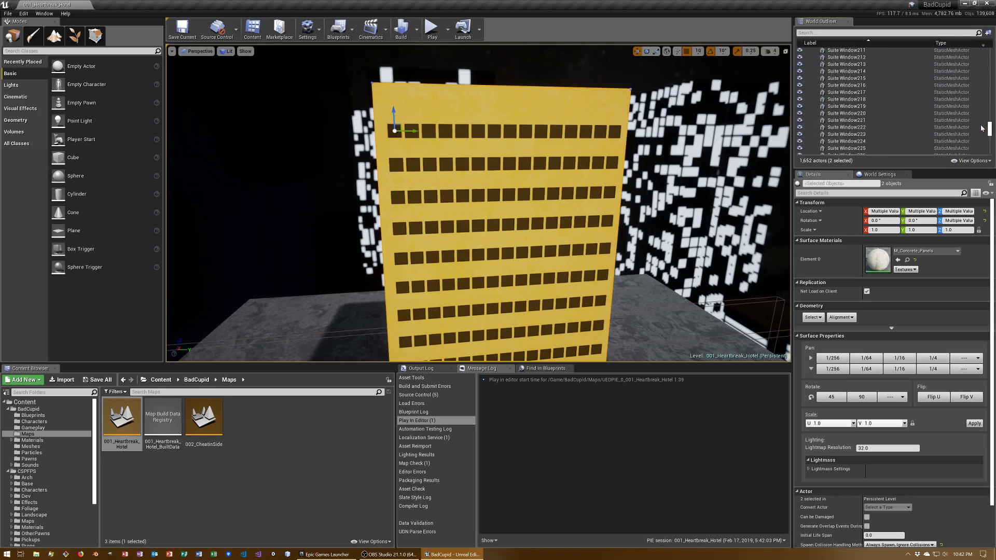
{"action": "scroll", "coordinate": [842, 92], "scroll_direction": "up", "scroll_amount": 5}
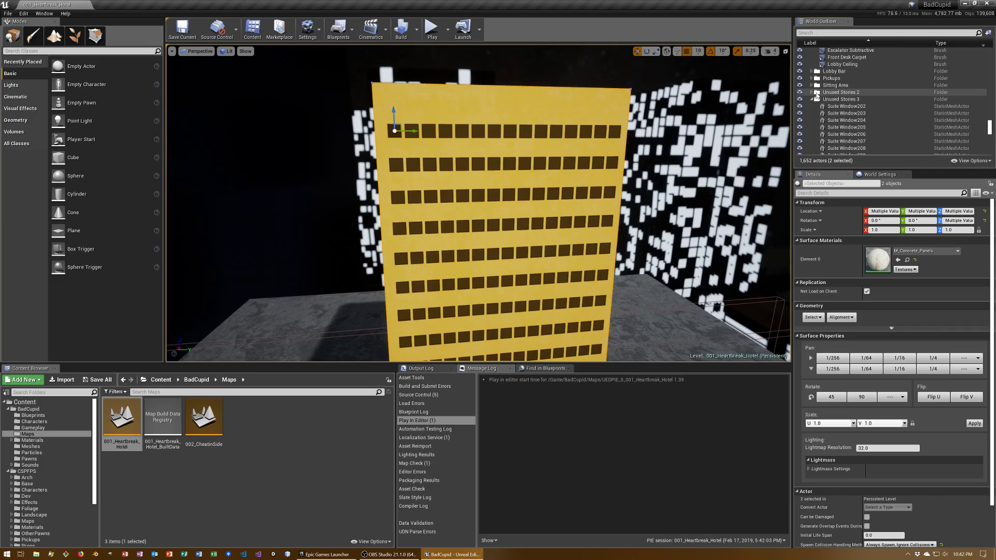
Collapse the Room 1 Bathroom and Room 1 outliner folders and check the Unused Stories folder's options.
{"action": "left_click", "coordinate": [811, 92]}
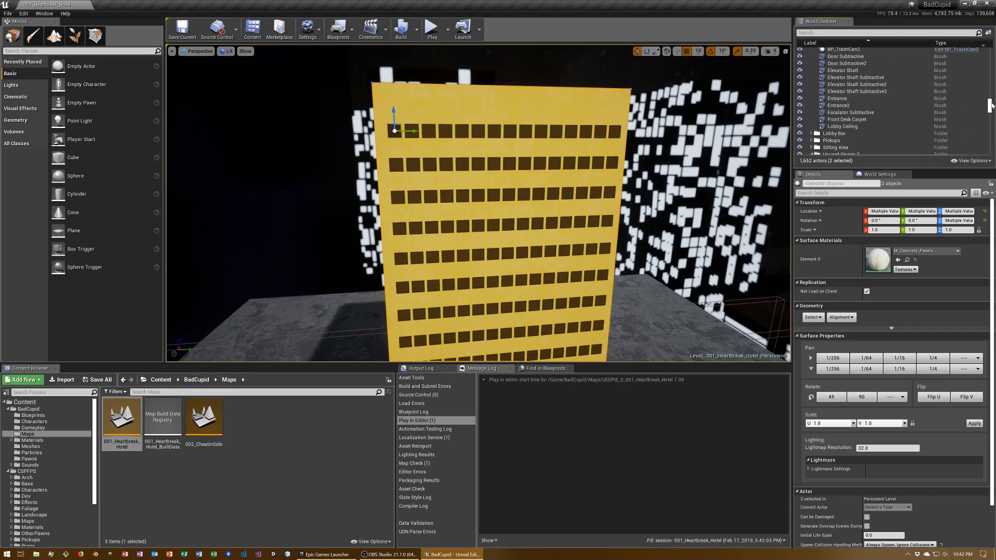
{"action": "left_click_drag", "start_coordinate": [988, 106], "coordinate": [987, 50]}
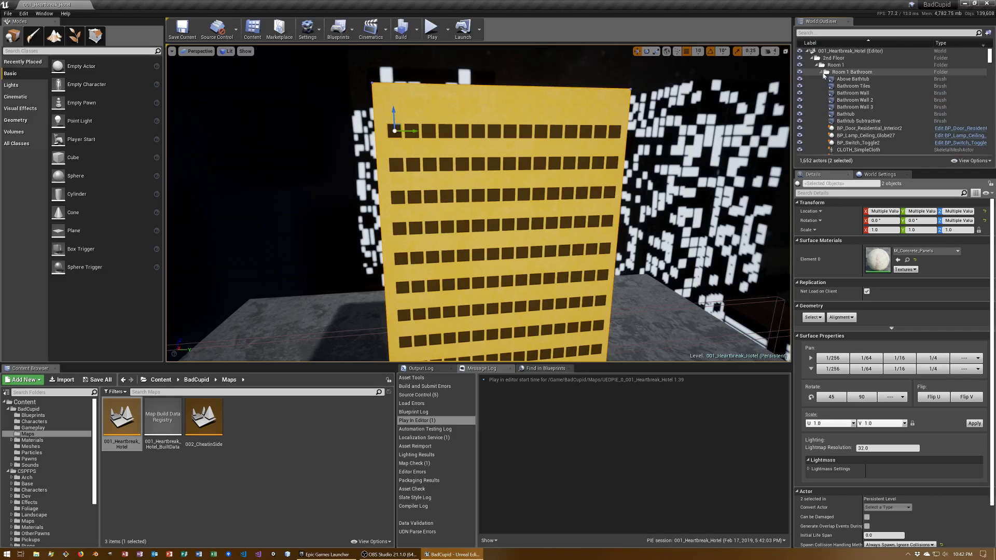
{"action": "left_click", "coordinate": [823, 72]}
{"action": "left_click", "coordinate": [817, 65]}
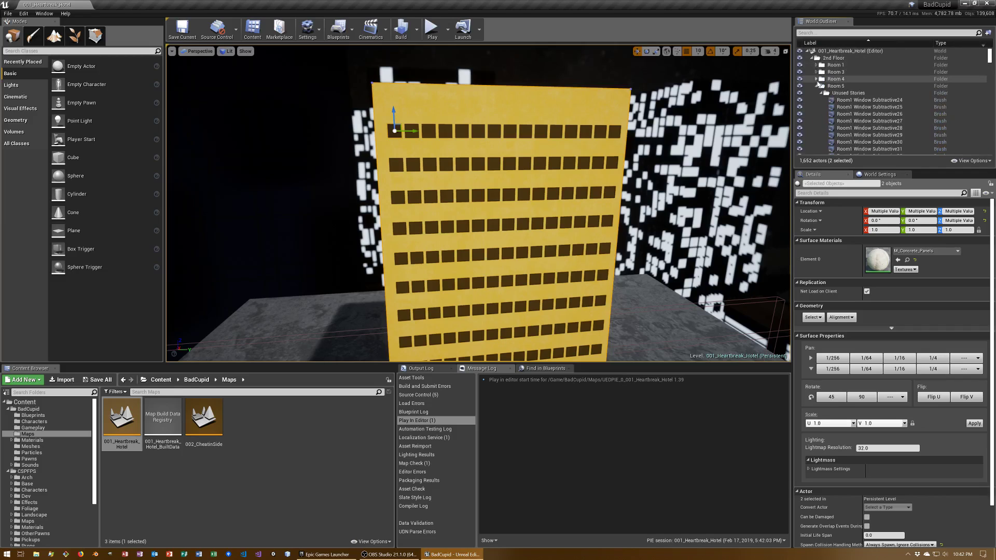
{"action": "right_click", "coordinate": [838, 94]}
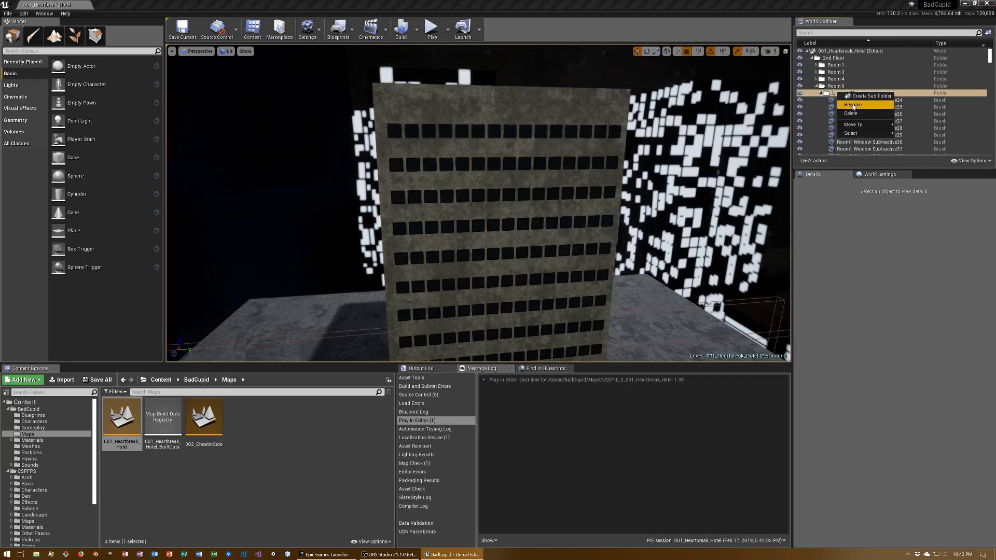
{"action": "mouse_move", "coordinate": [861, 124]}
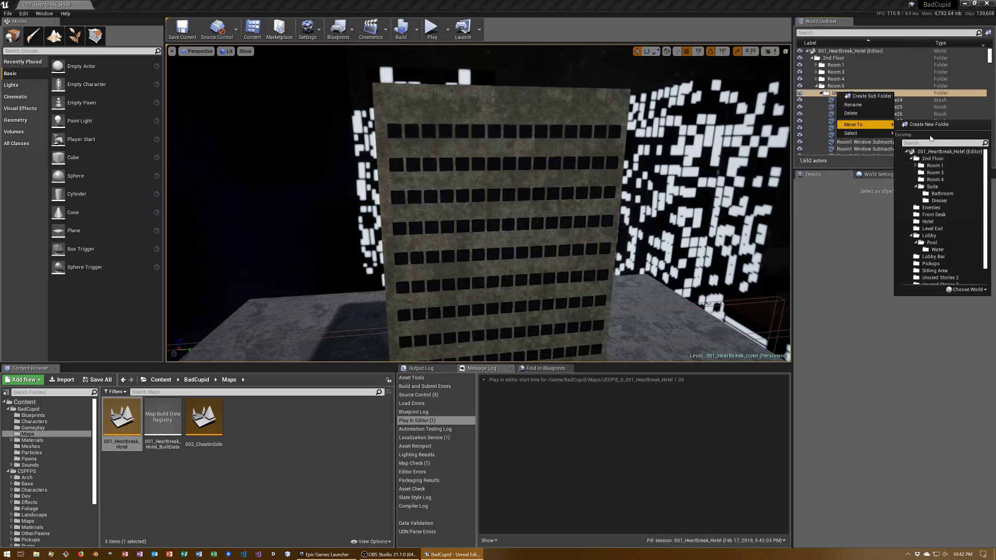
{"action": "left_click", "coordinate": [931, 151]}
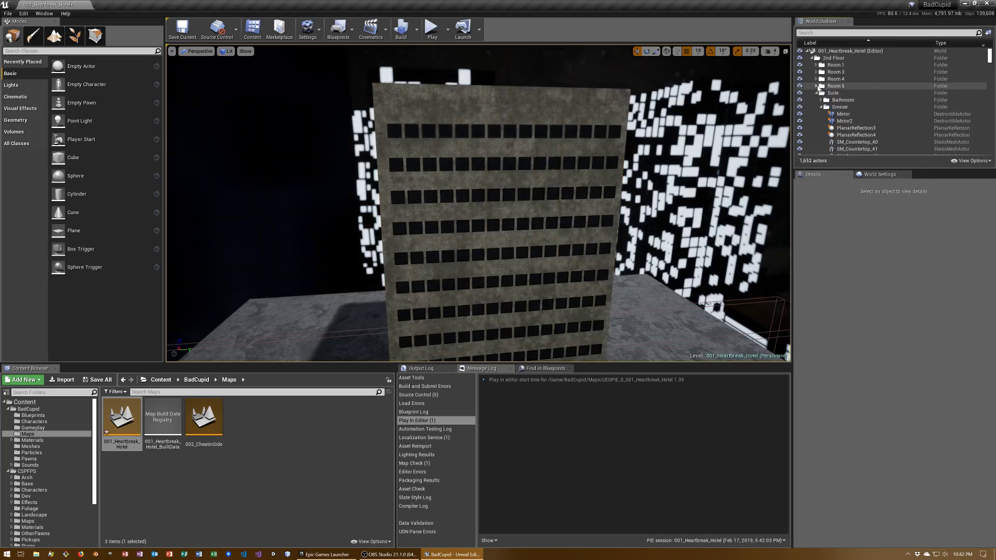
Collapse the Room 5, Suite, 2nd Floor, Enemies and Front Desk outliner folders.
{"action": "left_click", "coordinate": [817, 87]}
{"action": "left_click", "coordinate": [817, 93]}
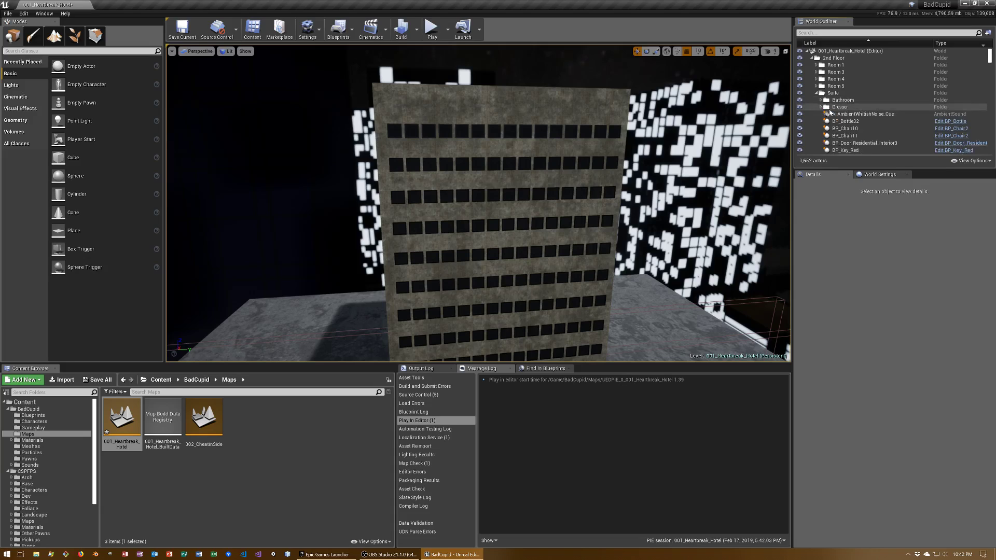
{"action": "left_click", "coordinate": [815, 93]}
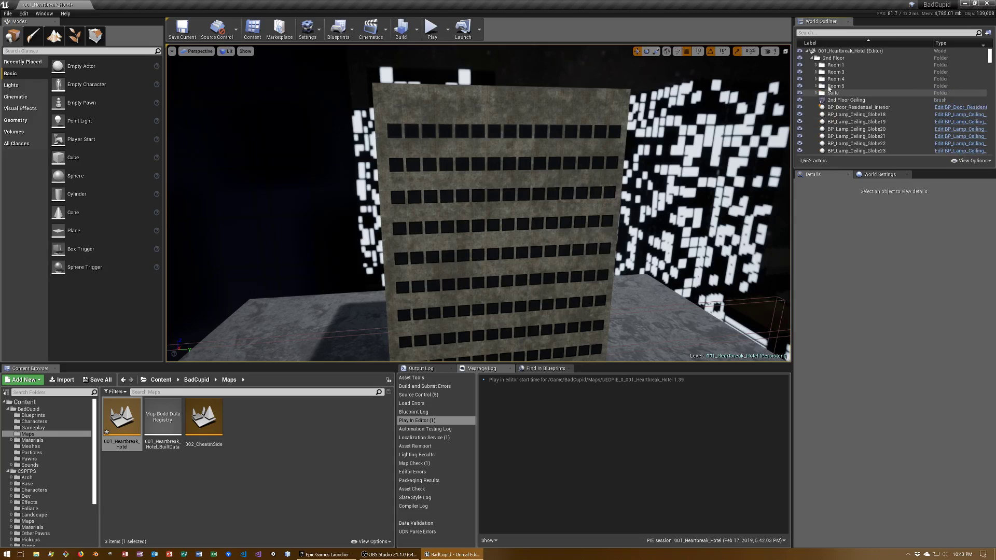
{"action": "left_click", "coordinate": [811, 57]}
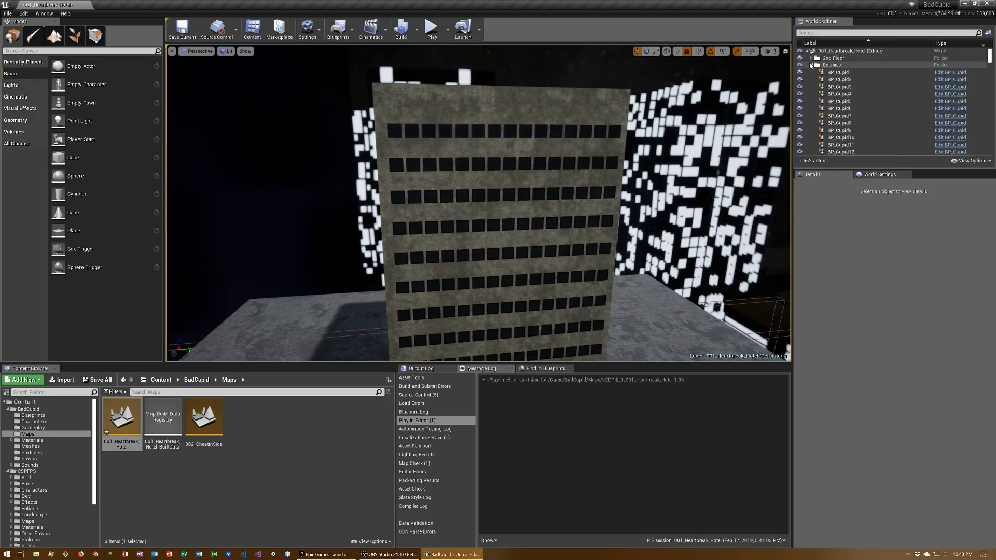
{"action": "left_click", "coordinate": [811, 64]}
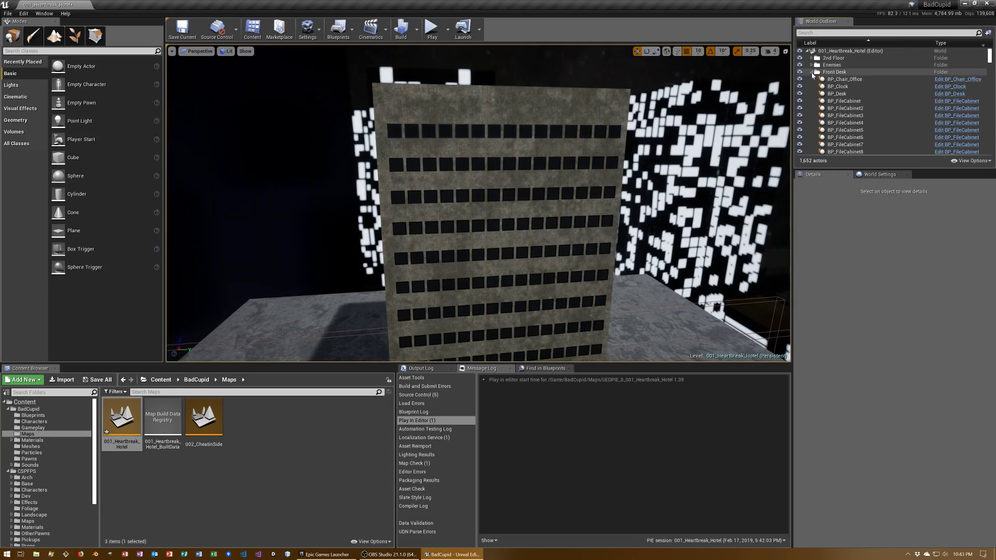
{"action": "left_click", "coordinate": [811, 72]}
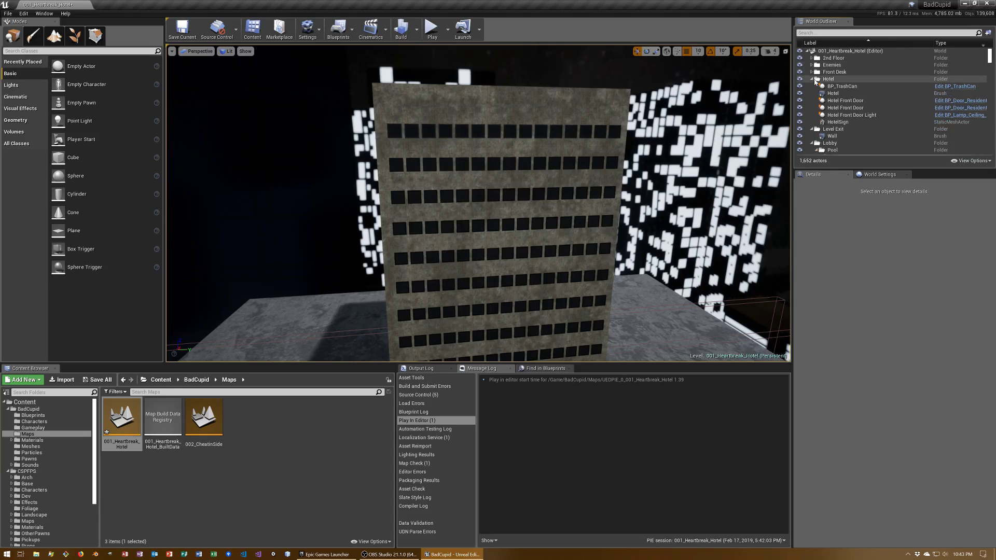
Select Hotel in the World Outliner and collapse the Lobby folder.
{"action": "left_click", "coordinate": [836, 94]}
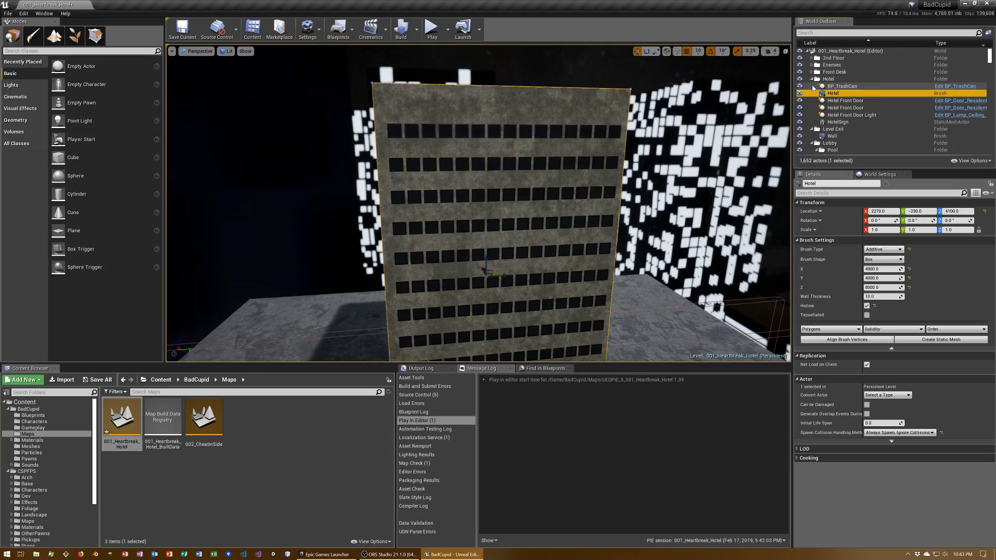
{"action": "scroll", "coordinate": [838, 122], "scroll_direction": "down", "scroll_amount": 2}
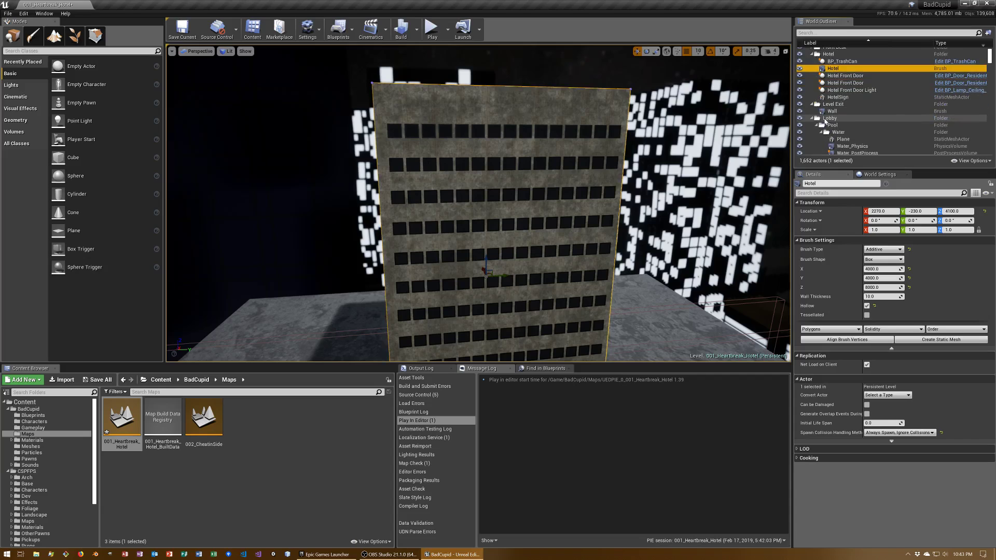
{"action": "left_click", "coordinate": [811, 117]}
{"action": "scroll", "coordinate": [825, 122], "scroll_direction": "down", "scroll_amount": 3}
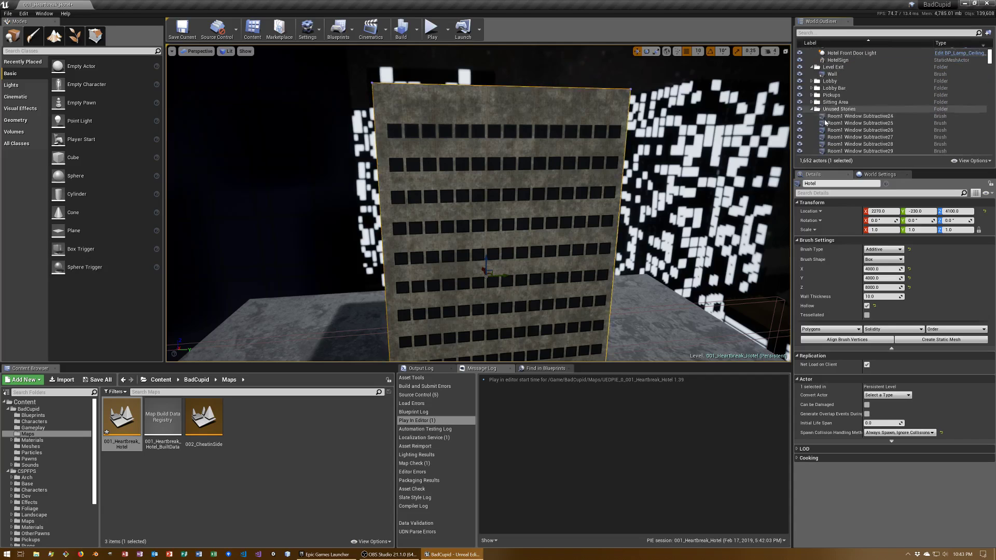
Select all actors inside the Unused Stories folder, then reduce the selection to one window brush.
{"action": "right_click", "coordinate": [839, 109]}
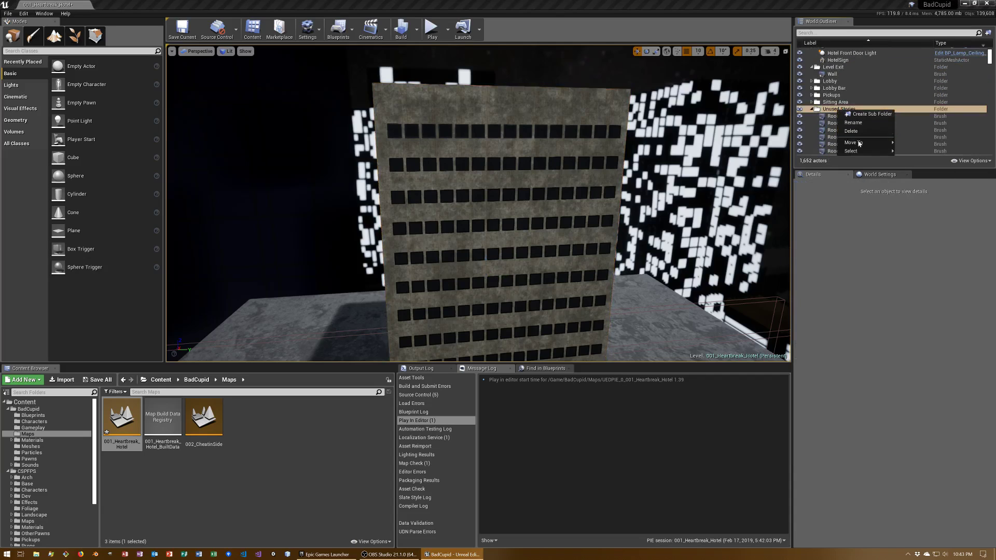
{"action": "mouse_move", "coordinate": [861, 151]}
{"action": "left_click", "coordinate": [900, 163]}
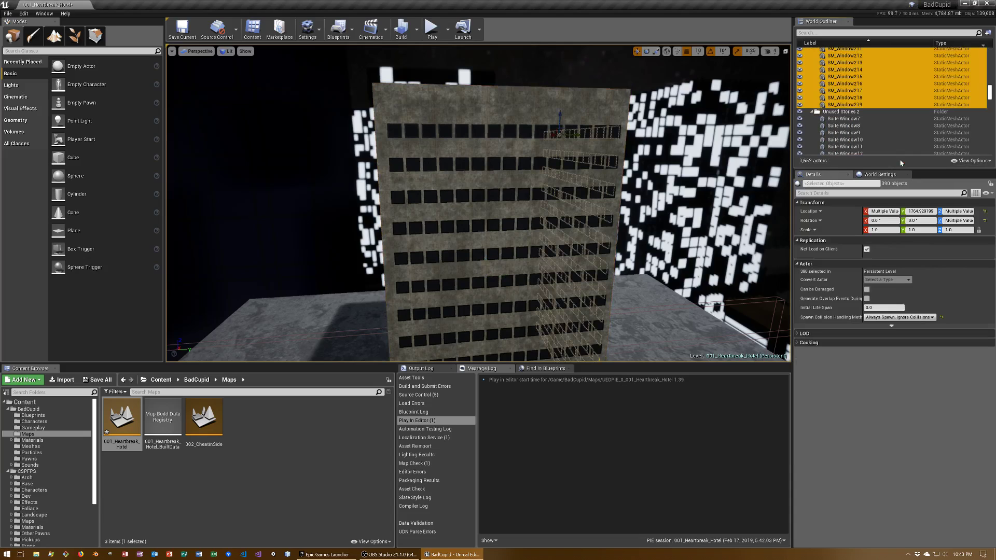
{"action": "right_click", "coordinate": [831, 112]}
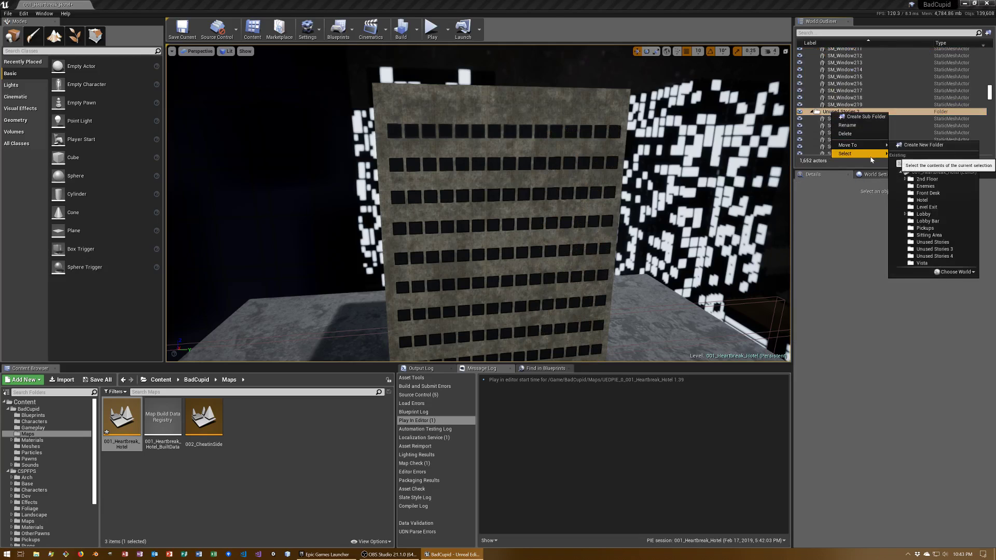
{"action": "mouse_move", "coordinate": [874, 154]}
{"action": "left_click", "coordinate": [905, 162]}
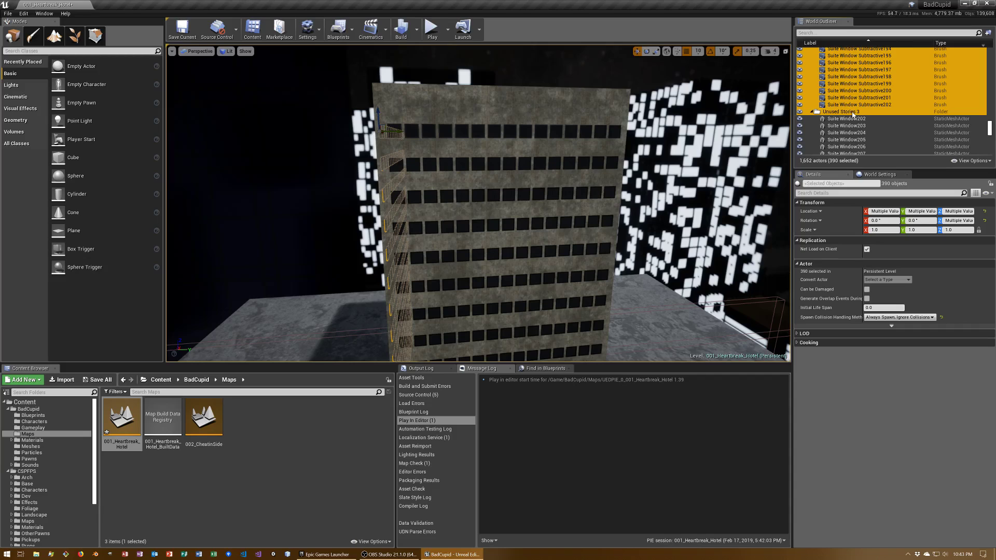
{"action": "scroll", "coordinate": [852, 114], "scroll_direction": "up", "scroll_amount": 3}
{"action": "scroll", "coordinate": [852, 115], "scroll_direction": "up", "scroll_amount": 4}
{"action": "scroll", "coordinate": [852, 116], "scroll_direction": "up", "scroll_amount": 3}
{"action": "scroll", "coordinate": [853, 116], "scroll_direction": "up", "scroll_amount": 4}
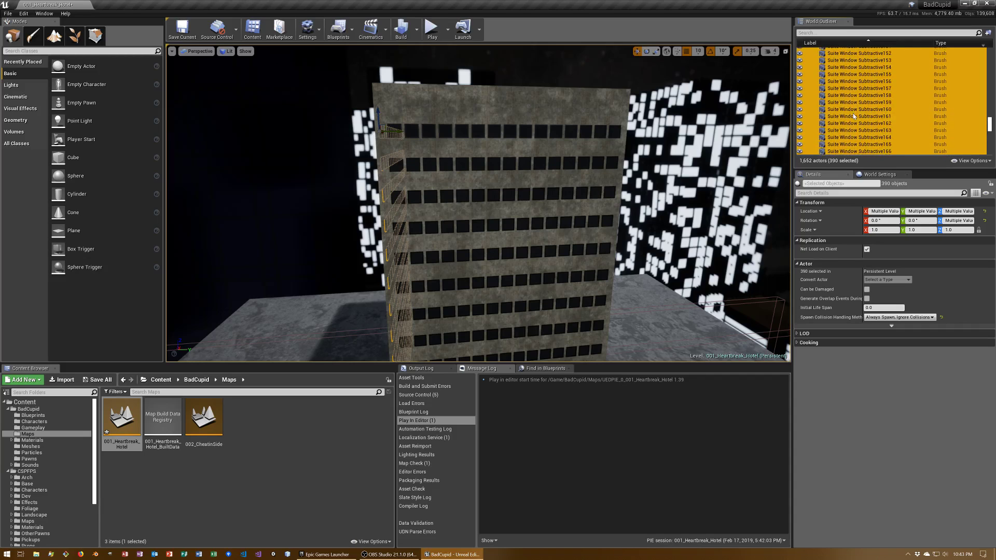
{"action": "left_click", "coordinate": [854, 114]}
Collapse the Unused Stories folders and Shift-select Unused Stories 1 through 4.
{"action": "scroll", "coordinate": [816, 137], "scroll_direction": "up", "scroll_amount": 10}
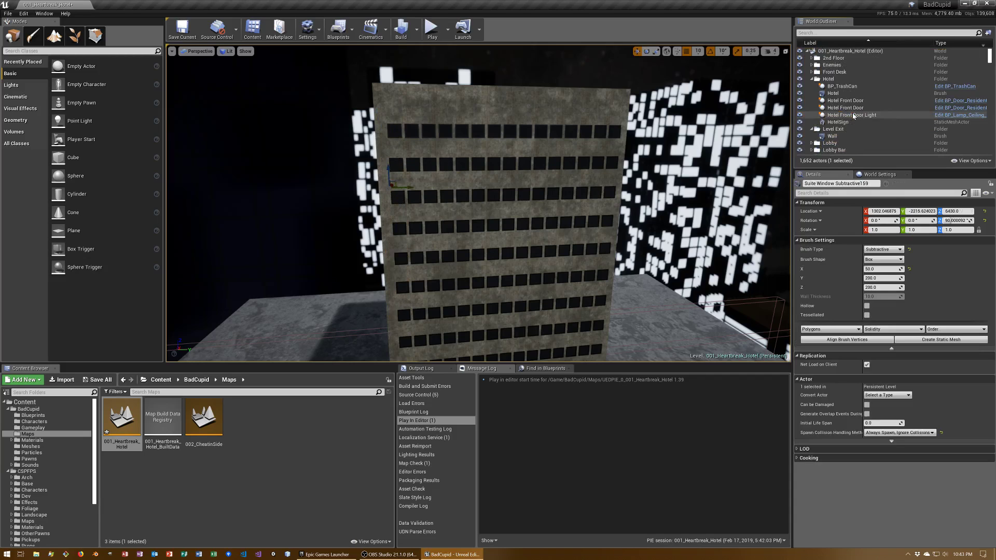
{"action": "scroll", "coordinate": [816, 137], "scroll_direction": "up", "scroll_amount": 10}
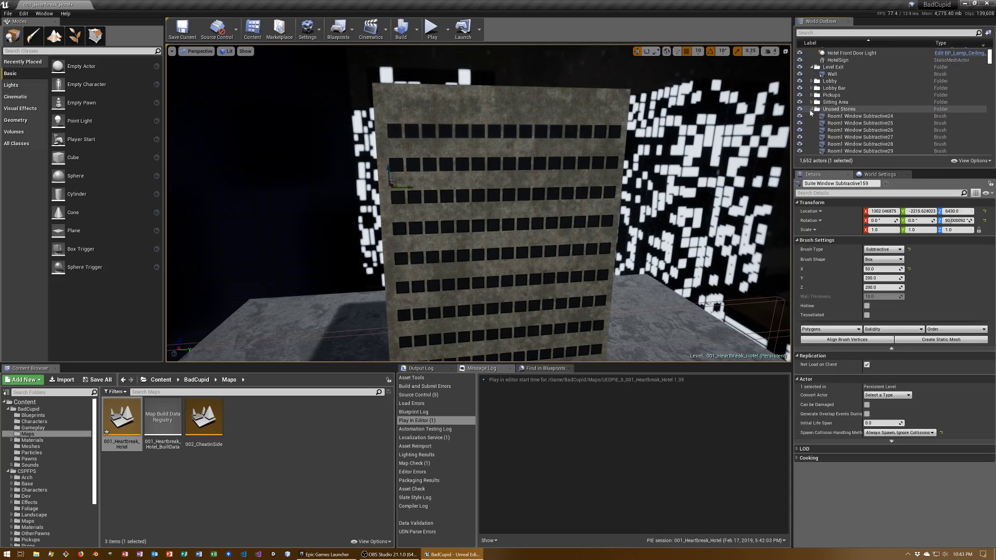
{"action": "left_click", "coordinate": [812, 109]}
{"action": "left_click", "coordinate": [813, 123]}
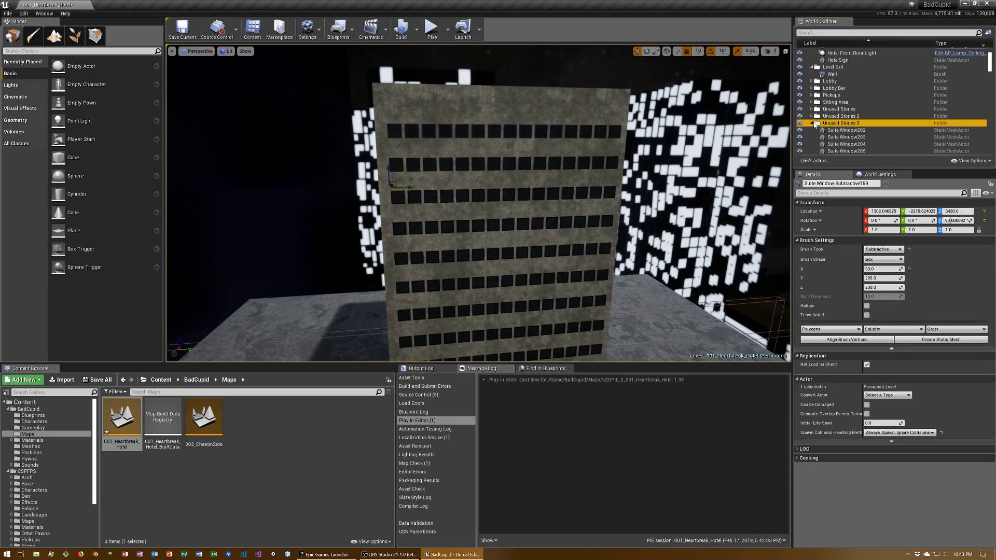
{"action": "left_click", "coordinate": [811, 124]}
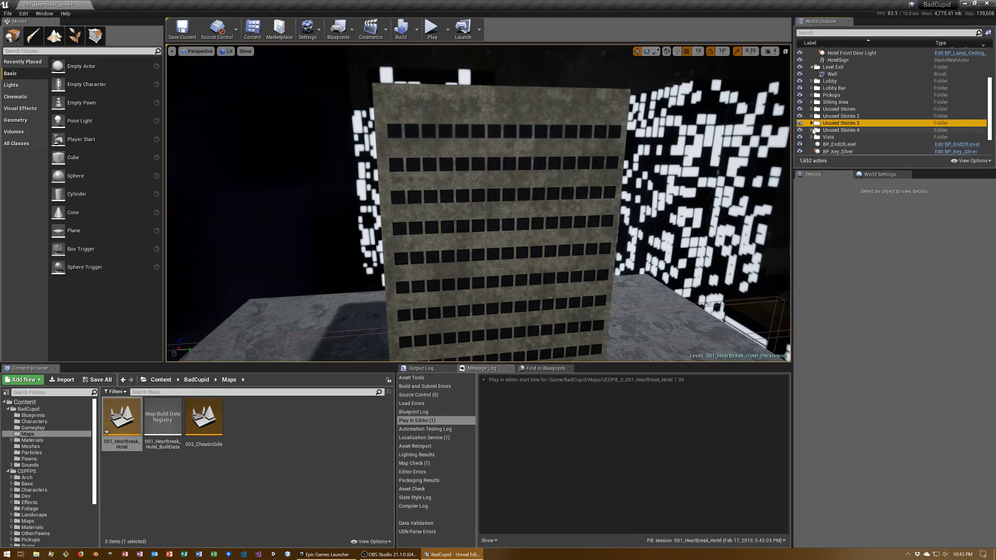
{"action": "left_click", "coordinate": [834, 109]}
{"action": "key", "text": "shift+Down"}
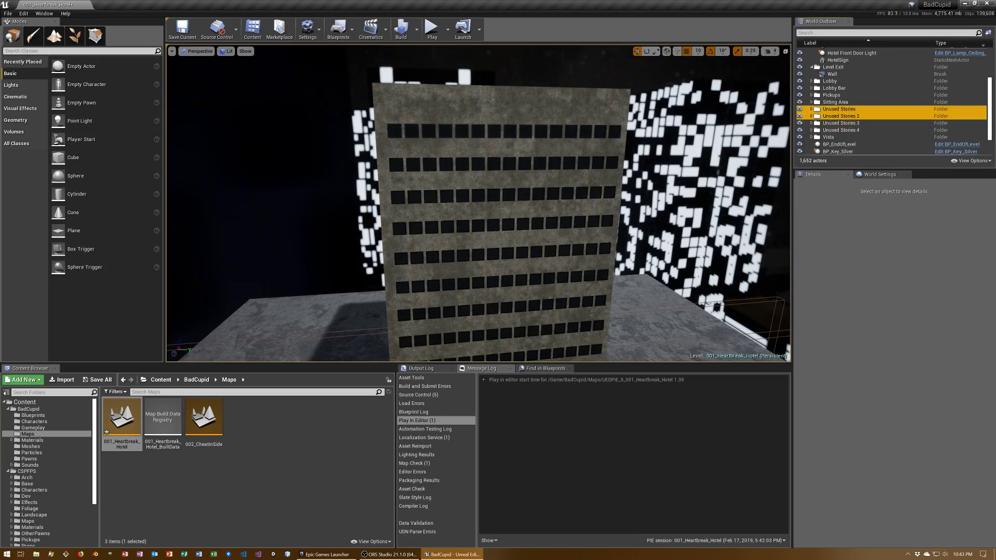
{"action": "key", "text": "shift+Down"}
{"action": "key", "text": "shift+Down"}
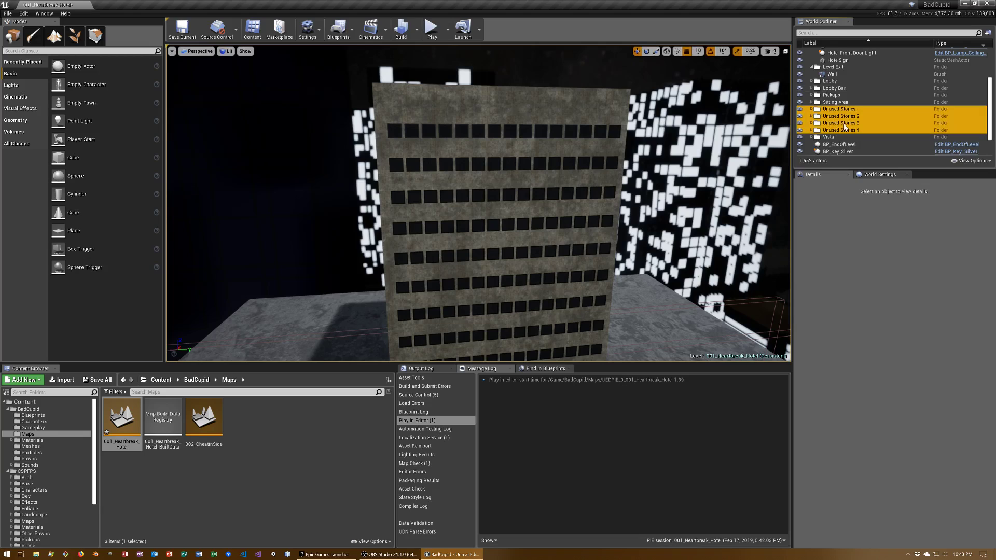
Select all window actors nested in the four folders and add the Hotel brush.
{"action": "right_click", "coordinate": [845, 125]}
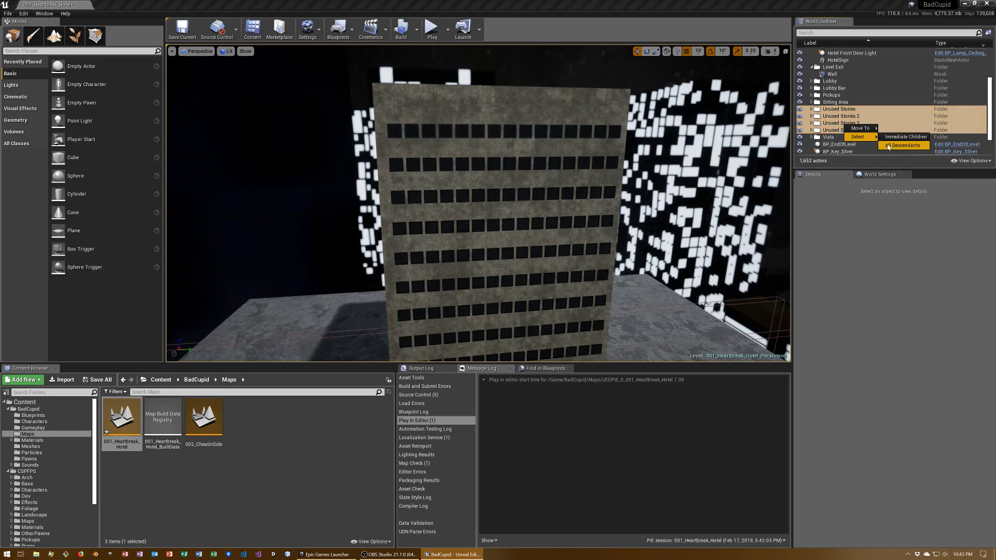
{"action": "left_click", "coordinate": [892, 146]}
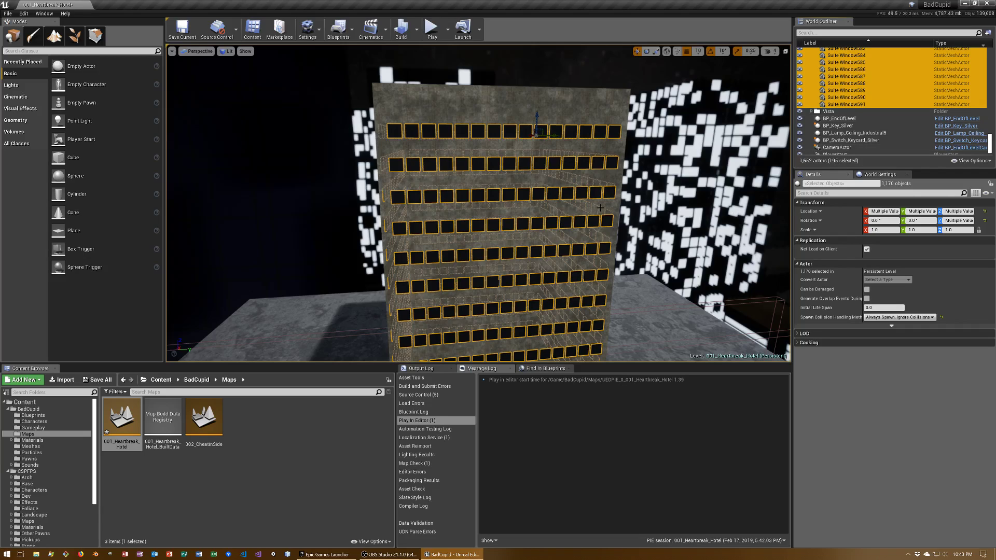
{"action": "scroll", "coordinate": [961, 95], "scroll_direction": "up", "scroll_amount": 2}
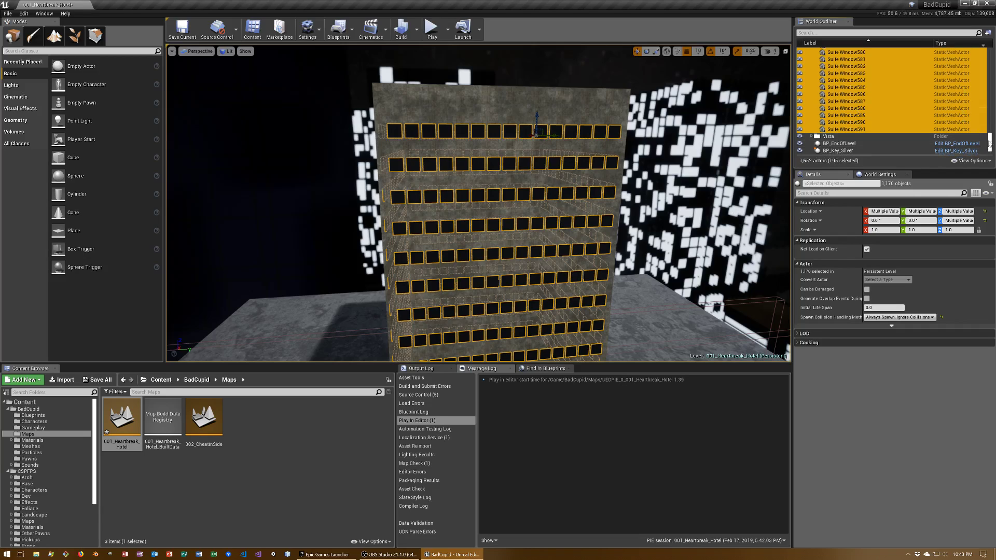
{"action": "scroll", "coordinate": [973, 61], "scroll_direction": "up", "scroll_amount": 10}
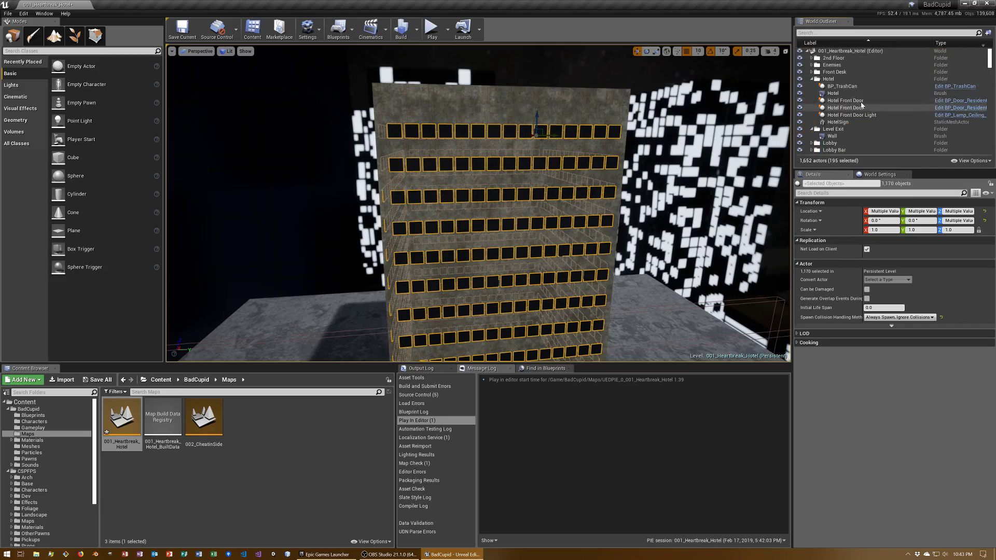
{"action": "left_click", "coordinate": [833, 93], "text": "ctrl"}
Focus on the hotel, undoing and redoing the Hotel brush addition to the window selection.
{"action": "key", "text": "f"}
{"action": "right_click_drag", "start_coordinate": [478, 202], "coordinate": [466, 202]}
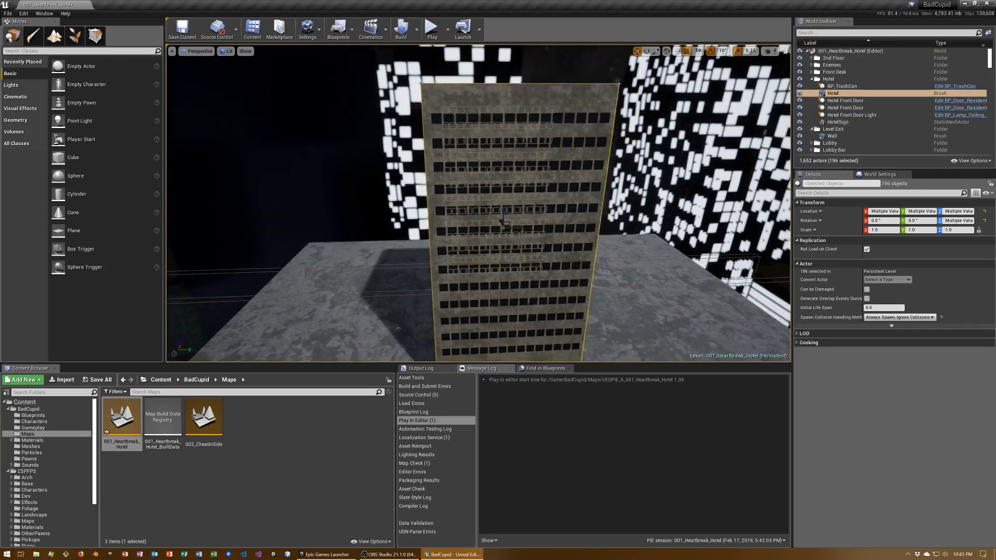
{"action": "key", "text": "ctrl+z"}
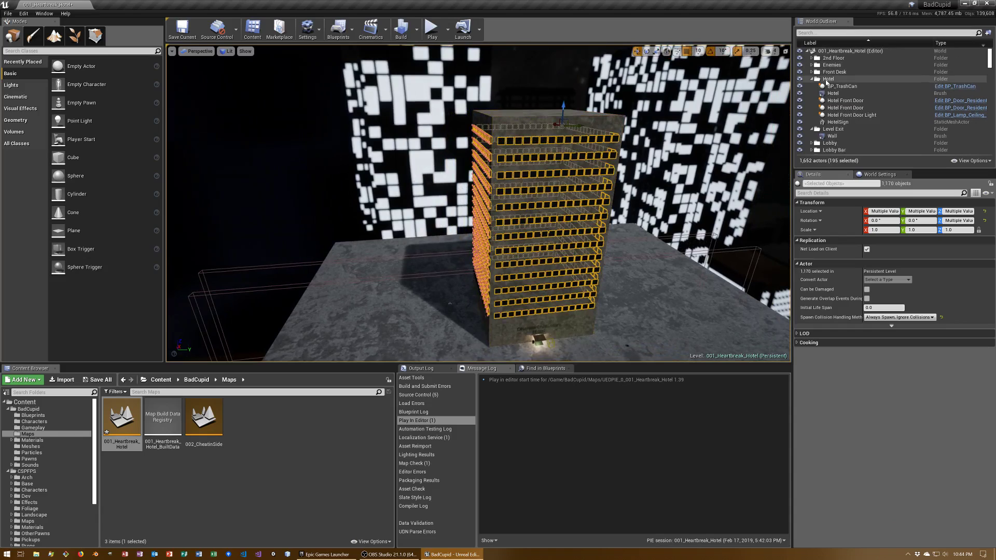
{"action": "left_click", "coordinate": [833, 94], "text": "shift"}
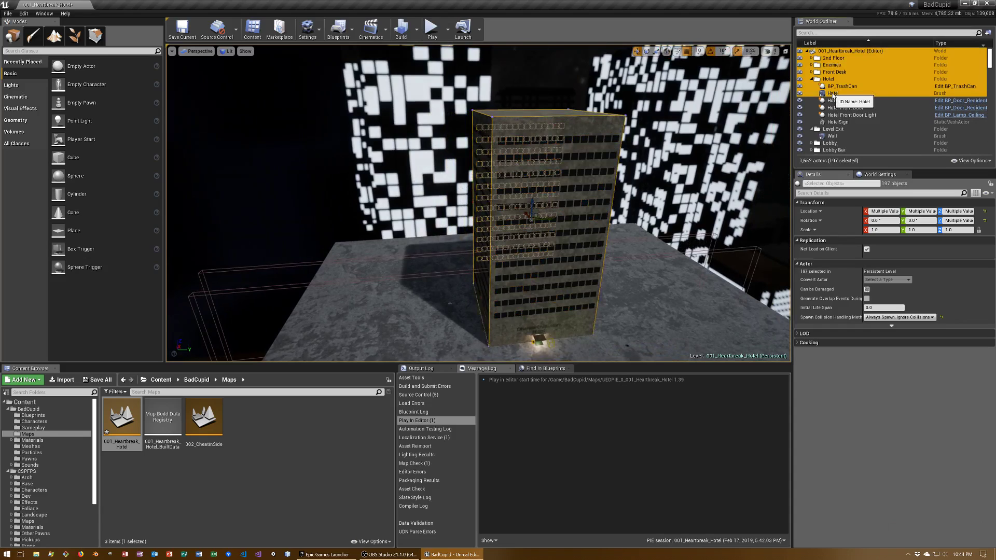
{"action": "mouse_move", "coordinate": [477, 207]}
{"action": "right_mouse_down"}
{"action": "mouse_move", "coordinate": [508, 207]}
{"action": "mouse_move", "coordinate": [456, 208]}
{"action": "mouse_move", "coordinate": [477, 202]}
{"action": "right_mouse_up"}
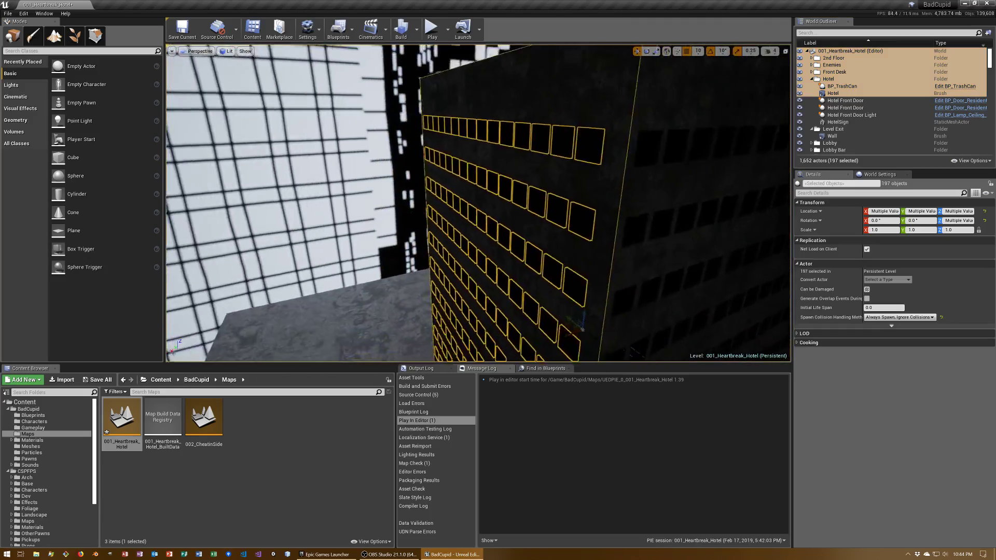
{"action": "key", "text": "ctrl+z"}
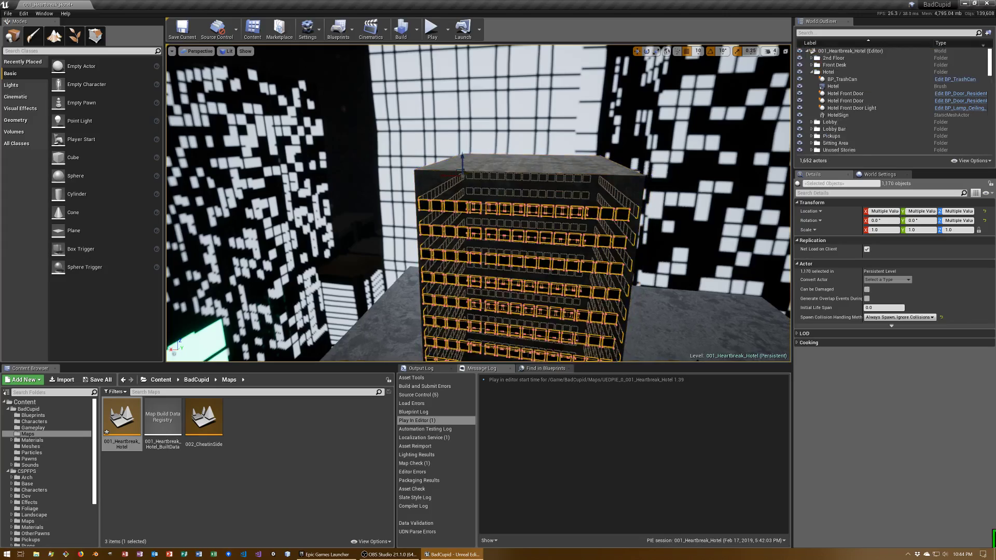
{"action": "right_click_drag", "start_coordinate": [477, 202], "coordinate": [477, 202]}
{"action": "left_click", "coordinate": [833, 93], "text": "ctrl"}
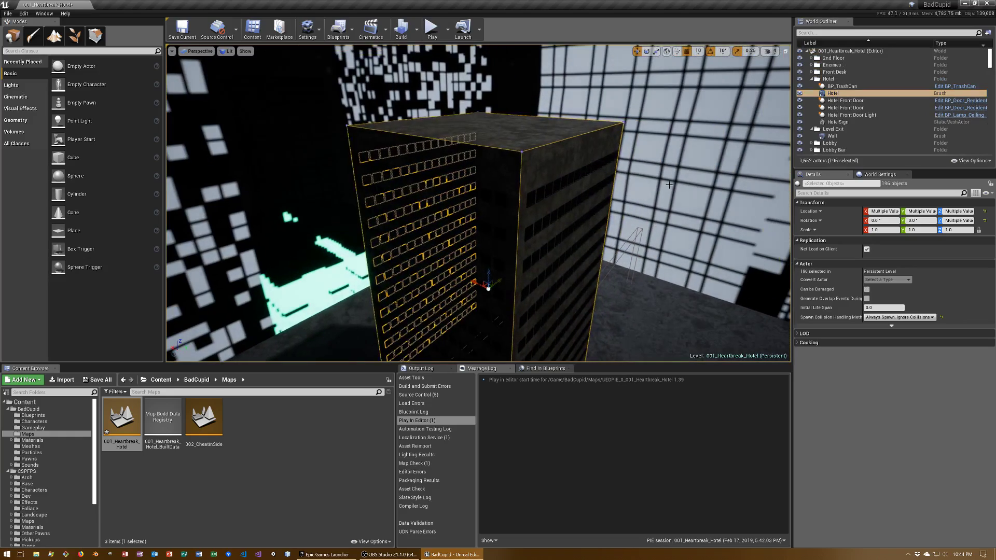
Check the Unused Stories 3 folder and undo adding the Hotel brush.
{"action": "scroll", "coordinate": [873, 108], "scroll_direction": "down", "scroll_amount": 2}
{"action": "scroll", "coordinate": [873, 108], "scroll_direction": "down", "scroll_amount": 2}
{"action": "scroll", "coordinate": [873, 108], "scroll_direction": "down", "scroll_amount": 2}
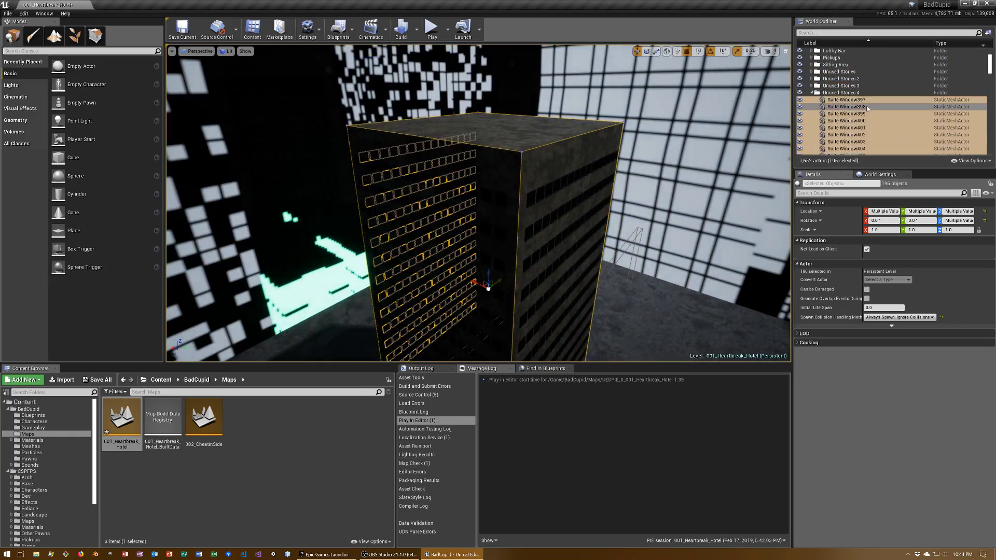
{"action": "left_click", "coordinate": [811, 85]}
{"action": "left_click", "coordinate": [812, 86]}
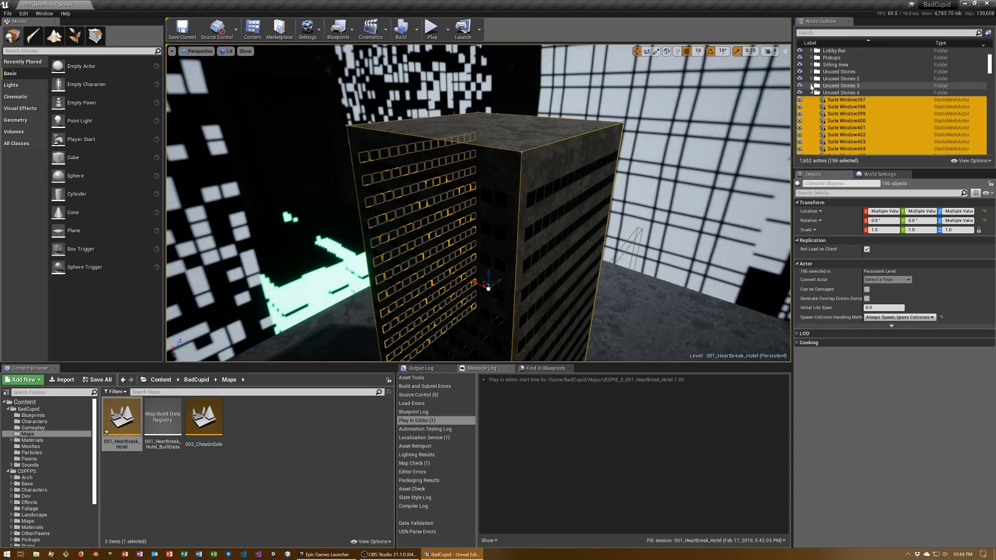
{"action": "key", "text": "ctrl+z"}
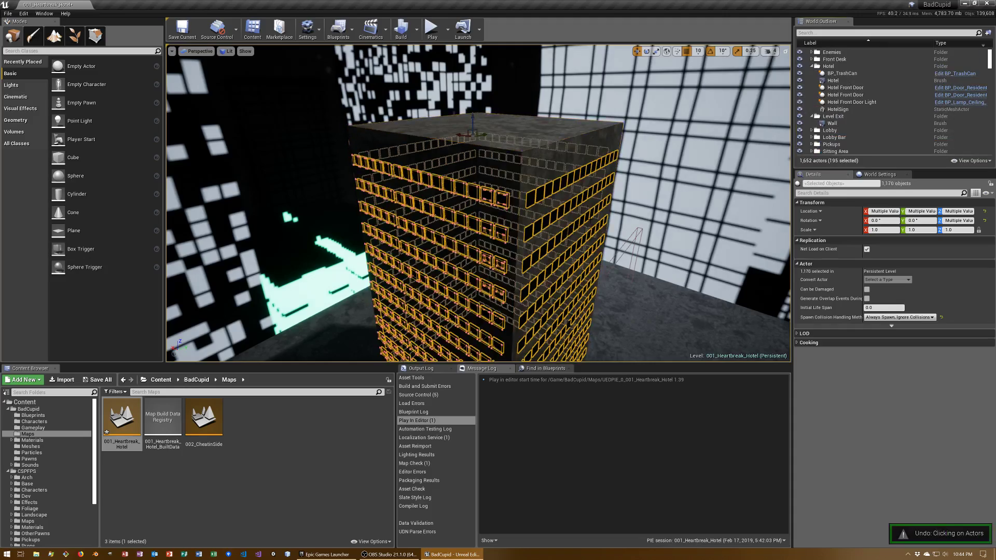
{"action": "right_click_drag", "start_coordinate": [477, 207], "coordinate": [477, 208]}
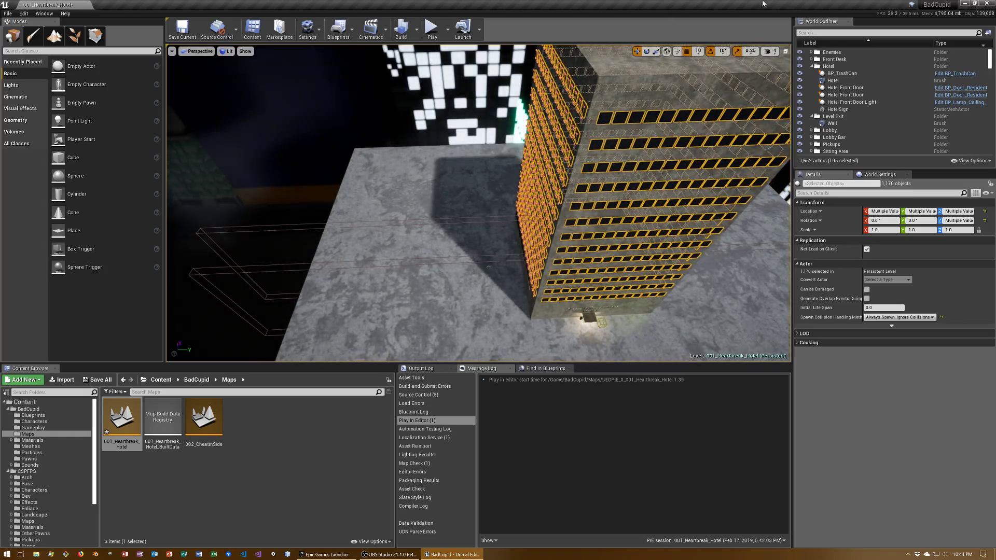
Set the viewport grid snap size to 5,000 units.
{"action": "left_click", "coordinate": [698, 51]}
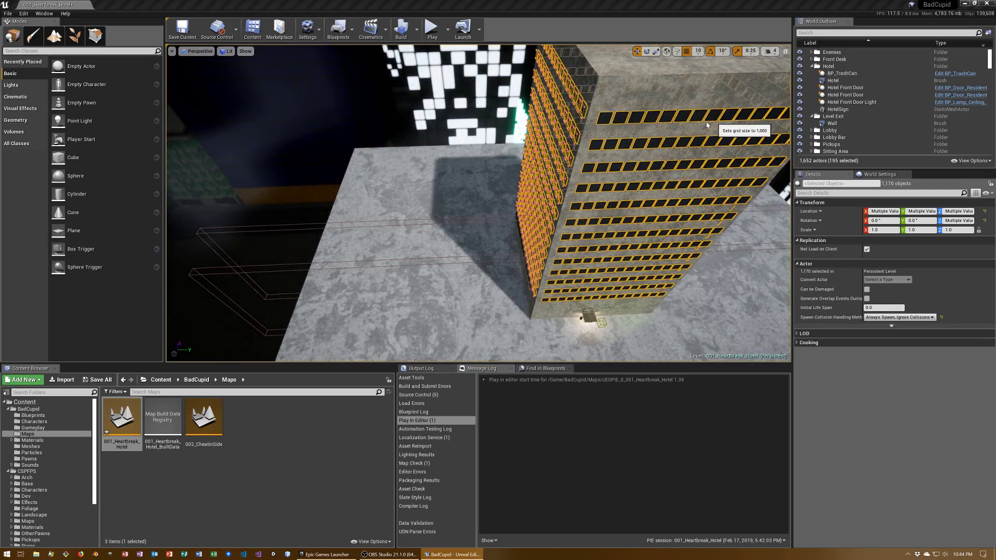
{"action": "left_click", "coordinate": [705, 119]}
{"action": "left_click", "coordinate": [694, 51]}
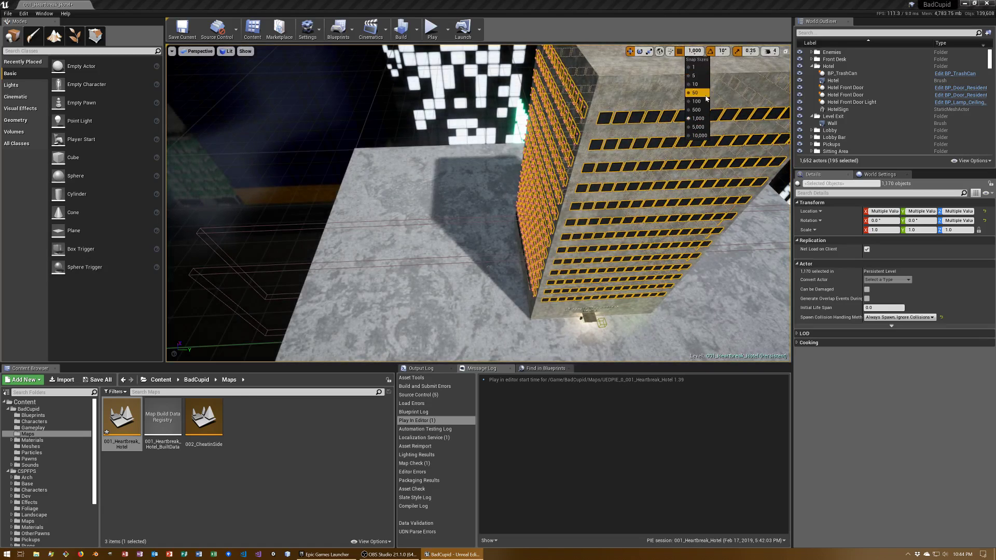
{"action": "left_click", "coordinate": [698, 127]}
{"action": "right_click_drag", "start_coordinate": [634, 83], "coordinate": [635, 83]}
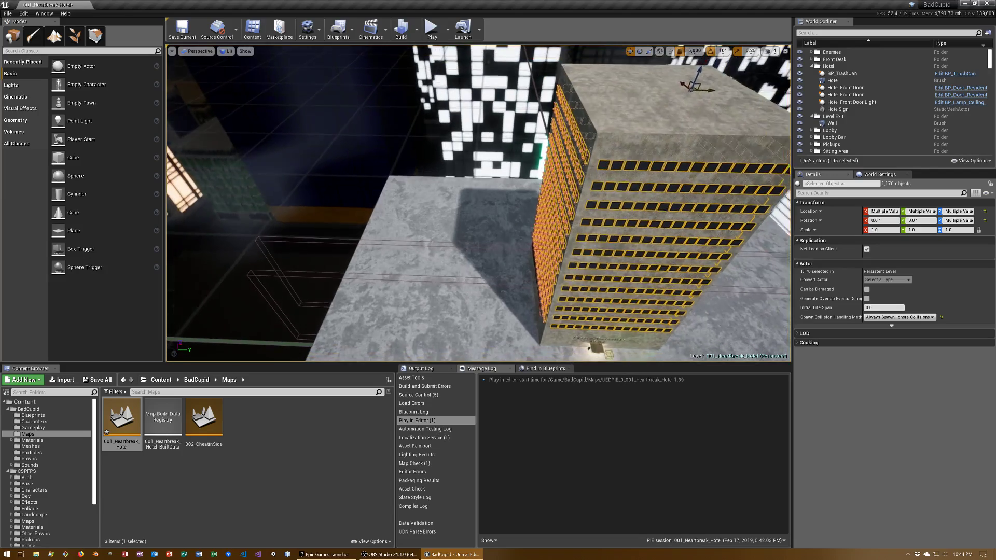
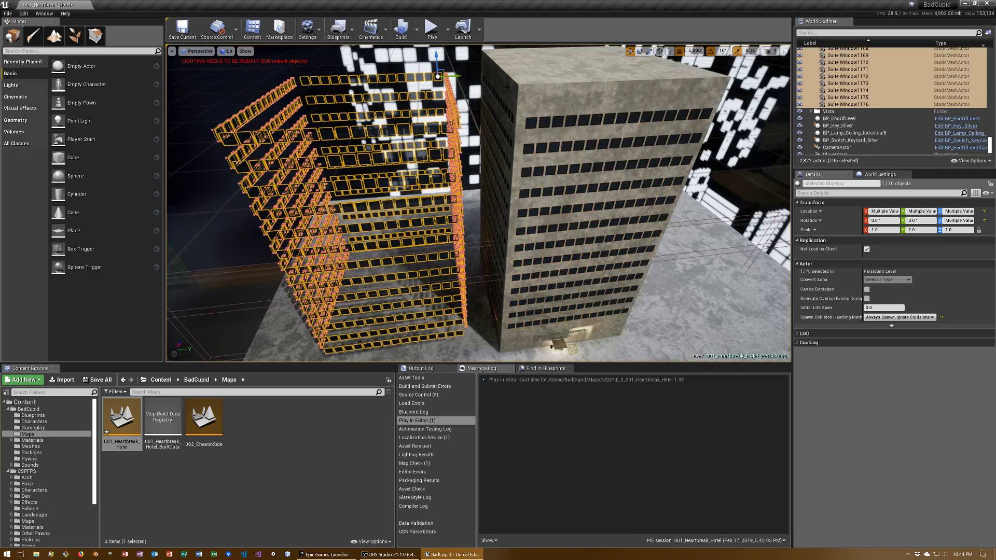
Alt-drag a copy of the Hotel tower 5000 units in Y and file Hotel2 in a new 'Other Buildings' folder.
{"action": "left_click", "coordinate": [563, 69]}
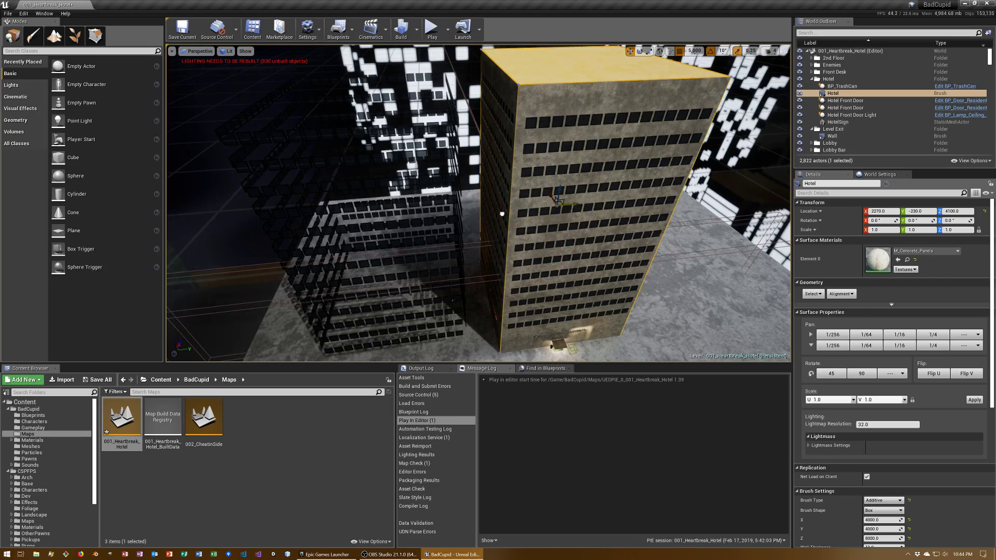
{"action": "left_click_drag", "start_coordinate": [501, 213], "coordinate": [382, 229], "text": "alt"}
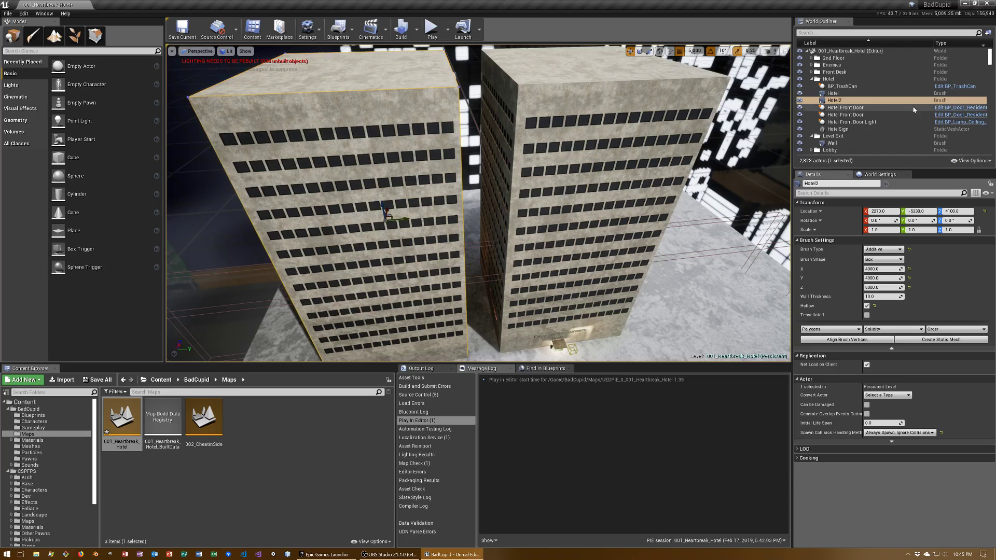
{"action": "right_click", "coordinate": [853, 101]}
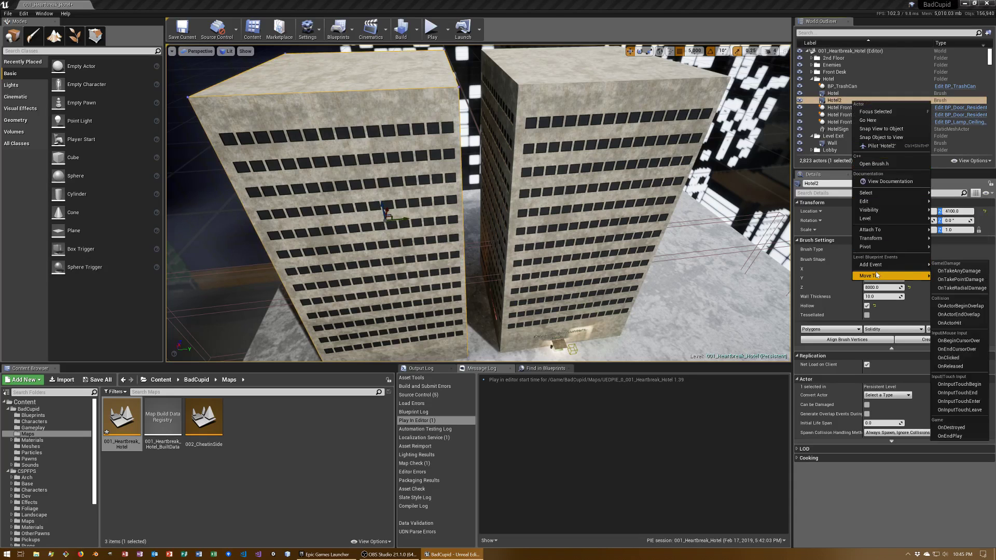
{"action": "mouse_move", "coordinate": [876, 276]}
{"action": "left_click", "coordinate": [795, 277]}
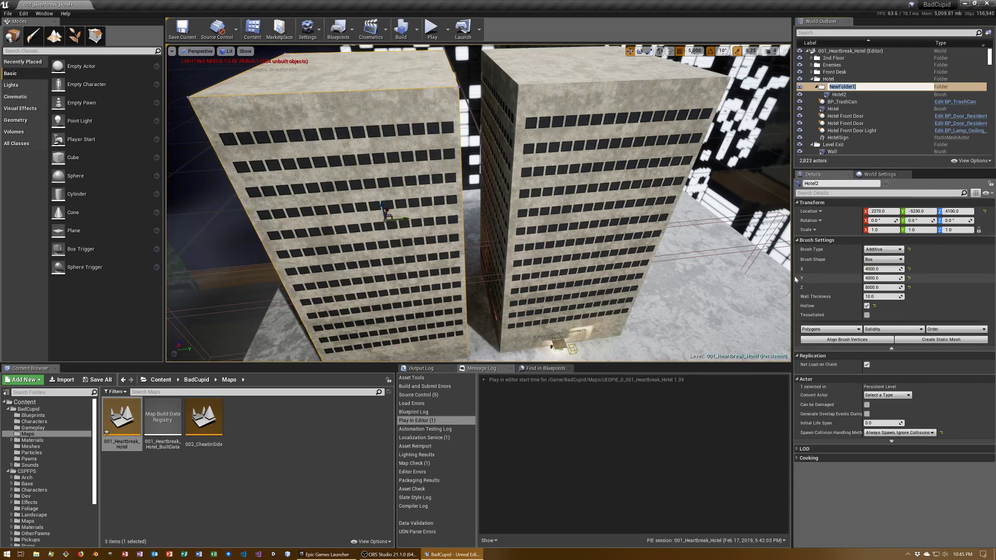
{"action": "type", "text": "Other "}
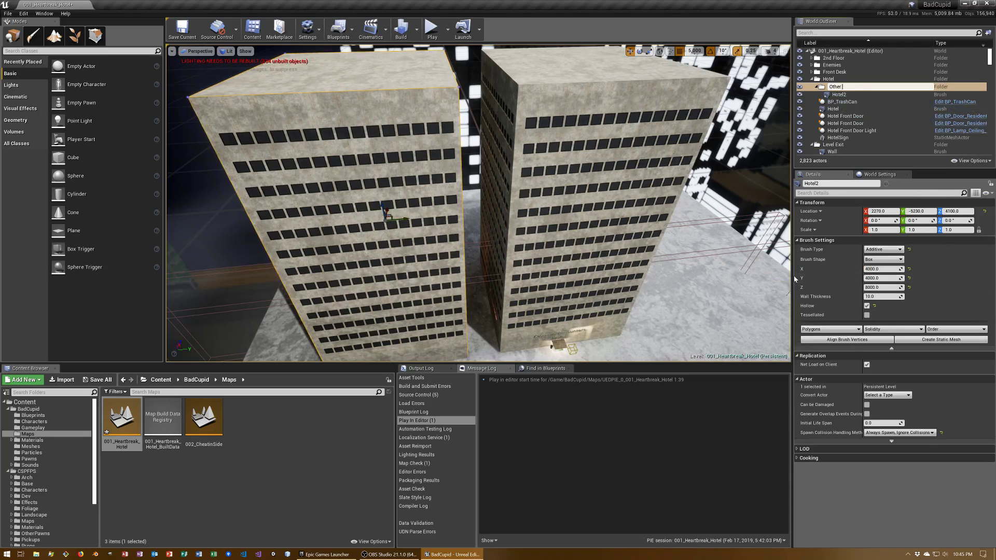
{"action": "type", "text": "Buildings"}
{"action": "key", "text": "Return"}
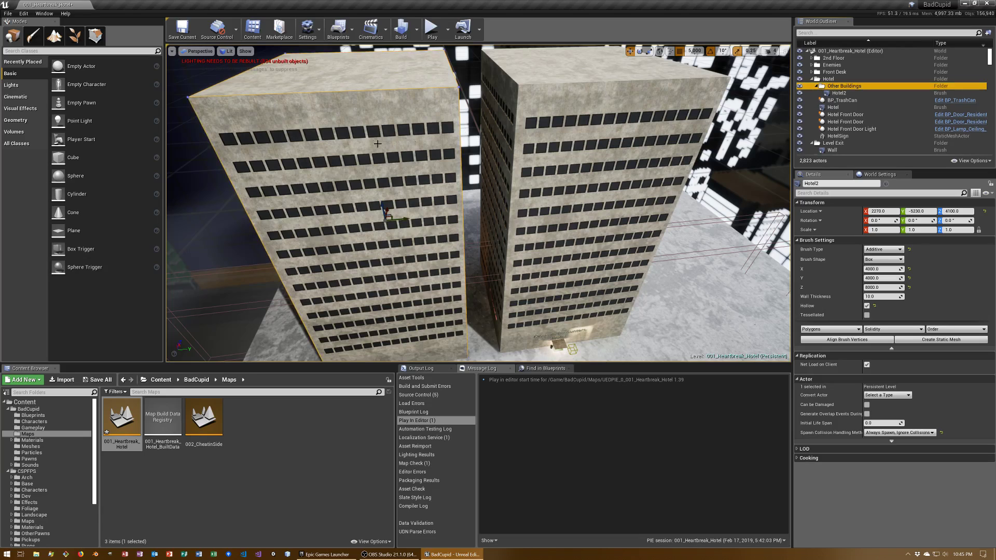
Select Suite Window964, then collapse and select the Unused Stories 4 folder in the Outliner.
{"action": "left_click", "coordinate": [232, 139]}
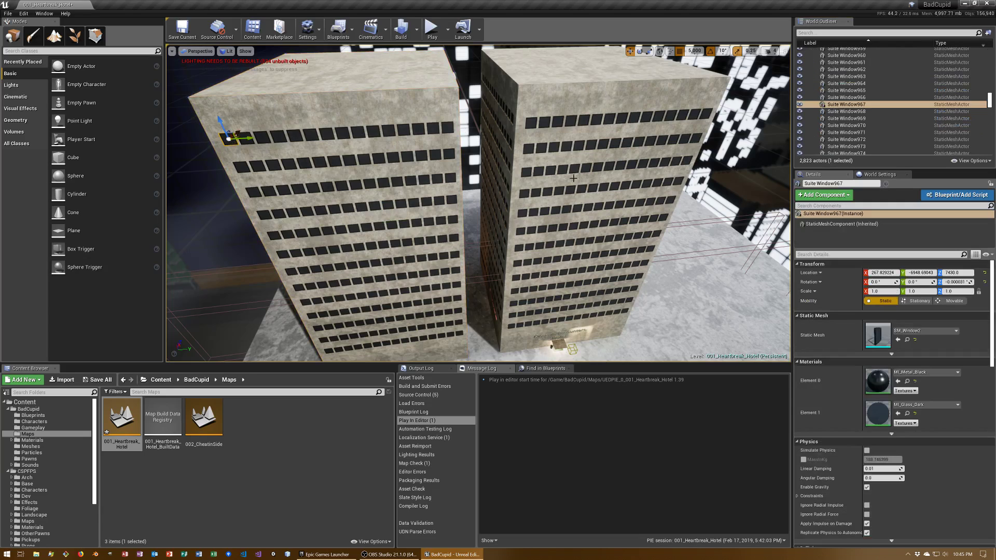
{"action": "left_click", "coordinate": [845, 84]}
{"action": "scroll", "coordinate": [845, 85], "scroll_direction": "up", "scroll_amount": 3}
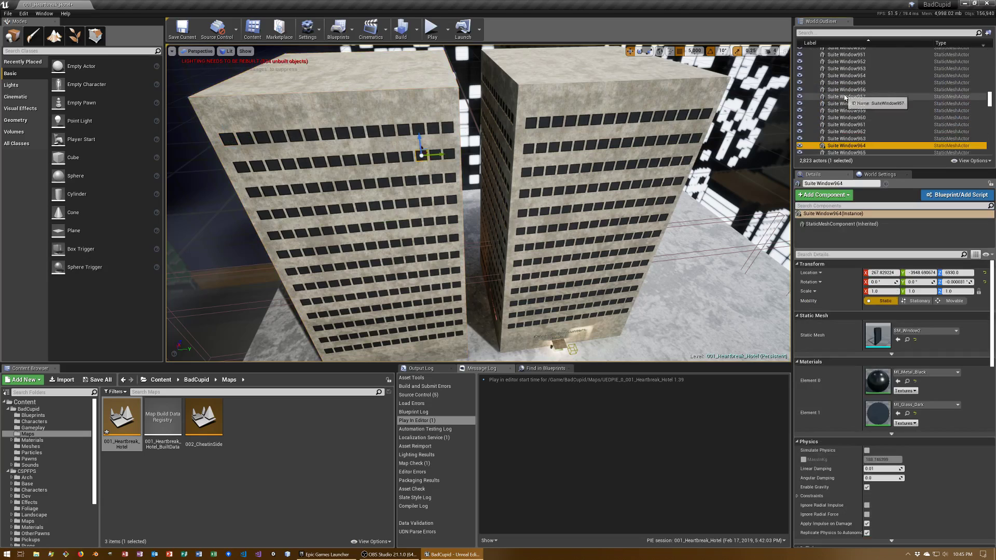
{"action": "scroll", "coordinate": [845, 91], "scroll_direction": "up", "scroll_amount": 7}
{"action": "scroll", "coordinate": [845, 96], "scroll_direction": "up", "scroll_amount": 7}
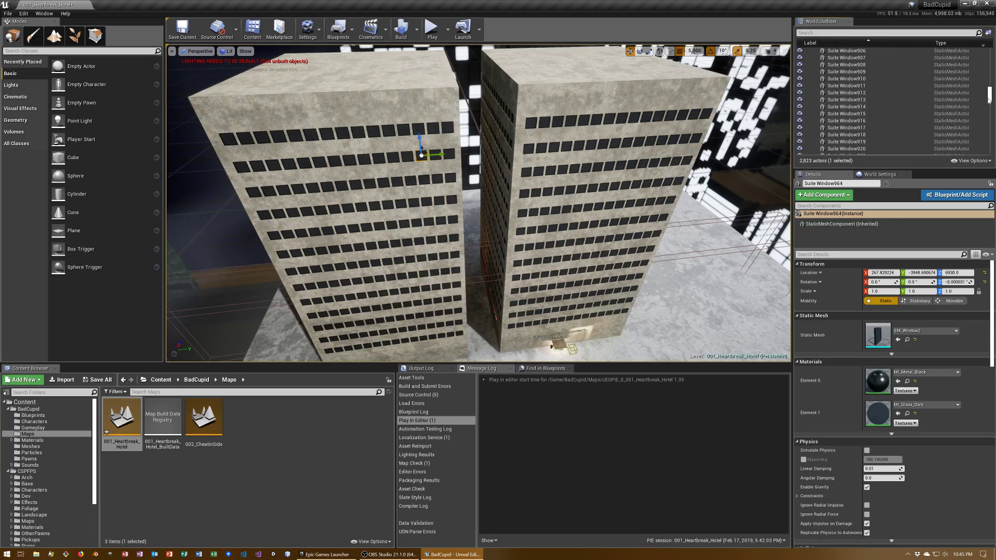
{"action": "left_click_drag", "start_coordinate": [988, 96], "coordinate": [986, 63]}
{"action": "scroll", "coordinate": [881, 92], "scroll_direction": "up", "scroll_amount": 5}
{"action": "scroll", "coordinate": [881, 92], "scroll_direction": "up", "scroll_amount": 5}
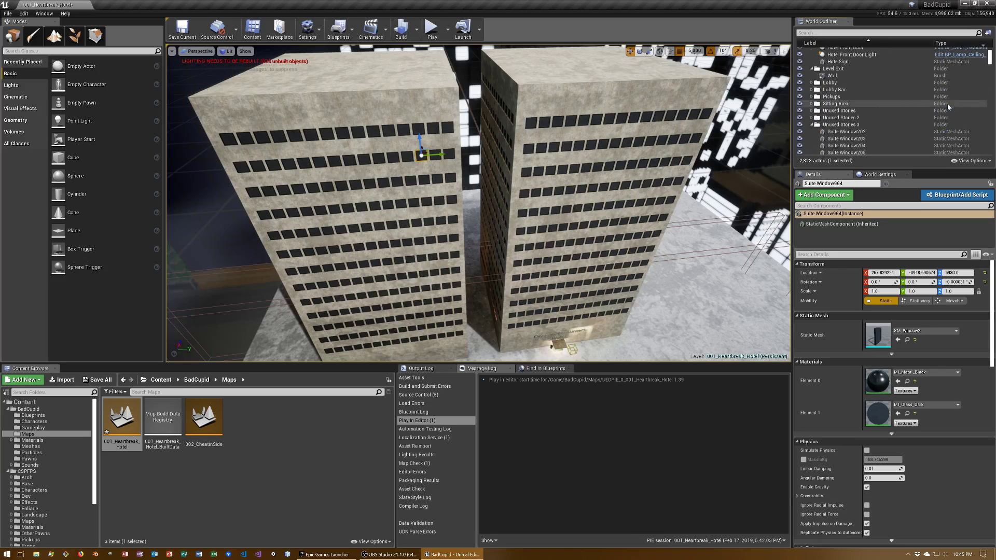
{"action": "scroll", "coordinate": [943, 101], "scroll_direction": "up", "scroll_amount": 5}
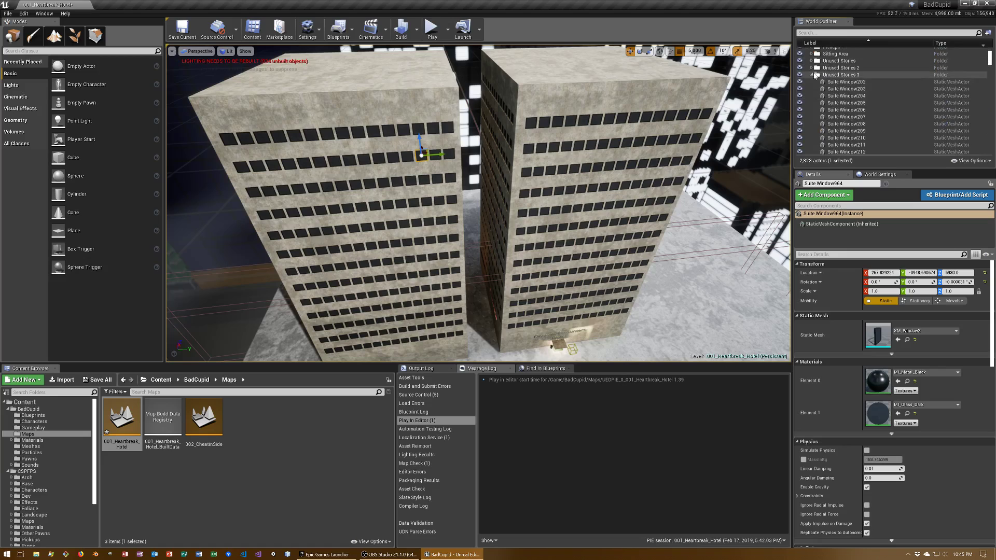
{"action": "left_click", "coordinate": [812, 82]}
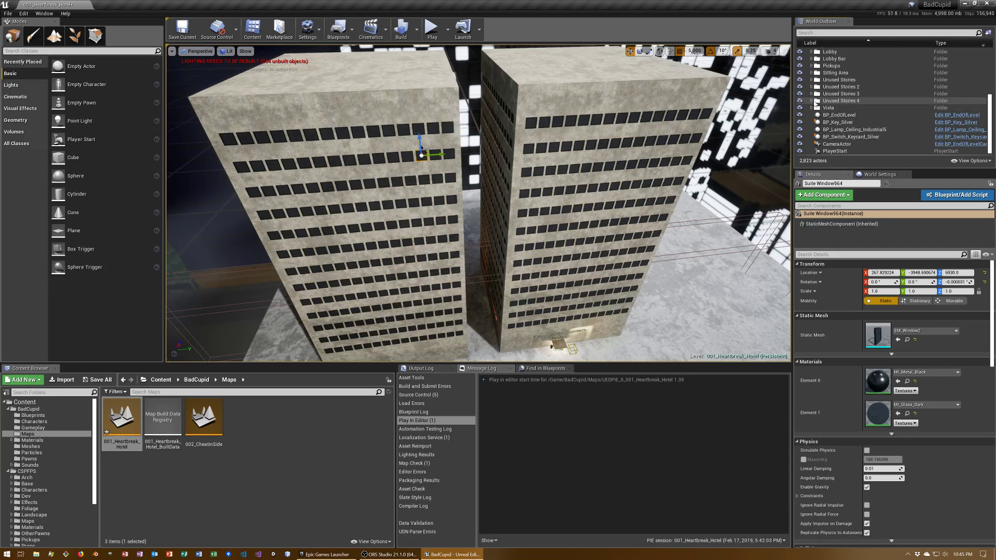
{"action": "left_click", "coordinate": [815, 102]}
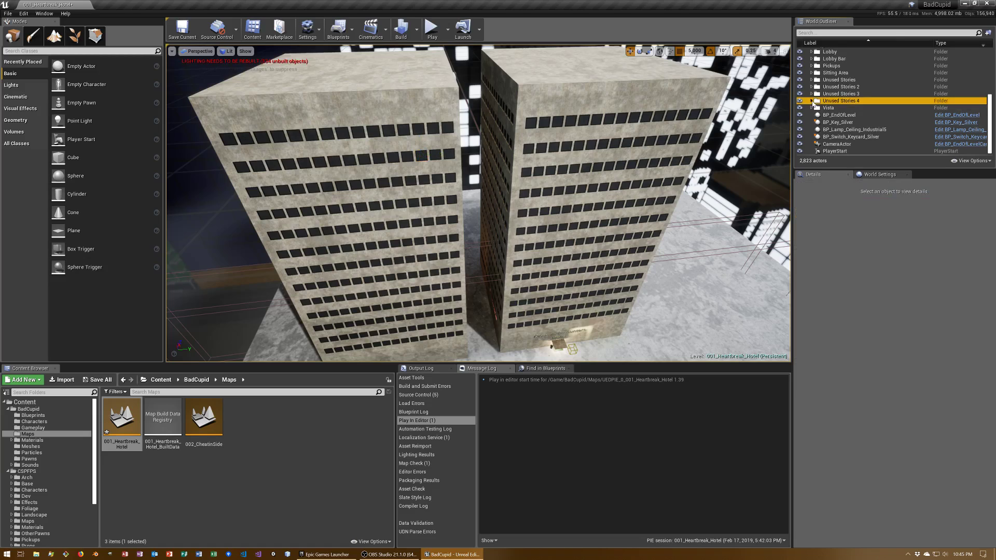
Expand Unused Stories 4 and browse suite windows from Suite Window406 down to Suite Window1003.
{"action": "left_click", "coordinate": [812, 101]}
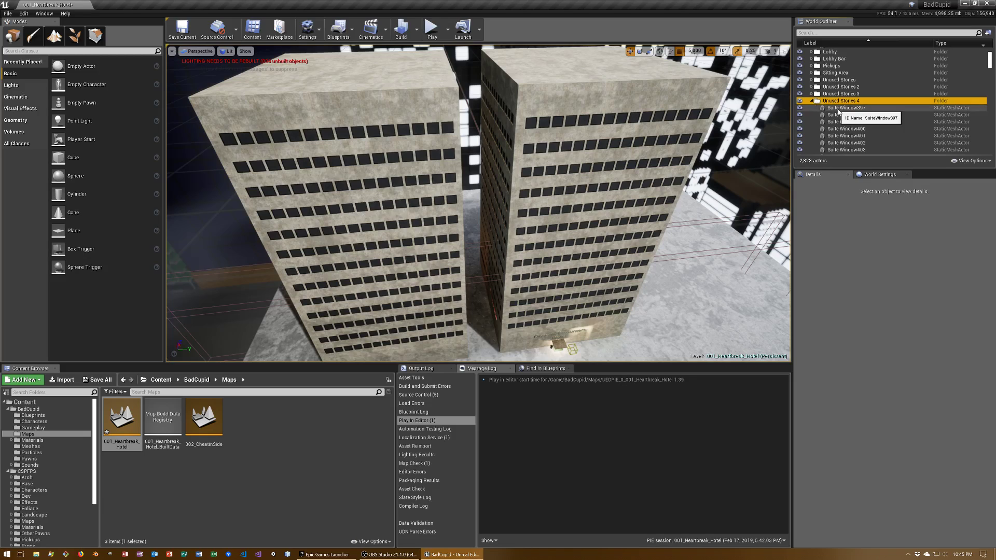
{"action": "scroll", "coordinate": [850, 112], "scroll_direction": "down", "scroll_amount": 3}
{"action": "left_click", "coordinate": [860, 109]}
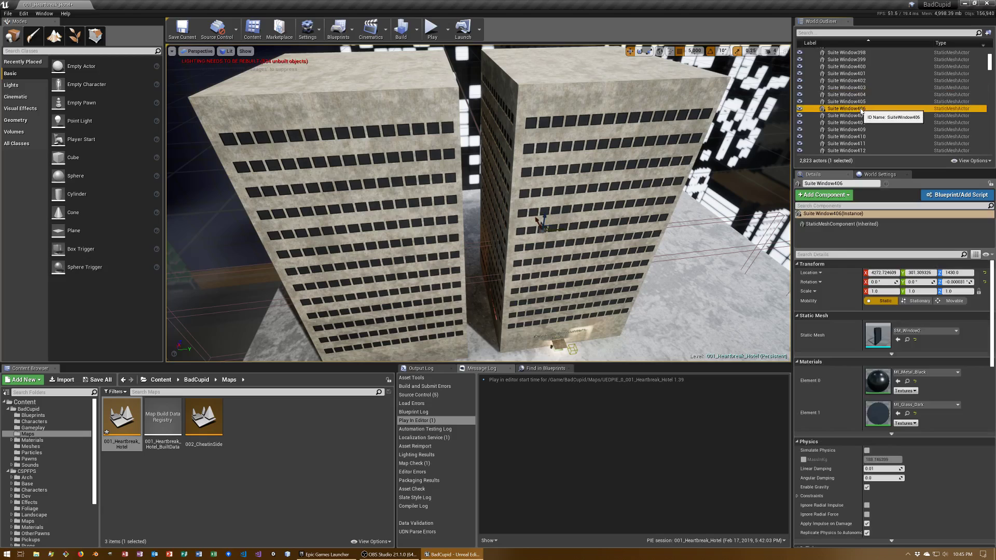
{"action": "left_click", "coordinate": [859, 151]}
{"action": "scroll", "coordinate": [858, 148], "scroll_direction": "down", "scroll_amount": 4}
{"action": "scroll", "coordinate": [856, 146], "scroll_direction": "down", "scroll_amount": 3}
{"action": "scroll", "coordinate": [857, 143], "scroll_direction": "down", "scroll_amount": 5}
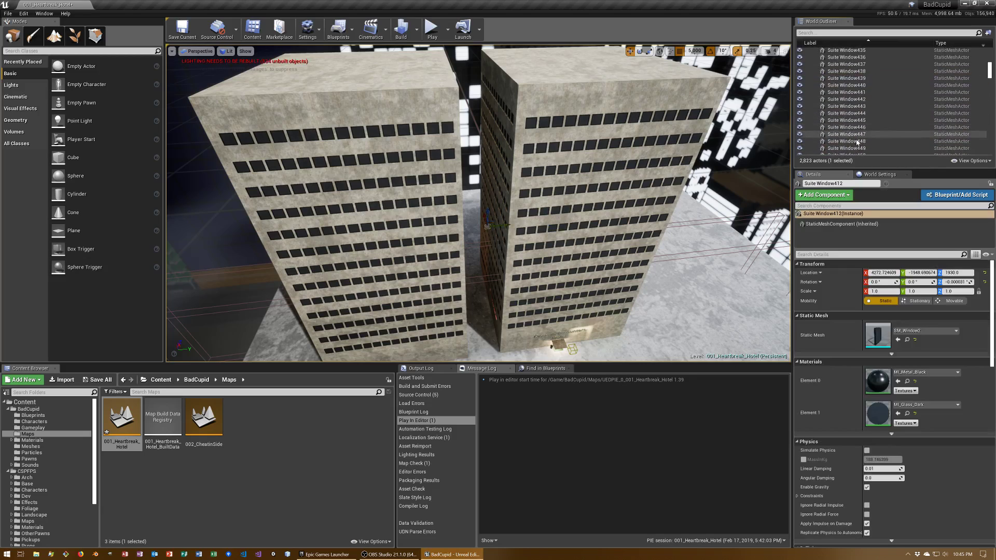
{"action": "left_click", "coordinate": [857, 141]}
{"action": "scroll", "coordinate": [856, 143], "scroll_direction": "down", "scroll_amount": 3}
{"action": "left_click", "coordinate": [852, 141]}
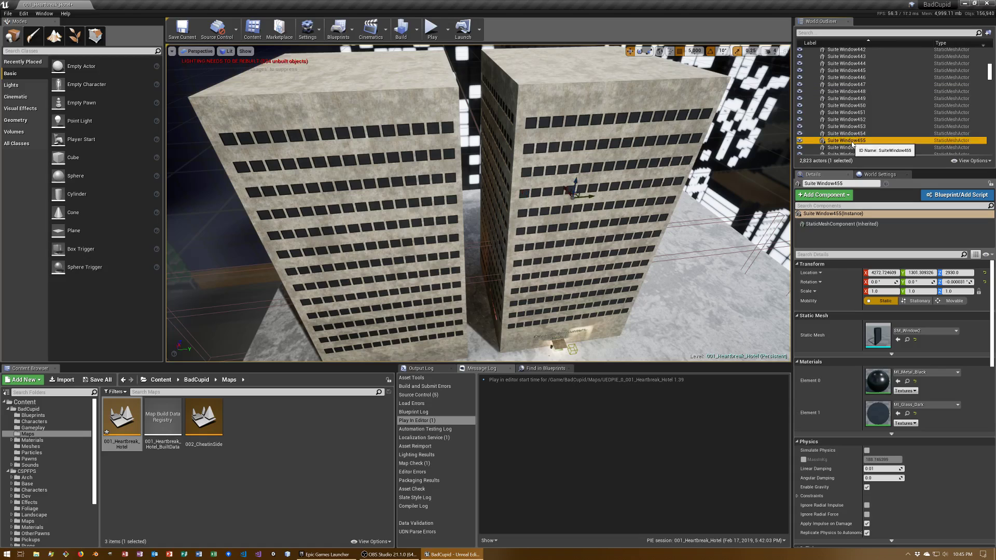
{"action": "scroll", "coordinate": [853, 146], "scroll_direction": "up", "scroll_amount": 3}
{"action": "scroll", "coordinate": [854, 146], "scroll_direction": "up", "scroll_amount": 4}
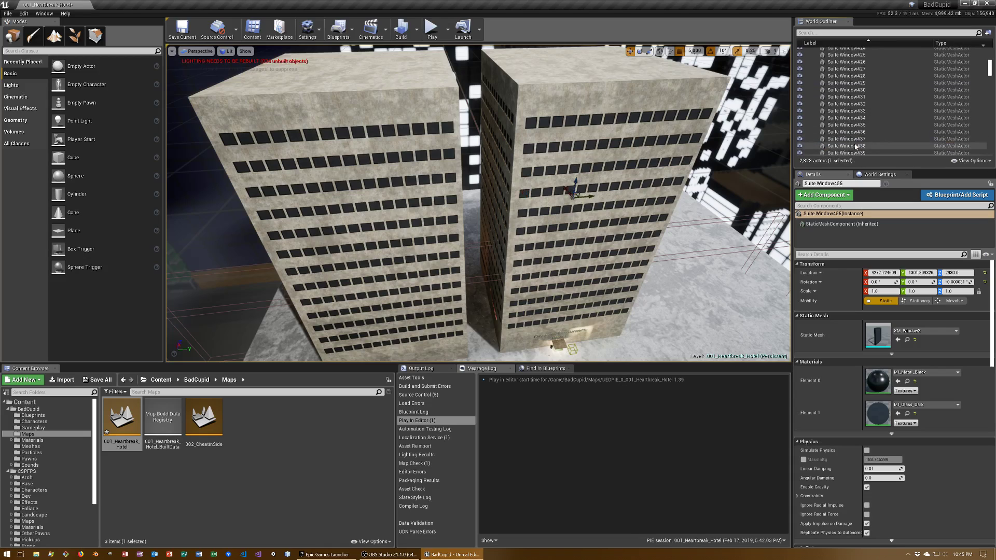
{"action": "scroll", "coordinate": [855, 146], "scroll_direction": "down", "scroll_amount": 4}
{"action": "left_click", "coordinate": [857, 141]}
{"action": "scroll", "coordinate": [857, 142], "scroll_direction": "down", "scroll_amount": 3}
{"action": "left_click", "coordinate": [856, 141]}
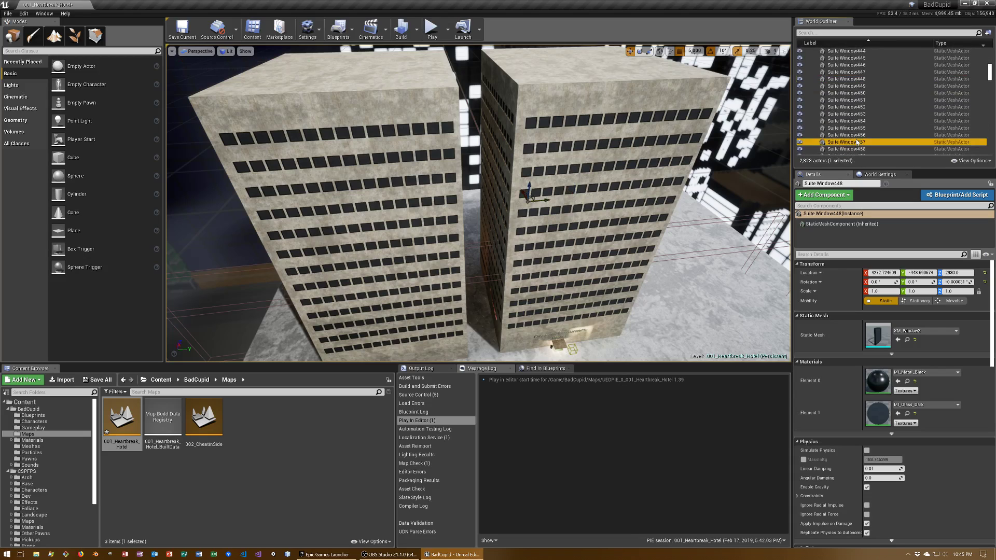
{"action": "scroll", "coordinate": [857, 142], "scroll_direction": "down", "scroll_amount": 5}
{"action": "left_click", "coordinate": [859, 142]}
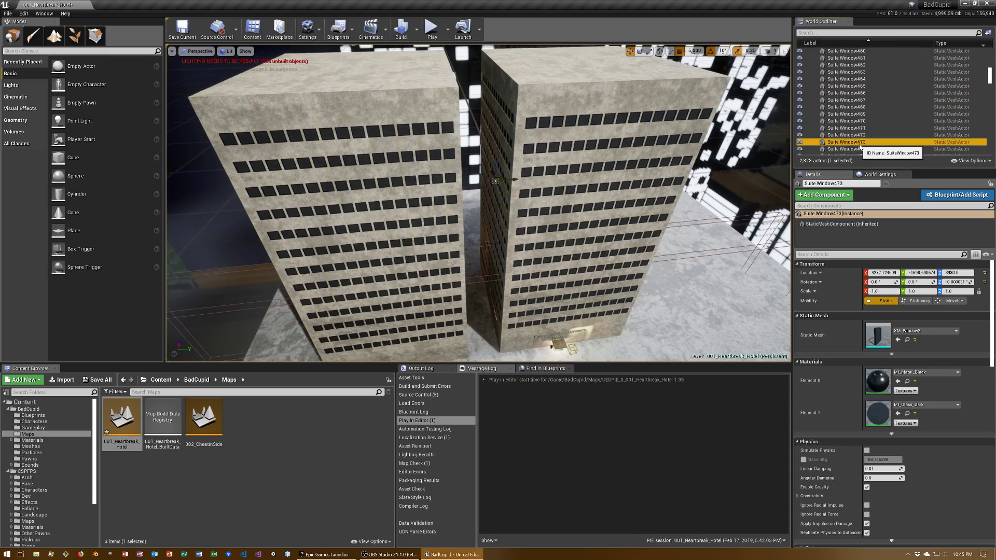
{"action": "scroll", "coordinate": [860, 148], "scroll_direction": "down", "scroll_amount": 4}
{"action": "left_click", "coordinate": [861, 146]}
{"action": "scroll", "coordinate": [861, 147], "scroll_direction": "down", "scroll_amount": 3}
{"action": "scroll", "coordinate": [861, 147], "scroll_direction": "down", "scroll_amount": 4}
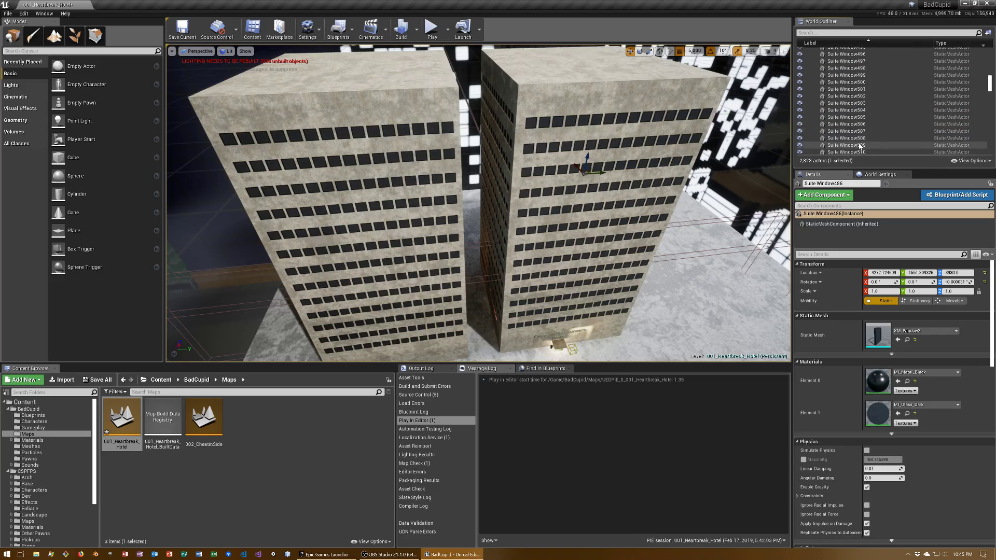
{"action": "left_click", "coordinate": [861, 146]}
{"action": "scroll", "coordinate": [859, 147], "scroll_direction": "down", "scroll_amount": 6}
{"action": "scroll", "coordinate": [861, 146], "scroll_direction": "down", "scroll_amount": 5}
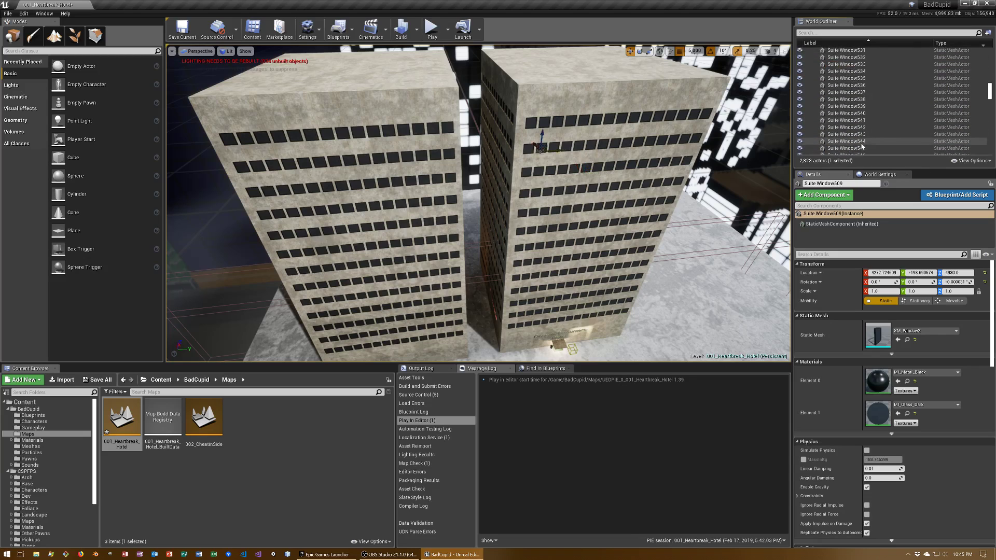
{"action": "scroll", "coordinate": [862, 146], "scroll_direction": "down", "scroll_amount": 5}
{"action": "scroll", "coordinate": [862, 145], "scroll_direction": "down", "scroll_amount": 4}
{"action": "scroll", "coordinate": [861, 144], "scroll_direction": "down", "scroll_amount": 4}
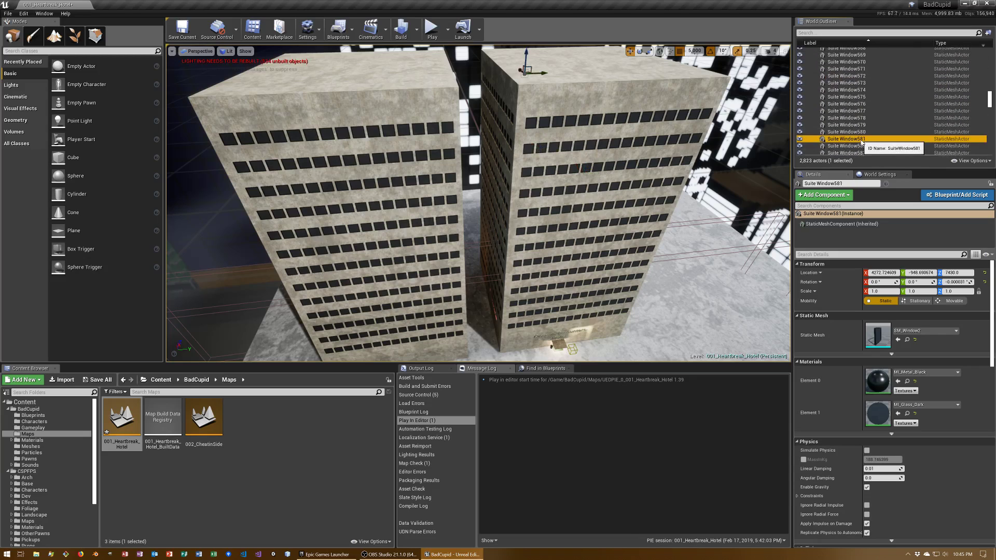
{"action": "scroll", "coordinate": [861, 143], "scroll_direction": "down", "scroll_amount": 3}
{"action": "left_click", "coordinate": [862, 140]}
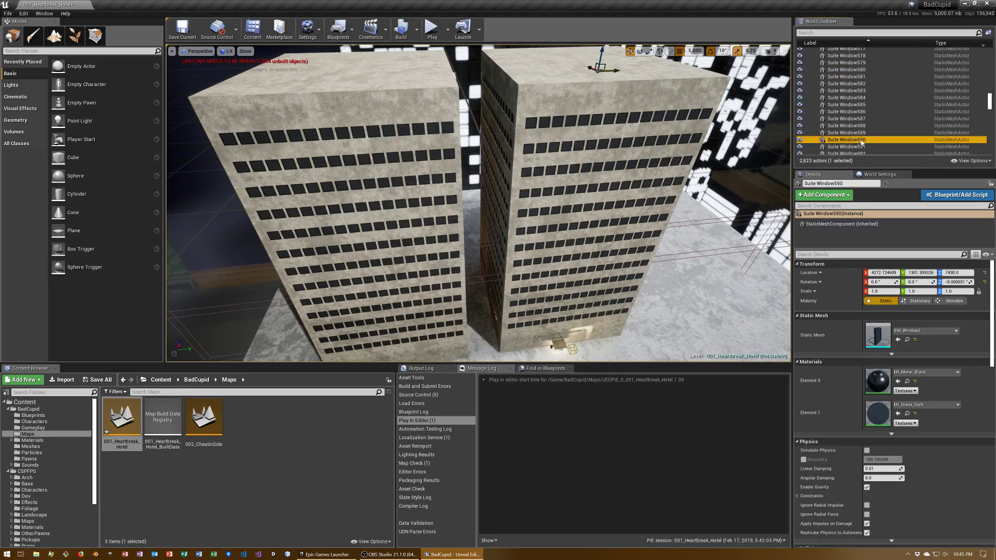
{"action": "scroll", "coordinate": [862, 142], "scroll_direction": "down", "scroll_amount": 3}
{"action": "scroll", "coordinate": [861, 142], "scroll_direction": "down", "scroll_amount": 3}
{"action": "left_click", "coordinate": [861, 139]}
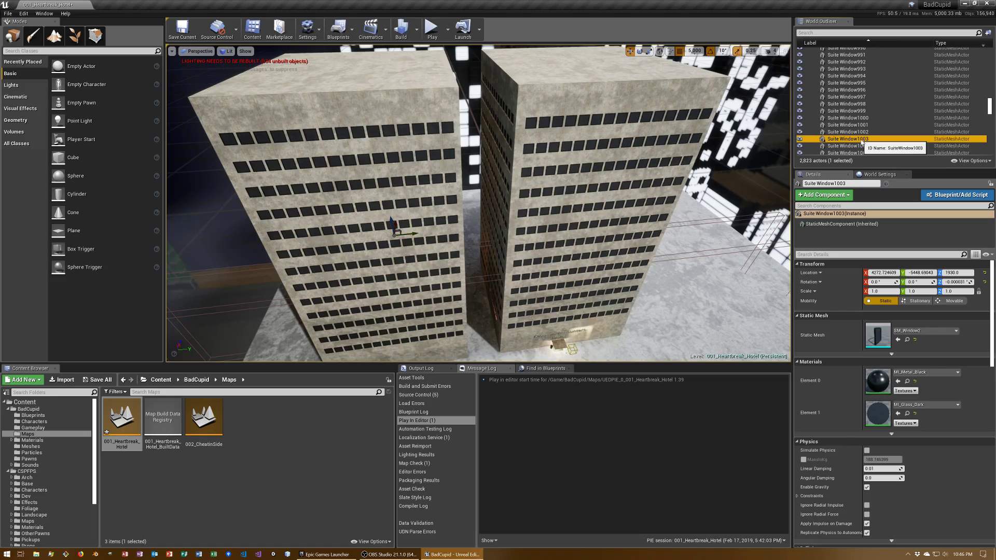
Step the Outliner selection with the arrow keys to land on Suite Window982.
{"action": "key", "text": "Up"}
{"action": "key", "text": "Up"}
{"action": "key", "text": "Up"}
{"action": "key", "text": "Up"}
{"action": "key", "text": "Up"}
{"action": "key", "text": "Up"}
{"action": "key", "text": "Up"}
{"action": "key", "text": "Up"}
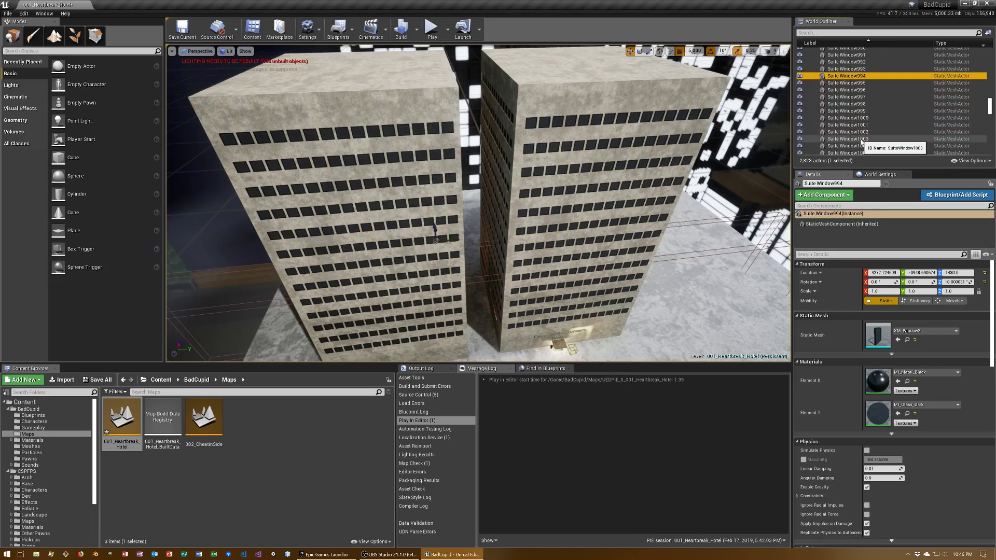
{"action": "key", "text": "Up"}
{"action": "key", "text": "Up"}
{"action": "key", "text": "Up"}
{"action": "key", "text": "Up"}
{"action": "key", "text": "Up"}
{"action": "key", "text": "Up"}
{"action": "key", "text": "Up"}
{"action": "key", "text": "Up"}
{"action": "key", "text": "Up"}
{"action": "key", "text": "Up"}
{"action": "key", "text": "Up"}
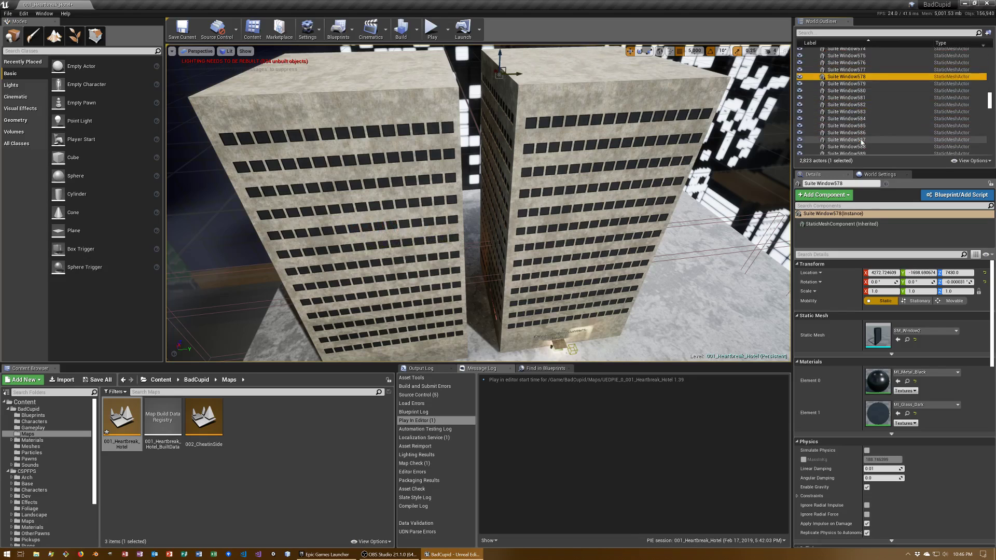
{"action": "key", "text": "Up"}
{"action": "key", "text": "Up"}
{"action": "key", "text": "Up"}
{"action": "key", "text": "Down"}
{"action": "key", "text": "Down"}
{"action": "key", "text": "Down"}
{"action": "key", "text": "Down"}
{"action": "key", "text": "Down"}
{"action": "key", "text": "Down"}
{"action": "key", "text": "Down"}
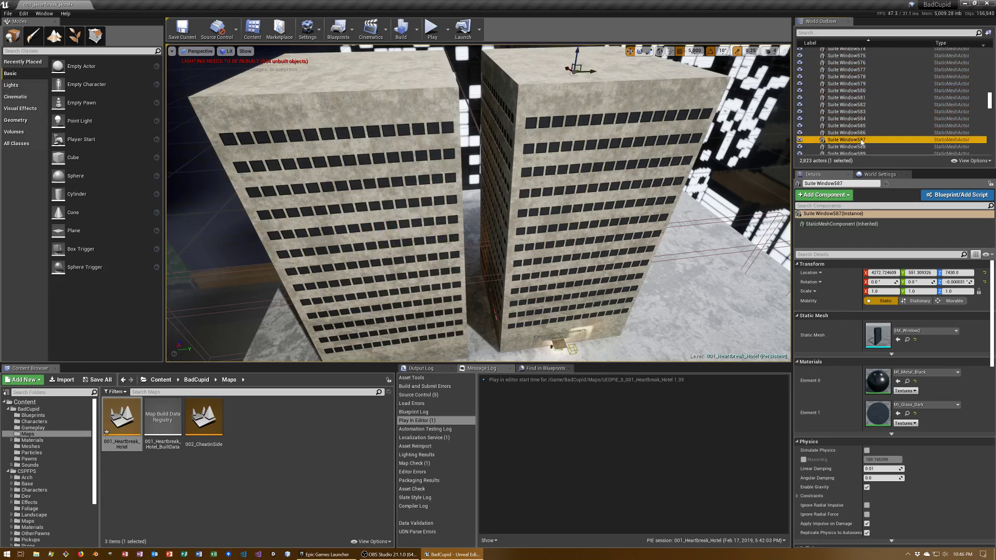
{"action": "key", "text": "Down"}
{"action": "key", "text": "Down"}
{"action": "key", "text": "Down"}
{"action": "key", "text": "Down"}
{"action": "key", "text": "Down"}
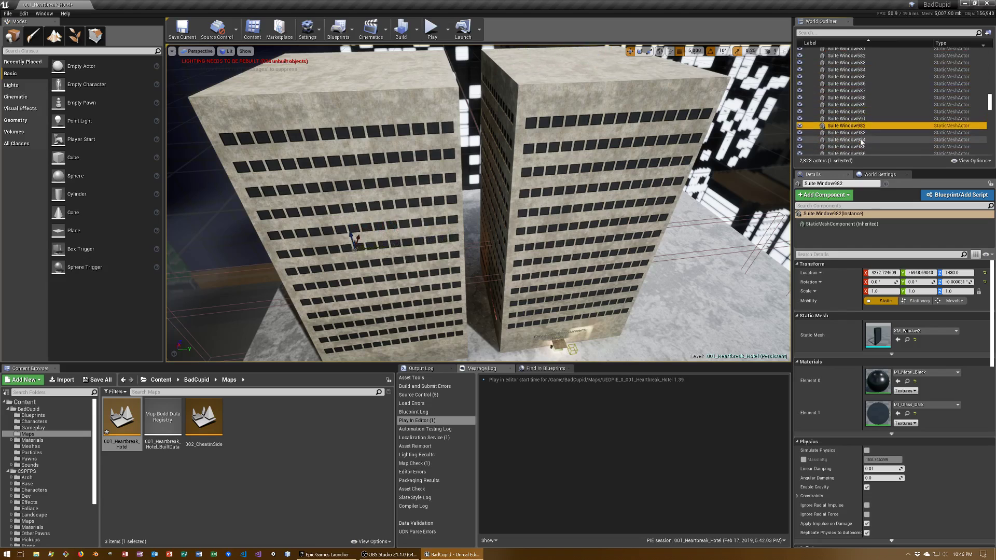
{"action": "key", "text": "Up"}
{"action": "key", "text": "Down"}
{"action": "left_click_drag", "start_coordinate": [989, 105], "coordinate": [982, 150]}
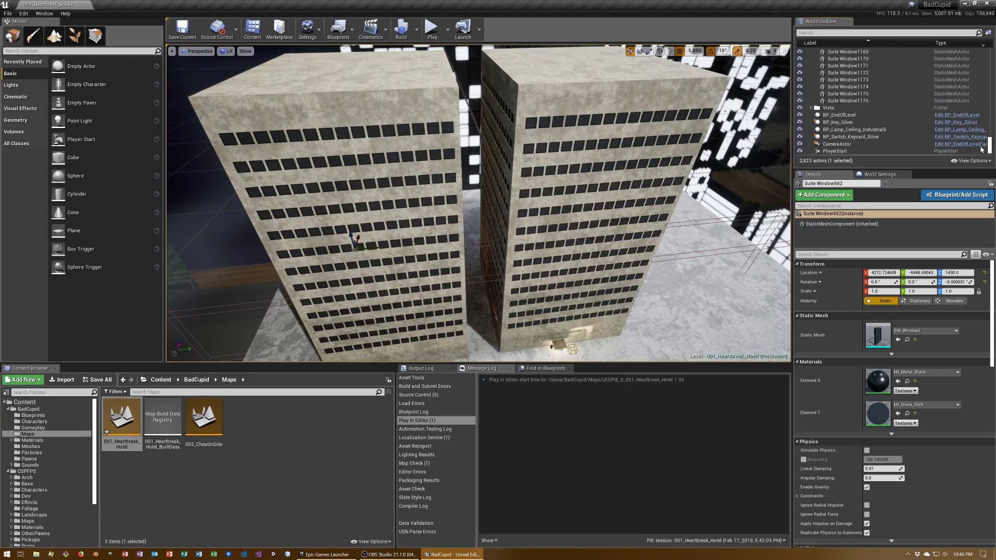
Move Suite Window982 through Suite Window1176 into the Other Buildings folder.
{"action": "left_click", "coordinate": [887, 100], "text": "shift"}
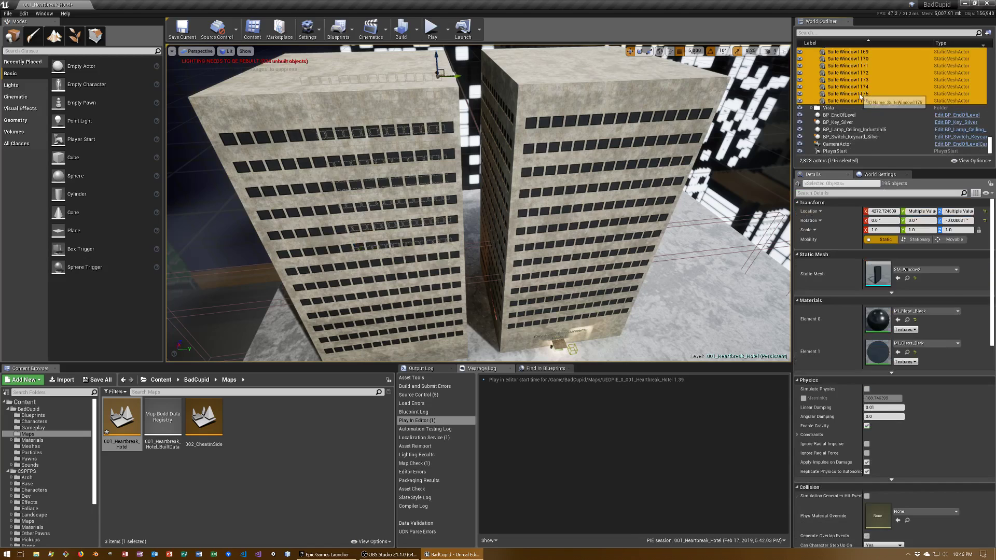
{"action": "right_click", "coordinate": [860, 99]}
{"action": "mouse_move", "coordinate": [891, 311]}
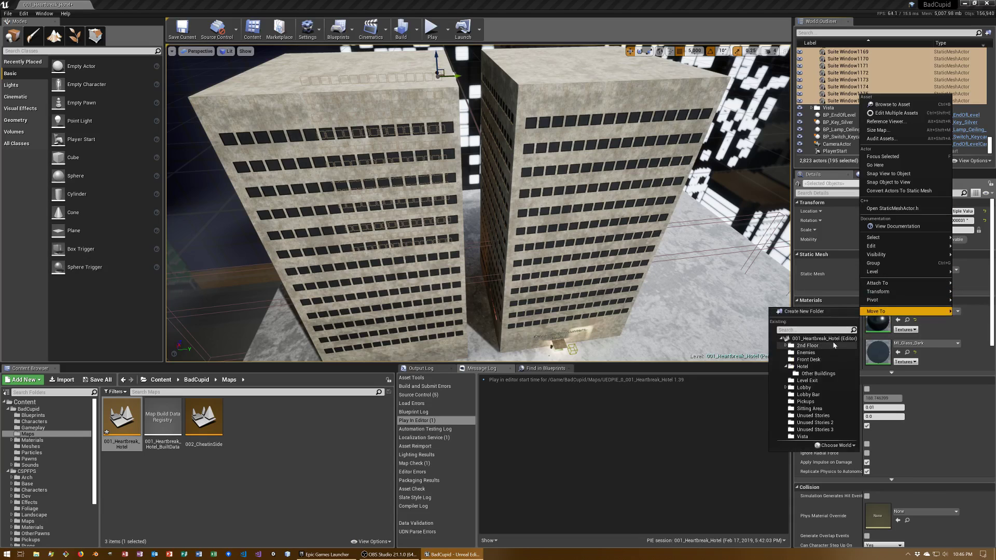
{"action": "left_click", "coordinate": [825, 374]}
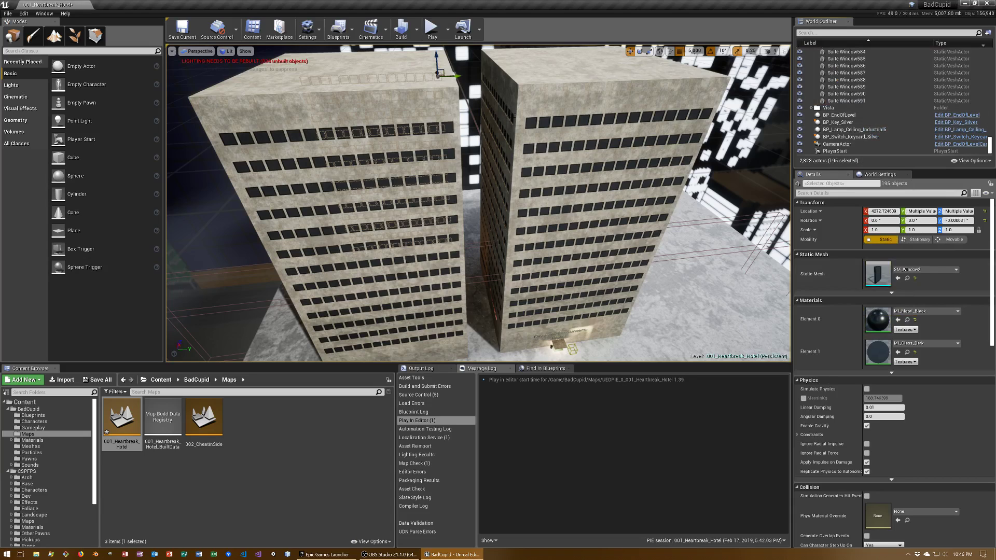
Move Suite Window592 through Suite Window786 into the Other Buildings folder.
{"action": "left_click", "coordinate": [514, 119]}
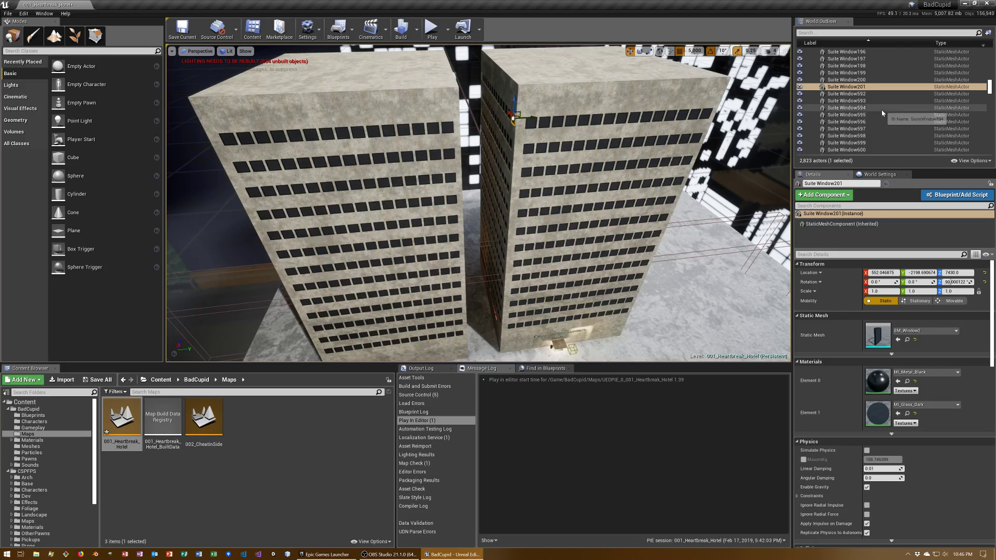
{"action": "left_click", "coordinate": [866, 94]}
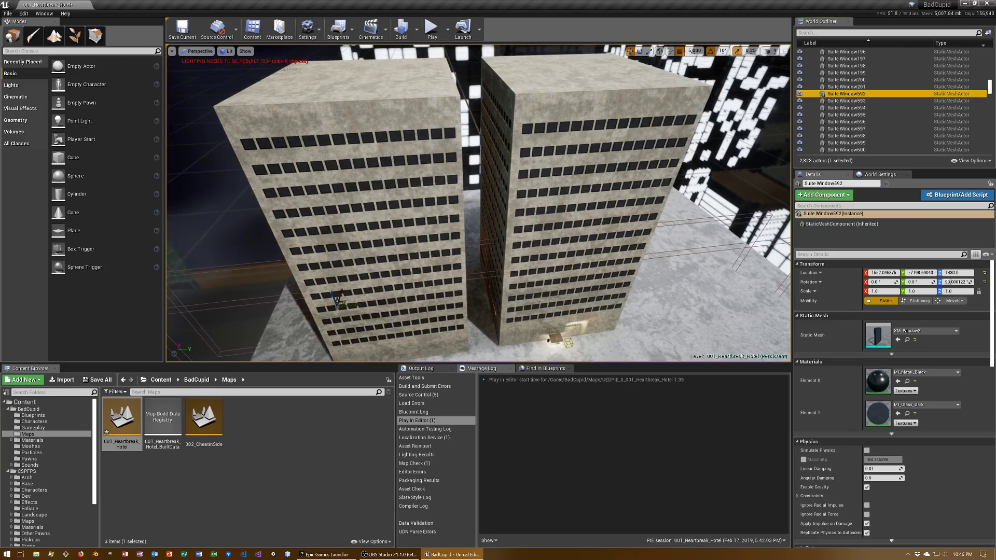
{"action": "left_click_drag", "start_coordinate": [990, 86], "coordinate": [989, 100]}
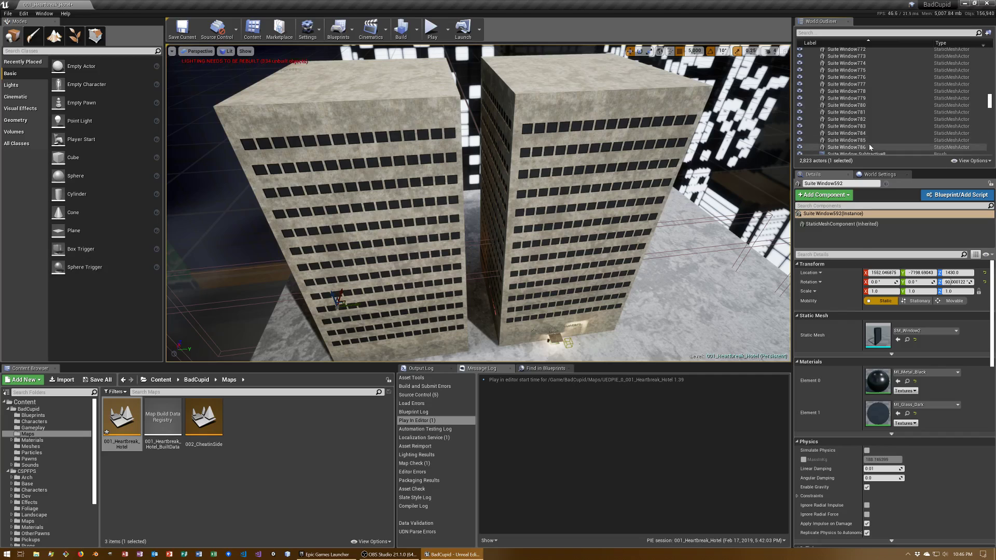
{"action": "left_click", "coordinate": [869, 148], "text": "shift"}
{"action": "right_click", "coordinate": [846, 121]}
{"action": "mouse_move", "coordinate": [862, 336]}
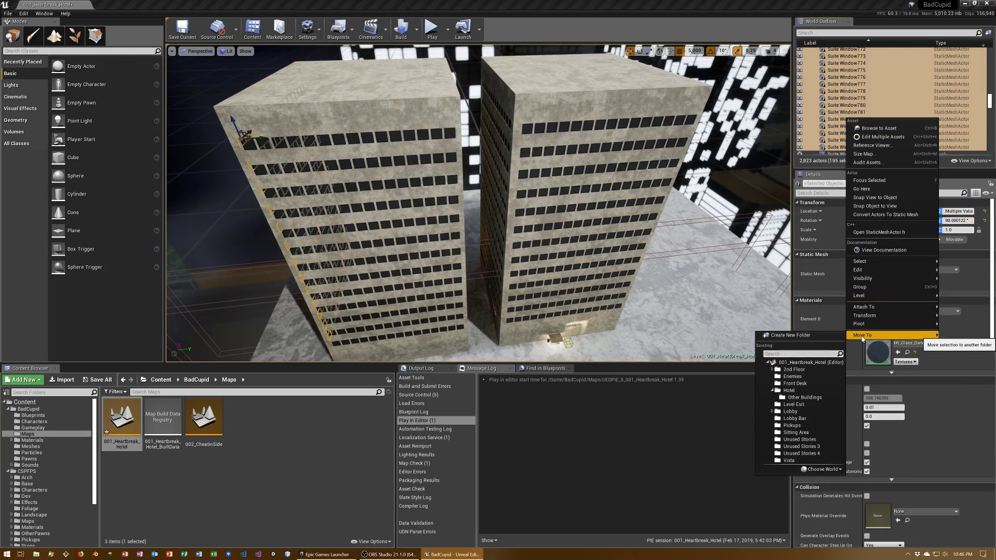
{"action": "left_click", "coordinate": [804, 398]}
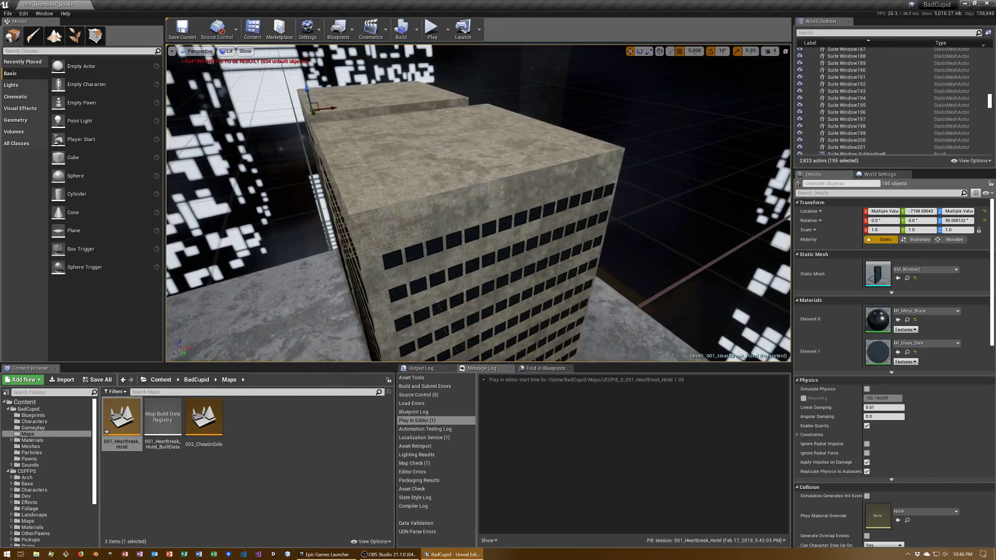
Select a top-corner window, find the batch start, and orbit to a level view of both towers.
{"action": "left_click", "coordinate": [599, 193]}
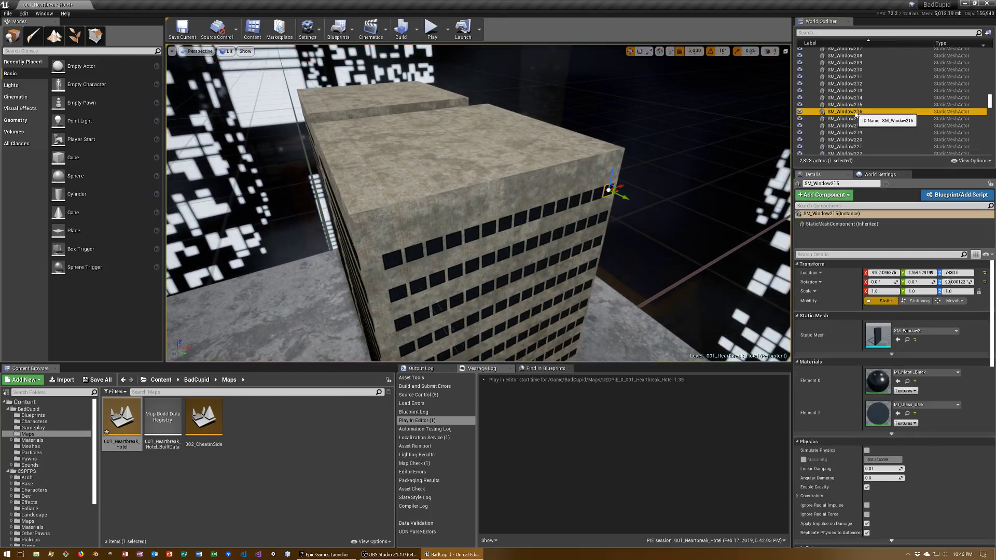
{"action": "key", "text": "Down"}
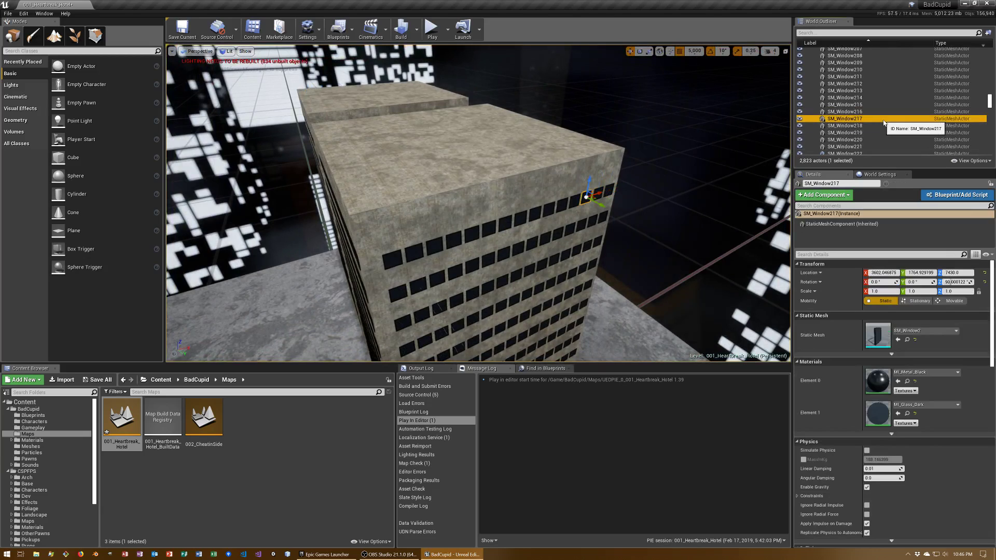
{"action": "key", "text": "Down"}
{"action": "key", "text": "Down"}
{"action": "key", "text": "Down"}
{"action": "key", "text": "Down"}
{"action": "key", "text": "Up"}
{"action": "key", "text": "Up"}
{"action": "key", "text": "Up"}
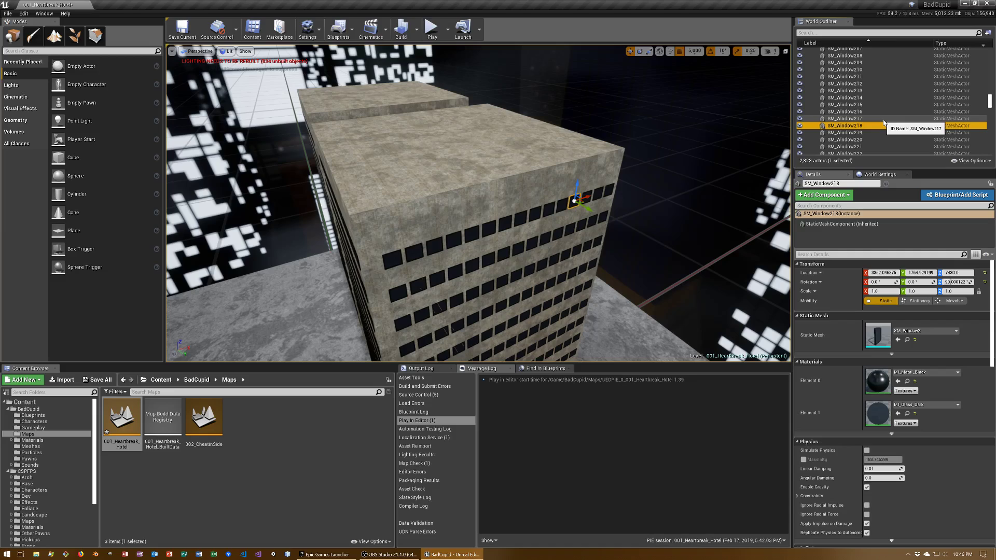
{"action": "key", "text": "Down"}
{"action": "key", "text": "Down"}
{"action": "right_click_drag", "start_coordinate": [571, 259], "coordinate": [544, 218]}
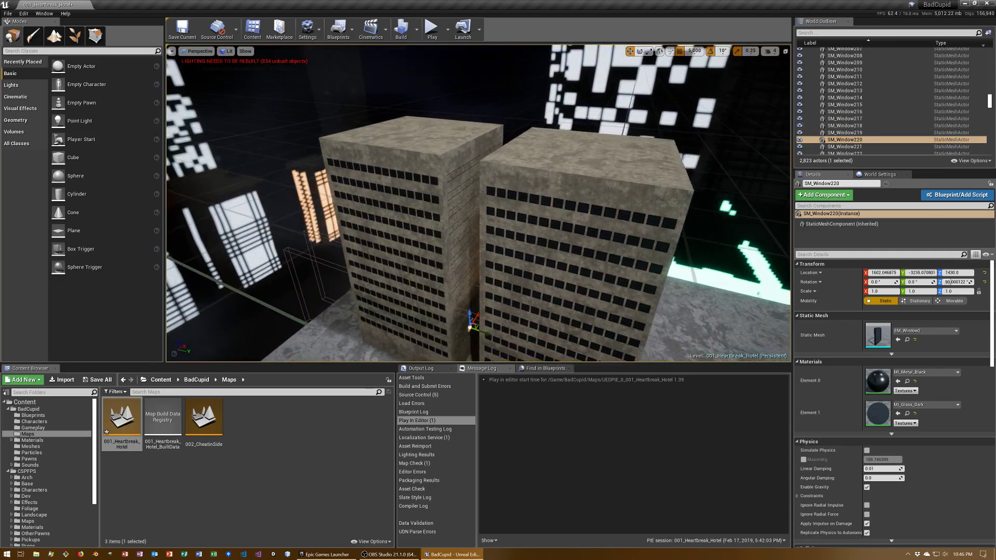
{"action": "left_click_drag", "start_coordinate": [991, 99], "coordinate": [987, 106]}
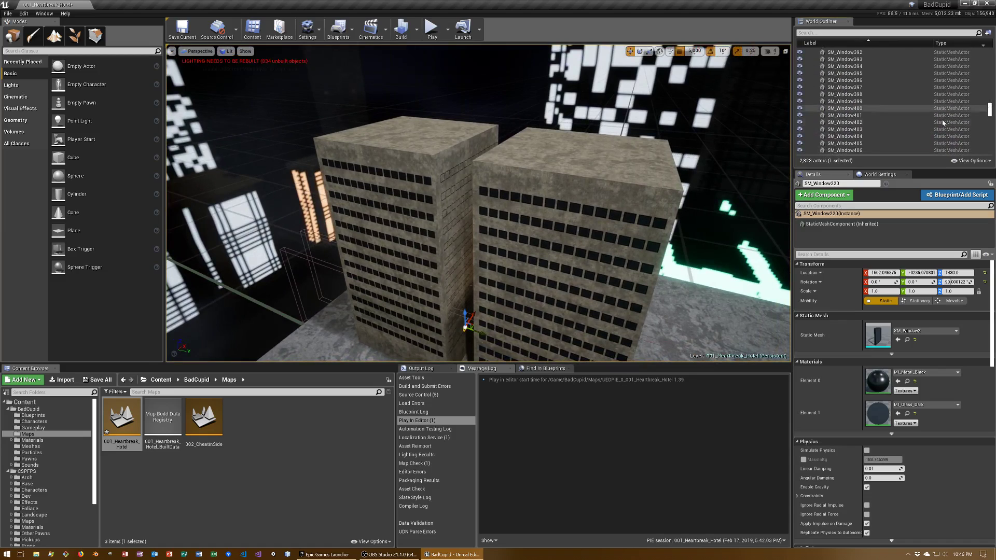
{"action": "scroll", "coordinate": [903, 109], "scroll_direction": "down", "scroll_amount": 5}
Move SM_Window220 through SM_Window414 into Other Buildings and frame them with F.
{"action": "left_click", "coordinate": [903, 107], "text": "shift"}
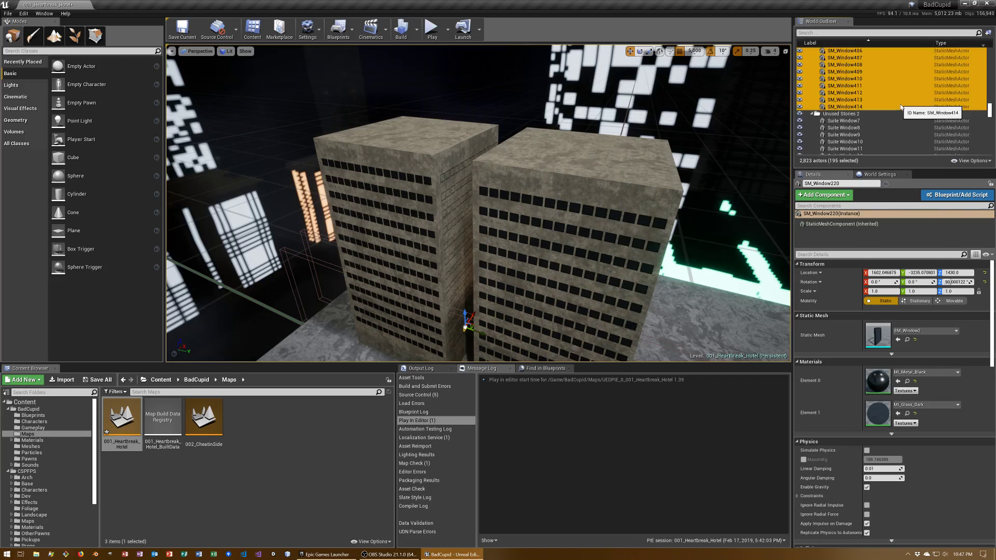
{"action": "right_click", "coordinate": [833, 76]}
{"action": "mouse_move", "coordinate": [850, 290]}
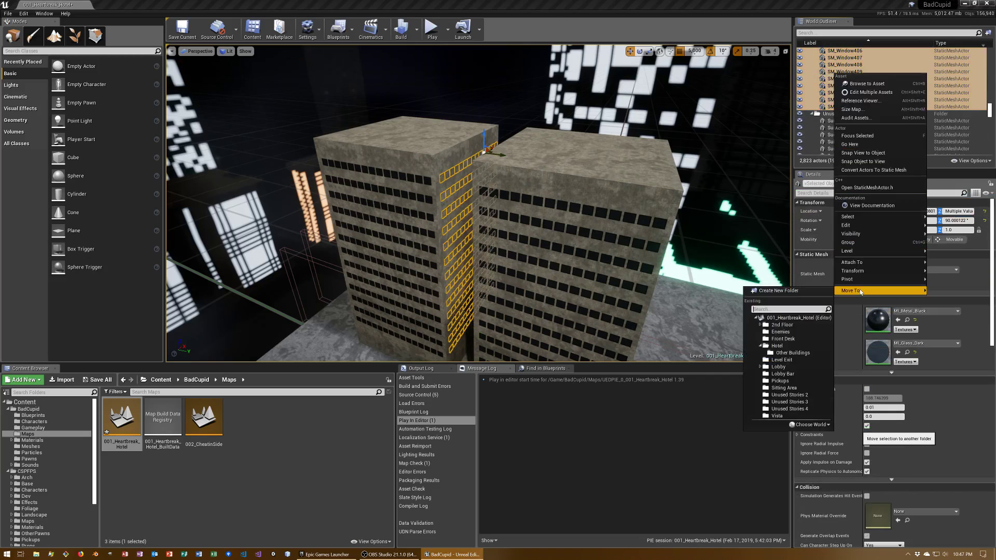
{"action": "left_click", "coordinate": [811, 353]}
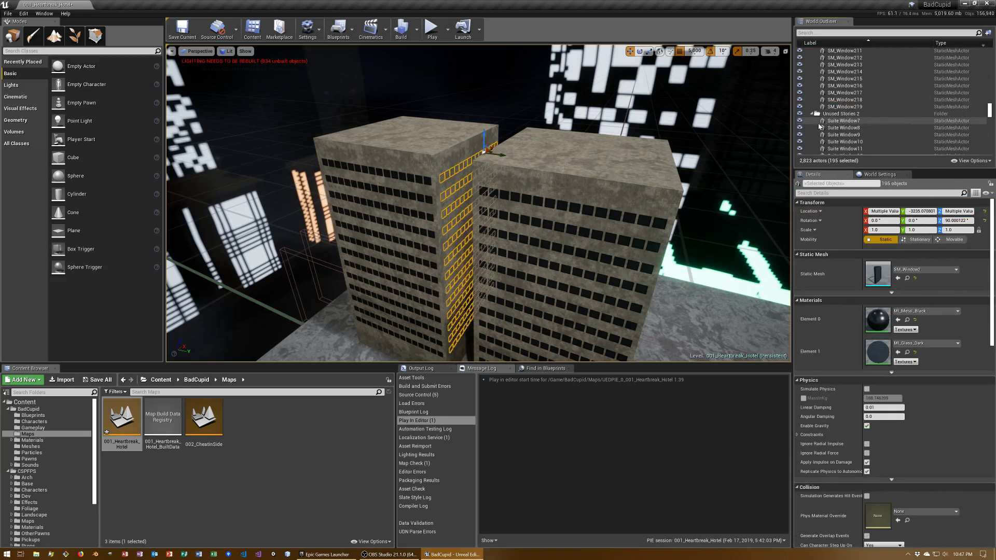
{"action": "key", "text": "f"}
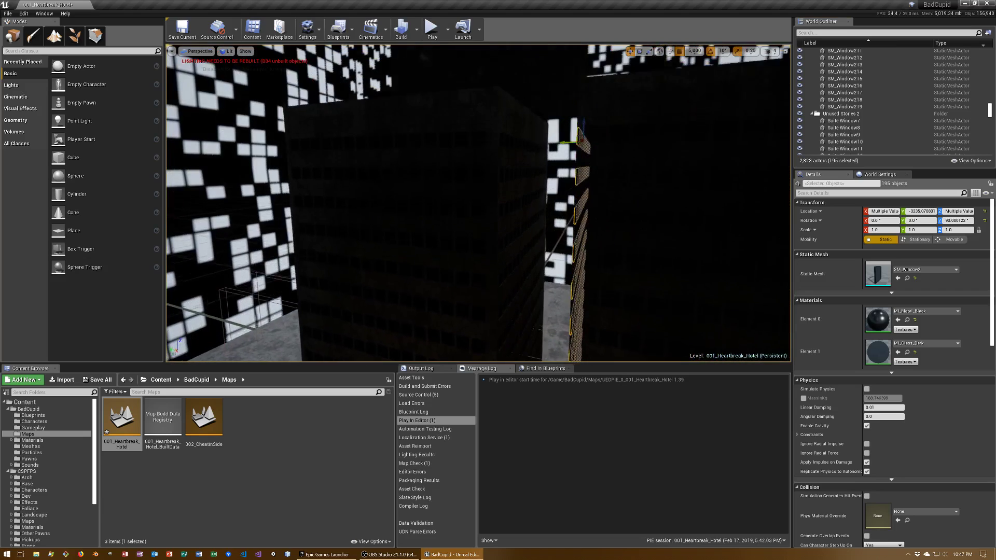
{"action": "left_click", "coordinate": [478, 169]}
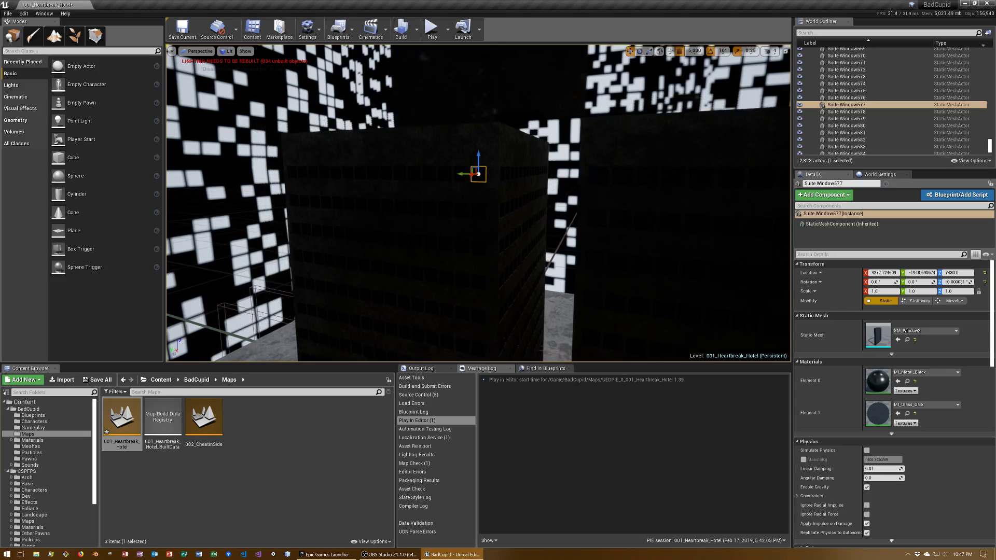
{"action": "key", "text": "Down"}
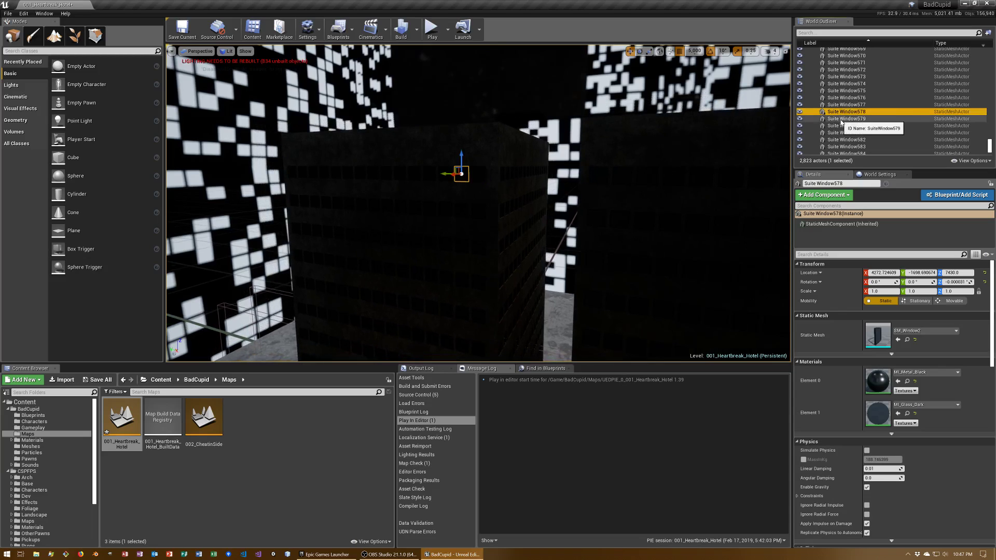
{"action": "key", "text": "Down"}
{"action": "key", "text": "Down"}
{"action": "key", "text": "Down"}
{"action": "key", "text": "Down"}
{"action": "key", "text": "Down"}
{"action": "key", "text": "Down"}
{"action": "key", "text": "Down"}
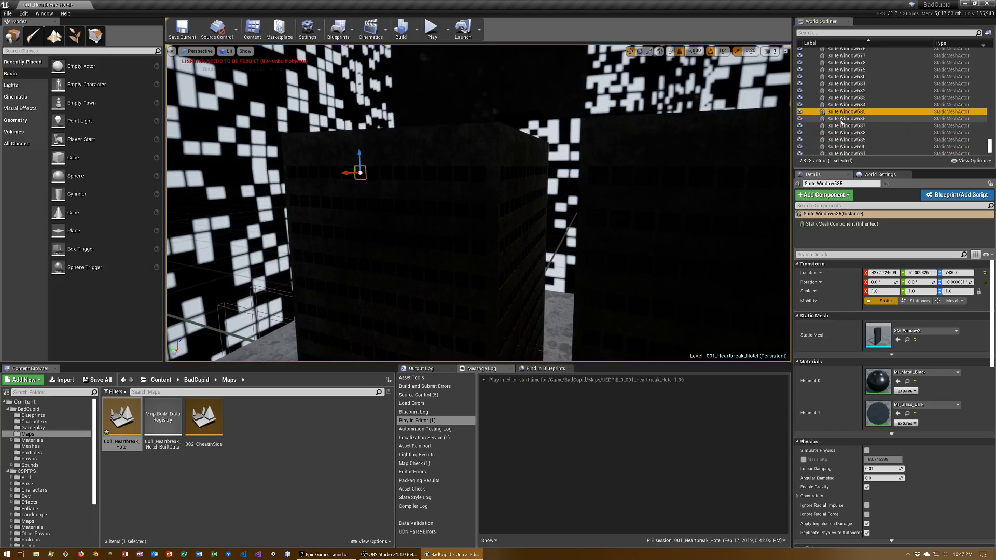
{"action": "key", "text": "Down"}
{"action": "key", "text": "Down"}
{"action": "key", "text": "Down"}
{"action": "key", "text": "Down"}
{"action": "key", "text": "Down"}
{"action": "key", "text": "Down"}
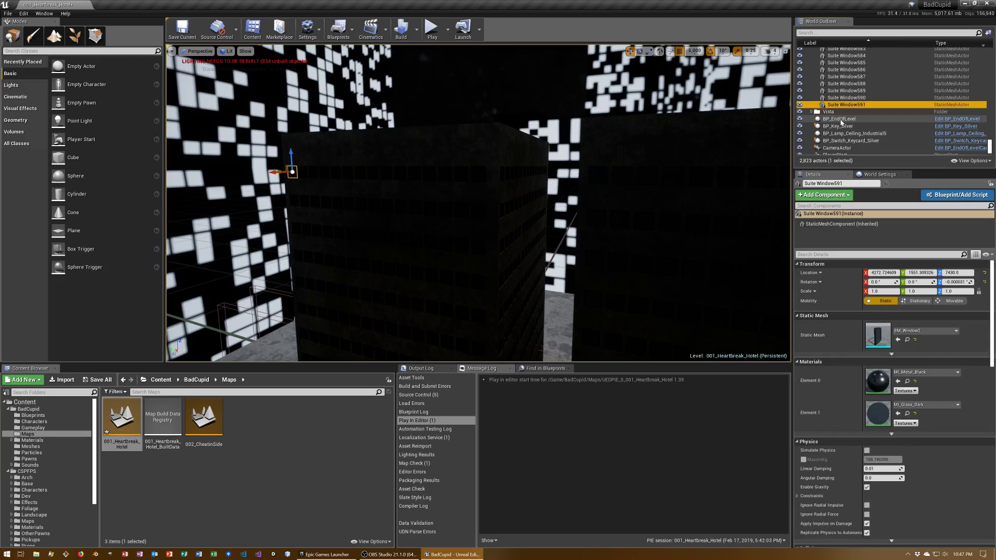
{"action": "right_click_drag", "start_coordinate": [477, 202], "coordinate": [477, 202]}
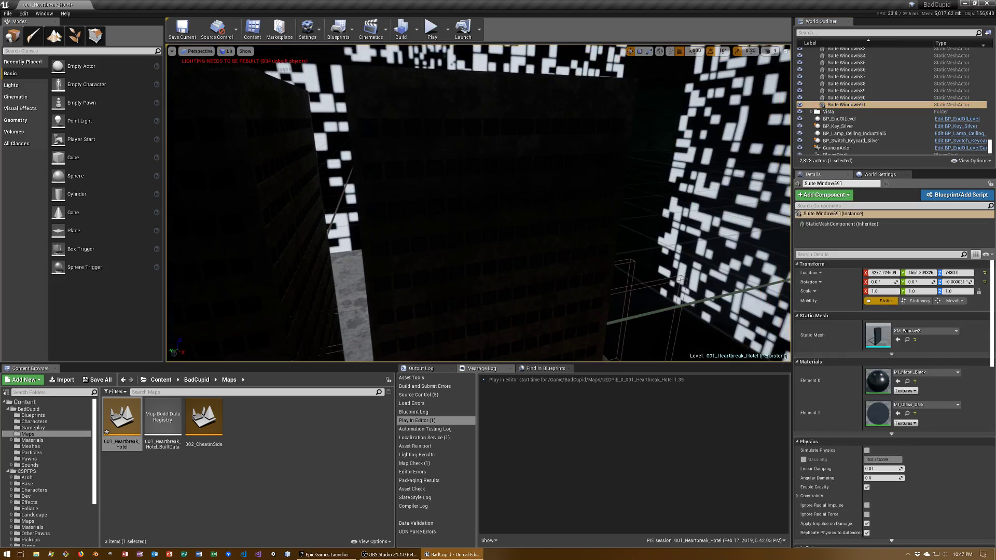
{"action": "key", "text": "a"}
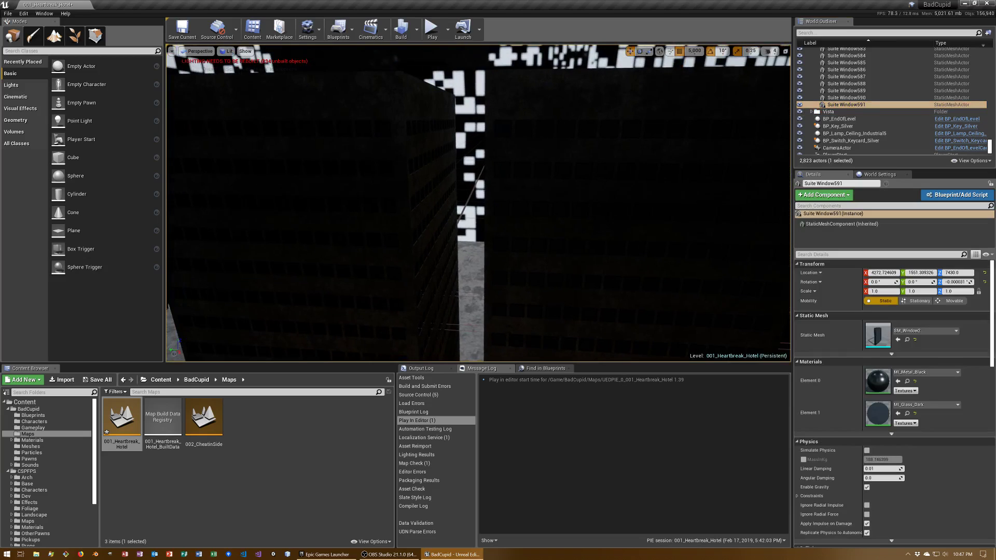
{"action": "left_click", "coordinate": [504, 127]}
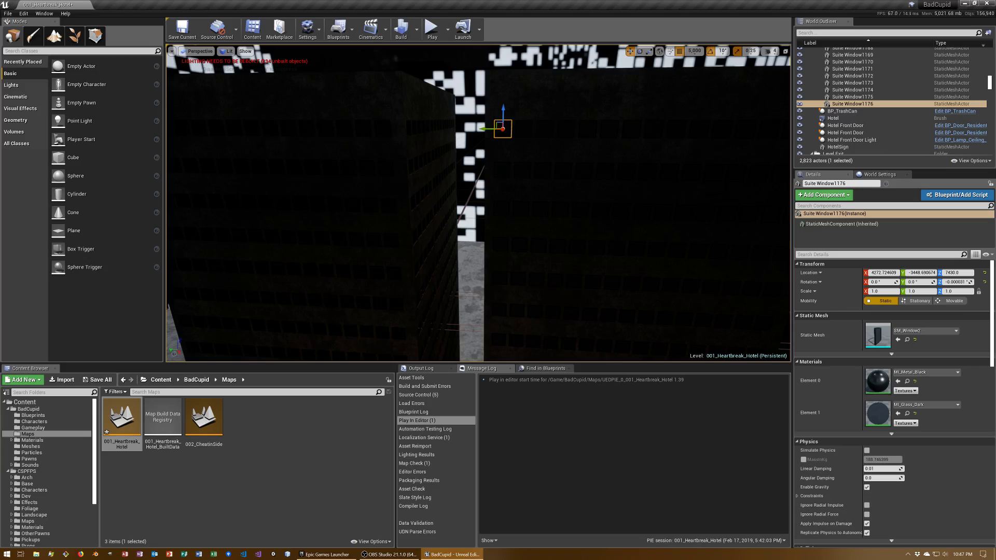
{"action": "key", "text": "w"}
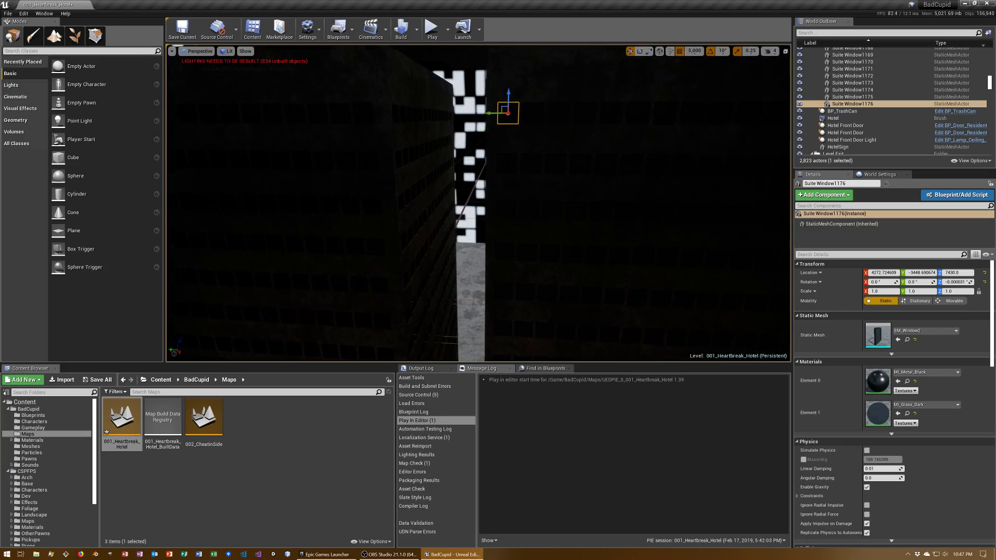
{"action": "key", "text": "s"}
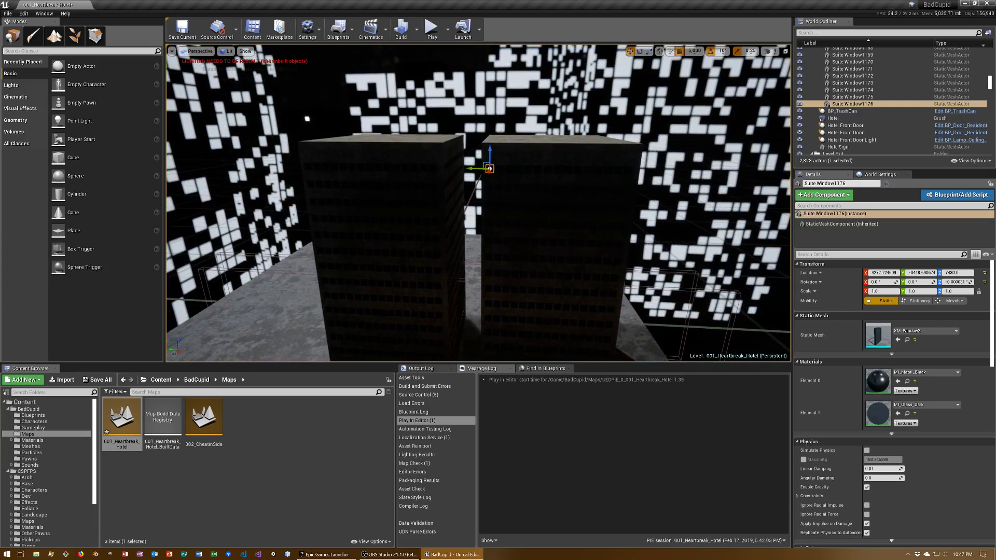
Select Suite Window1000, step up to Suite Window993, and frame it in the viewport.
{"action": "right_click", "coordinate": [851, 105]}
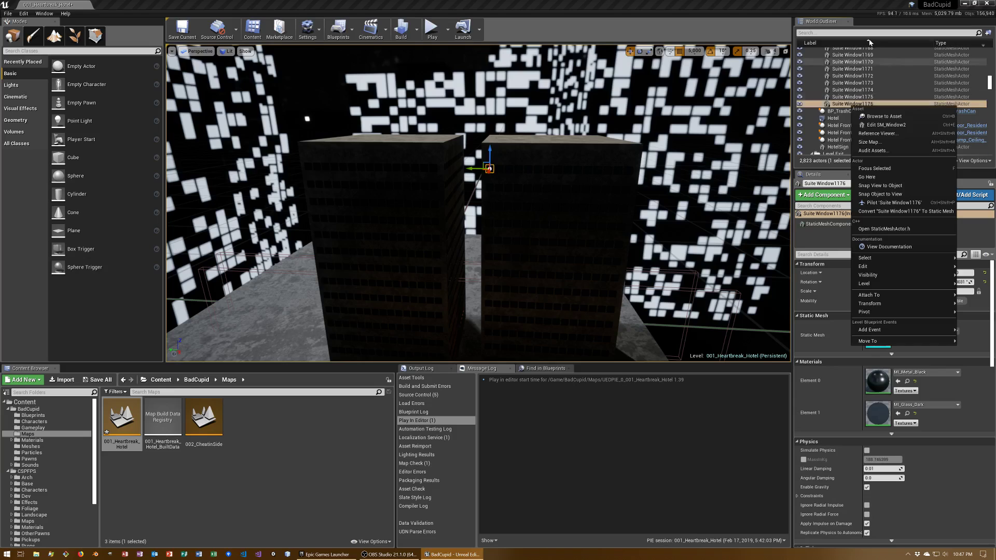
{"action": "scroll", "coordinate": [870, 78], "scroll_direction": "up", "scroll_amount": 5}
{"action": "left_click", "coordinate": [870, 77]}
{"action": "scroll", "coordinate": [870, 79], "scroll_direction": "up", "scroll_amount": 8}
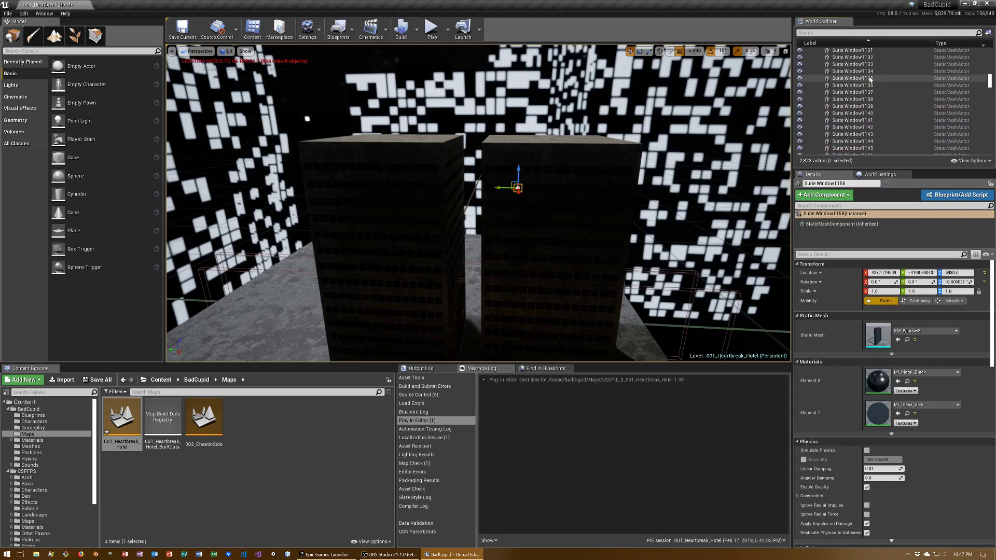
{"action": "scroll", "coordinate": [870, 79], "scroll_direction": "up", "scroll_amount": 5}
{"action": "scroll", "coordinate": [870, 79], "scroll_direction": "up", "scroll_amount": 5}
{"action": "scroll", "coordinate": [870, 79], "scroll_direction": "up", "scroll_amount": 5}
{"action": "scroll", "coordinate": [870, 79], "scroll_direction": "up", "scroll_amount": 5}
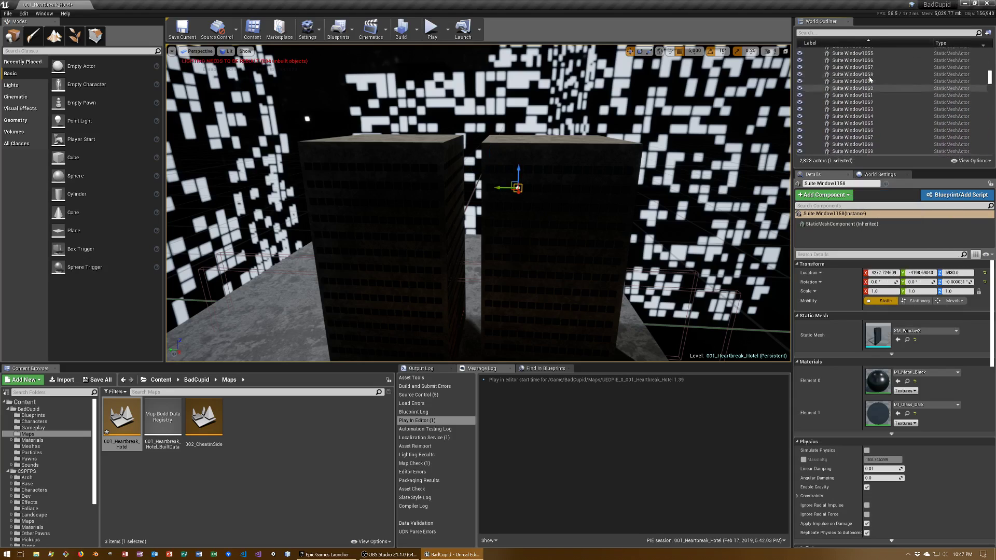
{"action": "scroll", "coordinate": [870, 79], "scroll_direction": "up", "scroll_amount": 5}
{"action": "scroll", "coordinate": [870, 79], "scroll_direction": "up", "scroll_amount": 5}
{"action": "scroll", "coordinate": [870, 78], "scroll_direction": "up", "scroll_amount": 5}
{"action": "scroll", "coordinate": [870, 79], "scroll_direction": "up", "scroll_amount": 5}
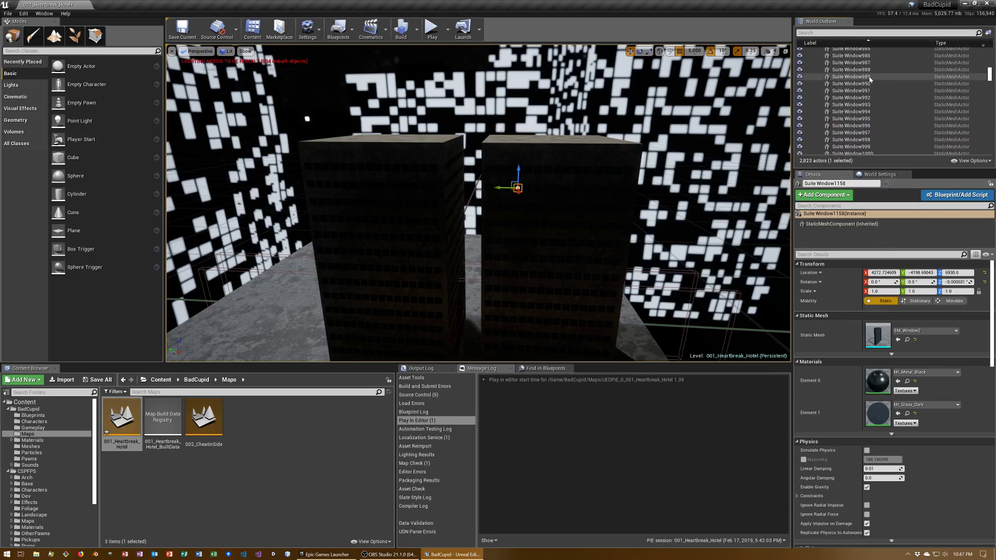
{"action": "scroll", "coordinate": [869, 79], "scroll_direction": "down", "scroll_amount": 1}
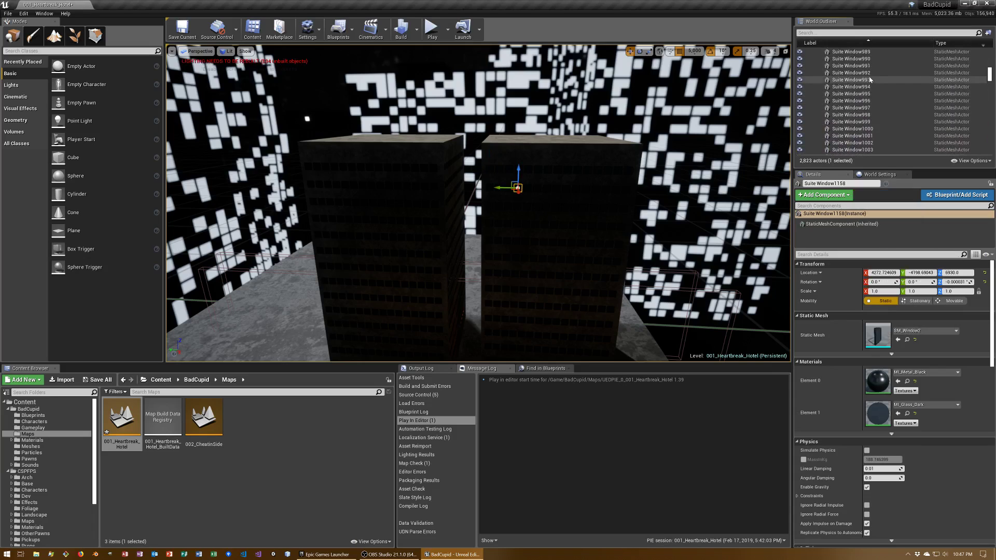
{"action": "left_click", "coordinate": [868, 129]}
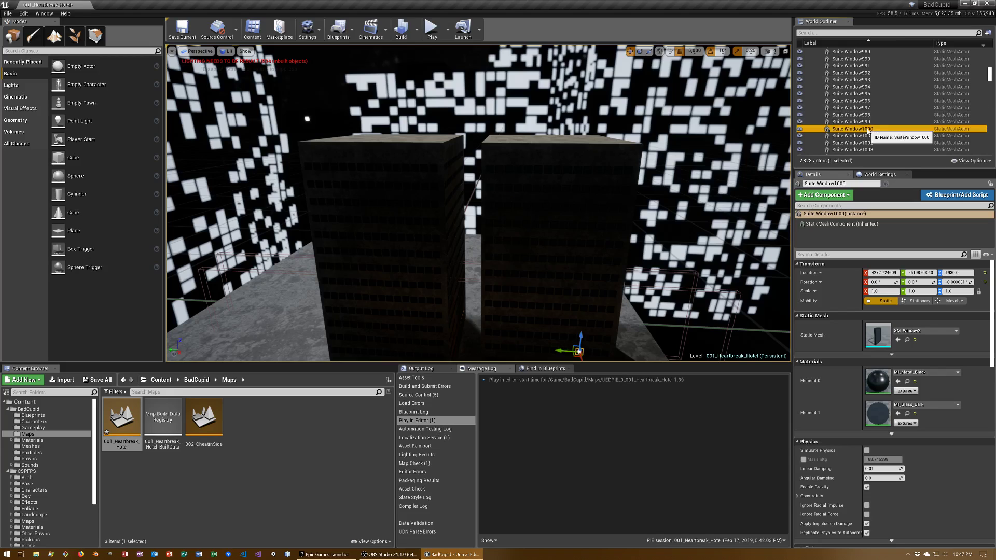
{"action": "scroll", "coordinate": [868, 127], "scroll_direction": "up", "scroll_amount": 1}
{"action": "key", "text": "Up"}
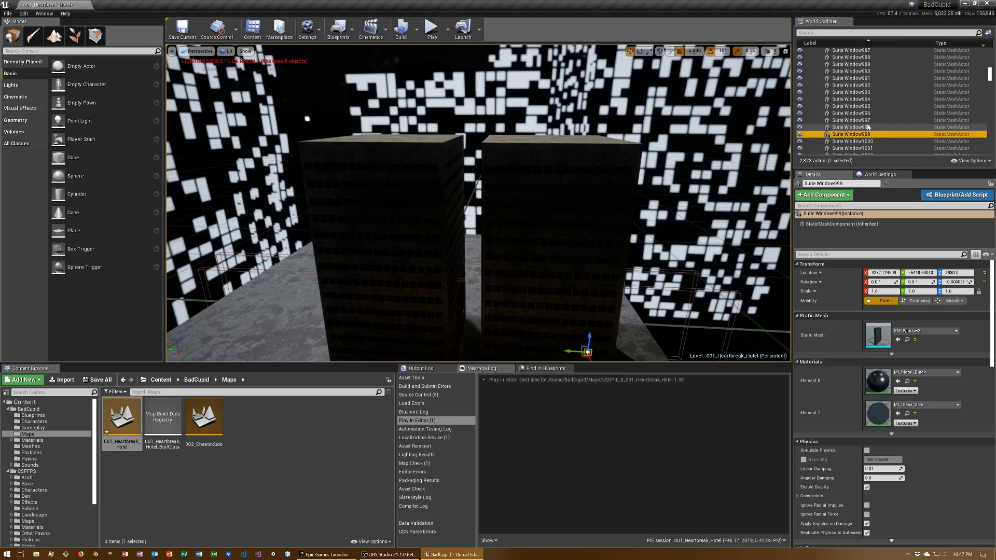
{"action": "key", "text": "Up"}
{"action": "key", "text": "Up"}
{"action": "key", "text": "Up"}
{"action": "key", "text": "Up"}
{"action": "key", "text": "Up"}
{"action": "key", "text": "Up"}
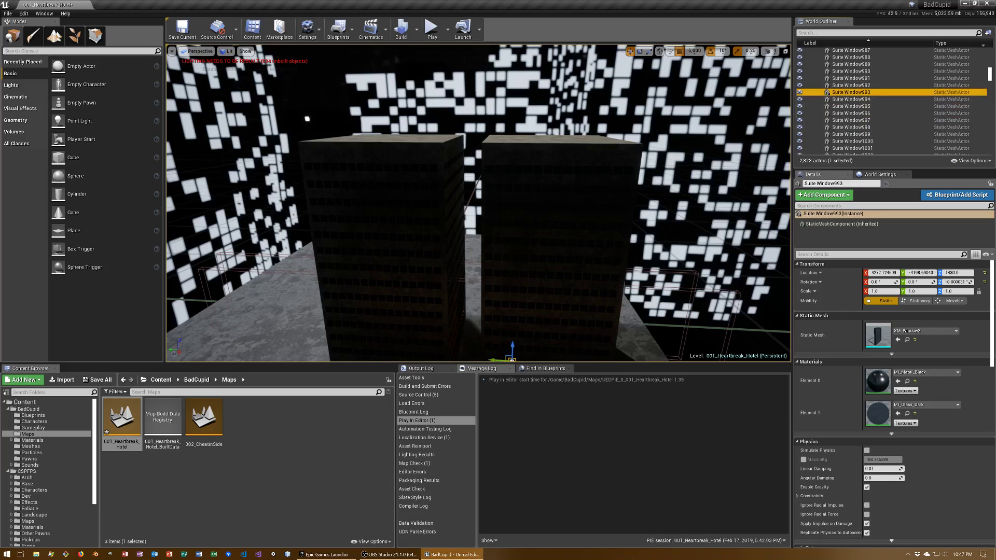
{"action": "key", "text": "f"}
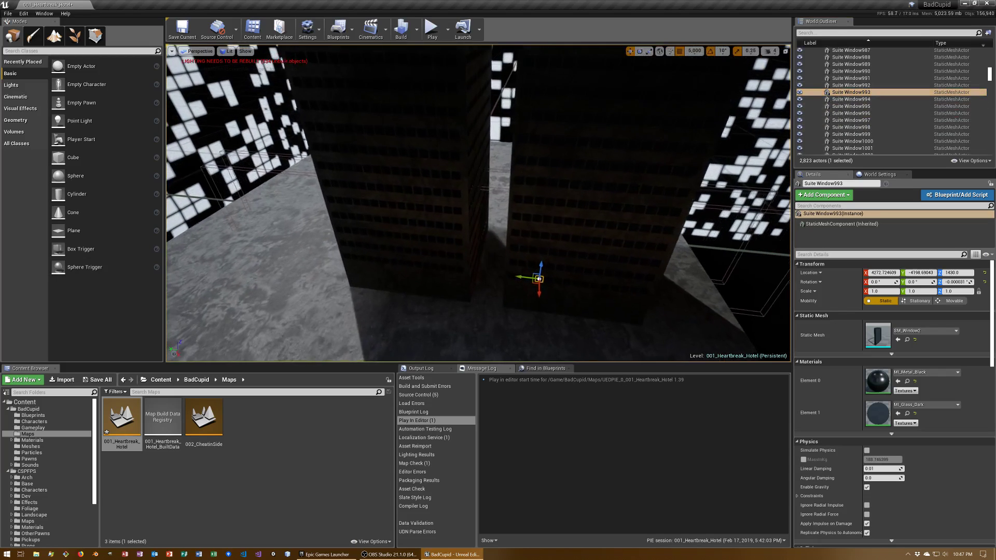
Select Suite Window988 and step the selection to Suite Window982, the tower's first window.
{"action": "left_click", "coordinate": [853, 57]}
{"action": "key", "text": "Up"}
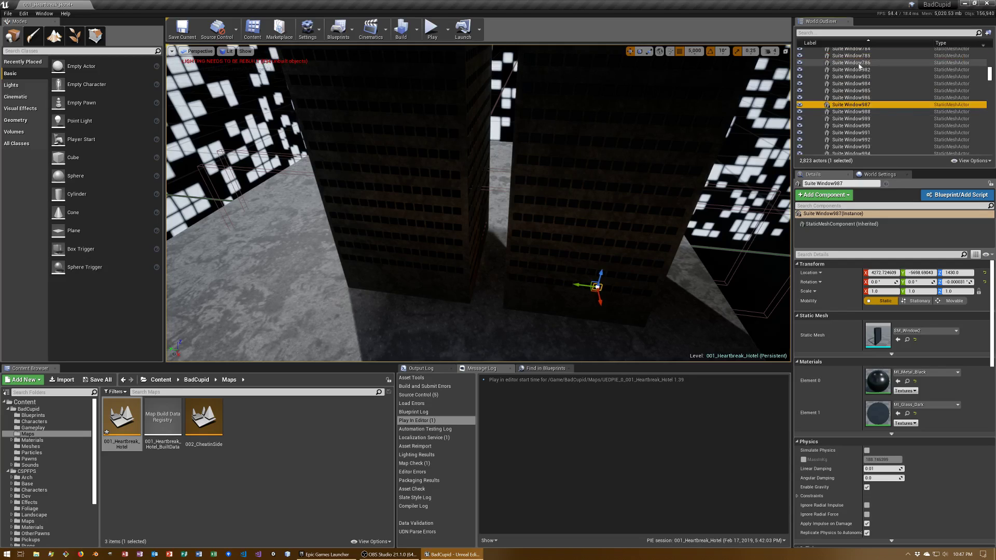
{"action": "key", "text": "Up"}
{"action": "key", "text": "Up"}
{"action": "key", "text": "Up"}
{"action": "key", "text": "Up"}
{"action": "key", "text": "Up"}
{"action": "key", "text": "Up"}
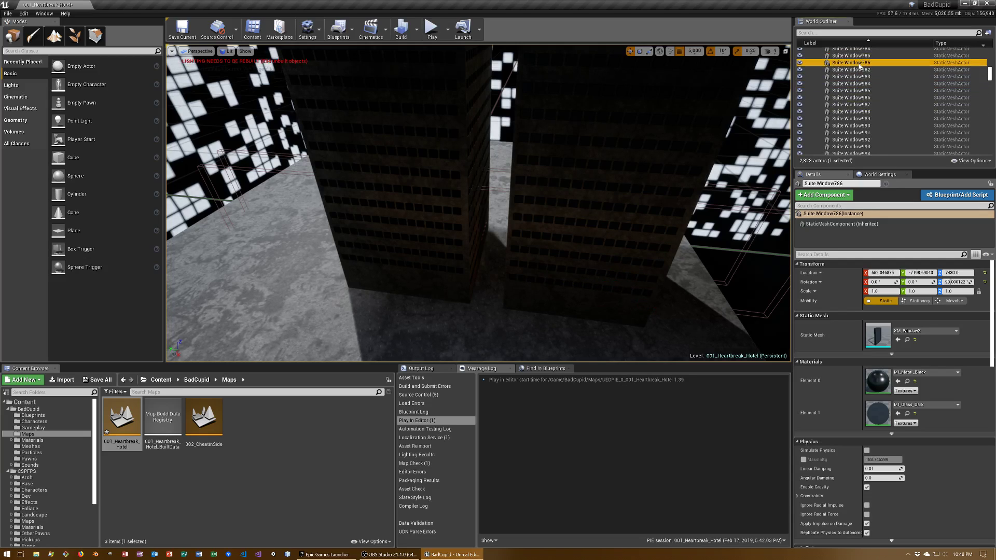
{"action": "key", "text": "Down"}
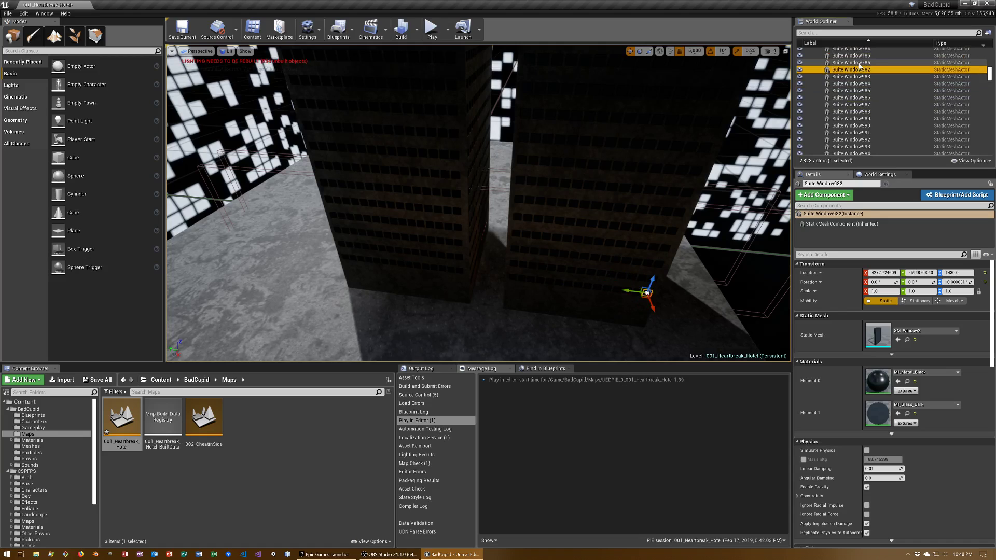
{"action": "left_click_drag", "start_coordinate": [989, 73], "coordinate": [988, 84]}
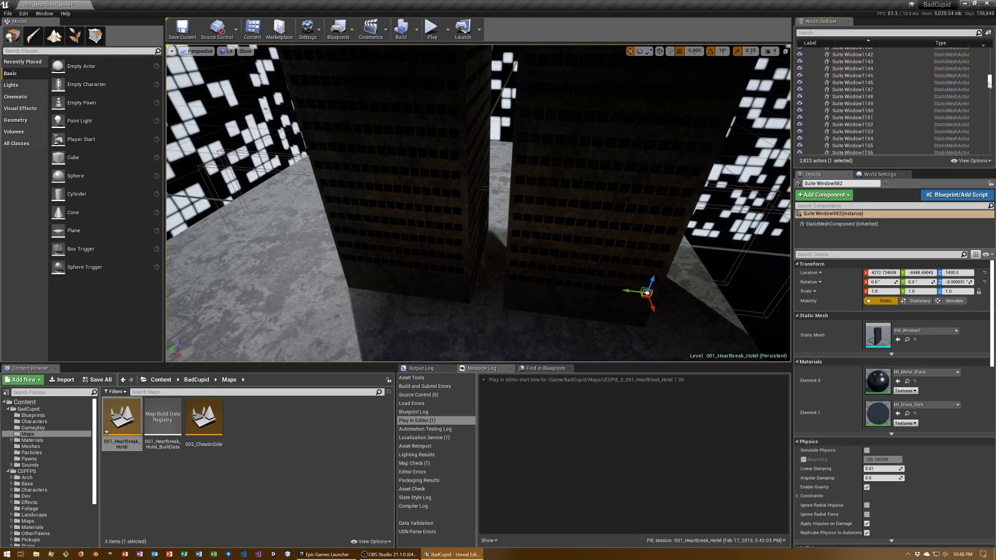
{"action": "scroll", "coordinate": [879, 117], "scroll_direction": "down", "scroll_amount": 3}
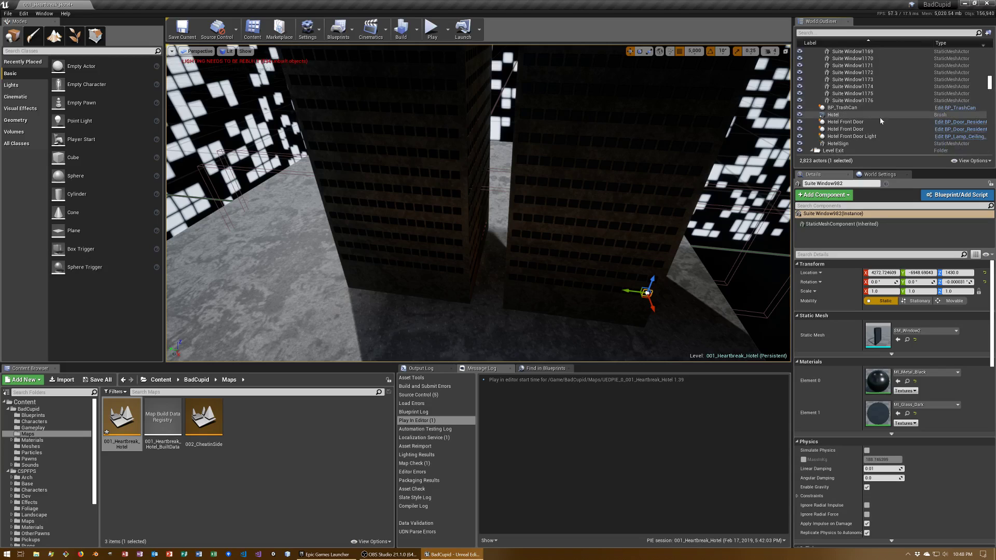
Move Suite Window982 through Suite Window1176 into an Outliner folder, then select the Hotel2 brush.
{"action": "left_click", "coordinate": [871, 100], "text": "shift"}
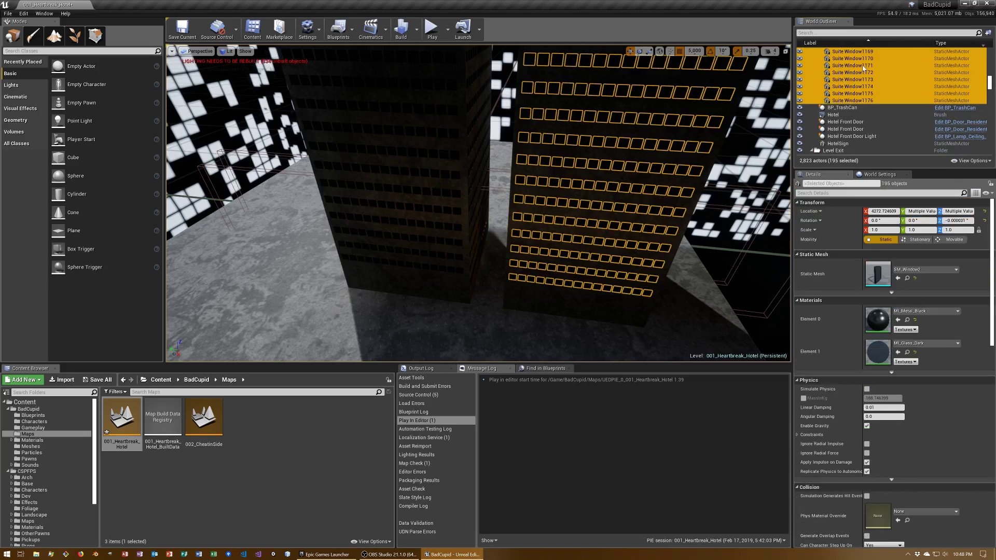
{"action": "right_click", "coordinate": [864, 68]}
{"action": "mouse_move", "coordinate": [881, 282]}
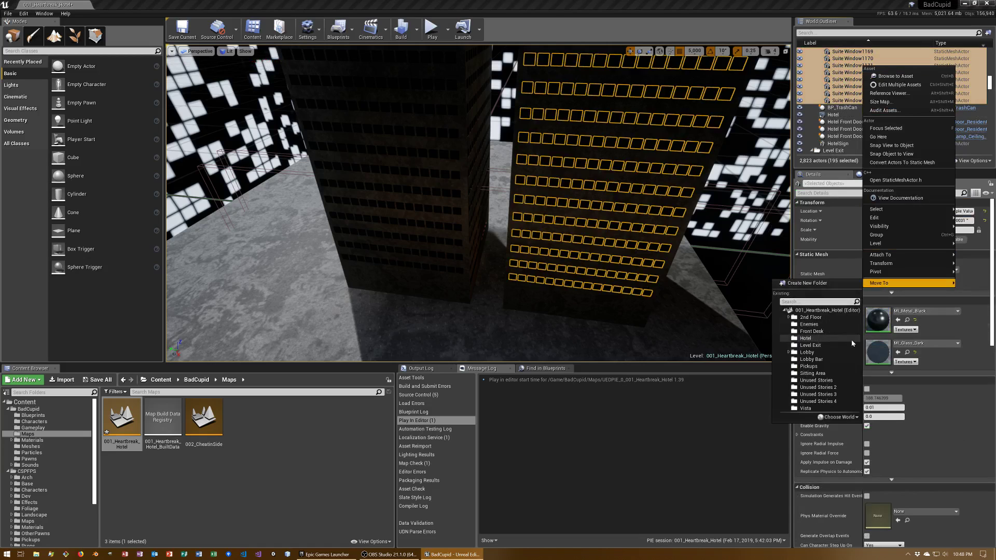
{"action": "left_click", "coordinate": [806, 338]}
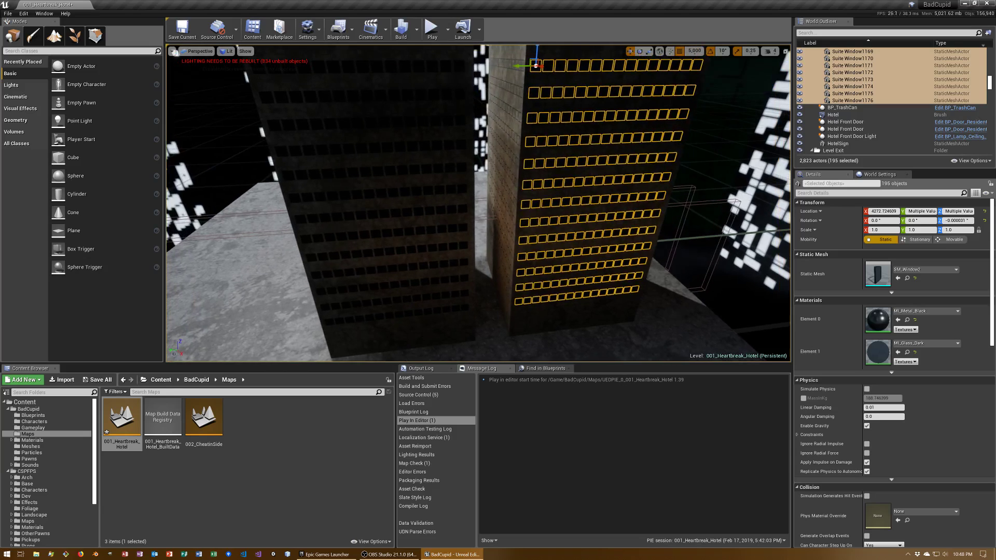
{"action": "left_click", "coordinate": [521, 62]}
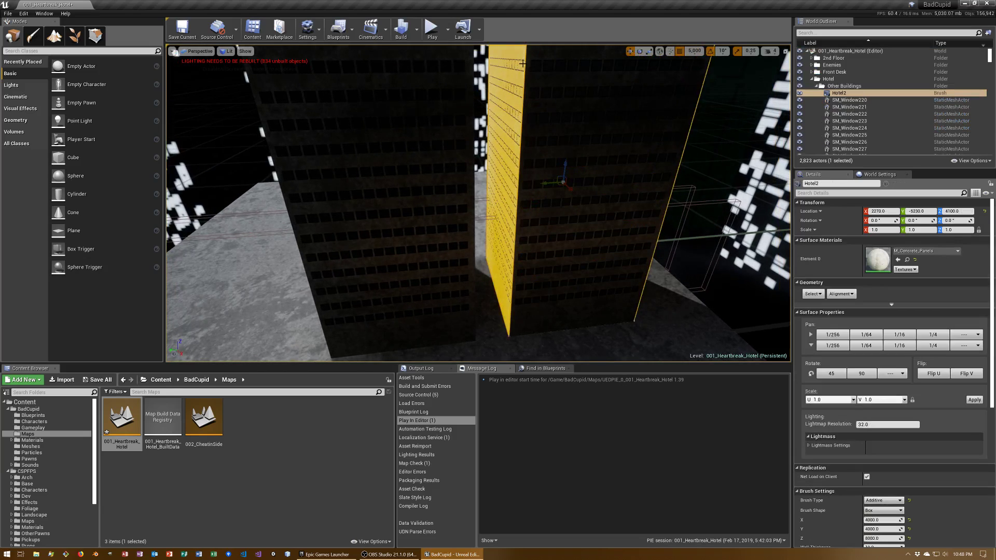
Select window SM_Window410 on the tower wall and locate its entry in the World Outliner.
{"action": "left_click_drag", "start_coordinate": [523, 63], "coordinate": [821, 80]}
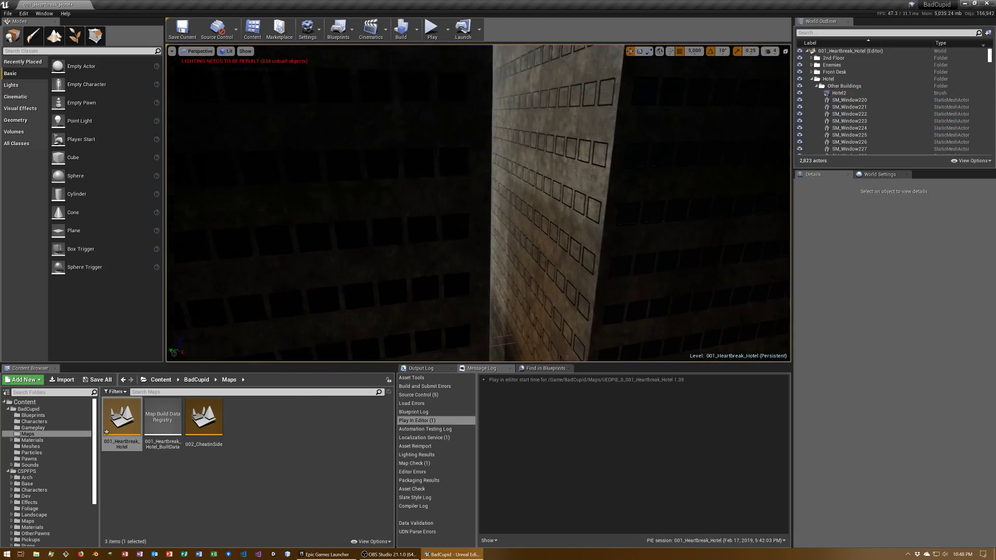
{"action": "left_click_drag", "start_coordinate": [570, 75], "coordinate": [570, 75]}
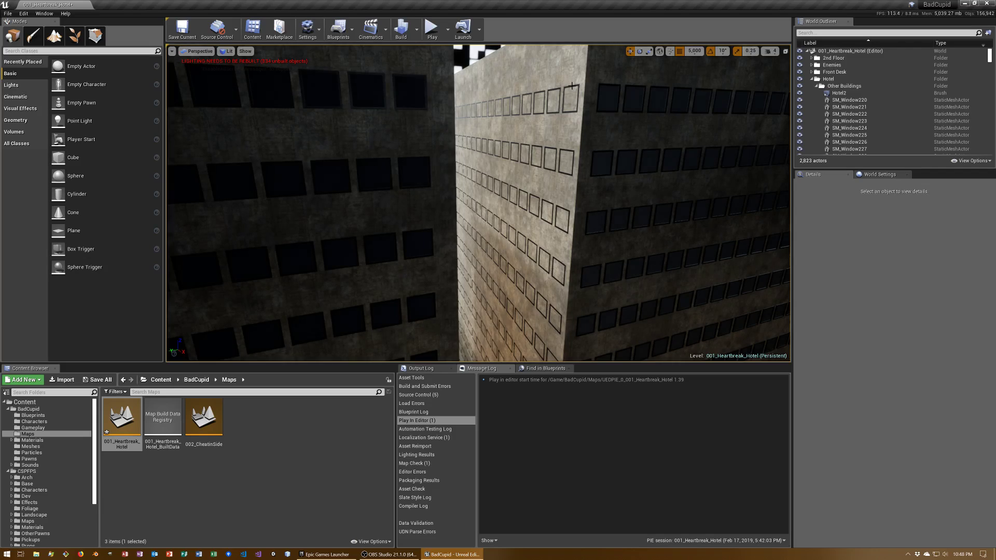
{"action": "left_click", "coordinate": [571, 85]}
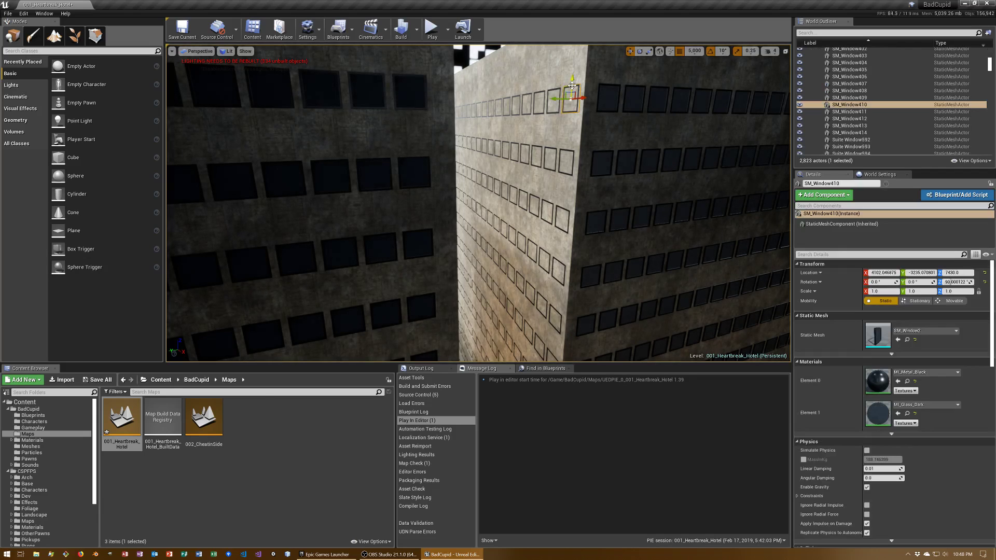
{"action": "left_click", "coordinate": [880, 106]}
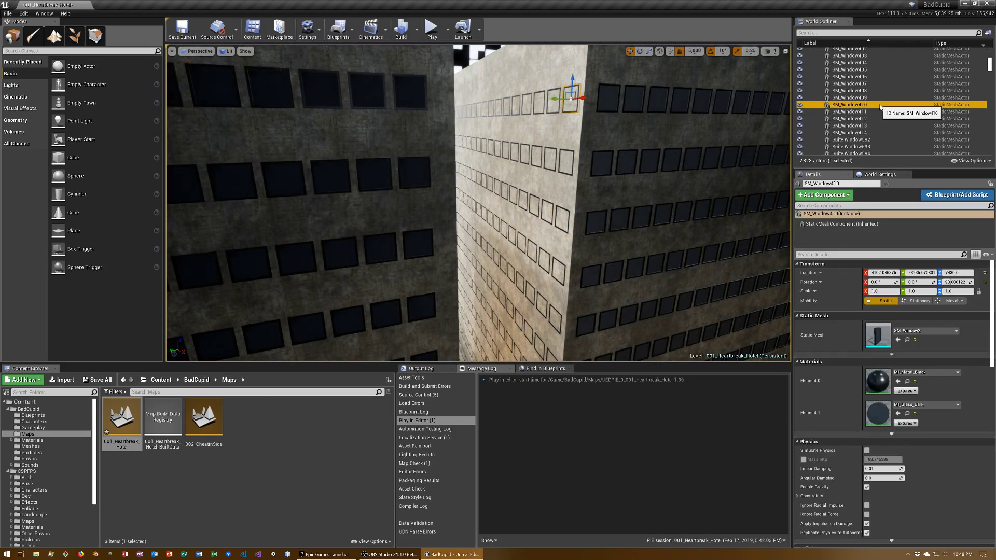
{"action": "left_click", "coordinate": [880, 106]}
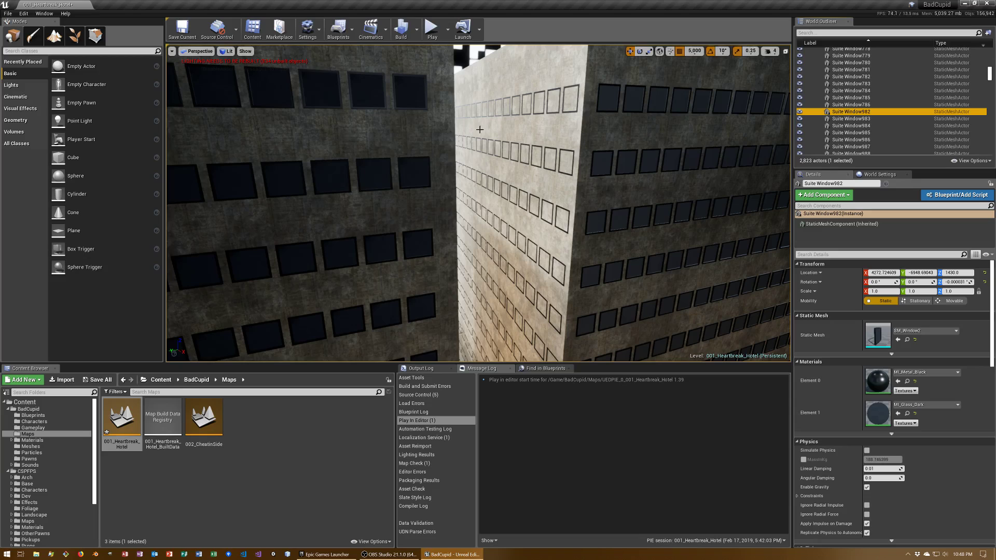
{"action": "left_click", "coordinate": [566, 91]}
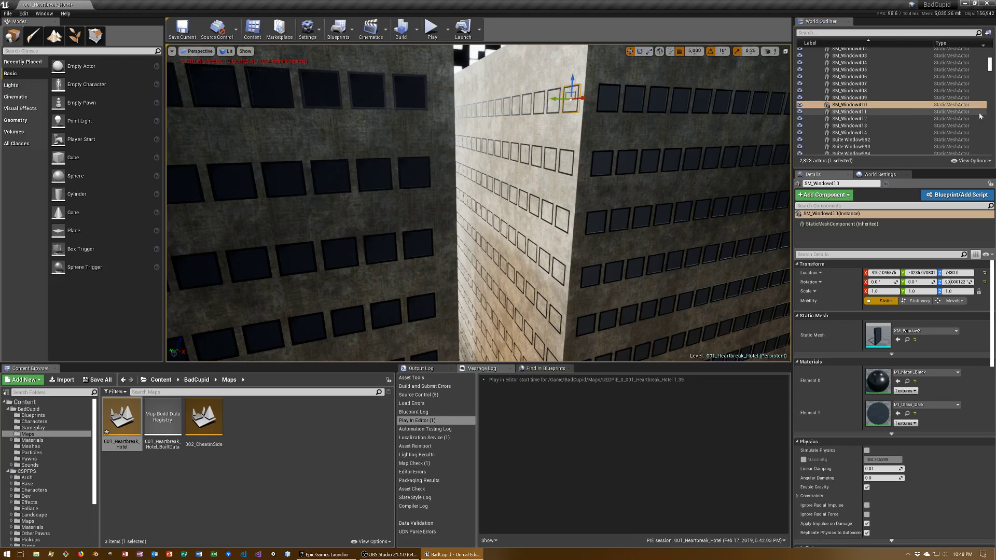
{"action": "left_click", "coordinate": [873, 105]}
{"action": "scroll", "coordinate": [874, 107], "scroll_direction": "down", "scroll_amount": 15}
{"action": "left_click", "coordinate": [873, 106]}
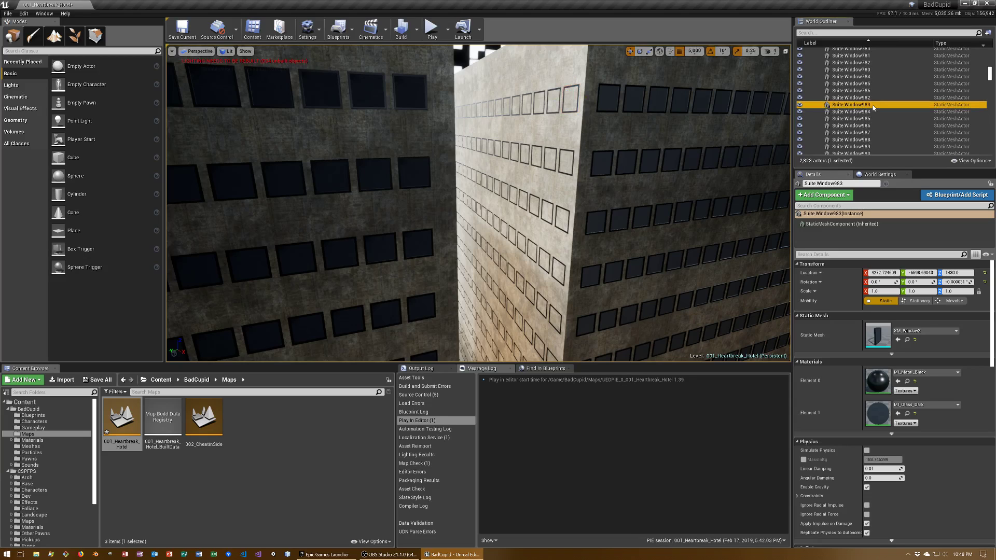
{"action": "left_click", "coordinate": [569, 86]}
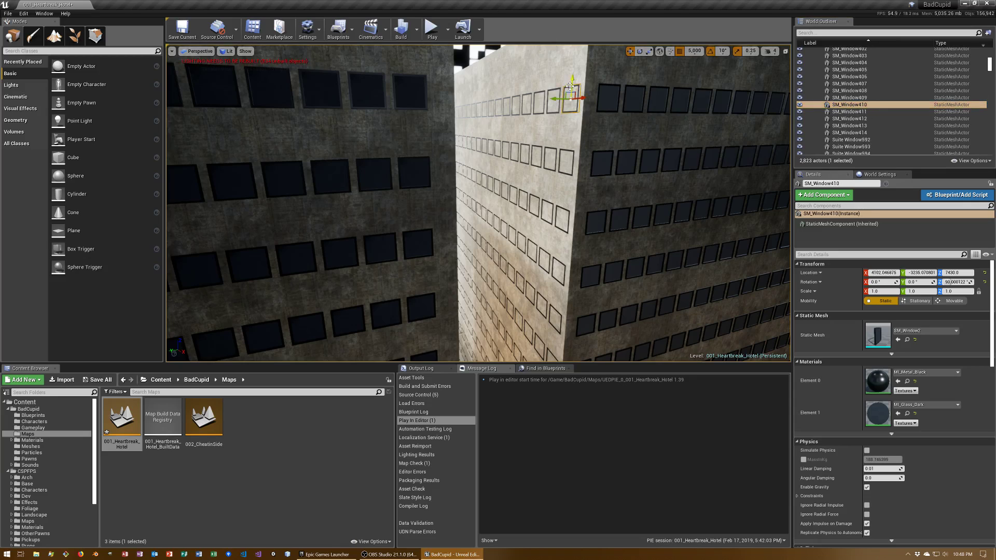
{"action": "left_click", "coordinate": [848, 106]}
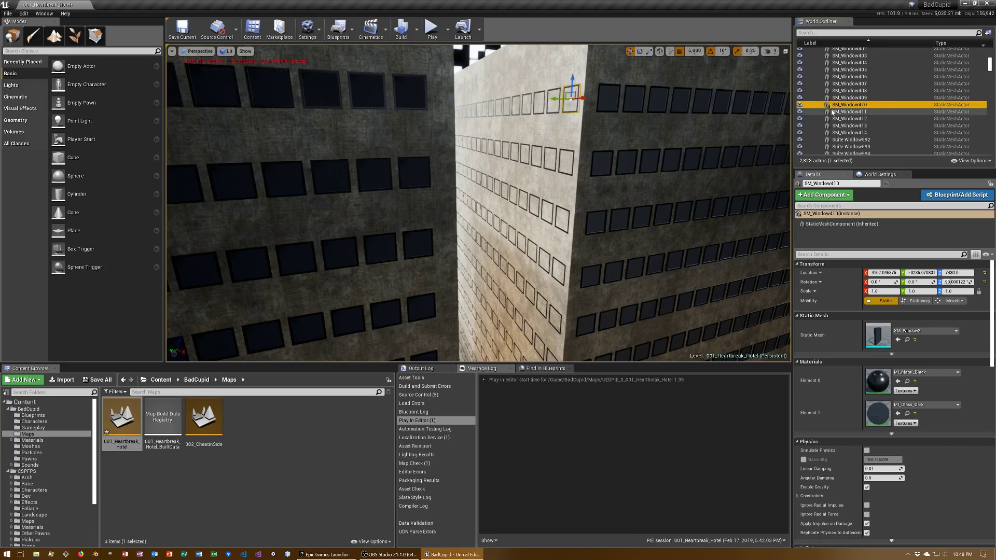
Step through the neighbouring SM_Window actors around SM_Window403 and frame one in the viewport.
{"action": "key", "text": "Up"}
{"action": "key", "text": "Up"}
{"action": "key", "text": "Up"}
{"action": "key", "text": "Up"}
{"action": "key", "text": "Up"}
{"action": "key", "text": "Up"}
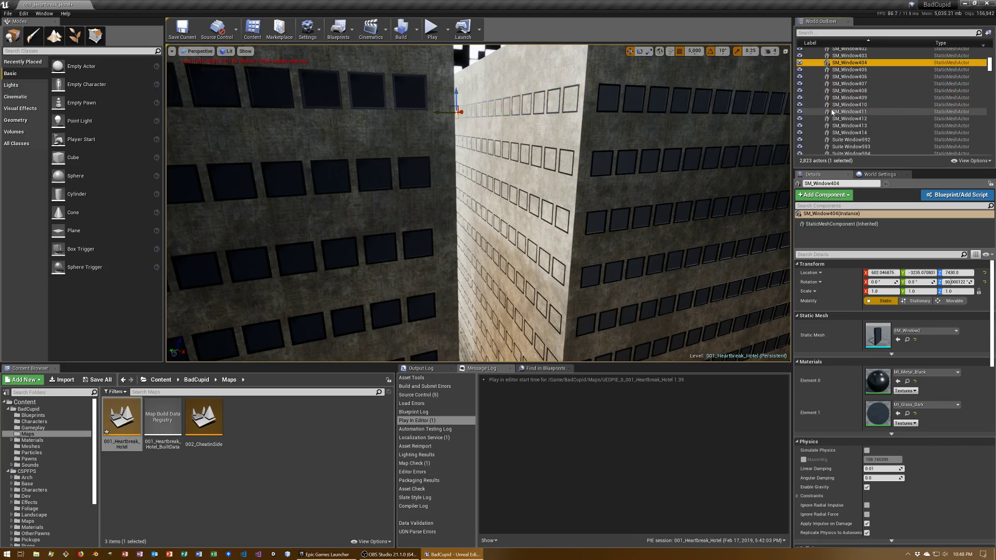
{"action": "key", "text": "Up"}
{"action": "key", "text": "Up"}
{"action": "key", "text": "Up"}
{"action": "key", "text": "Up"}
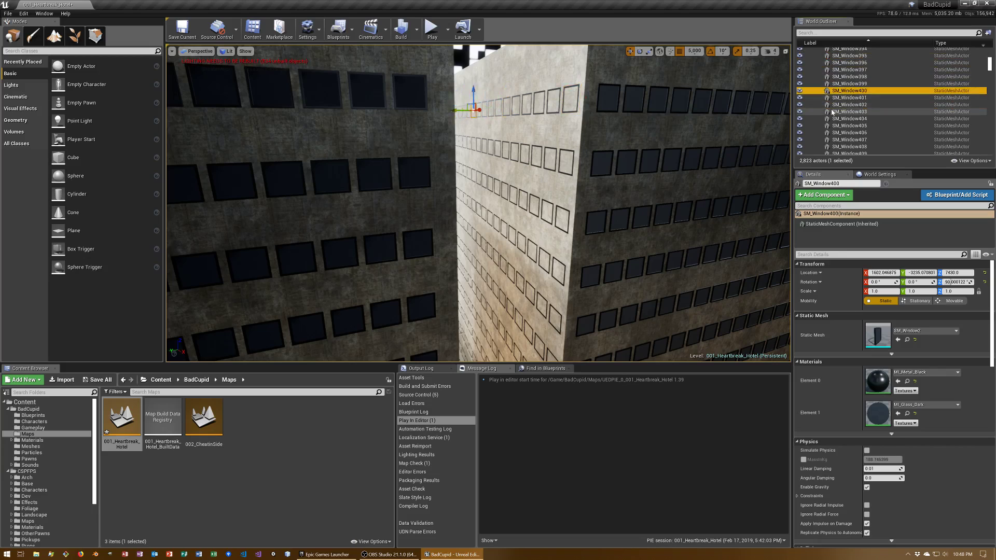
{"action": "key", "text": "Up"}
{"action": "key", "text": "Up"}
{"action": "key", "text": "Up"}
{"action": "key", "text": "Up"}
{"action": "key", "text": "Up"}
{"action": "key", "text": "Up"}
{"action": "key", "text": "Up"}
{"action": "key", "text": "Up"}
{"action": "key", "text": "Up"}
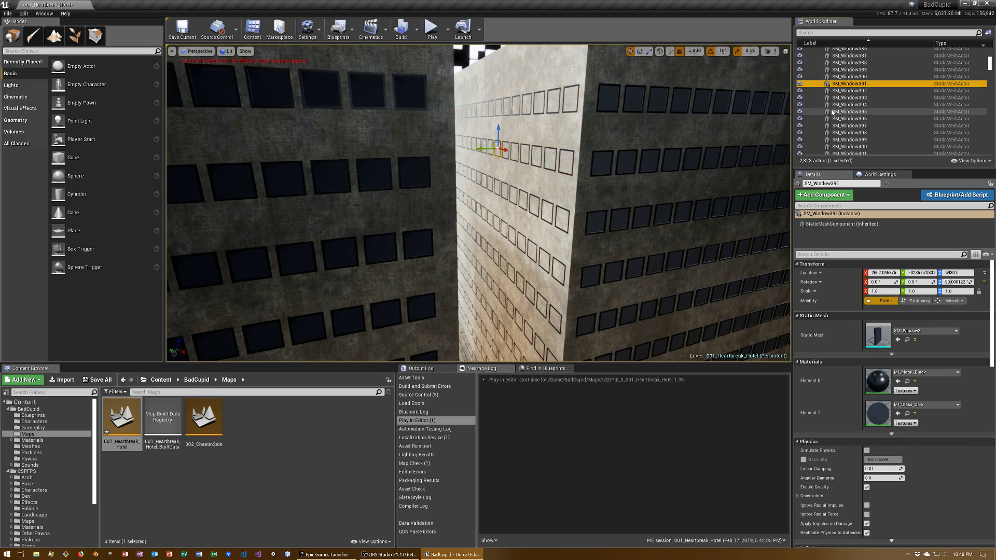
{"action": "key", "text": "Down"}
{"action": "key", "text": "Down"}
{"action": "key", "text": "Down"}
{"action": "key", "text": "Down"}
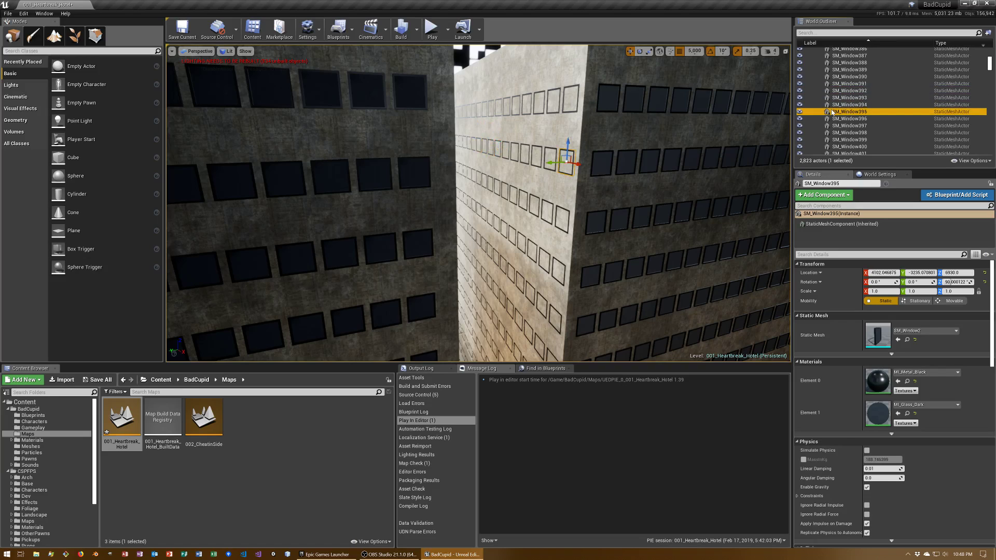
{"action": "key", "text": "Up"}
{"action": "key", "text": "Up"}
{"action": "key", "text": "Up"}
{"action": "key", "text": "Up"}
{"action": "key", "text": "Up"}
{"action": "key", "text": "Up"}
{"action": "key", "text": "Up"}
{"action": "key", "text": "Up"}
{"action": "key", "text": "Up"}
{"action": "key", "text": "Up"}
{"action": "key", "text": "Up"}
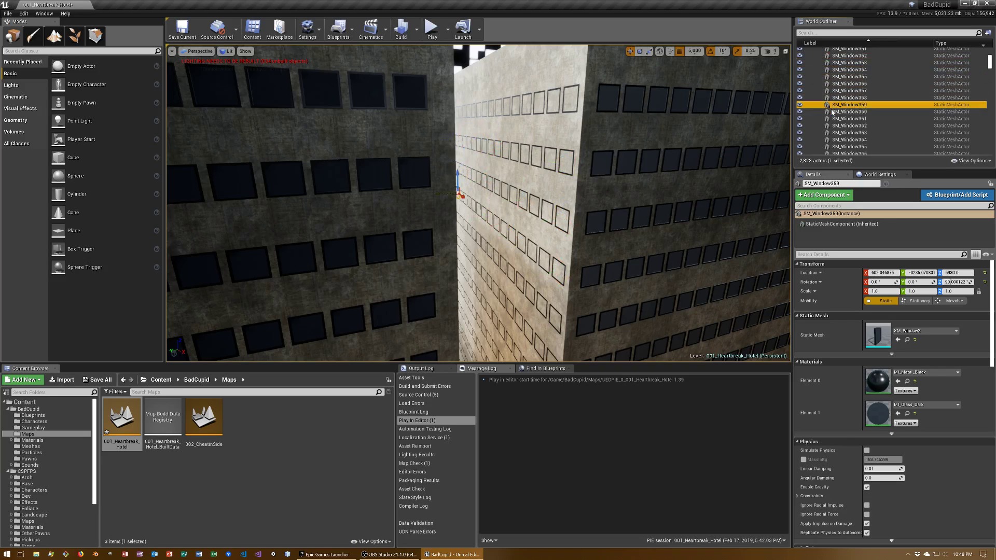
{"action": "key", "text": "Up"}
{"action": "key", "text": "f"}
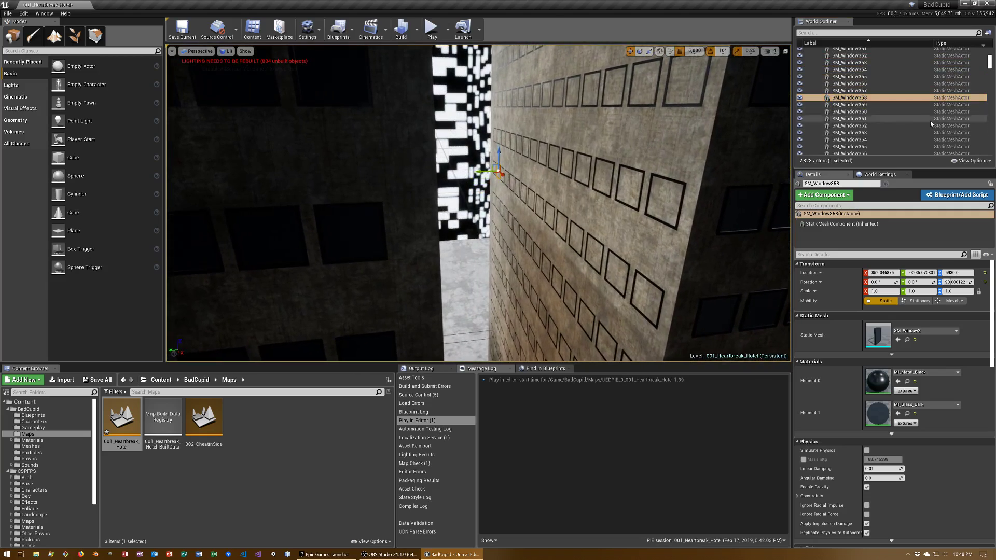
Work up the Outliner from SM_Window346 to SM_Window317 and view its actions.
{"action": "scroll", "coordinate": [911, 94], "scroll_direction": "up", "scroll_amount": 3}
{"action": "left_click", "coordinate": [881, 76]}
{"action": "scroll", "coordinate": [882, 131], "scroll_direction": "up", "scroll_amount": 3}
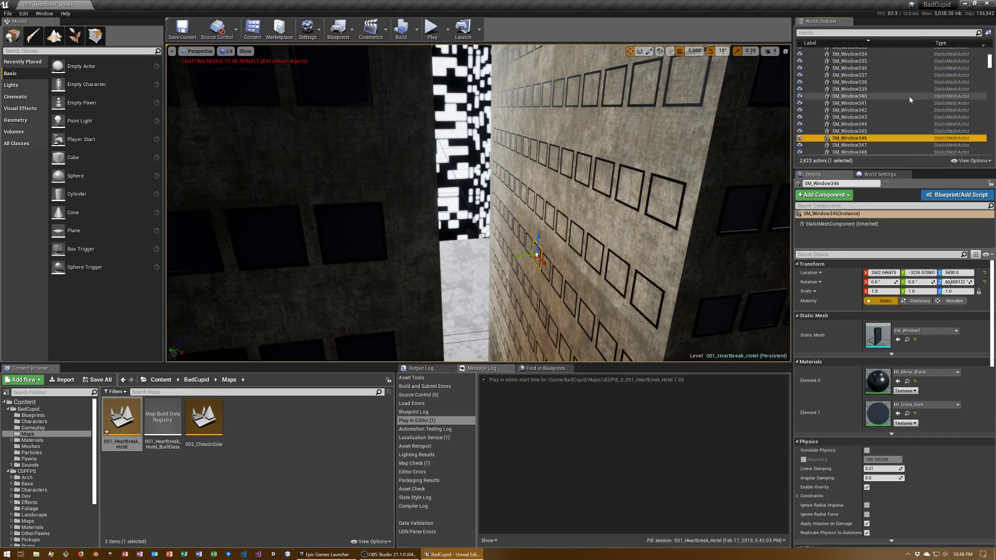
{"action": "left_click", "coordinate": [880, 68]}
{"action": "scroll", "coordinate": [880, 67], "scroll_direction": "up", "scroll_amount": 3}
{"action": "scroll", "coordinate": [876, 72], "scroll_direction": "up", "scroll_amount": 3}
{"action": "left_click", "coordinate": [868, 72]}
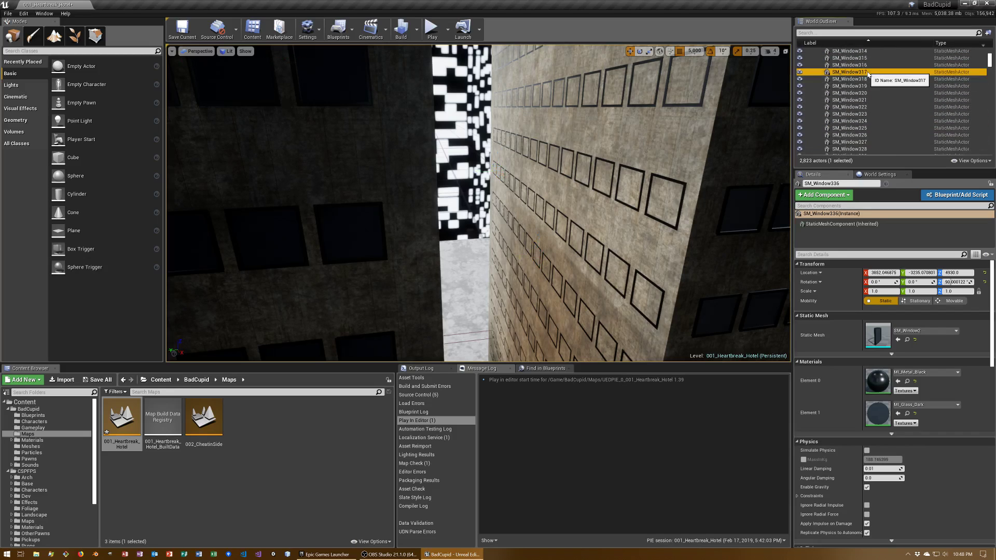
{"action": "right_click", "coordinate": [870, 73]}
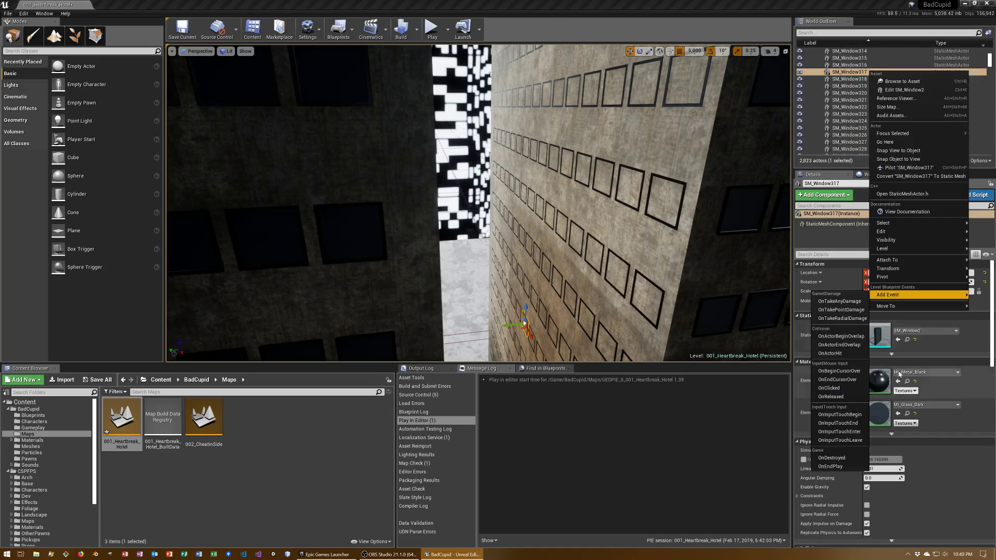
{"action": "mouse_move", "coordinate": [897, 310]}
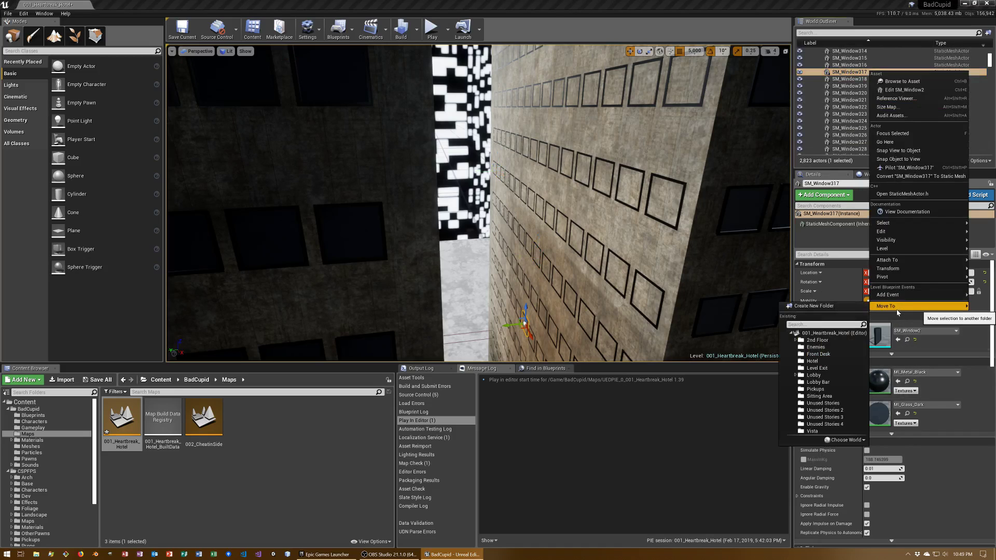
Continue up the list via SM_Window298, 279, 245 and 223 to SM_Window220, the first window.
{"action": "right_click_drag", "start_coordinate": [533, 253], "coordinate": [581, 254]}
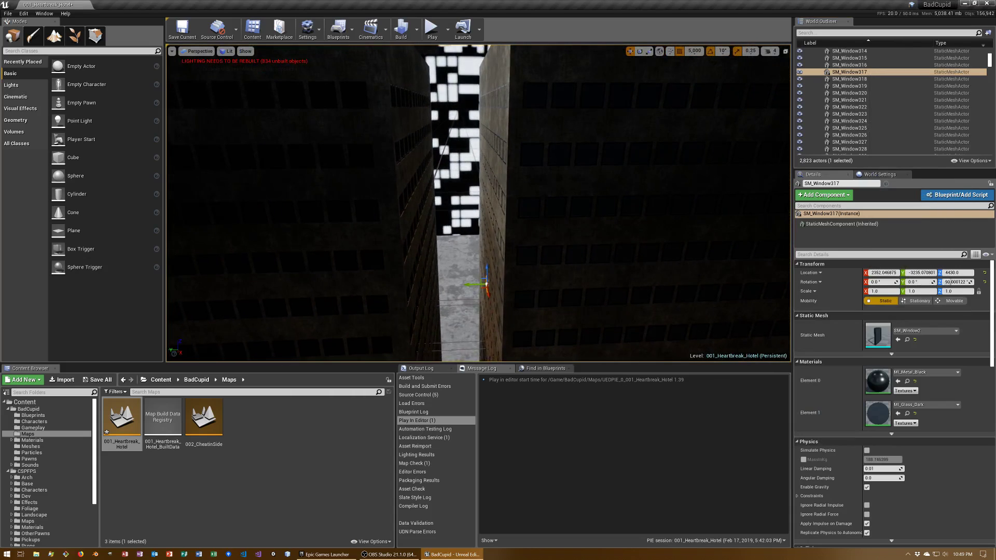
{"action": "scroll", "coordinate": [850, 104], "scroll_direction": "up", "scroll_amount": 2}
{"action": "left_click", "coordinate": [849, 58]}
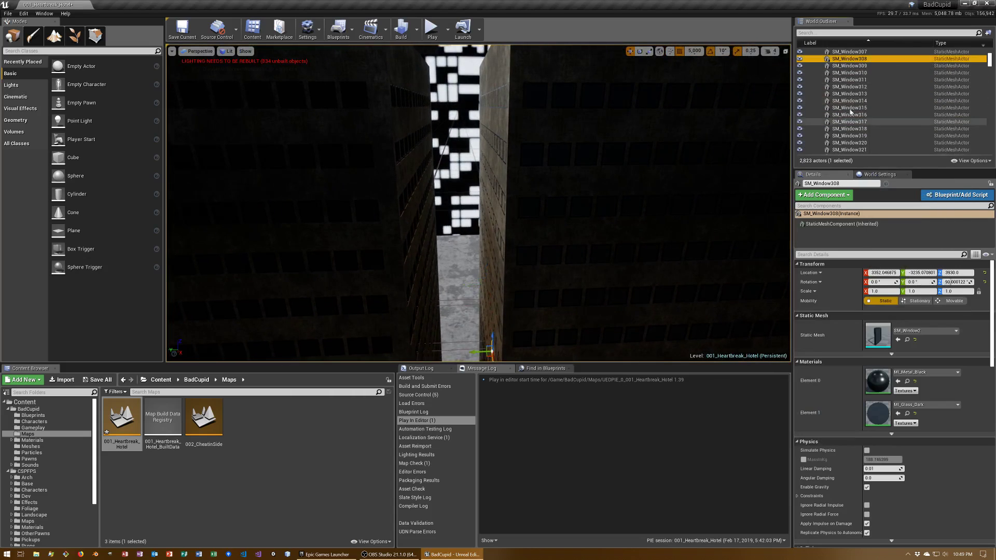
{"action": "scroll", "coordinate": [850, 111], "scroll_direction": "up", "scroll_amount": 3}
{"action": "left_click", "coordinate": [848, 50]}
{"action": "key", "text": "f"}
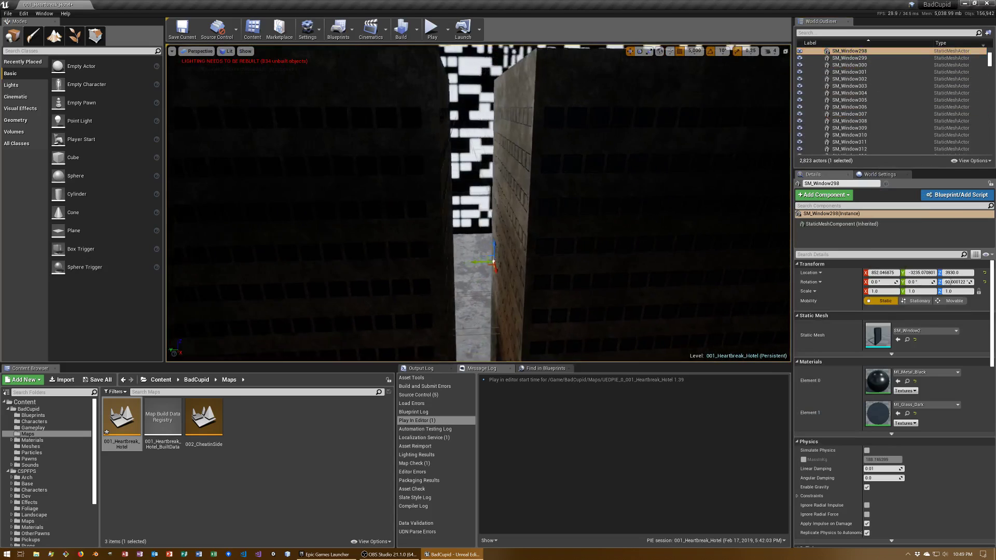
{"action": "scroll", "coordinate": [877, 68], "scroll_direction": "up", "scroll_amount": 2}
{"action": "scroll", "coordinate": [878, 68], "scroll_direction": "up", "scroll_amount": 5}
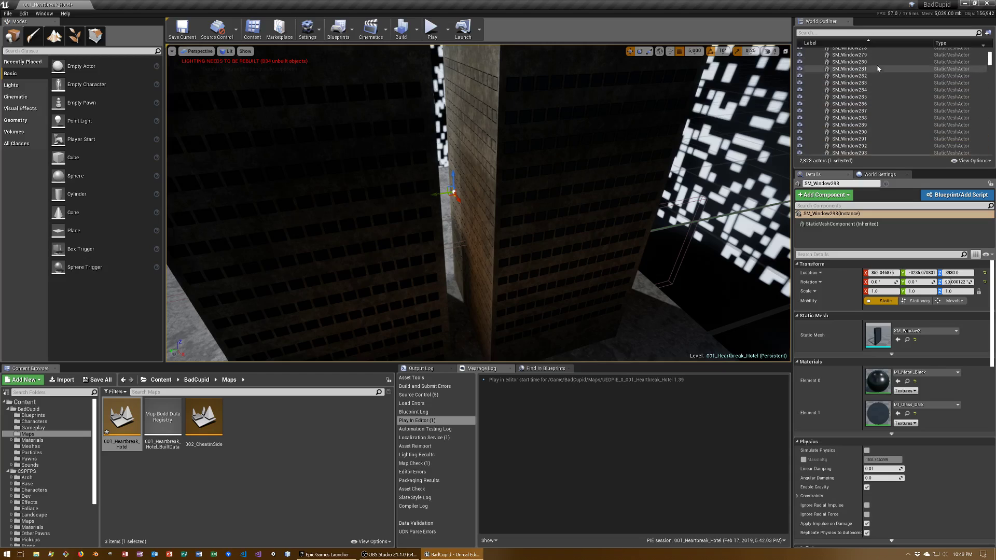
{"action": "left_click", "coordinate": [867, 55]}
{"action": "scroll", "coordinate": [869, 58], "scroll_direction": "up", "scroll_amount": 3}
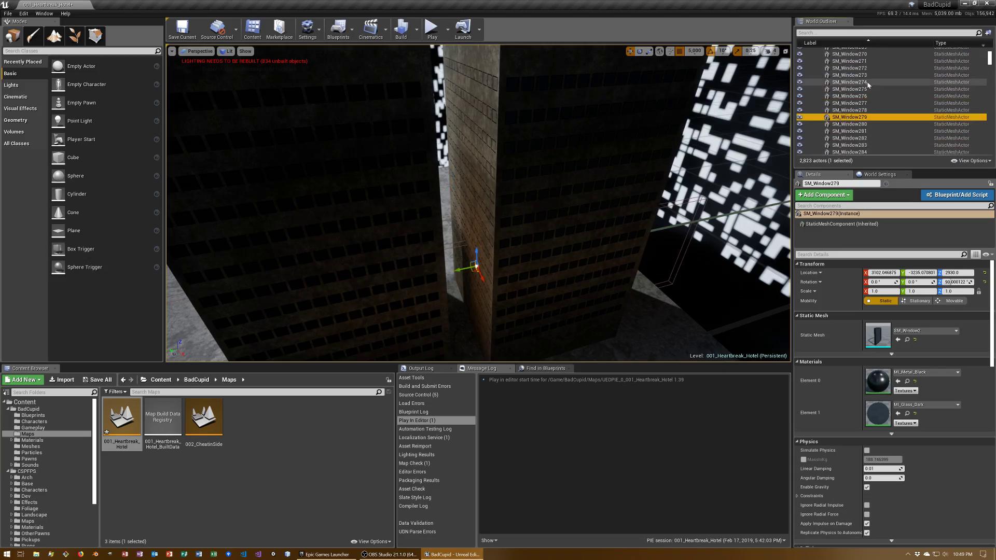
{"action": "scroll", "coordinate": [866, 56], "scroll_direction": "up", "scroll_amount": 2}
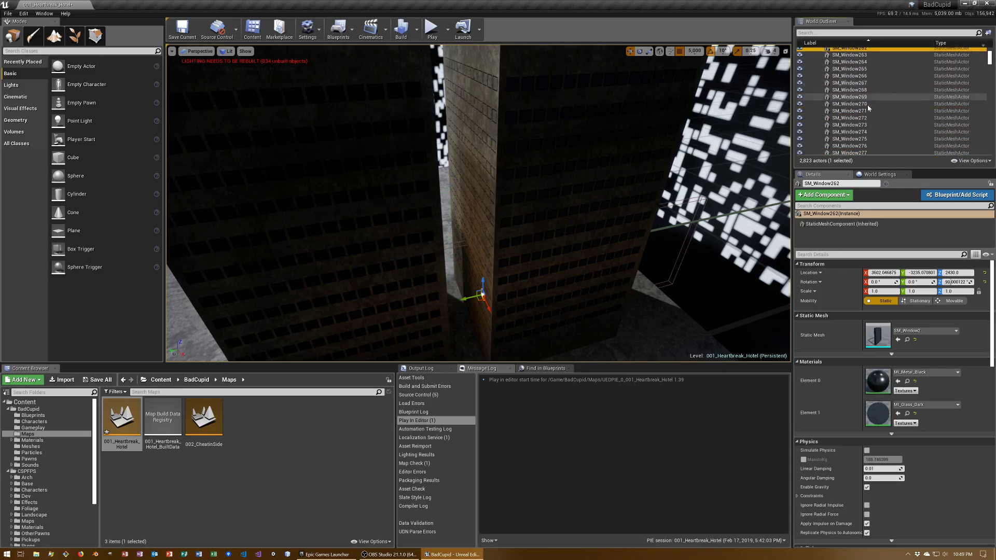
{"action": "scroll", "coordinate": [863, 62], "scroll_direction": "up", "scroll_amount": 4}
{"action": "scroll", "coordinate": [864, 72], "scroll_direction": "up", "scroll_amount": 3}
{"action": "left_click", "coordinate": [864, 77]}
{"action": "scroll", "coordinate": [863, 77], "scroll_direction": "up", "scroll_amount": 4}
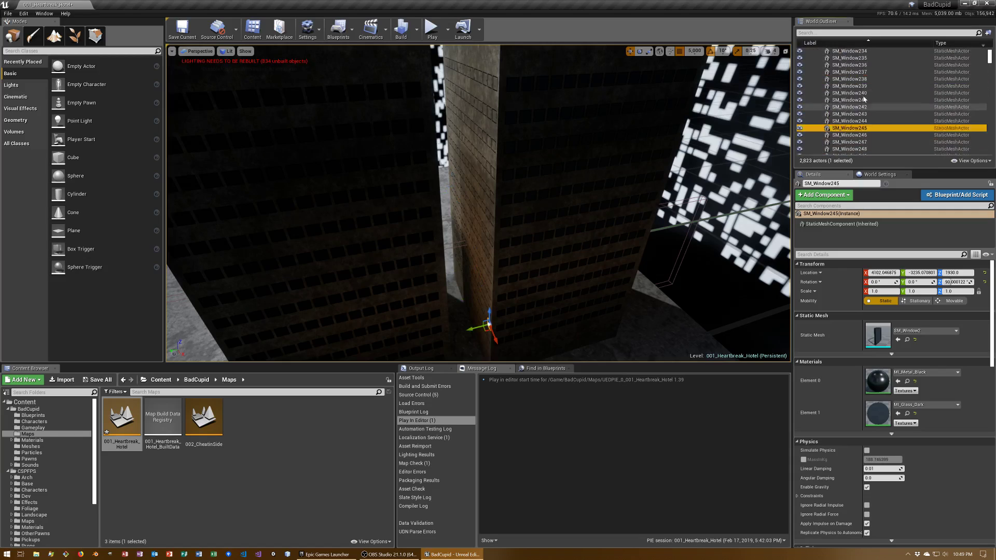
{"action": "scroll", "coordinate": [864, 76], "scroll_direction": "up", "scroll_amount": 3}
{"action": "left_click", "coordinate": [863, 73]}
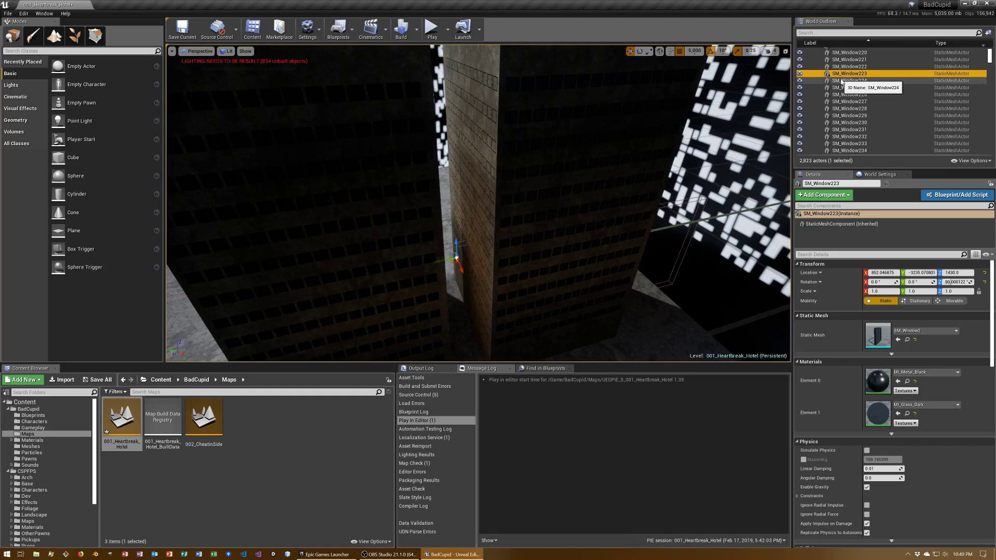
{"action": "scroll", "coordinate": [841, 83], "scroll_direction": "up", "scroll_amount": 3}
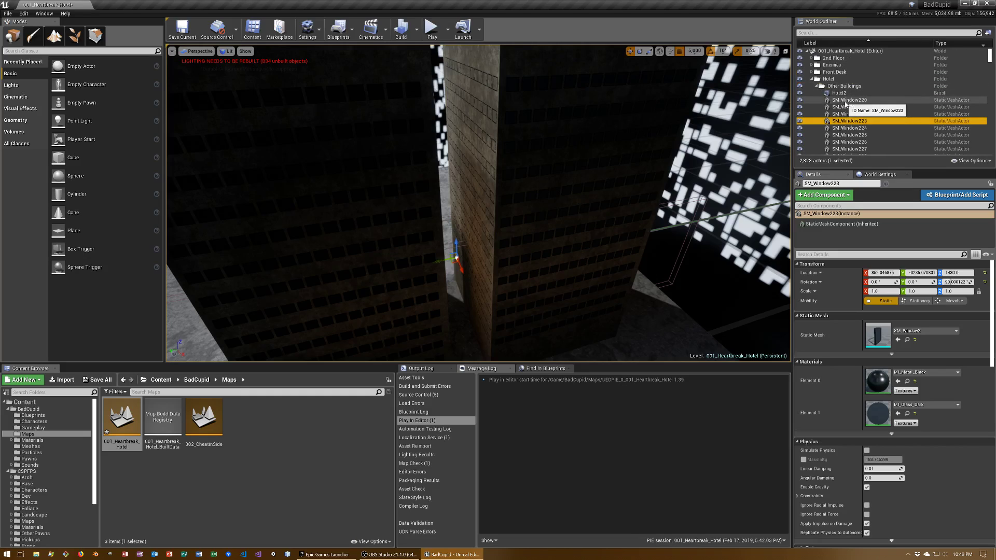
{"action": "left_click", "coordinate": [845, 100]}
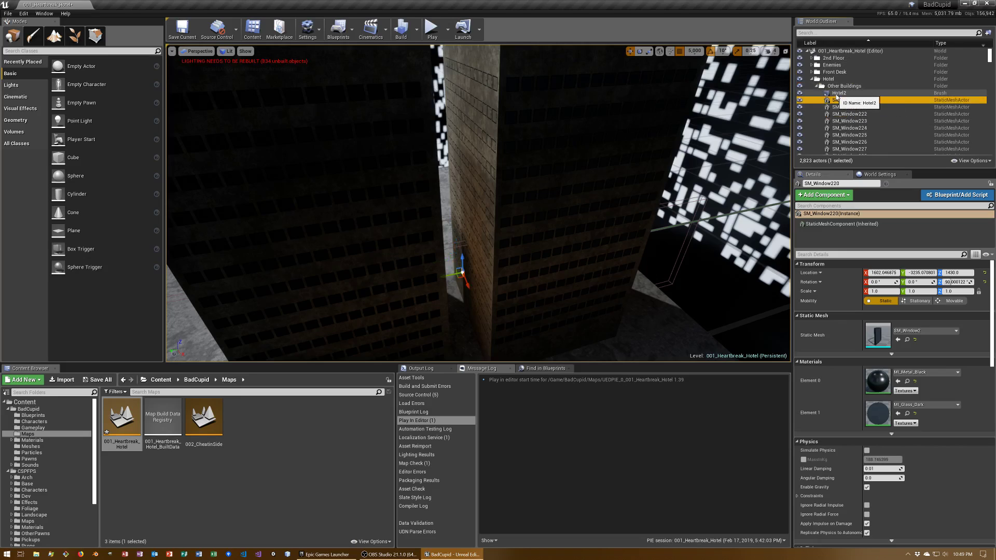
Move Other Buildings out of Hotel to 001_Heartbreak_Hotel's top level, then select the Hotel folder.
{"action": "right_click", "coordinate": [831, 87]}
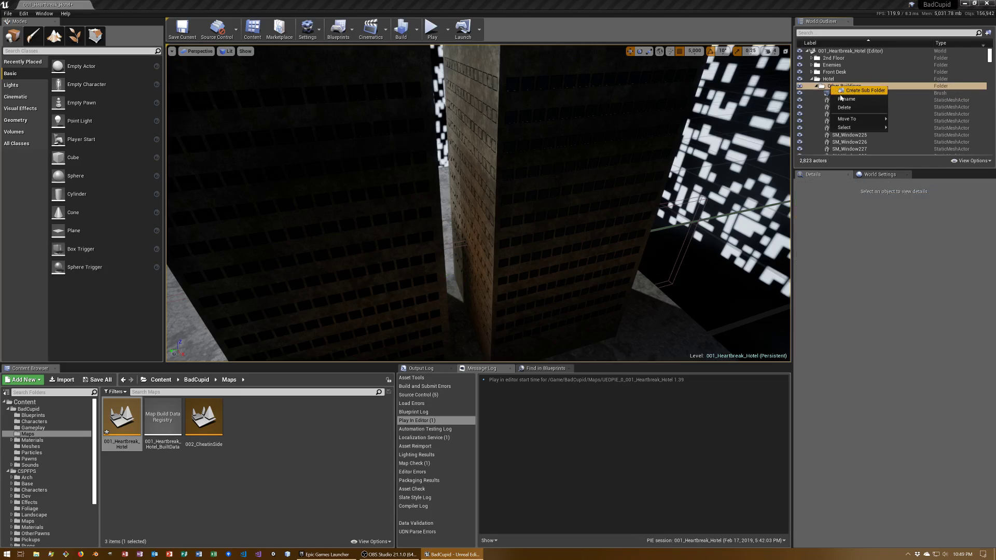
{"action": "mouse_move", "coordinate": [846, 120]}
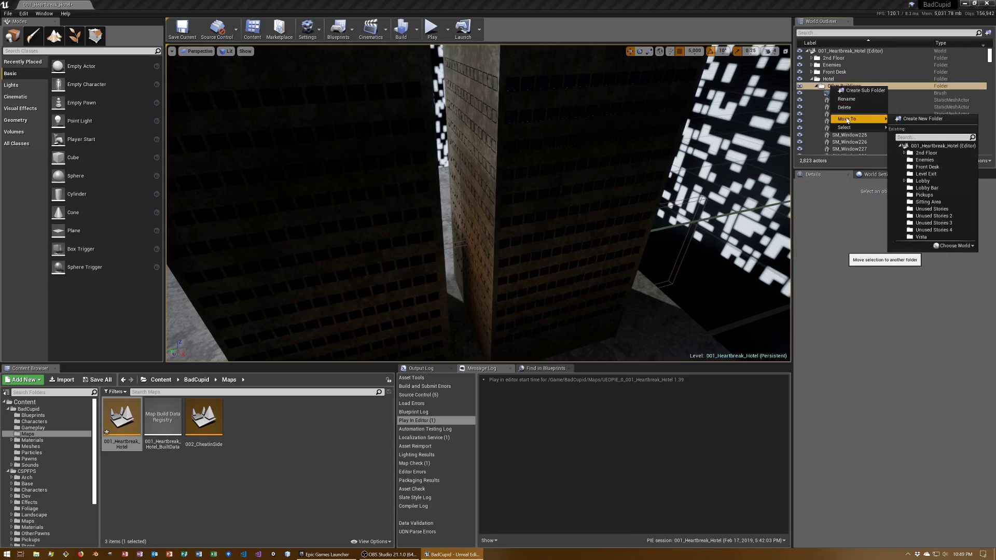
{"action": "left_click", "coordinate": [927, 147]}
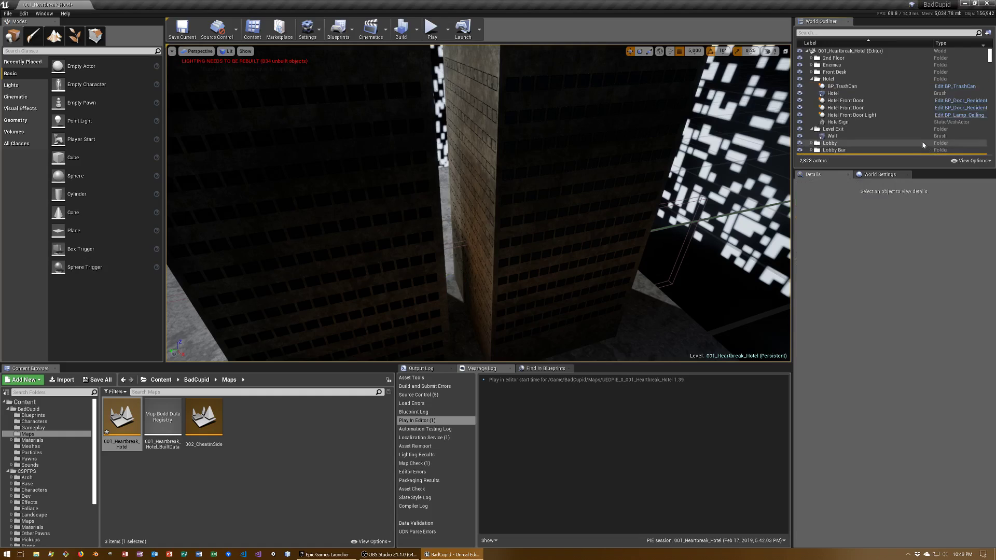
{"action": "left_click", "coordinate": [816, 81]}
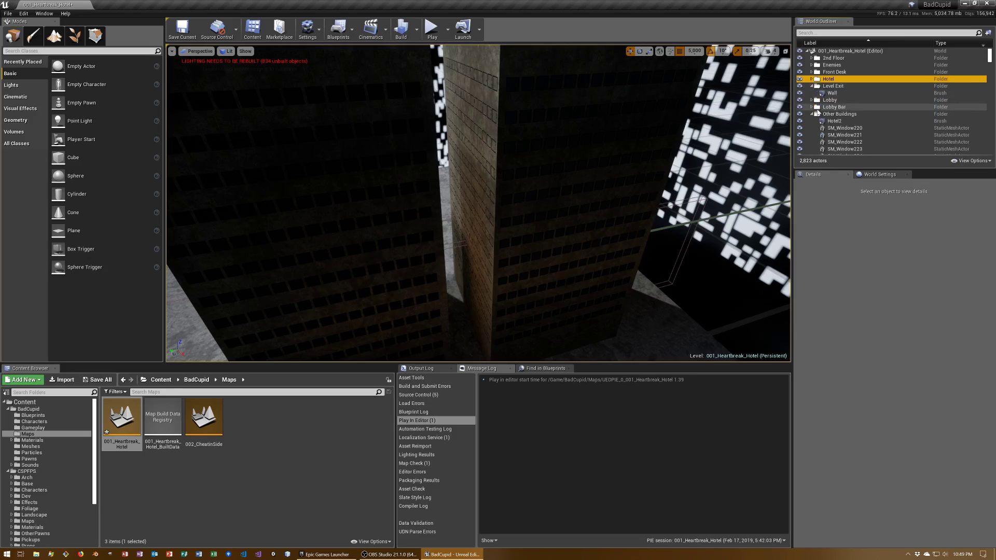
{"action": "scroll", "coordinate": [840, 111], "scroll_direction": "down", "scroll_amount": 4}
Starting at SM_Window220, extend the selection down through SM_Window280, 312, 337 and 358.
{"action": "left_click", "coordinate": [843, 91]}
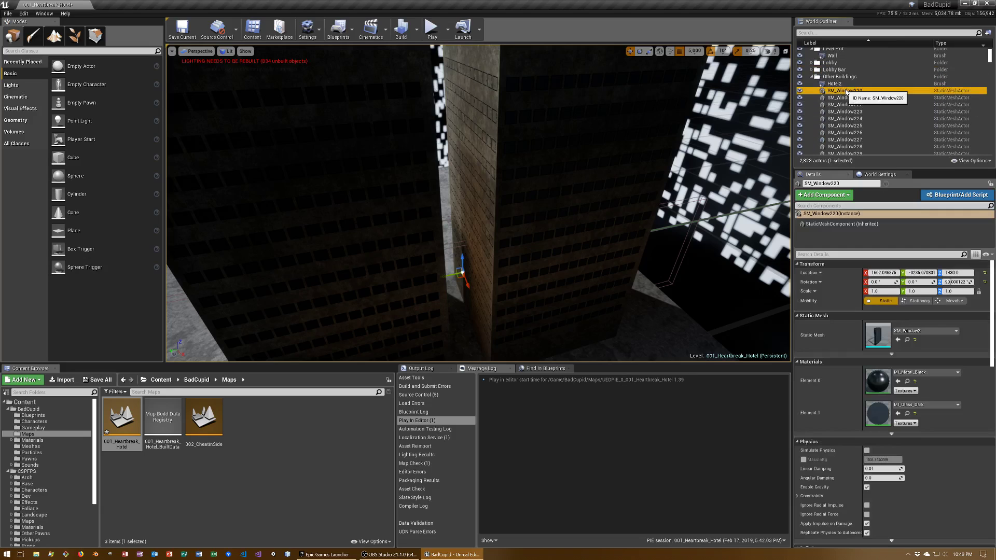
{"action": "scroll", "coordinate": [964, 76], "scroll_direction": "down", "scroll_amount": 3}
{"action": "scroll", "coordinate": [949, 79], "scroll_direction": "down", "scroll_amount": 4}
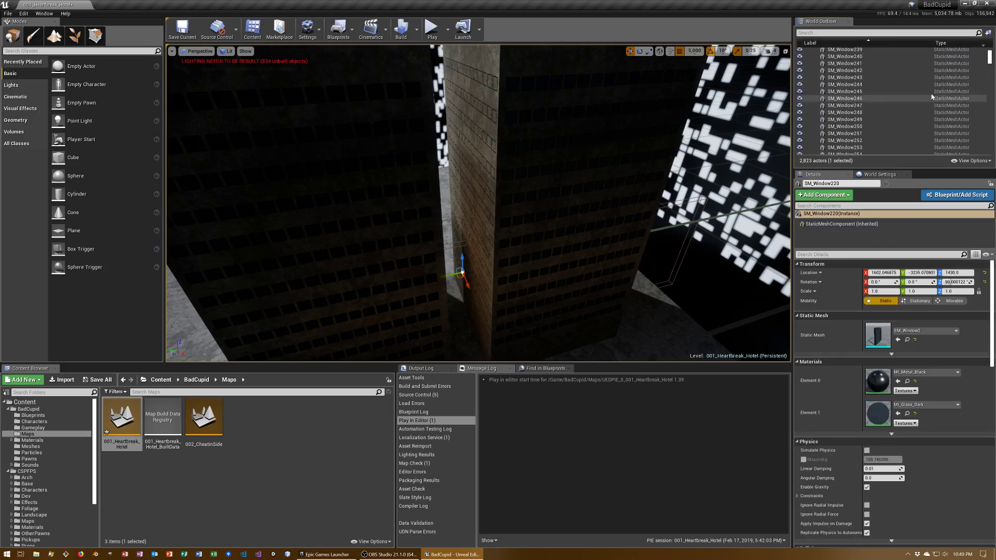
{"action": "scroll", "coordinate": [934, 82], "scroll_direction": "down", "scroll_amount": 4}
{"action": "scroll", "coordinate": [921, 85], "scroll_direction": "down", "scroll_amount": 4}
{"action": "left_click", "coordinate": [870, 150], "text": "shift"}
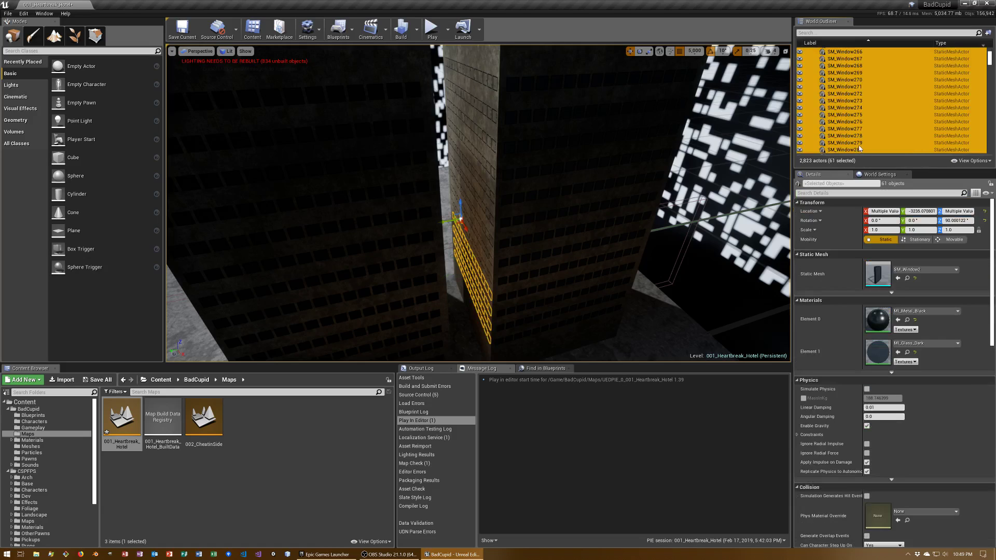
{"action": "scroll", "coordinate": [870, 143], "scroll_direction": "down", "scroll_amount": 4}
{"action": "scroll", "coordinate": [870, 141], "scroll_direction": "down", "scroll_amount": 7}
{"action": "left_click", "coordinate": [870, 138], "text": "shift"}
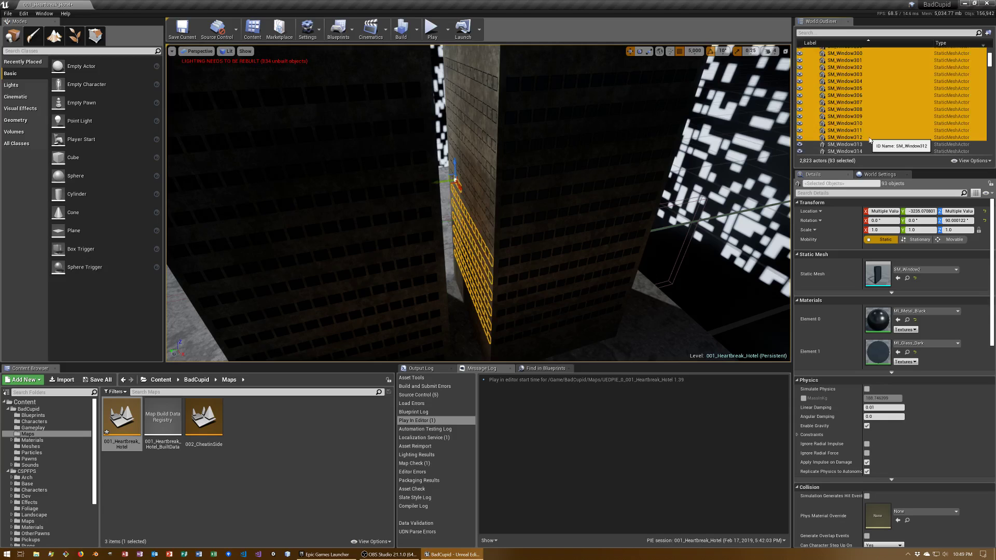
{"action": "scroll", "coordinate": [870, 138], "scroll_direction": "down", "scroll_amount": 6}
{"action": "scroll", "coordinate": [871, 139], "scroll_direction": "down", "scroll_amount": 2}
{"action": "left_click", "coordinate": [873, 138], "text": "shift"}
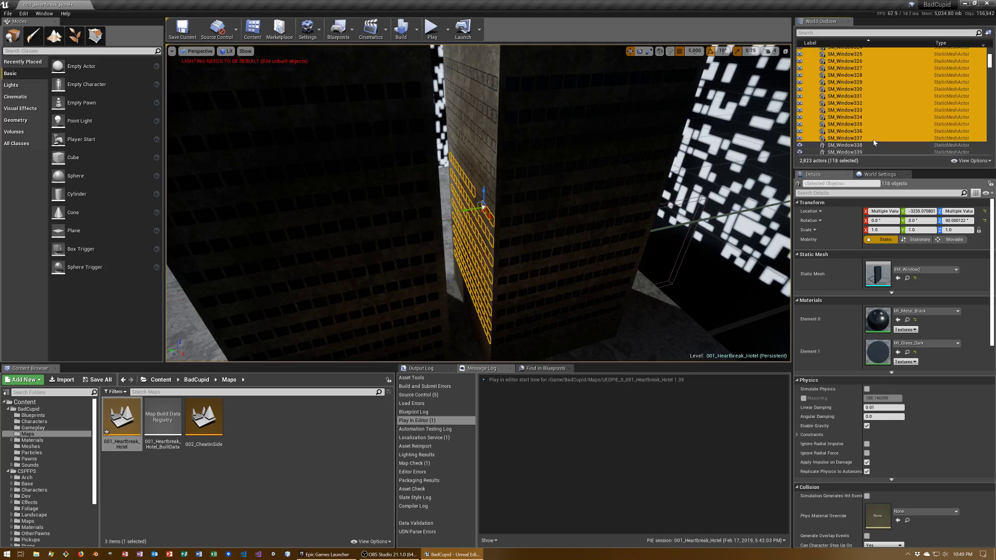
{"action": "scroll", "coordinate": [873, 140], "scroll_direction": "down", "scroll_amount": 3}
{"action": "scroll", "coordinate": [873, 140], "scroll_direction": "down", "scroll_amount": 2}
{"action": "scroll", "coordinate": [873, 140], "scroll_direction": "down", "scroll_amount": 2}
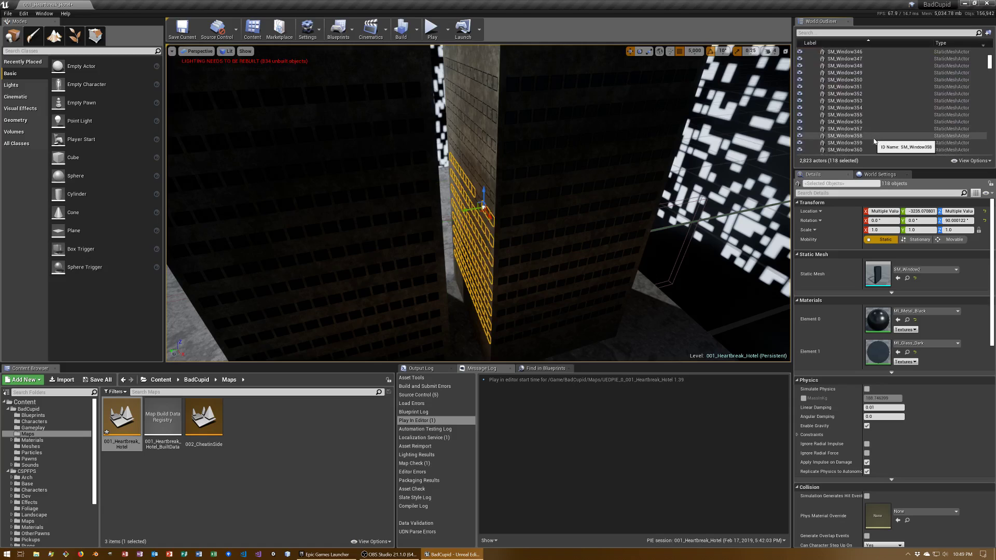
{"action": "left_click", "coordinate": [873, 138], "text": "shift"}
Continue the range through SM_Window382 and 391, then adjust with Shift+Down to 195 selected windows.
{"action": "scroll", "coordinate": [874, 140], "scroll_direction": "down", "scroll_amount": 4}
{"action": "scroll", "coordinate": [875, 141], "scroll_direction": "down", "scroll_amount": 4}
{"action": "left_click", "coordinate": [877, 144], "text": "shift"}
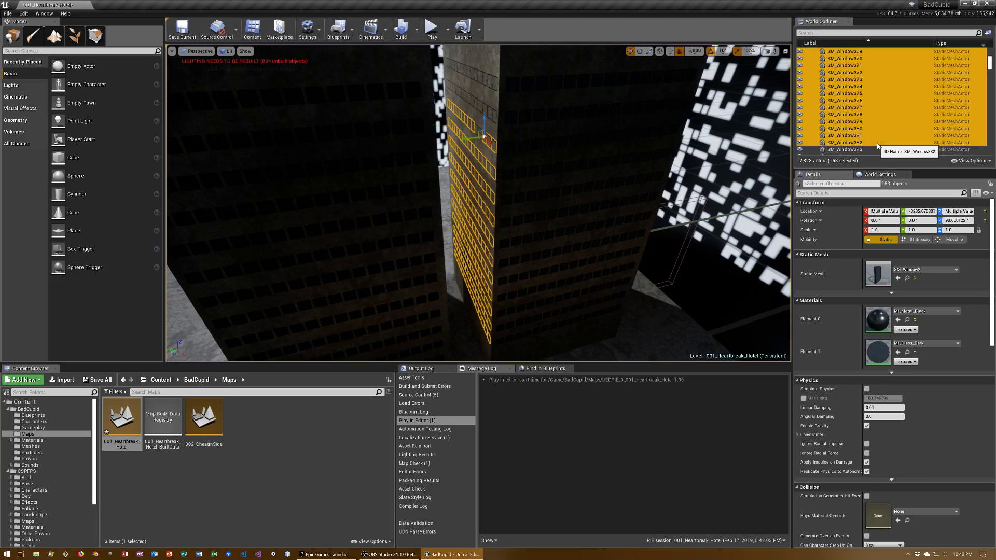
{"action": "scroll", "coordinate": [877, 143], "scroll_direction": "down", "scroll_amount": 4}
{"action": "scroll", "coordinate": [876, 143], "scroll_direction": "down", "scroll_amount": 5}
{"action": "left_click", "coordinate": [877, 143], "text": "shift"}
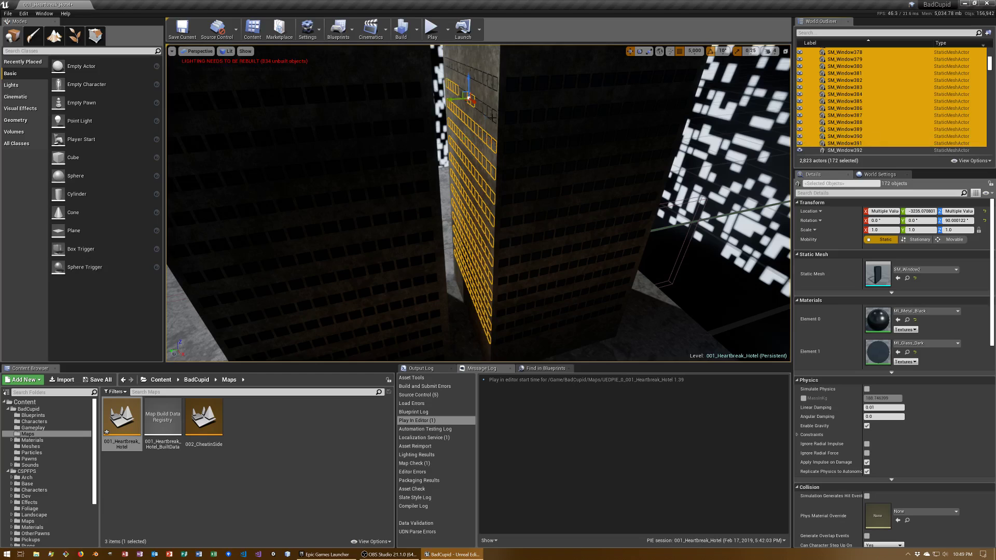
{"action": "scroll", "coordinate": [491, 118], "scroll_direction": "down", "scroll_amount": 3}
{"action": "key", "text": "ctrl+z"}
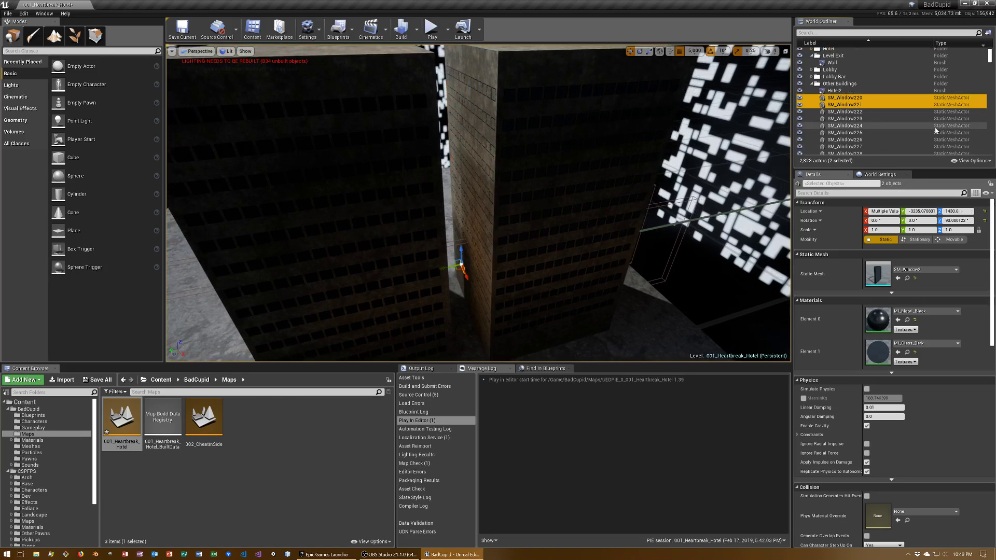
{"action": "key", "text": "ctrl+z"}
{"action": "key", "text": "ctrl+z"}
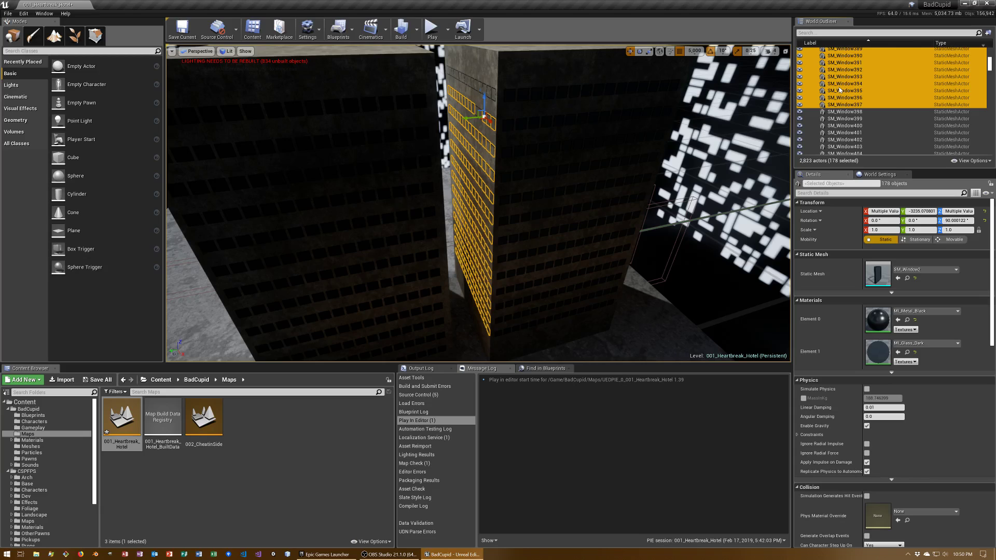
{"action": "key", "text": "shift+Down"}
{"action": "key", "text": "shift+Down"}
{"action": "key", "text": "shift+Down"}
{"action": "key", "text": "shift+Down"}
{"action": "key", "text": "shift+Down"}
{"action": "key", "text": "shift+Down"}
{"action": "key", "text": "shift+Down"}
{"action": "key", "text": "shift+Down"}
{"action": "key", "text": "shift+Down"}
{"action": "key", "text": "shift+Down"}
{"action": "key", "text": "shift+Down"}
{"action": "key", "text": "shift+Down"}
{"action": "key", "text": "shift+Down"}
{"action": "key", "text": "shift+Down"}
{"action": "key", "text": "shift+Down"}
{"action": "key", "text": "shift+Down"}
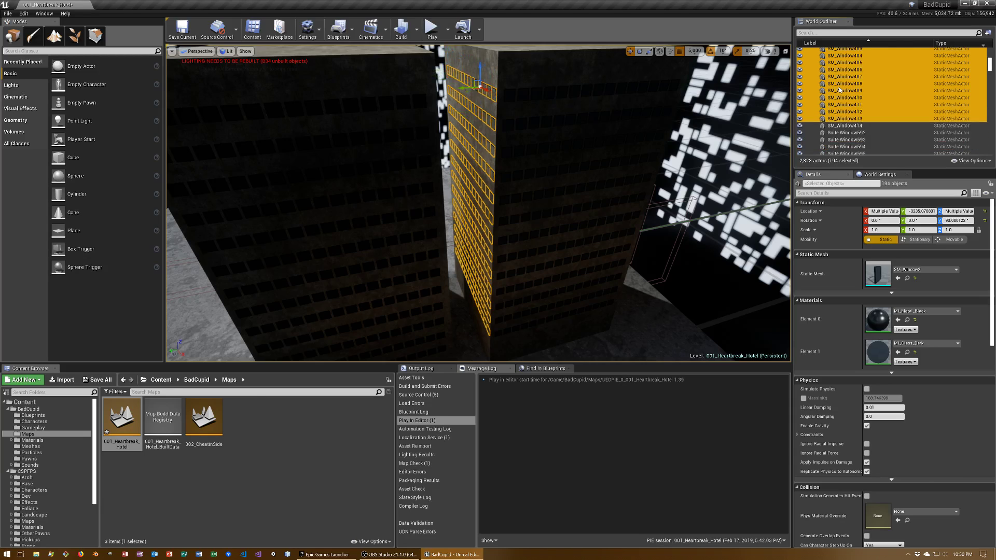
{"action": "key", "text": "shift+Down"}
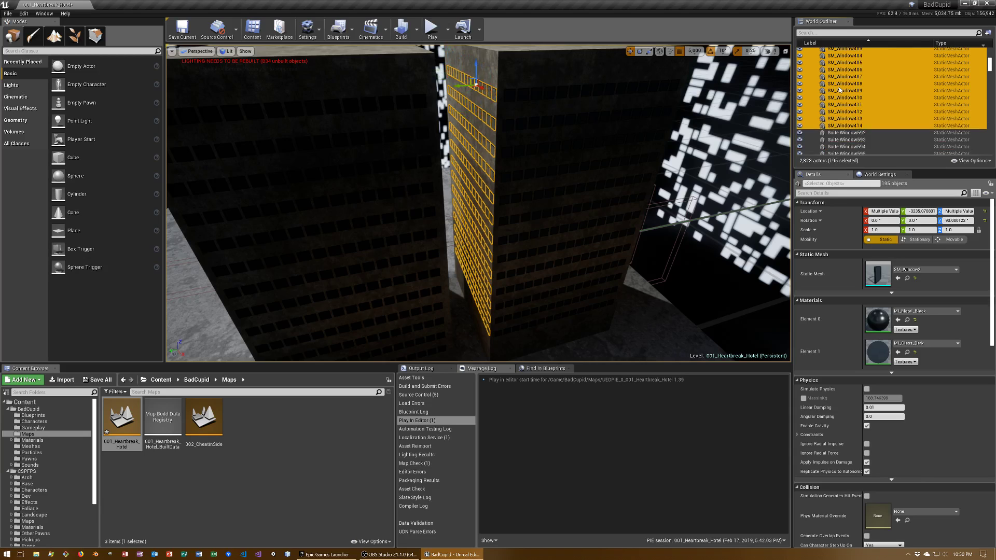
Change the selected windows' Location Y from -3235.07 to -3229.070801.
{"action": "left_click", "coordinate": [921, 211]}
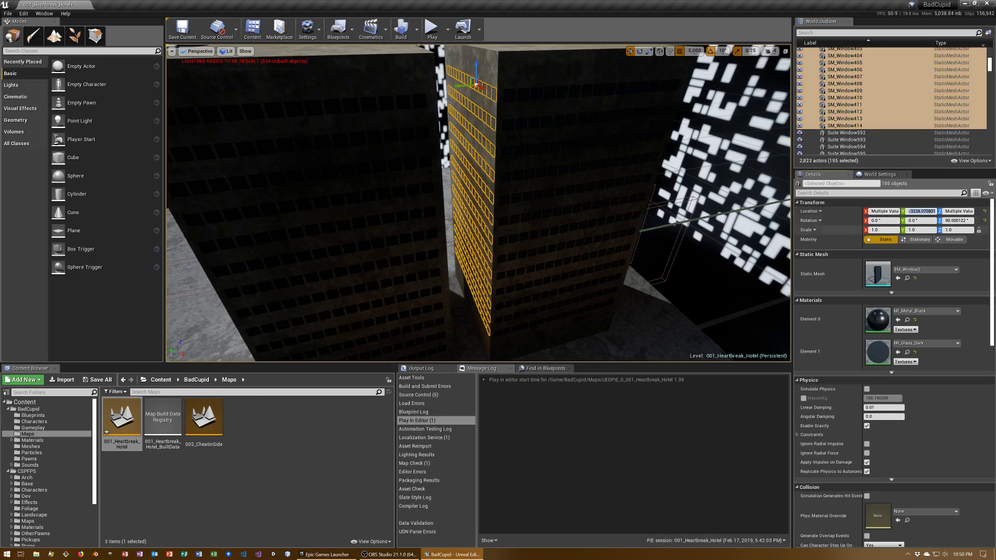
{"action": "right_click_drag", "start_coordinate": [477, 202], "coordinate": [466, 198]}
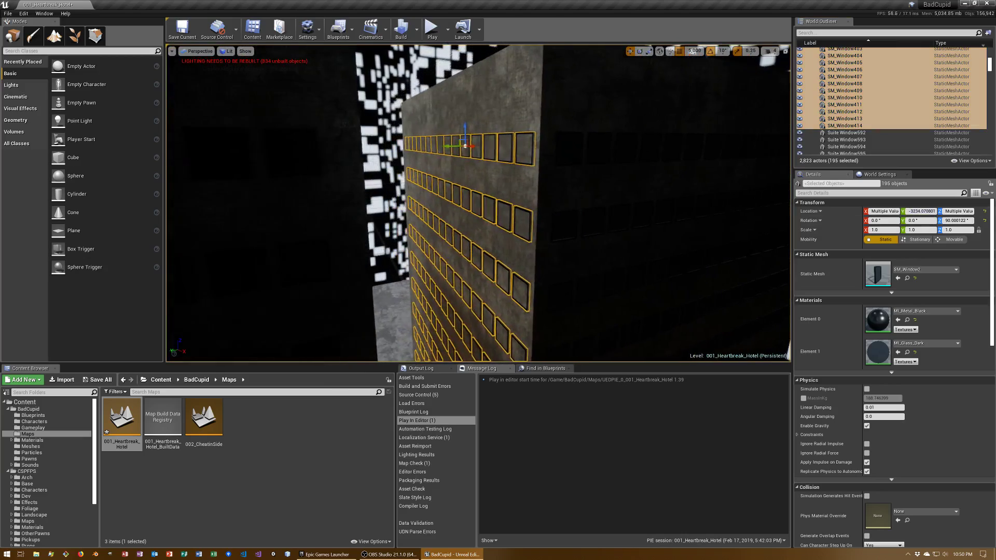
{"action": "left_click", "coordinate": [931, 212]}
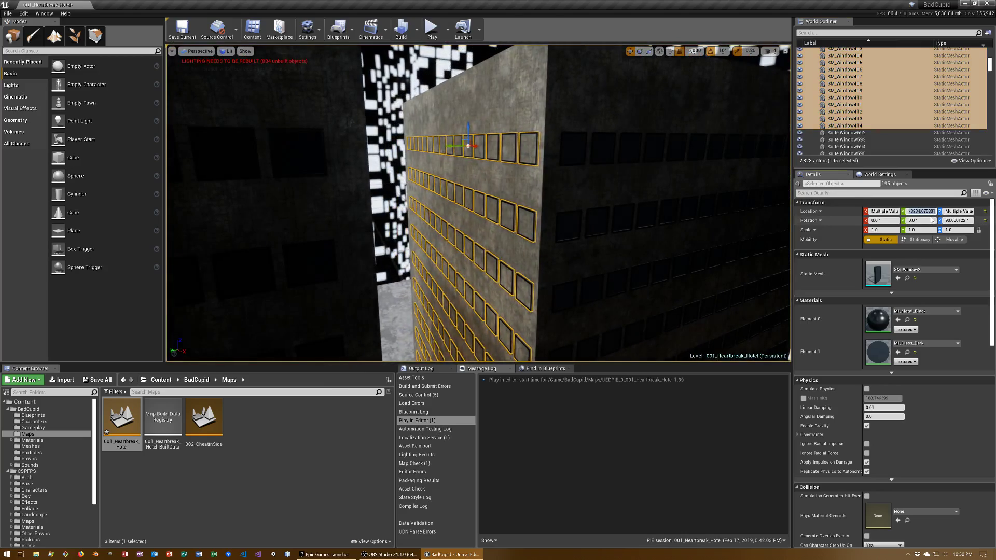
{"action": "type", "text": "+-3229.070801"}
{"action": "key", "text": "Return"}
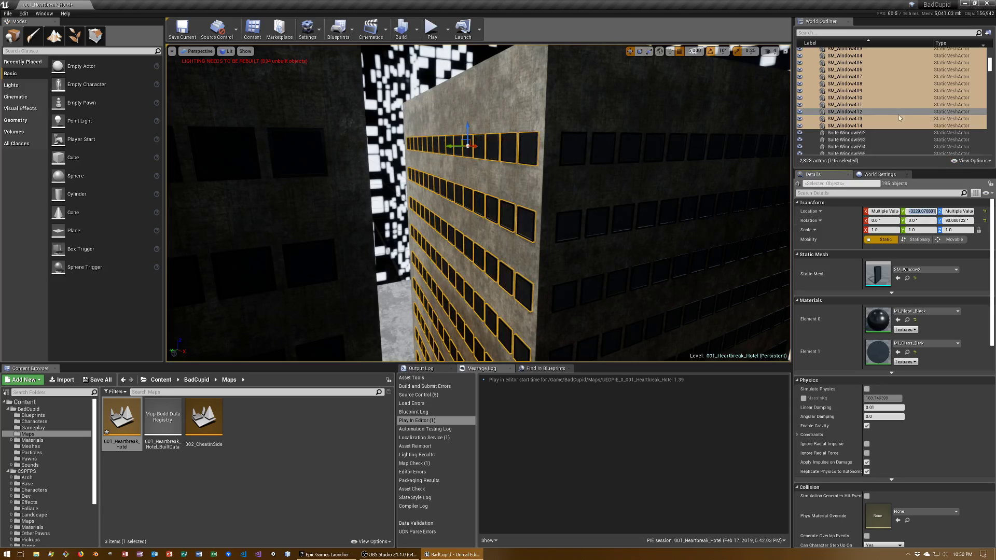
Inspect facade windows Suite Window1176, 966 and 981 to see which tower they belong to.
{"action": "left_click", "coordinate": [577, 150]}
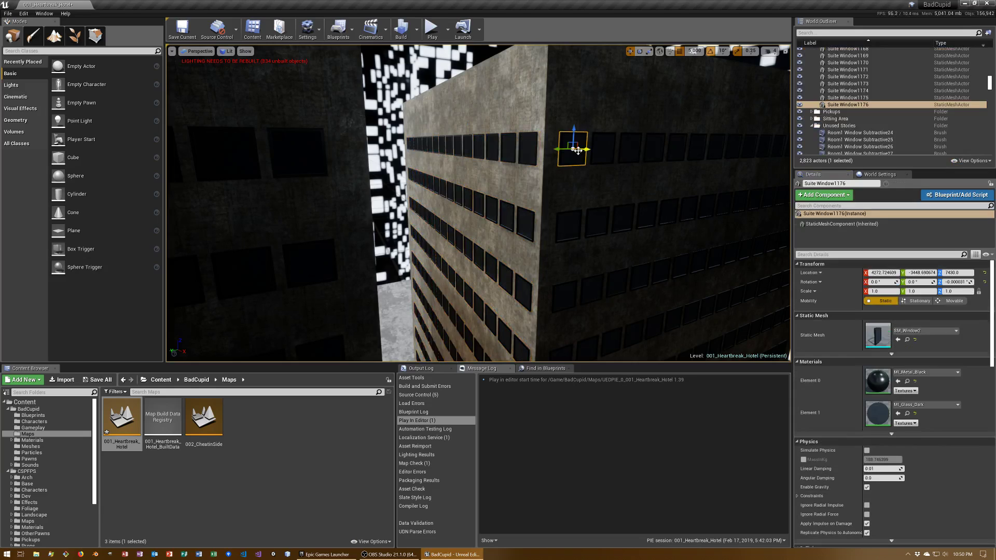
{"action": "right_click", "coordinate": [841, 104]}
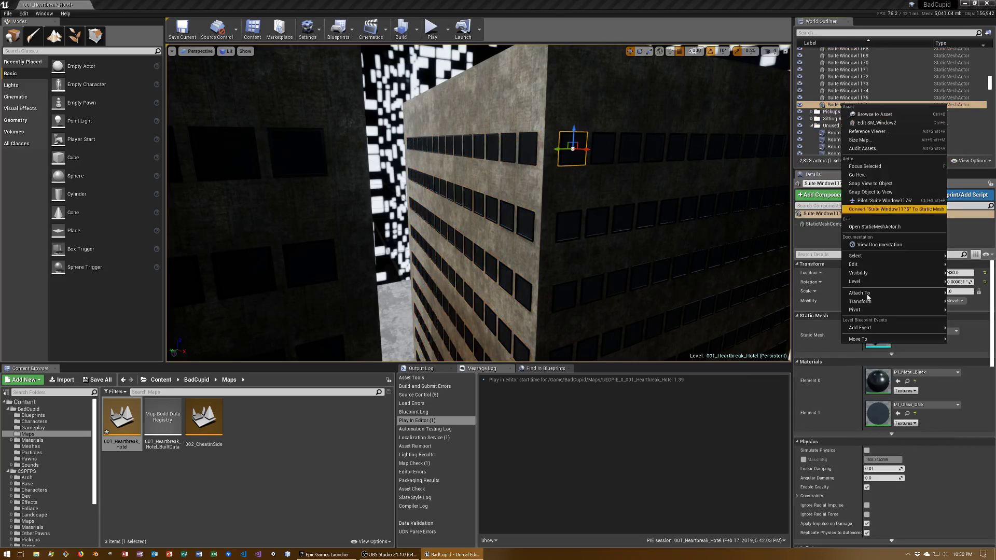
{"action": "mouse_move", "coordinate": [871, 342]}
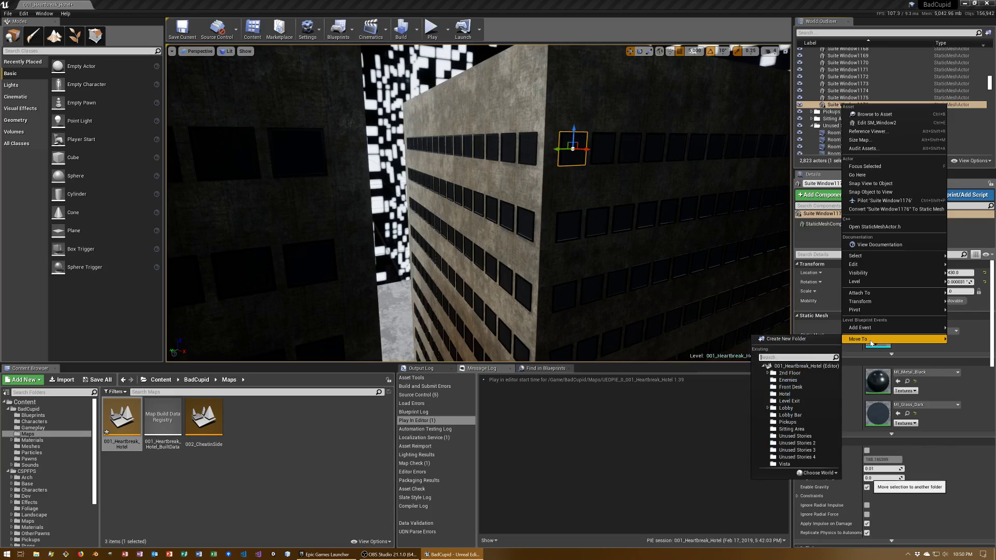
{"action": "right_click_drag", "start_coordinate": [570, 234], "coordinate": [571, 233]}
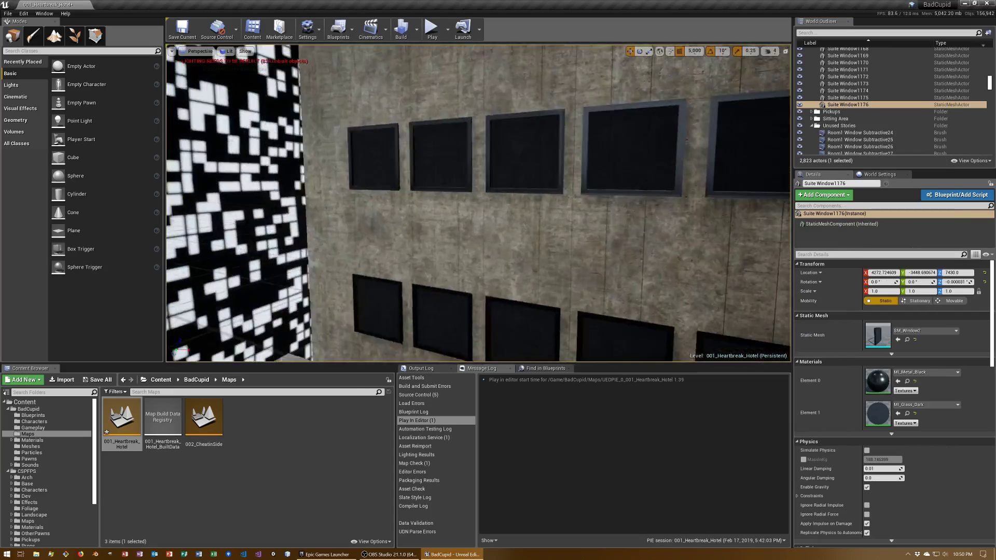
{"action": "right_click_drag", "start_coordinate": [700, 194], "coordinate": [699, 194]}
{"action": "left_click", "coordinate": [700, 194]}
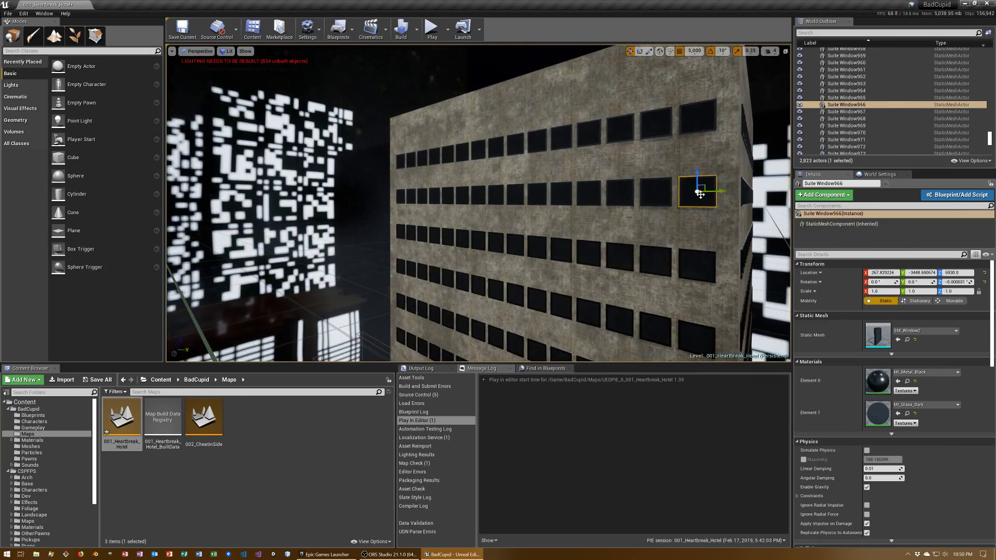
{"action": "right_click", "coordinate": [841, 105]}
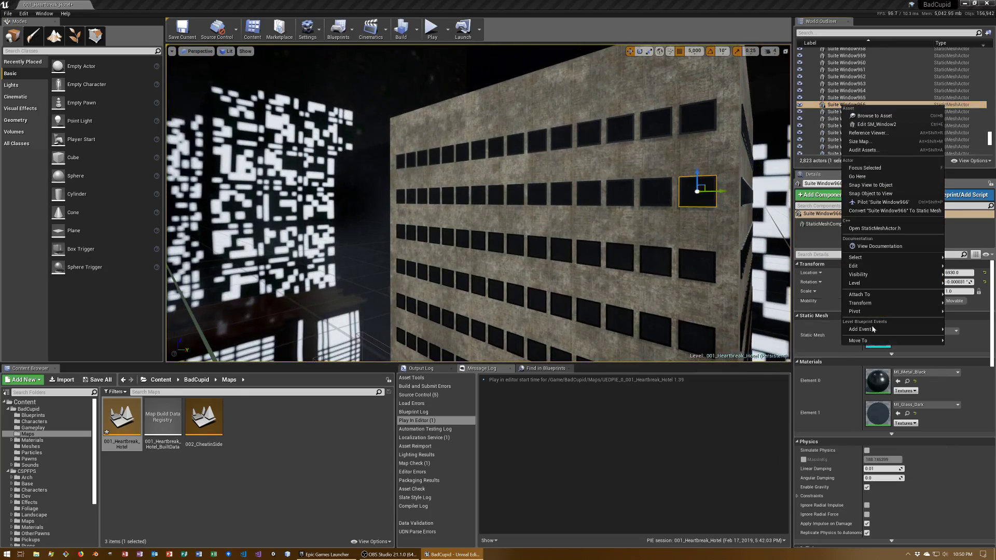
{"action": "right_click_drag", "start_coordinate": [570, 233], "coordinate": [570, 234]}
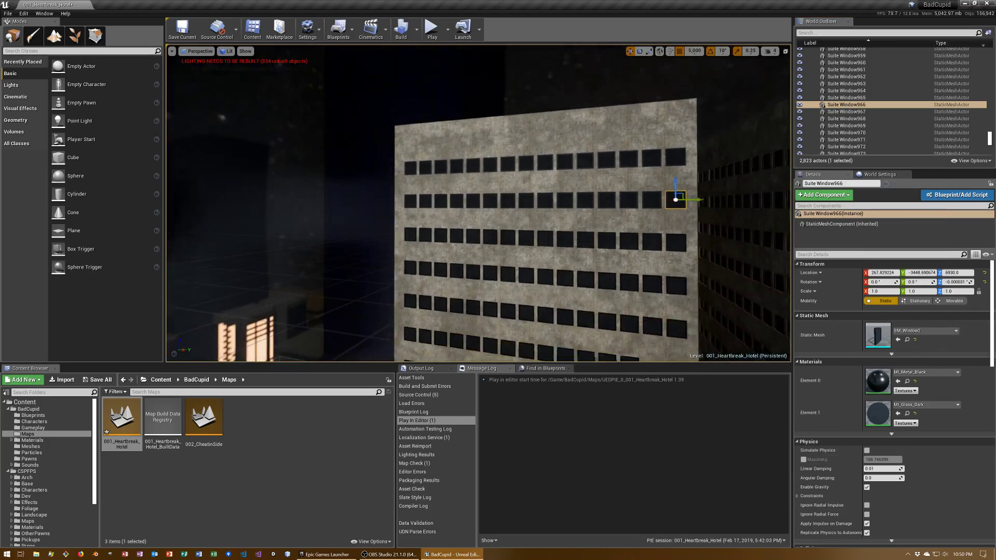
{"action": "right_click_drag", "start_coordinate": [570, 145], "coordinate": [570, 144]}
{"action": "left_click", "coordinate": [615, 103]}
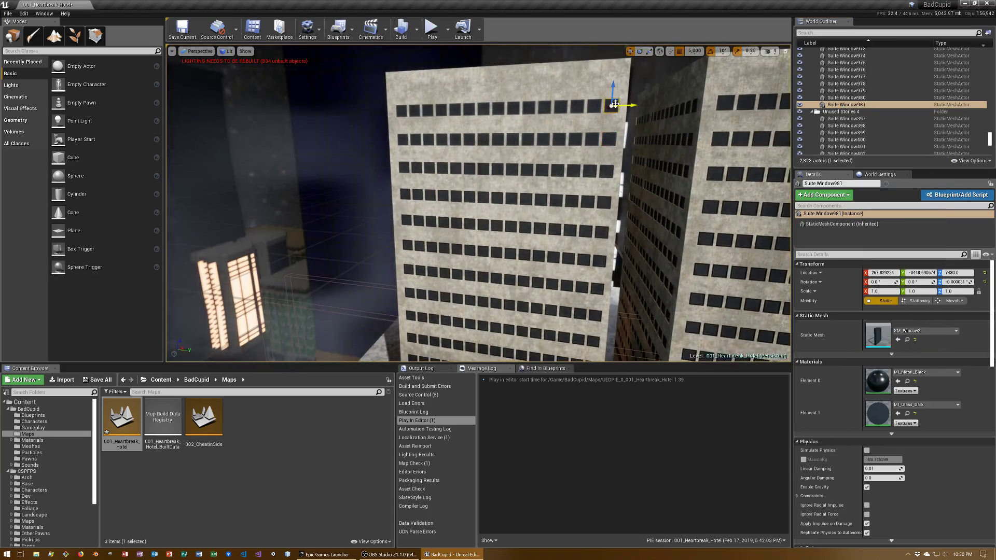
{"action": "right_click_drag", "start_coordinate": [615, 104], "coordinate": [615, 104]}
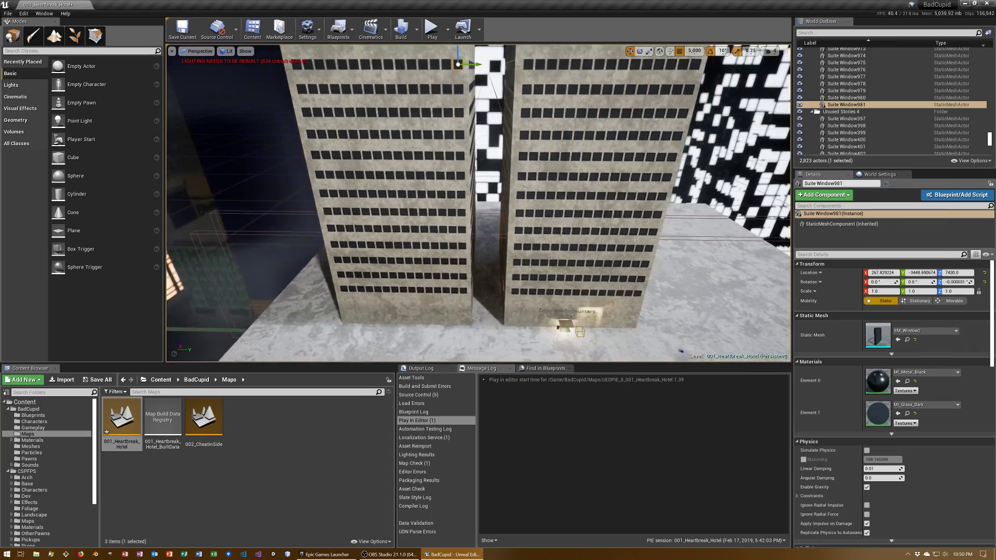
Pick Suite Window787 on the left tower as the range start and scroll down to Suite Window981.
{"action": "left_click", "coordinate": [680, 77]}
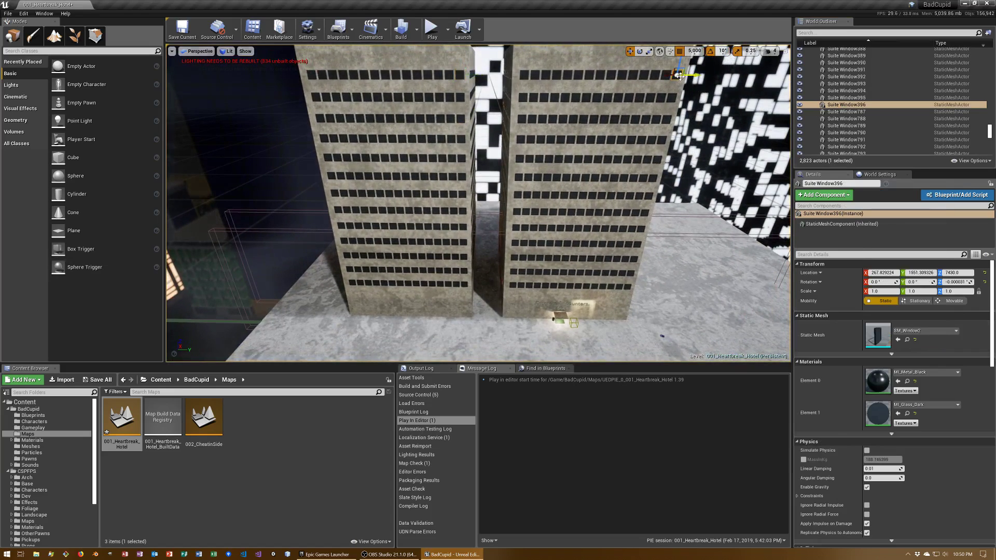
{"action": "left_click", "coordinate": [857, 112]}
{"action": "scroll", "coordinate": [871, 127], "scroll_direction": "down", "scroll_amount": 5}
{"action": "scroll", "coordinate": [878, 136], "scroll_direction": "down", "scroll_amount": 5}
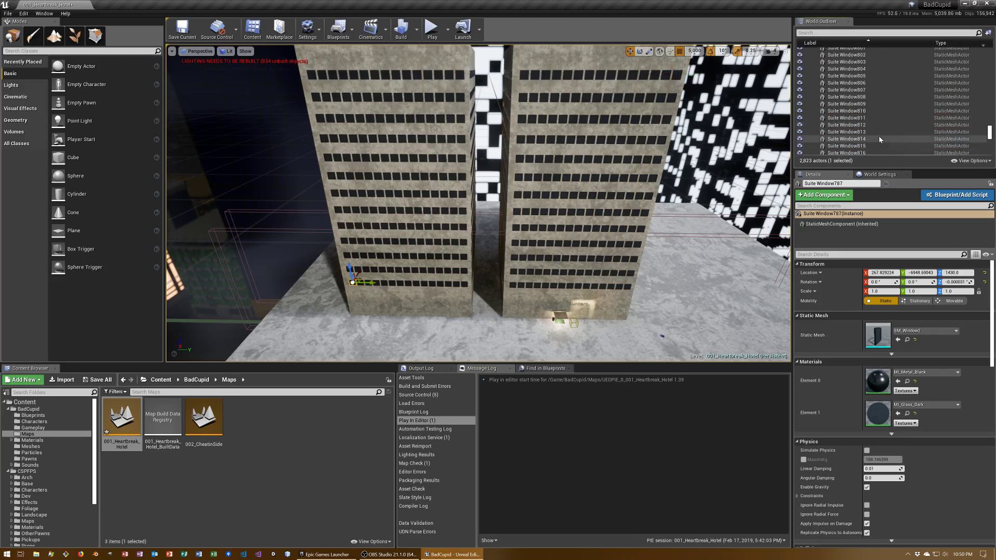
{"action": "scroll", "coordinate": [882, 136], "scroll_direction": "down", "scroll_amount": 5}
{"action": "scroll", "coordinate": [882, 133], "scroll_direction": "down", "scroll_amount": 5}
{"action": "scroll", "coordinate": [882, 130], "scroll_direction": "down", "scroll_amount": 5}
{"action": "scroll", "coordinate": [882, 127], "scroll_direction": "down", "scroll_amount": 5}
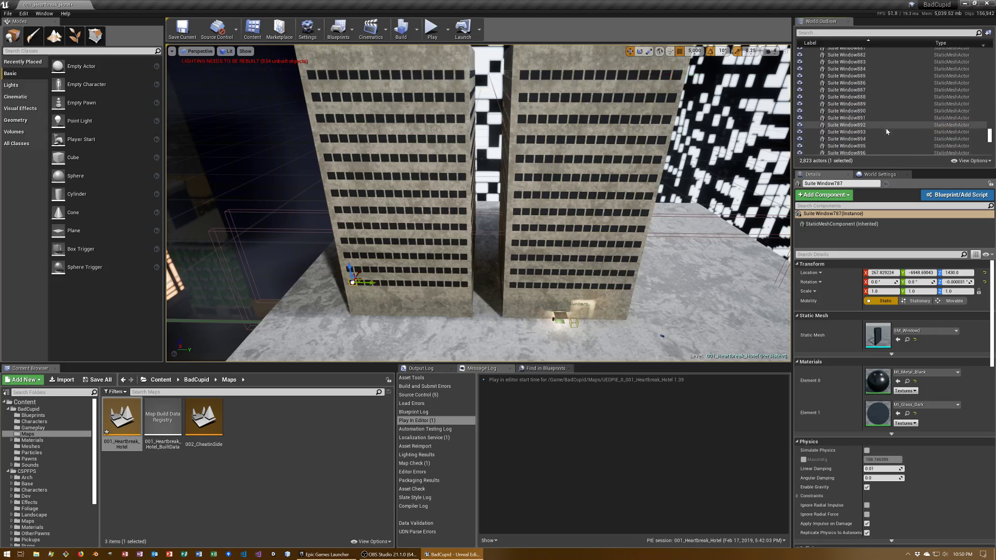
{"action": "scroll", "coordinate": [886, 129], "scroll_direction": "down", "scroll_amount": 5}
{"action": "scroll", "coordinate": [890, 131], "scroll_direction": "down", "scroll_amount": 5}
{"action": "scroll", "coordinate": [891, 131], "scroll_direction": "down", "scroll_amount": 5}
{"action": "scroll", "coordinate": [891, 129], "scroll_direction": "down", "scroll_amount": 5}
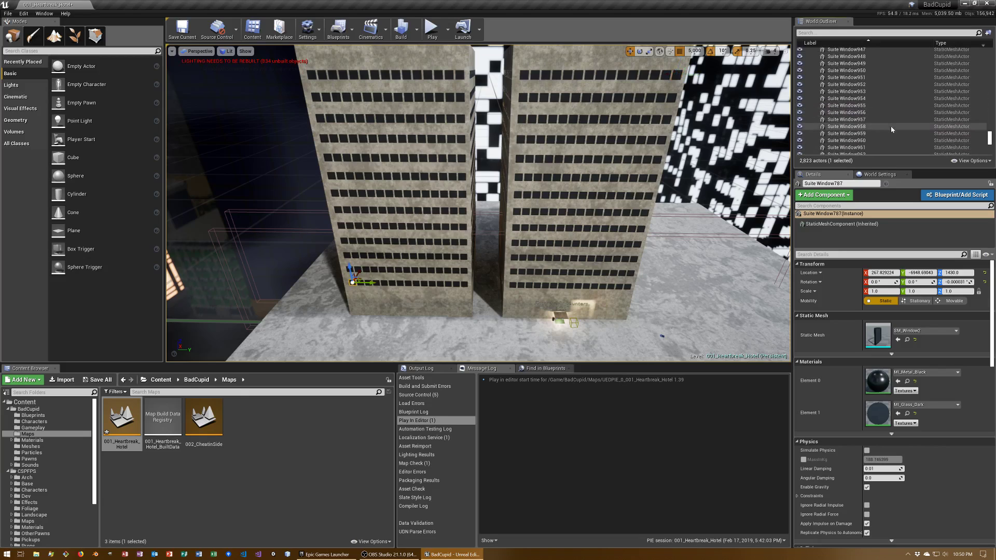
{"action": "scroll", "coordinate": [889, 128], "scroll_direction": "down", "scroll_amount": 5}
{"action": "scroll", "coordinate": [890, 127], "scroll_direction": "down", "scroll_amount": 5}
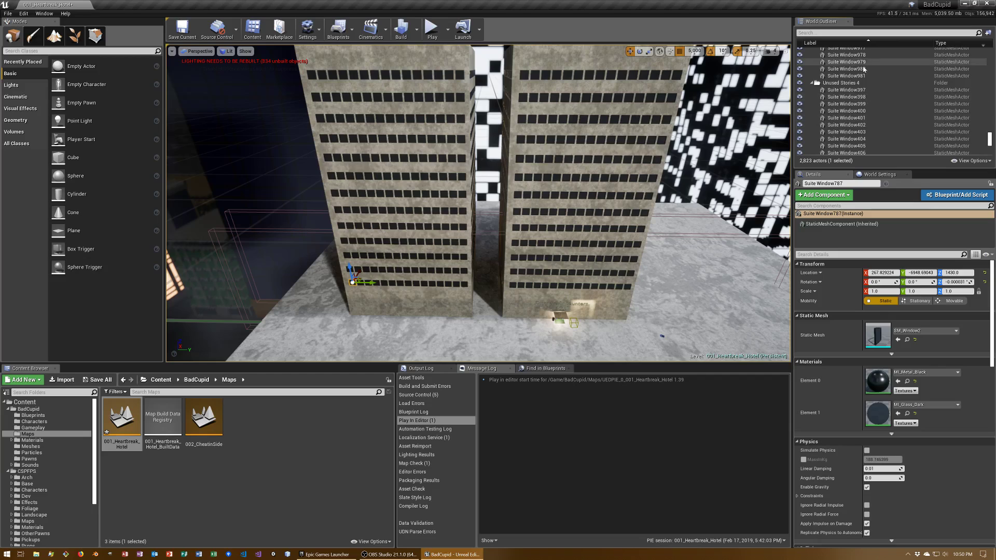
Select Suite Window787 through 981 and move them into the Other Buildings folder.
{"action": "left_click", "coordinate": [864, 77], "text": "shift"}
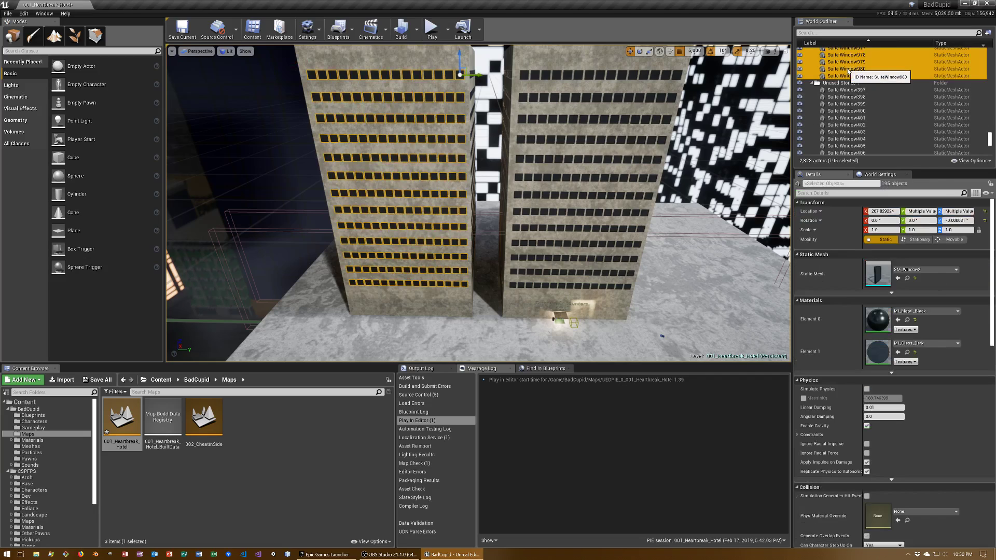
{"action": "right_click", "coordinate": [848, 71]}
{"action": "mouse_move", "coordinate": [880, 286]}
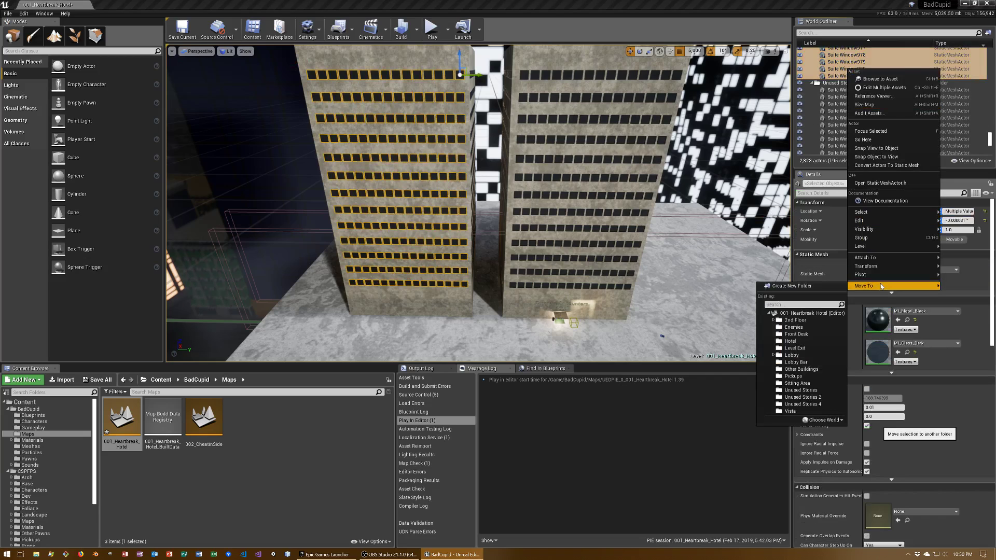
{"action": "left_click", "coordinate": [809, 372]}
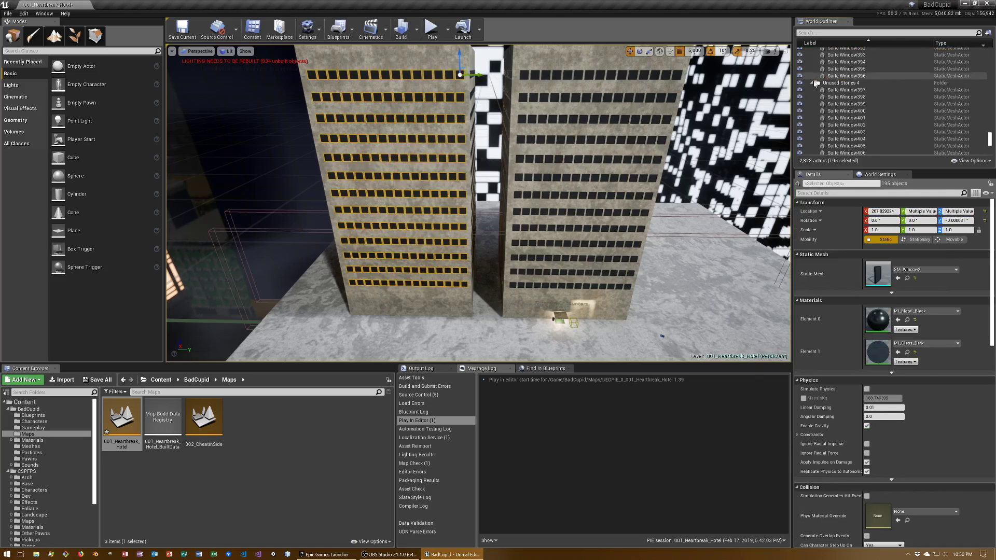
Collapse the Unused Stories 4 folder and scroll back up the Outliner.
{"action": "left_click", "coordinate": [811, 83]}
{"action": "scroll", "coordinate": [846, 127], "scroll_direction": "up", "scroll_amount": 5}
{"action": "scroll", "coordinate": [876, 135], "scroll_direction": "up", "scroll_amount": 5}
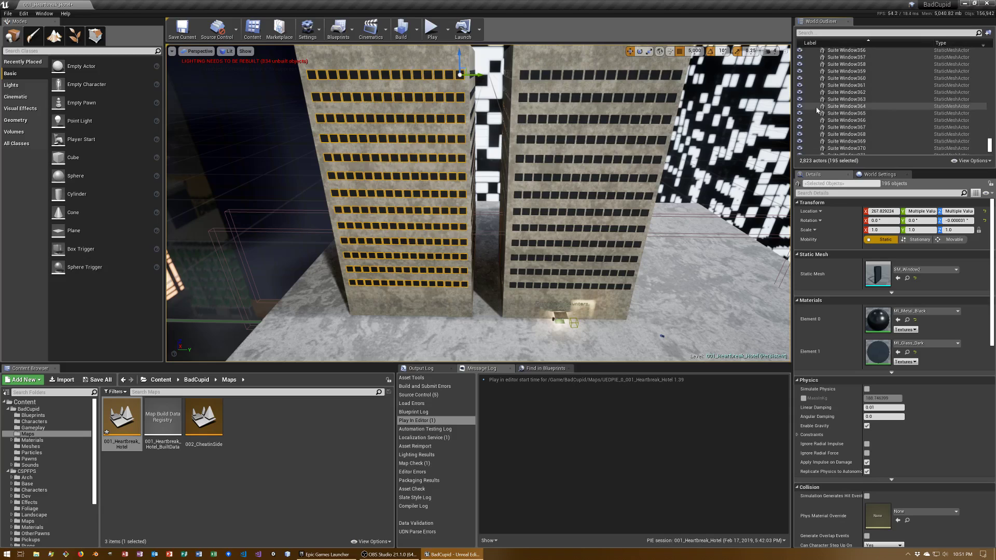
{"action": "scroll", "coordinate": [903, 142], "scroll_direction": "up", "scroll_amount": 5}
{"action": "scroll", "coordinate": [930, 150], "scroll_direction": "up", "scroll_amount": 5}
{"action": "left_click_drag", "start_coordinate": [989, 143], "coordinate": [989, 54]}
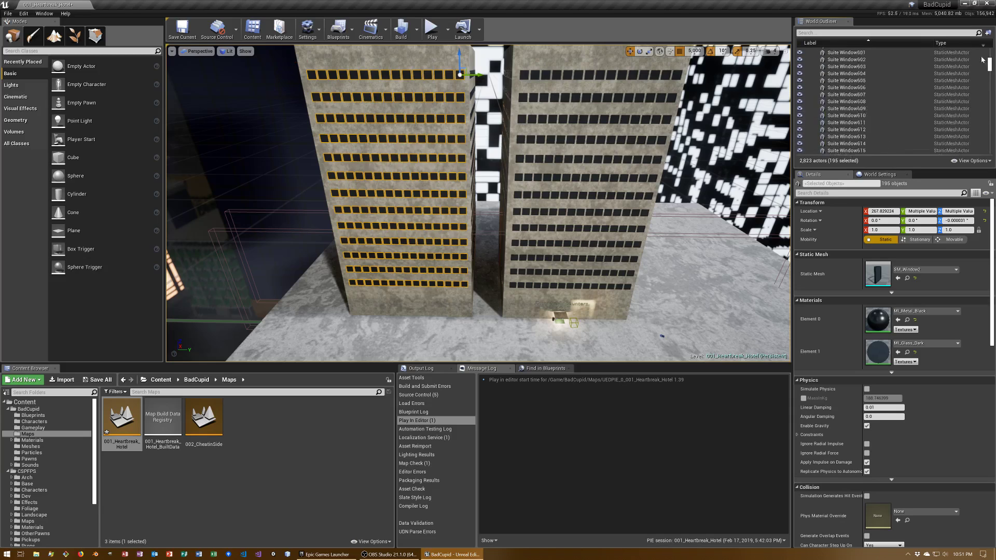
Select all actors in the Other Buildings folder and frame them in the viewport.
{"action": "right_click", "coordinate": [829, 114]}
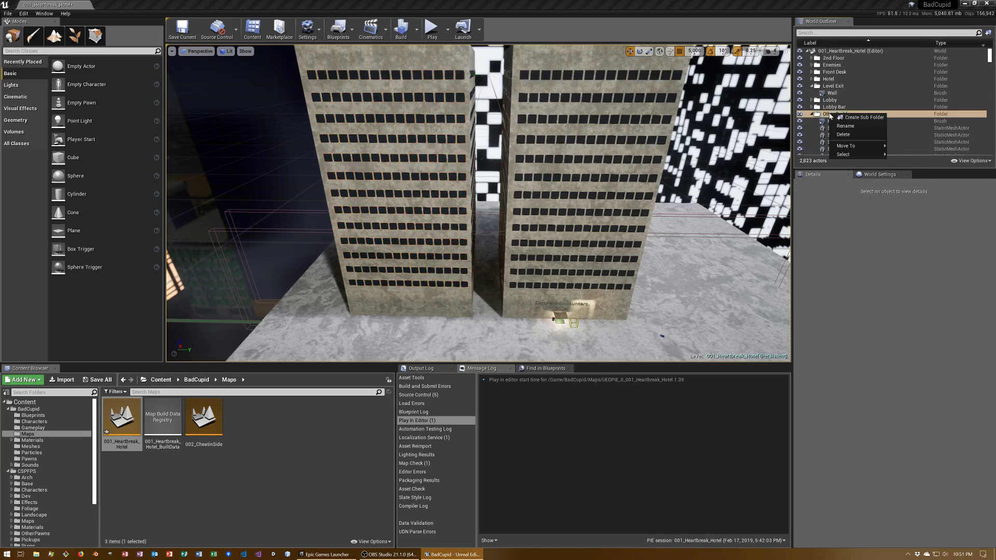
{"action": "mouse_move", "coordinate": [852, 154]}
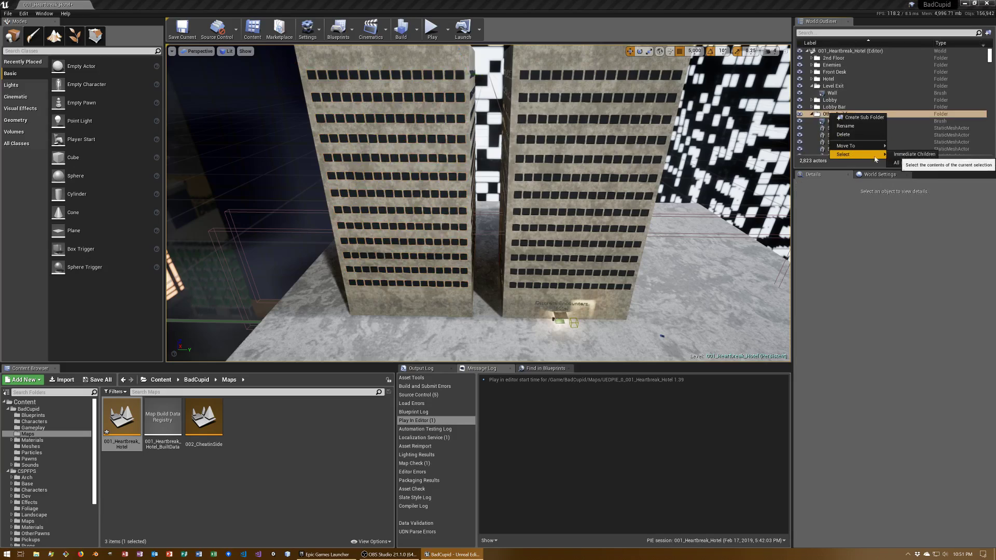
{"action": "left_click", "coordinate": [915, 169]}
{"action": "key", "text": "f"}
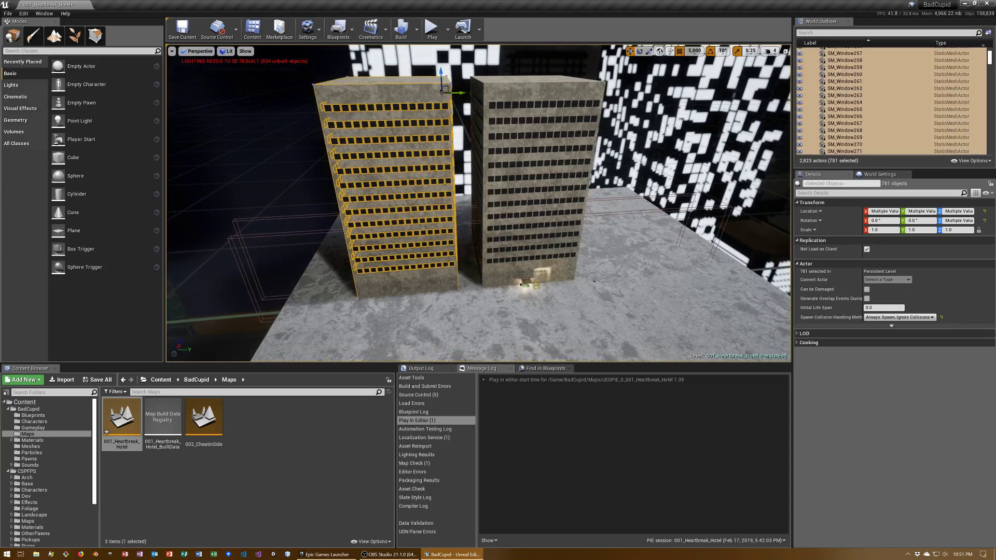
With grid snap at 100, duplicate the tower and windows and drag the copy to the empty lot.
{"action": "left_click", "coordinate": [721, 52]}
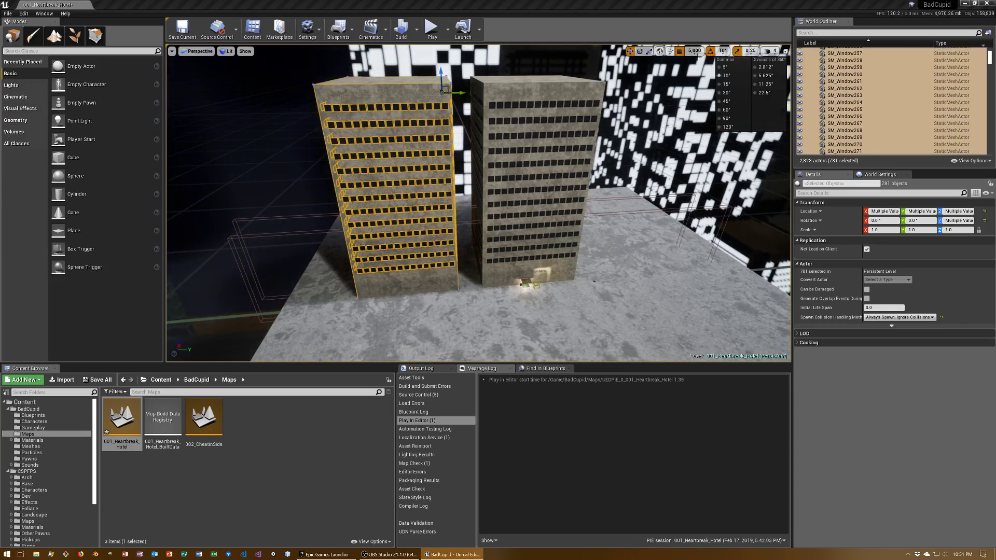
{"action": "left_click", "coordinate": [694, 51]}
{"action": "left_click", "coordinate": [697, 101]}
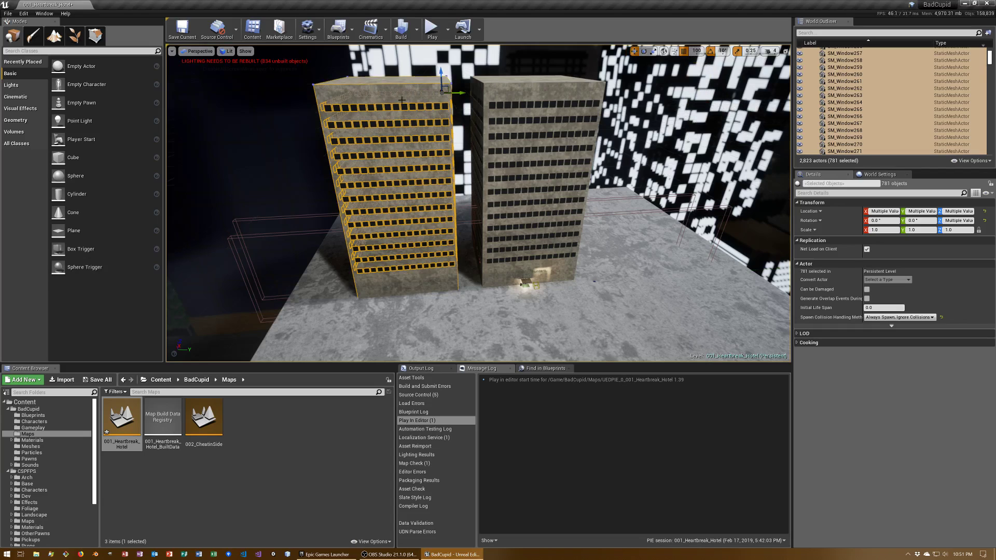
{"action": "left_click_drag", "start_coordinate": [458, 93], "coordinate": [371, 100]}
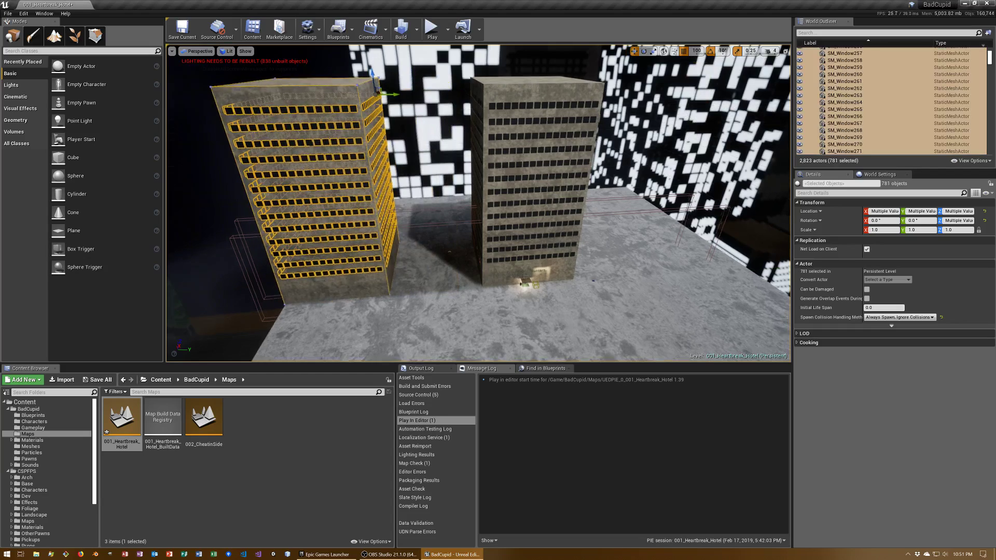
{"action": "right_click_drag", "start_coordinate": [370, 99], "coordinate": [358, 104]}
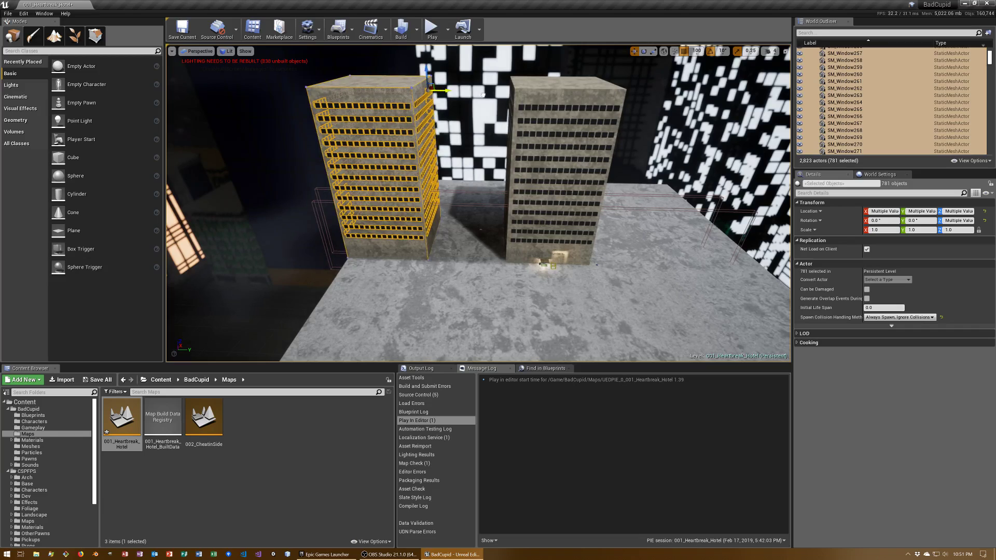
{"action": "key", "text": "ctrl+w"}
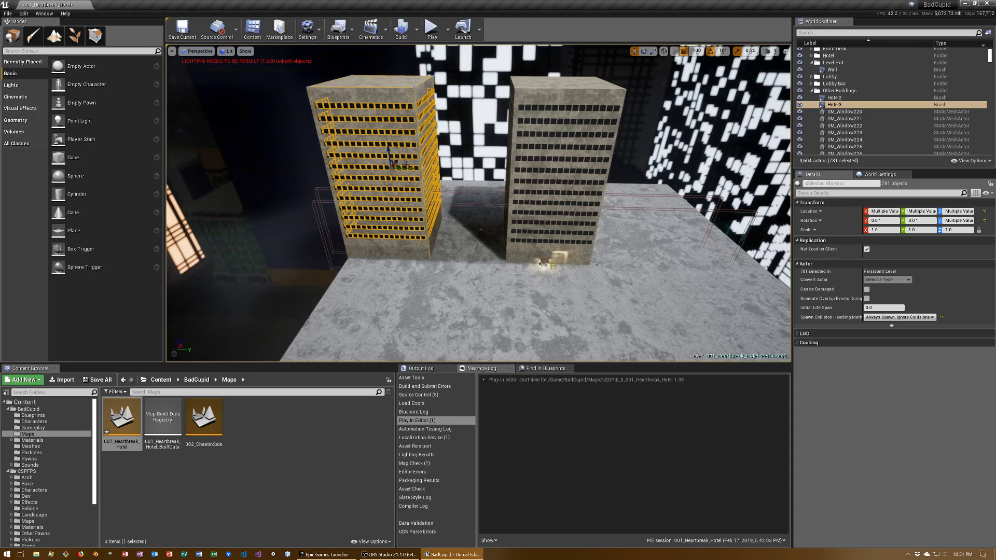
{"action": "left_click_drag", "start_coordinate": [436, 172], "coordinate": [777, 173]}
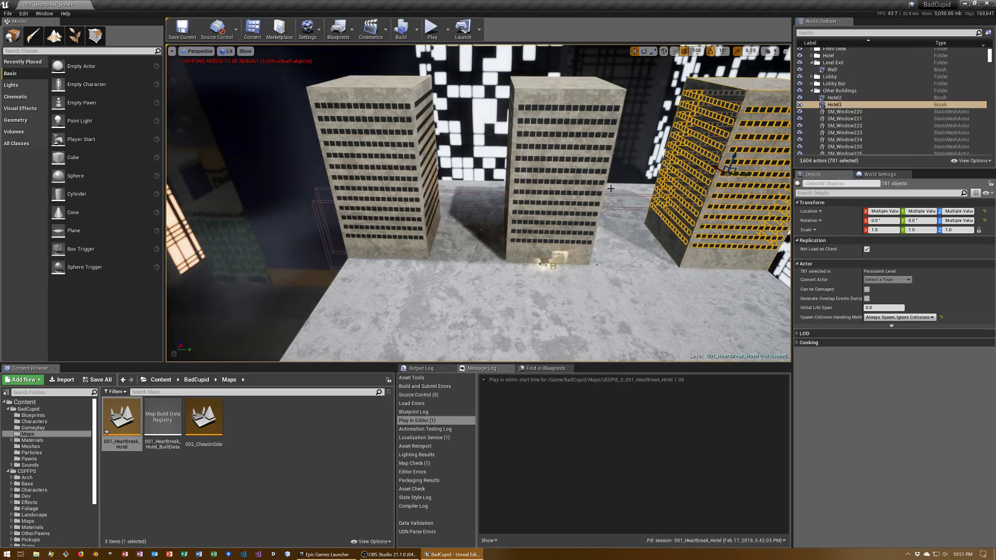
{"action": "right_click_drag", "start_coordinate": [610, 188], "coordinate": [610, 189]}
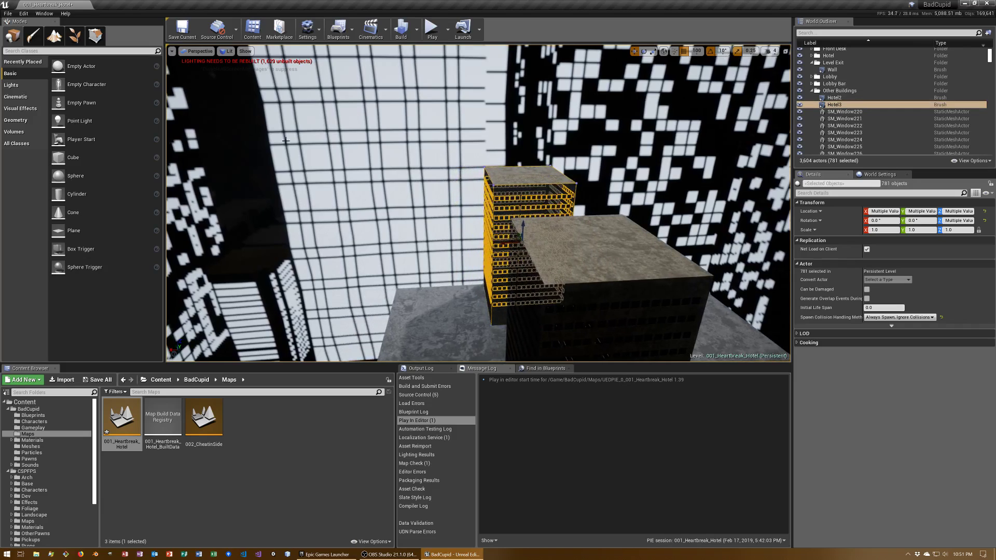
Move Hotel3 and its windows into a new folder named Other Building 2.
{"action": "right_click", "coordinate": [834, 105]}
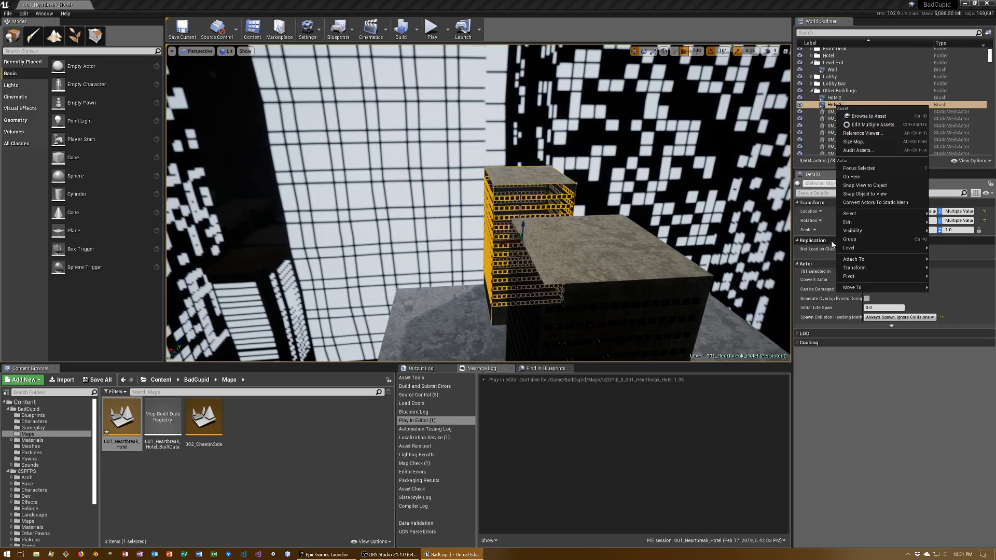
{"action": "mouse_move", "coordinate": [856, 287]}
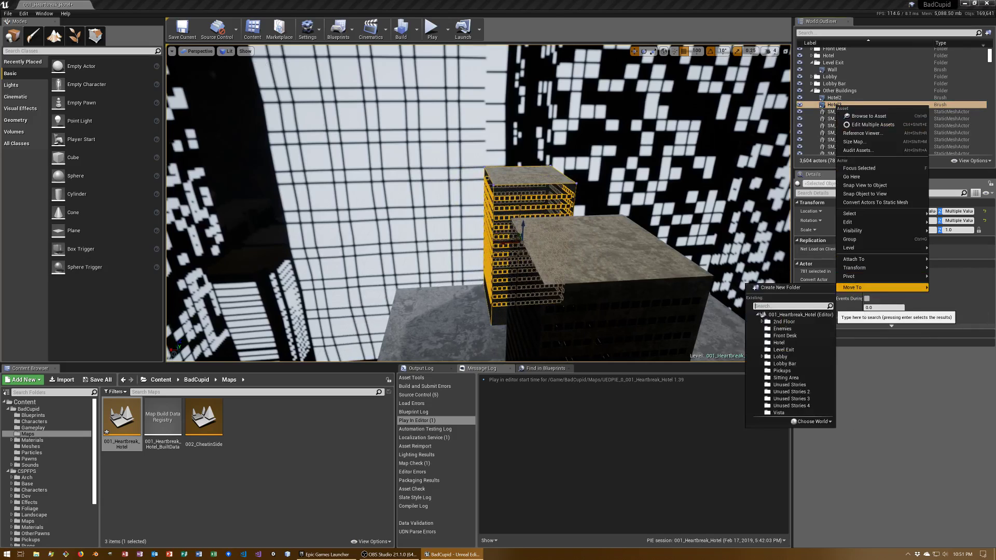
{"action": "left_click", "coordinate": [776, 290]}
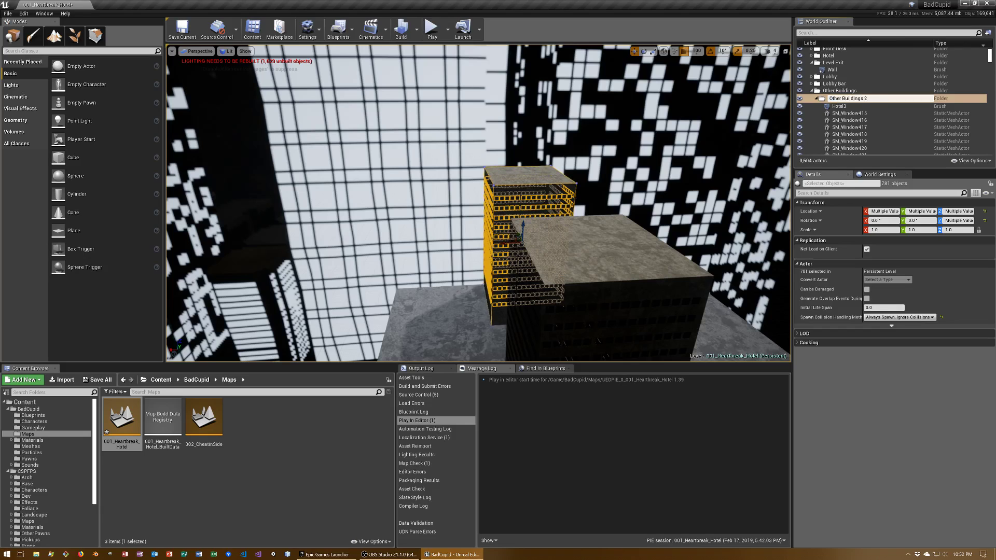
{"action": "key", "text": "Return"}
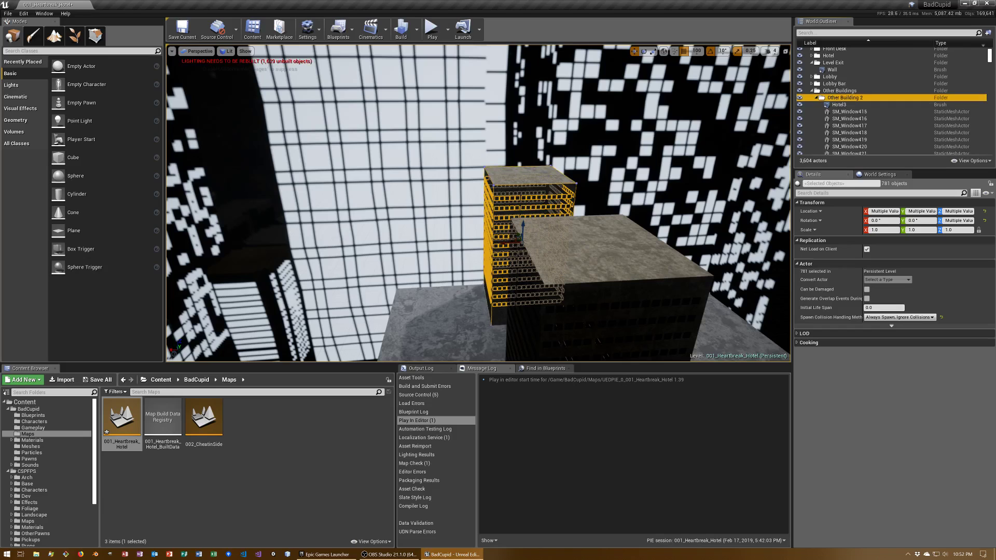
Slide the Hotel4 tower copy further to the right.
{"action": "right_click_drag", "start_coordinate": [517, 174], "coordinate": [517, 218]}
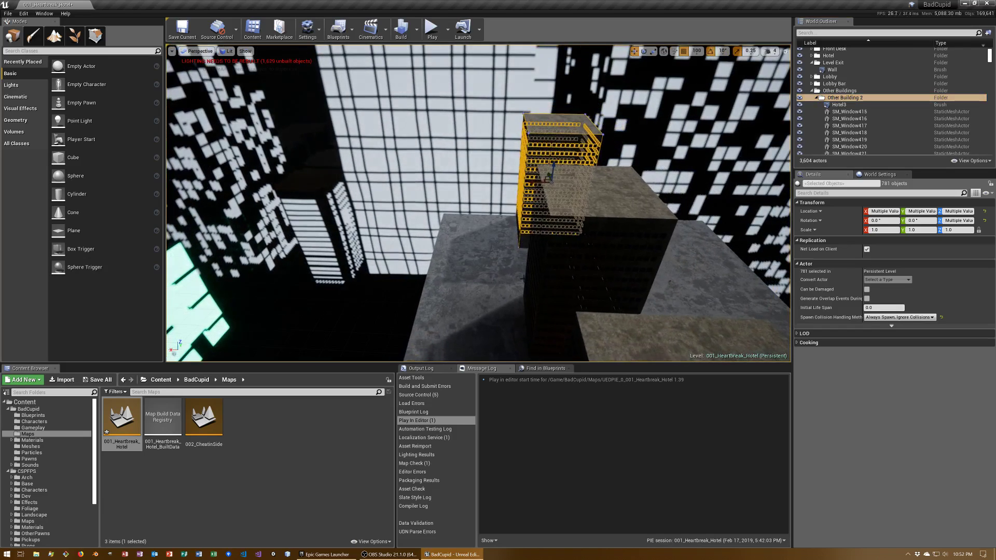
{"action": "right_click_drag", "start_coordinate": [518, 175], "coordinate": [532, 180]}
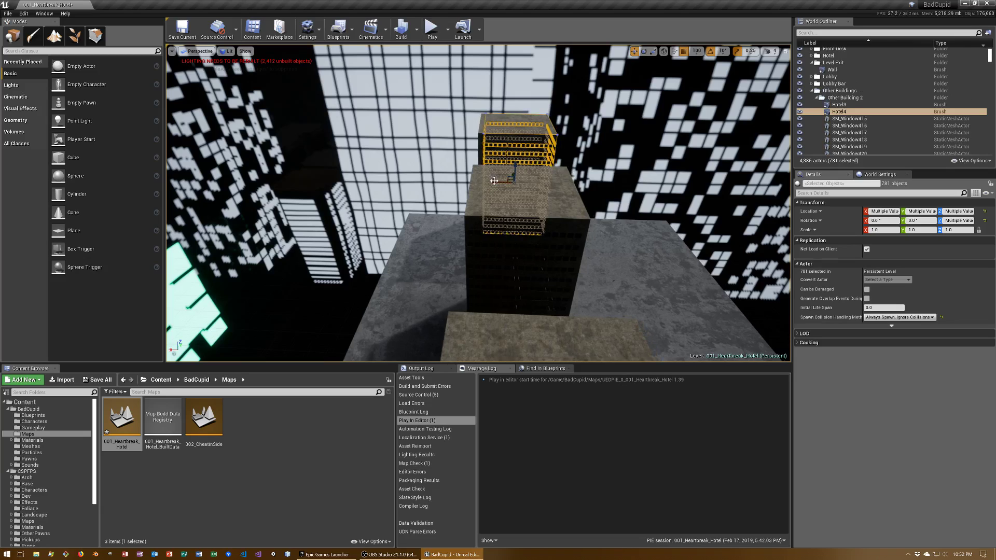
{"action": "left_click_drag", "start_coordinate": [546, 190], "coordinate": [677, 197]}
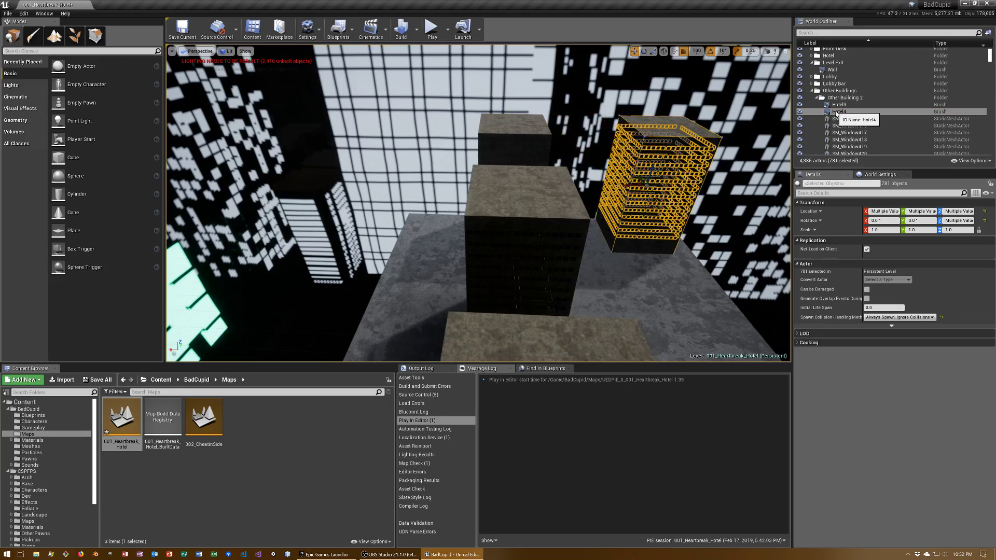
Move Hotel4 and its windows into a new folder named Other Building 3.
{"action": "right_click", "coordinate": [835, 112]}
{"action": "mouse_move", "coordinate": [872, 284]}
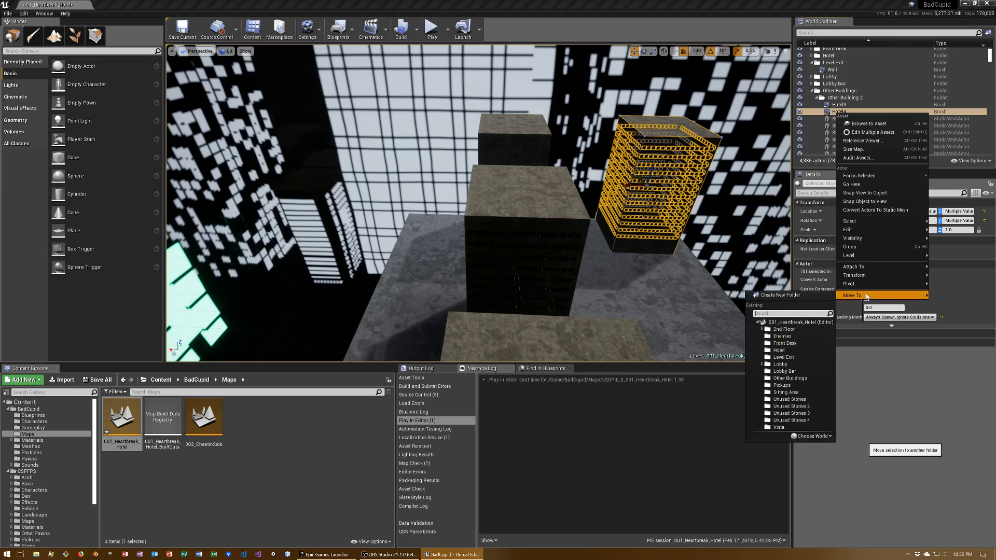
{"action": "left_click", "coordinate": [810, 299]}
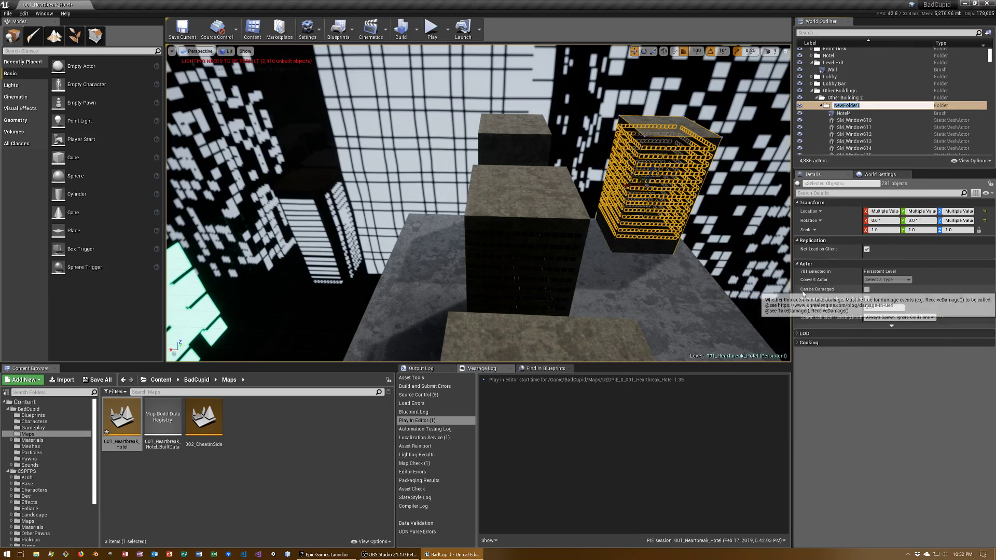
{"action": "type", "text": "0"}
{"action": "type", "text": "Other Building 3"}
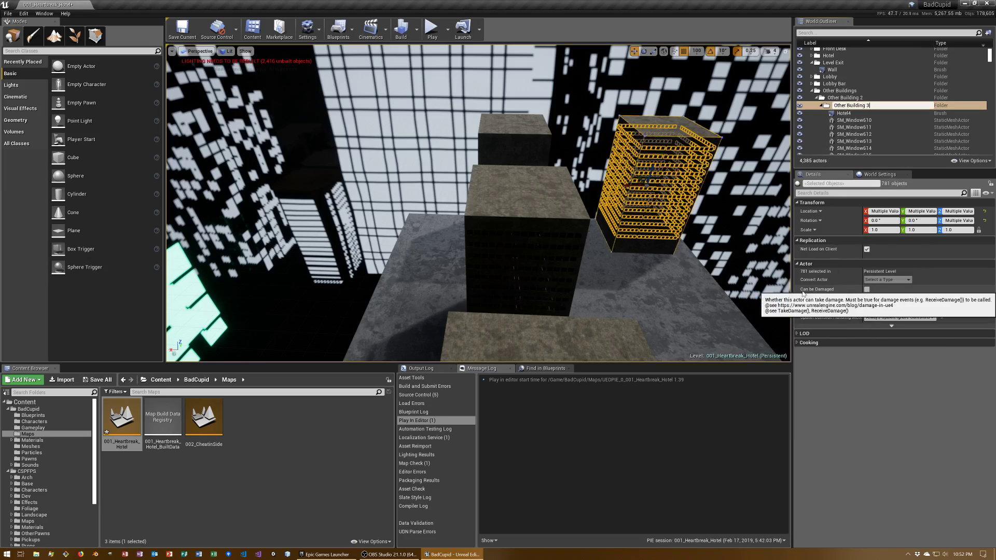
{"action": "key", "text": "Return"}
Duplicate the tower with Ctrl+W and place the Hotel5 copy front, centre-left.
{"action": "right_click_drag", "start_coordinate": [477, 202], "coordinate": [477, 203]}
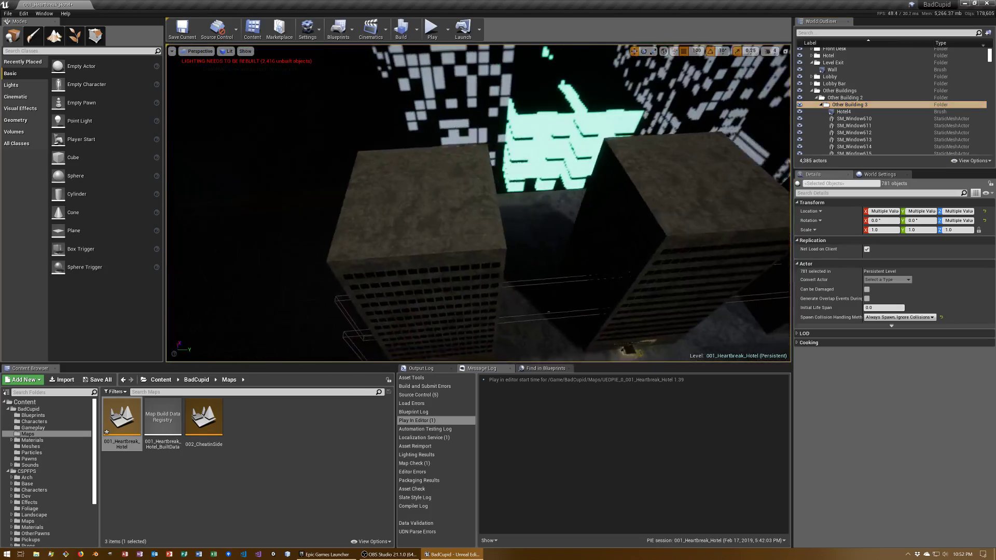
{"action": "right_click_drag", "start_coordinate": [525, 250], "coordinate": [525, 249]}
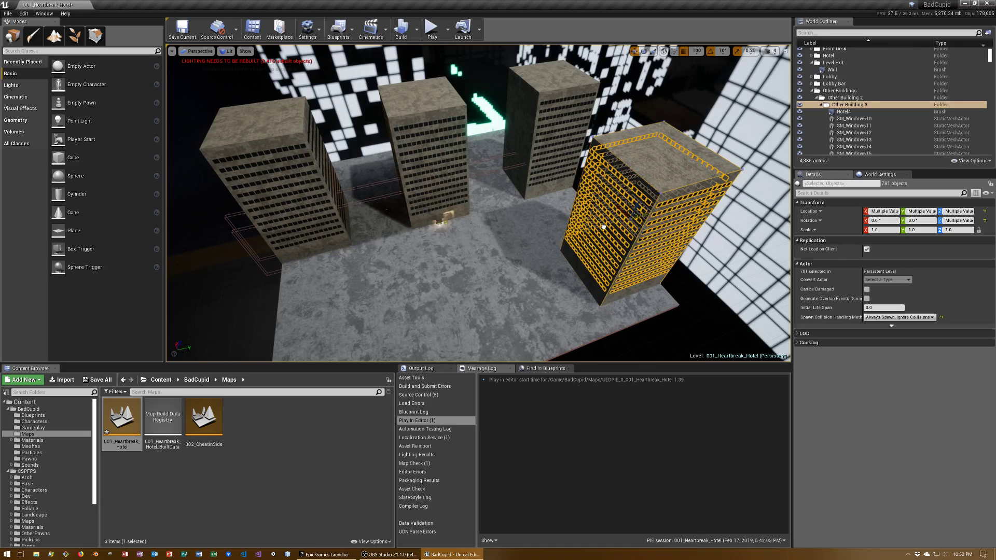
{"action": "key", "text": "ctrl+w"}
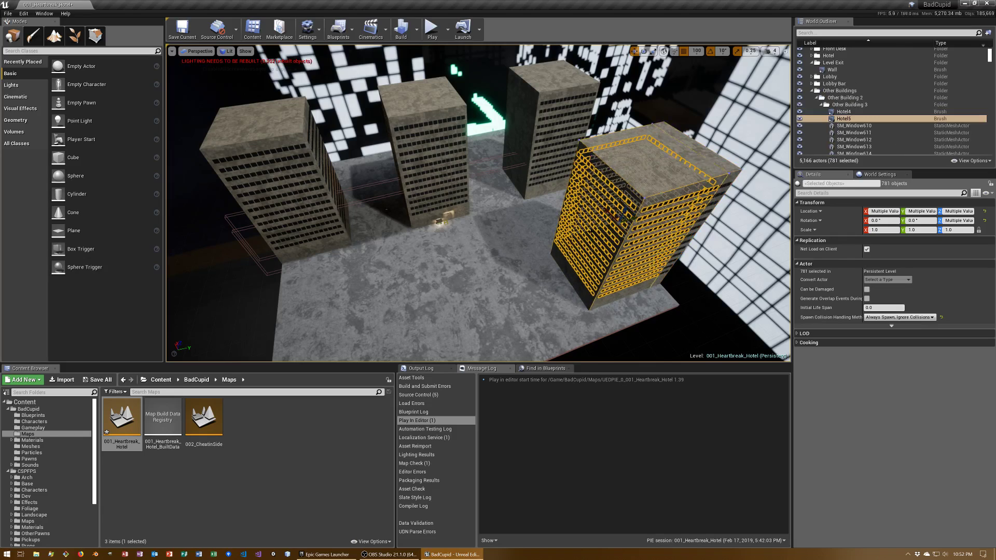
{"action": "left_click_drag", "start_coordinate": [633, 217], "coordinate": [441, 283]}
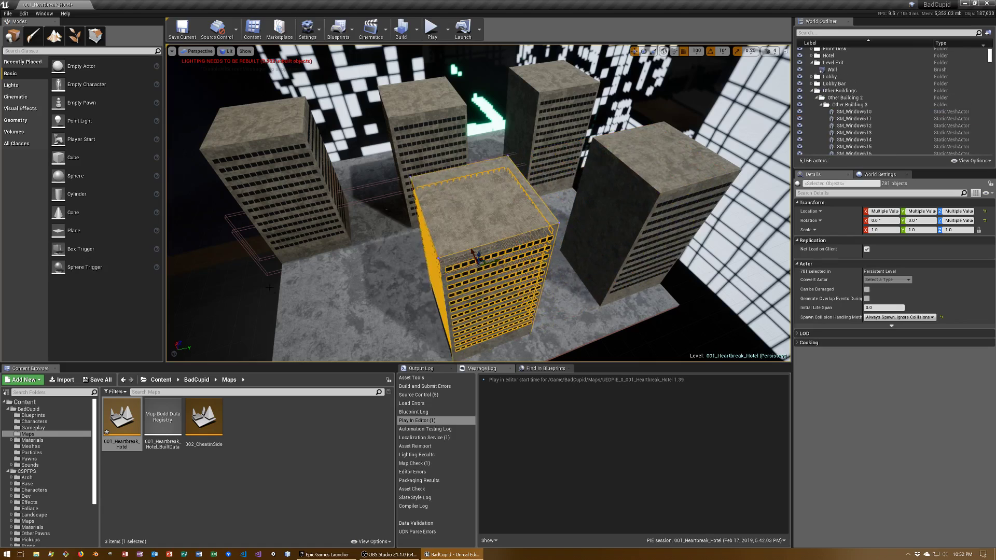
Move Hotel5 and its windows into a new folder named Other Building 4.
{"action": "right_click", "coordinate": [855, 120]}
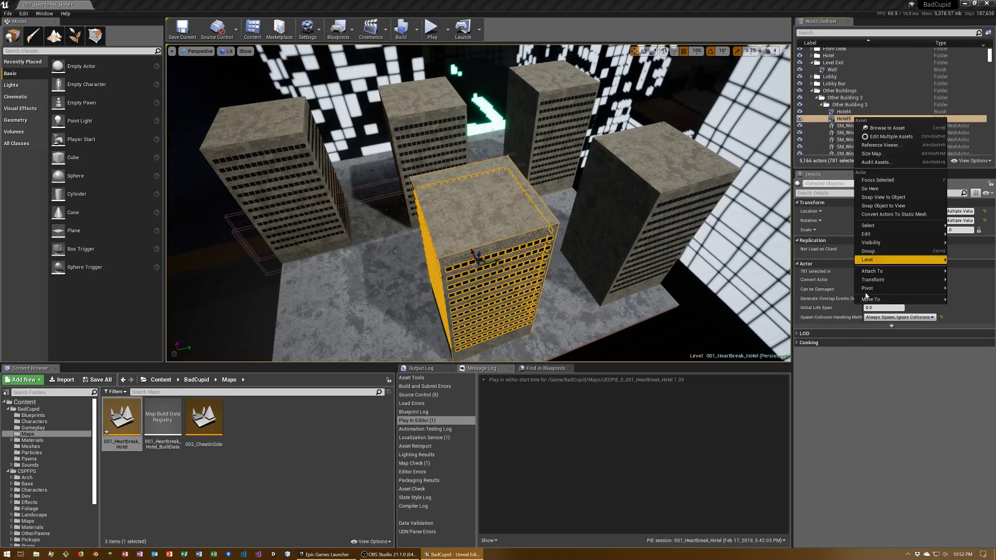
{"action": "mouse_move", "coordinate": [876, 300]}
{"action": "left_click", "coordinate": [789, 301]}
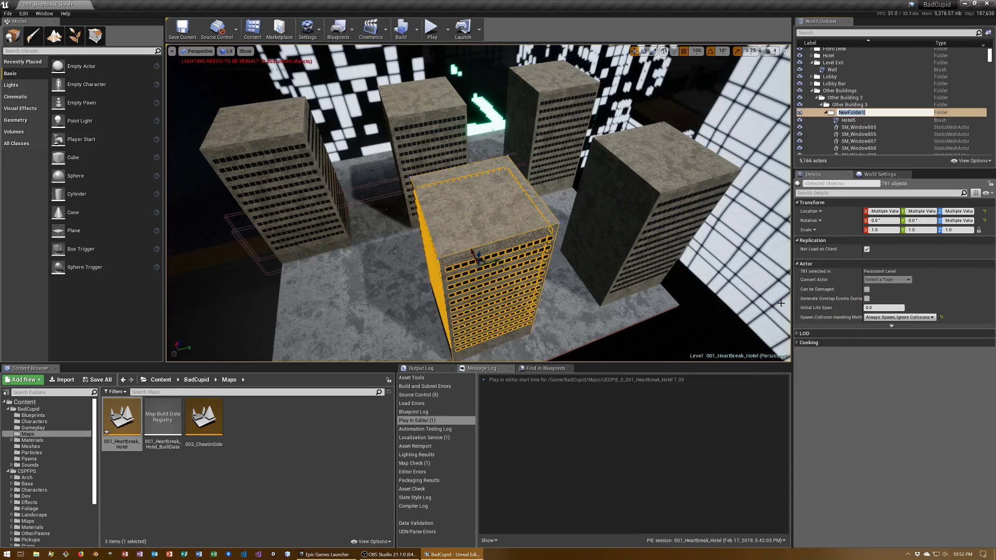
{"action": "type", "text": "Other Building 4"}
{"action": "key", "text": "Return"}
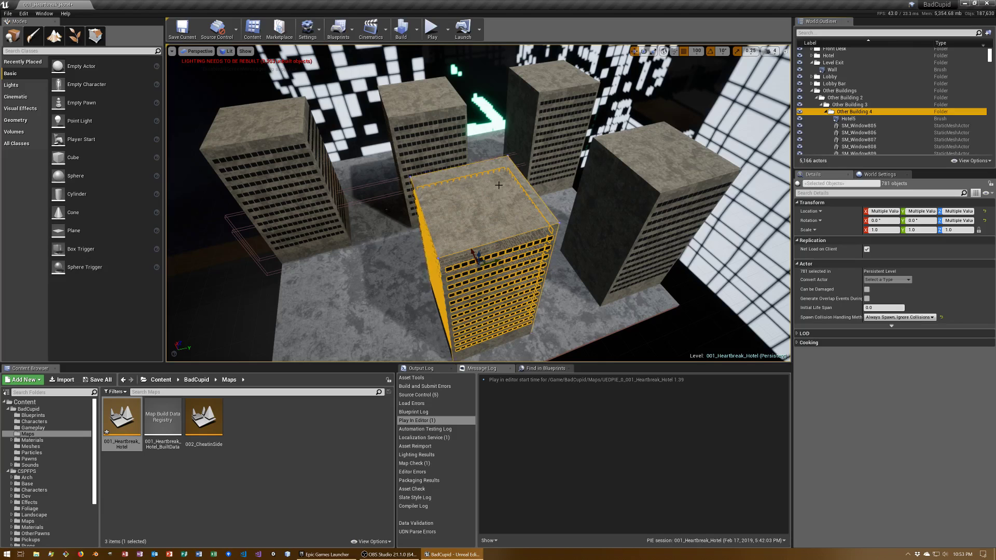
Duplicate the tower and slide the Hotel6 copy further left.
{"action": "right_click_drag", "start_coordinate": [499, 185], "coordinate": [575, 242]}
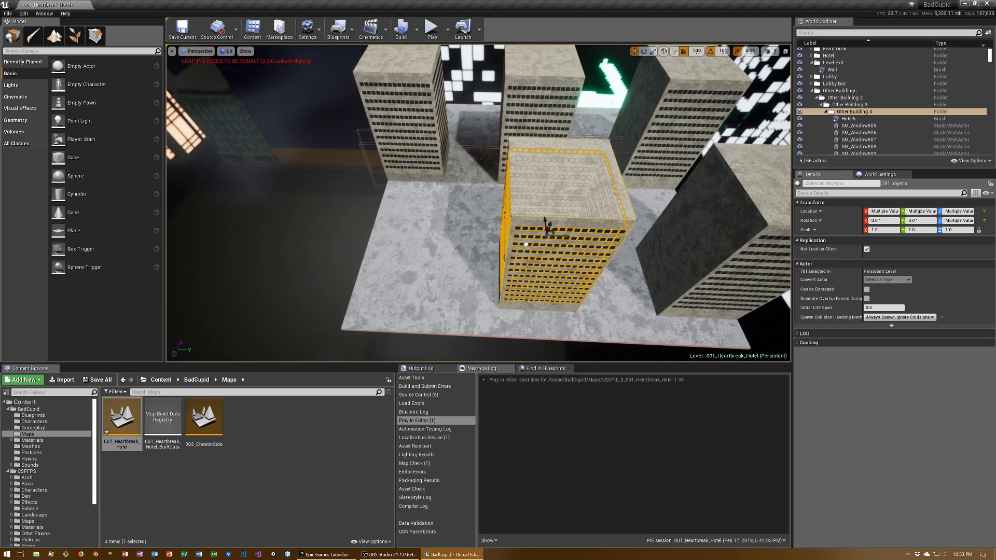
{"action": "key", "text": "ctrl+w"}
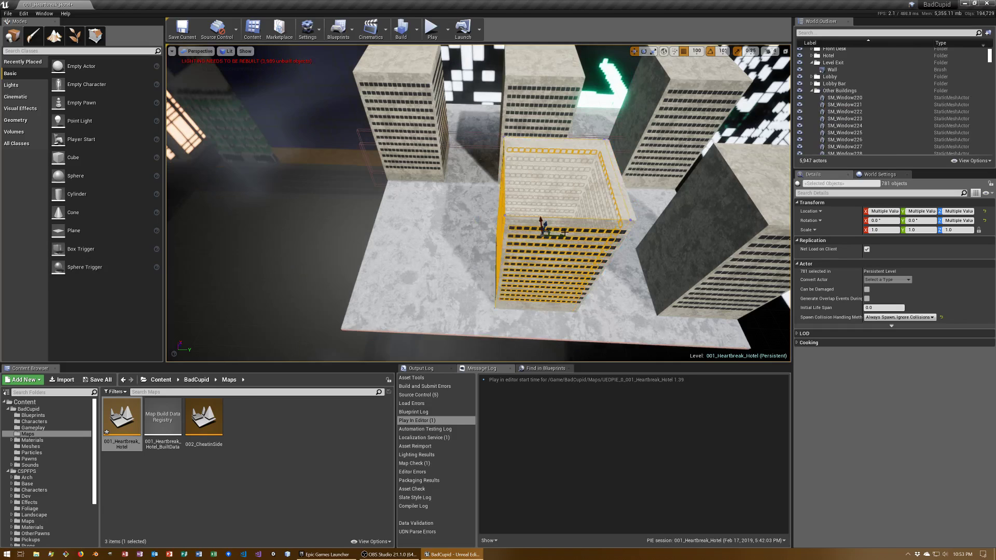
{"action": "left_click_drag", "start_coordinate": [489, 254], "coordinate": [333, 265]}
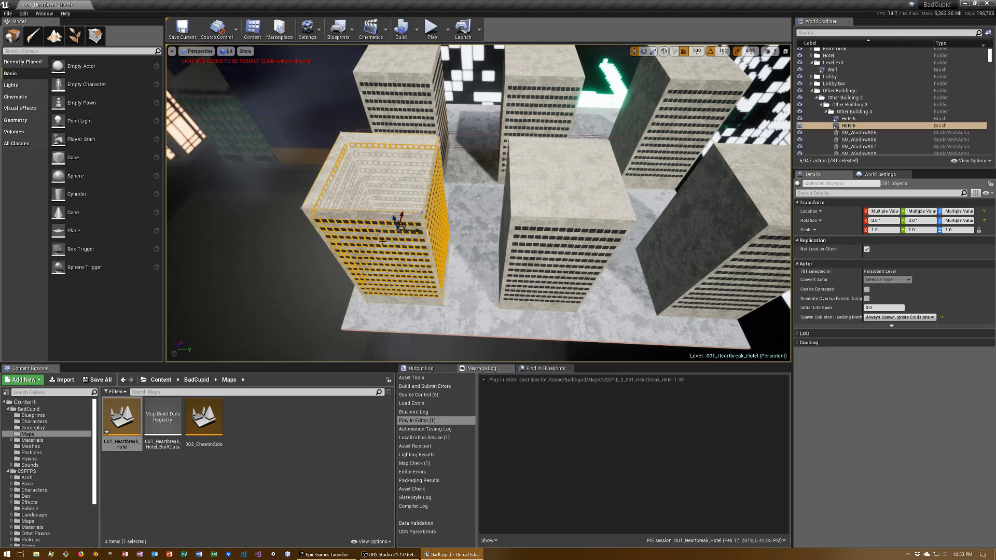
Move Hotel6 and its windows into a new folder named Other Building 5.
{"action": "right_click", "coordinate": [849, 126]}
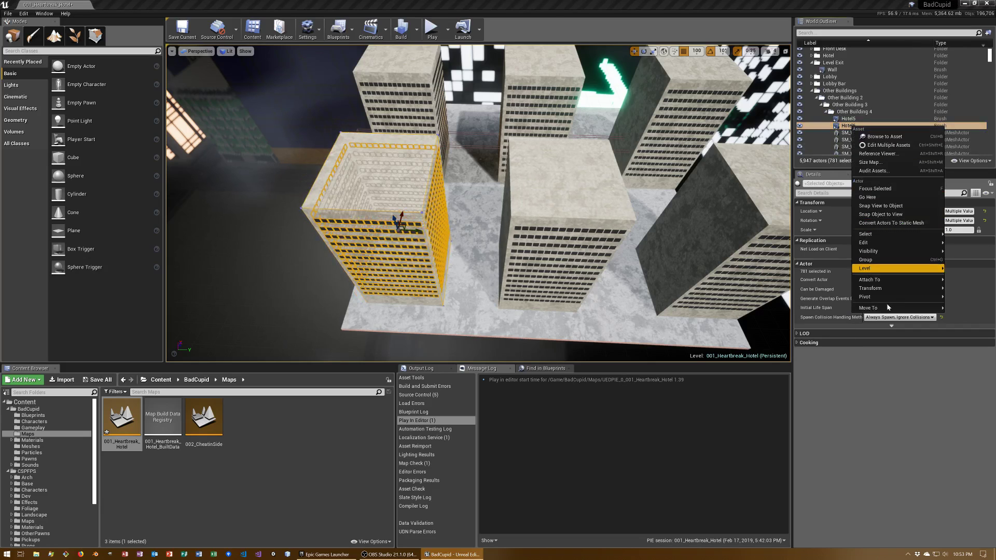
{"action": "mouse_move", "coordinate": [884, 308]}
{"action": "left_click", "coordinate": [823, 308]}
{"action": "type", "text": "Other Building 5"}
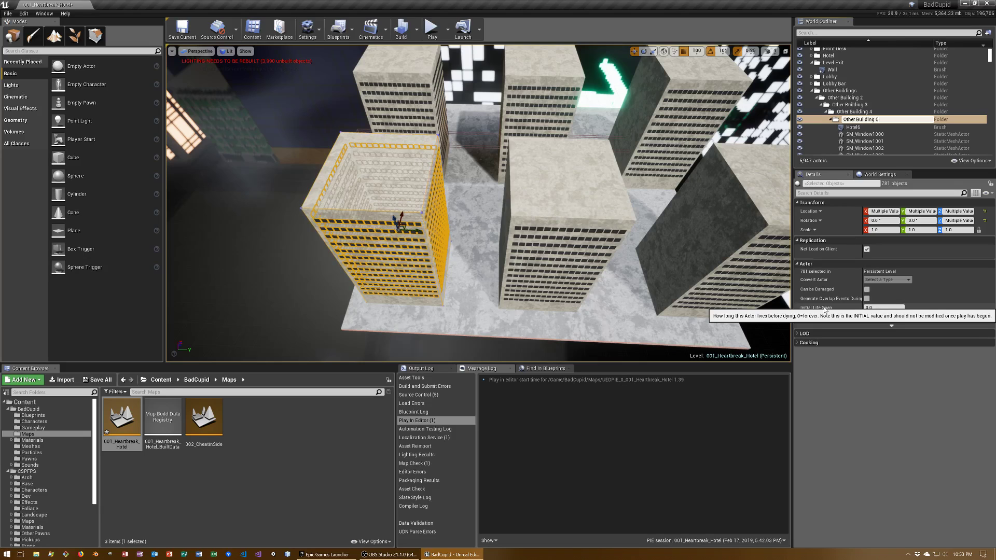
{"action": "key", "text": "Return"}
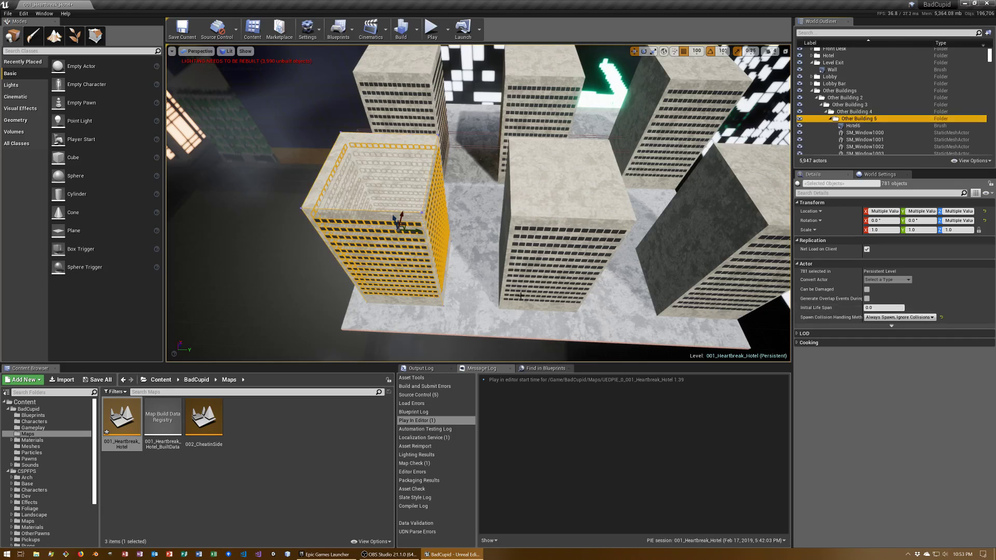
Select the Other Building 3 folder in the World Outliner.
{"action": "left_click", "coordinate": [854, 106]}
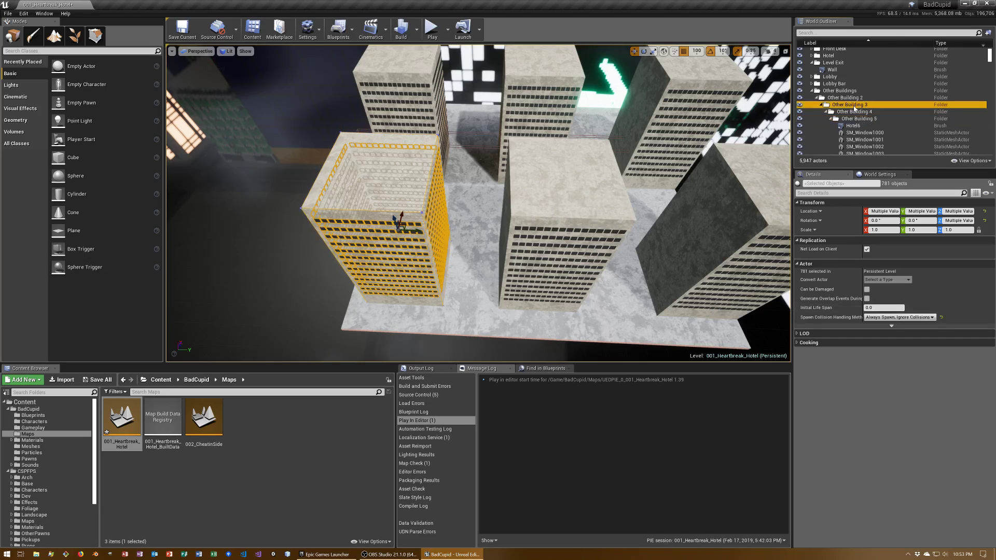
{"action": "left_click", "coordinate": [766, 181]}
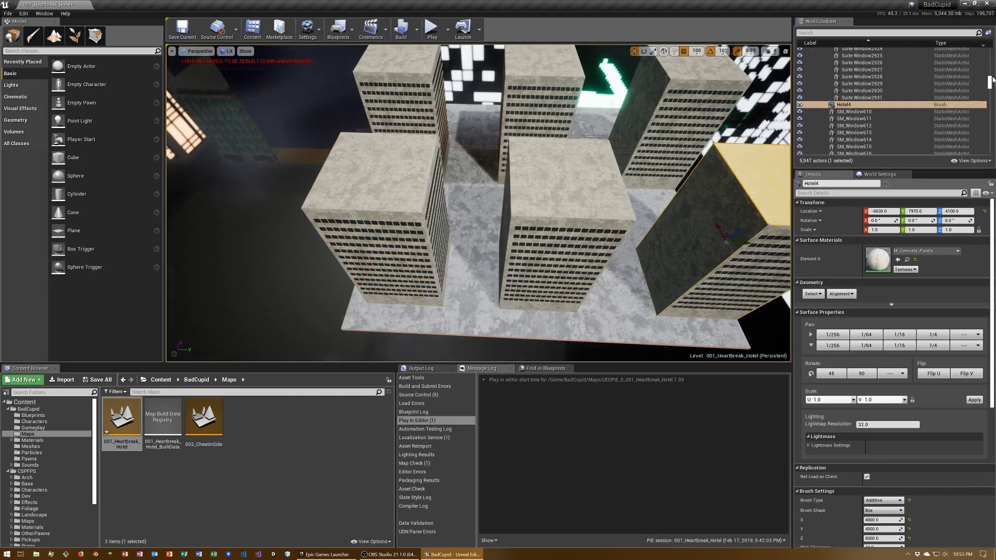
{"action": "left_click_drag", "start_coordinate": [988, 82], "coordinate": [977, 50]}
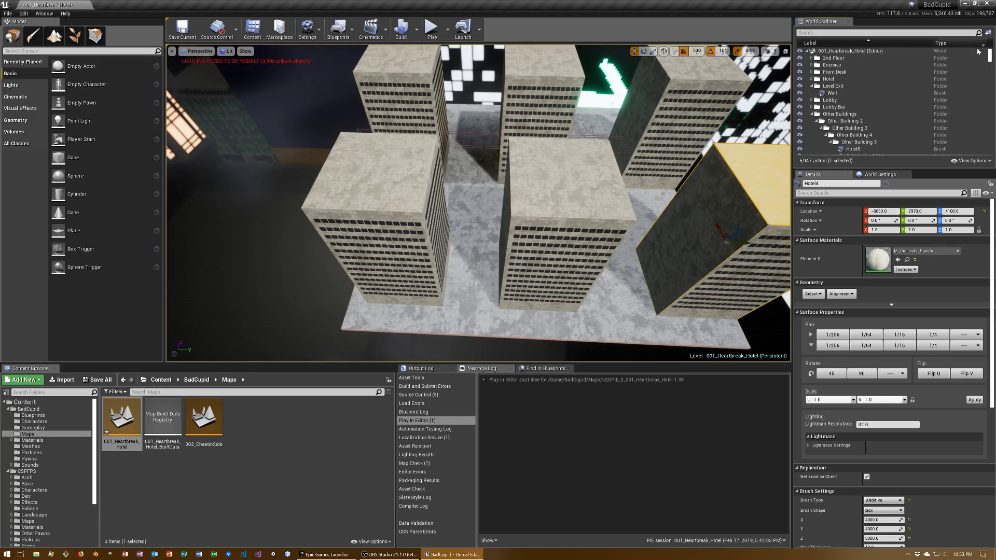
{"action": "scroll", "coordinate": [891, 94], "scroll_direction": "down", "scroll_amount": 1}
{"action": "left_click", "coordinate": [859, 116]}
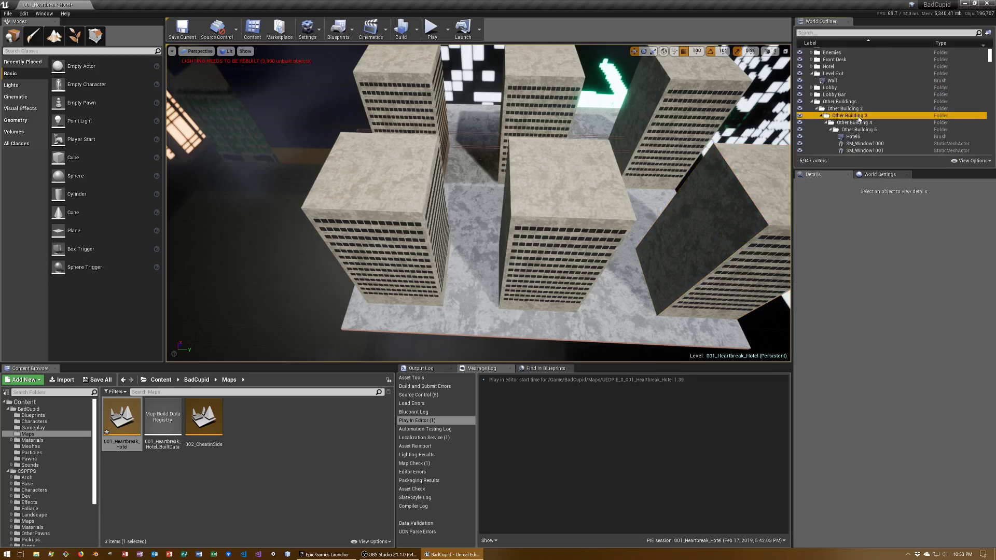
Select all descendant actors of the Other Building 3 folder.
{"action": "right_click", "coordinate": [859, 118]}
{"action": "mouse_move", "coordinate": [886, 158]}
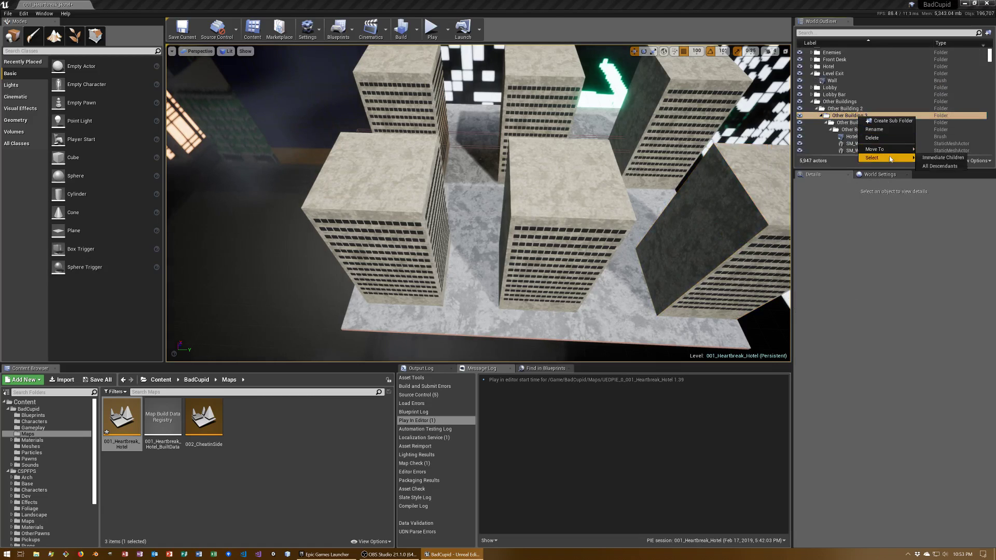
{"action": "left_click", "coordinate": [935, 167]}
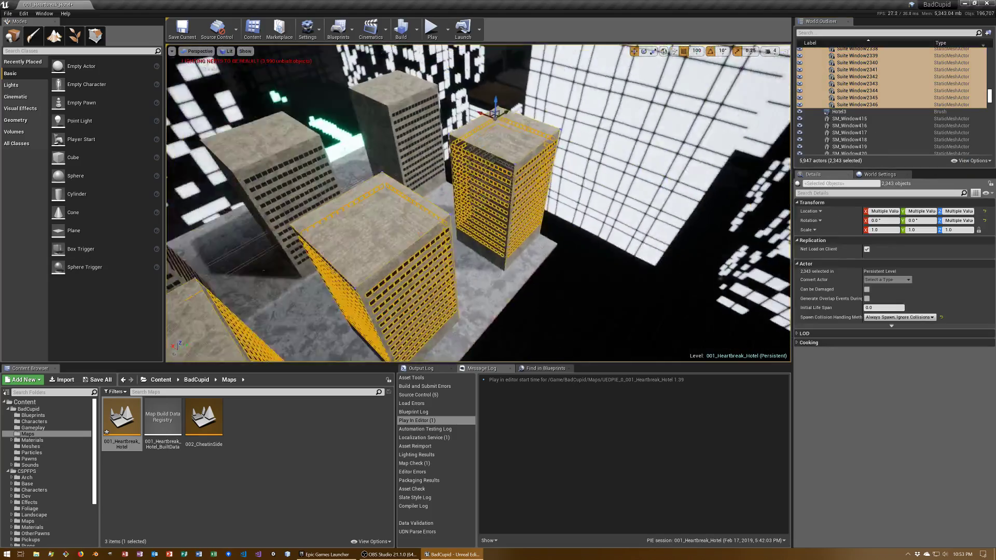
{"action": "mouse_move", "coordinate": [477, 202]}
{"action": "right_mouse_down"}
{"action": "mouse_move", "coordinate": [467, 218]}
{"action": "mouse_move", "coordinate": [652, 172]}
{"action": "right_mouse_up"}
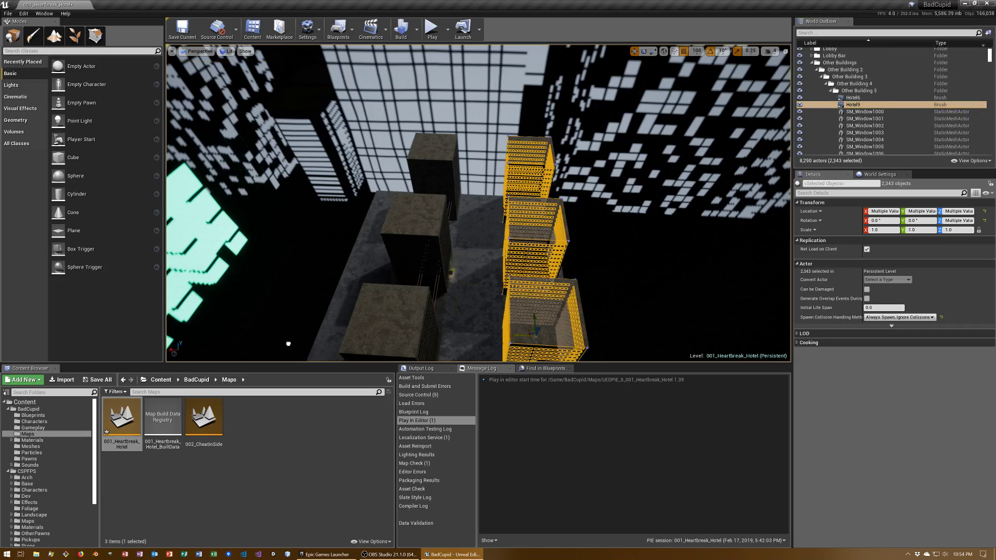
Duplicate the selected towers and move the copies into the left column.
{"action": "key", "text": "ctrl+z"}
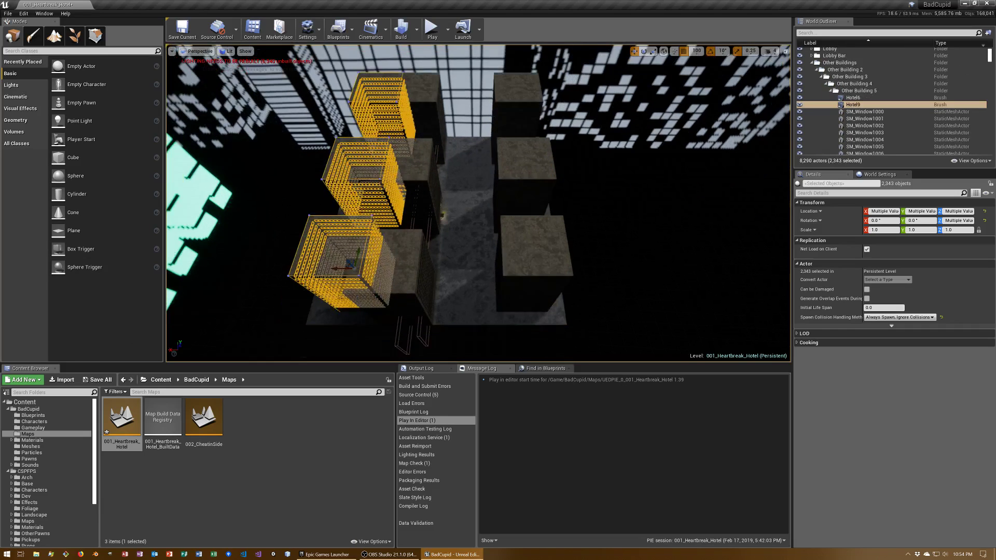
{"action": "right_click_drag", "start_coordinate": [477, 202], "coordinate": [469, 213]}
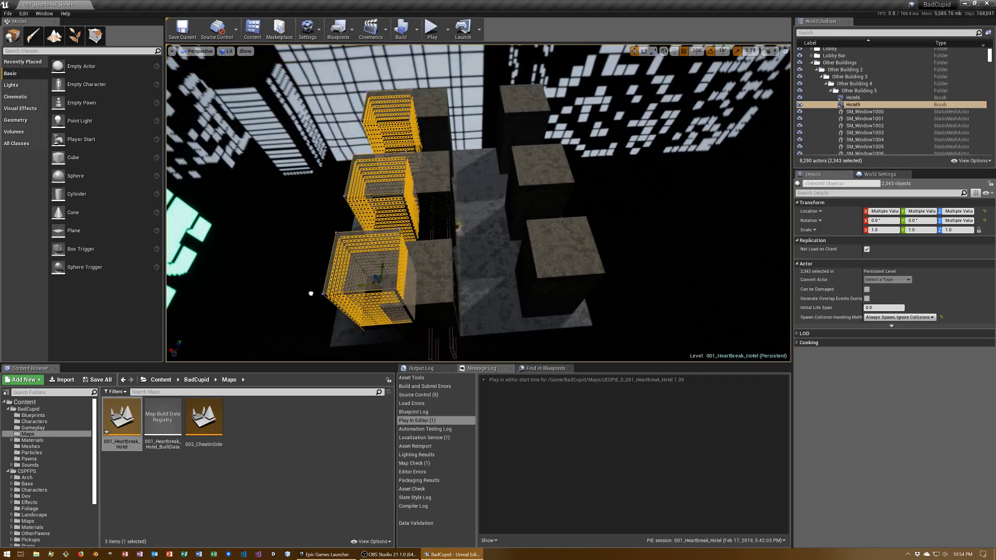
{"action": "key", "text": "ctrl+z"}
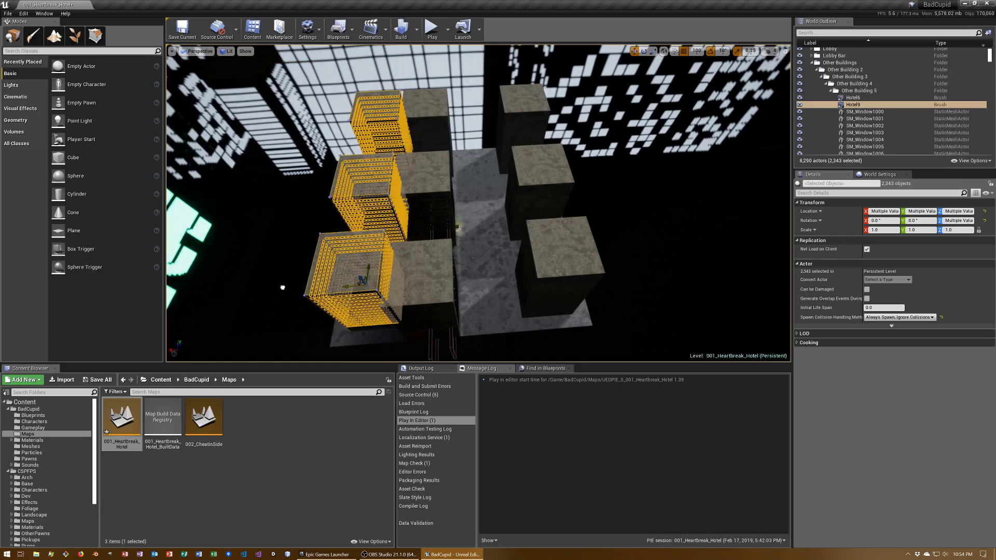
{"action": "key", "text": "ctrl+z"}
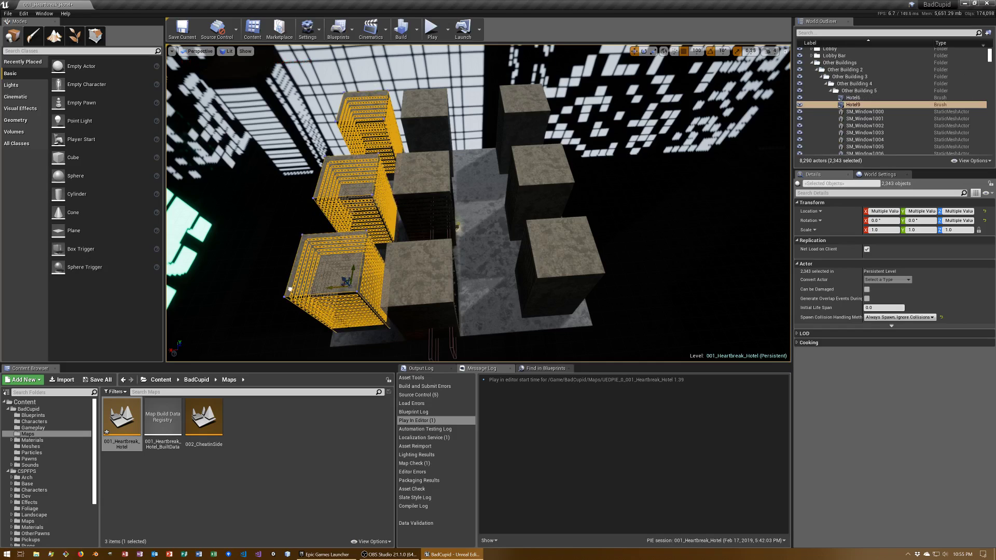
{"action": "left_click_drag", "start_coordinate": [290, 289], "coordinate": [280, 289]}
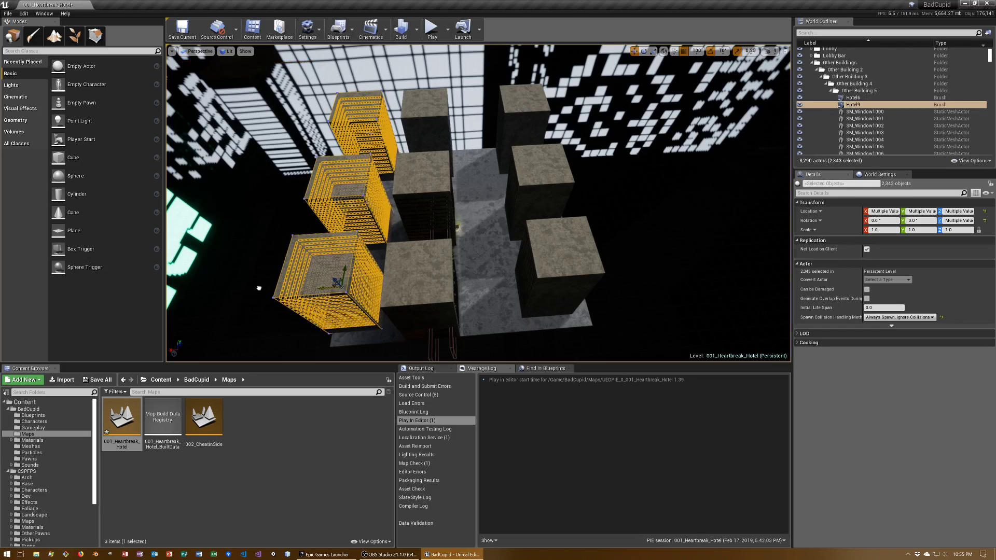
{"action": "left_click_drag", "start_coordinate": [332, 284], "coordinate": [277, 286]}
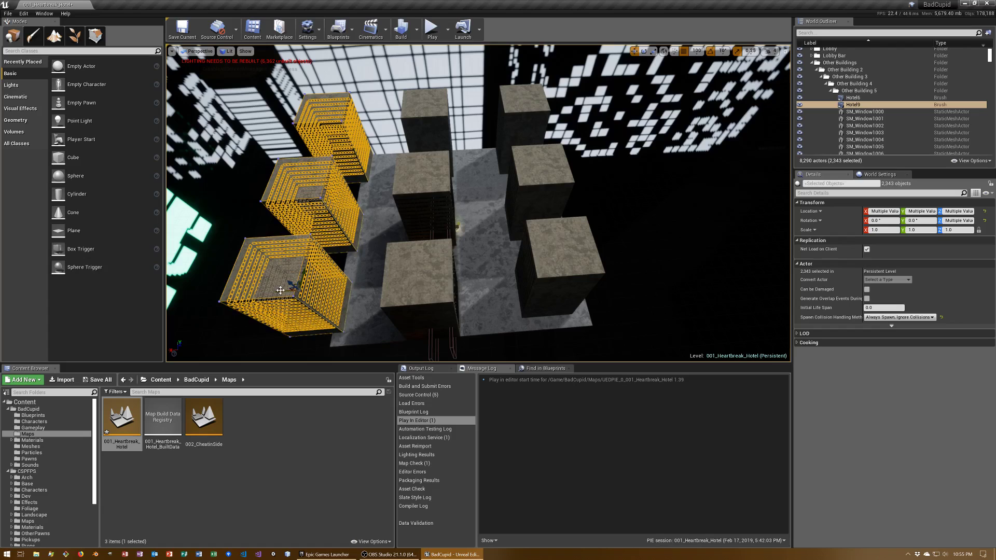
Put the Hotel7–Hotel9 copies and their windows into a new 'Three More Buildings' folder.
{"action": "right_click", "coordinate": [853, 106]}
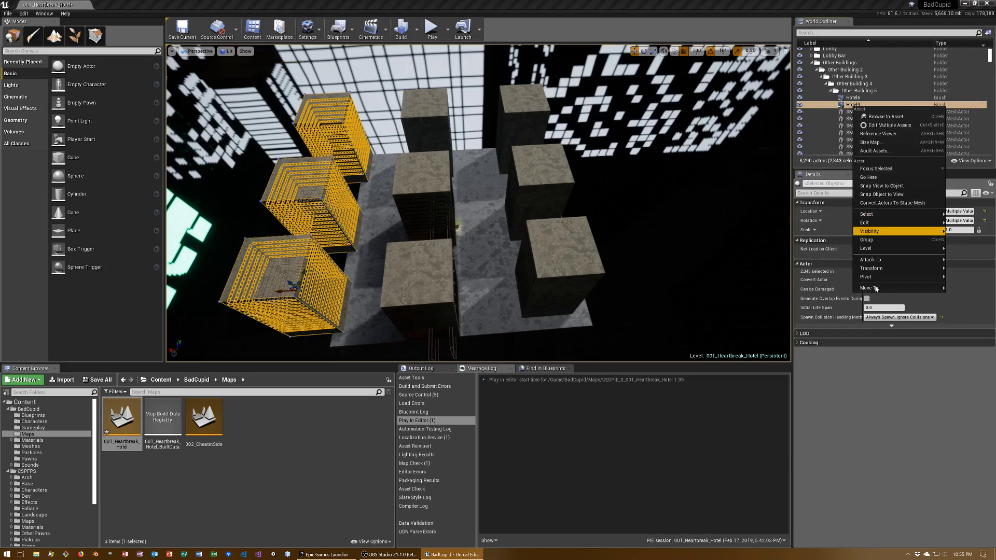
{"action": "mouse_move", "coordinate": [876, 288]}
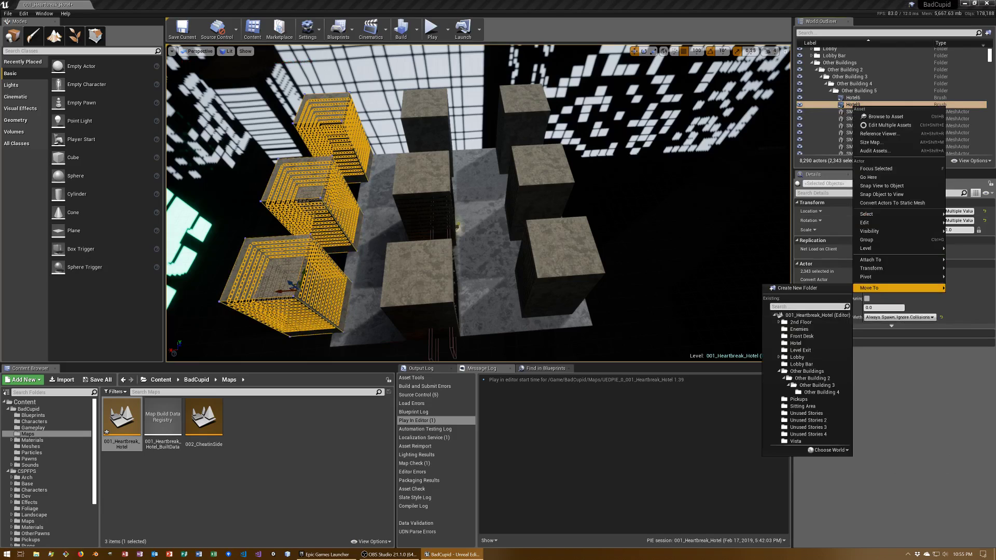
{"action": "type", "text": "three more"}
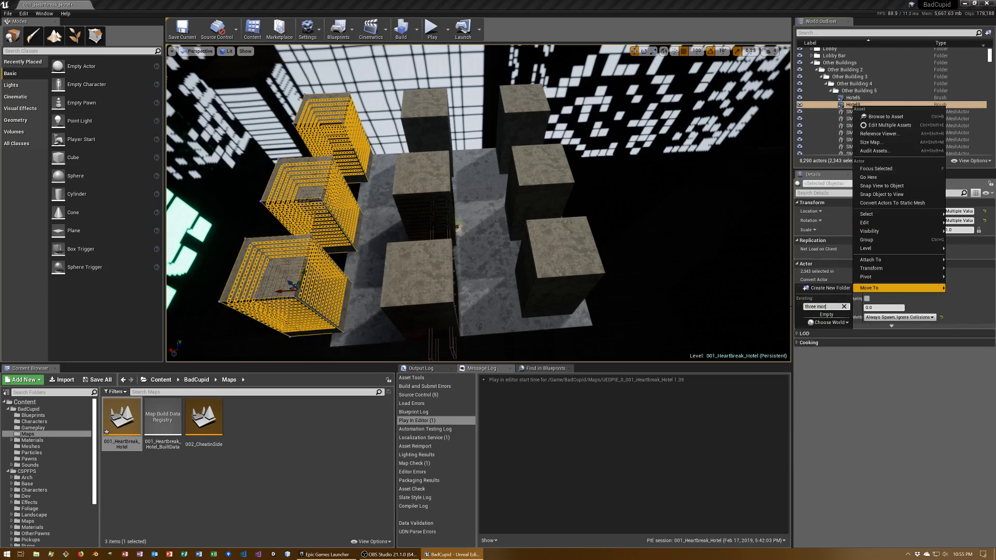
{"action": "left_click", "coordinate": [825, 289]}
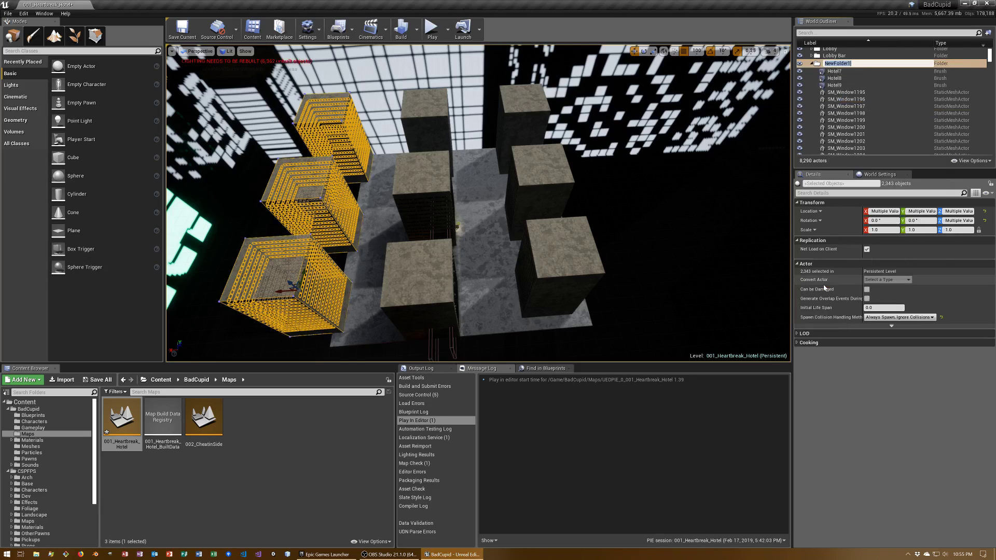
{"action": "type", "text": "Three More Bu"}
{"action": "type", "text": "ildings"}
{"action": "key", "text": "Return"}
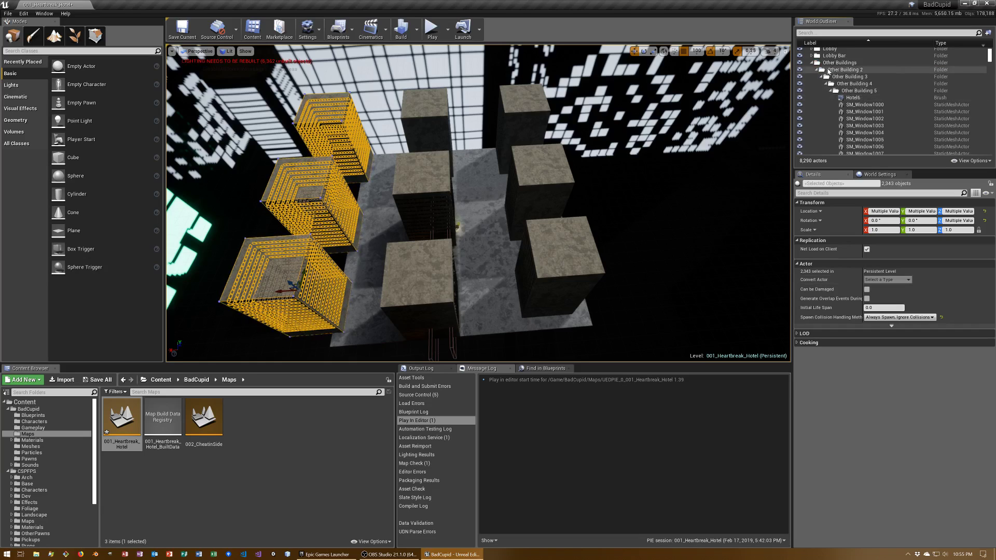
Move the Other Building 5 and Other Building 4 folders to the Outliner's top level.
{"action": "right_click", "coordinate": [859, 91]}
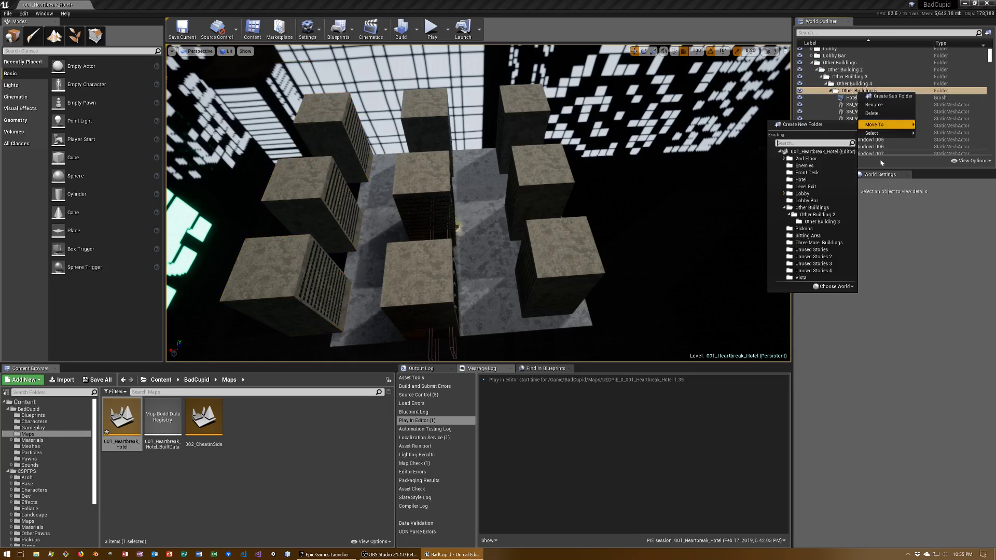
{"action": "mouse_move", "coordinate": [872, 133]}
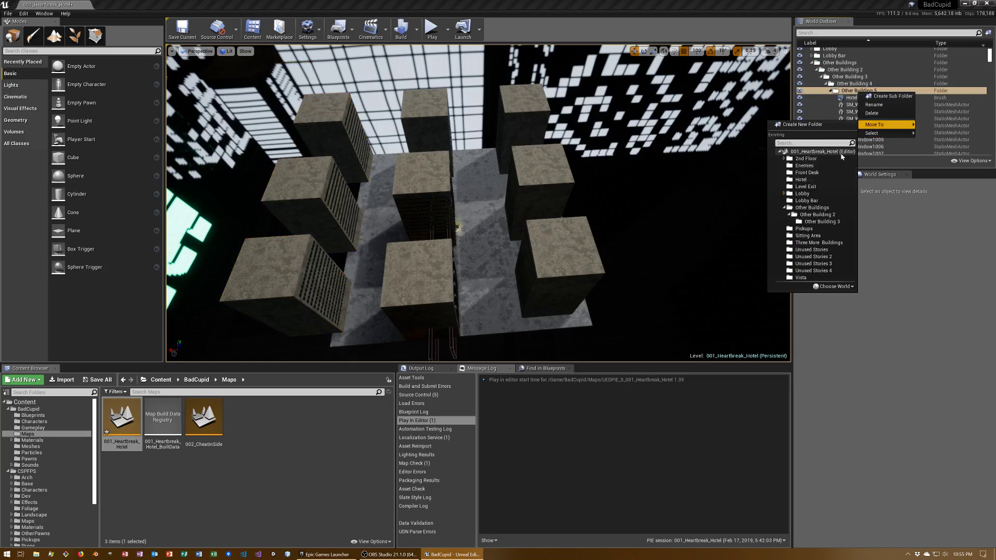
{"action": "left_click", "coordinate": [819, 150]}
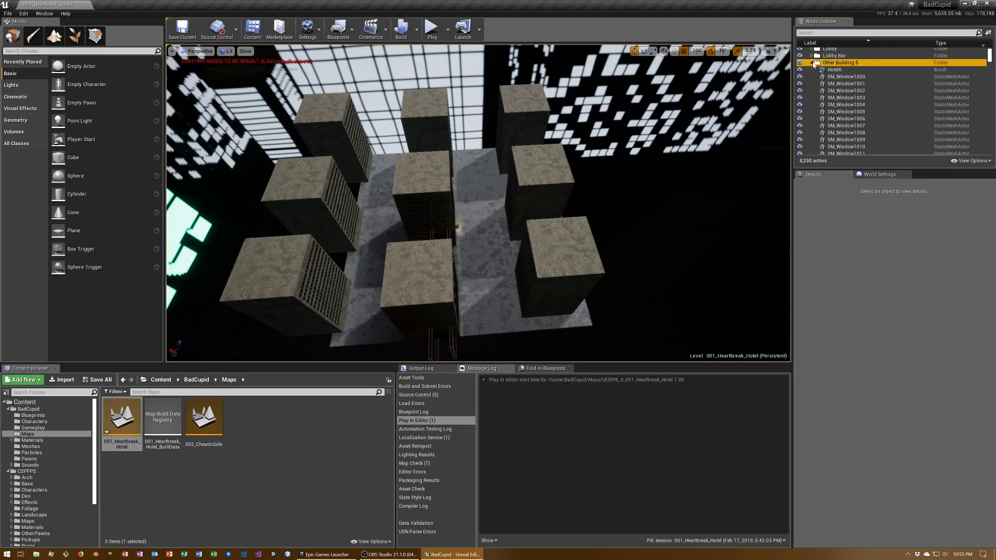
{"action": "left_click", "coordinate": [813, 63]}
{"action": "right_click", "coordinate": [860, 91]}
{"action": "mouse_move", "coordinate": [873, 126]}
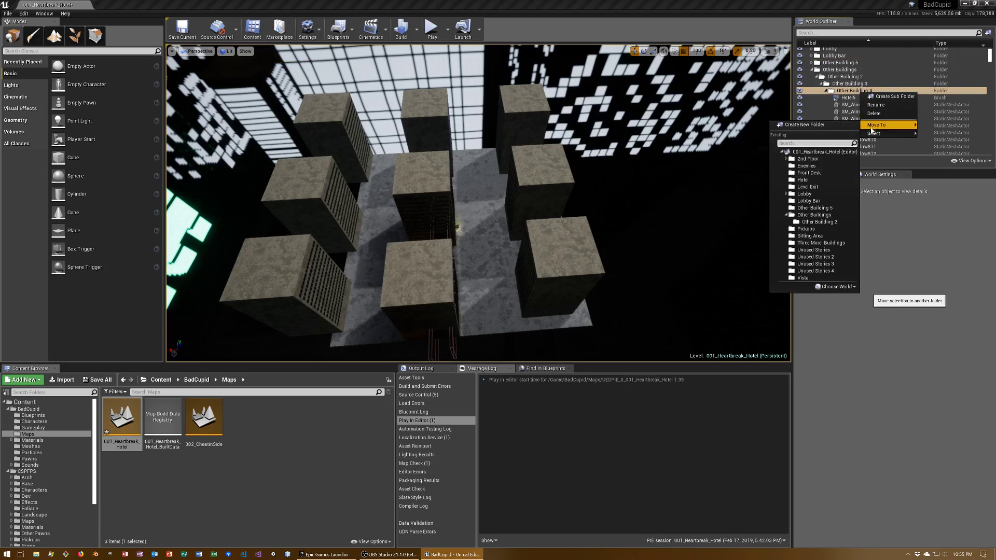
{"action": "left_click", "coordinate": [827, 152]}
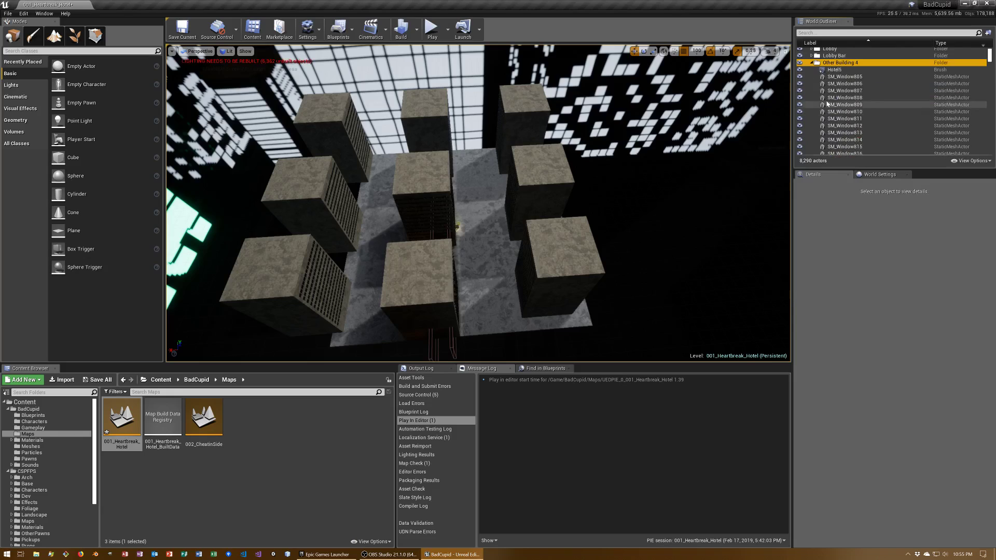
{"action": "left_click", "coordinate": [813, 63]}
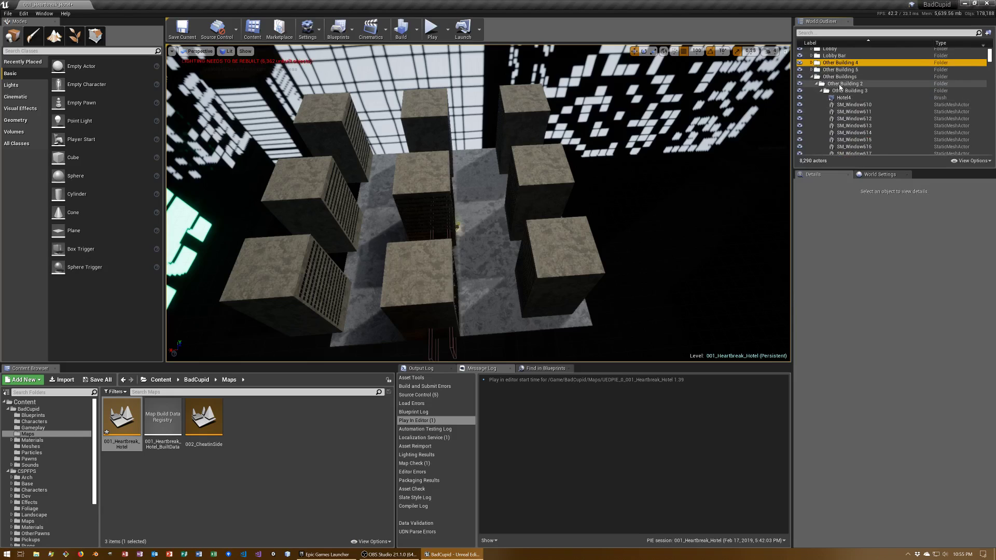
Move the nested Other Building 3 and Other Building 2 folders to the top level.
{"action": "left_click", "coordinate": [843, 91]}
{"action": "right_click", "coordinate": [848, 92]}
{"action": "mouse_move", "coordinate": [859, 125]}
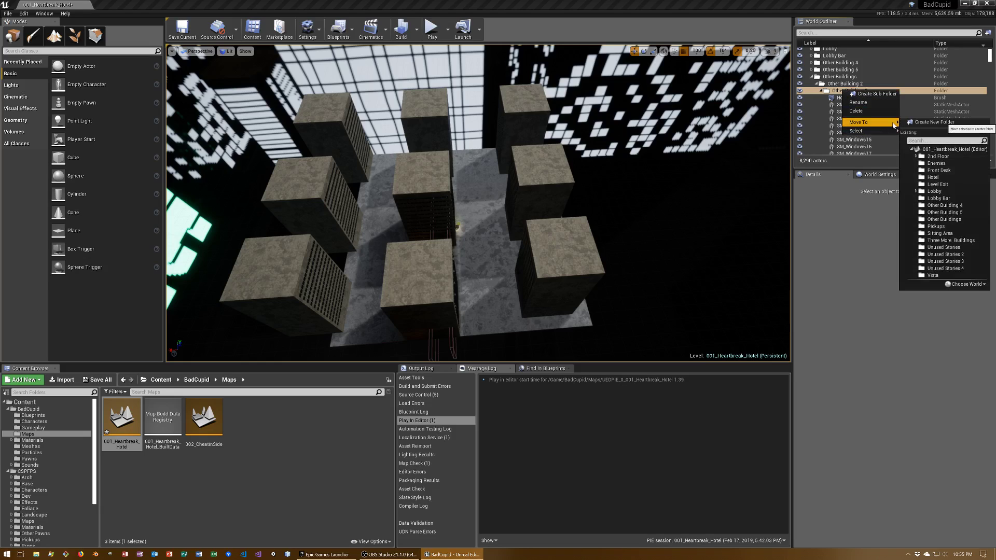
{"action": "left_click", "coordinate": [949, 149]}
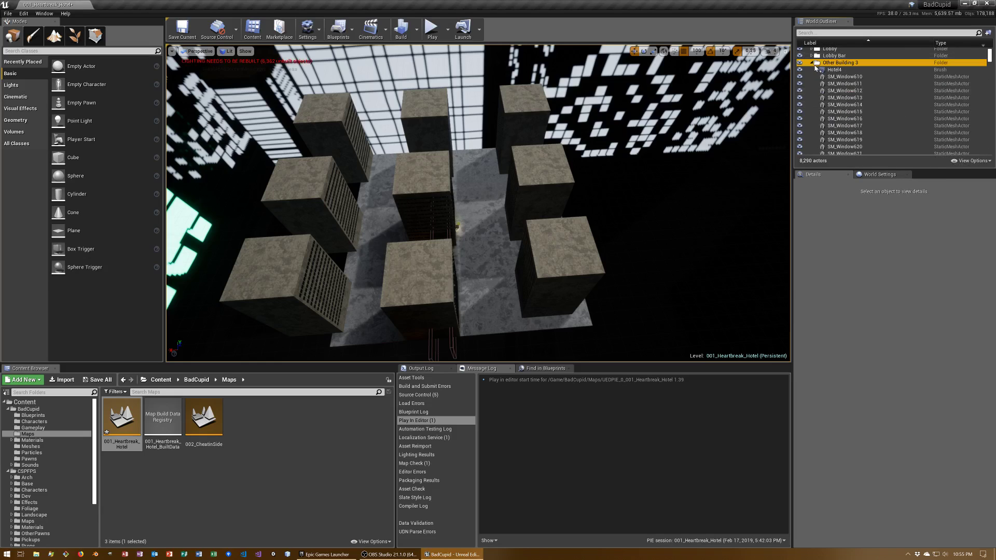
{"action": "right_click", "coordinate": [834, 90]}
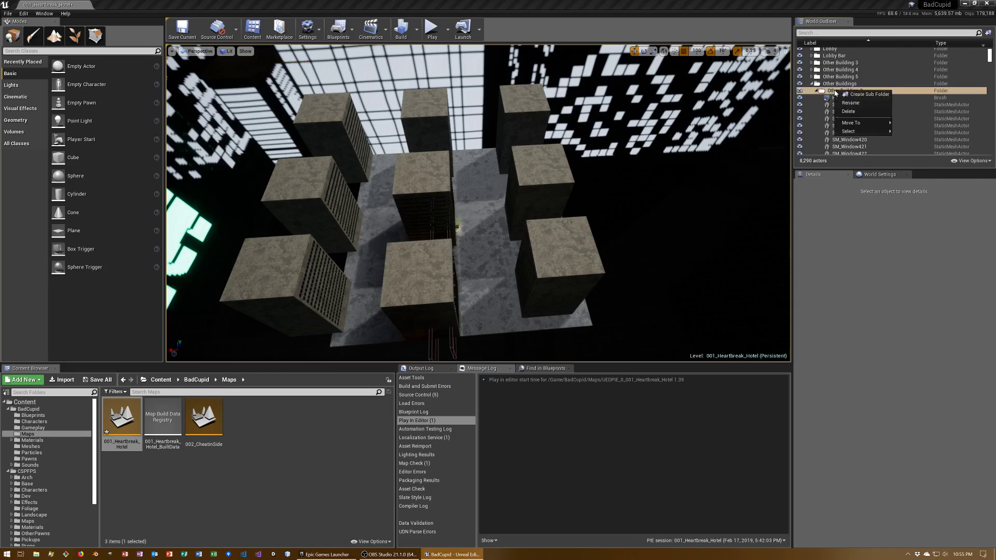
{"action": "mouse_move", "coordinate": [864, 130]}
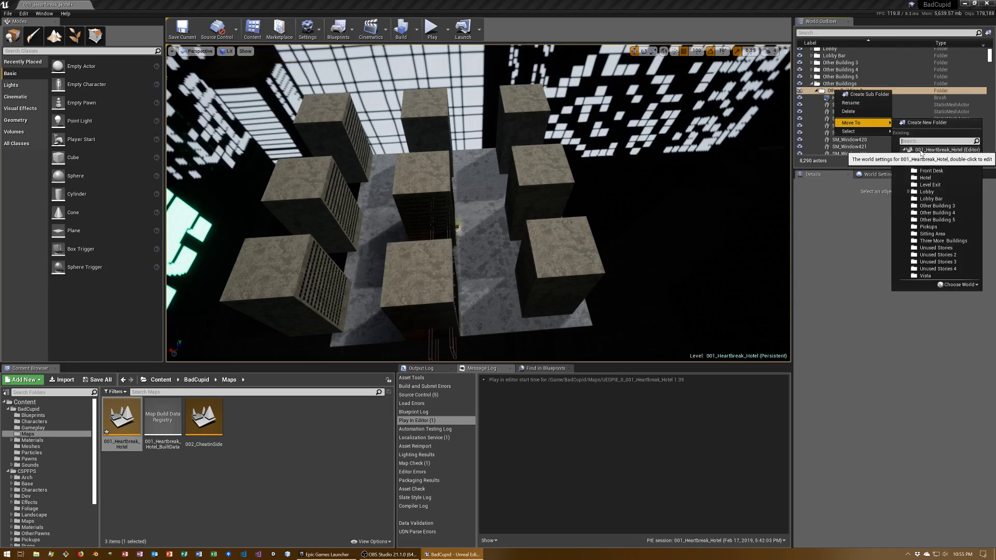
{"action": "left_click", "coordinate": [919, 151]}
Collapse the Other Buildings, Three More Buildings and Unused Stories folders, then save the map.
{"action": "left_click", "coordinate": [811, 62]}
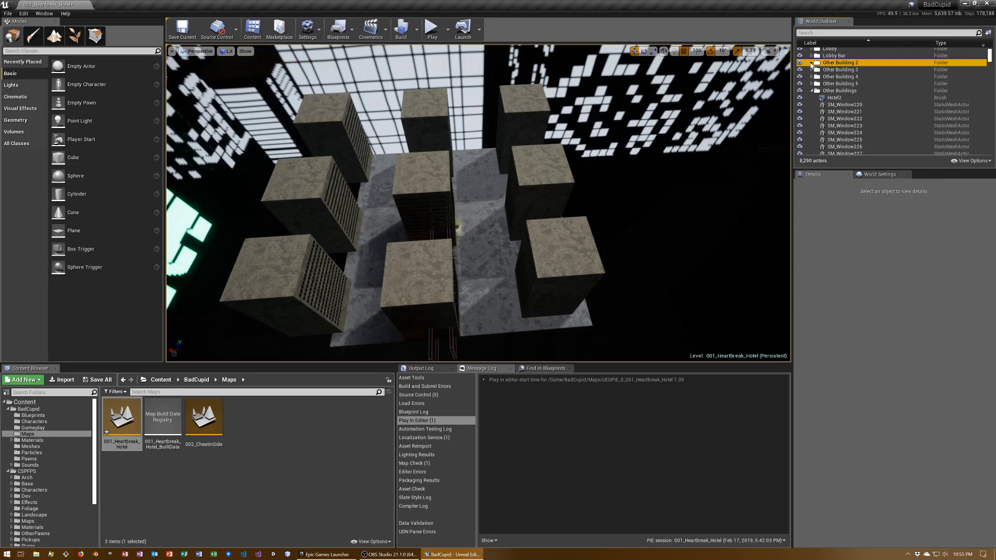
{"action": "left_click", "coordinate": [812, 91]}
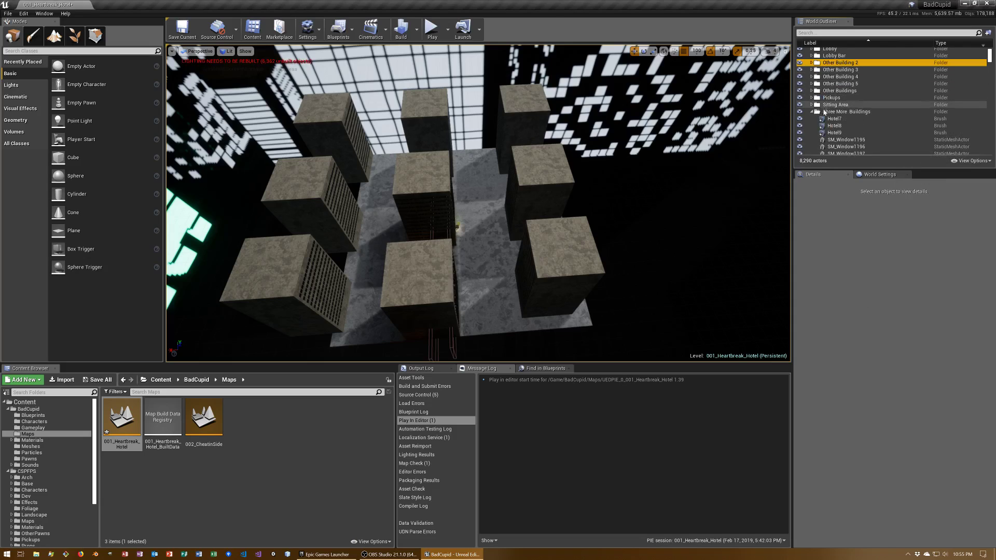
{"action": "left_click", "coordinate": [818, 112]}
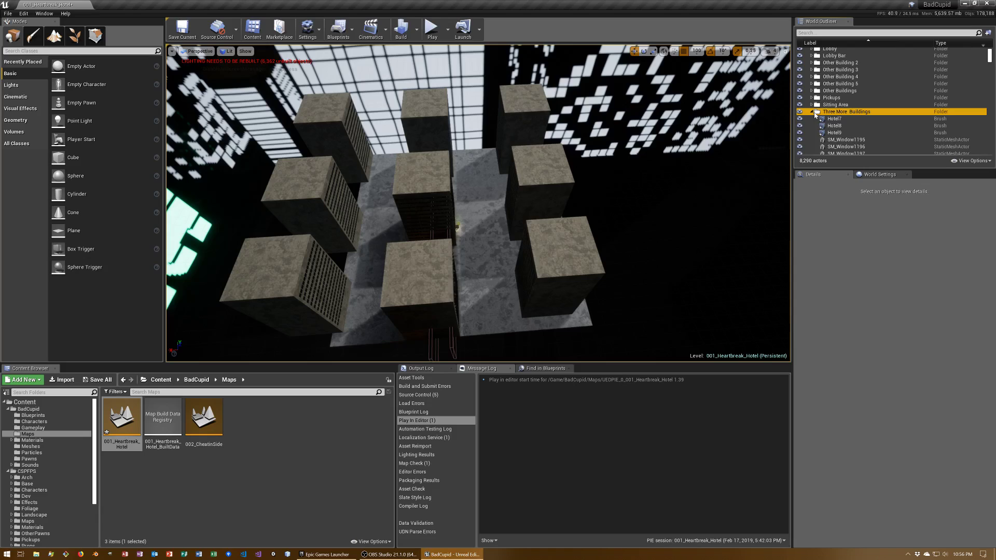
{"action": "left_click", "coordinate": [812, 112]}
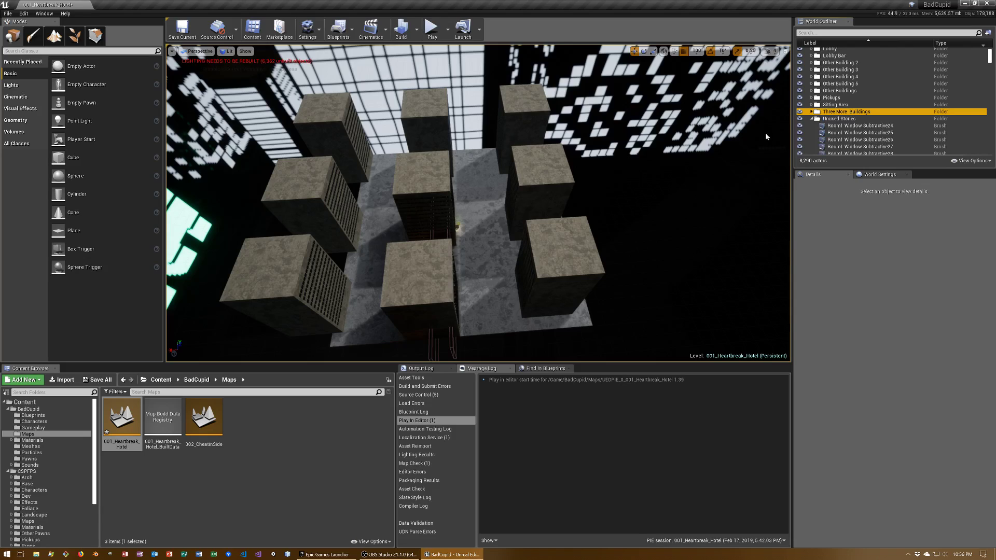
{"action": "left_click", "coordinate": [814, 120]}
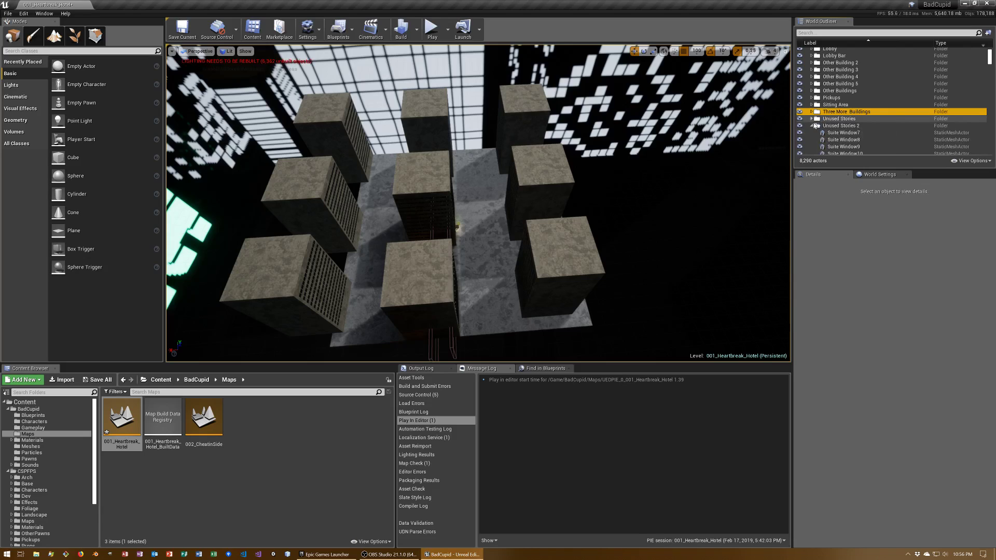
{"action": "left_click", "coordinate": [811, 129]}
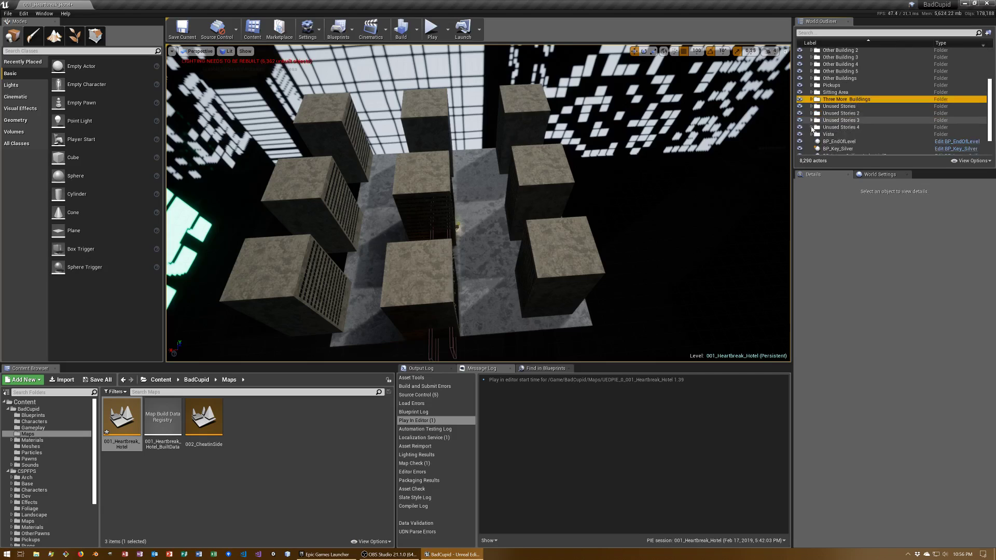
{"action": "left_click", "coordinate": [812, 120]}
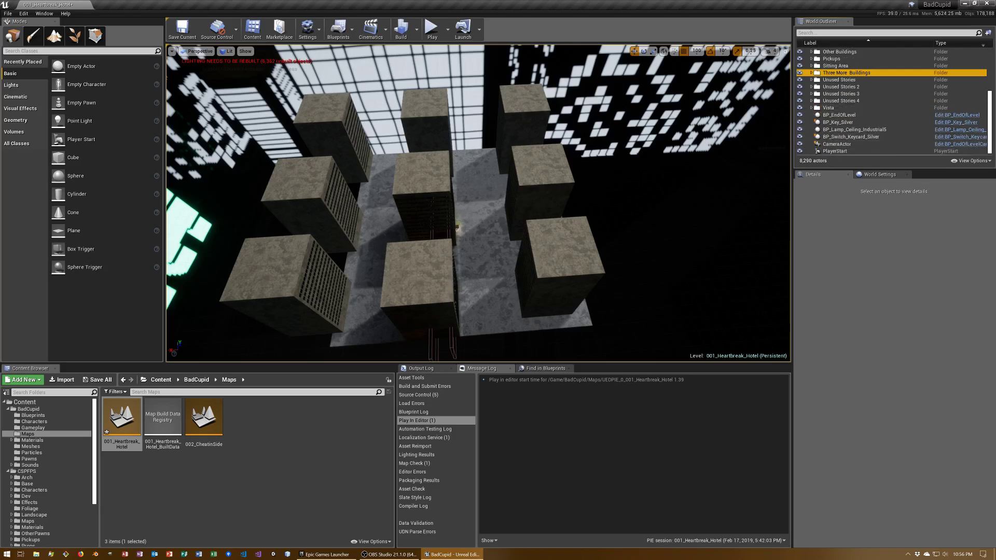
{"action": "key", "text": "ctrl+s"}
Apply MI_Marble_Polished to three selected hotel towers.
{"action": "left_click", "coordinate": [296, 179]}
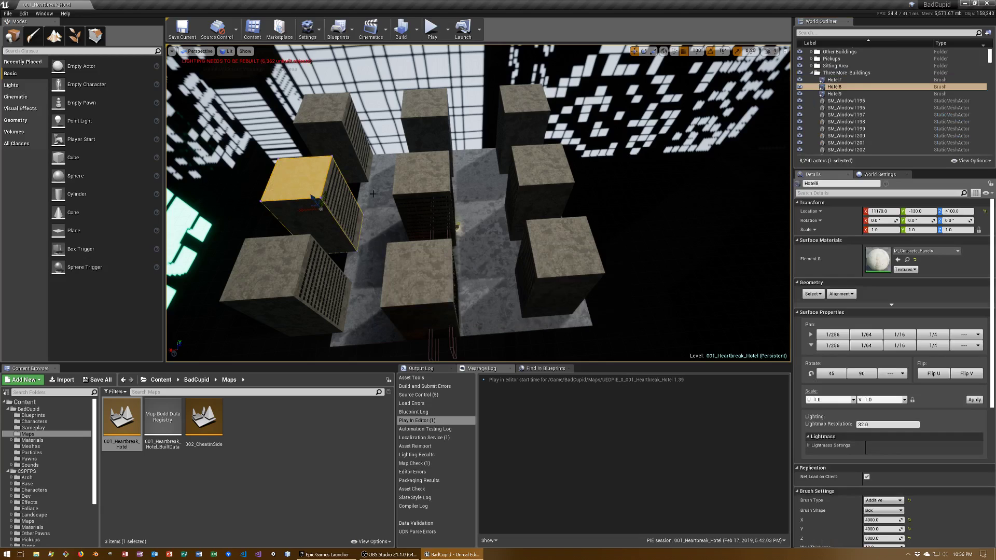
{"action": "left_click", "coordinate": [549, 243], "text": "ctrl"}
{"action": "left_click", "coordinate": [527, 117], "text": "ctrl"}
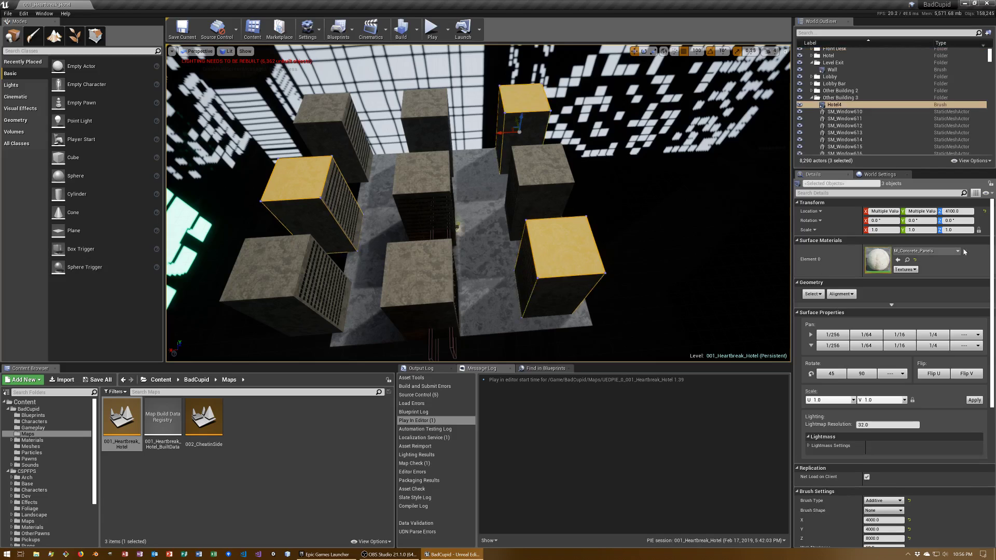
{"action": "left_click", "coordinate": [928, 254]}
{"action": "type", "text": "marble"}
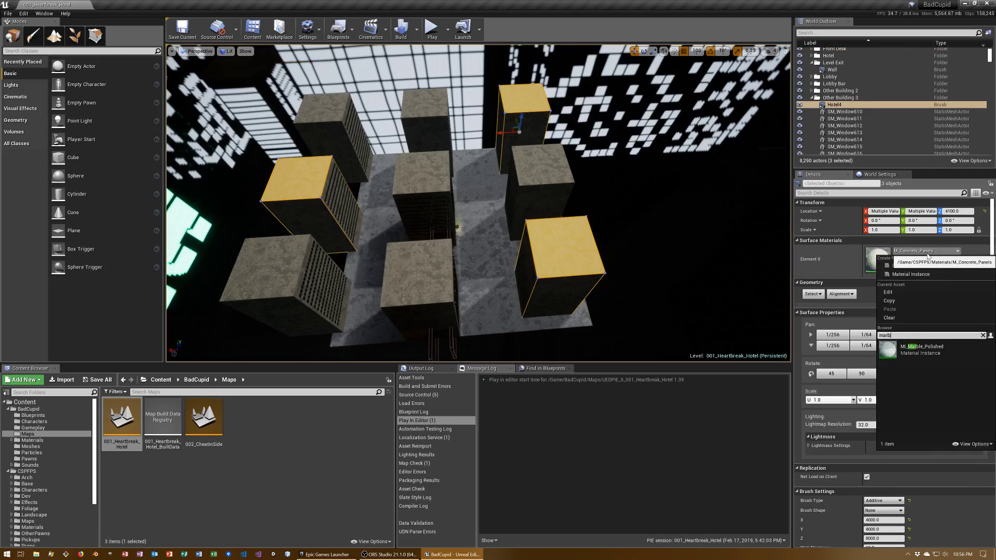
{"action": "left_click", "coordinate": [921, 348]}
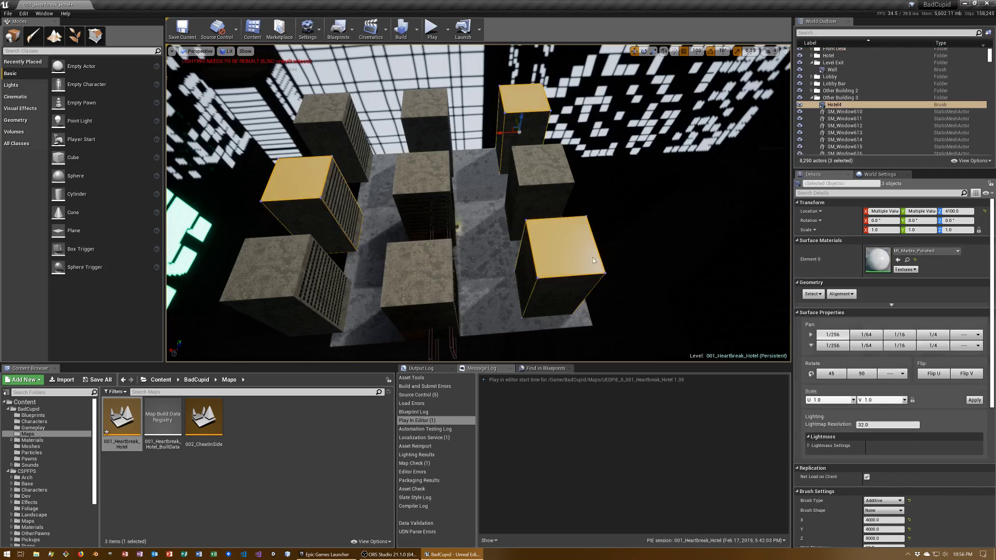
{"action": "key", "text": "Escape"}
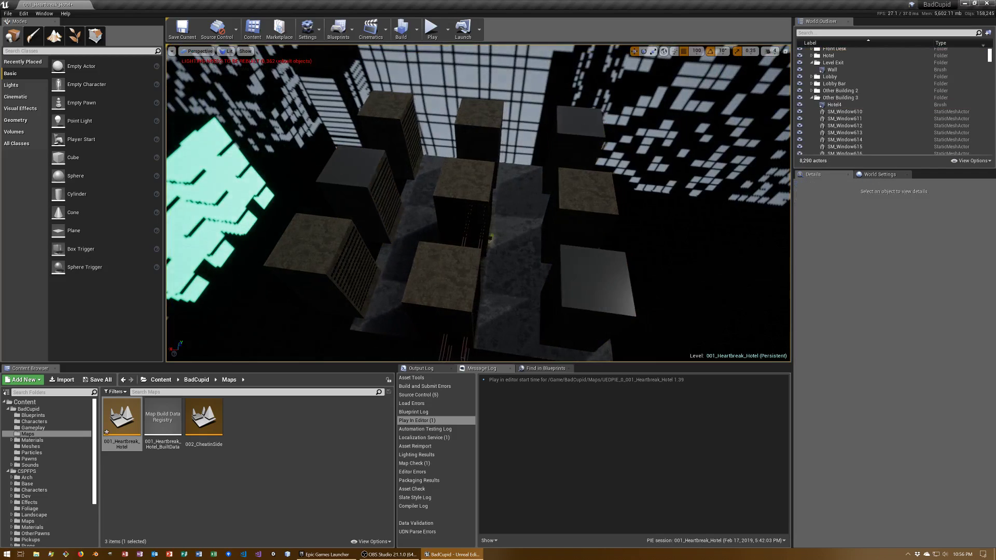
Select every surface of three towers and apply MI_Marble_Polished to all faces.
{"action": "right_click_drag", "start_coordinate": [594, 228], "coordinate": [593, 228]}
{"action": "left_click", "coordinate": [573, 305]}
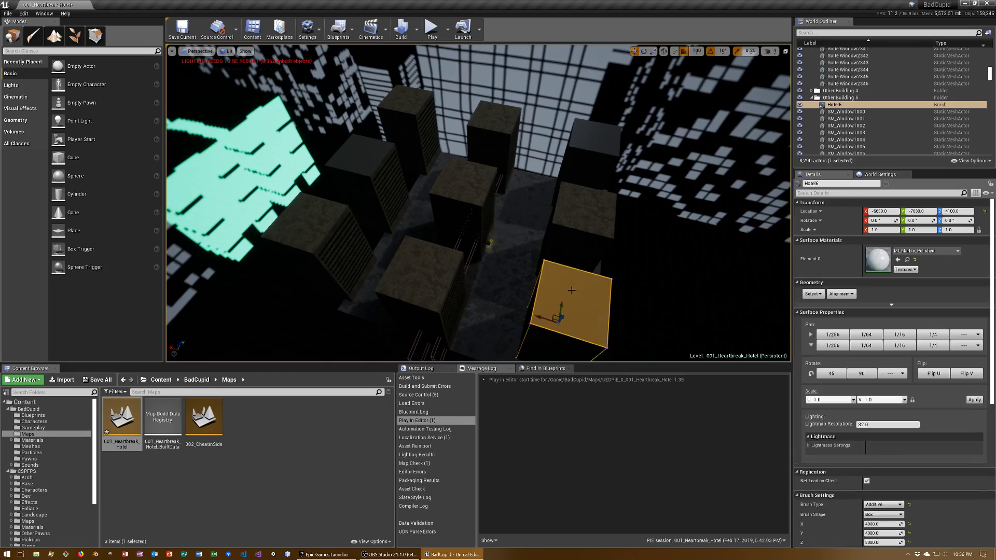
{"action": "left_click", "coordinate": [600, 145], "text": "ctrl"}
{"action": "left_click", "coordinate": [362, 154], "text": "ctrl"}
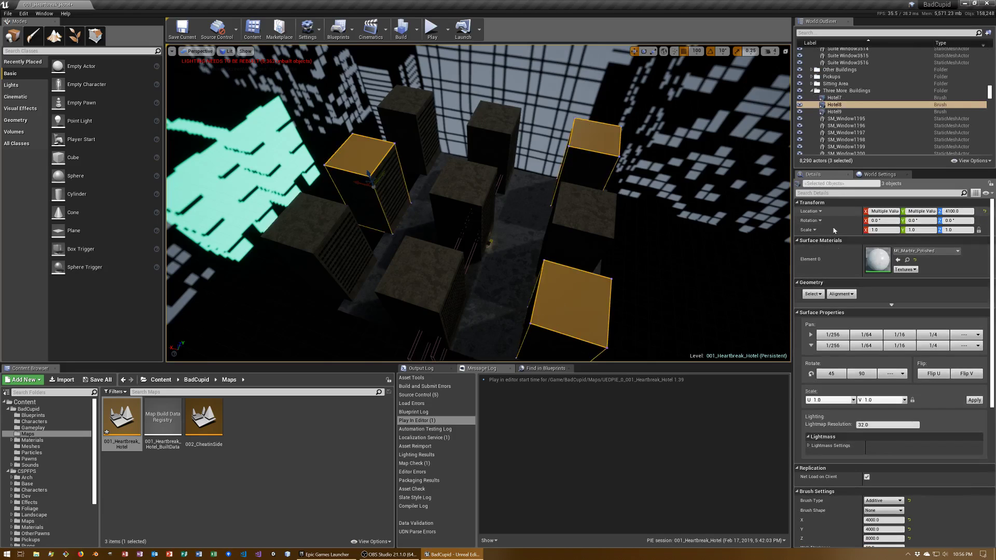
{"action": "left_click", "coordinate": [813, 294]}
{"action": "left_click", "coordinate": [833, 305]}
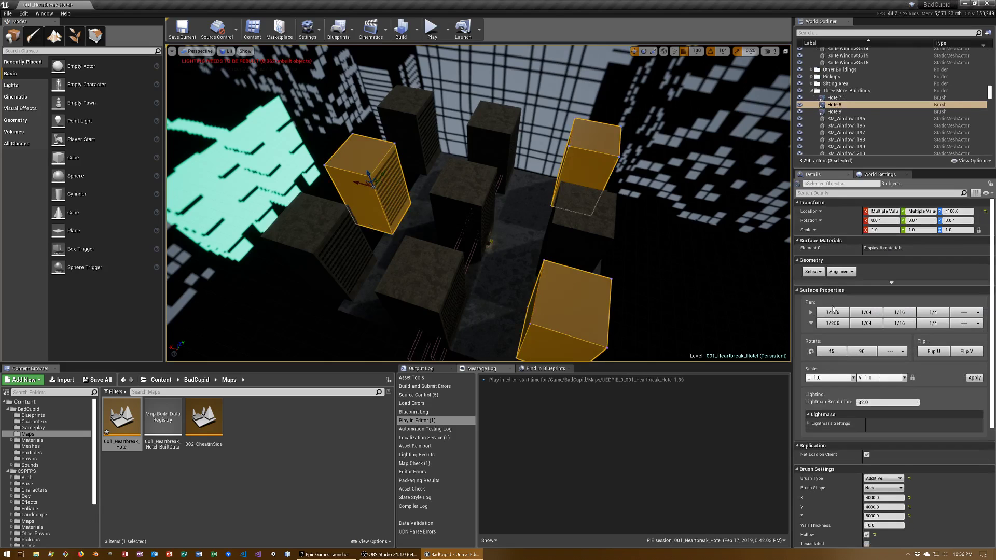
{"action": "left_click", "coordinate": [882, 248]}
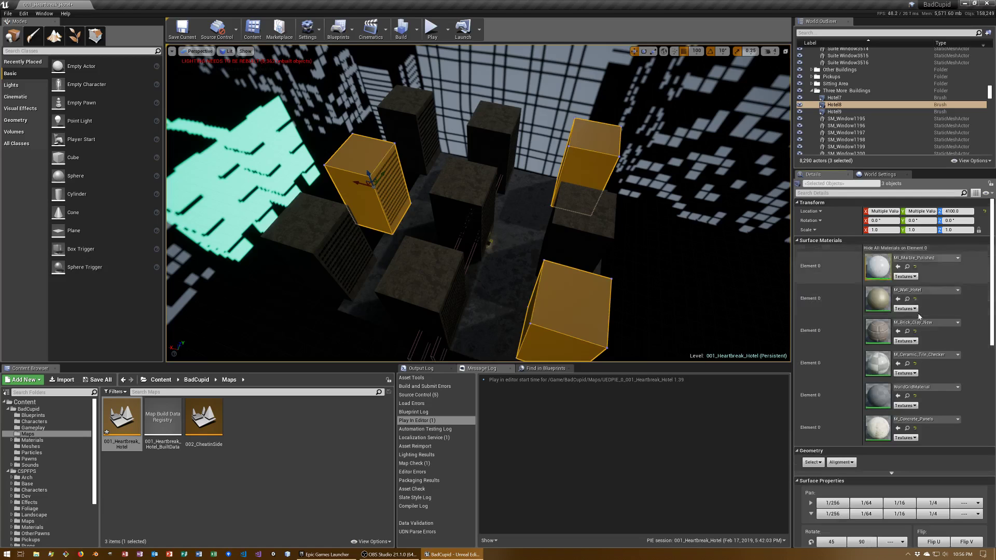
{"action": "left_click", "coordinate": [906, 267]}
{"action": "left_click", "coordinate": [897, 266]}
{"action": "left_click", "coordinate": [898, 335]}
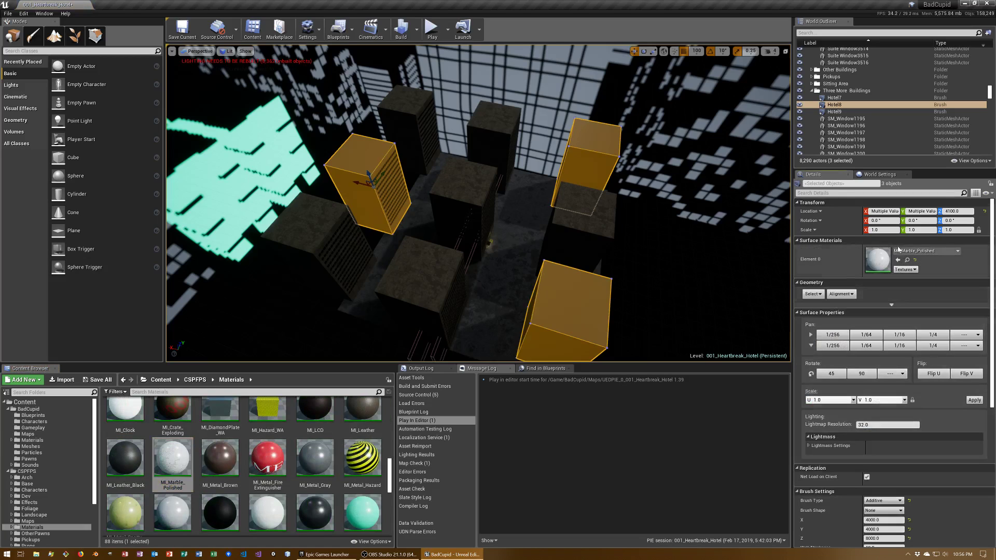
Deselect the towers and save the map.
{"action": "right_click_drag", "start_coordinate": [627, 228], "coordinate": [628, 228]}
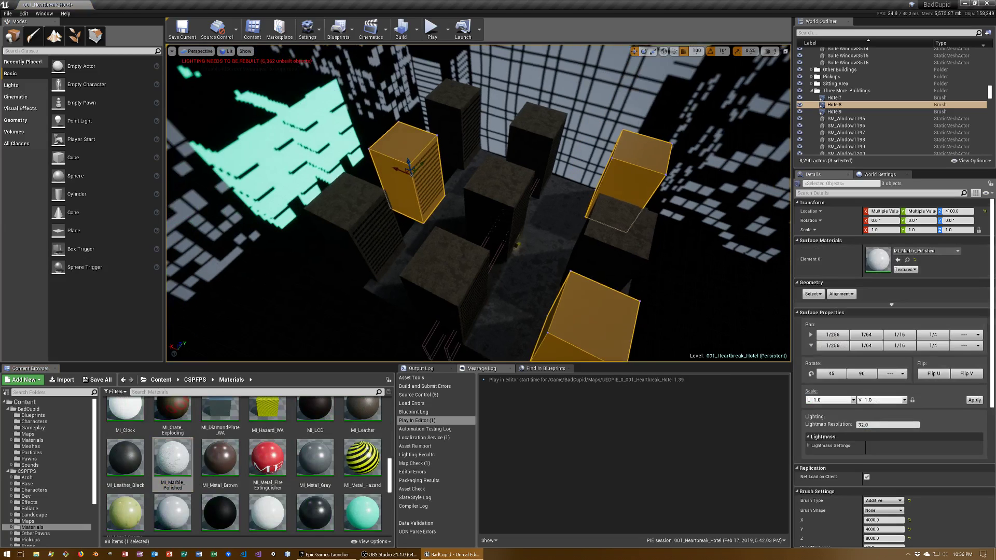
{"action": "key", "text": "Escape"}
{"action": "key", "text": "ctrl+s"}
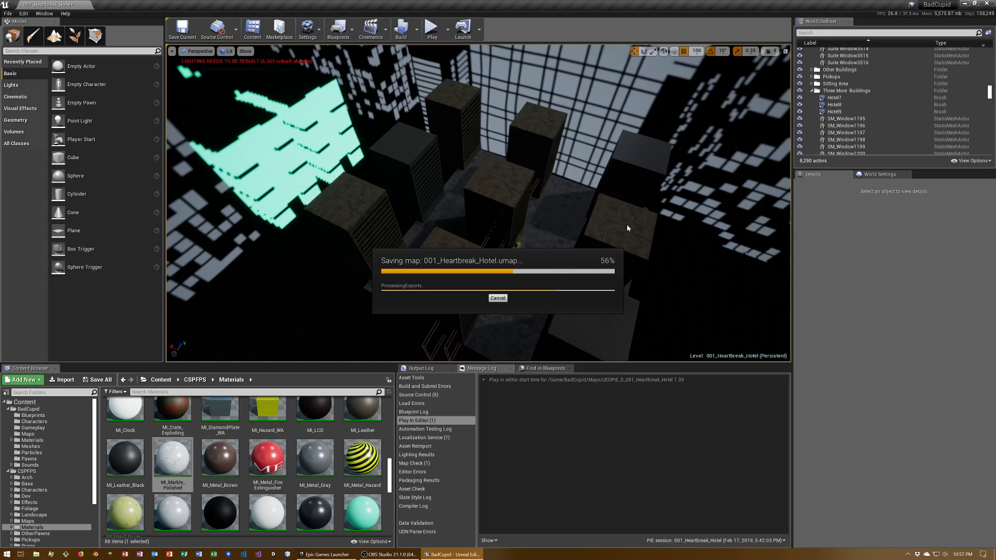
Select all faces of the right, left and Hotel7 towers and apply M_Rock_Sandstone.
{"action": "left_click", "coordinate": [596, 236]}
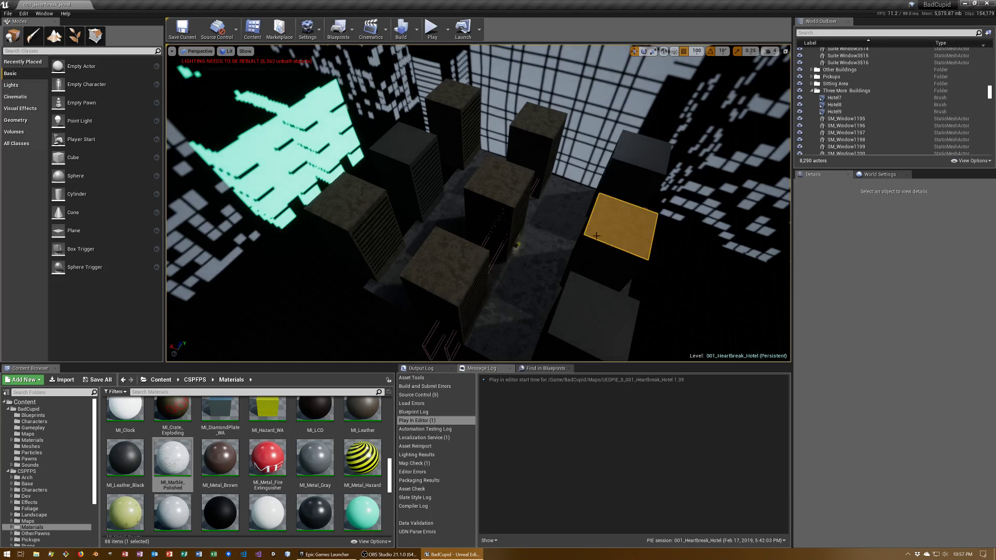
{"action": "left_click", "coordinate": [341, 197], "text": "ctrl"}
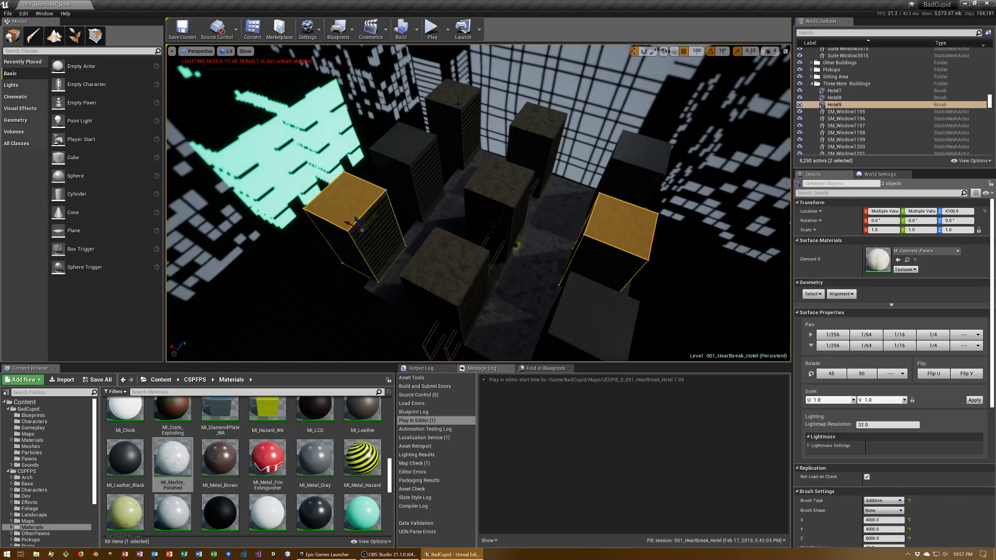
{"action": "left_click", "coordinate": [457, 104], "text": "ctrl"}
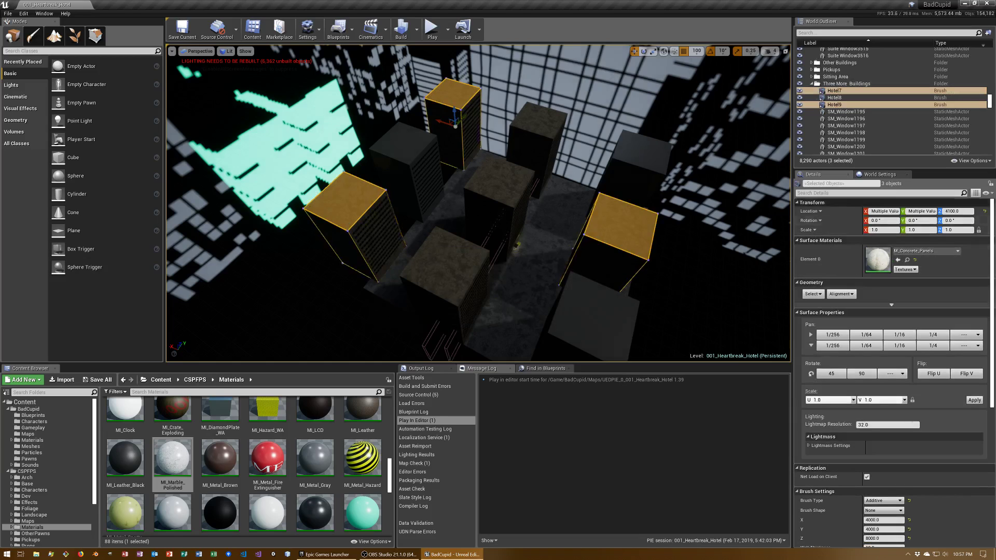
{"action": "left_click", "coordinate": [812, 294]}
{"action": "left_click", "coordinate": [836, 308]}
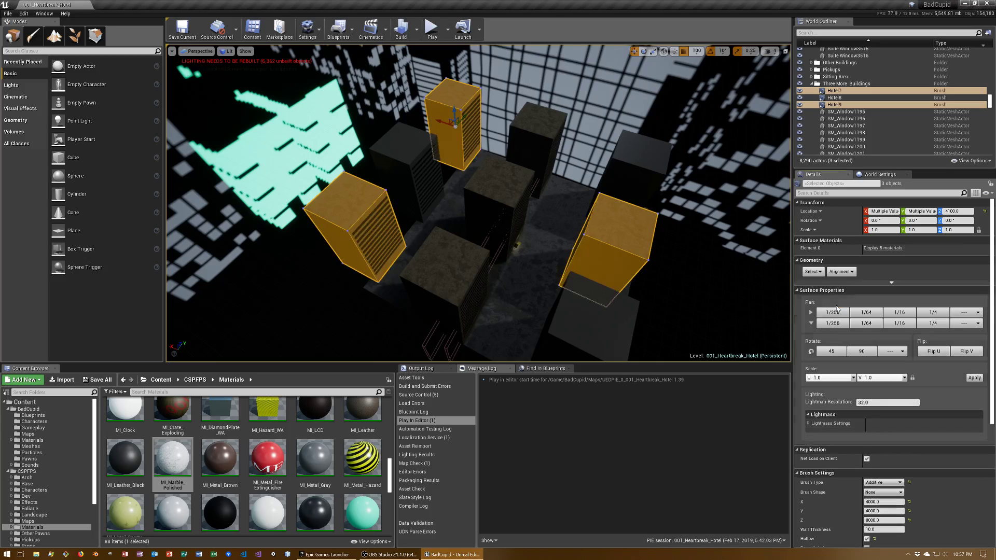
{"action": "left_click", "coordinate": [882, 248]}
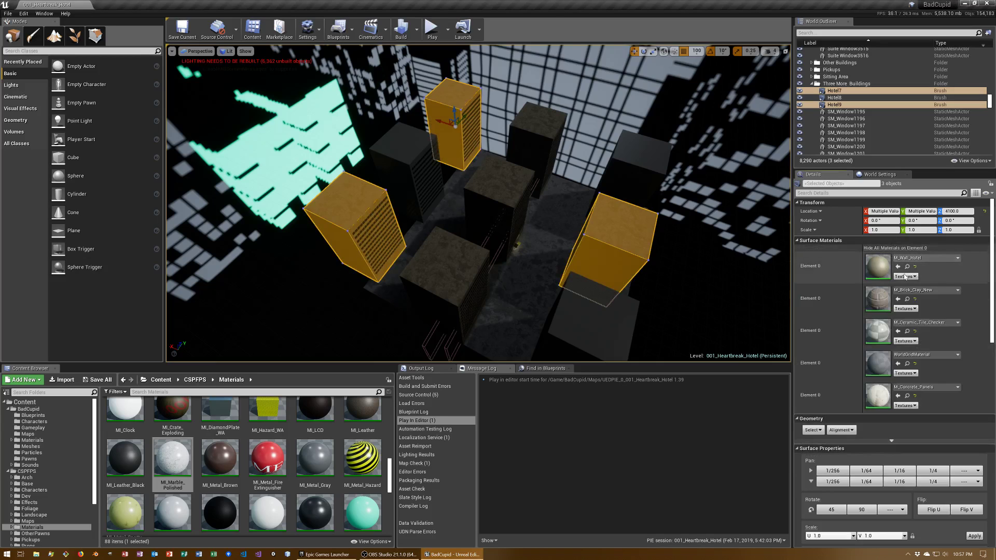
{"action": "left_click", "coordinate": [911, 259]}
{"action": "type", "text": "sand"}
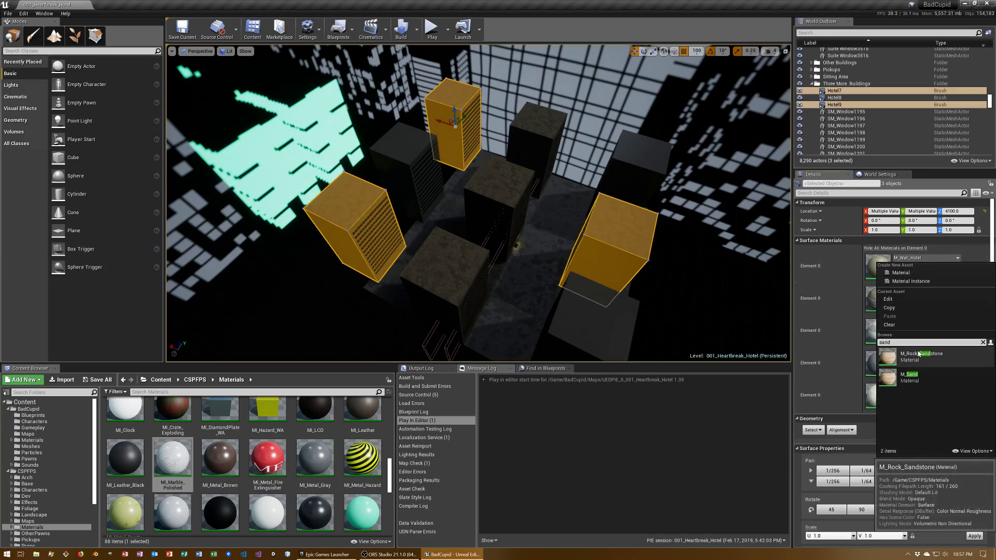
{"action": "left_click", "coordinate": [918, 355]}
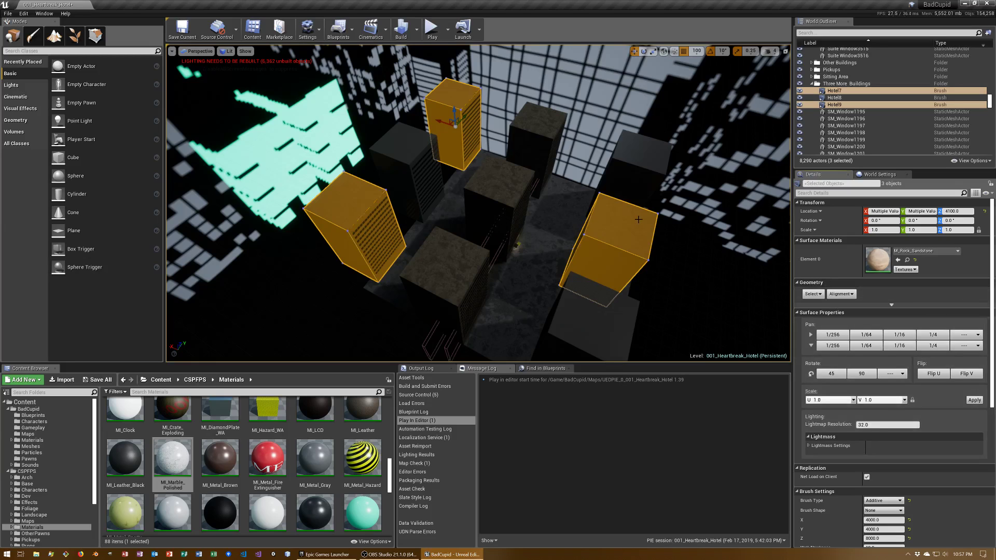
Inspect the sandstone towers, deselect them and save the map.
{"action": "right_click_drag", "start_coordinate": [638, 219], "coordinate": [620, 219]}
{"action": "key", "text": "Escape"}
{"action": "key", "text": "ctrl+s"}
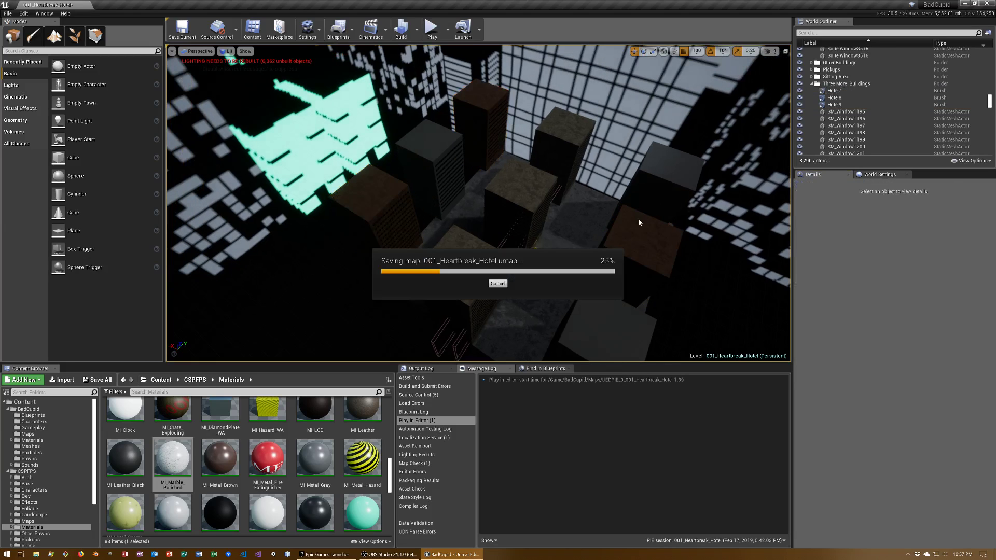
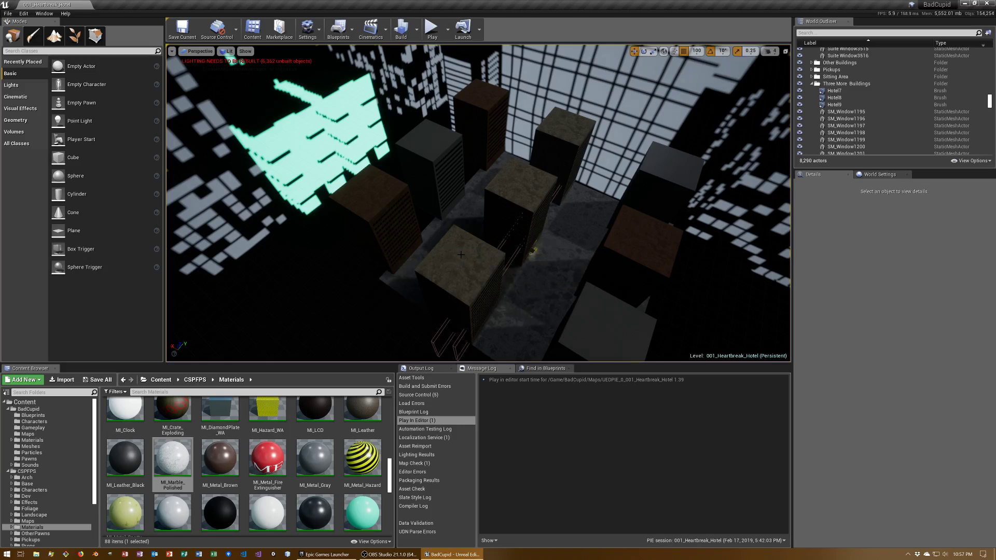
Apply M_Concrete_Grime to every face of the Hotel2 and Hotel3 brushes.
{"action": "left_click", "coordinate": [461, 258]}
{"action": "left_click", "coordinate": [461, 257]}
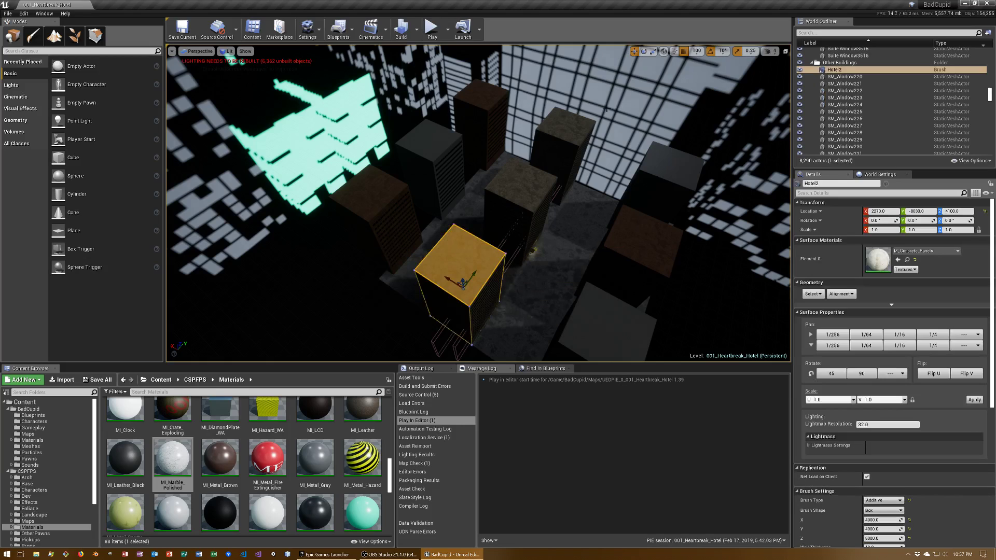
{"action": "left_click", "coordinate": [579, 123], "text": "ctrl"}
{"action": "left_click", "coordinate": [917, 252]}
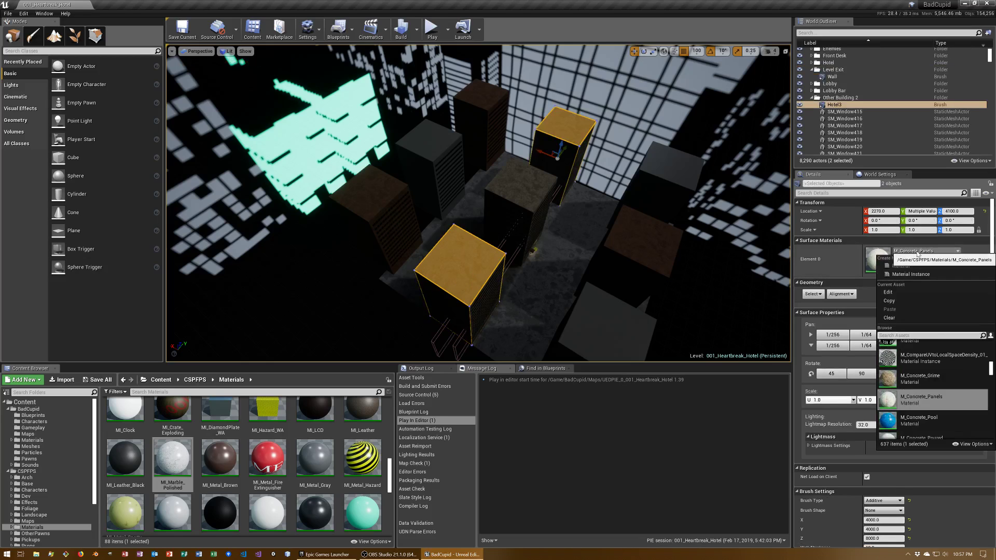
{"action": "scroll", "coordinate": [975, 385], "scroll_direction": "down", "scroll_amount": 1}
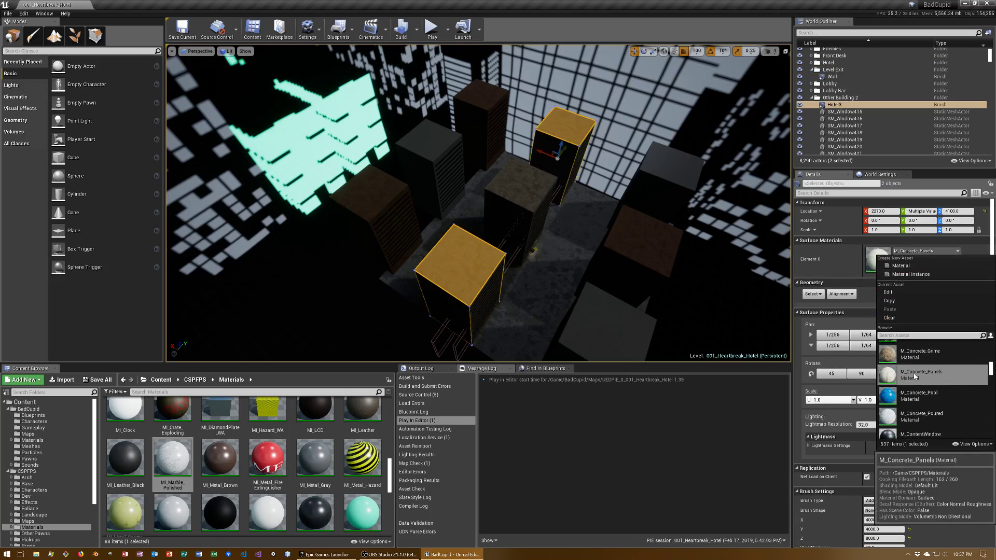
{"action": "left_click", "coordinate": [908, 354]}
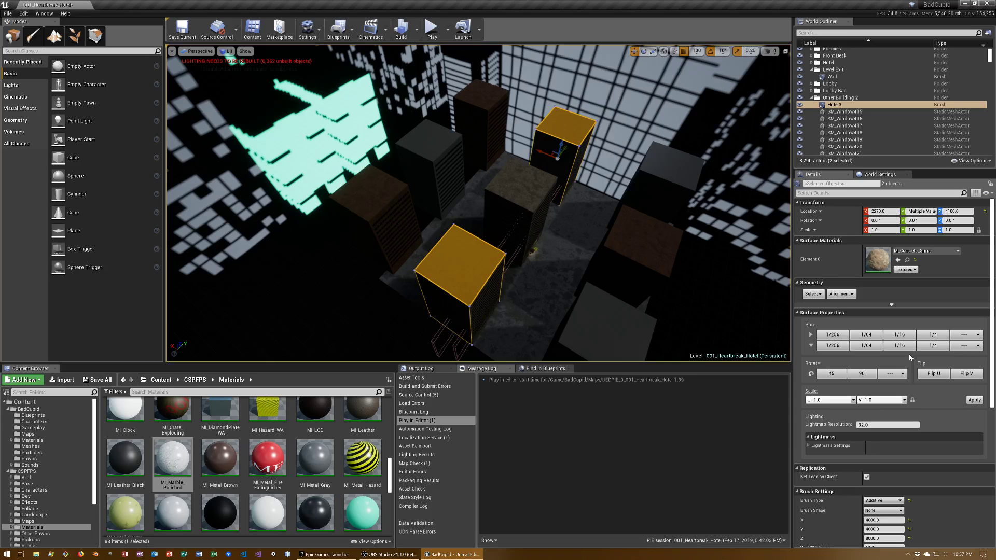
{"action": "left_click", "coordinate": [812, 293]}
{"action": "left_click", "coordinate": [833, 304]}
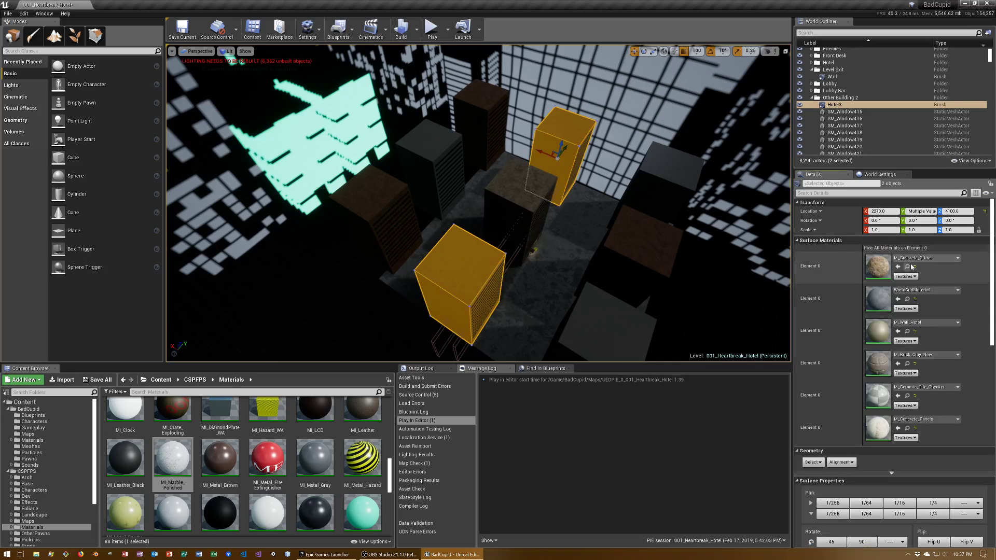
{"action": "left_click", "coordinate": [907, 266]}
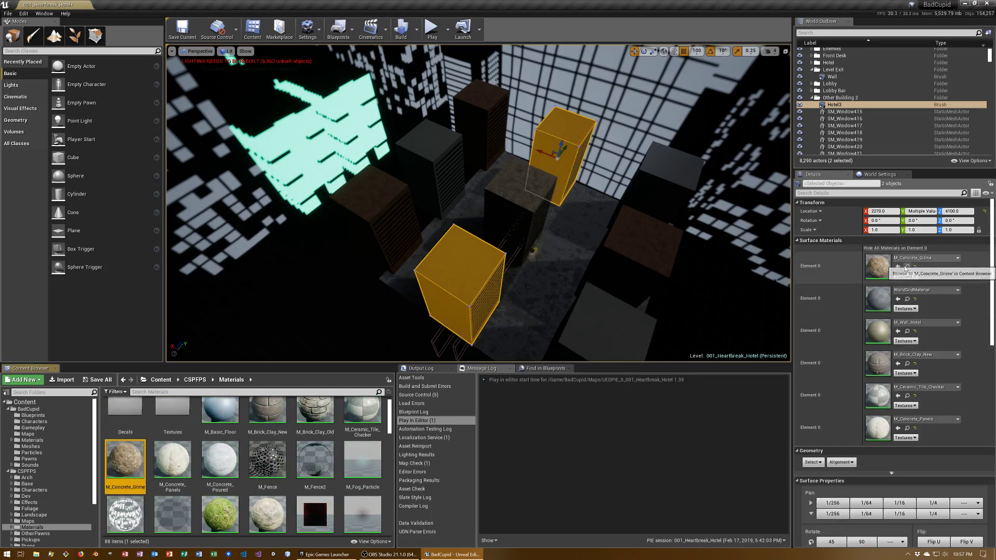
{"action": "left_click", "coordinate": [897, 299]}
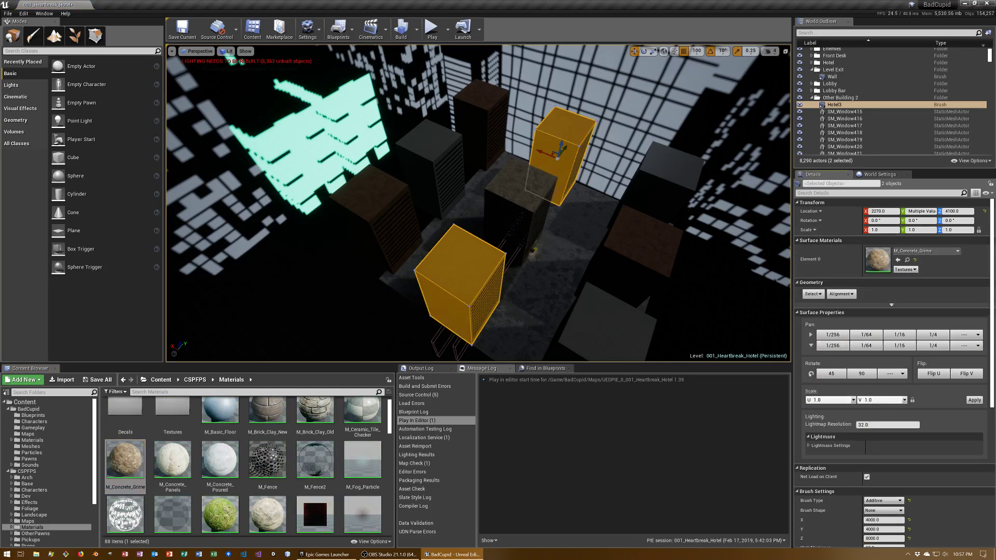
Clear the selection and save the 001_Heartbreak_Hotel map.
{"action": "right_click_drag", "start_coordinate": [647, 275], "coordinate": [647, 275]}
{"action": "key", "text": "Escape"}
{"action": "key", "text": "ctrl+s"}
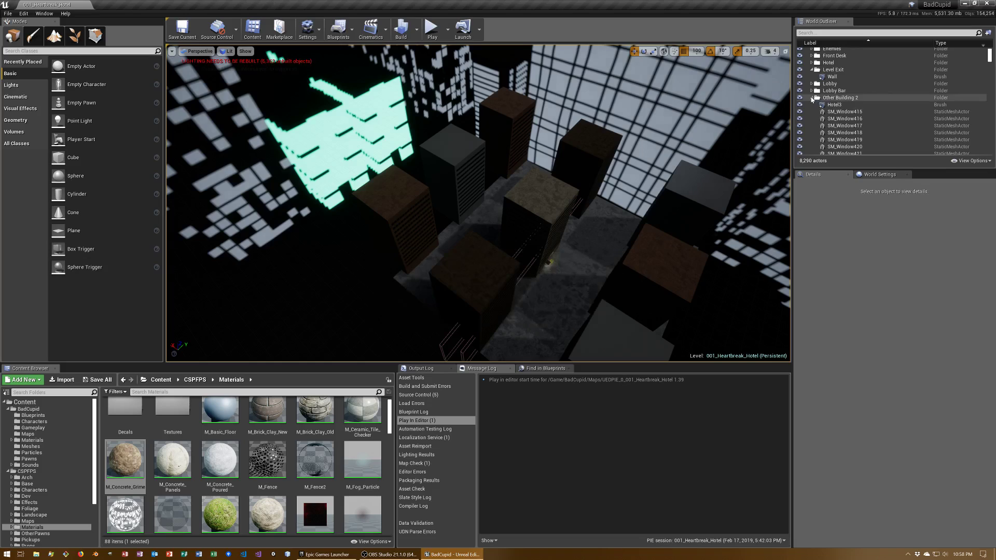
Collapse the building folders in the World Outliner to expose the loose actors.
{"action": "left_click", "coordinate": [812, 98]}
{"action": "left_click", "coordinate": [811, 105]}
{"action": "left_click", "coordinate": [812, 112]}
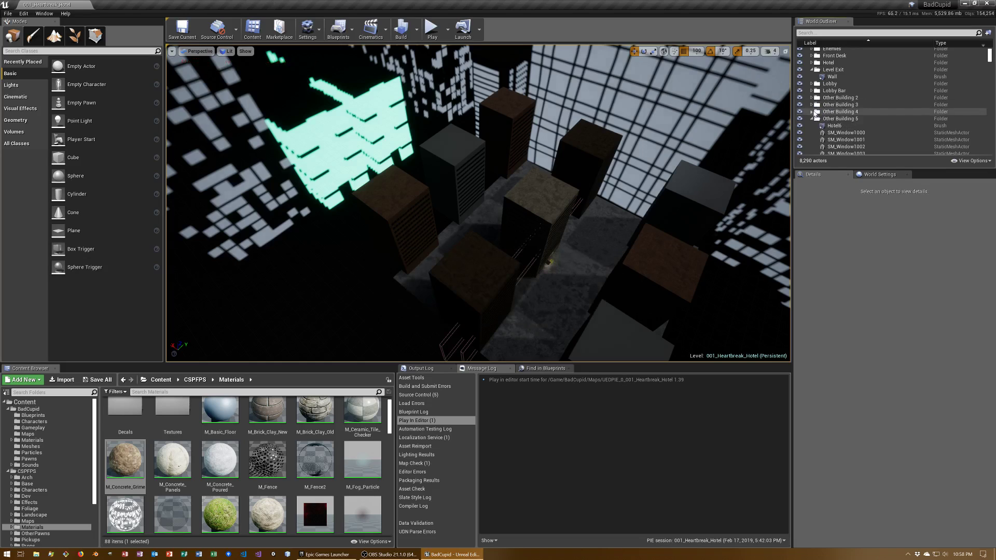
{"action": "left_click", "coordinate": [812, 119]}
{"action": "left_click", "coordinate": [811, 125]}
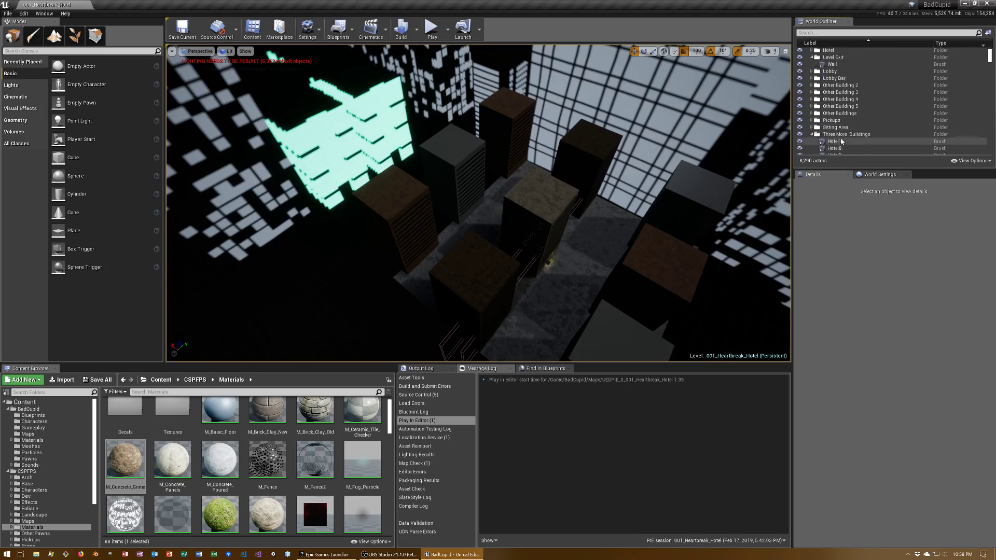
{"action": "scroll", "coordinate": [823, 130], "scroll_direction": "down", "scroll_amount": 1}
{"action": "left_click", "coordinate": [811, 122]}
{"action": "scroll", "coordinate": [840, 136], "scroll_direction": "down", "scroll_amount": 1}
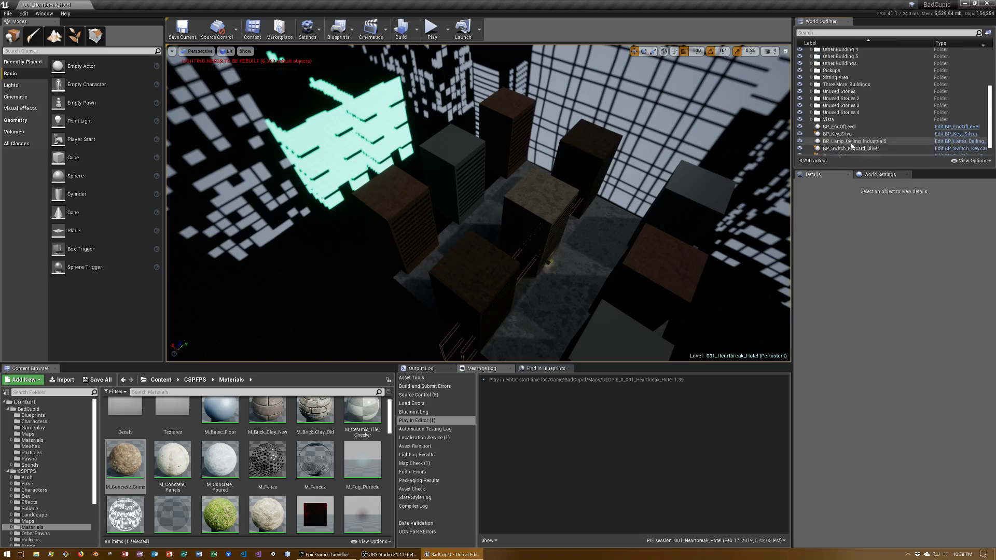
{"action": "scroll", "coordinate": [849, 143], "scroll_direction": "down", "scroll_amount": 1}
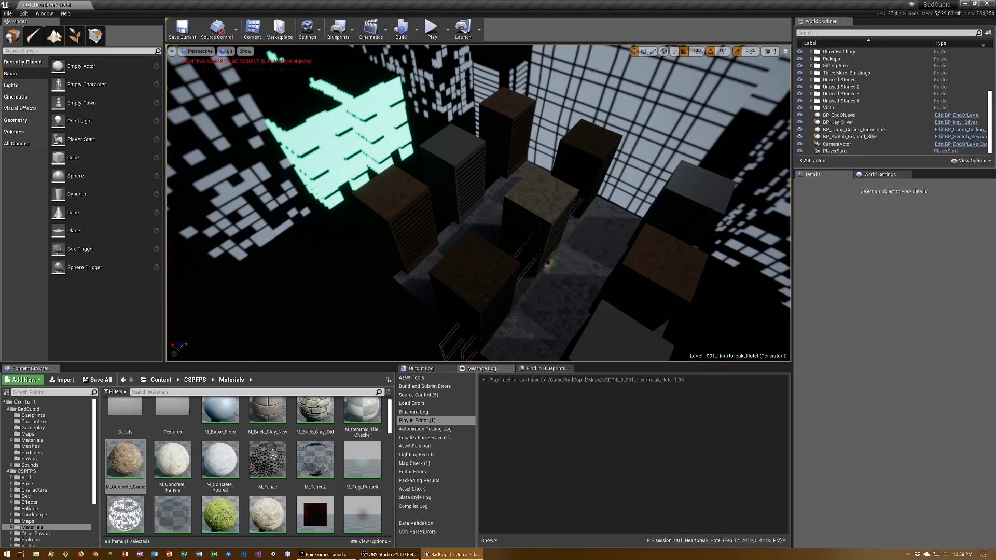
Move BP_Key_Silver into a level folder and BP_EndOfLevel into the Lobby folder.
{"action": "right_click", "coordinate": [850, 123]}
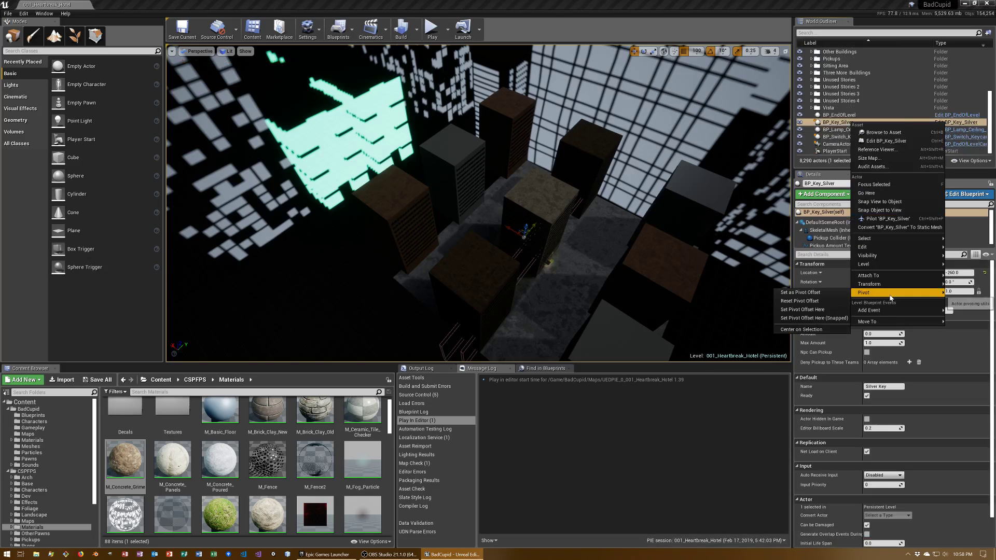
{"action": "mouse_move", "coordinate": [876, 322]}
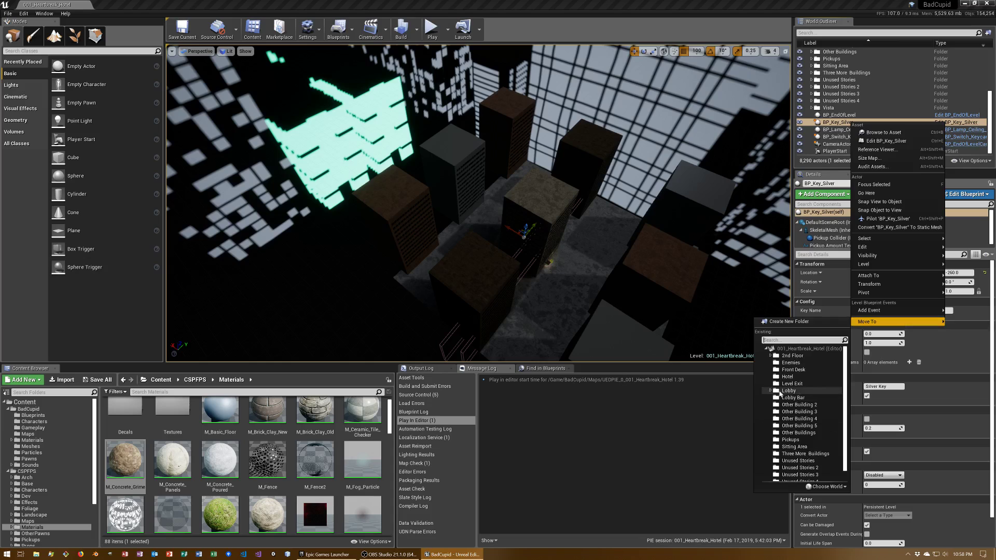
{"action": "left_click", "coordinate": [790, 398]}
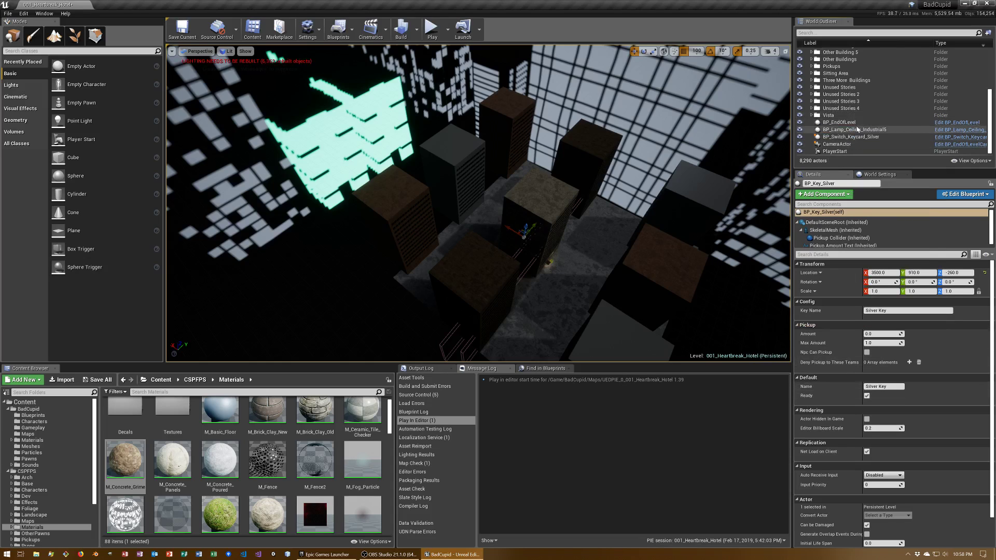
{"action": "right_click", "coordinate": [854, 126]}
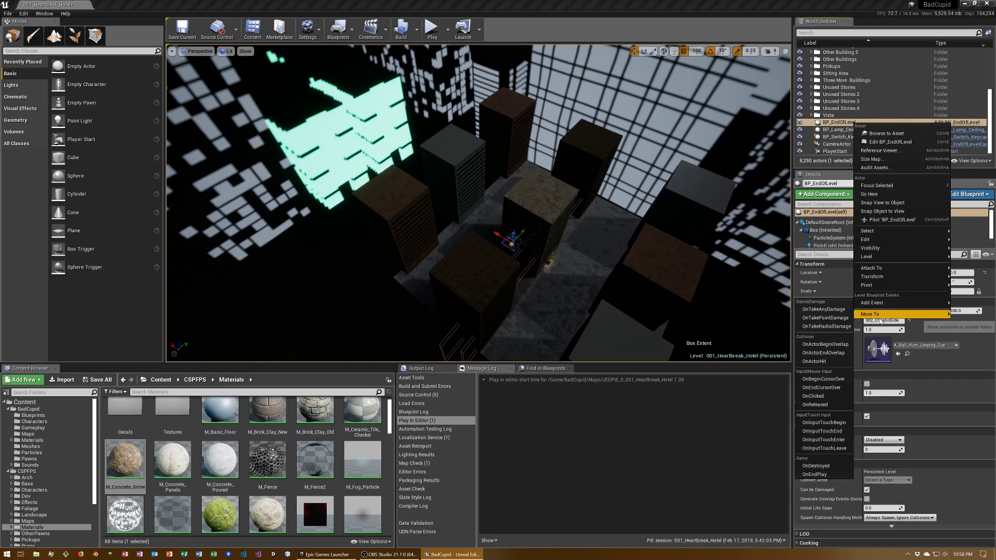
{"action": "mouse_move", "coordinate": [880, 315]}
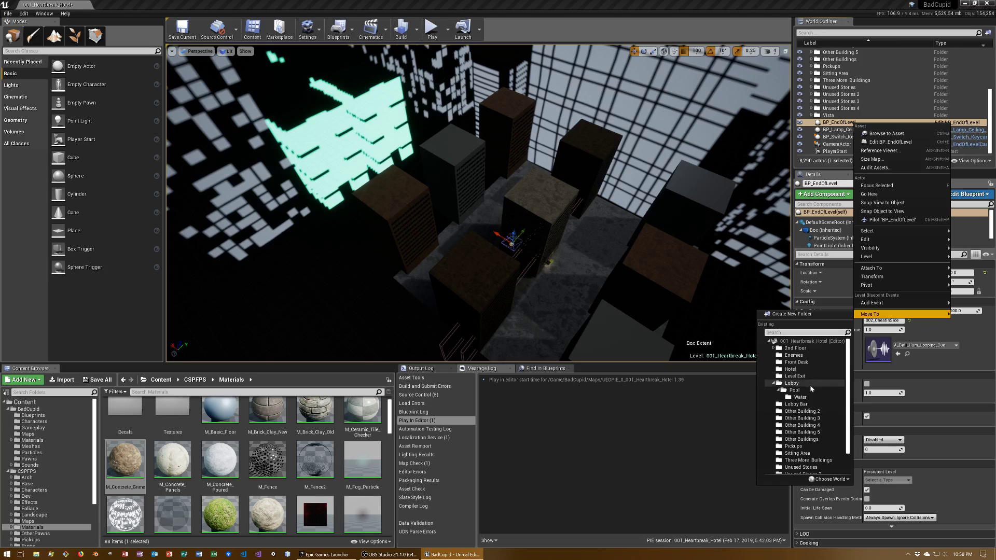
{"action": "left_click", "coordinate": [811, 386]}
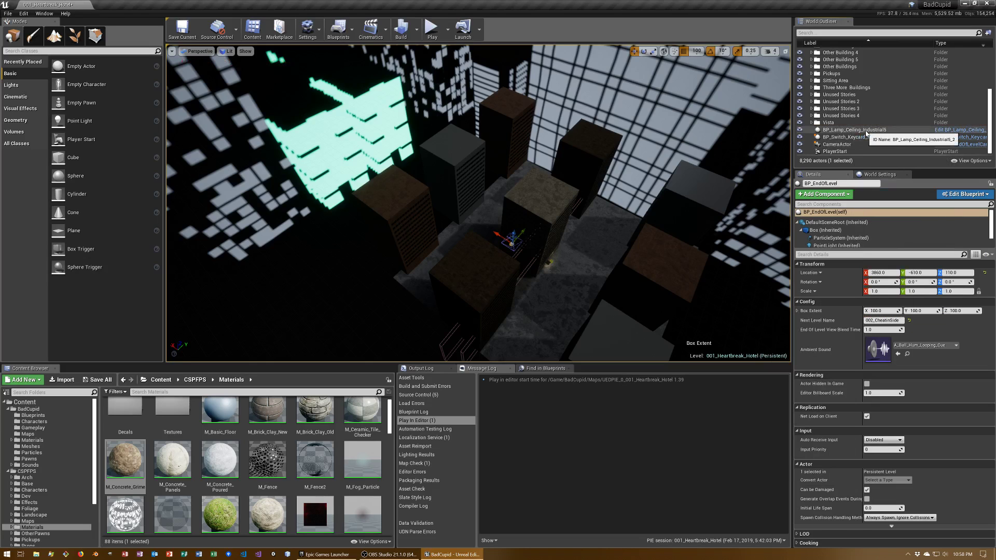
File the ceiling lamp and BP_Switch_Keycard_Silver into level folders.
{"action": "right_click", "coordinate": [865, 131]}
{"action": "mouse_move", "coordinate": [892, 331]}
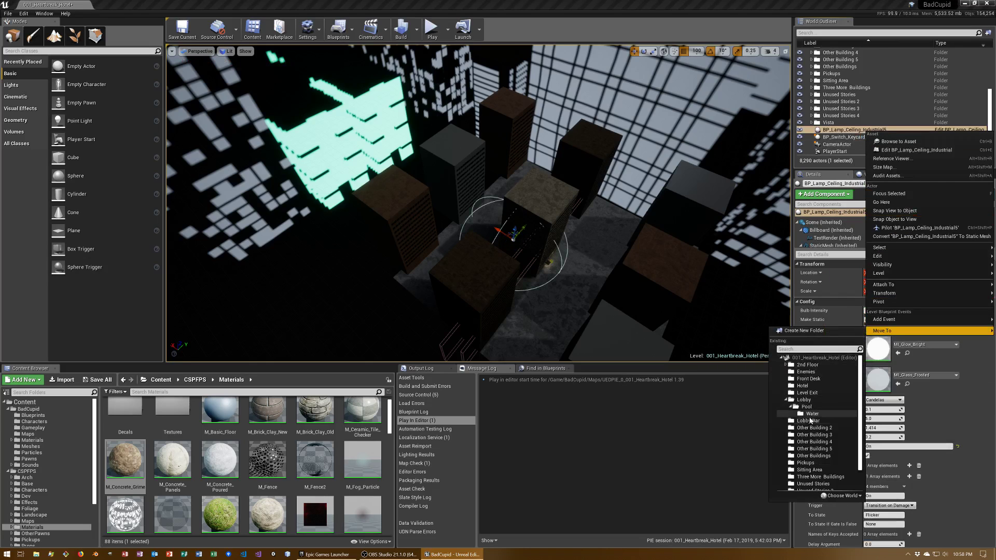
{"action": "left_click", "coordinate": [804, 400]}
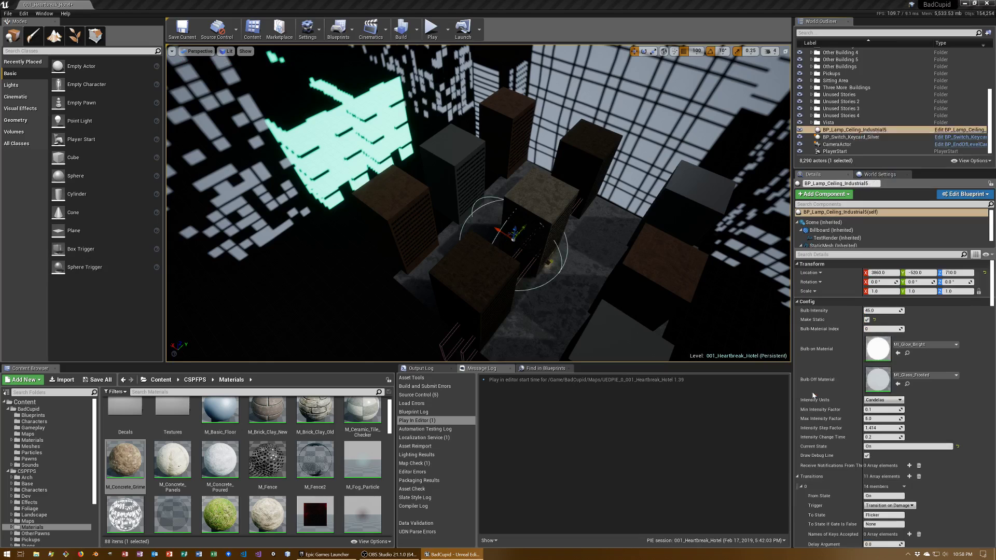
{"action": "right_click", "coordinate": [873, 138]}
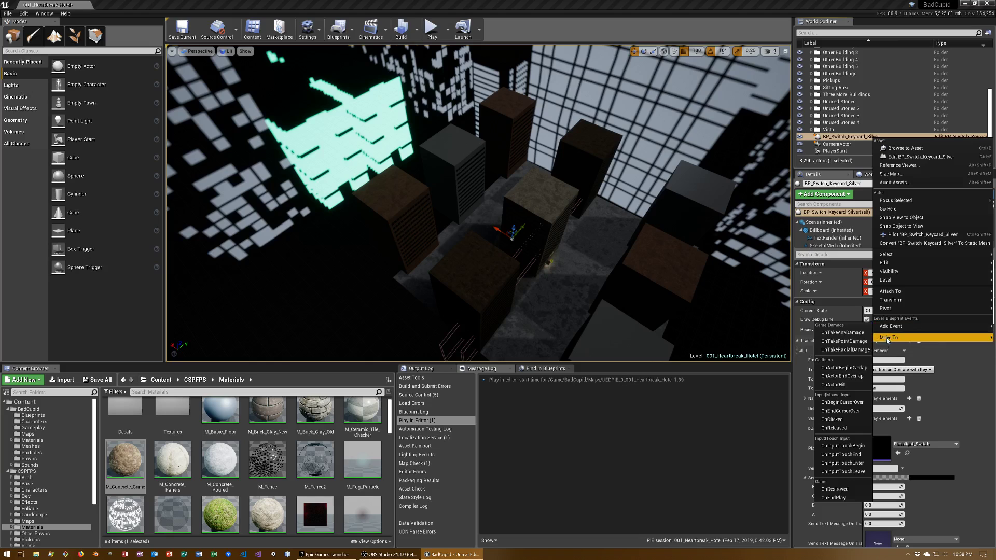
{"action": "mouse_move", "coordinate": [887, 339]}
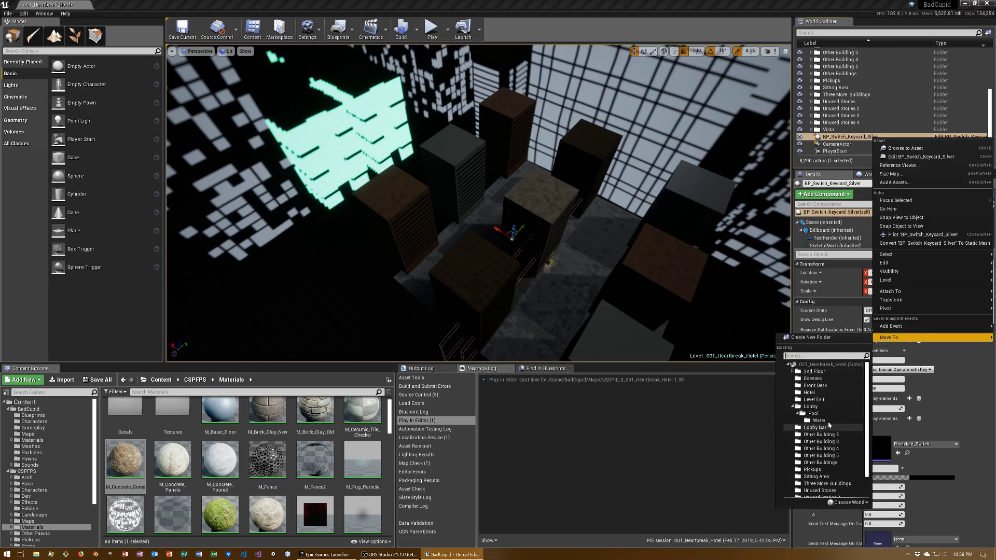
{"action": "left_click", "coordinate": [813, 399]}
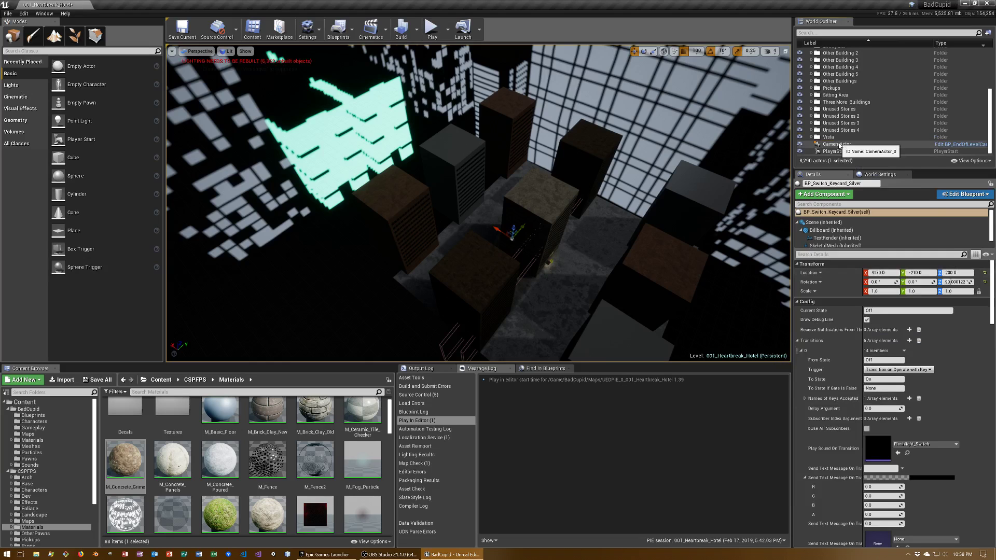
Move the CameraActor into the Vista folder.
{"action": "right_click", "coordinate": [839, 146]}
{"action": "mouse_move", "coordinate": [867, 343]}
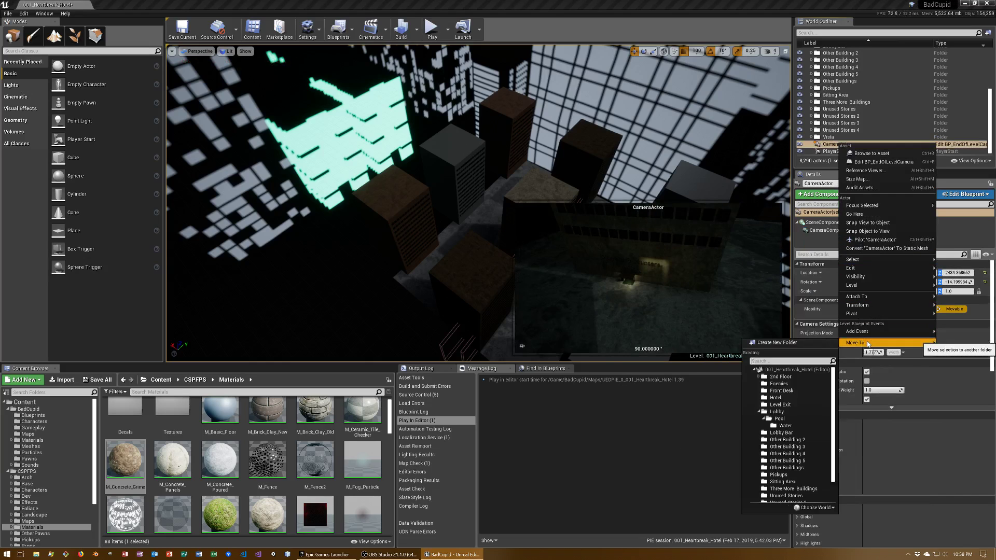
{"action": "scroll", "coordinate": [784, 387], "scroll_direction": "down", "scroll_amount": 2}
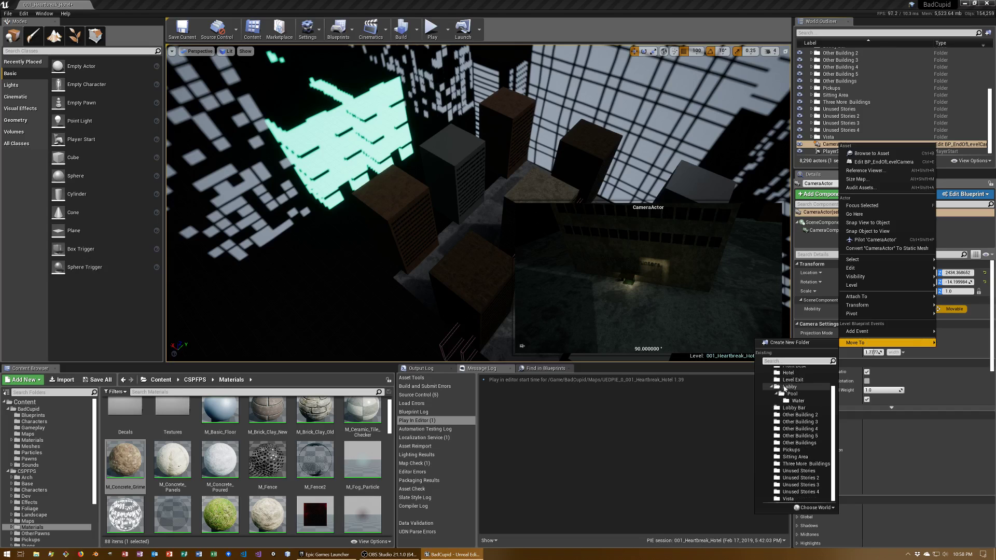
{"action": "left_click", "coordinate": [788, 498]}
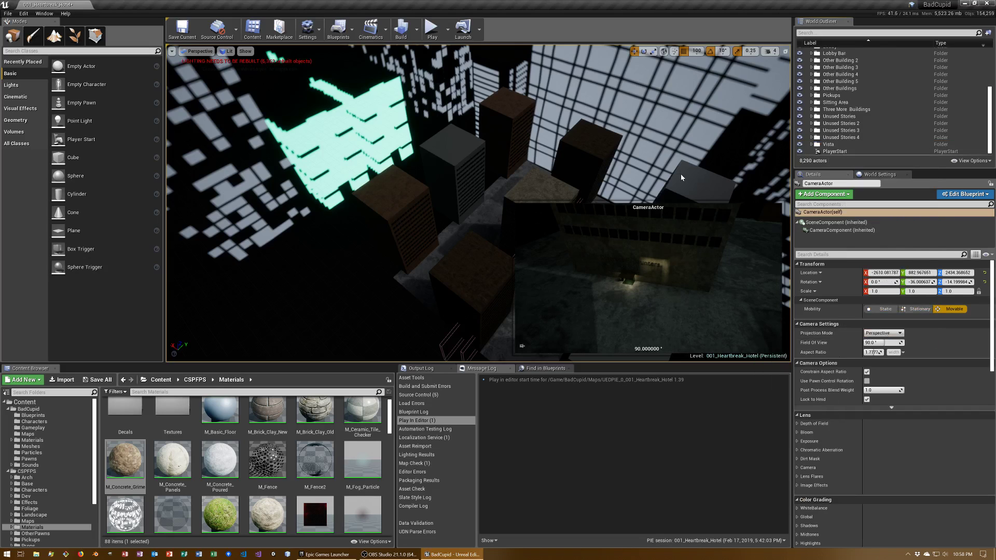
{"action": "right_click", "coordinate": [672, 175]}
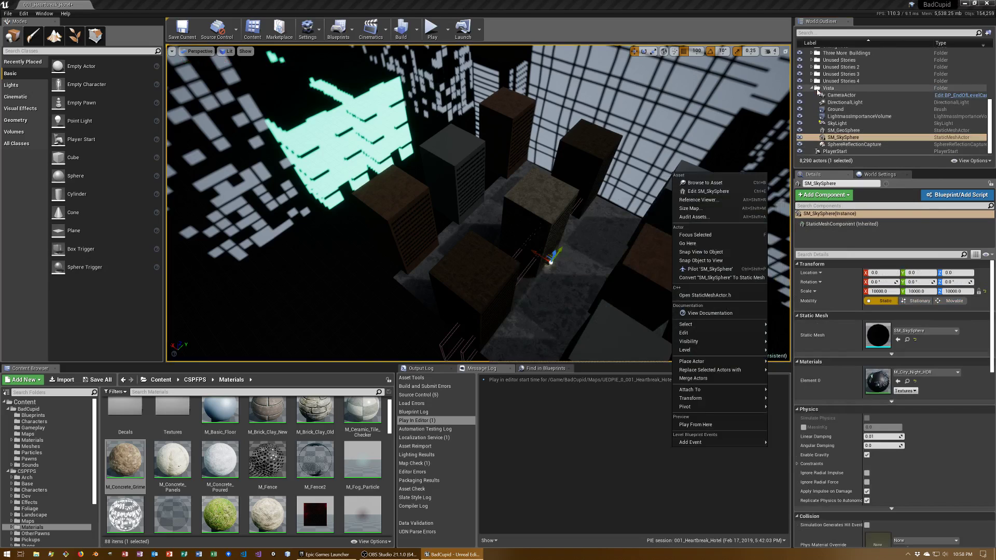
{"action": "left_click", "coordinate": [835, 95]}
{"action": "key", "text": "ctrl+s"}
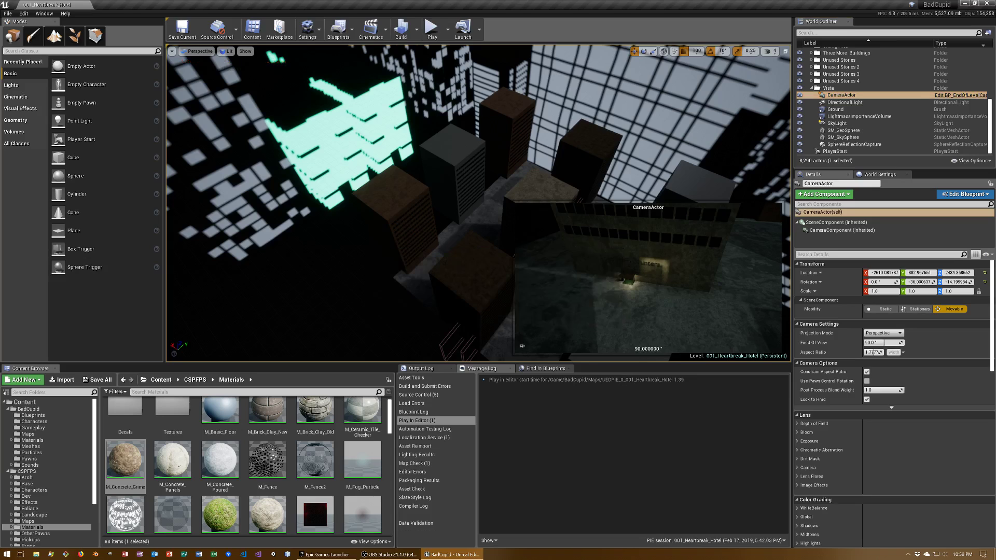
{"action": "right_click_drag", "start_coordinate": [477, 202], "coordinate": [498, 208]}
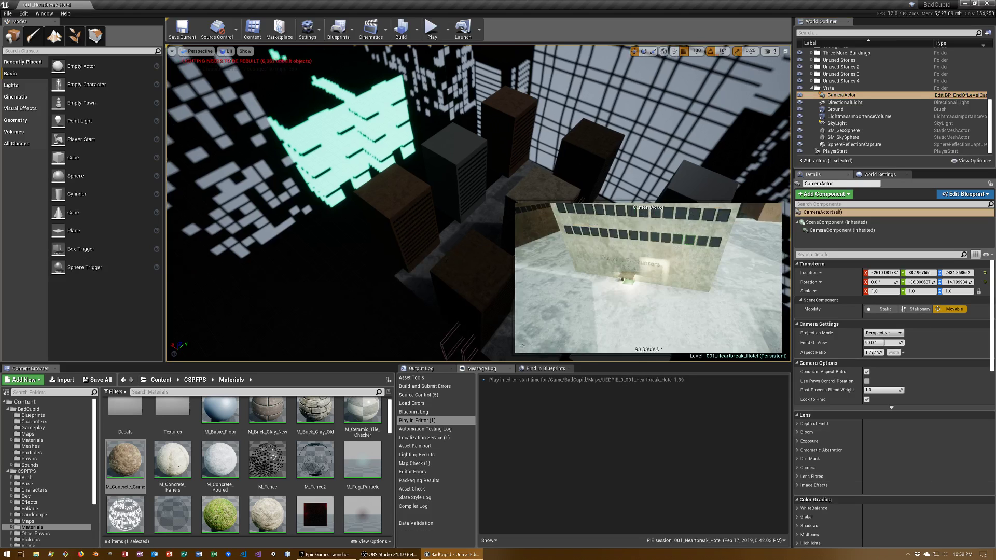
{"action": "key", "text": "Escape"}
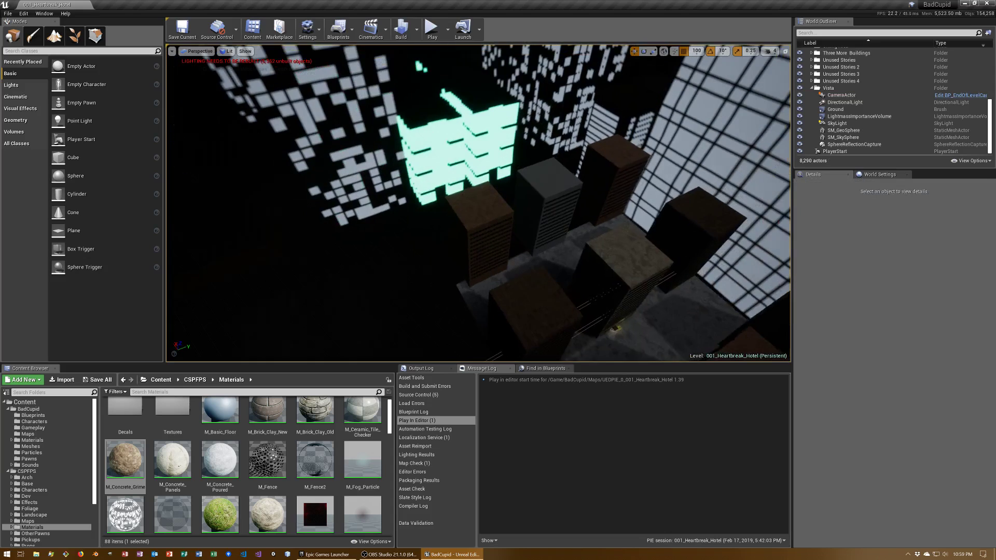
{"action": "right_click_drag", "start_coordinate": [477, 203], "coordinate": [498, 218]}
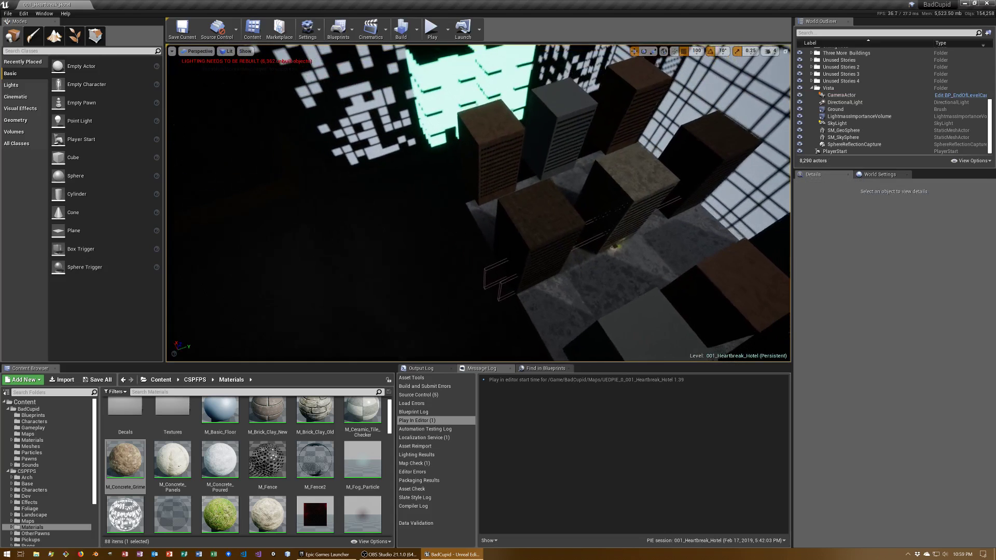
{"action": "right_click_drag", "start_coordinate": [591, 176], "coordinate": [592, 175]}
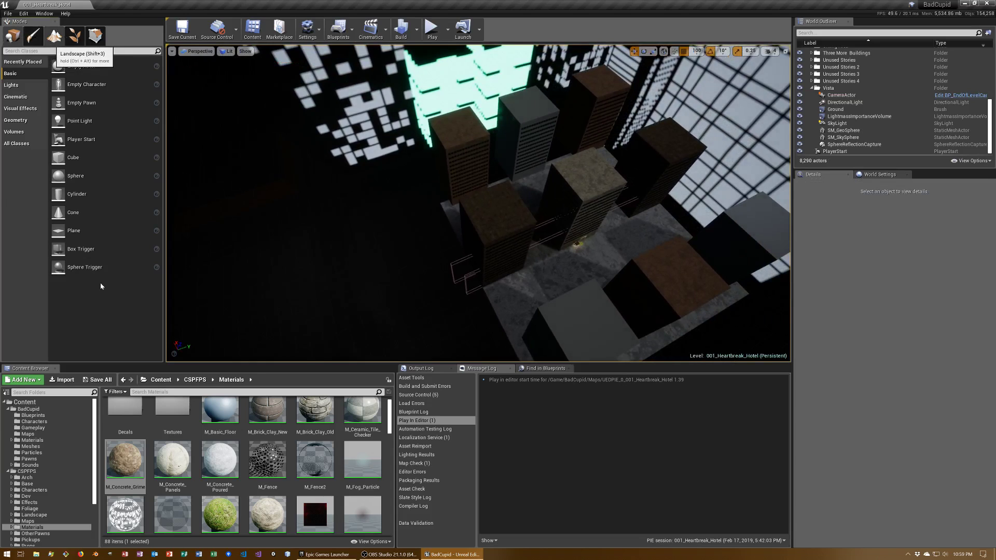
In Landscape mode, set the new landscape's Z location to -400.
{"action": "key", "text": "shift+3"}
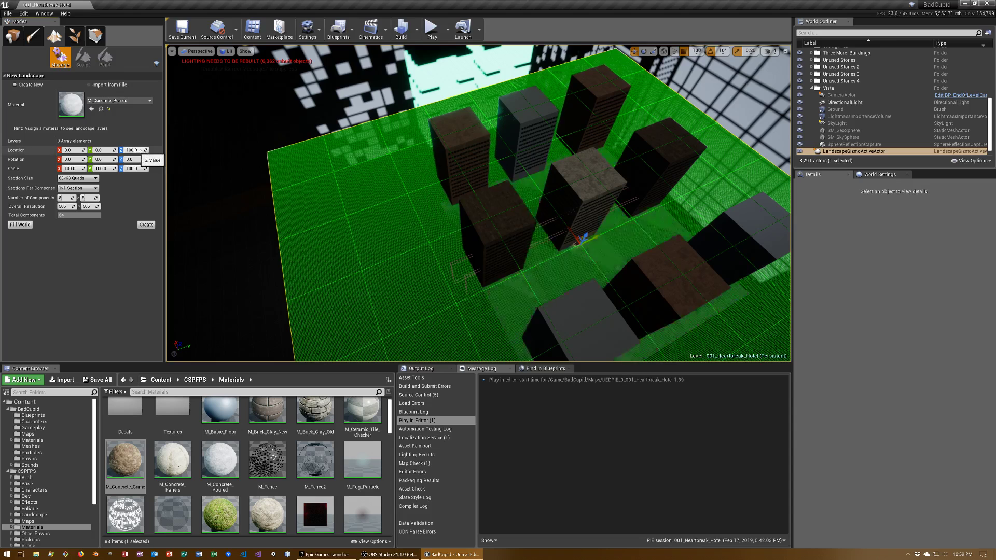
{"action": "left_click", "coordinate": [134, 150]}
{"action": "type", "text": "-"}
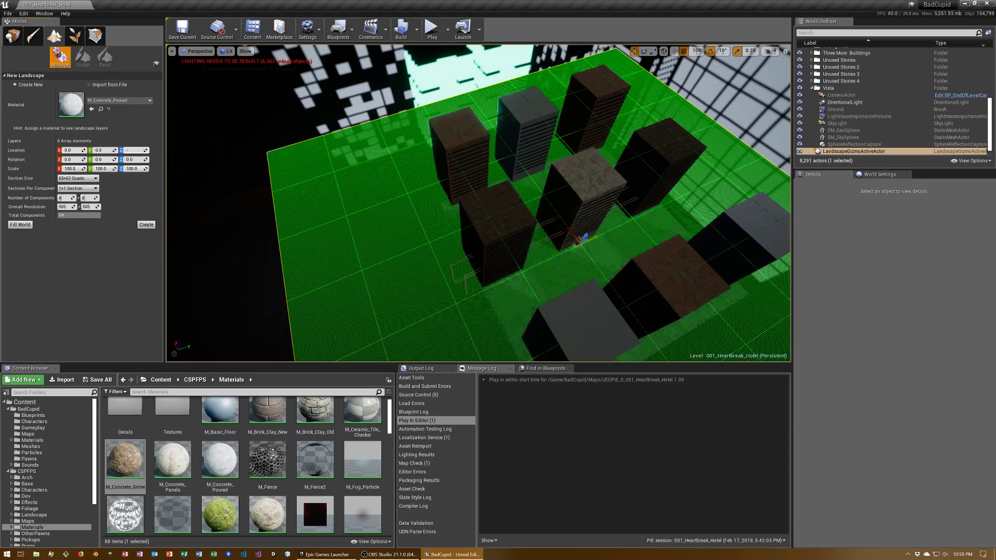
{"action": "type", "text": "1600"}
{"action": "key", "text": "BackSpace"}
{"action": "key", "text": "BackSpace"}
{"action": "key", "text": "BackSpace"}
{"action": "key", "text": "BackSpace"}
{"action": "type", "text": "4"}
{"action": "type", "text": "00"}
{"action": "key", "text": "Return"}
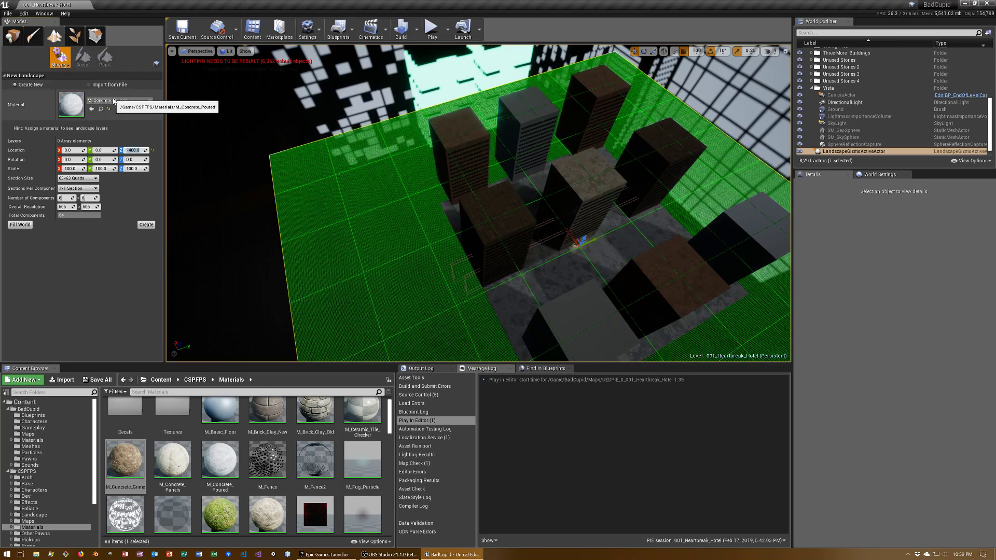
Fill the world with the landscape, create it, and return to Place mode.
{"action": "left_click", "coordinate": [25, 226]}
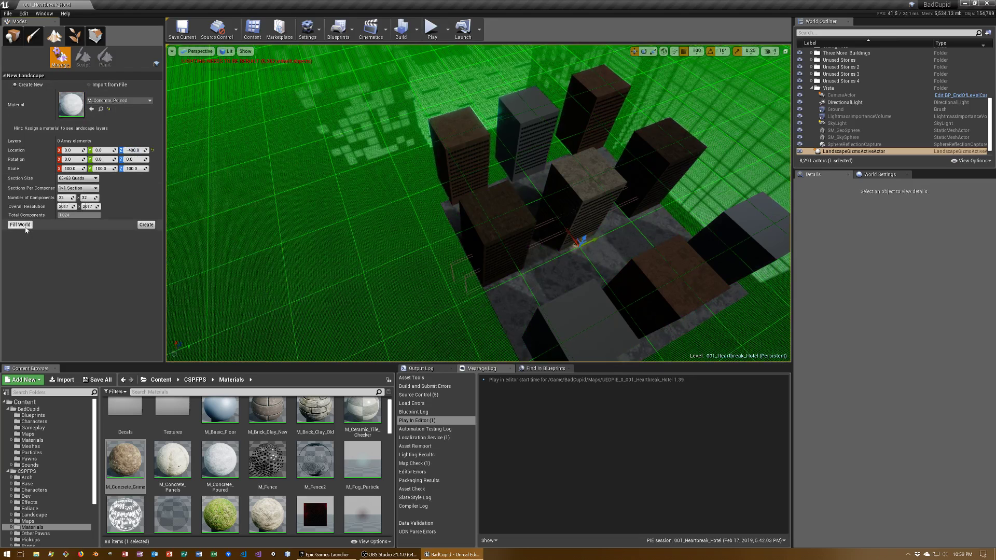
{"action": "left_click", "coordinate": [141, 226]}
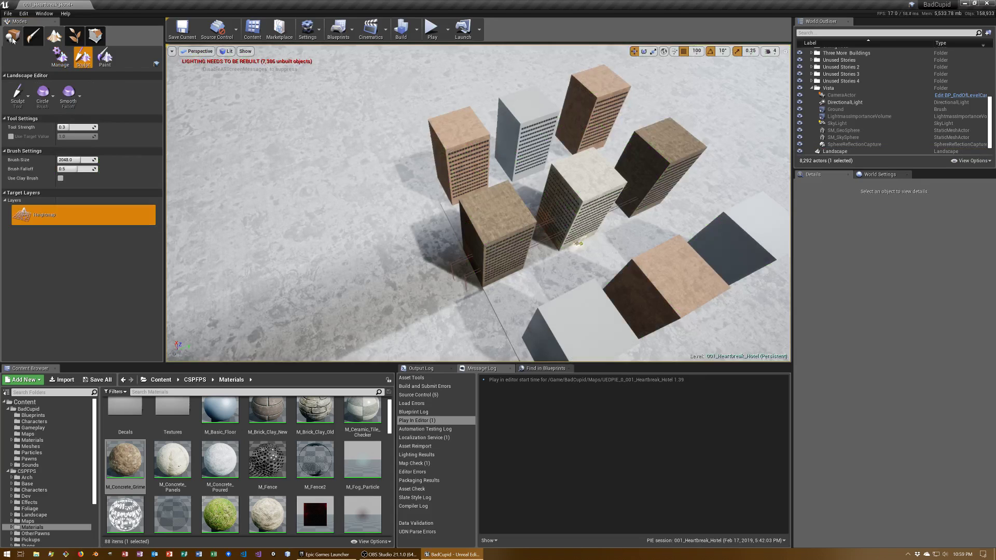
{"action": "left_click", "coordinate": [13, 36]}
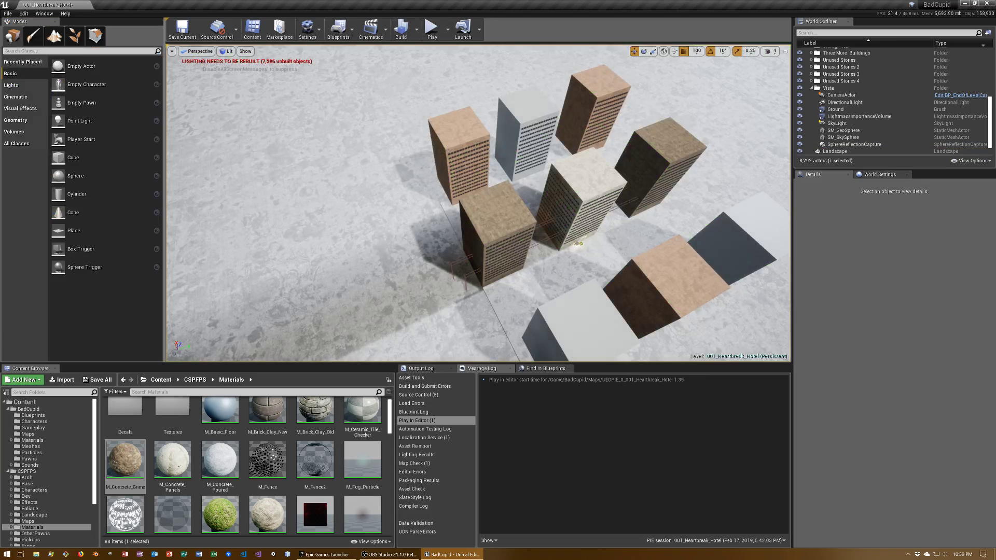
{"action": "left_click_drag", "start_coordinate": [467, 233], "coordinate": [440, 197]}
{"action": "left_click_drag", "start_coordinate": [466, 233], "coordinate": [467, 182]}
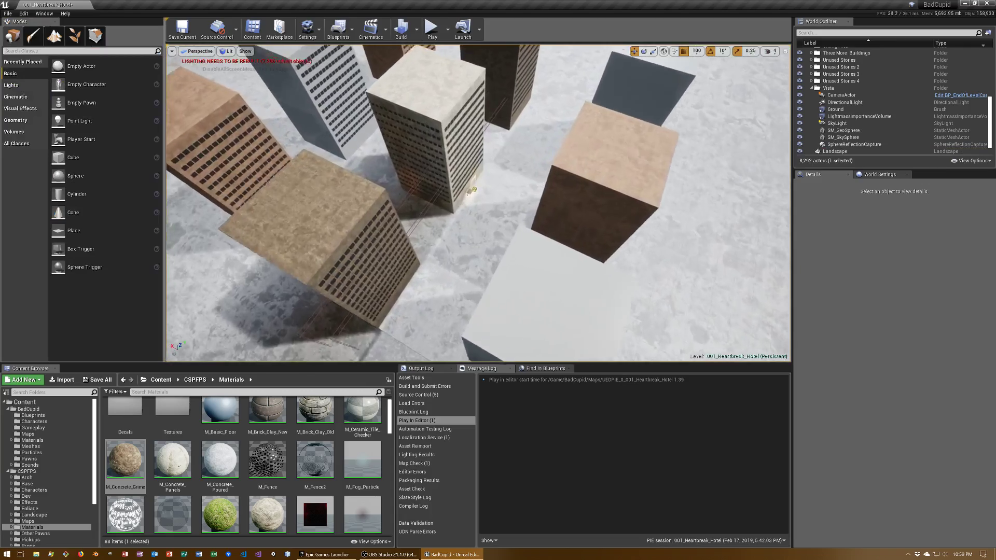
{"action": "left_click_drag", "start_coordinate": [467, 233], "coordinate": [467, 182]}
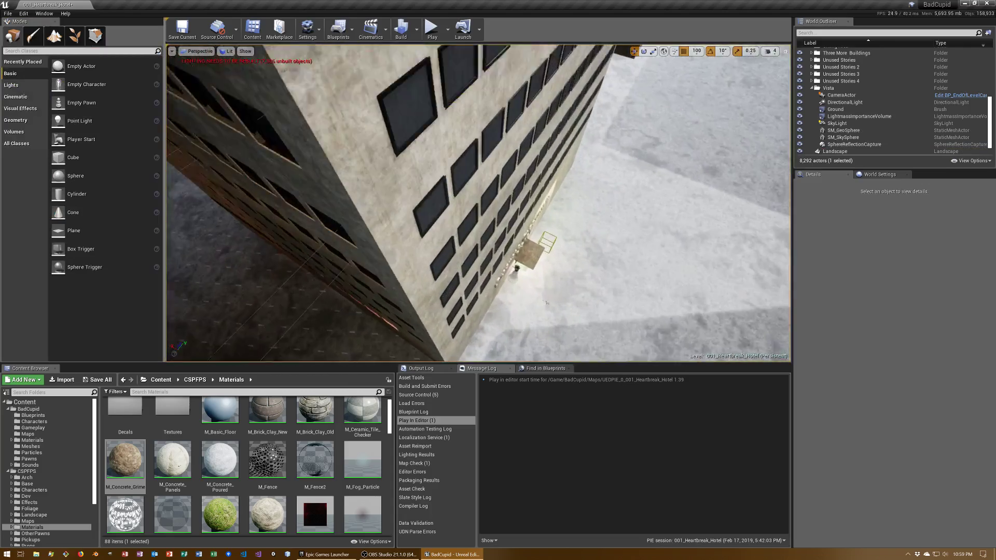
{"action": "mouse_move", "coordinate": [467, 233]}
{"action": "left_mouse_down"}
{"action": "mouse_move", "coordinate": [457, 197]}
{"action": "mouse_move", "coordinate": [446, 197]}
{"action": "left_mouse_up"}
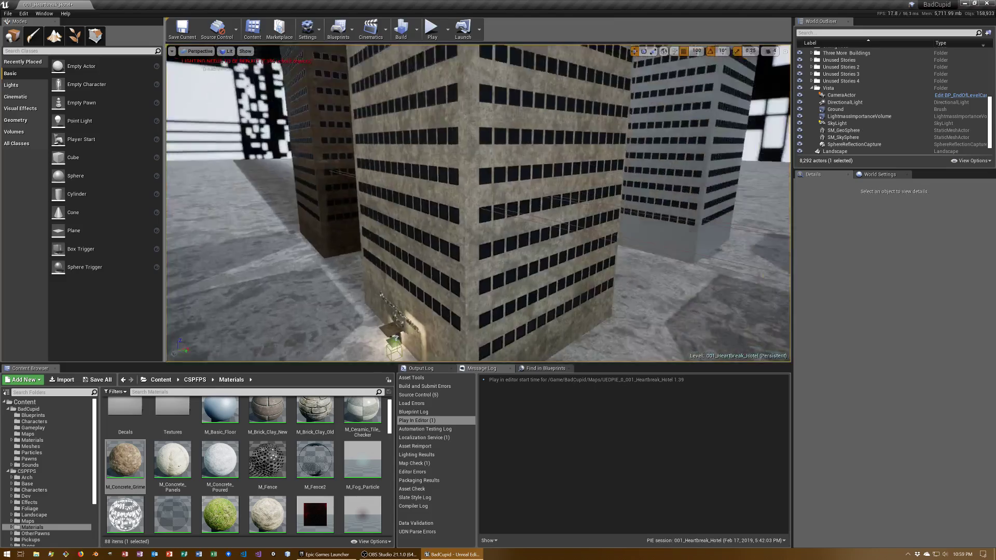
{"action": "mouse_move", "coordinate": [331, 158]}
{"action": "left_mouse_down"}
{"action": "mouse_move", "coordinate": [332, 130]}
{"action": "mouse_move", "coordinate": [311, 145]}
{"action": "left_mouse_up"}
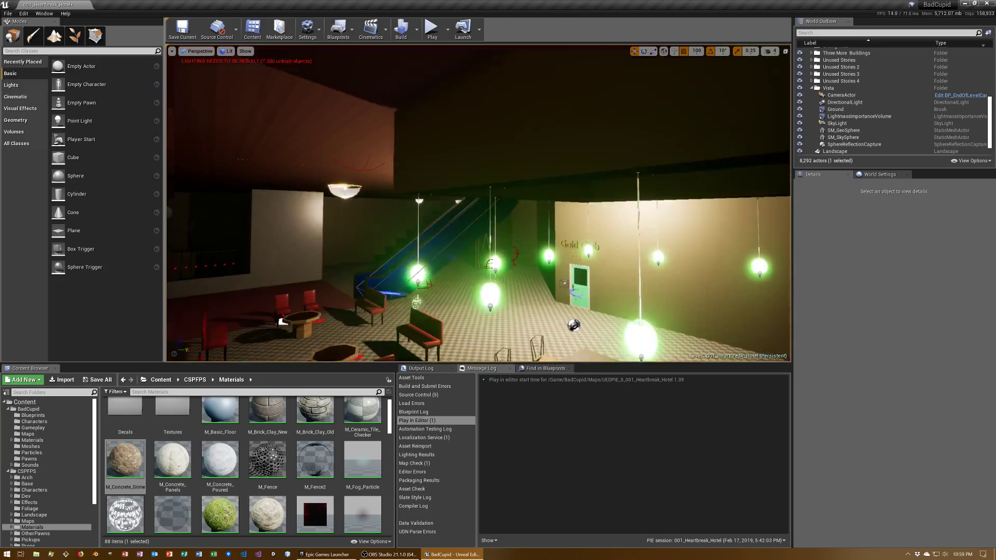
{"action": "left_click_drag", "start_coordinate": [311, 145], "coordinate": [311, 146]}
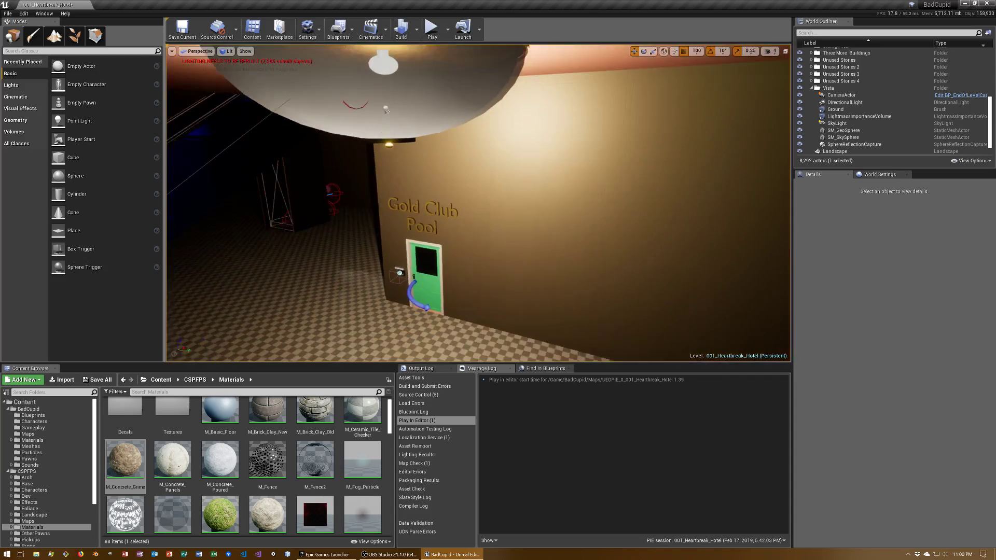
{"action": "right_click_drag", "start_coordinate": [477, 202], "coordinate": [477, 202]}
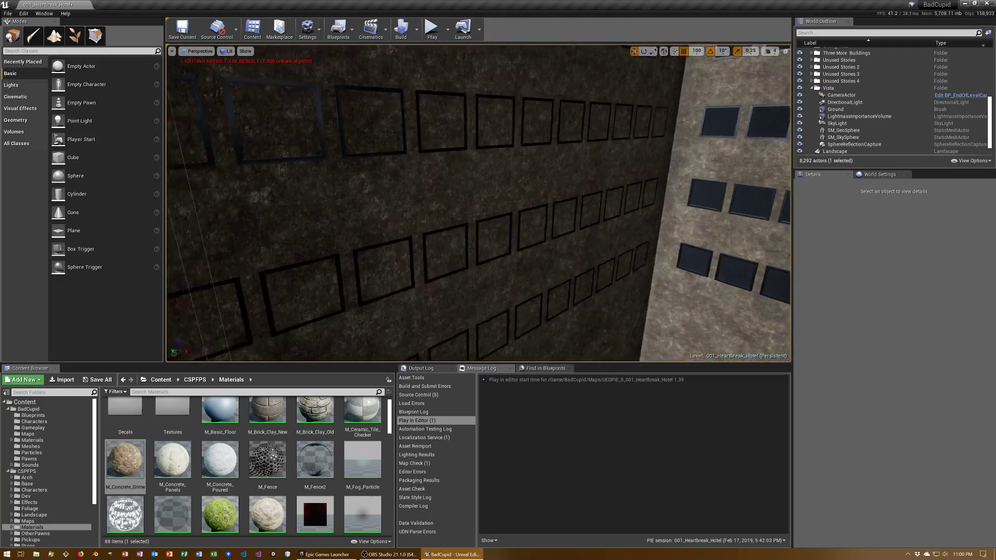
{"action": "right_click_drag", "start_coordinate": [477, 202], "coordinate": [477, 202]}
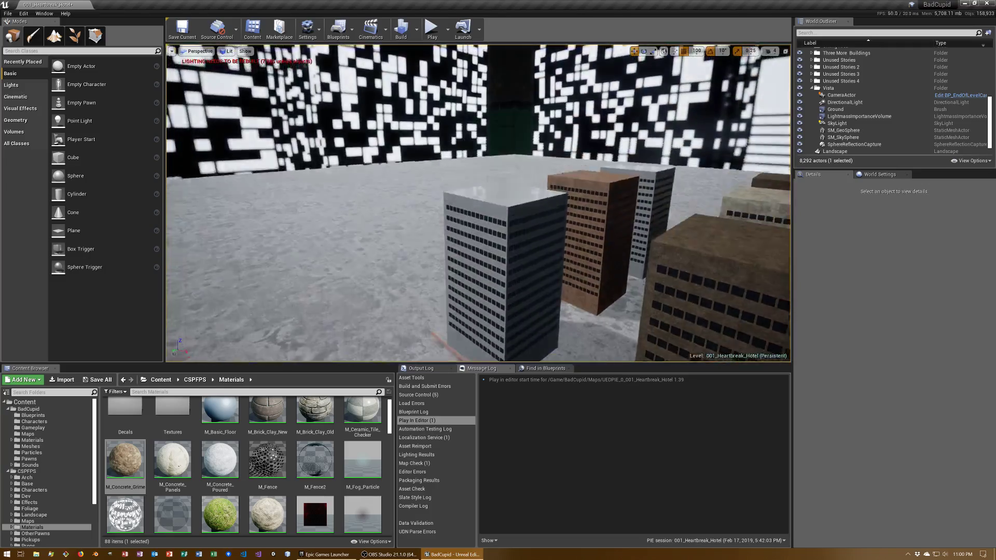
{"action": "right_click_drag", "start_coordinate": [377, 249], "coordinate": [377, 249]}
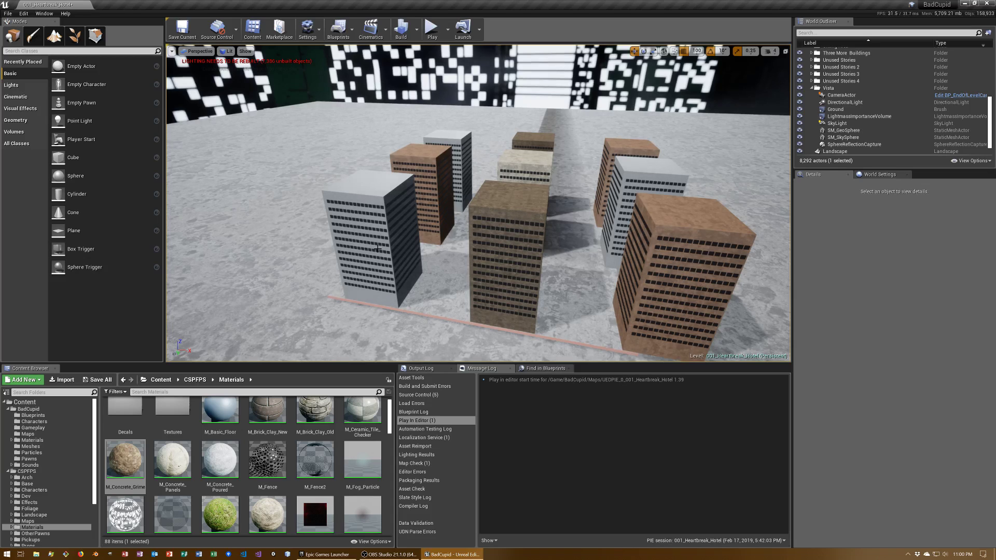
Browse the Content Browser to the CSPFPS > Vista building folder.
{"action": "left_click", "coordinate": [203, 382]}
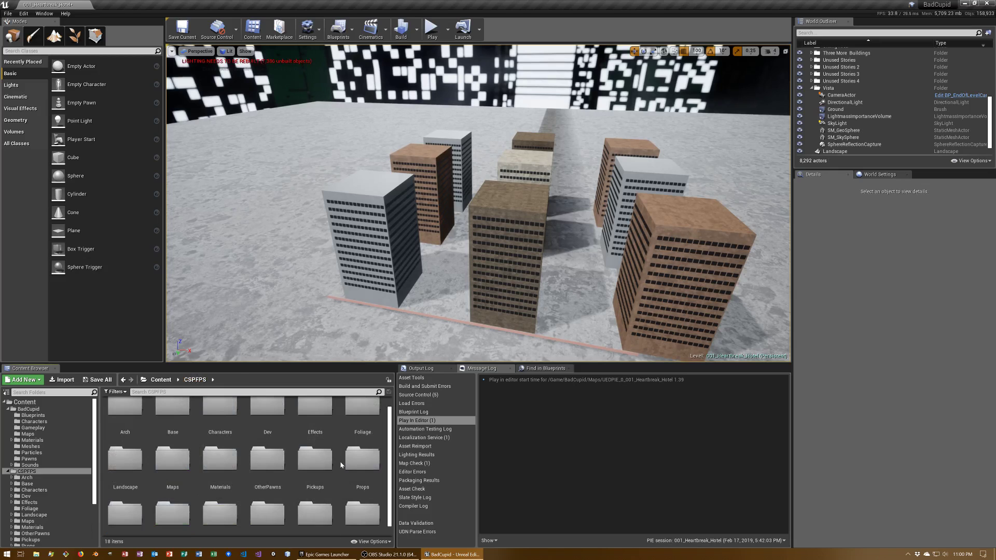
{"action": "double_click", "coordinate": [357, 459]}
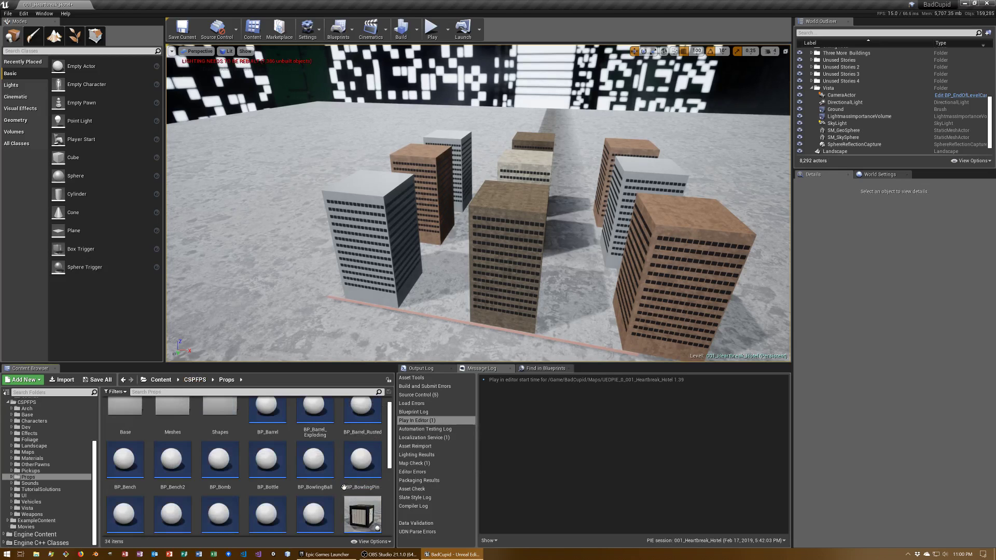
{"action": "scroll", "coordinate": [368, 479], "scroll_direction": "down", "scroll_amount": 3}
{"action": "left_click_drag", "start_coordinate": [393, 478], "coordinate": [393, 425]}
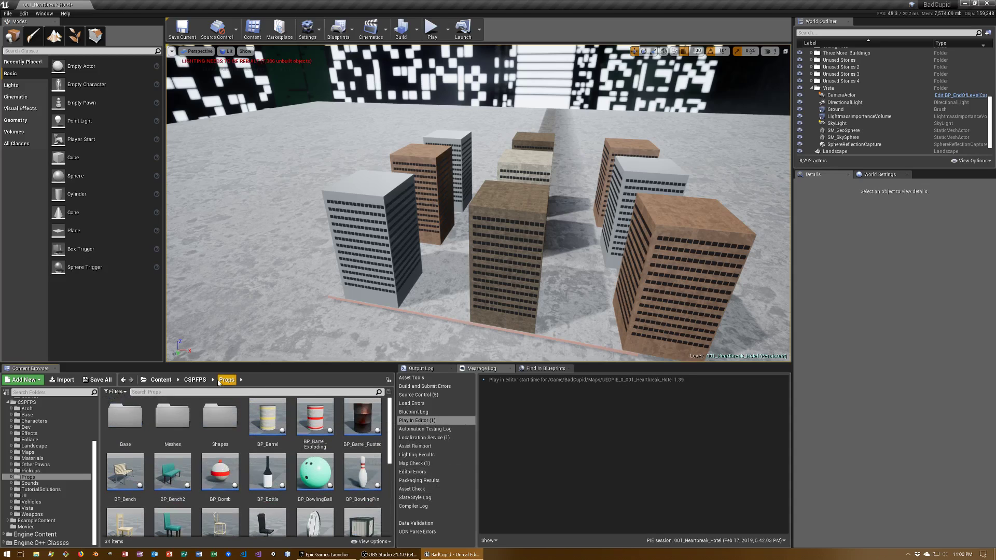
{"action": "left_click", "coordinate": [195, 380]}
{"action": "scroll", "coordinate": [296, 442], "scroll_direction": "down", "scroll_amount": 1}
{"action": "double_click", "coordinate": [325, 497]}
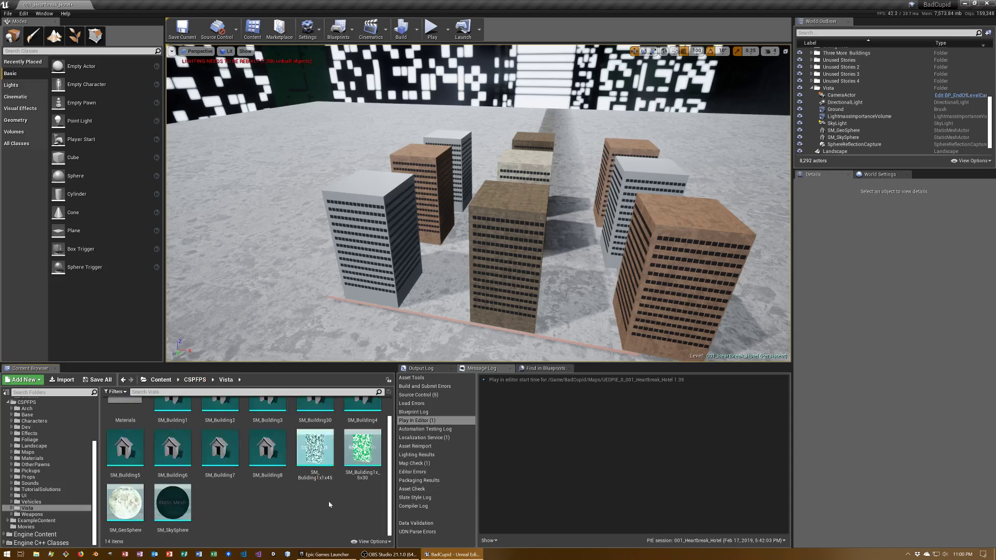
{"action": "scroll", "coordinate": [327, 534], "scroll_direction": "up", "scroll_amount": 1}
{"action": "mouse_move", "coordinate": [403, 340]}
{"action": "right_mouse_down"}
{"action": "mouse_move", "coordinate": [400, 332]}
{"action": "mouse_move", "coordinate": [441, 332]}
{"action": "right_mouse_up"}
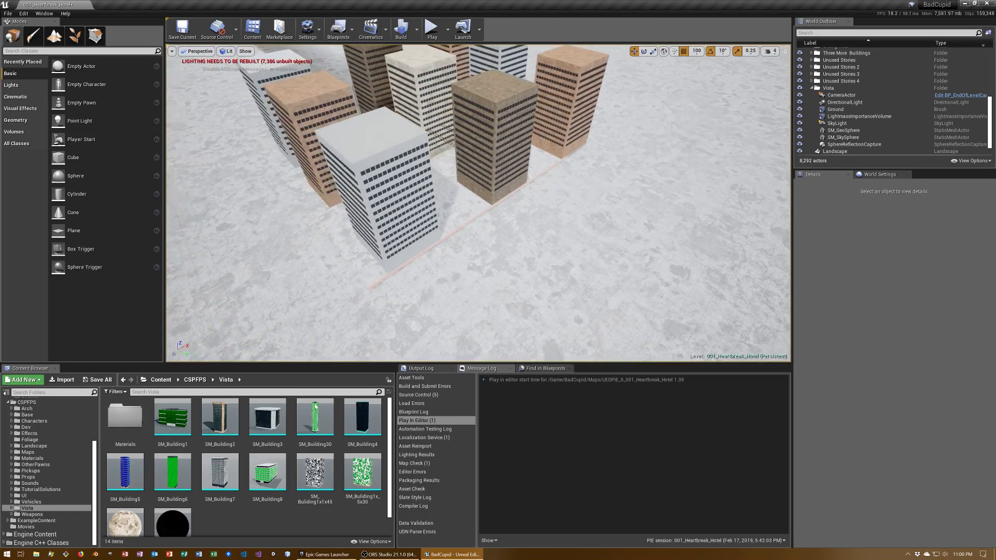
Place SM_Building2, SM_Building30 and SM_Building4 towers beside the existing skyscrapers.
{"action": "left_click_drag", "start_coordinate": [220, 418], "coordinate": [319, 234]}
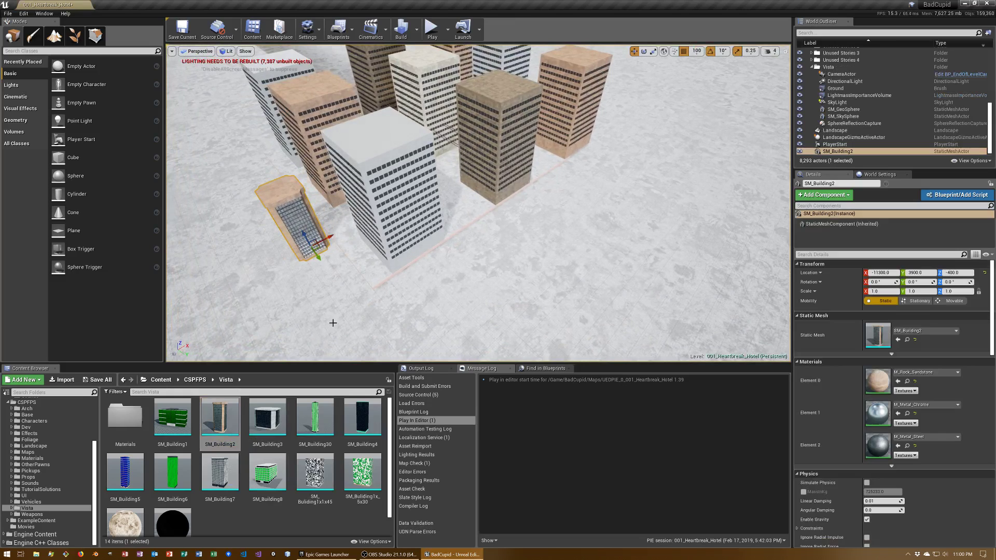
{"action": "mouse_move", "coordinate": [329, 322]}
{"action": "right_mouse_down"}
{"action": "mouse_move", "coordinate": [311, 322]}
{"action": "mouse_move", "coordinate": [332, 290]}
{"action": "right_mouse_up"}
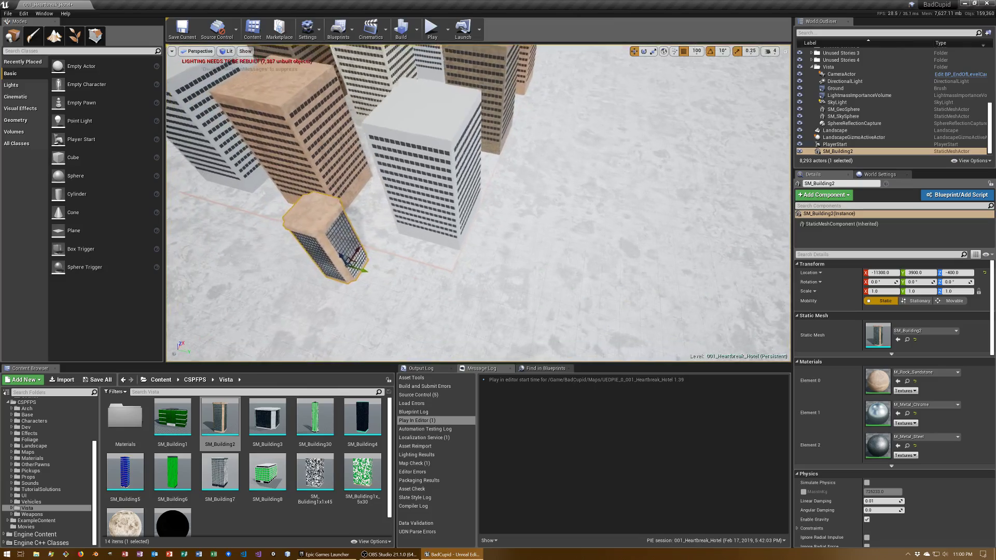
{"action": "right_click_drag", "start_coordinate": [317, 338], "coordinate": [318, 311]}
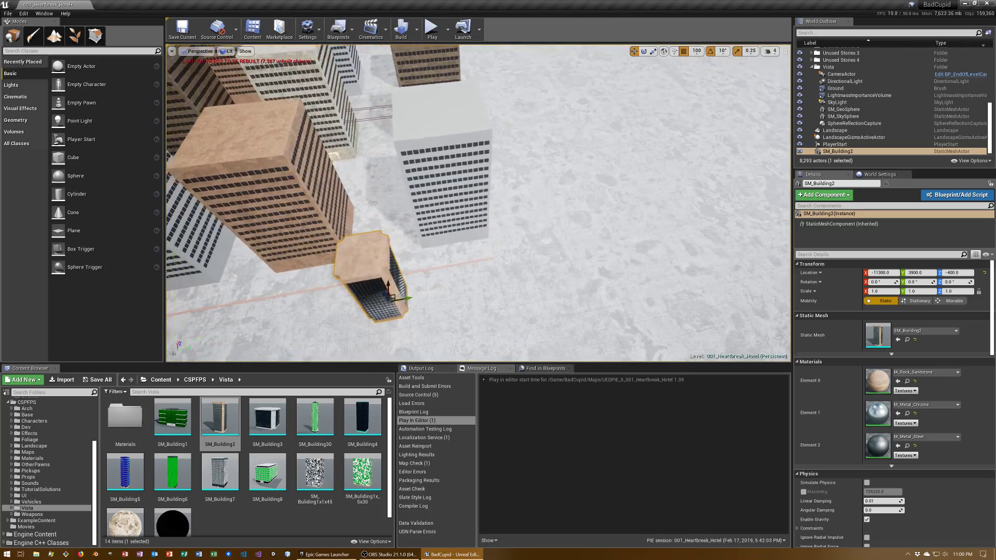
{"action": "left_click_drag", "start_coordinate": [321, 420], "coordinate": [352, 269]}
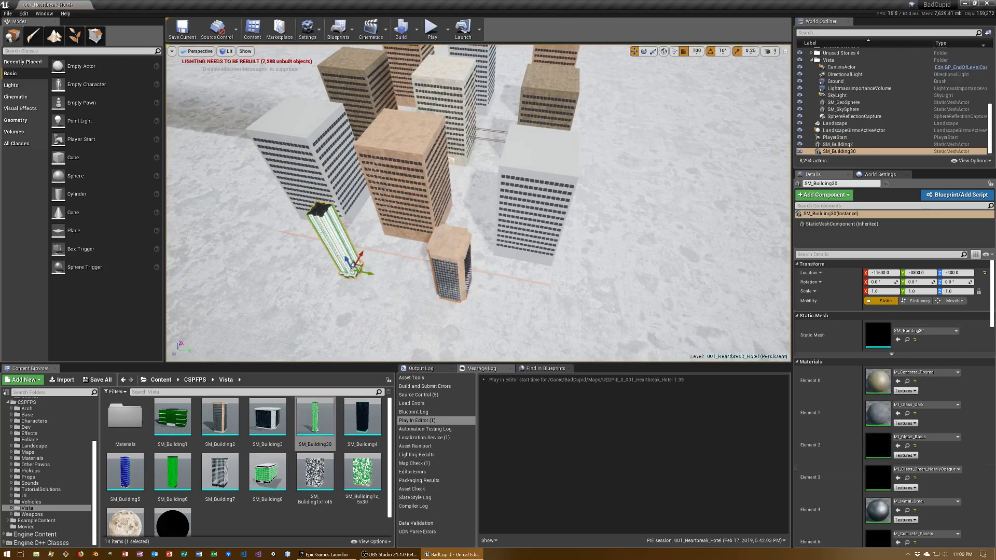
{"action": "right_click_drag", "start_coordinate": [352, 269], "coordinate": [373, 259]}
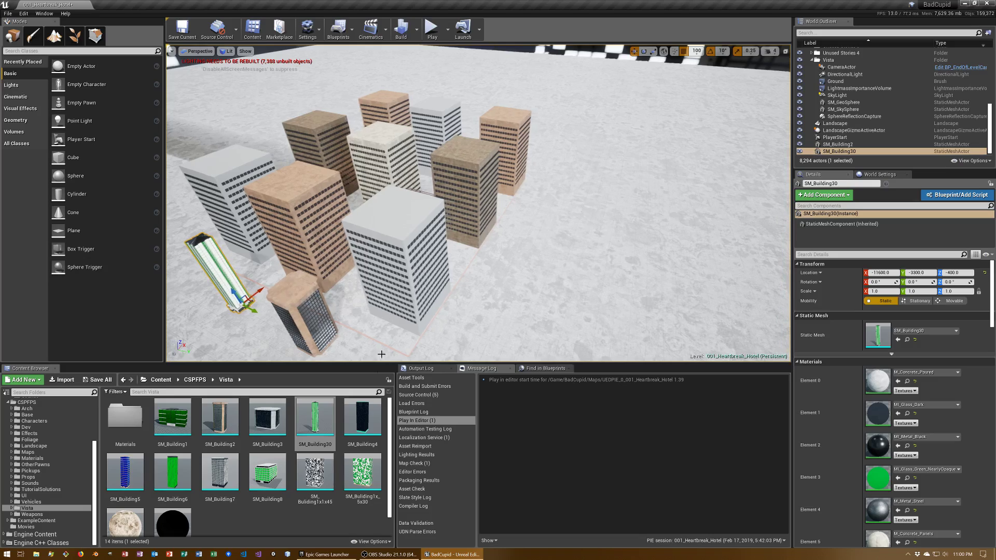
{"action": "mouse_move", "coordinate": [362, 419]}
{"action": "left_mouse_down"}
{"action": "mouse_move", "coordinate": [539, 274]}
{"action": "mouse_move", "coordinate": [516, 282]}
{"action": "left_mouse_up"}
{"action": "mouse_move", "coordinate": [516, 282]}
{"action": "right_mouse_down"}
{"action": "mouse_move", "coordinate": [498, 280]}
{"action": "mouse_move", "coordinate": [497, 249]}
{"action": "mouse_move", "coordinate": [524, 280]}
{"action": "right_mouse_up"}
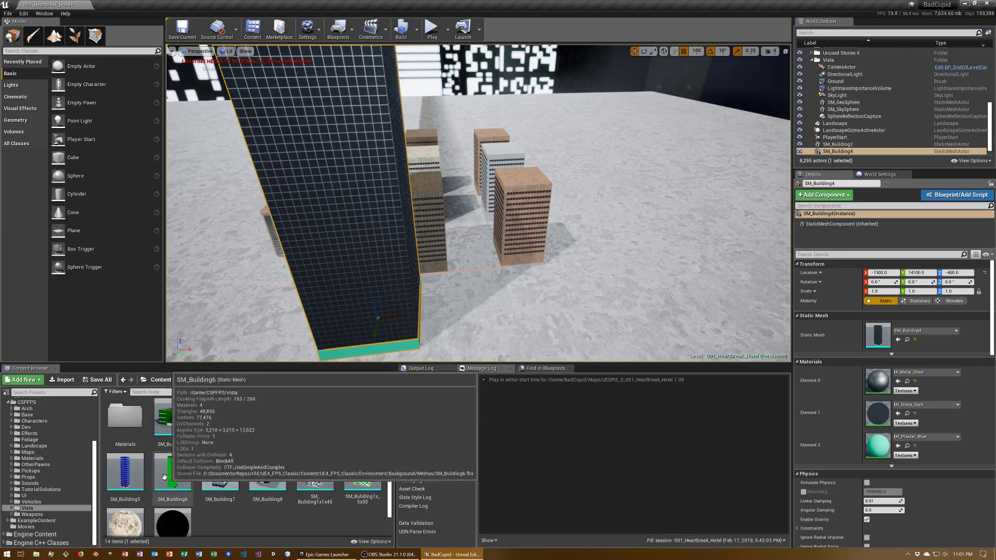
Add a blue SM_Building5 and a green SM_Building6 tower to the cluster.
{"action": "left_click_drag", "start_coordinate": [124, 471], "coordinate": [412, 327]}
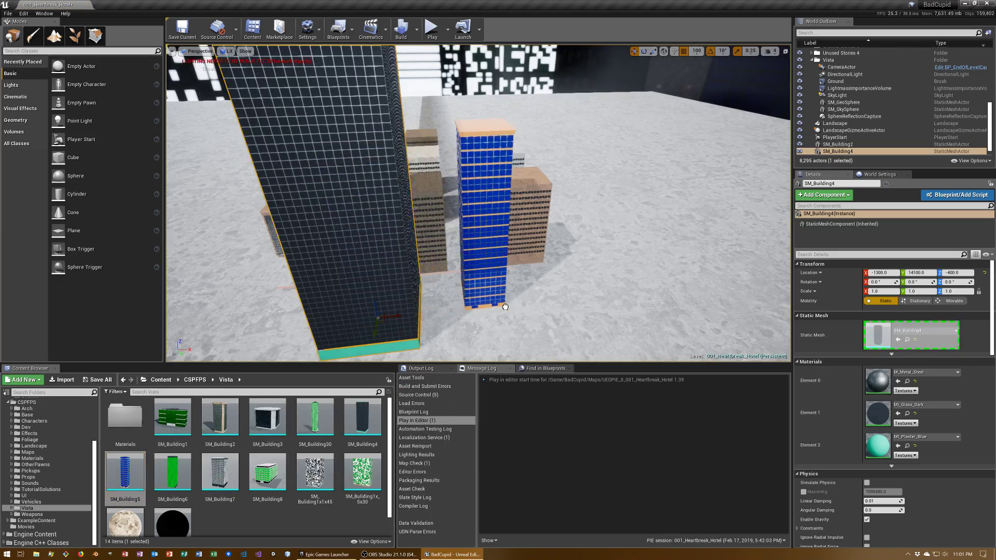
{"action": "right_click_drag", "start_coordinate": [623, 228], "coordinate": [622, 228]}
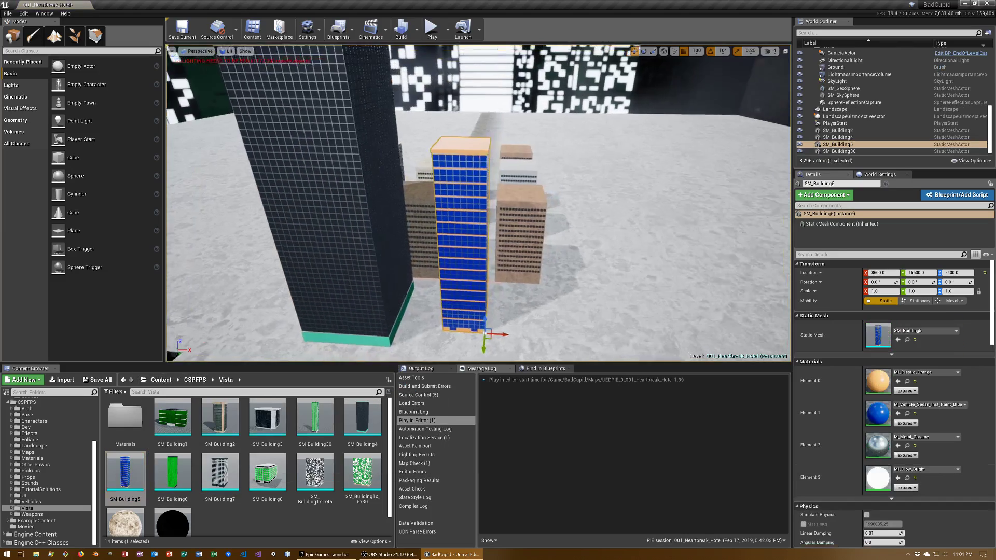
{"action": "right_click_drag", "start_coordinate": [473, 304], "coordinate": [473, 304]}
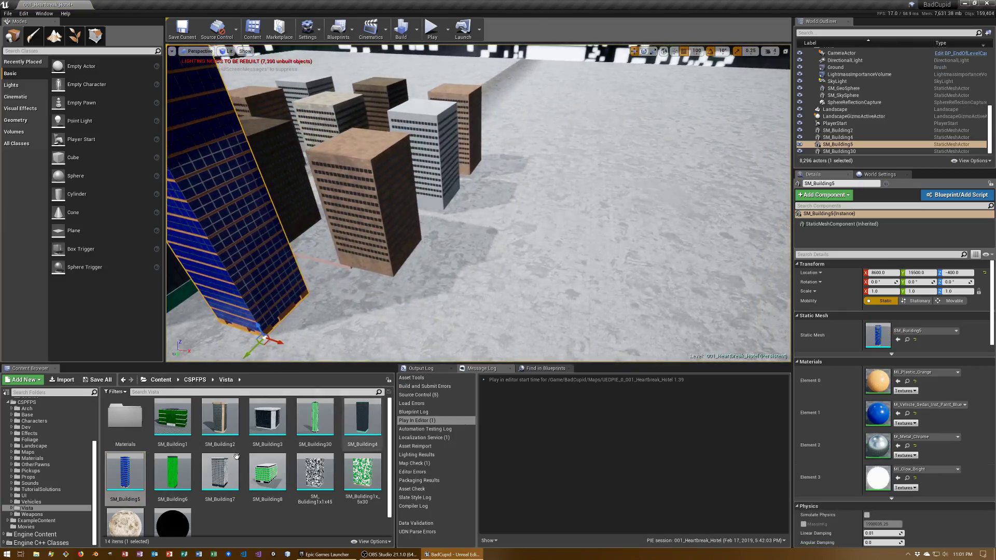
{"action": "mouse_move", "coordinate": [172, 472]}
{"action": "left_mouse_down"}
{"action": "mouse_move", "coordinate": [451, 262]}
{"action": "mouse_move", "coordinate": [443, 244]}
{"action": "left_mouse_up"}
{"action": "right_click_drag", "start_coordinate": [443, 244], "coordinate": [442, 244]}
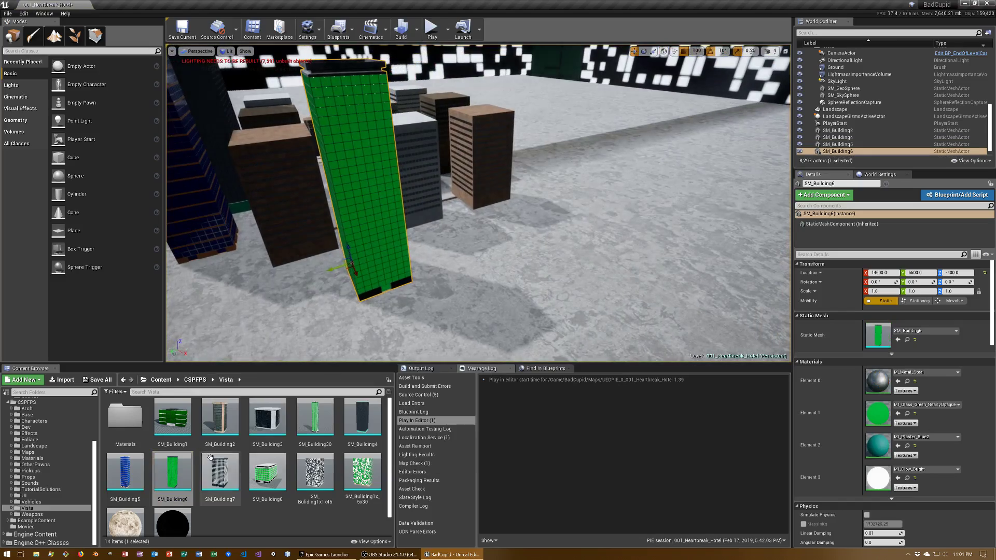
Add a grey SM_Building7 tower and position it at ground level, Y 2900, X 6900.
{"action": "mouse_move", "coordinate": [210, 456]}
{"action": "left_mouse_down"}
{"action": "mouse_move", "coordinate": [399, 190]}
{"action": "mouse_move", "coordinate": [418, 196]}
{"action": "left_mouse_up"}
{"action": "right_click_drag", "start_coordinate": [418, 196], "coordinate": [419, 196]}
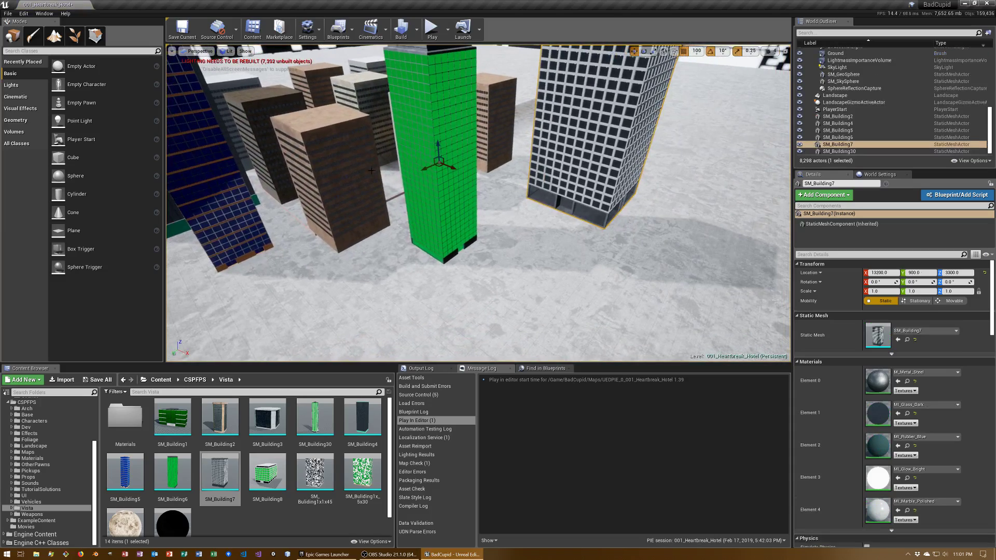
{"action": "left_click_drag", "start_coordinate": [453, 167], "coordinate": [430, 157]}
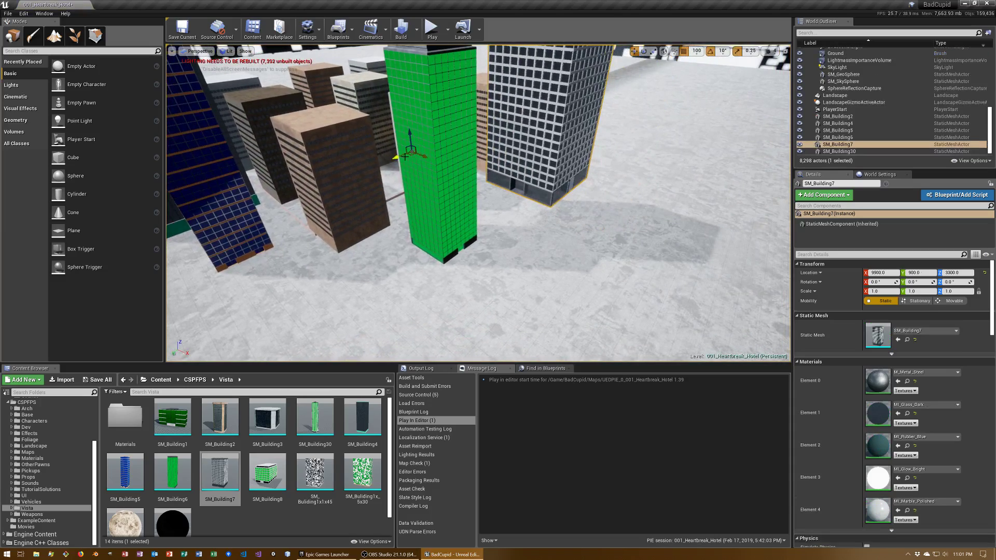
{"action": "right_click_drag", "start_coordinate": [404, 156], "coordinate": [420, 151]}
{"action": "left_click_drag", "start_coordinate": [451, 151], "coordinate": [435, 155]}
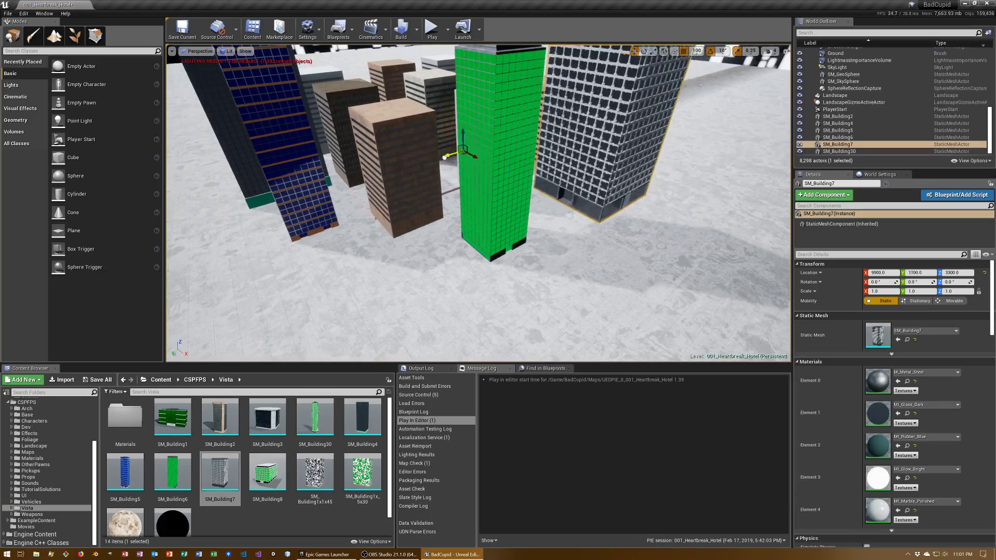
{"action": "right_click_drag", "start_coordinate": [412, 166], "coordinate": [412, 166]}
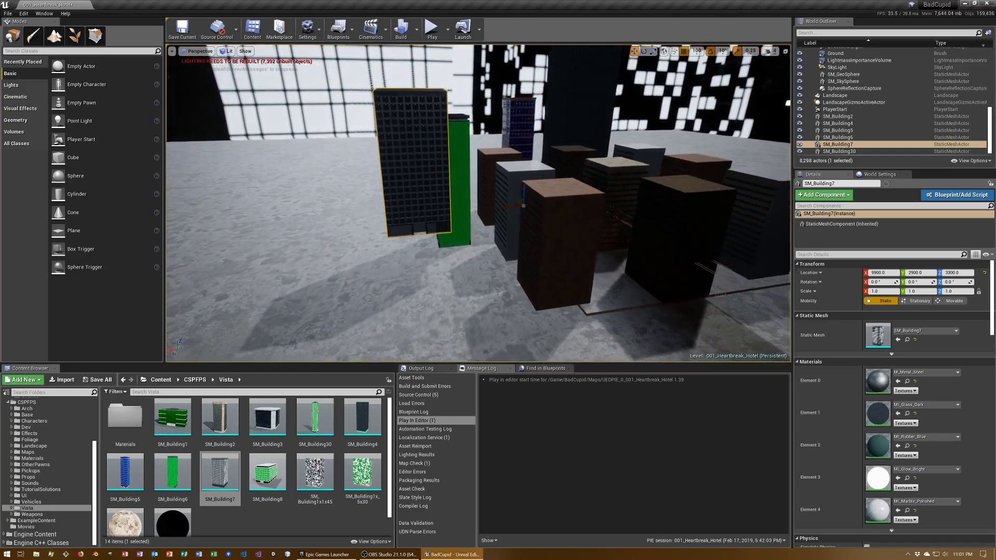
{"action": "left_click_drag", "start_coordinate": [522, 187], "coordinate": [520, 249]}
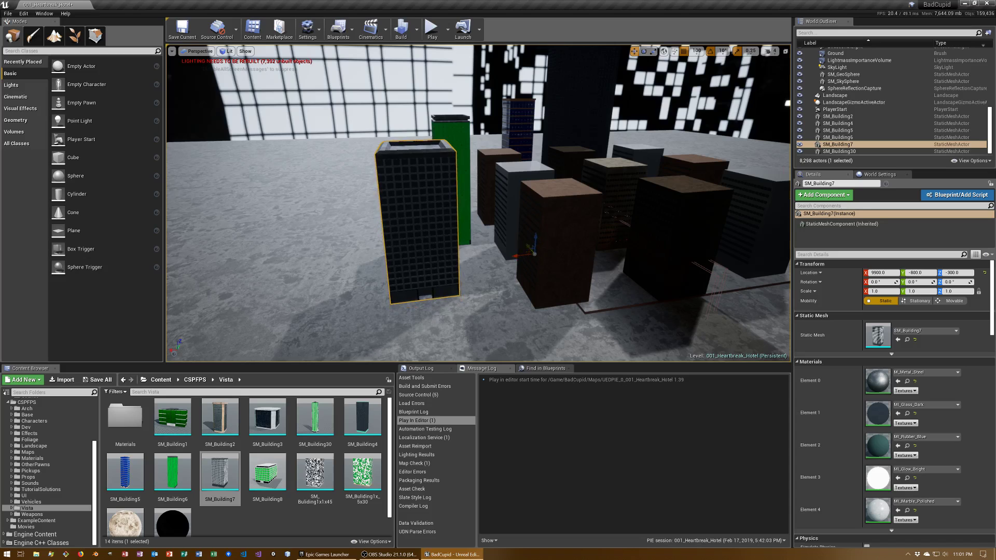
{"action": "right_click_drag", "start_coordinate": [412, 166], "coordinate": [412, 166]}
{"action": "left_click_drag", "start_coordinate": [496, 264], "coordinate": [537, 265]}
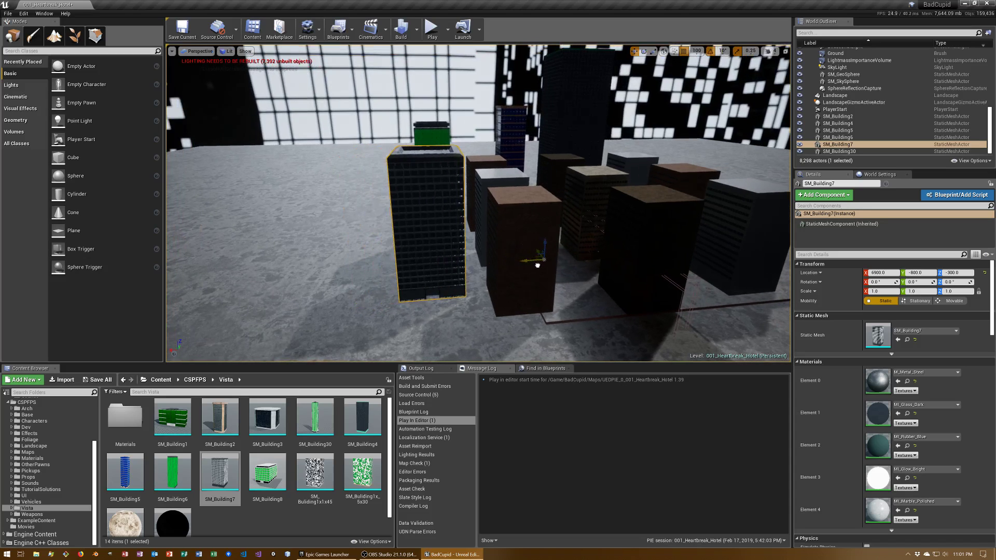
{"action": "right_click_drag", "start_coordinate": [538, 265], "coordinate": [537, 381]}
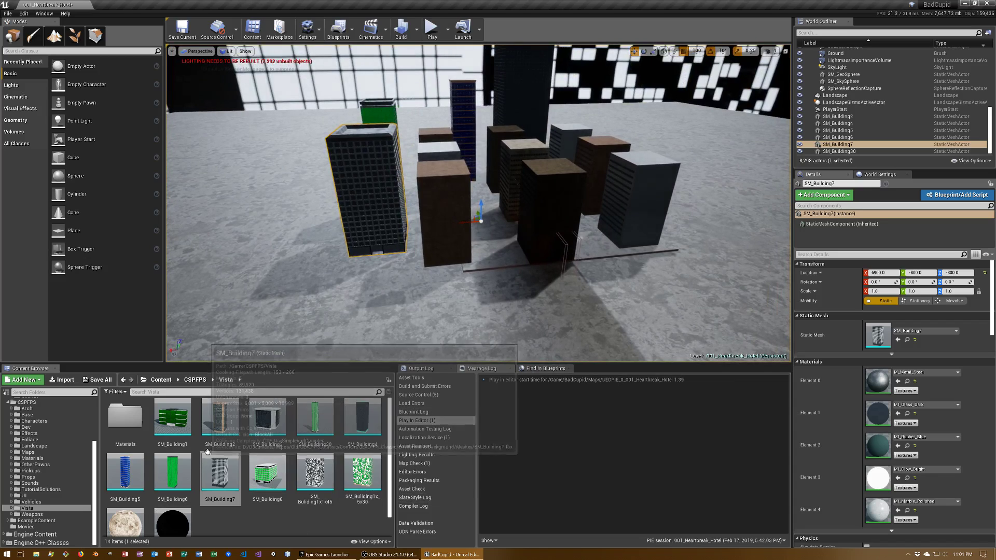
Add SM_Building1 and SM_Building8 buildings near the street.
{"action": "mouse_move", "coordinate": [159, 430]}
{"action": "left_mouse_down"}
{"action": "mouse_move", "coordinate": [500, 304]}
{"action": "mouse_move", "coordinate": [496, 284]}
{"action": "left_mouse_up"}
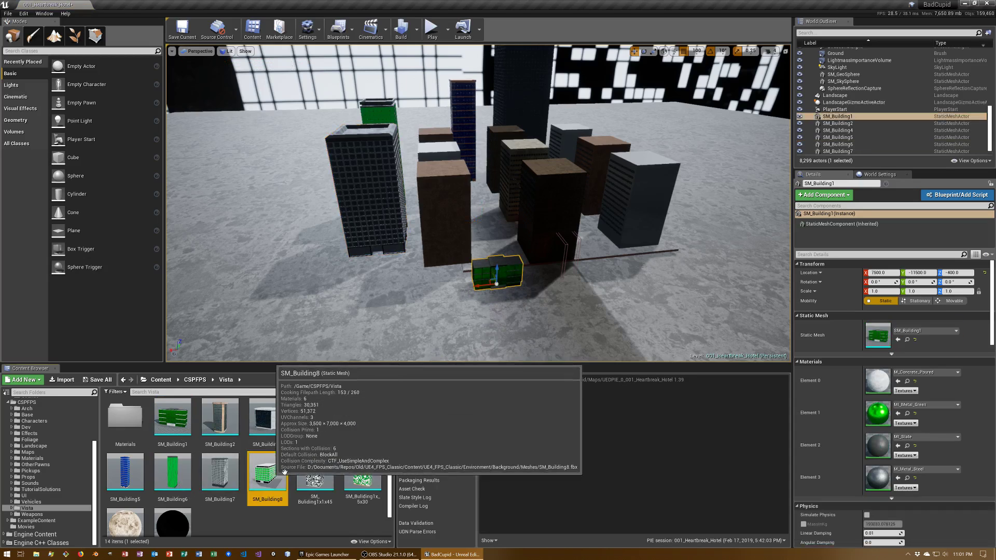
{"action": "left_click_drag", "start_coordinate": [267, 472], "coordinate": [497, 324]}
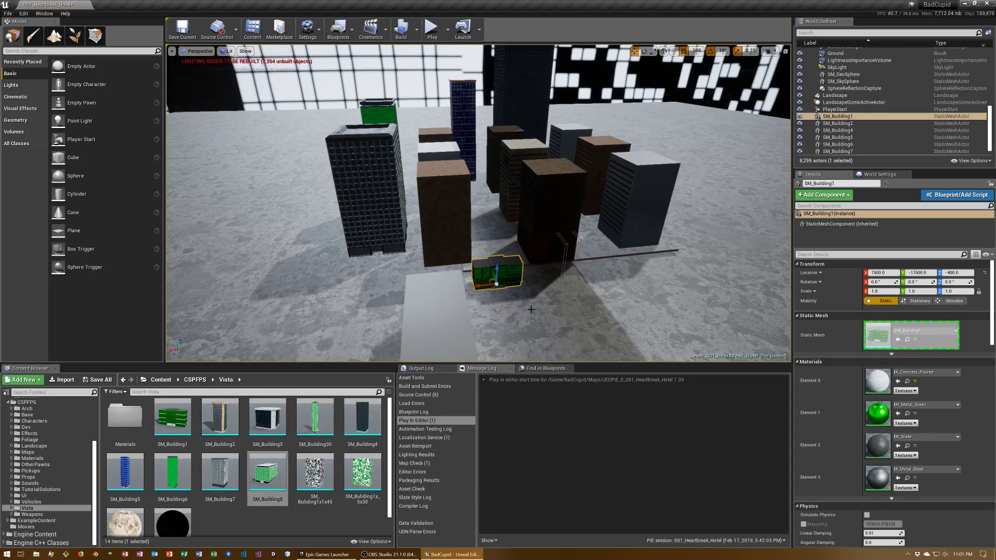
{"action": "left_click_drag", "start_coordinate": [530, 309], "coordinate": [530, 309]}
Place lit-window SM_Building1x1x45 and SM_Building1x_5x30 towers side by side.
{"action": "left_click_drag", "start_coordinate": [315, 472], "coordinate": [699, 272]}
{"action": "key", "text": "f"}
{"action": "mouse_move", "coordinate": [519, 249]}
{"action": "left_mouse_down", "text": "alt"}
{"action": "mouse_move", "coordinate": [581, 228]}
{"action": "mouse_move", "coordinate": [725, 228]}
{"action": "left_mouse_up", "text": "alt"}
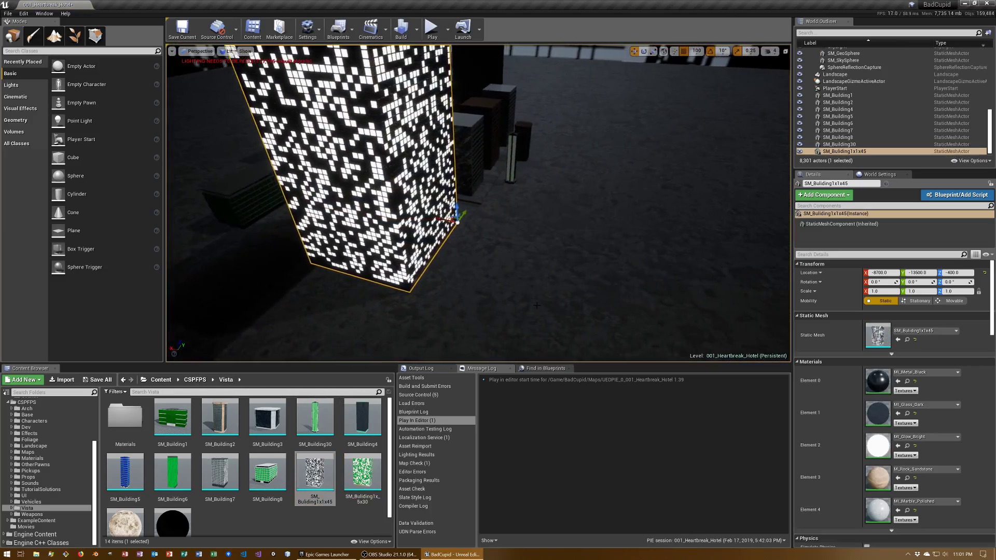
{"action": "mouse_move", "coordinate": [363, 472]}
{"action": "left_mouse_down"}
{"action": "mouse_move", "coordinate": [543, 243]}
{"action": "mouse_move", "coordinate": [578, 248]}
{"action": "left_mouse_up"}
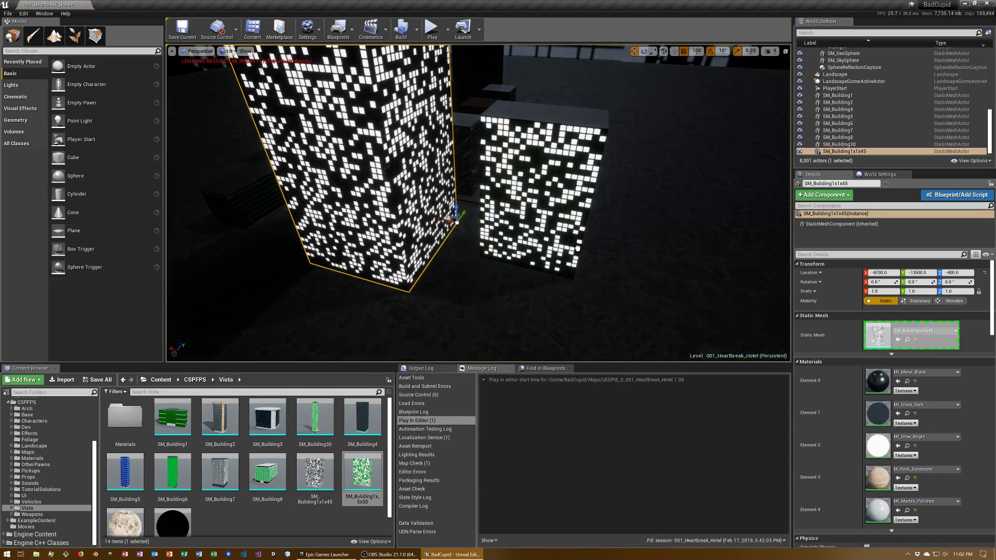
{"action": "left_click_drag", "start_coordinate": [611, 218], "coordinate": [404, 223]}
Surround the lit towers with SM_Building1, SM_Building3 and slim SM_Building30 copies.
{"action": "left_click_drag", "start_coordinate": [173, 418], "coordinate": [421, 273]}
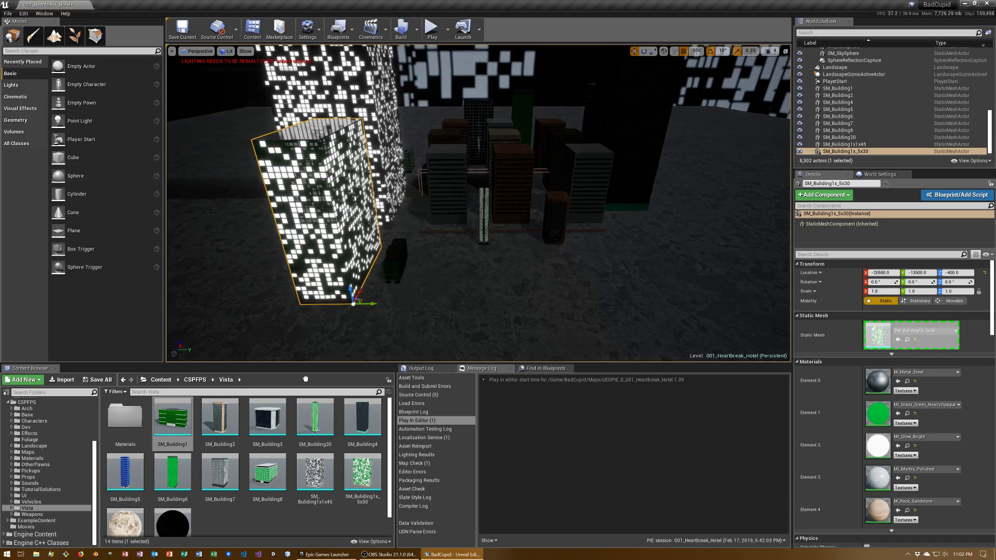
{"action": "left_click_drag", "start_coordinate": [220, 418], "coordinate": [396, 262]}
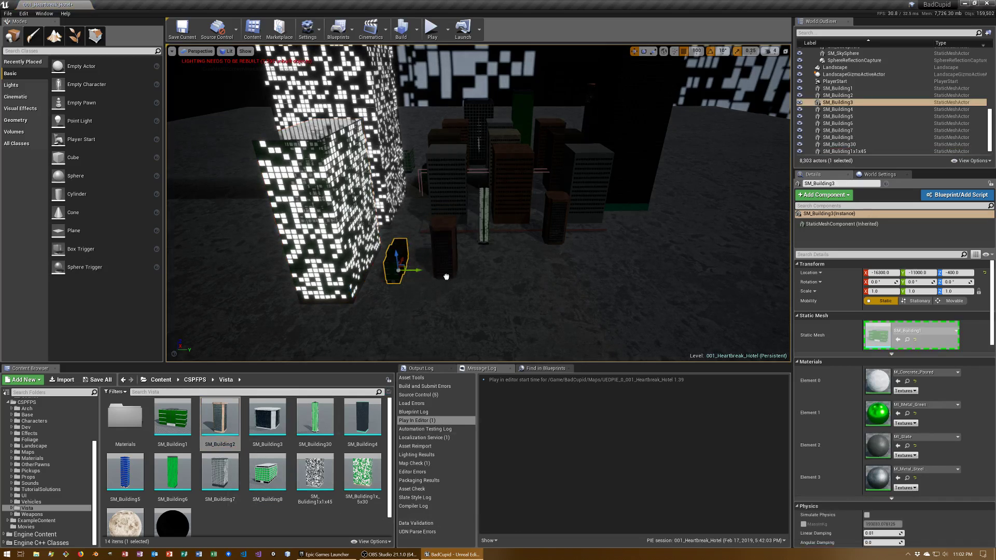
{"action": "left_click_drag", "start_coordinate": [280, 418], "coordinate": [445, 270]}
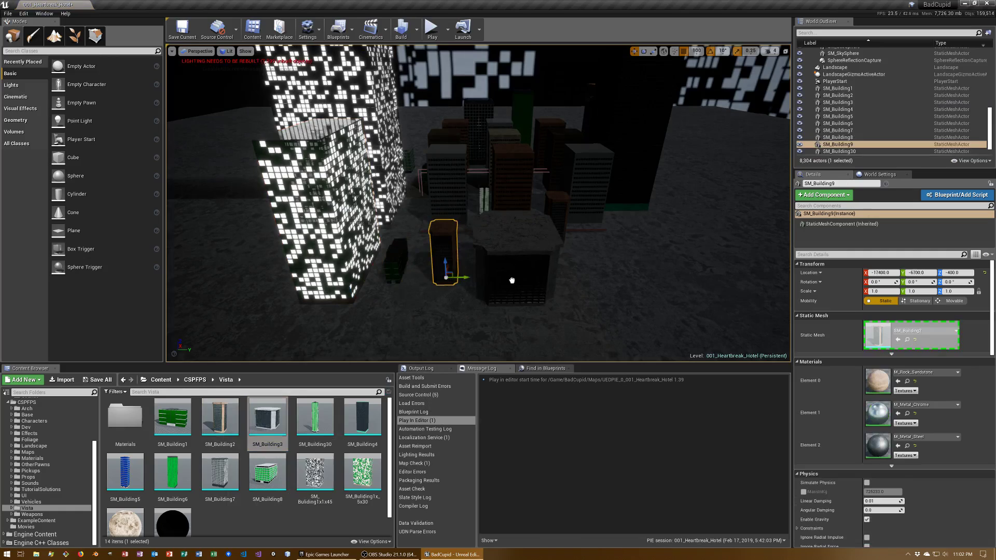
{"action": "left_click_drag", "start_coordinate": [267, 417], "coordinate": [366, 267]}
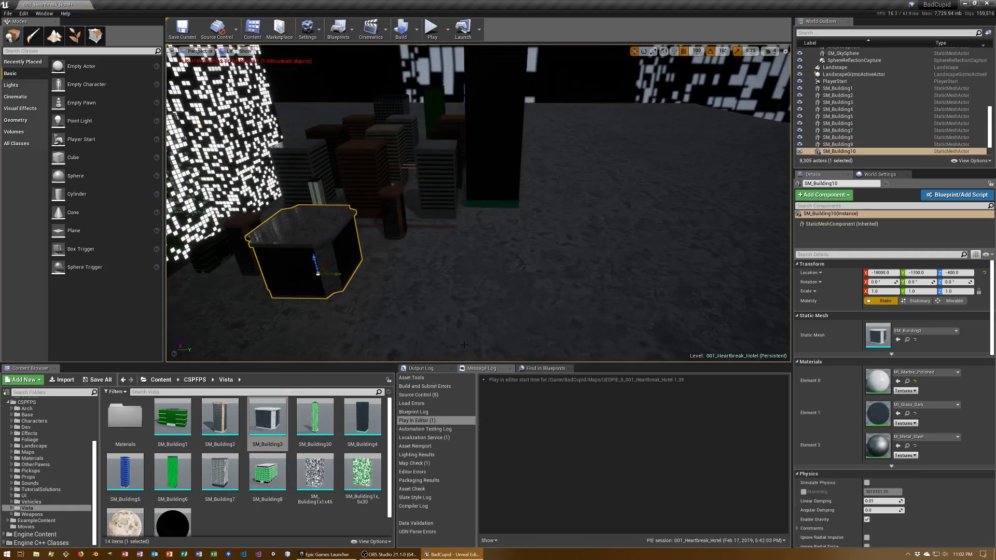
{"action": "mouse_move", "coordinate": [330, 404]}
{"action": "left_mouse_down"}
{"action": "mouse_move", "coordinate": [419, 273]}
{"action": "mouse_move", "coordinate": [408, 281]}
{"action": "left_mouse_up"}
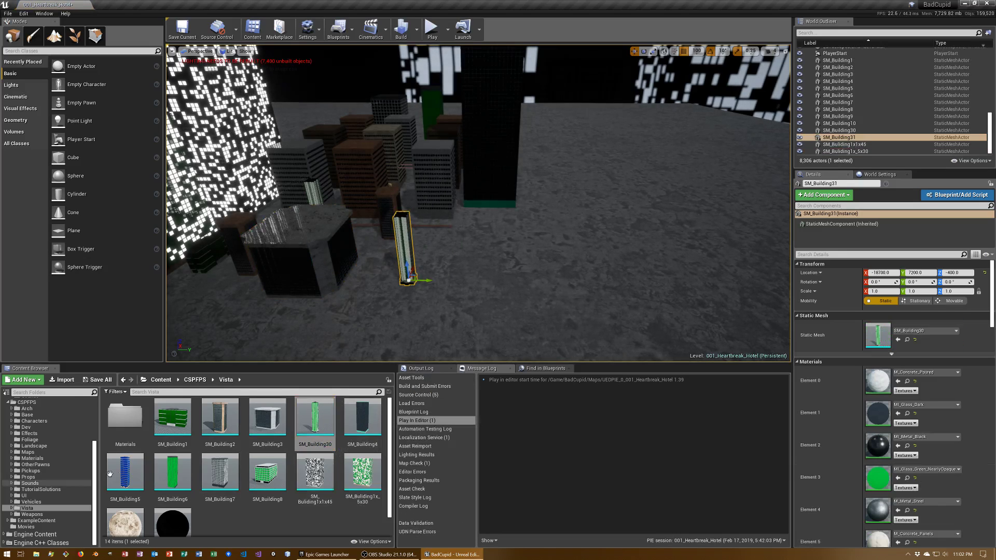
Add another blue SM_Building5, green SM_Building6 and grey SM_Building7 tower.
{"action": "mouse_move", "coordinate": [109, 474]}
{"action": "left_mouse_down"}
{"action": "mouse_move", "coordinate": [491, 253]}
{"action": "mouse_move", "coordinate": [511, 267]}
{"action": "left_mouse_up"}
{"action": "right_click_drag", "start_coordinate": [367, 308], "coordinate": [367, 308]}
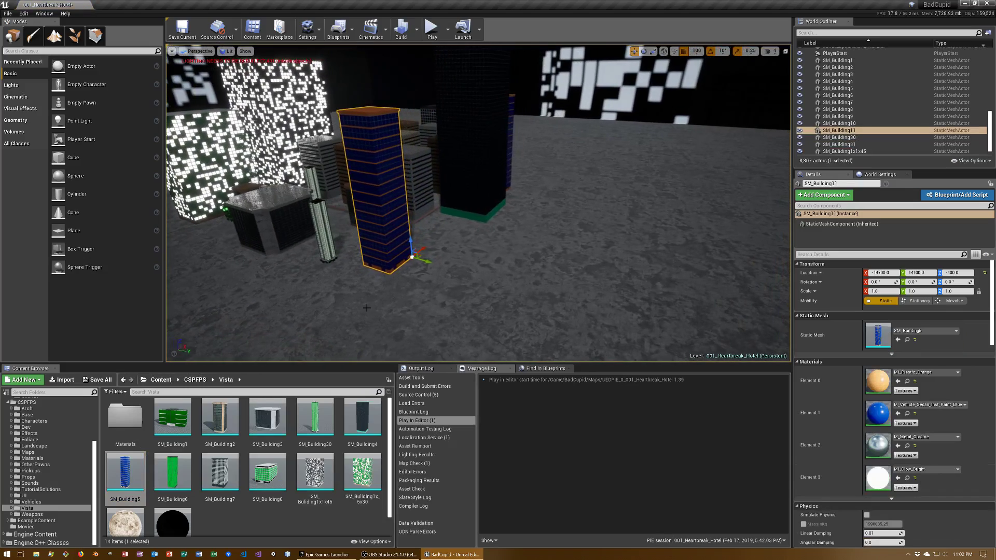
{"action": "mouse_move", "coordinate": [172, 471]}
{"action": "left_mouse_down"}
{"action": "mouse_move", "coordinate": [456, 238]}
{"action": "mouse_move", "coordinate": [444, 251]}
{"action": "left_mouse_up"}
{"action": "right_click_drag", "start_coordinate": [444, 251], "coordinate": [445, 251]}
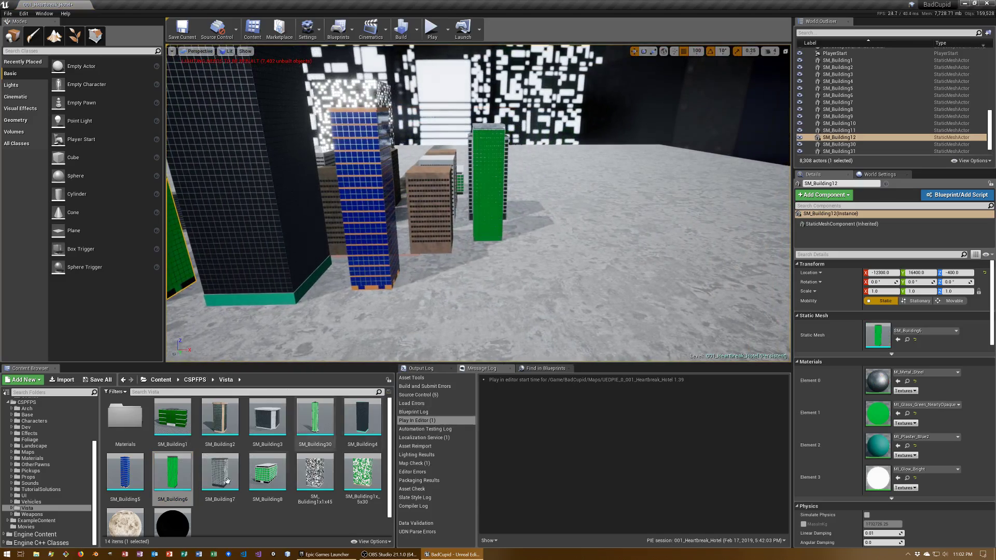
{"action": "left_click_drag", "start_coordinate": [219, 472], "coordinate": [300, 311]}
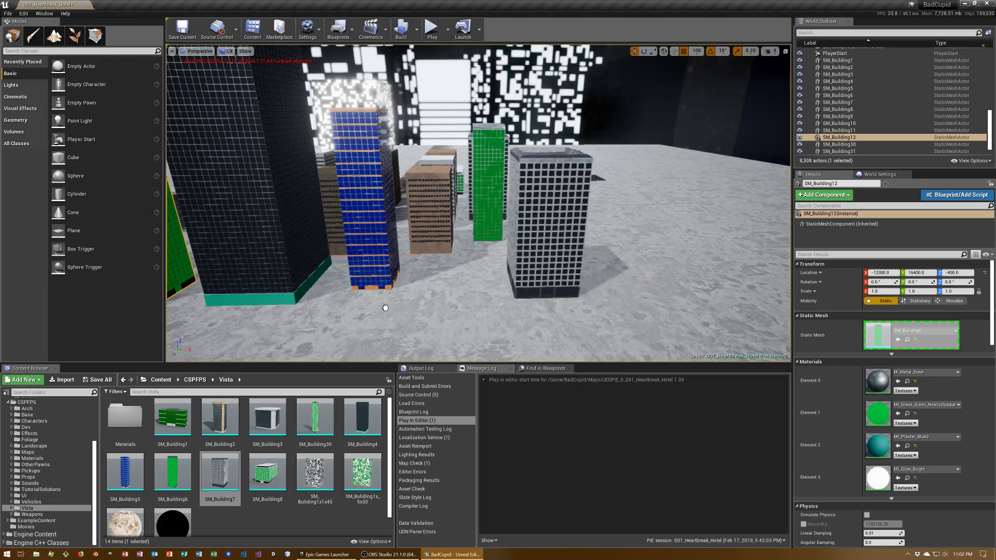
{"action": "left_click_drag", "start_coordinate": [378, 304], "coordinate": [378, 304]}
{"action": "right_click_drag", "start_coordinate": [378, 304], "coordinate": [378, 304]}
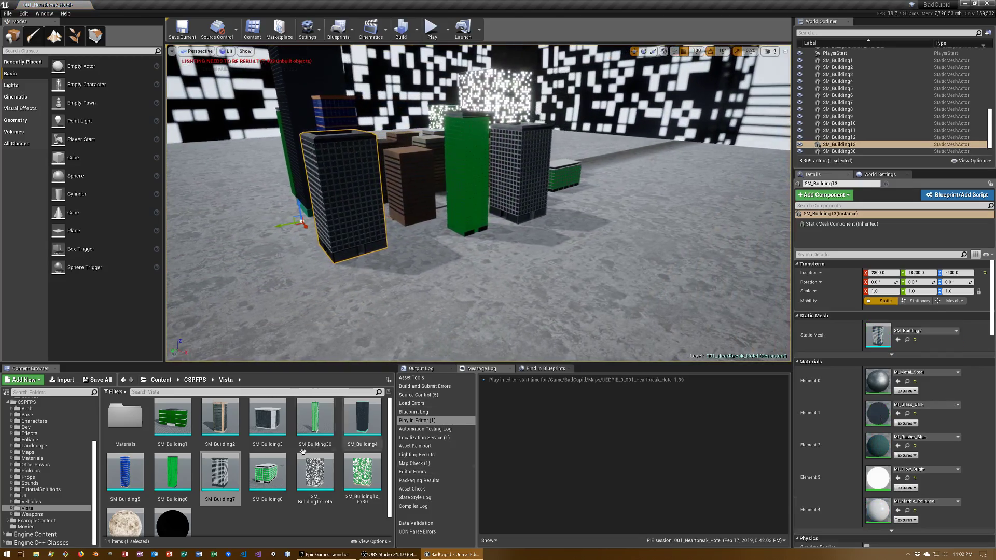
Add another SM_Building8 and two more lit-window towers, including SM_Building1x_5x30.
{"action": "mouse_move", "coordinate": [267, 473]}
{"action": "left_mouse_down"}
{"action": "mouse_move", "coordinate": [425, 255]}
{"action": "mouse_move", "coordinate": [476, 272]}
{"action": "left_mouse_up"}
{"action": "mouse_move", "coordinate": [315, 473]}
{"action": "left_mouse_down"}
{"action": "mouse_move", "coordinate": [500, 264]}
{"action": "mouse_move", "coordinate": [542, 252]}
{"action": "left_mouse_up"}
{"action": "right_click_drag", "start_coordinate": [543, 253], "coordinate": [503, 169]}
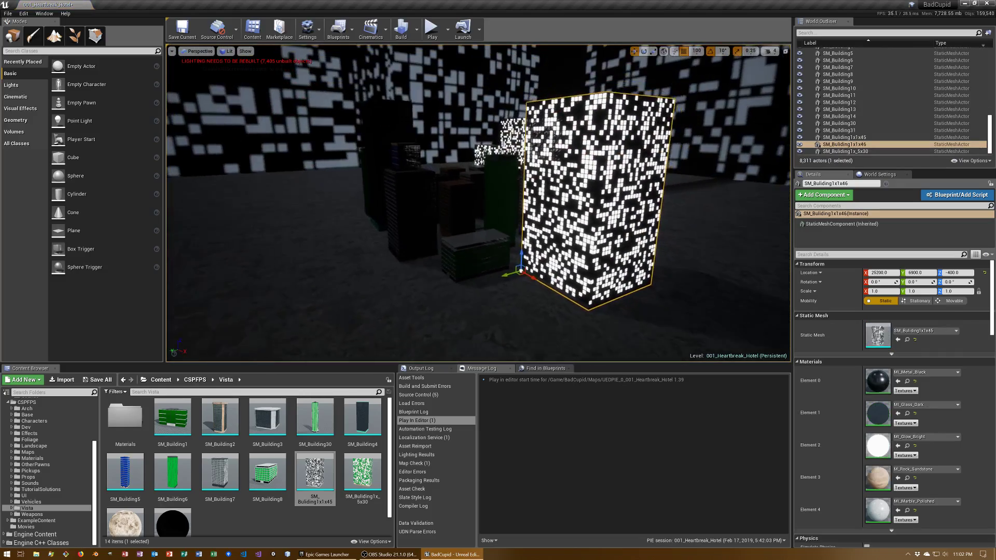
{"action": "mouse_move", "coordinate": [362, 472]}
{"action": "left_mouse_down"}
{"action": "mouse_move", "coordinate": [399, 288]}
{"action": "mouse_move", "coordinate": [380, 319]}
{"action": "left_mouse_up"}
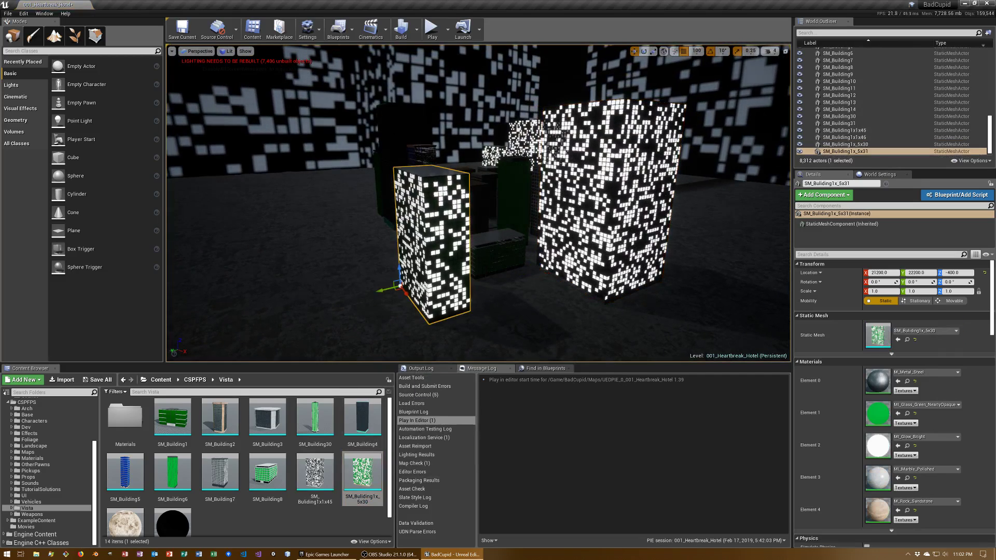
{"action": "right_click_drag", "start_coordinate": [504, 169], "coordinate": [504, 168]}
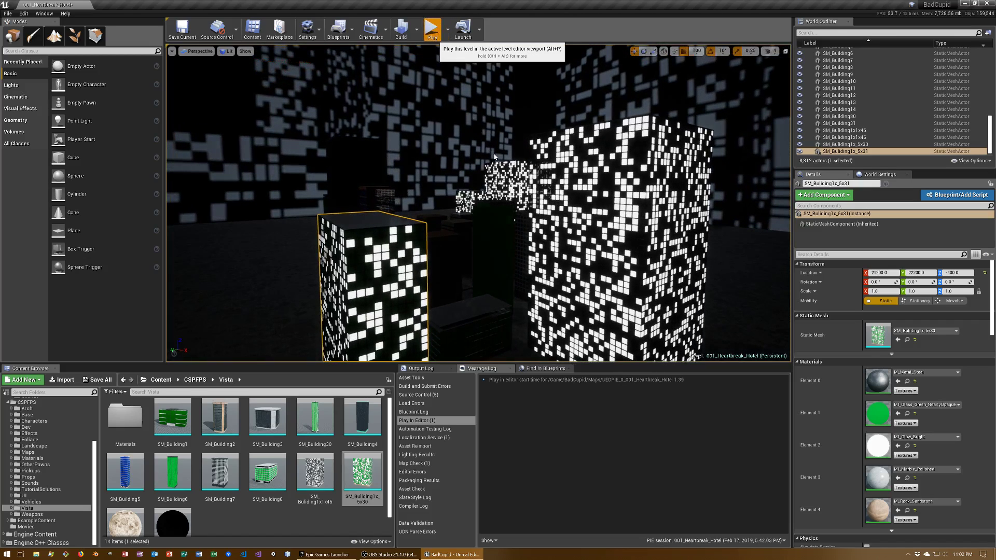
End the play-test, save the map, and view the hotel from another angle.
{"action": "key", "text": "Escape"}
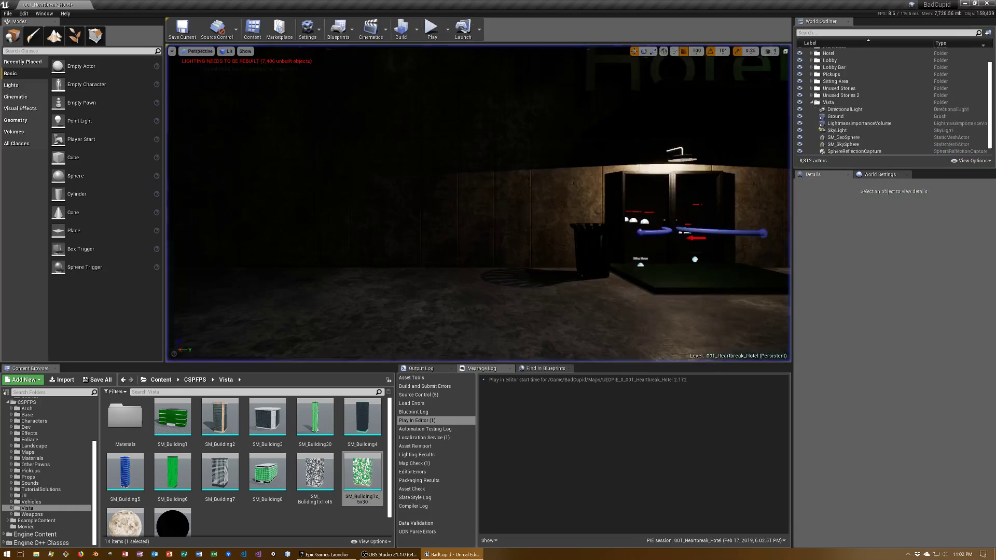
{"action": "right_click_drag", "start_coordinate": [477, 203], "coordinate": [478, 203]}
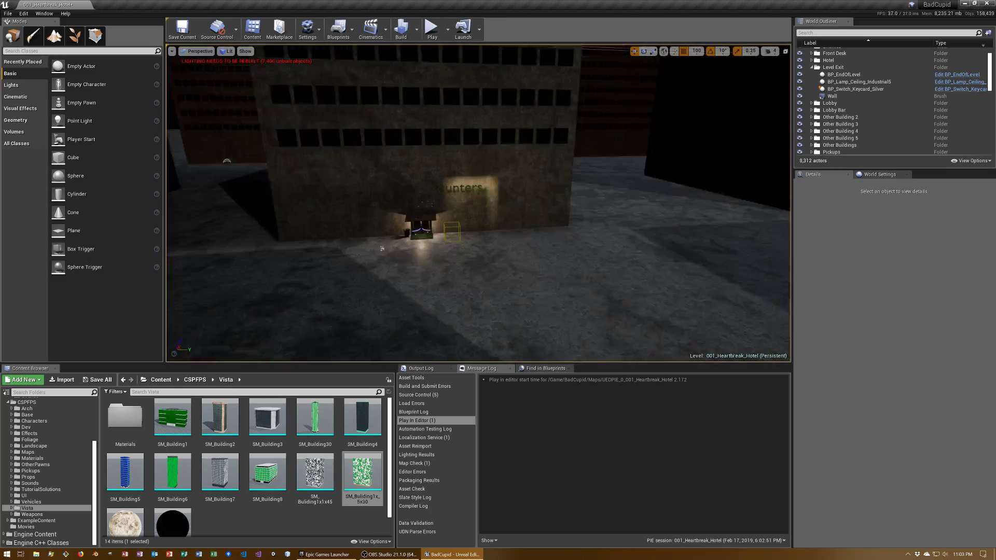
{"action": "right_click_drag", "start_coordinate": [495, 154], "coordinate": [495, 155]}
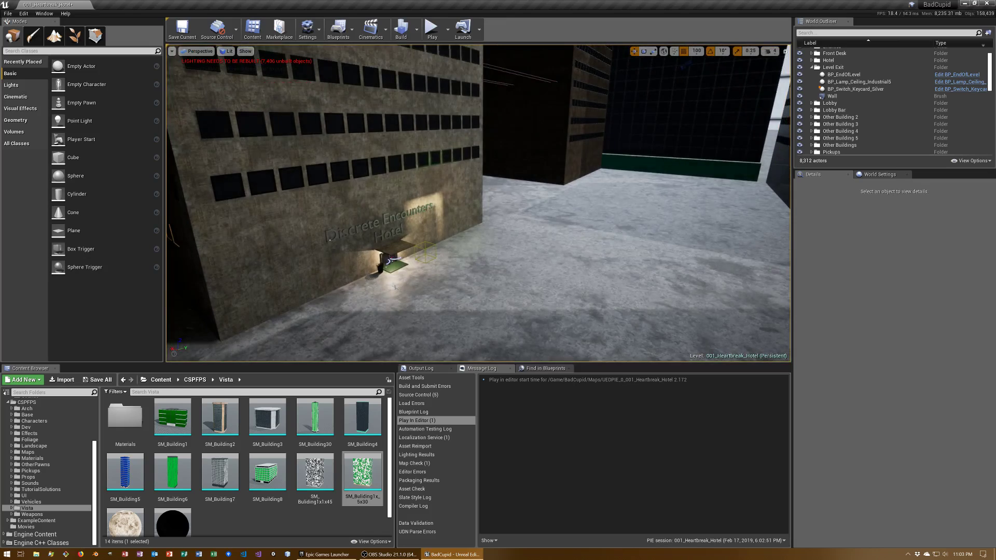
{"action": "key", "text": "ctrl+s"}
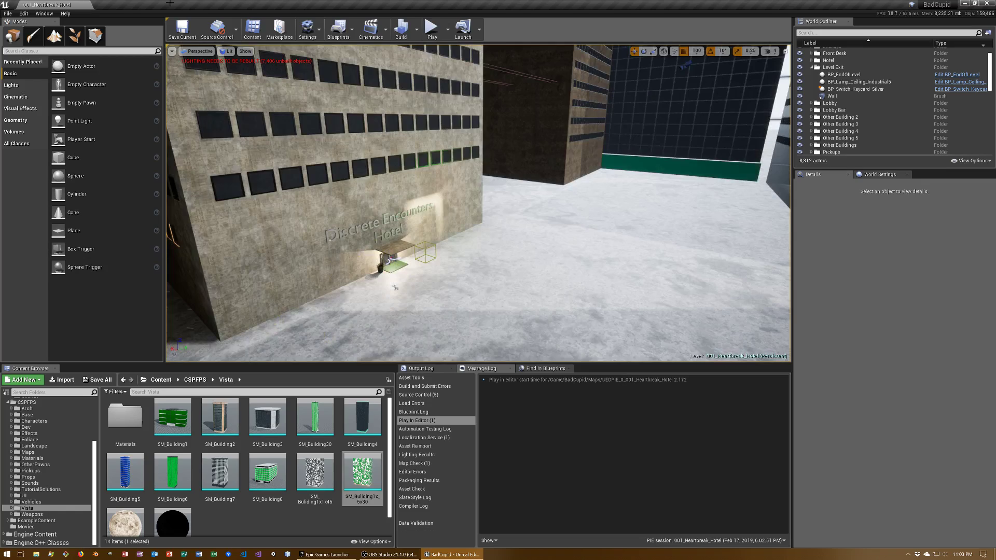
{"action": "mouse_move", "coordinate": [394, 286]}
{"action": "right_mouse_down"}
{"action": "mouse_move", "coordinate": [237, 194]}
{"action": "mouse_move", "coordinate": [501, 220]}
{"action": "mouse_move", "coordinate": [353, 239]}
{"action": "right_mouse_up"}
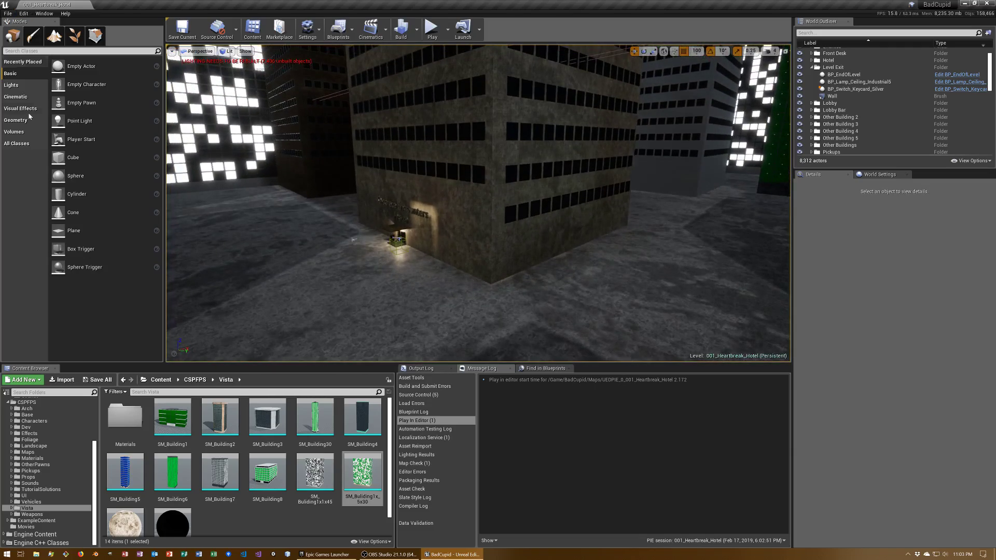
Drop a Blocking Volume into the street beside the hotel.
{"action": "left_click", "coordinate": [14, 132]}
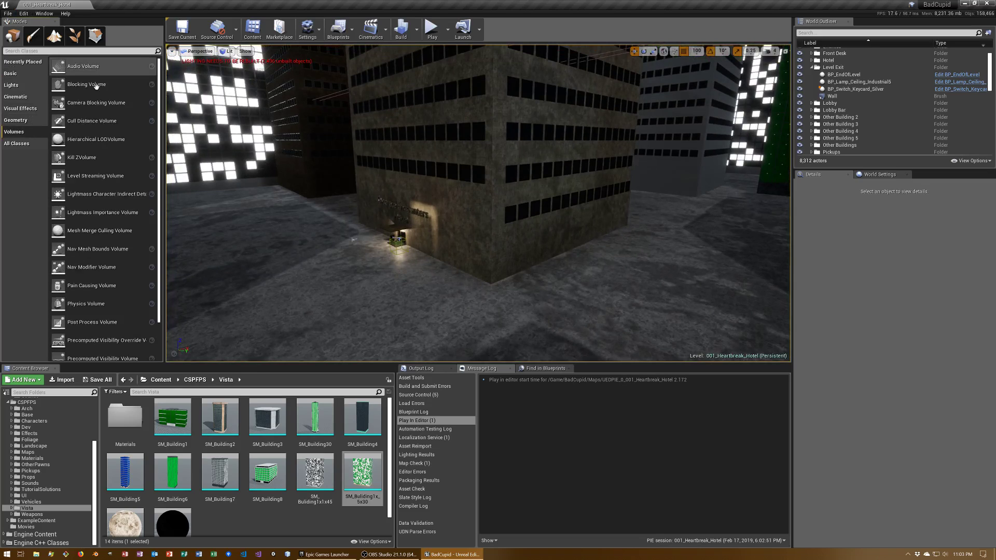
{"action": "left_click_drag", "start_coordinate": [96, 86], "coordinate": [162, 162]}
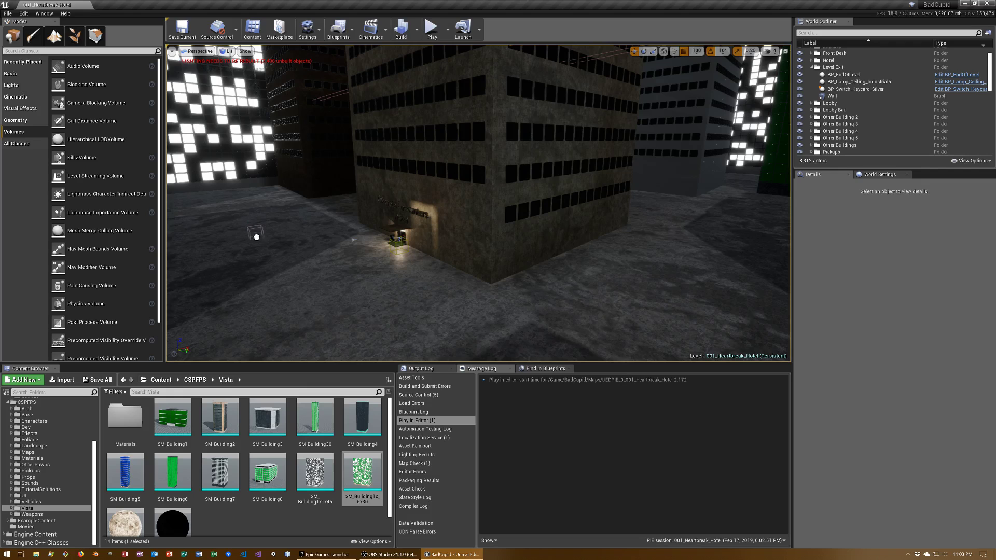
{"action": "left_click_drag", "start_coordinate": [288, 250], "coordinate": [287, 249]}
{"action": "right_click_drag", "start_coordinate": [288, 250], "coordinate": [223, 254]}
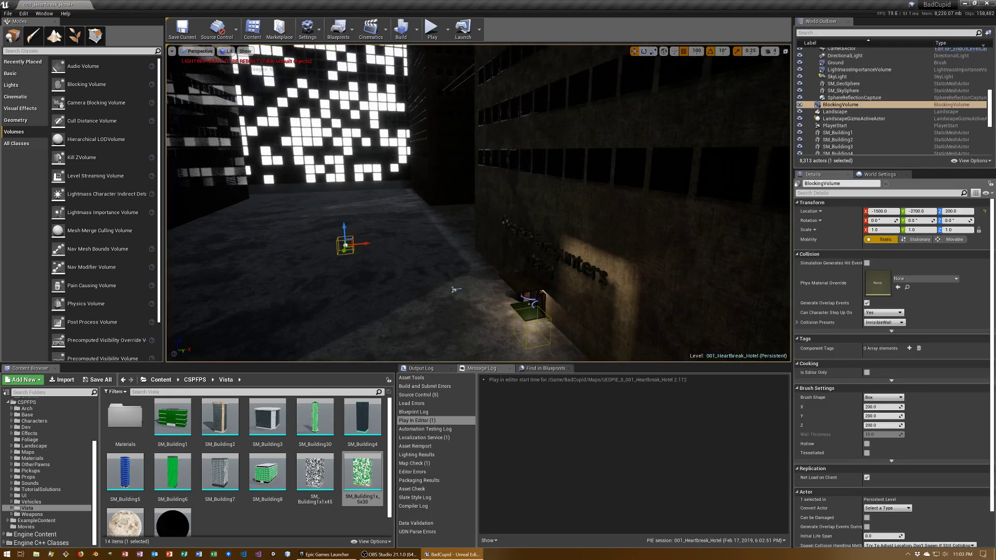
{"action": "right_click_drag", "start_coordinate": [458, 271], "coordinate": [460, 269]}
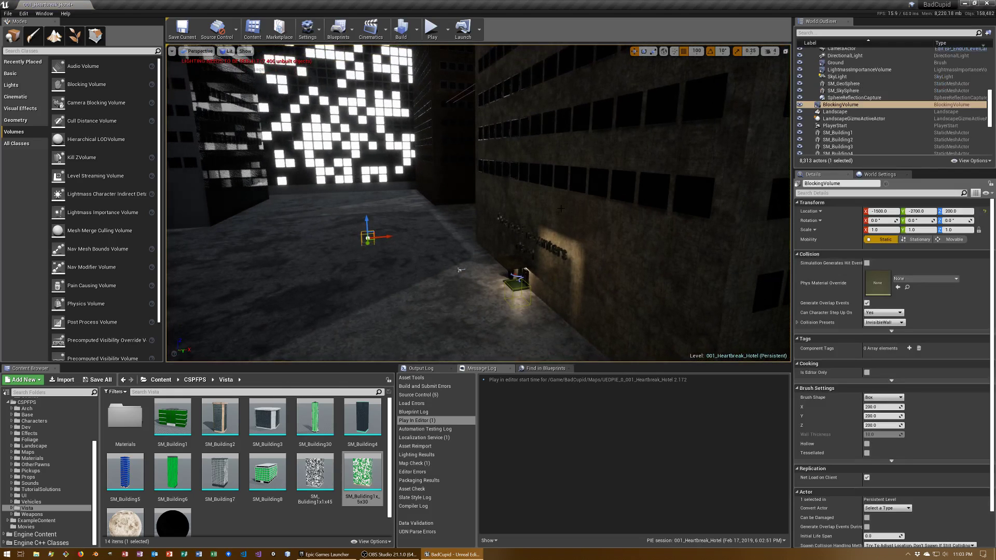
{"action": "left_click", "coordinate": [703, 233]}
{"action": "scroll", "coordinate": [828, 353], "scroll_direction": "down", "scroll_amount": 3}
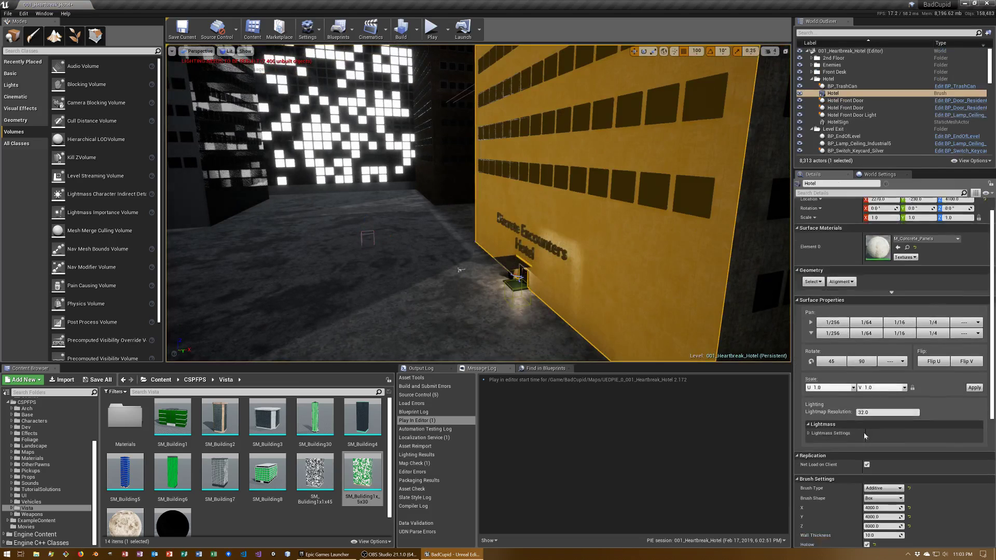
{"action": "left_click", "coordinate": [367, 235]}
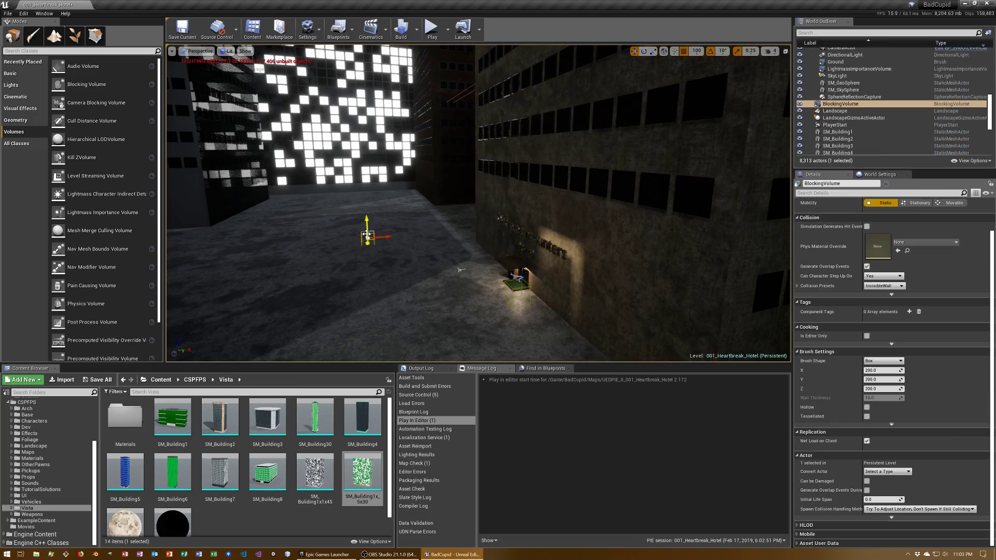
Size the blocking volume to 2000 x 2000 x 4000 in Brush Settings.
{"action": "left_click", "coordinate": [881, 370]}
{"action": "type", "text": "0"}
{"action": "key", "text": "Tab"}
{"action": "type", "text": "2000"}
{"action": "key", "text": "Tab"}
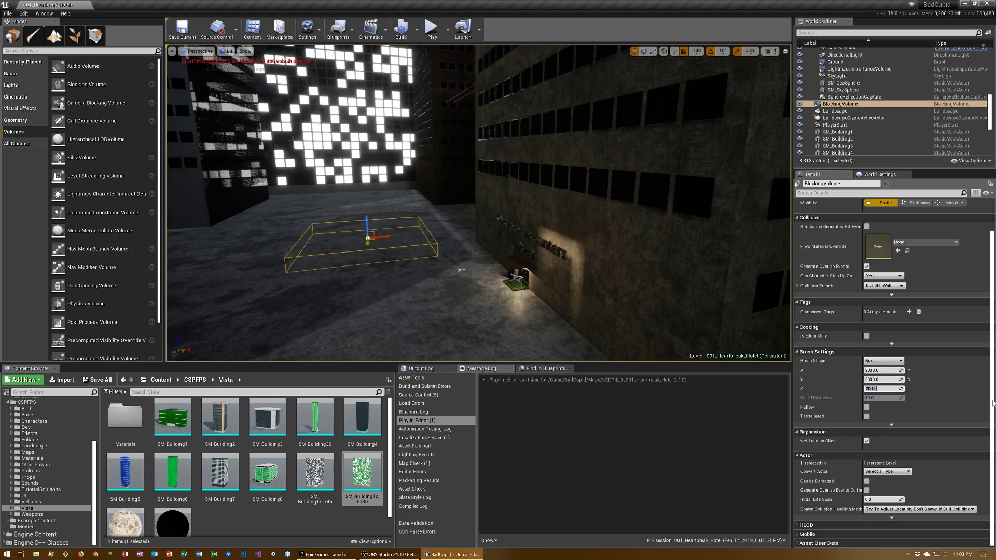
{"action": "type", "text": "40"}
{"action": "key", "text": "Return"}
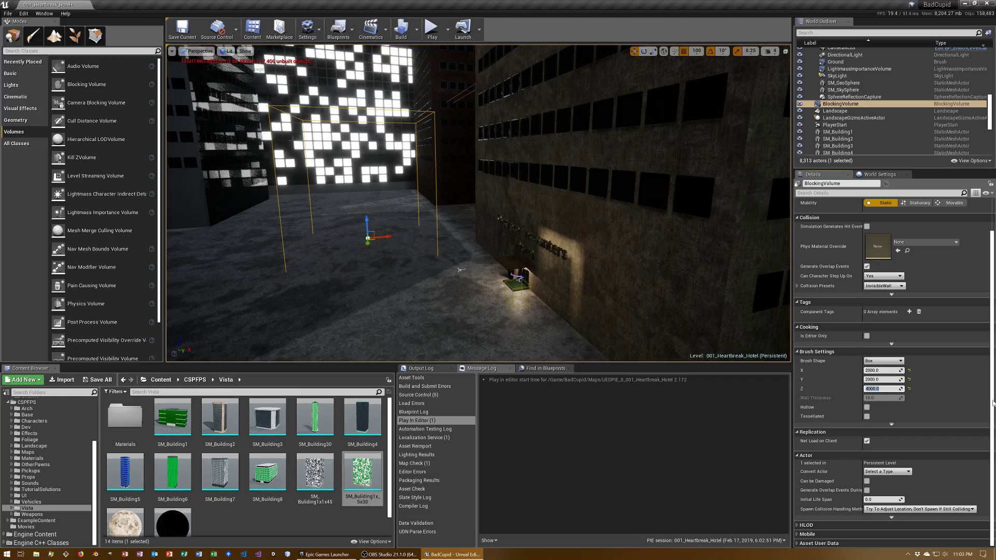
Raise the blocking volume, slide it across the alley, and widen it to 6000.
{"action": "left_click_drag", "start_coordinate": [550, 270], "coordinate": [559, 263]}
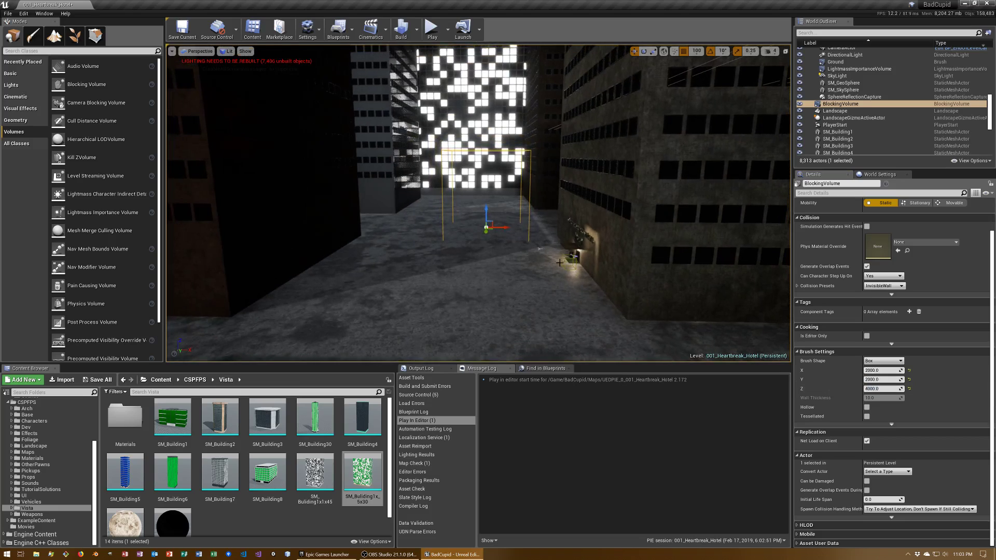
{"action": "left_click_drag", "start_coordinate": [488, 207], "coordinate": [457, 144]}
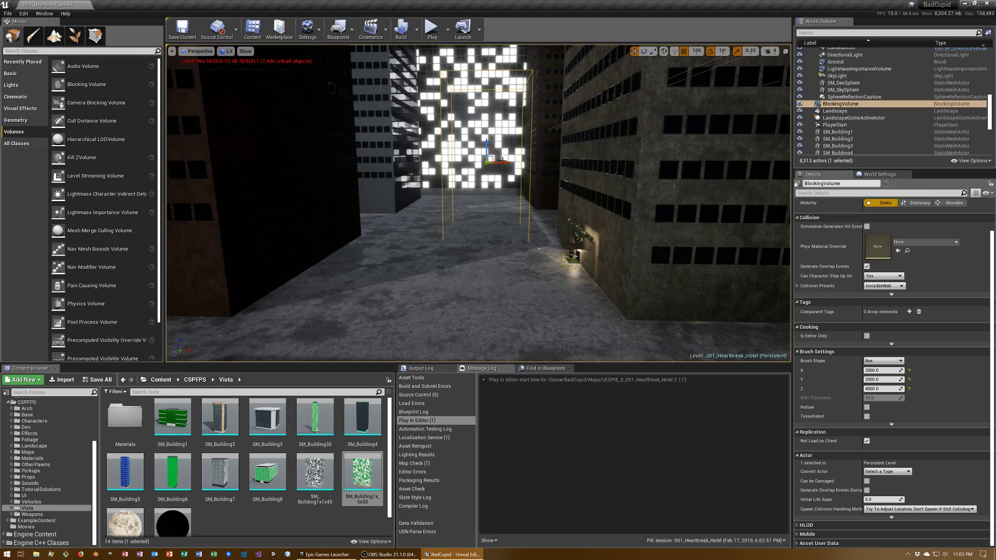
{"action": "left_click_drag", "start_coordinate": [507, 163], "coordinate": [465, 162]}
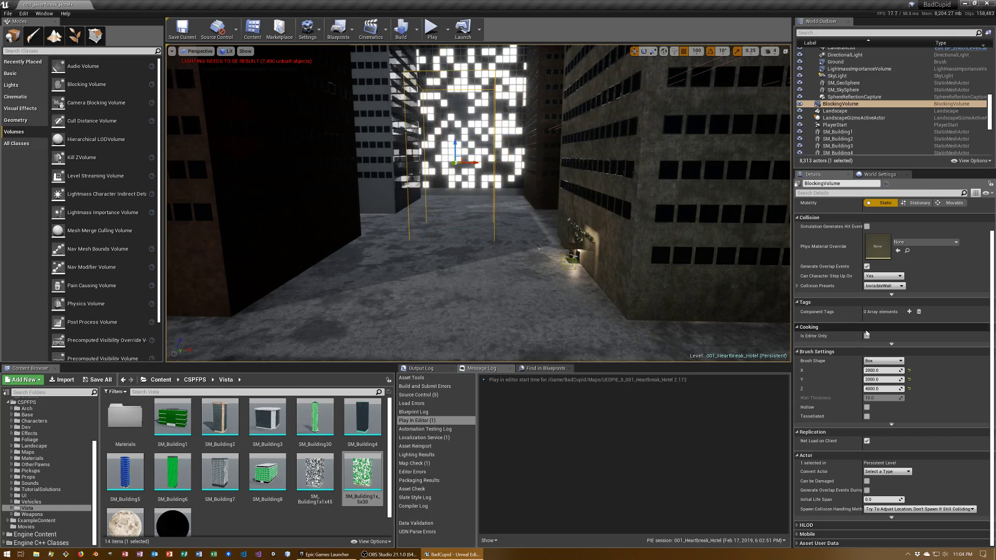
{"action": "left_click", "coordinate": [880, 370]}
{"action": "type", "text": "4"}
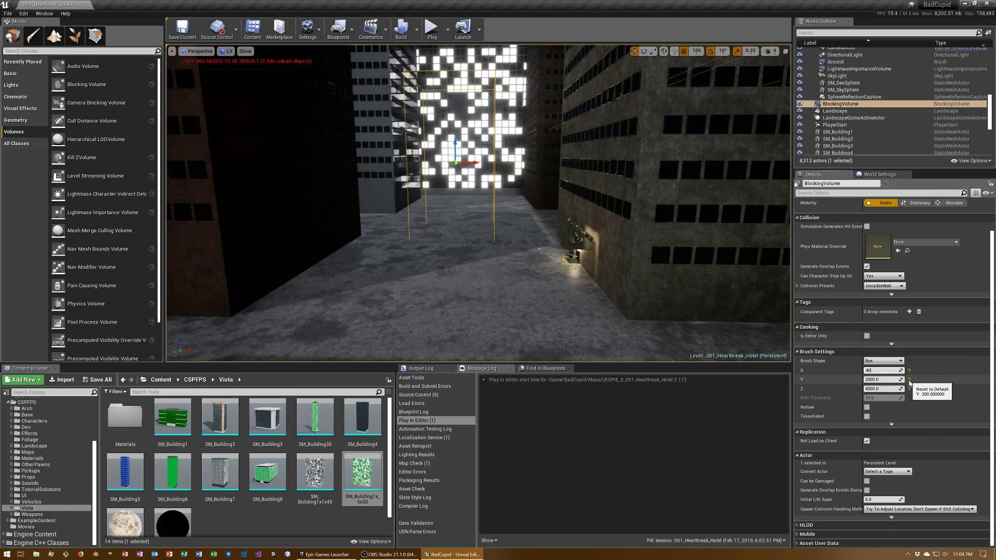
{"action": "type", "text": "00"}
{"action": "key", "text": "Return"}
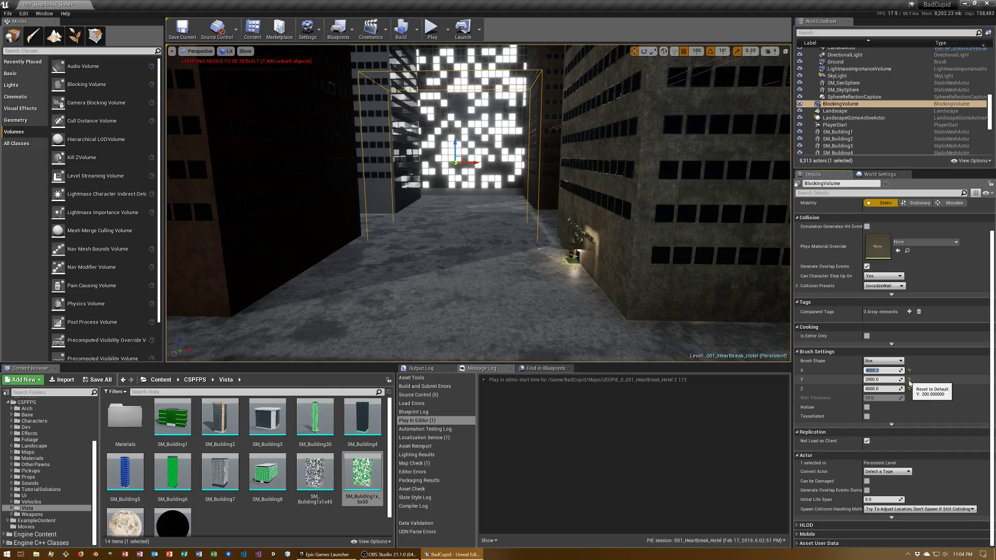
{"action": "key", "text": "Return"}
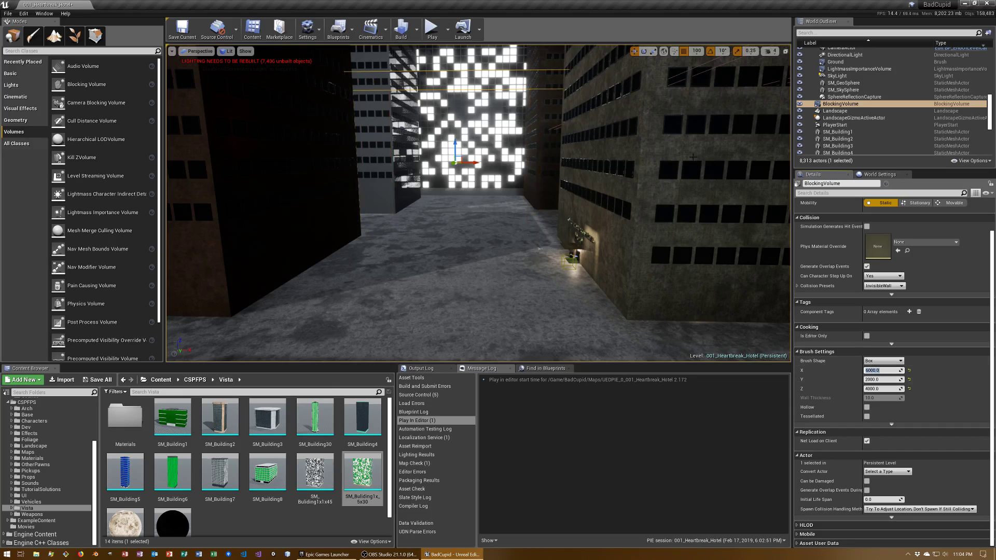
{"action": "left_click_drag", "start_coordinate": [471, 164], "coordinate": [453, 167]}
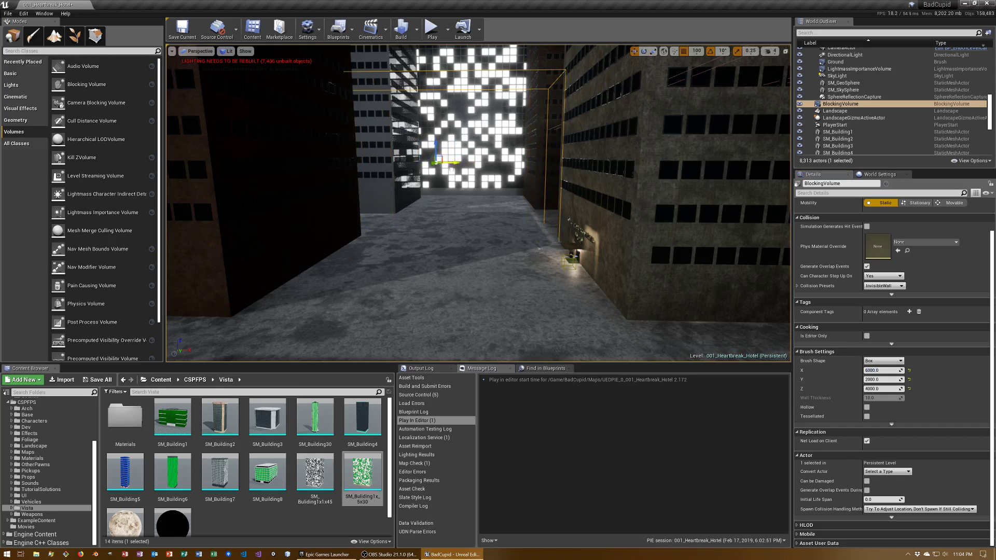
{"action": "right_click_drag", "start_coordinate": [452, 167], "coordinate": [507, 246]}
{"action": "right_click_drag", "start_coordinate": [500, 196], "coordinate": [500, 195]}
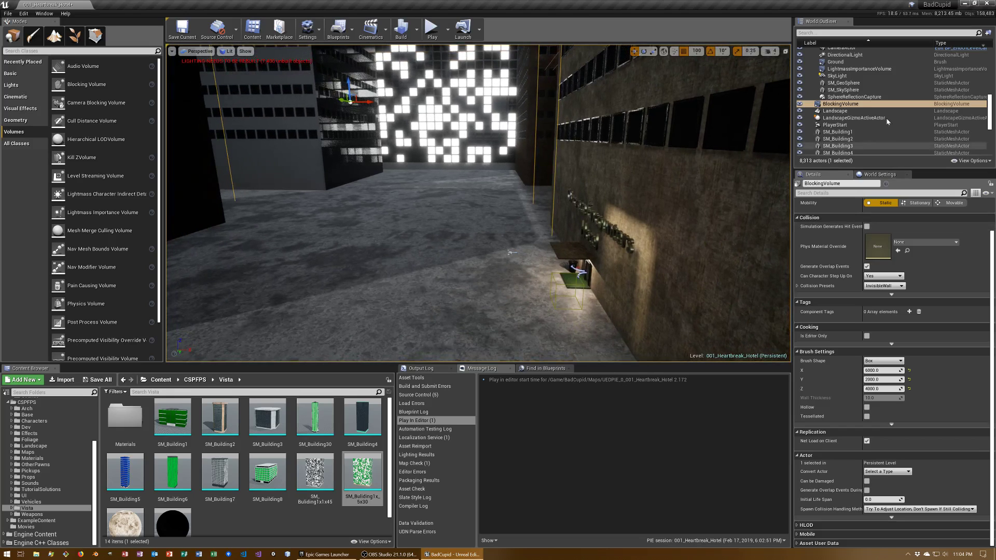
With grid snap at 10, nudge the volume along the street and duplicate it.
{"action": "left_click", "coordinate": [698, 52]}
{"action": "left_click", "coordinate": [697, 83]}
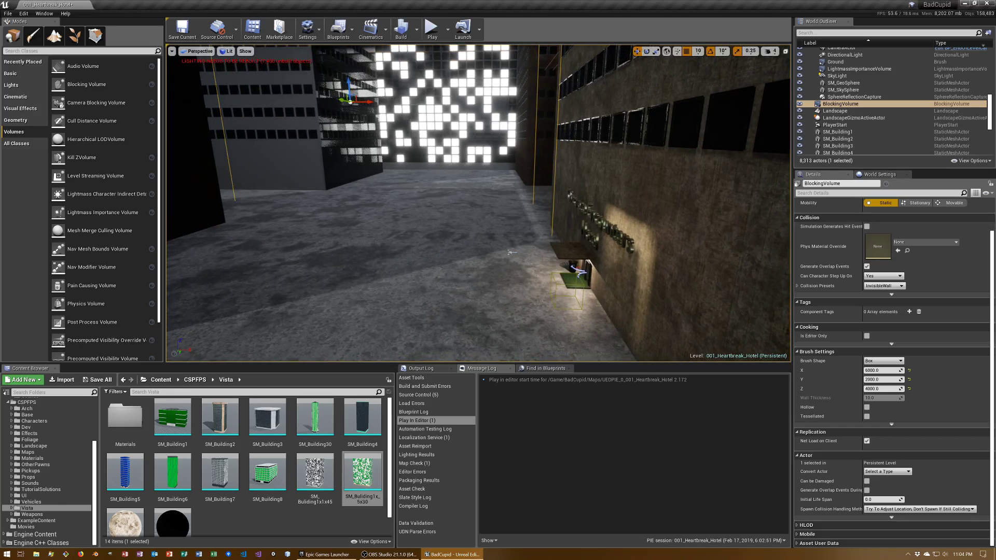
{"action": "key", "text": "Right"}
{"action": "key", "text": "Right"}
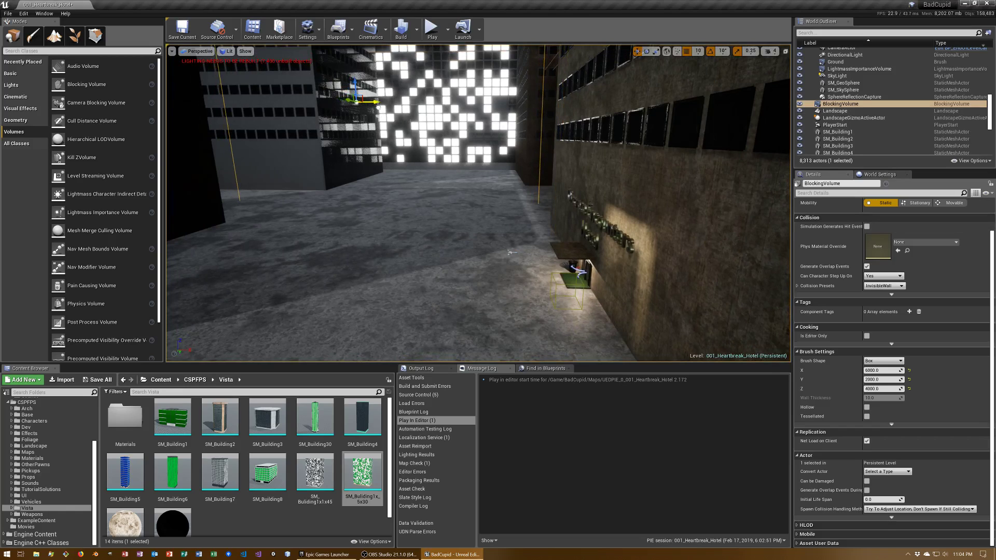
{"action": "key", "text": "Right"}
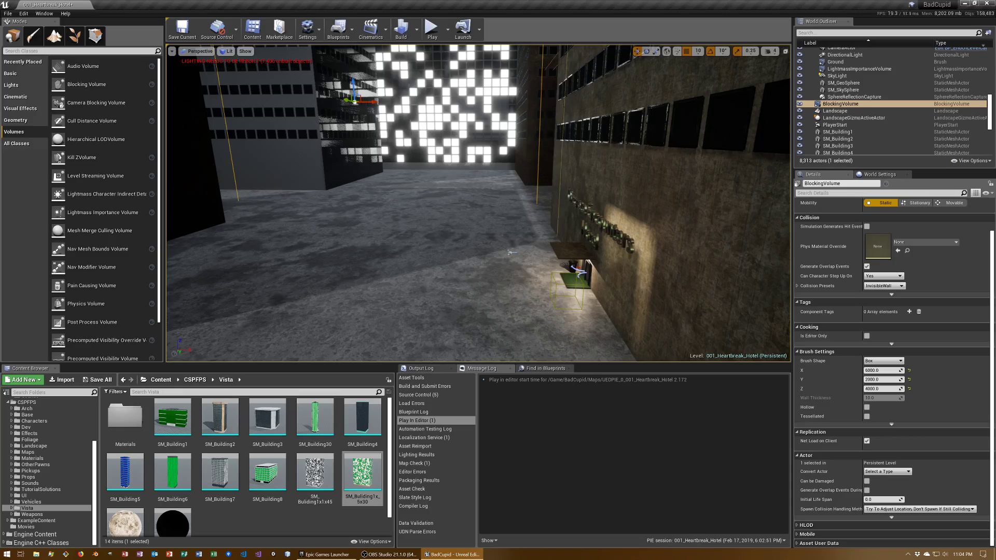
{"action": "mouse_move", "coordinate": [510, 252]}
{"action": "right_mouse_down"}
{"action": "mouse_move", "coordinate": [430, 178]}
{"action": "mouse_move", "coordinate": [415, 197]}
{"action": "mouse_move", "coordinate": [410, 179]}
{"action": "right_mouse_up"}
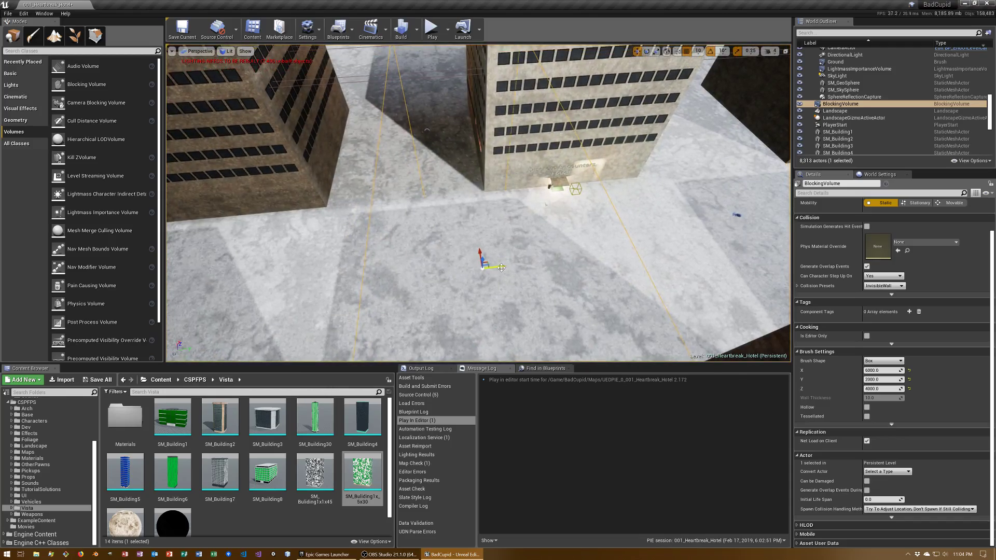
{"action": "left_click_drag", "start_coordinate": [501, 267], "coordinate": [464, 272]}
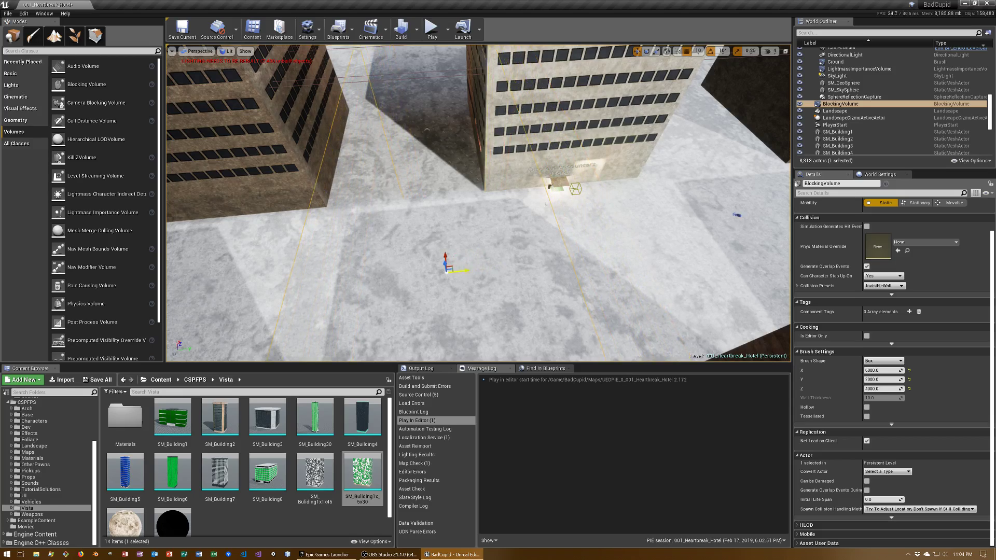
{"action": "right_click_drag", "start_coordinate": [464, 271], "coordinate": [449, 248]}
{"action": "left_click_drag", "start_coordinate": [470, 231], "coordinate": [612, 224]}
Slide BlockingVolume2 across the street along Y, then build geometry, lighting and navigation.
{"action": "key", "text": "f"}
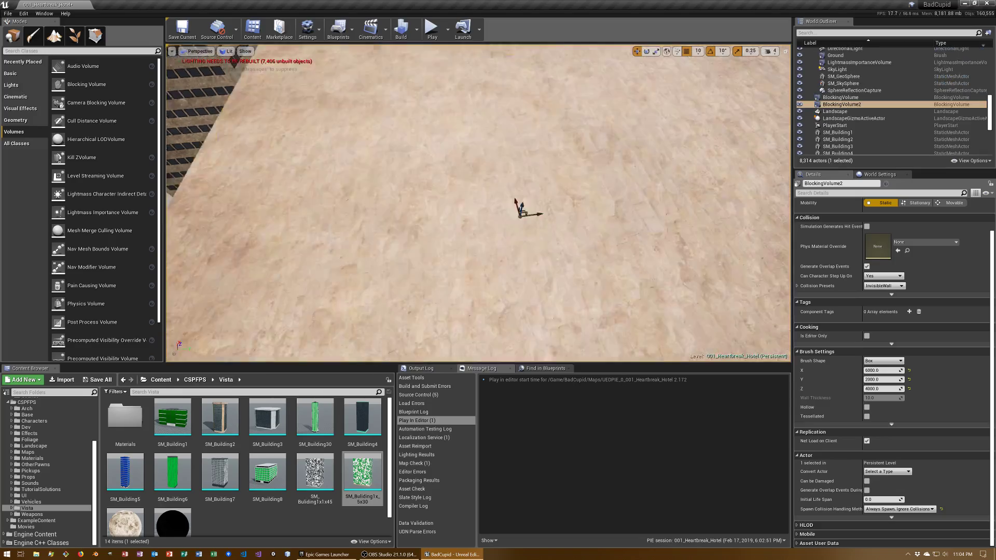
{"action": "right_click_drag", "start_coordinate": [604, 224], "coordinate": [604, 225]}
{"action": "right_click_drag", "start_coordinate": [614, 270], "coordinate": [614, 270]}
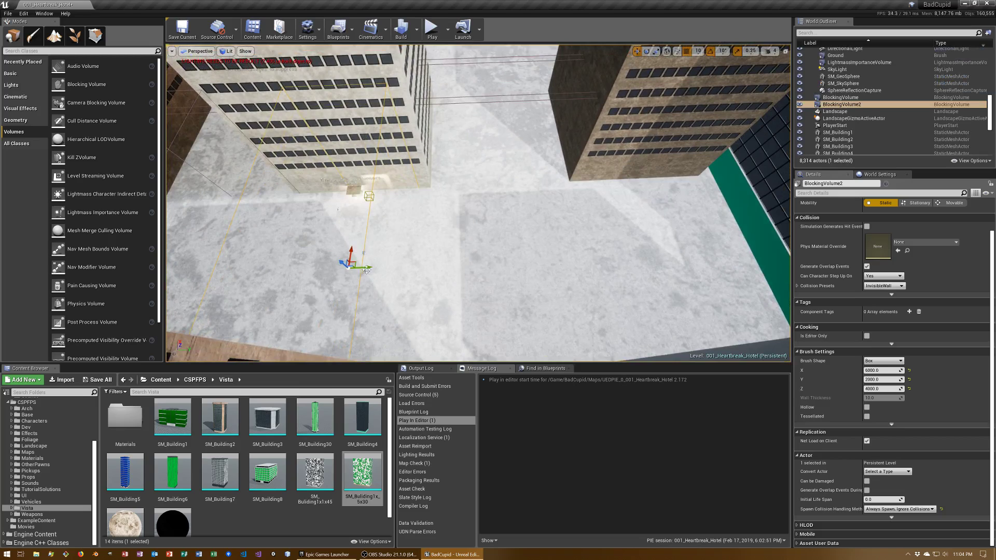
{"action": "mouse_move", "coordinate": [367, 268]}
{"action": "left_mouse_down"}
{"action": "mouse_move", "coordinate": [494, 283]}
{"action": "mouse_move", "coordinate": [483, 285]}
{"action": "left_mouse_up"}
{"action": "right_click_drag", "start_coordinate": [473, 258], "coordinate": [472, 257]}
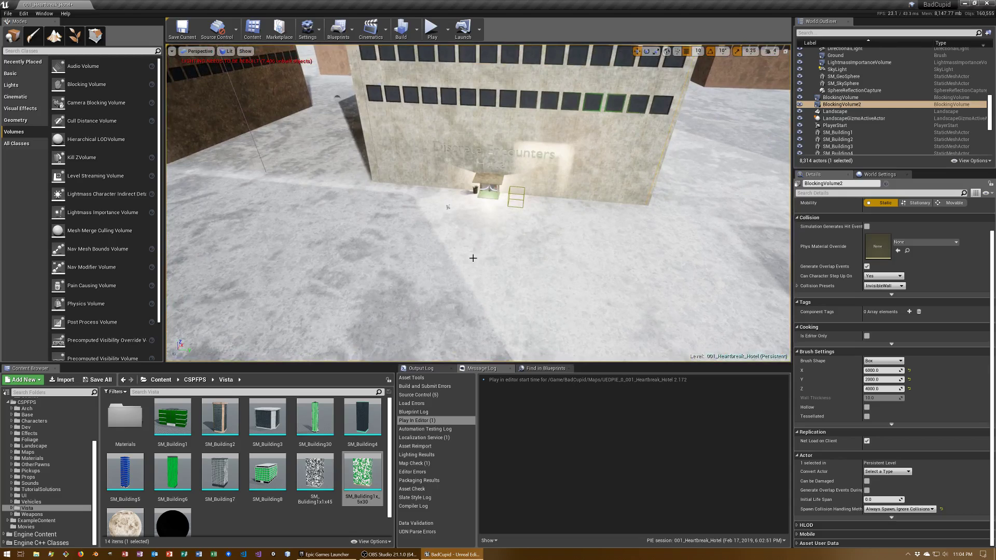
{"action": "left_click", "coordinate": [400, 28]}
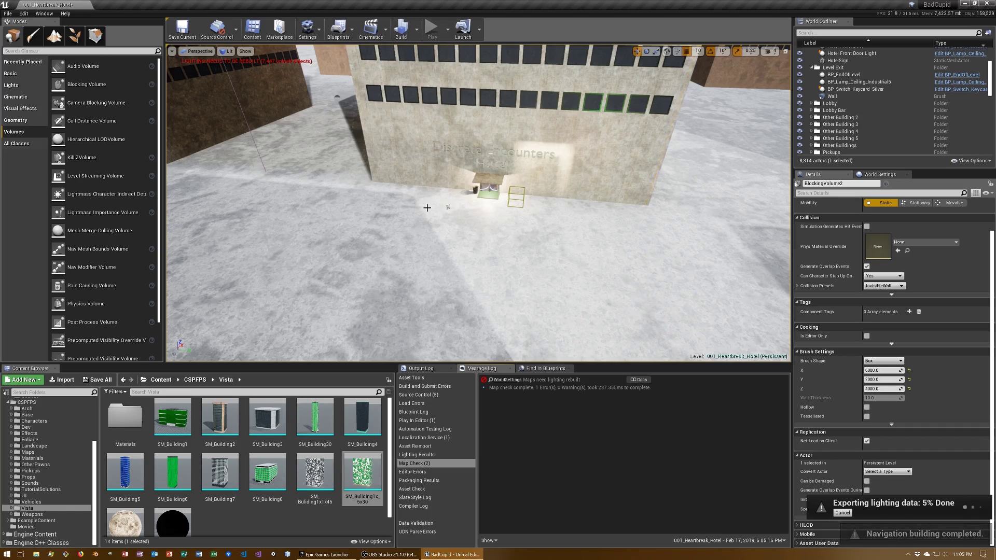
Save the map and switch the bottom panel to Find in Blueprints while lighting exports.
{"action": "key", "text": "ctrl+s"}
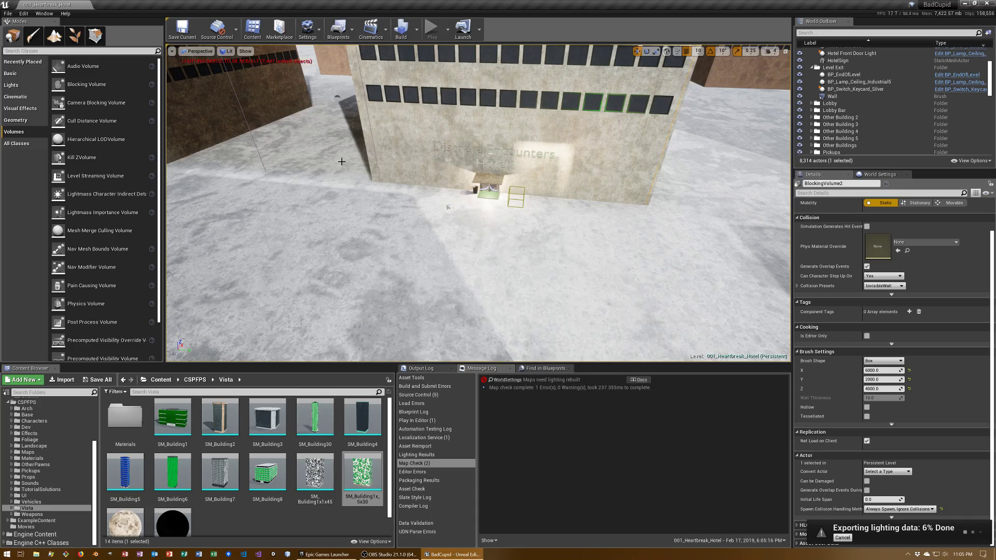
{"action": "scroll", "coordinate": [467, 151], "scroll_direction": "down", "scroll_amount": 5}
{"action": "left_click", "coordinate": [546, 368]}
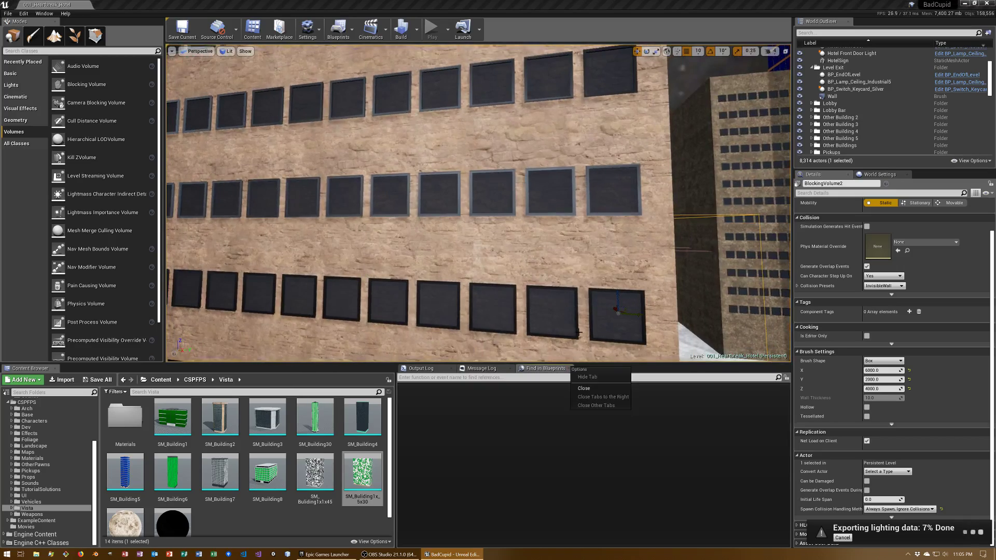
{"action": "mouse_move", "coordinate": [580, 325]}
{"action": "right_mouse_down"}
{"action": "mouse_move", "coordinate": [580, 311]}
{"action": "mouse_move", "coordinate": [519, 291]}
{"action": "mouse_move", "coordinate": [730, 251]}
{"action": "mouse_move", "coordinate": [596, 197]}
{"action": "right_mouse_up"}
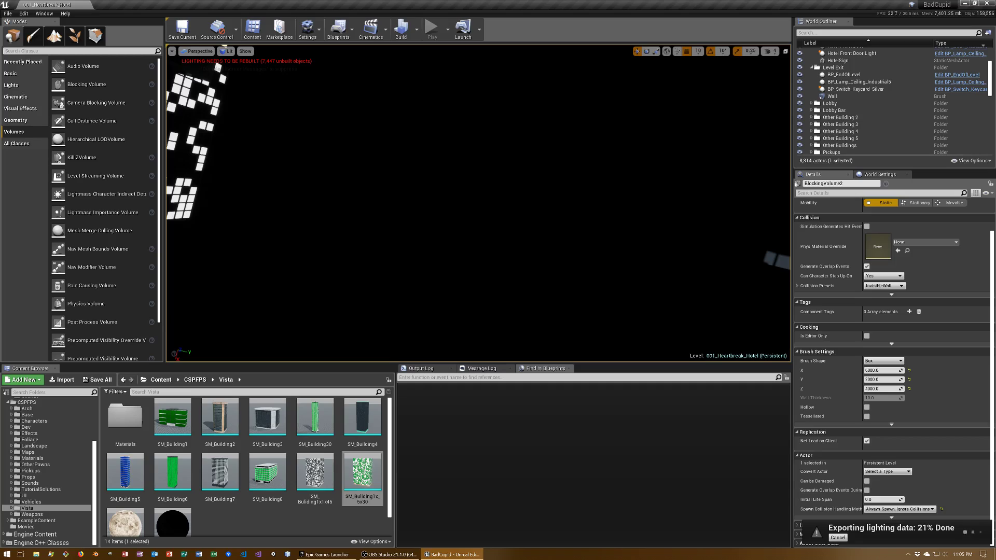
Swing the view down to the lit building and save the map.
{"action": "right_click_drag", "start_coordinate": [596, 197], "coordinate": [581, 192]}
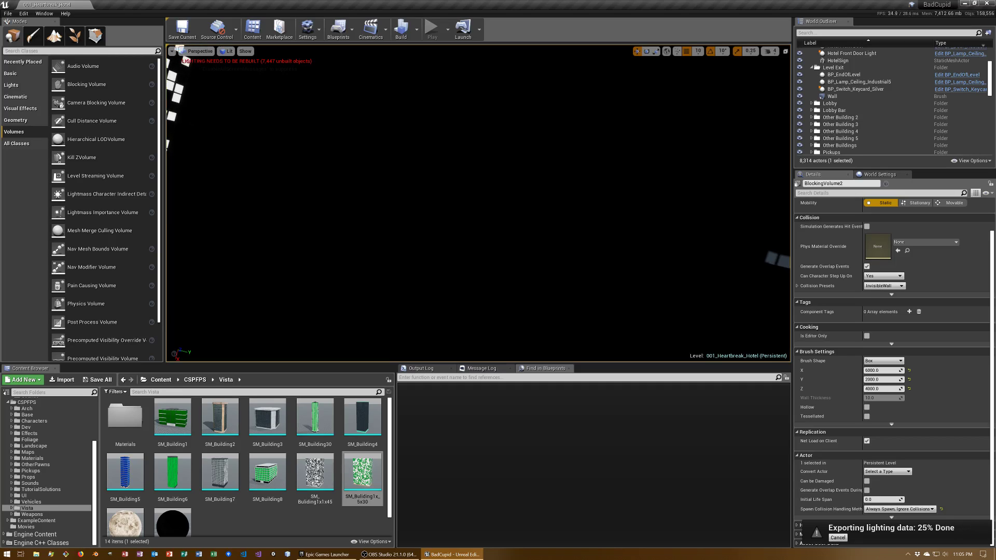
{"action": "mouse_move", "coordinate": [581, 192]}
{"action": "right_mouse_down"}
{"action": "mouse_move", "coordinate": [581, 155]}
{"action": "mouse_move", "coordinate": [560, 176]}
{"action": "mouse_move", "coordinate": [549, 130]}
{"action": "right_mouse_up"}
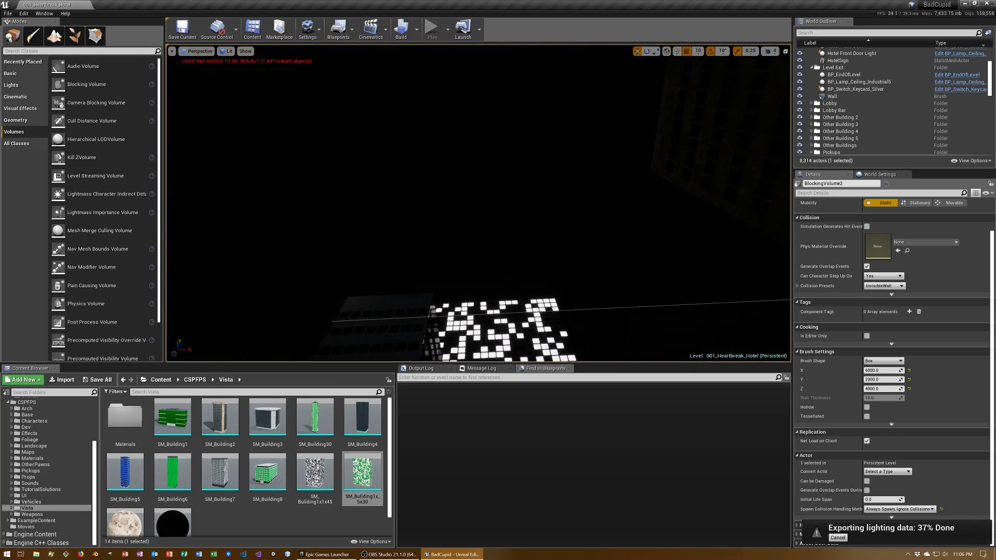
{"action": "right_click_drag", "start_coordinate": [549, 129], "coordinate": [579, 264]}
{"action": "key", "text": "ctrl+s"}
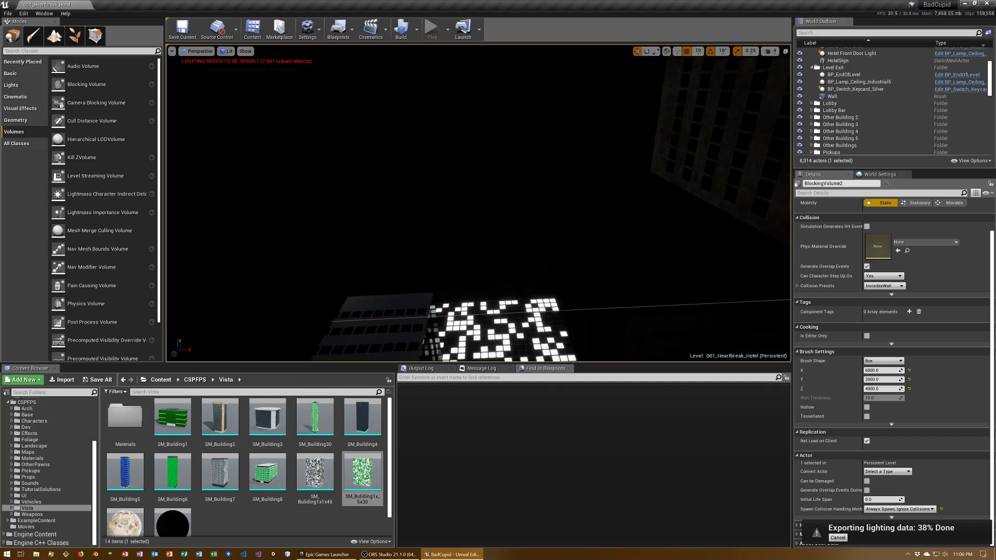
Inspect the lit building and the dark towers flanking the hotel street from street level.
{"action": "mouse_move", "coordinate": [583, 265]}
{"action": "right_mouse_down"}
{"action": "mouse_move", "coordinate": [583, 228]}
{"action": "mouse_move", "coordinate": [674, 233]}
{"action": "mouse_move", "coordinate": [669, 223]}
{"action": "right_mouse_up"}
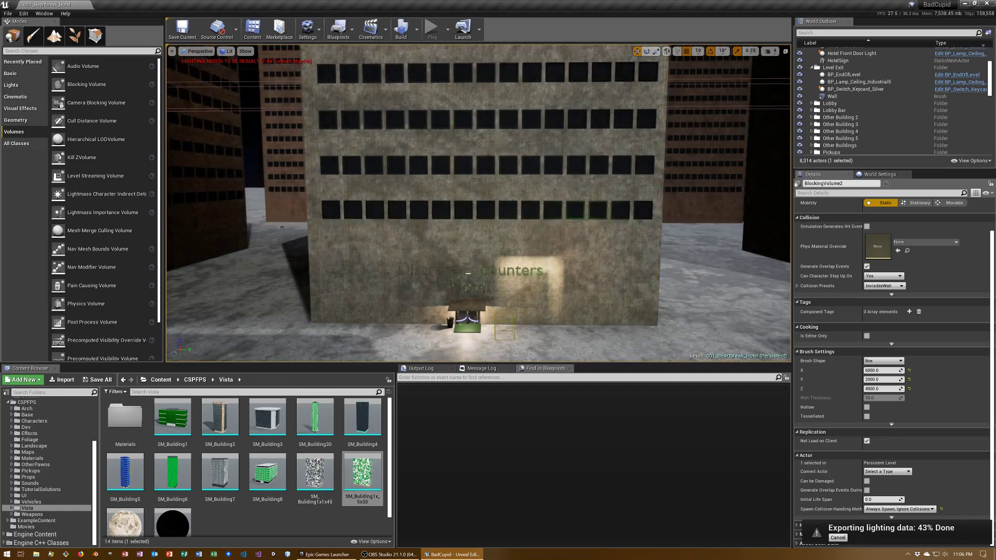
{"action": "mouse_move", "coordinate": [669, 223]}
{"action": "right_mouse_down"}
{"action": "mouse_move", "coordinate": [649, 156]}
{"action": "mouse_move", "coordinate": [581, 199]}
{"action": "mouse_move", "coordinate": [581, 171]}
{"action": "mouse_move", "coordinate": [570, 176]}
{"action": "right_mouse_up"}
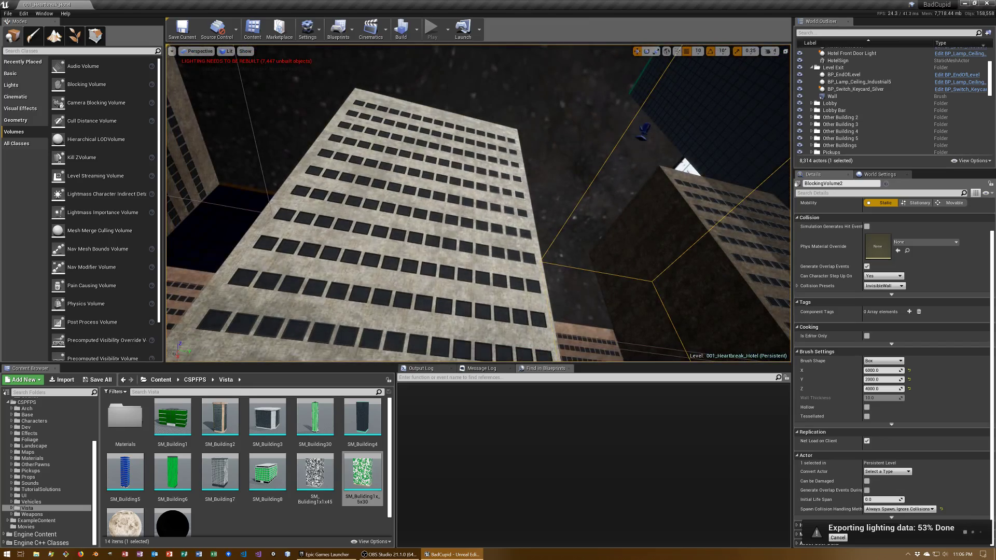
{"action": "mouse_move", "coordinate": [571, 176]}
{"action": "right_mouse_down"}
{"action": "mouse_move", "coordinate": [570, 239]}
{"action": "mouse_move", "coordinate": [383, 265]}
{"action": "right_mouse_up"}
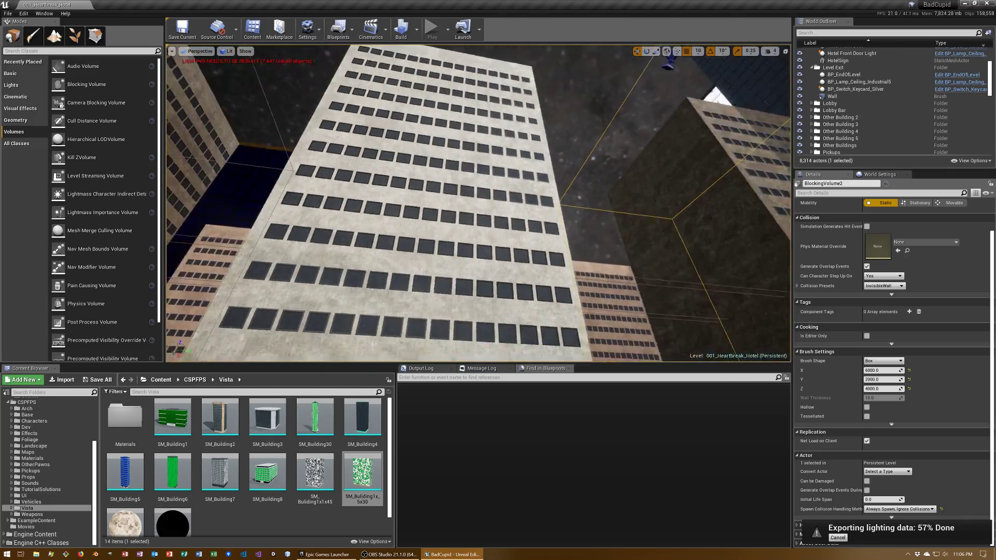
{"action": "scroll", "coordinate": [383, 265], "scroll_direction": "up", "scroll_amount": 2}
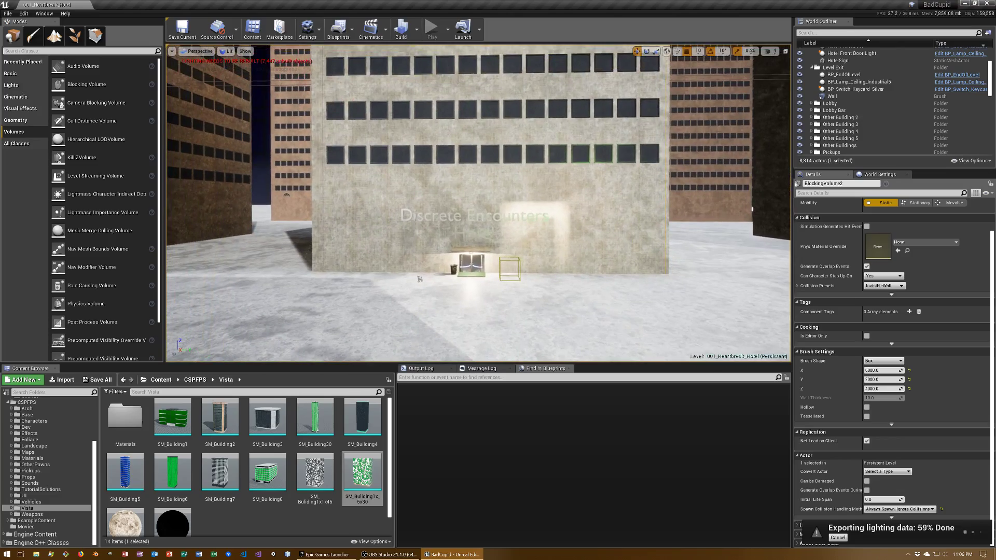
{"action": "scroll", "coordinate": [383, 265], "scroll_direction": "up", "scroll_amount": 3}
{"action": "mouse_move", "coordinate": [383, 265]}
{"action": "right_mouse_down"}
{"action": "mouse_move", "coordinate": [467, 264]}
{"action": "mouse_move", "coordinate": [394, 249]}
{"action": "right_mouse_up"}
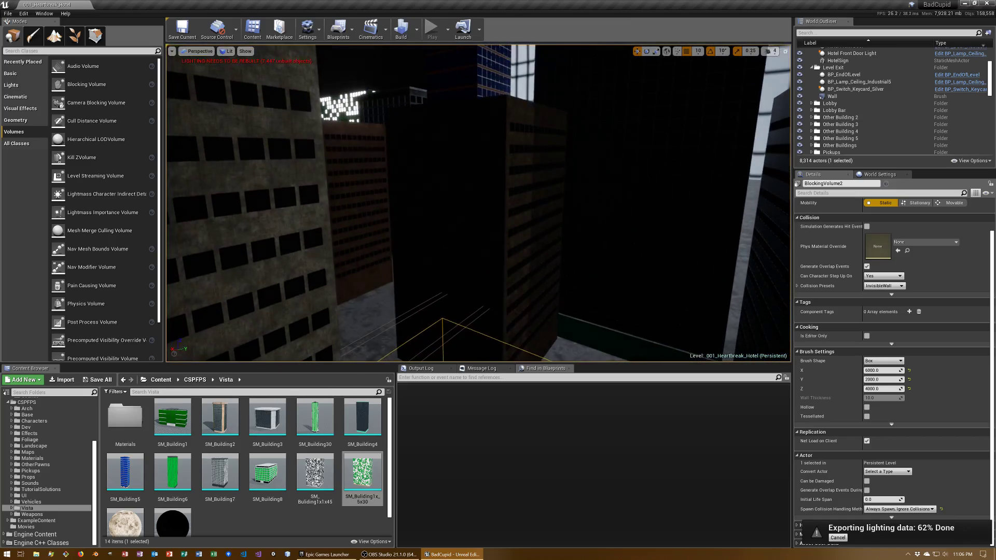
{"action": "scroll", "coordinate": [968, 112], "scroll_direction": "down", "scroll_amount": 5}
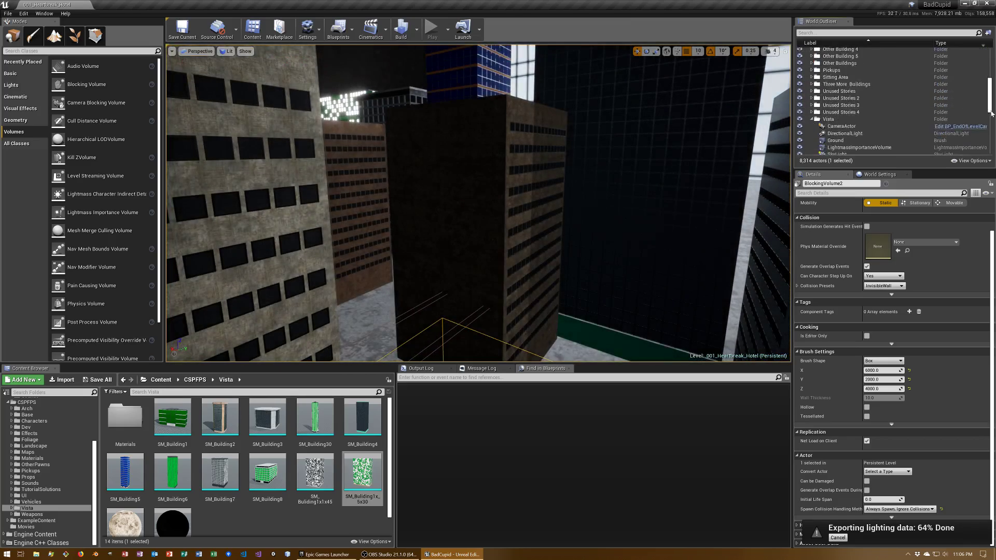
{"action": "scroll", "coordinate": [888, 88], "scroll_direction": "down", "scroll_amount": 4}
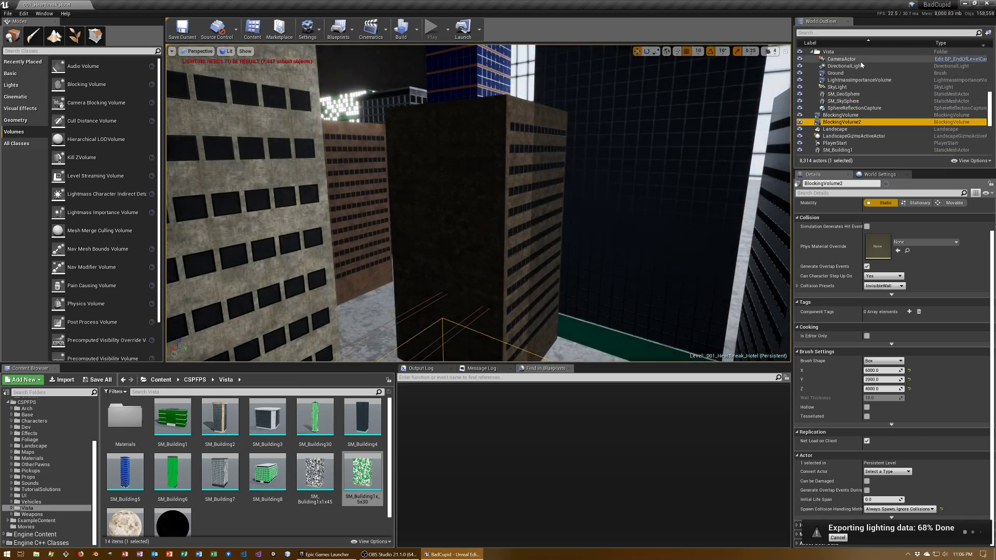
Rename CameraActor to 'End Of Level Camera' and save the map.
{"action": "left_click", "coordinate": [859, 60]}
{"action": "key", "text": "F2"}
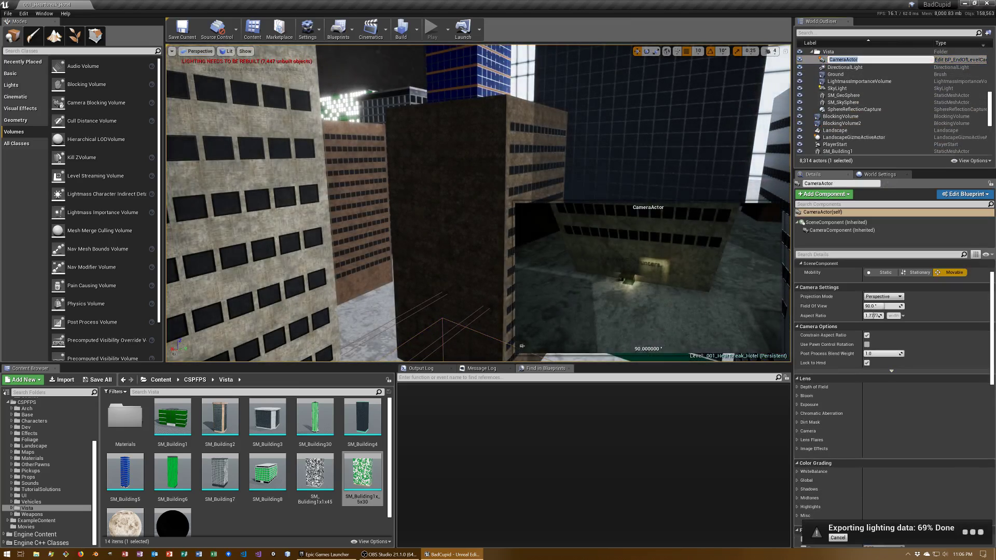
{"action": "type", "text": "End Of Le"}
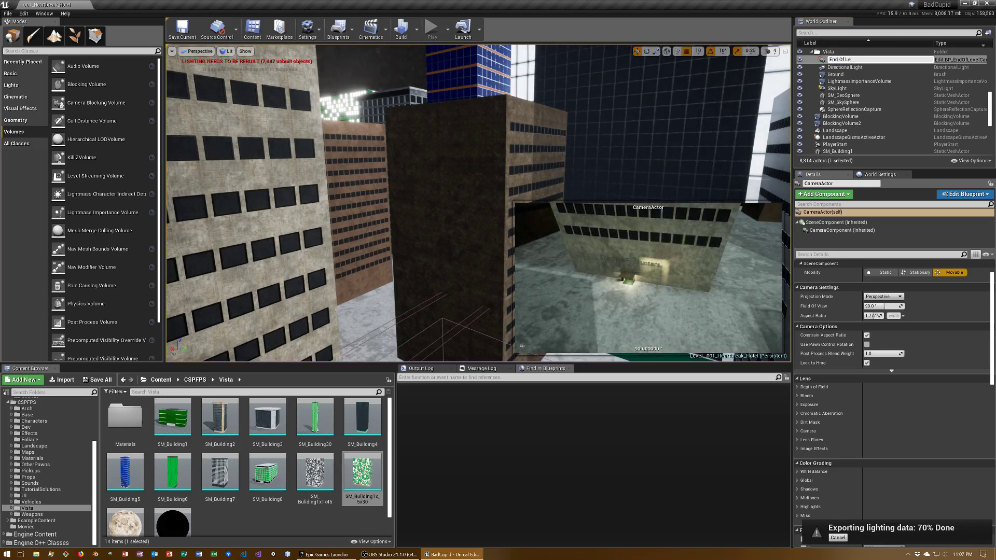
{"action": "type", "text": "vel Ca"}
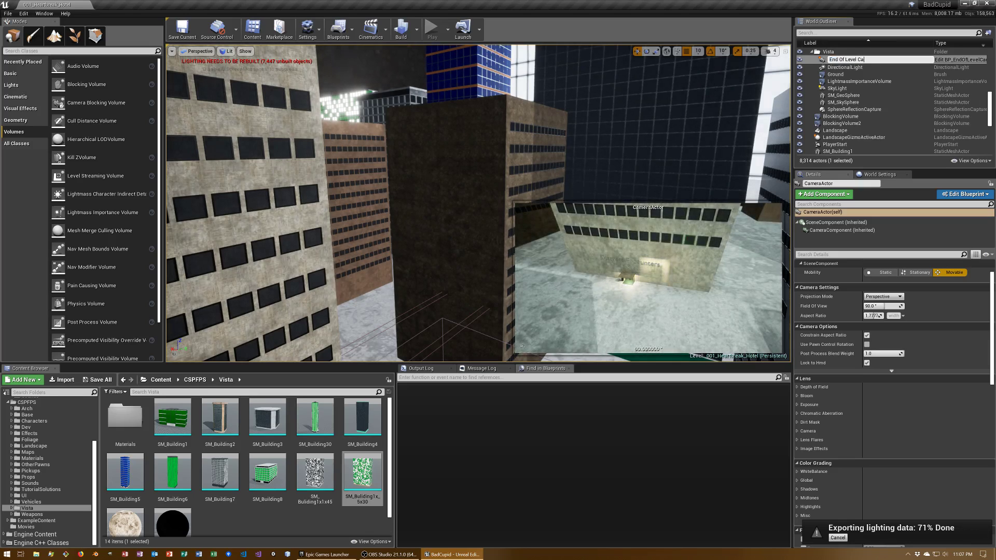
{"action": "type", "text": "mera"}
{"action": "key", "text": "Return"}
{"action": "key", "text": "ctrl+s"}
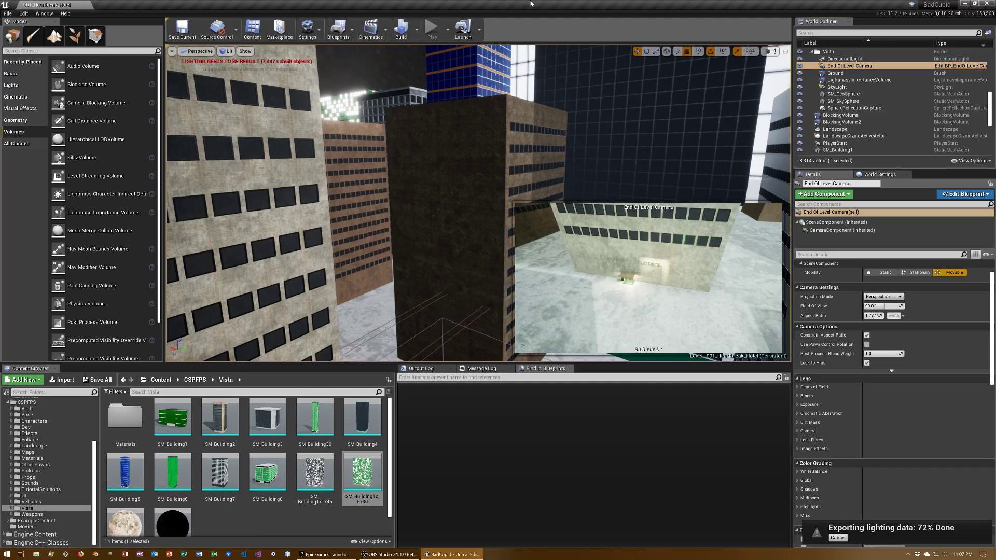
Clear the selection to close the camera preview and save again.
{"action": "mouse_move", "coordinate": [651, 190]}
{"action": "right_mouse_down"}
{"action": "mouse_move", "coordinate": [636, 183]}
{"action": "mouse_move", "coordinate": [636, 192]}
{"action": "right_mouse_up"}
{"action": "left_click", "coordinate": [636, 183]}
{"action": "key", "text": "ctrl+s"}
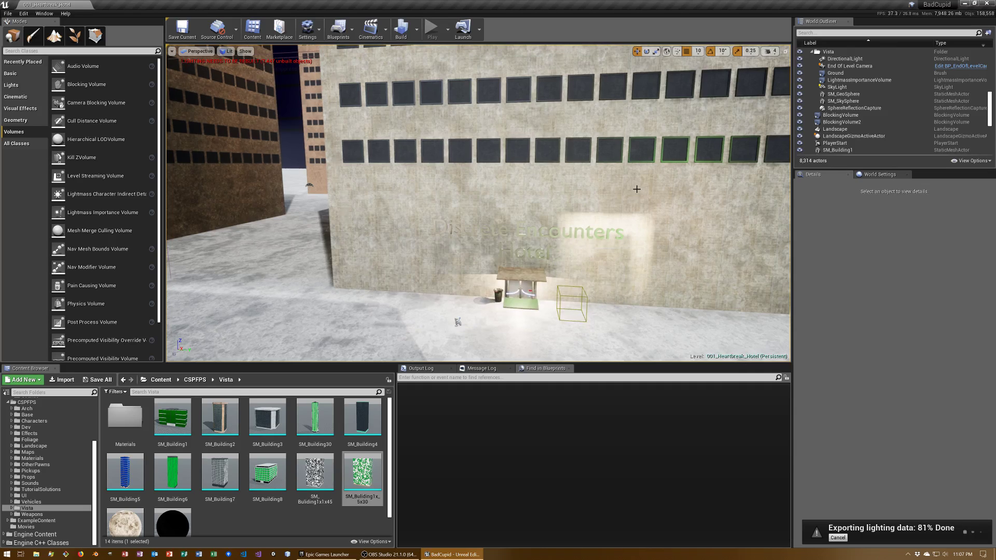
Look over the tall buildings, zoom toward the Discrete Encounters Hotel sign, saving twice.
{"action": "mouse_move", "coordinate": [636, 189]}
{"action": "right_mouse_down"}
{"action": "mouse_move", "coordinate": [612, 104]}
{"action": "mouse_move", "coordinate": [612, 218]}
{"action": "mouse_move", "coordinate": [463, 258]}
{"action": "mouse_move", "coordinate": [466, 317]}
{"action": "right_mouse_up"}
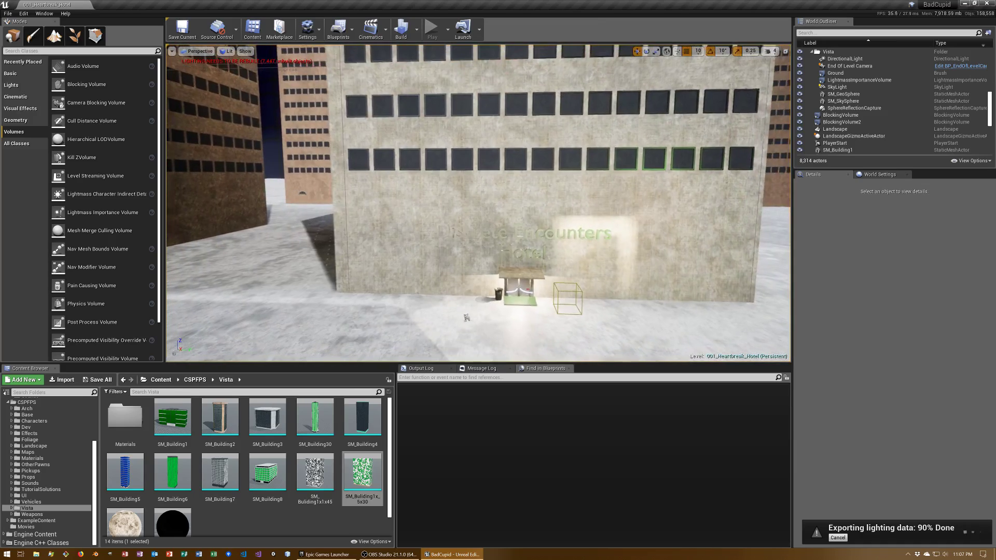
{"action": "key", "text": "ctrl+s"}
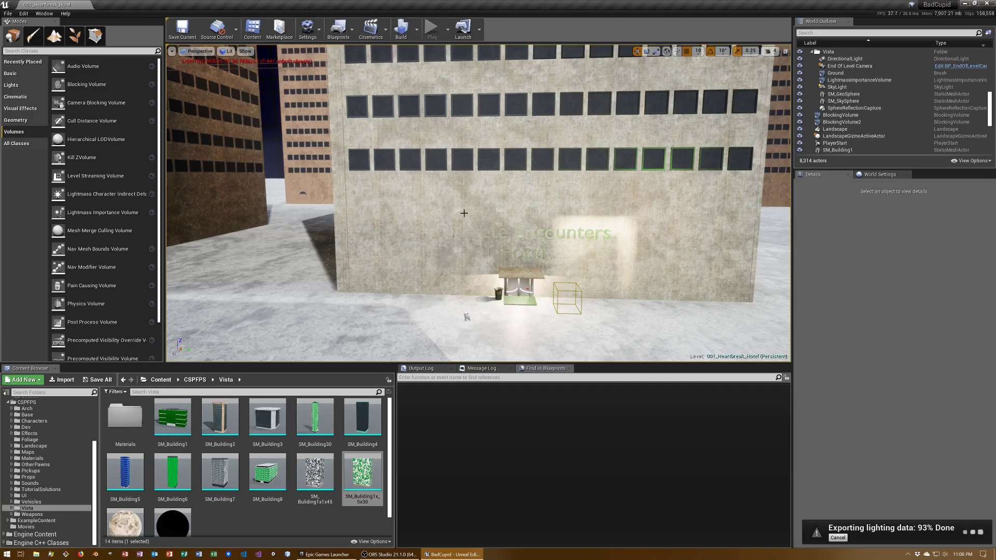
{"action": "mouse_move", "coordinate": [463, 213]}
{"action": "right_mouse_down"}
{"action": "mouse_move", "coordinate": [463, 249]}
{"action": "mouse_move", "coordinate": [463, 208]}
{"action": "right_mouse_up"}
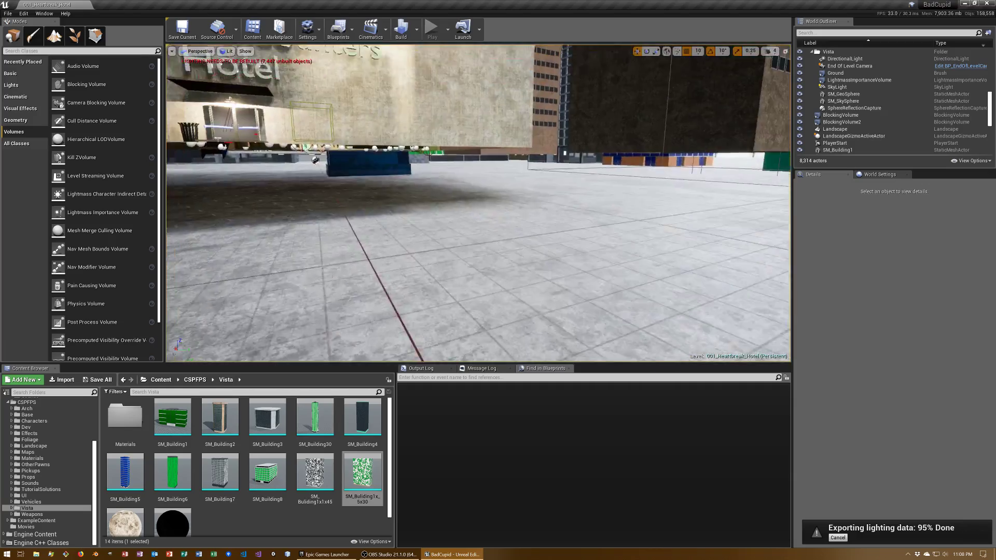
{"action": "scroll", "coordinate": [463, 207], "scroll_direction": "up", "scroll_amount": 5}
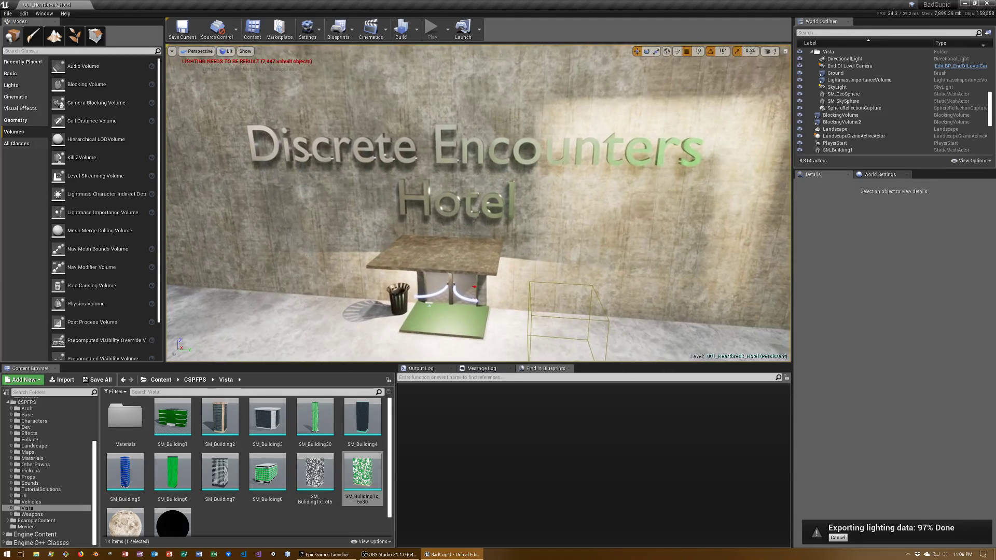
{"action": "key", "text": "ctrl+s"}
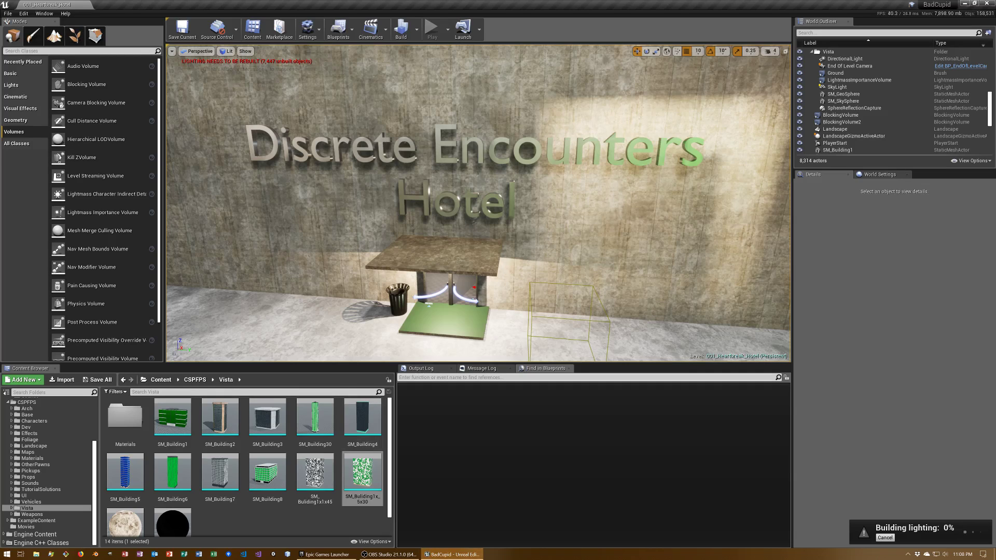
Switch the bottom panel to the Output Log to follow map check and lighting messages.
{"action": "left_click", "coordinate": [421, 368]}
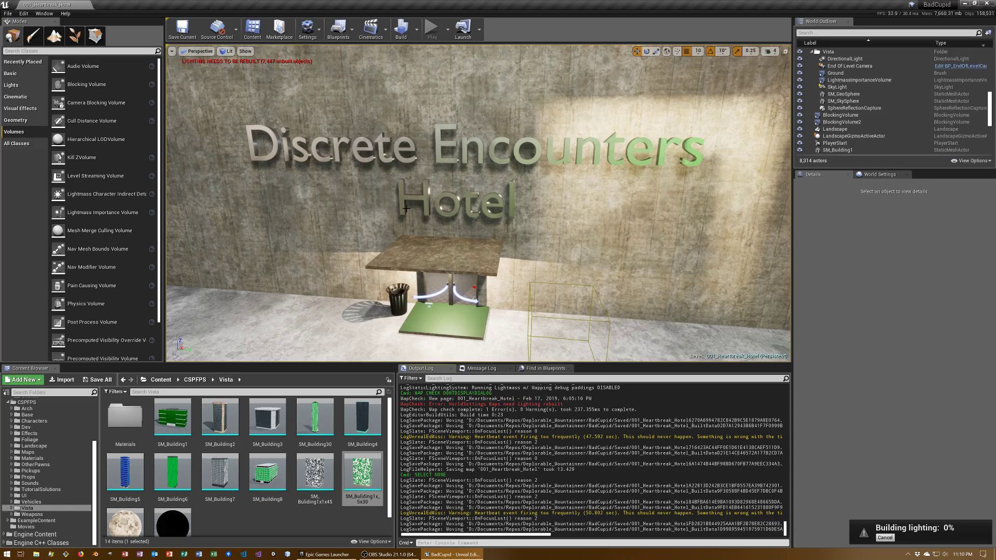
Move closer to the hotel entrance, save 001_Heartbreak_Hotel, and bring OBS Studio forward.
{"action": "right_click_drag", "start_coordinate": [407, 209], "coordinate": [407, 234]}
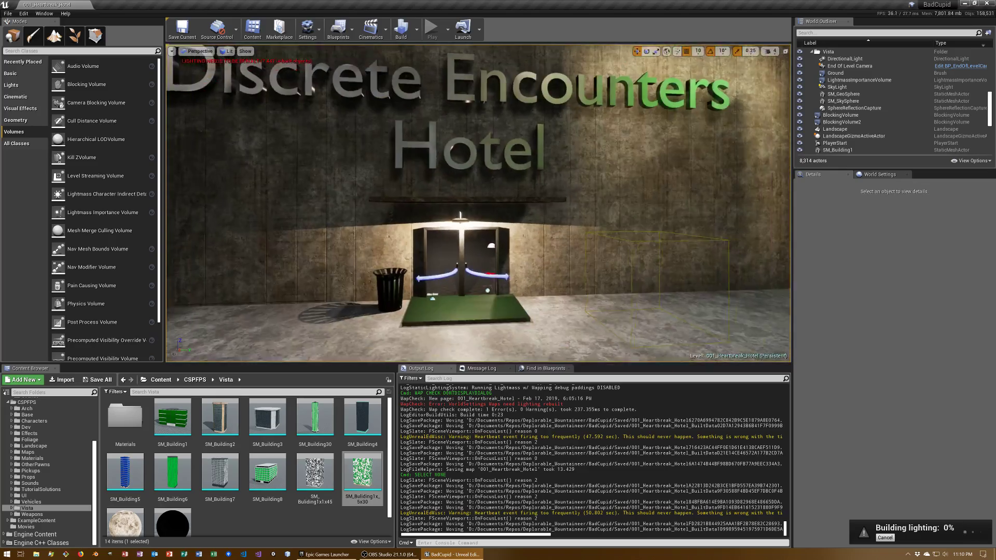
{"action": "key", "text": "ctrl+s"}
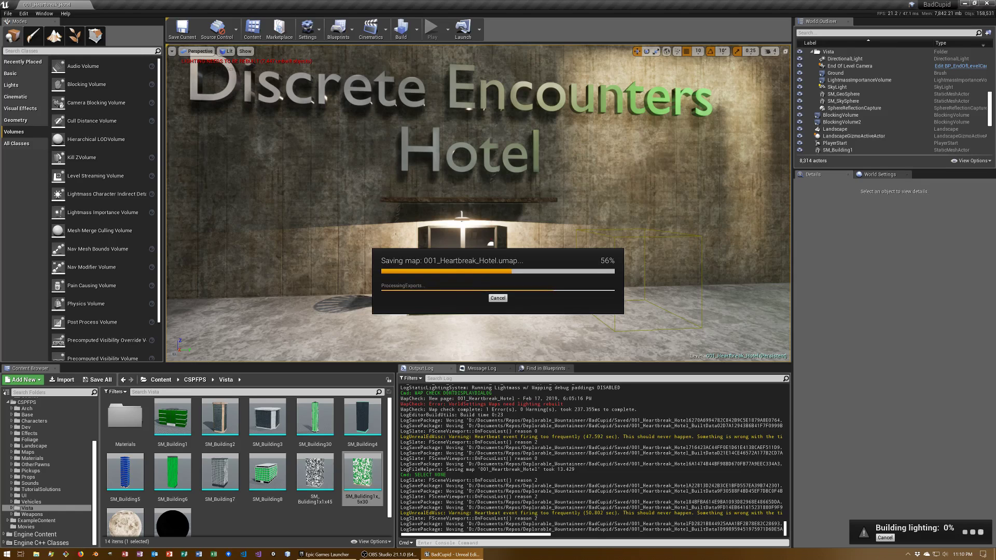
{"action": "left_click", "coordinate": [383, 554]}
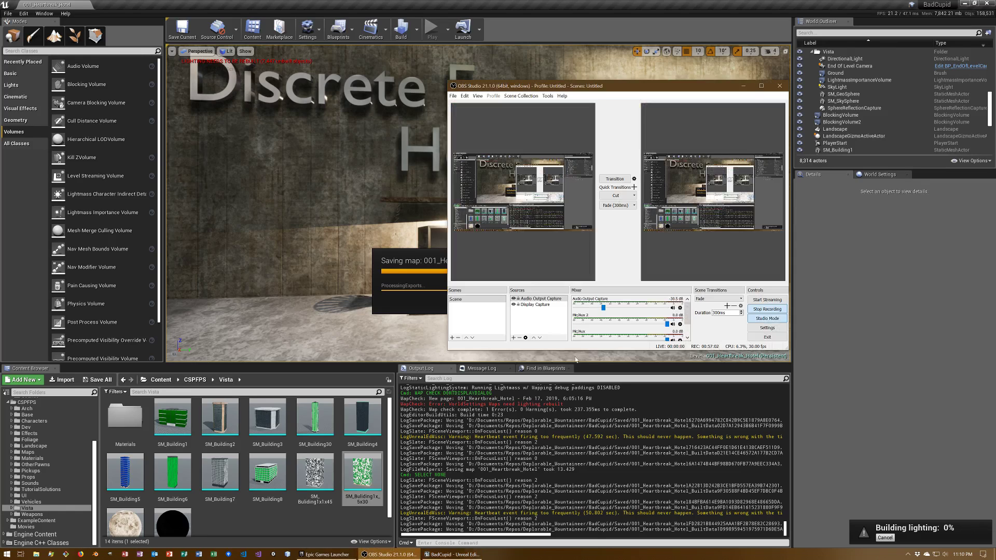